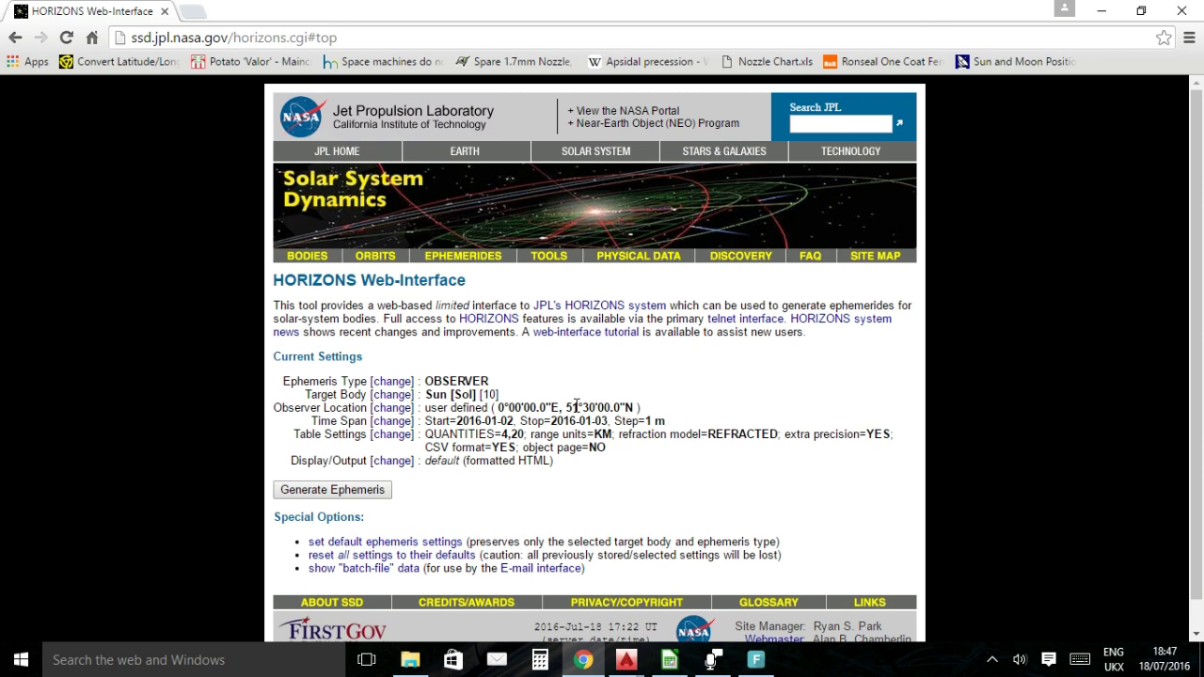
Change the observer location to the geocentric site by looking up location code 500.
left_click(400, 411)
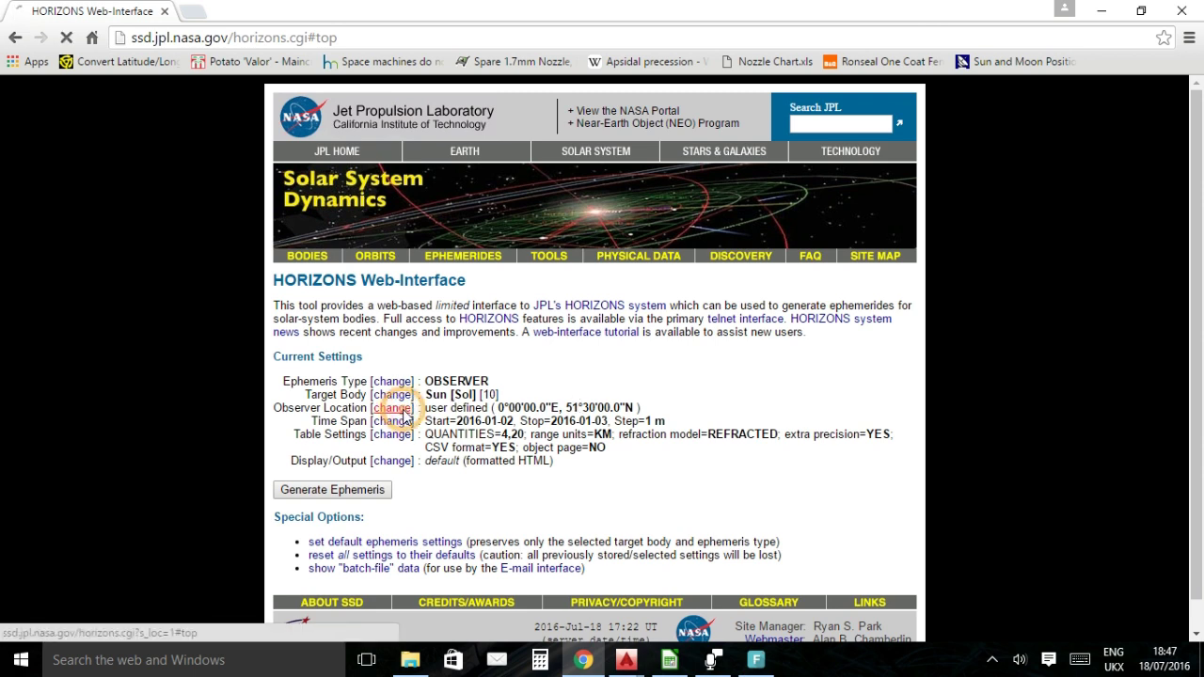
scroll(435, 470, "down", 3)
scroll(428, 506, "down", 2)
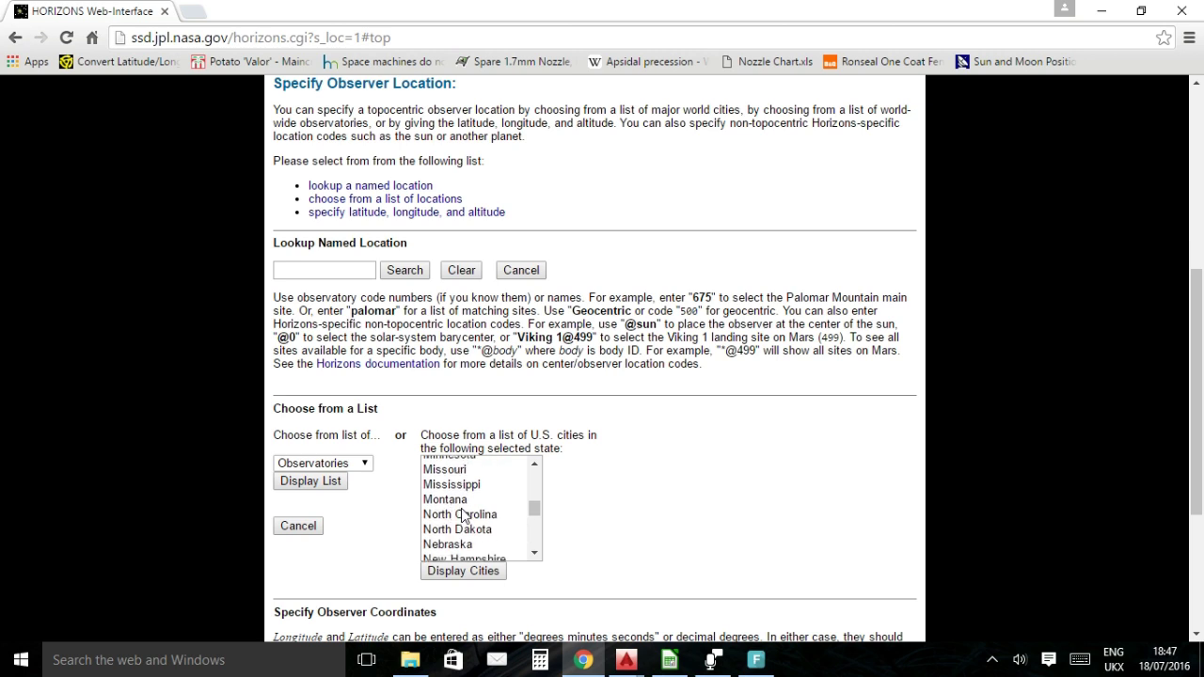
scroll(691, 502, "down", 3)
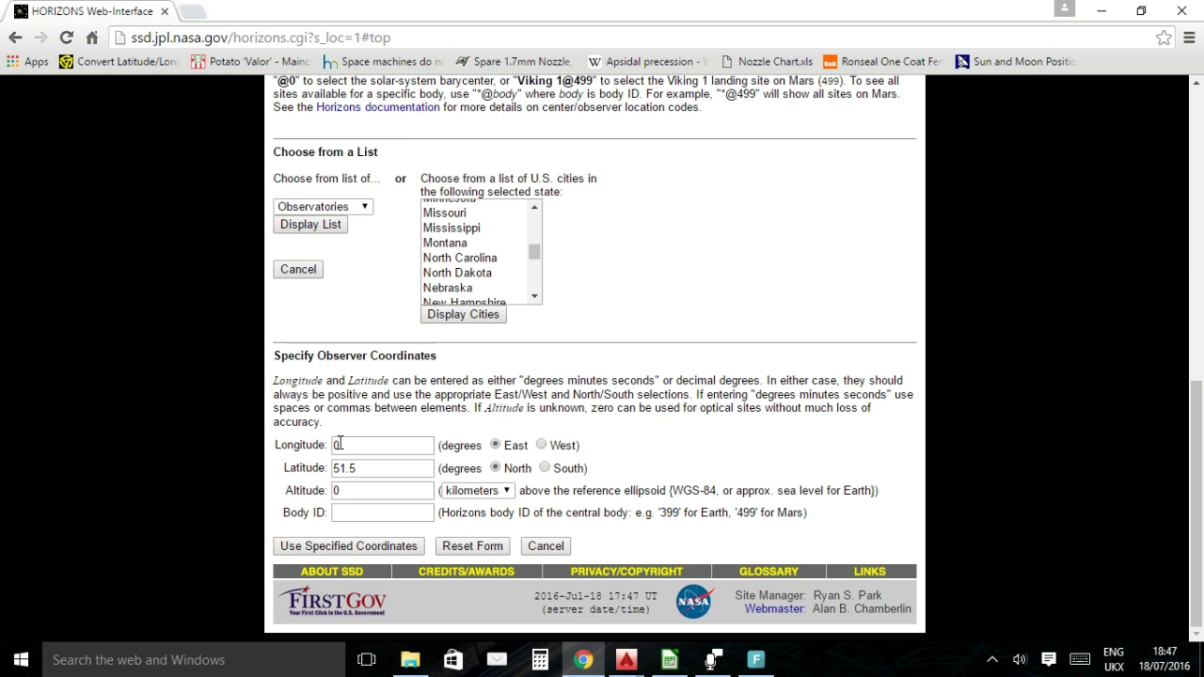
scroll(438, 452, "up", 4)
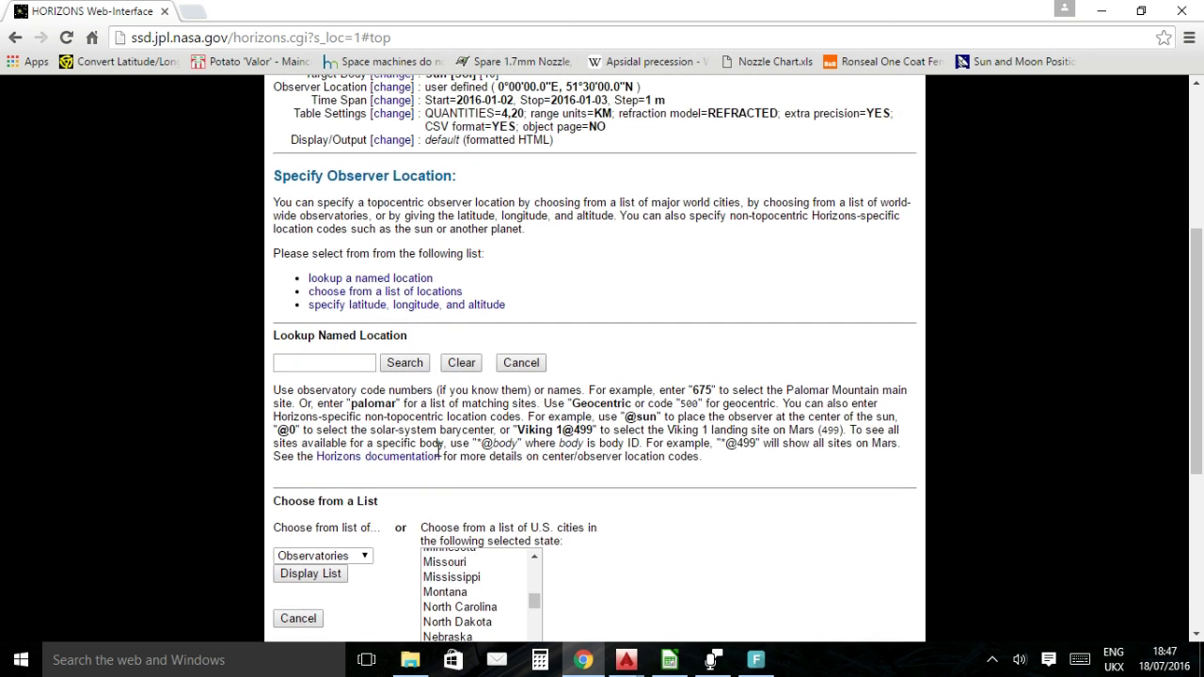
scroll(439, 452, "up", 2)
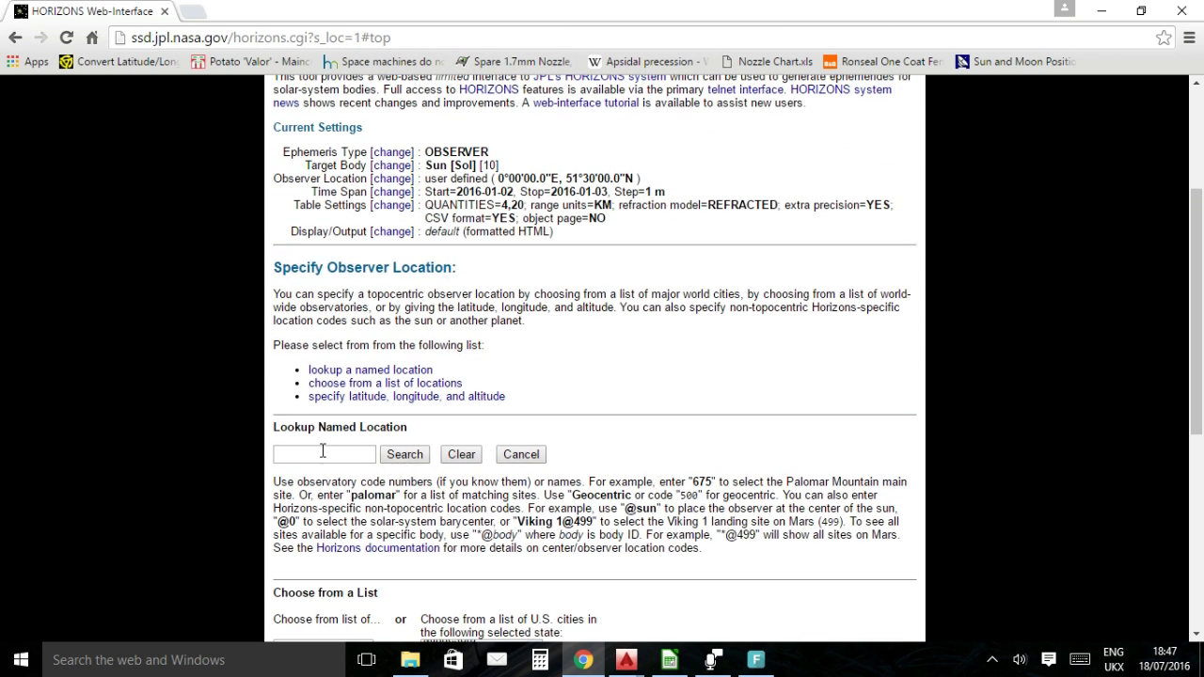
scroll(329, 442, "down", 2)
left_click(329, 366)
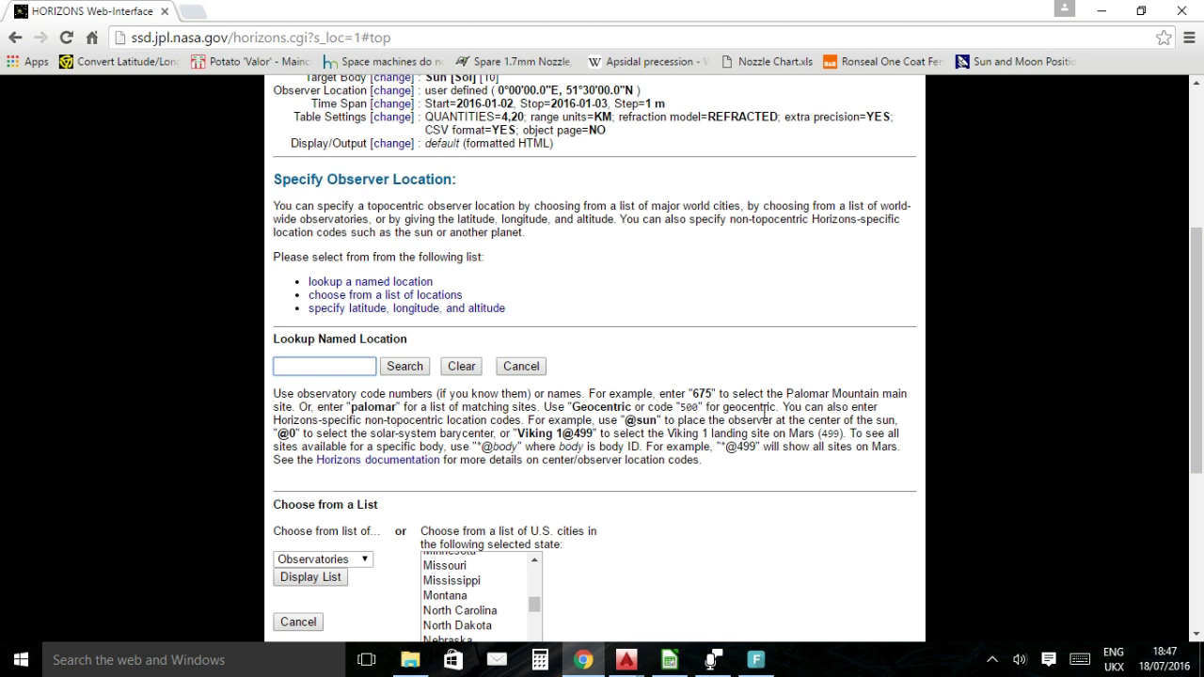
left_click(344, 367)
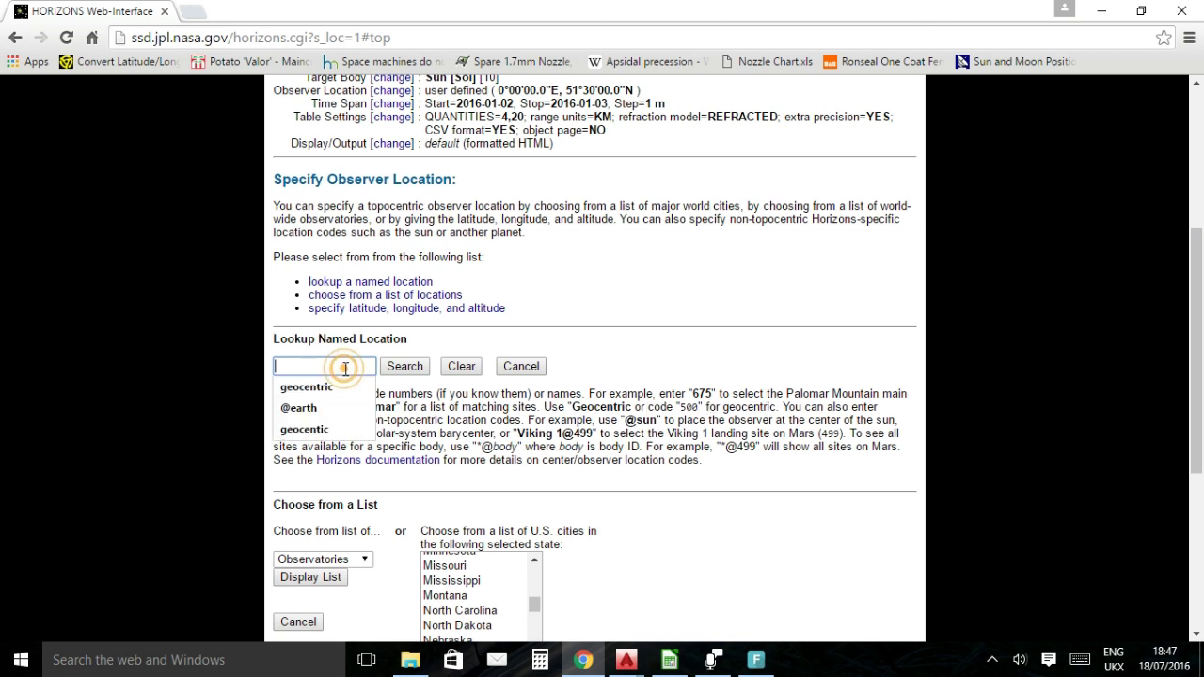
type("500")
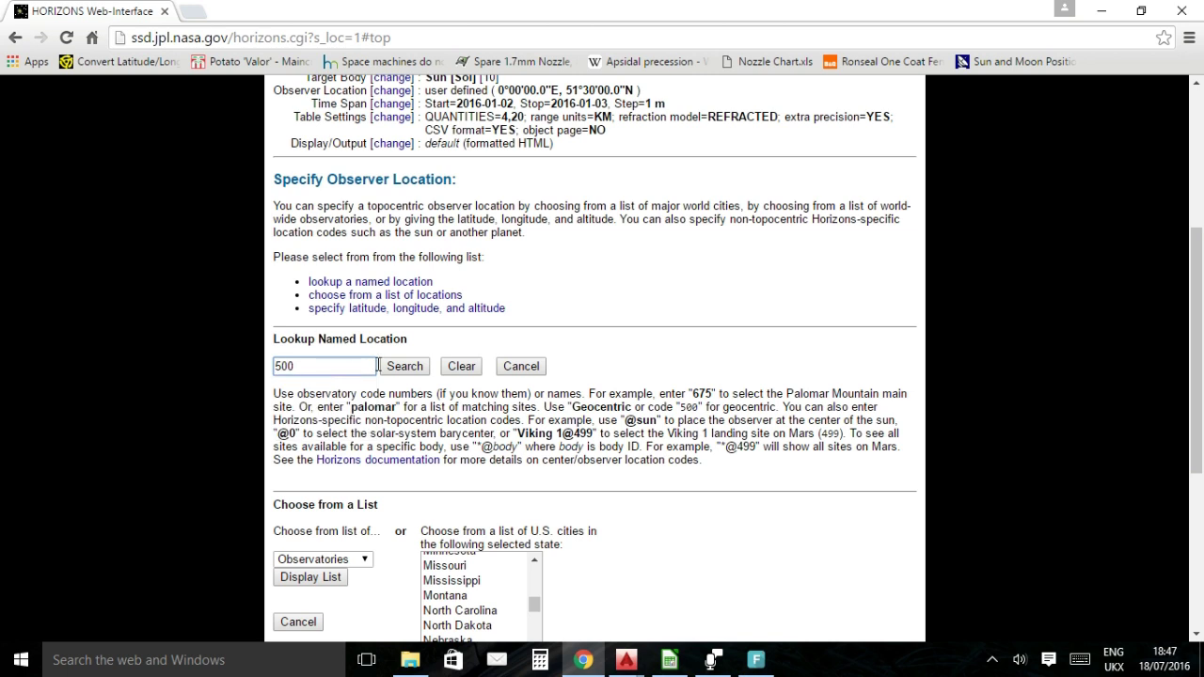
left_click(402, 368)
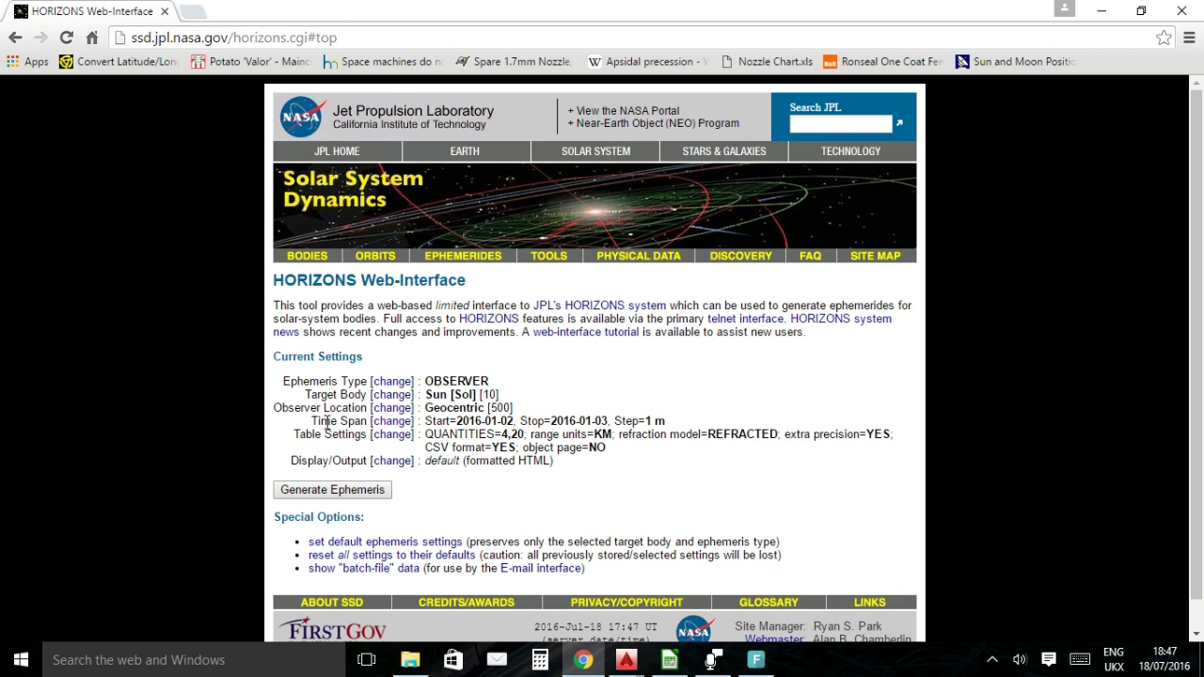
Choose minutes as the step size unit for the time span and apply the specified times.
left_click(388, 423)
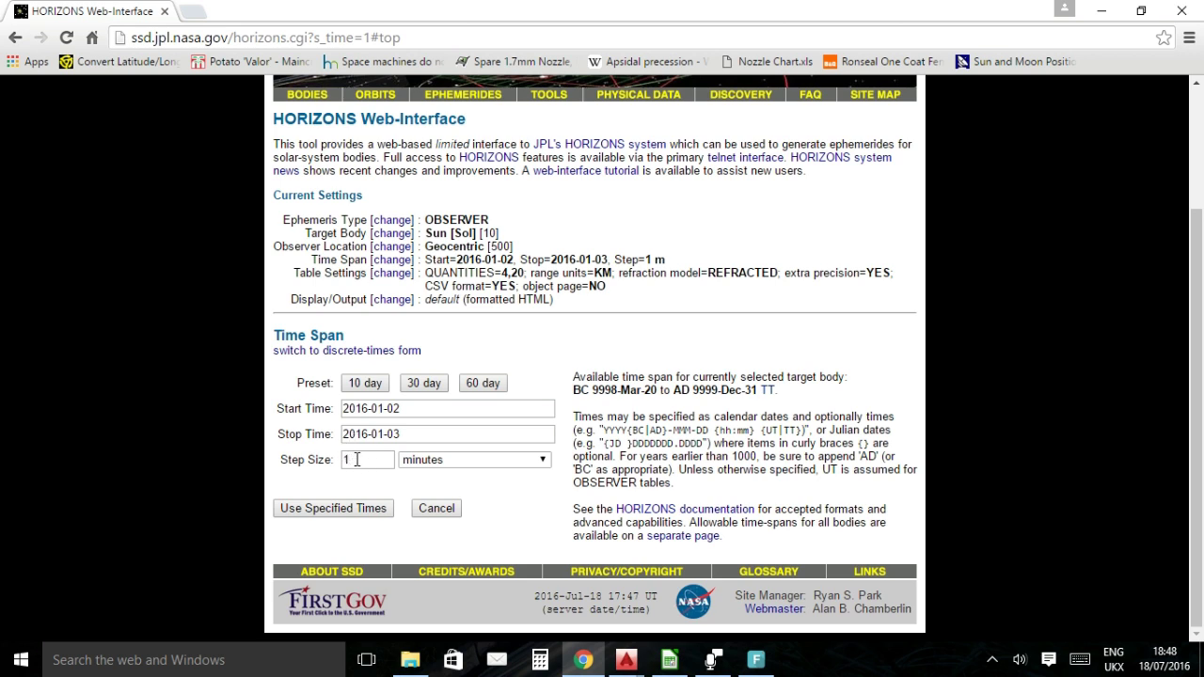
left_click(464, 464)
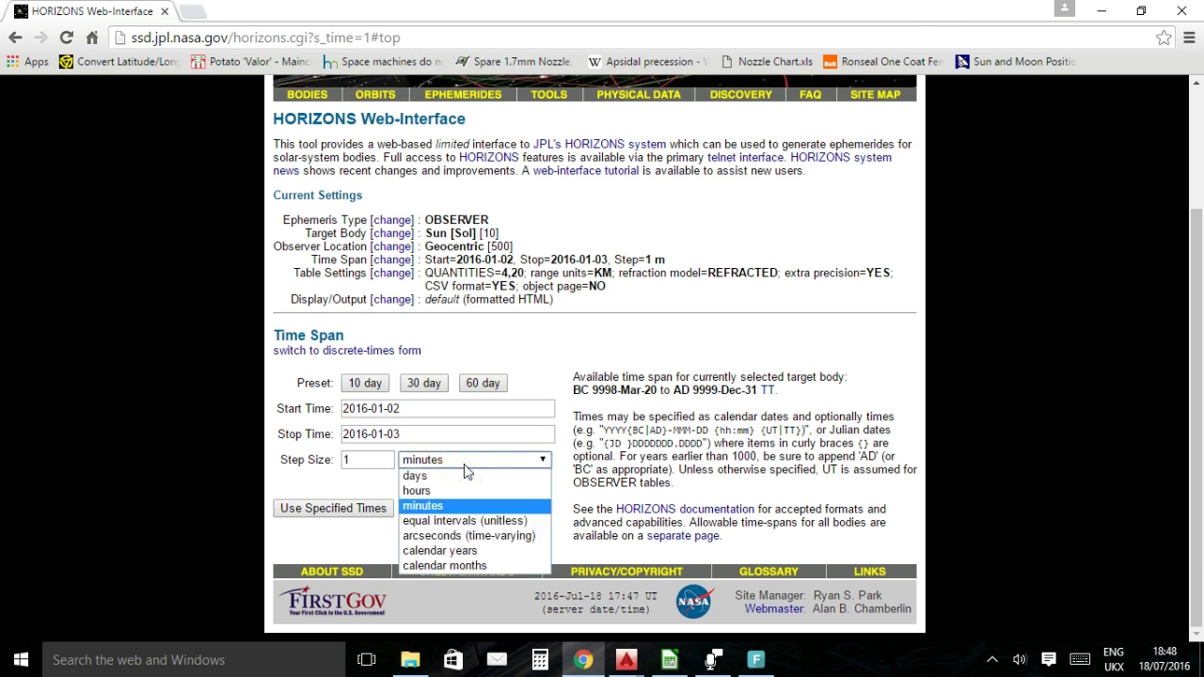
left_click(461, 508)
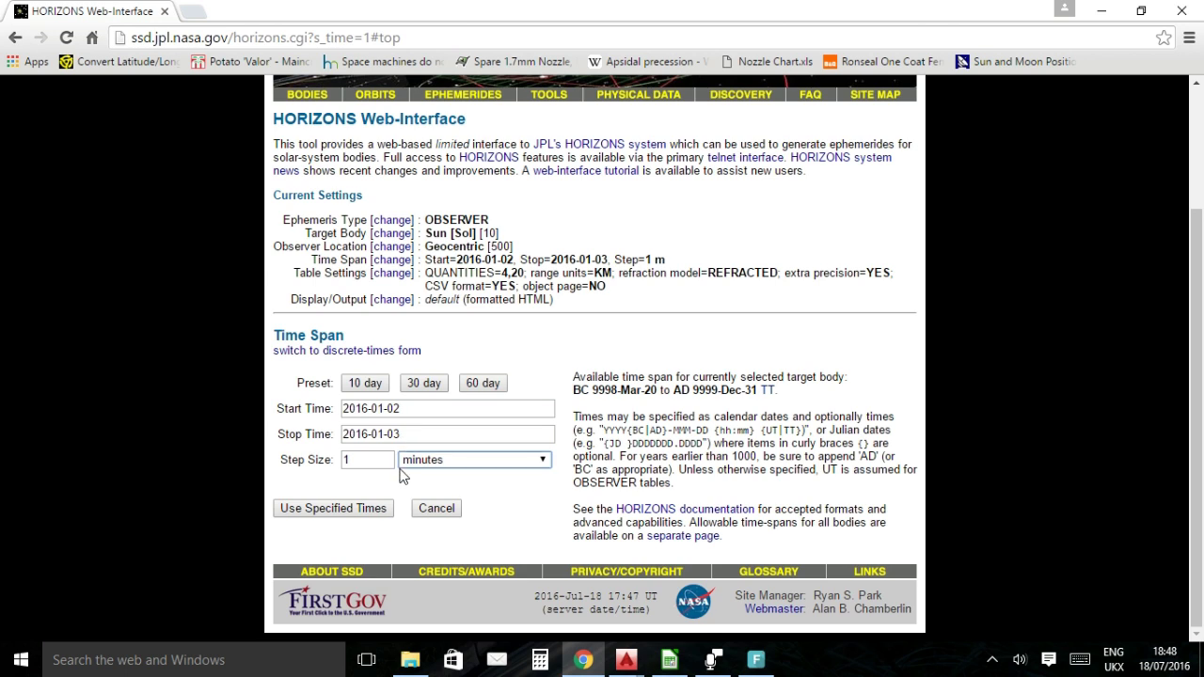
left_click(367, 512)
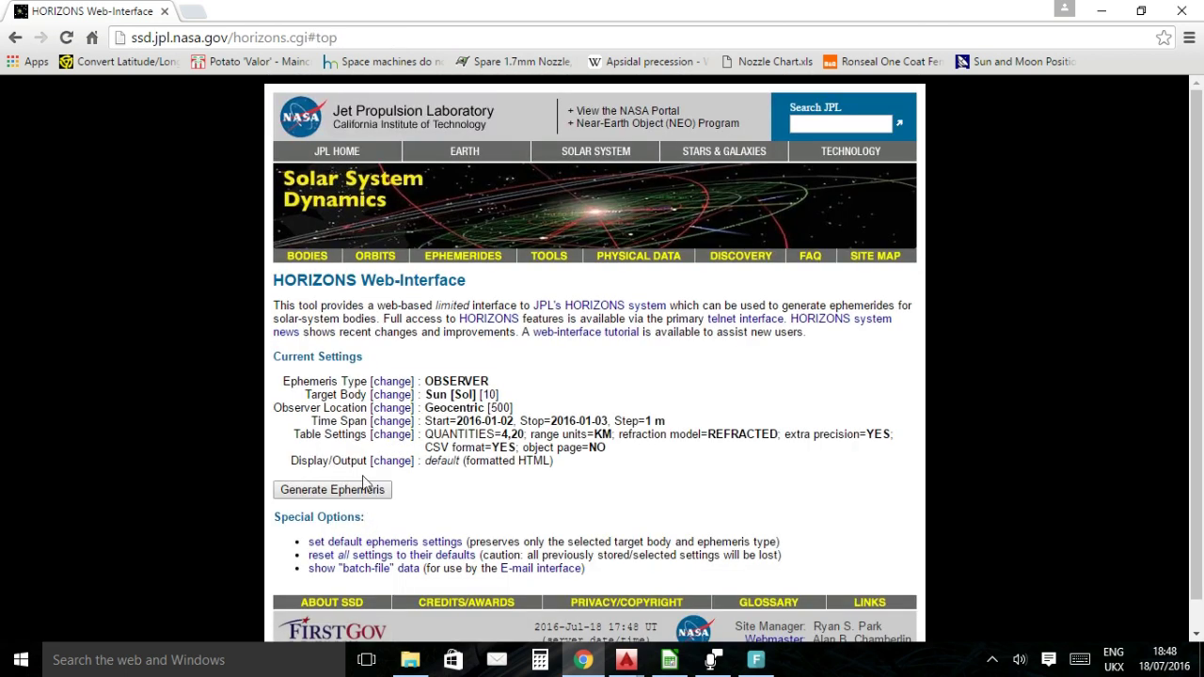
Review the table settings, choose the standard atmosphere refraction model, and apply the selected settings.
left_click(391, 435)
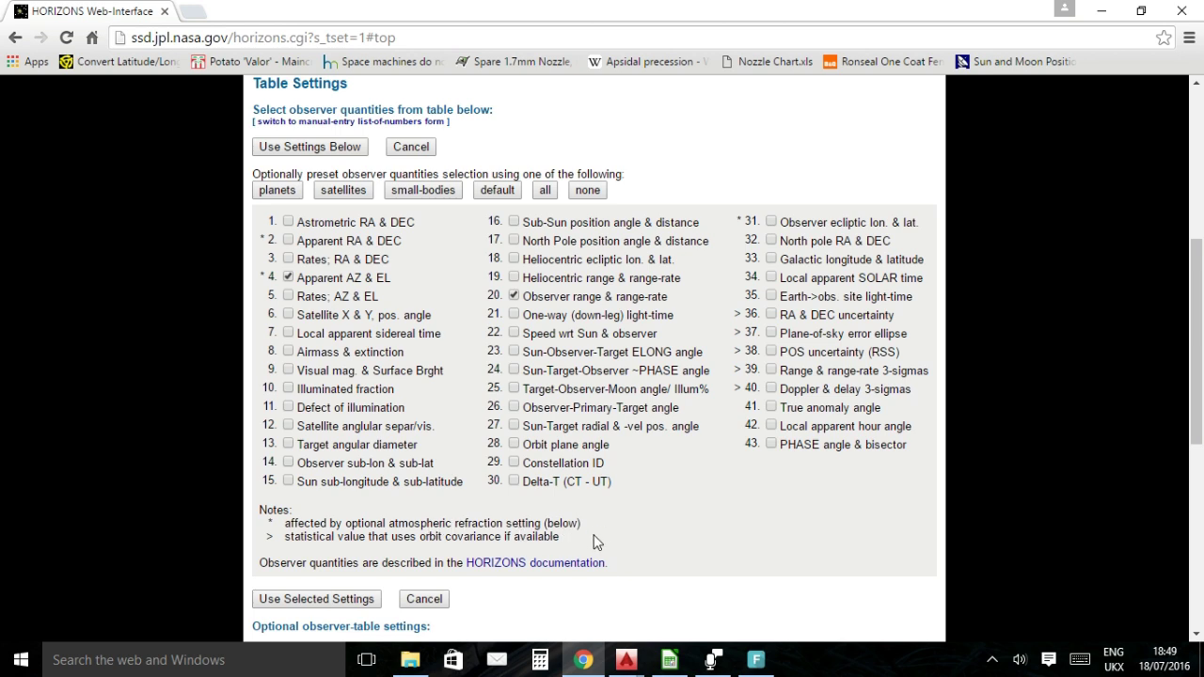
scroll(595, 538, "down", 3)
scroll(594, 538, "down", 2)
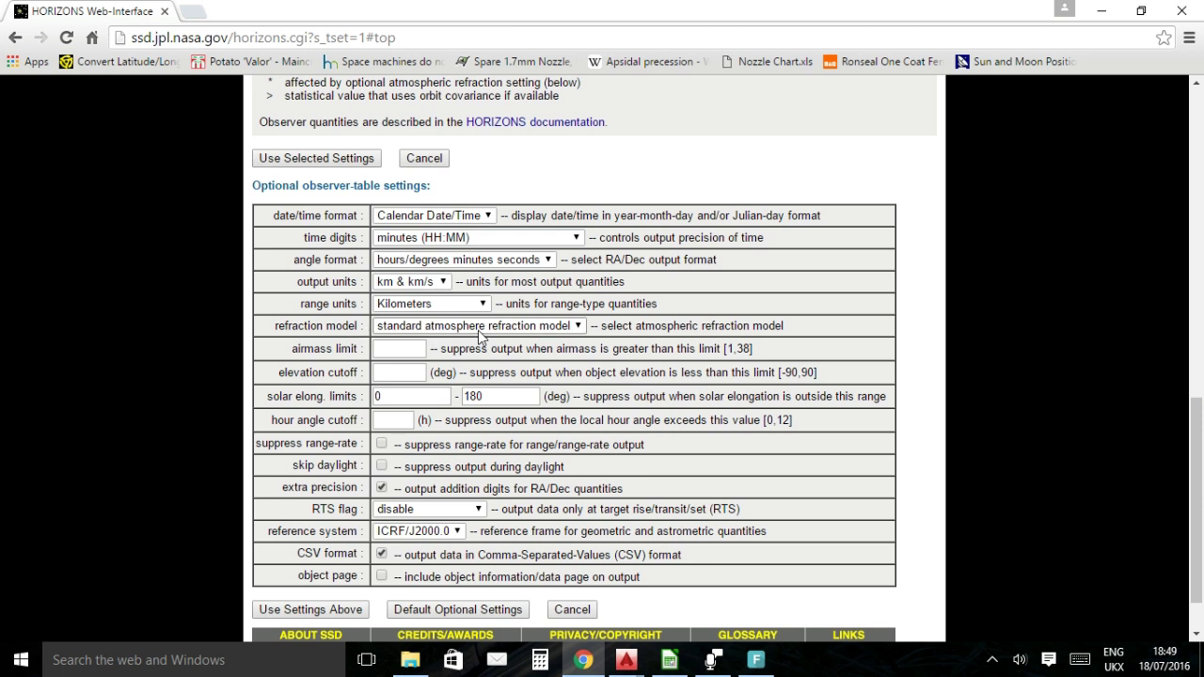
left_click(579, 326)
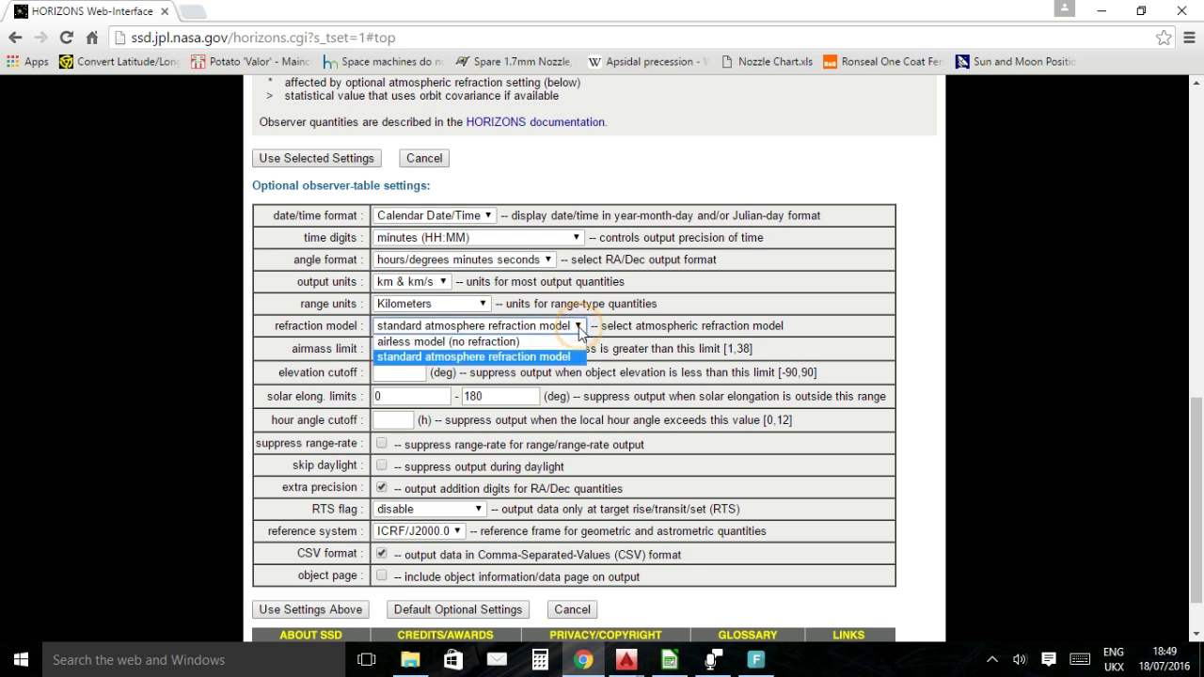
left_click(456, 343)
left_click(457, 326)
left_click(464, 359)
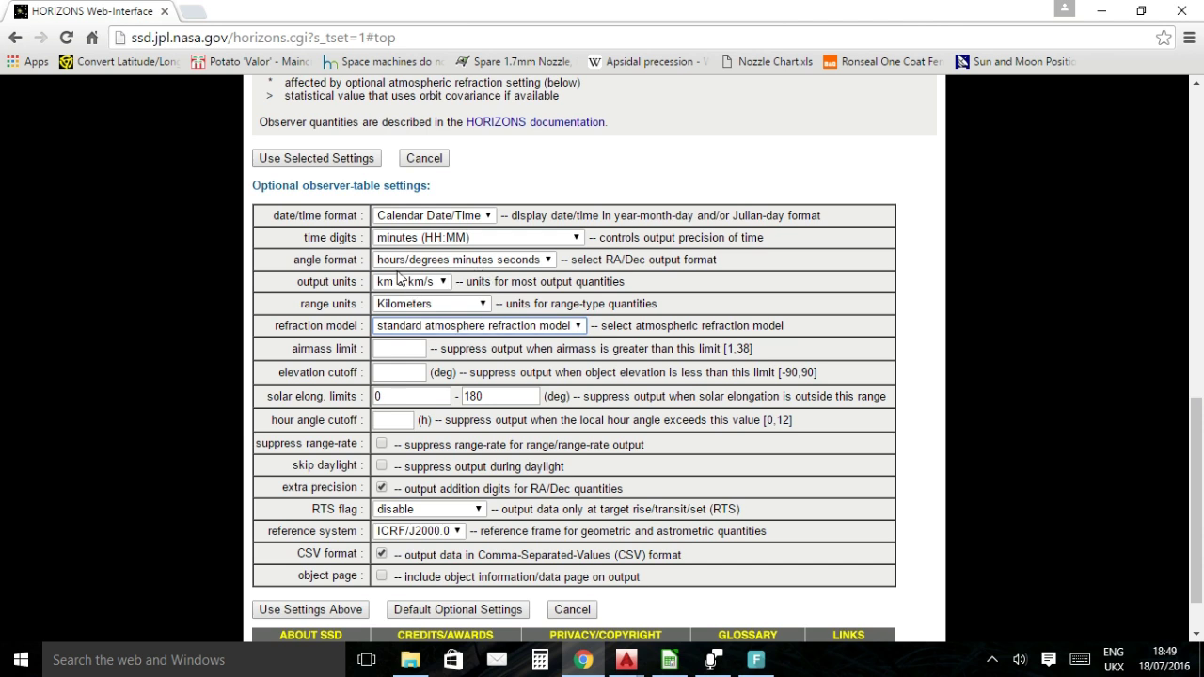
scroll(355, 218, "up", 1)
left_click(315, 246)
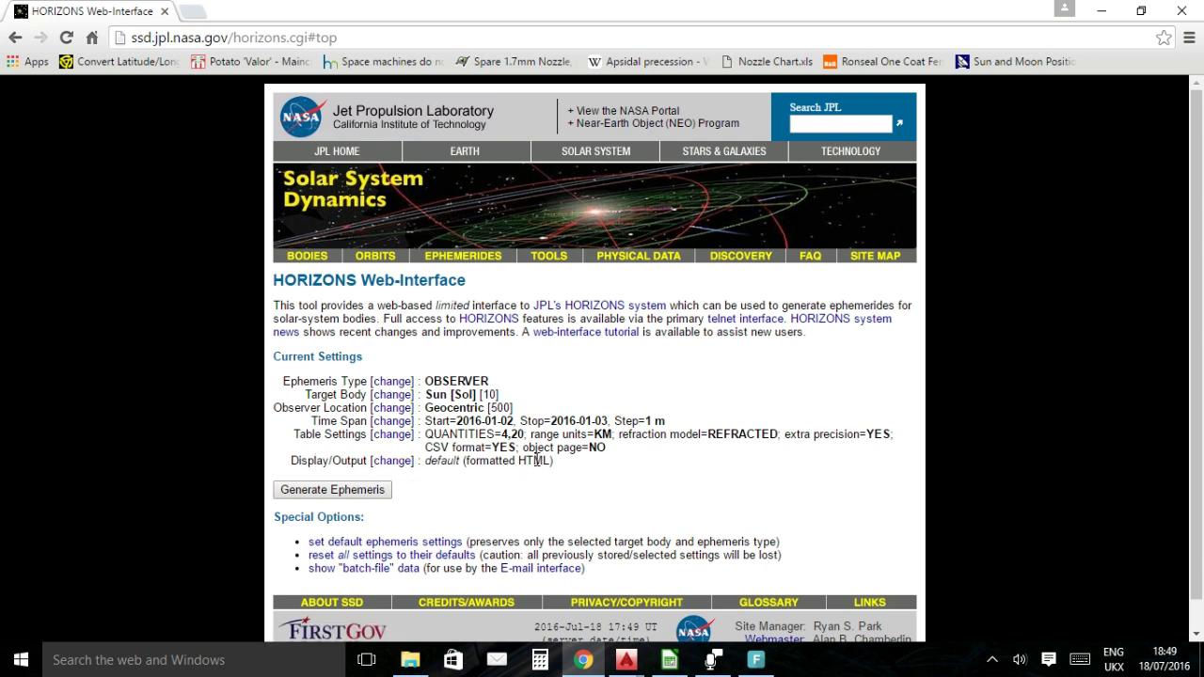
Generate the geocentric ephemeris and highlight the delta distance for 2016-Jan-02 21:11 in the results.
left_click(361, 493)
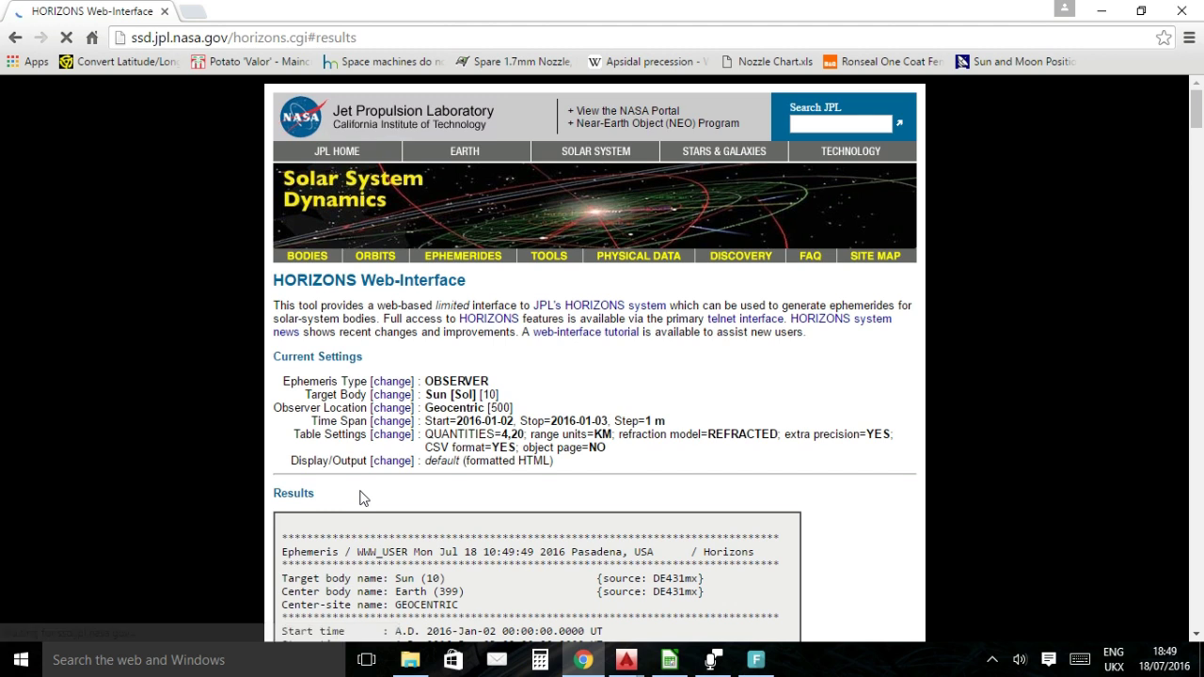
scroll(237, 438, "down", 5)
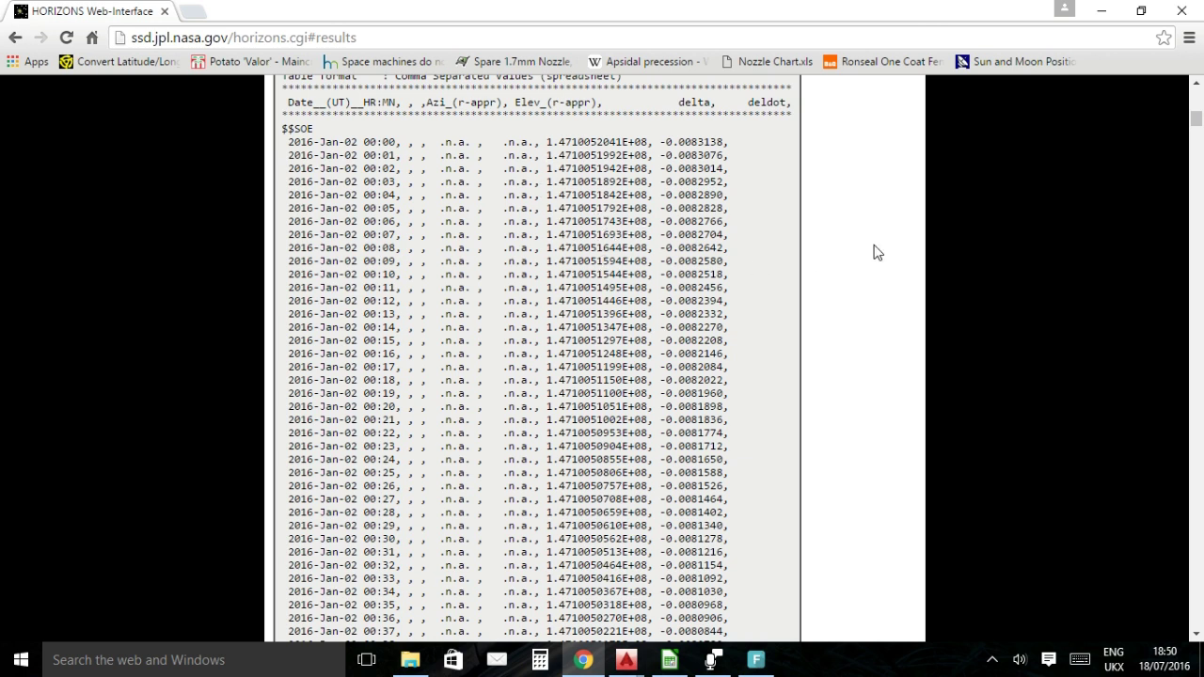
left_click_drag(1195, 118, 1191, 617)
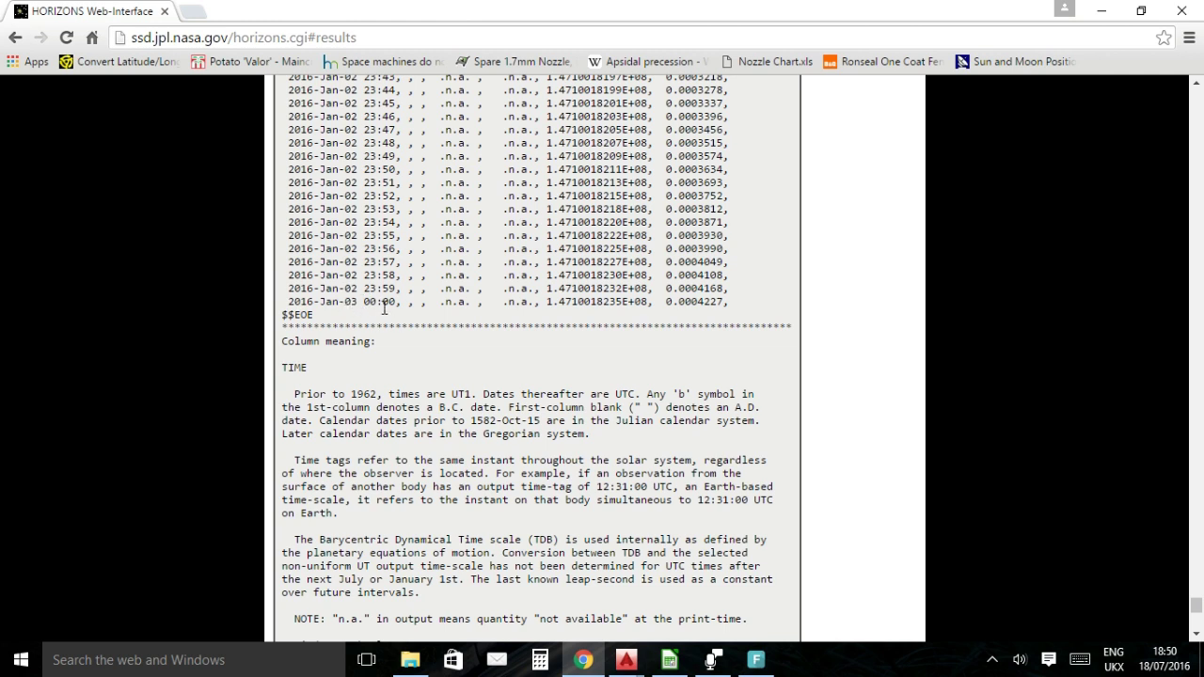
scroll(581, 215, "up", 18)
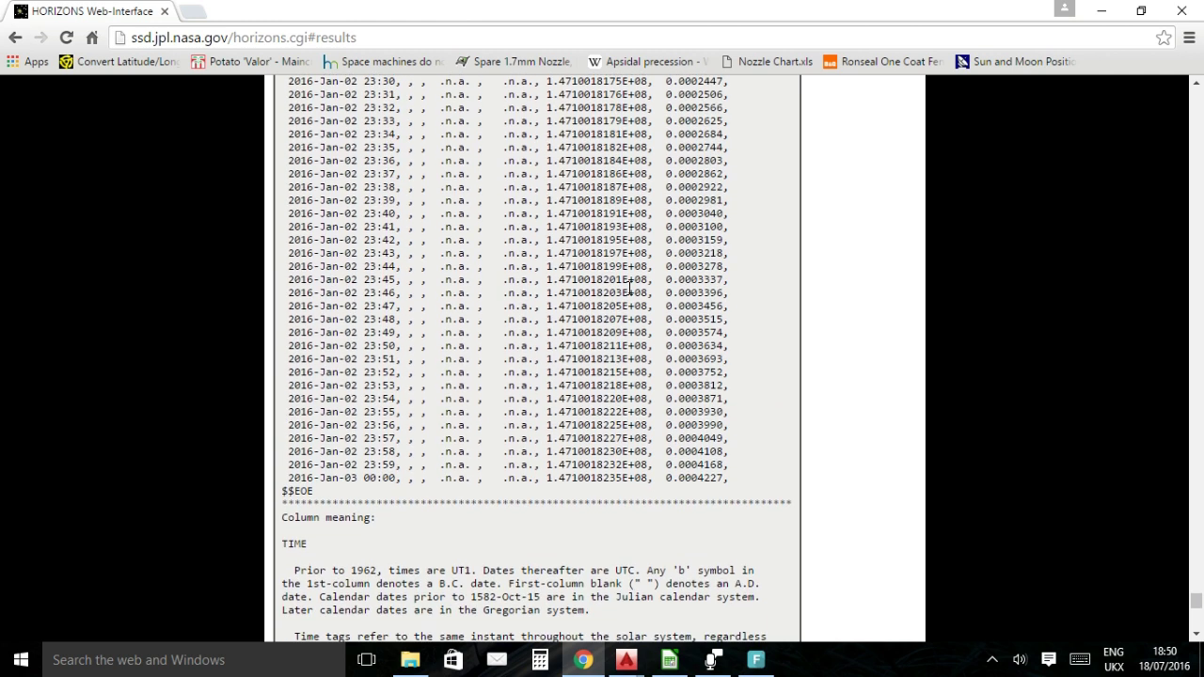
scroll(628, 308, "up", 5)
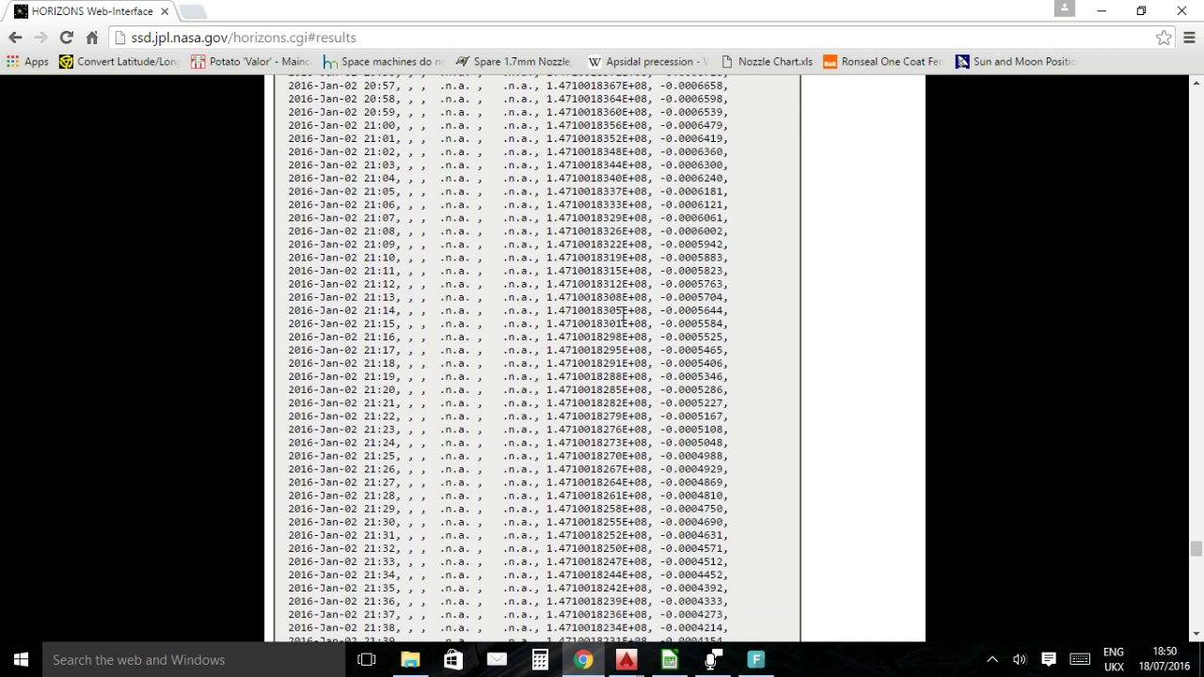
left_click_drag(548, 271, 650, 267)
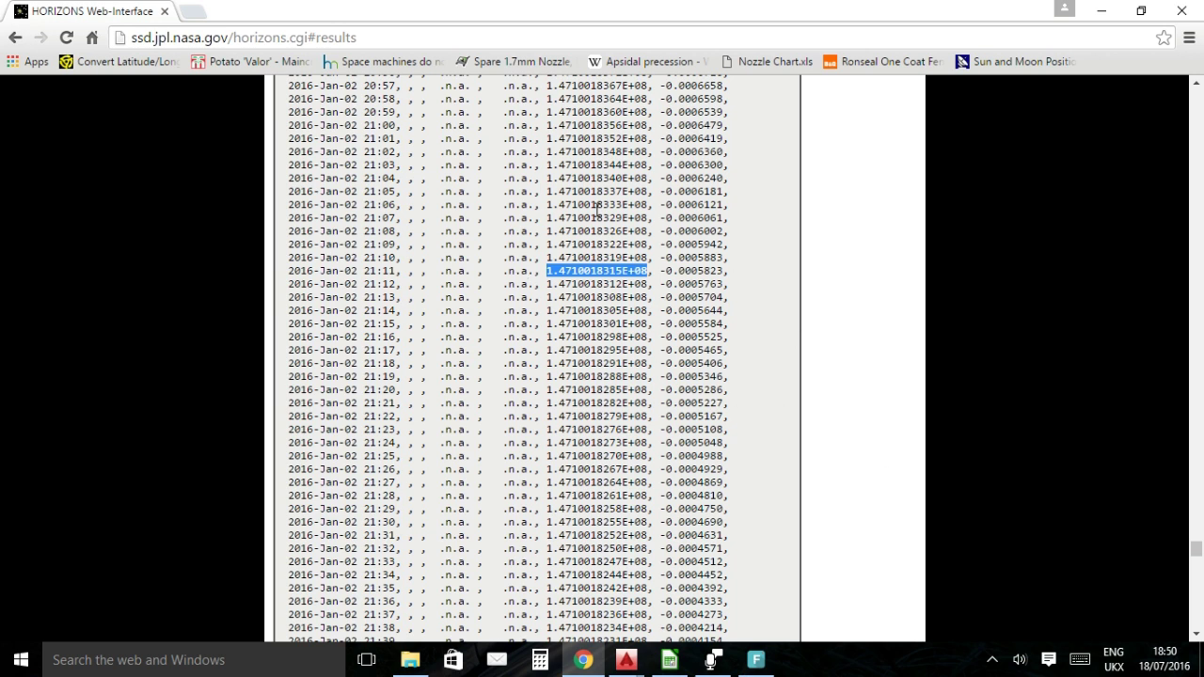
Change the observer location to the coordinates longitude 0 degrees East and latitude 51.5 degrees North.
left_click_drag(1196, 555, 1197, 98)
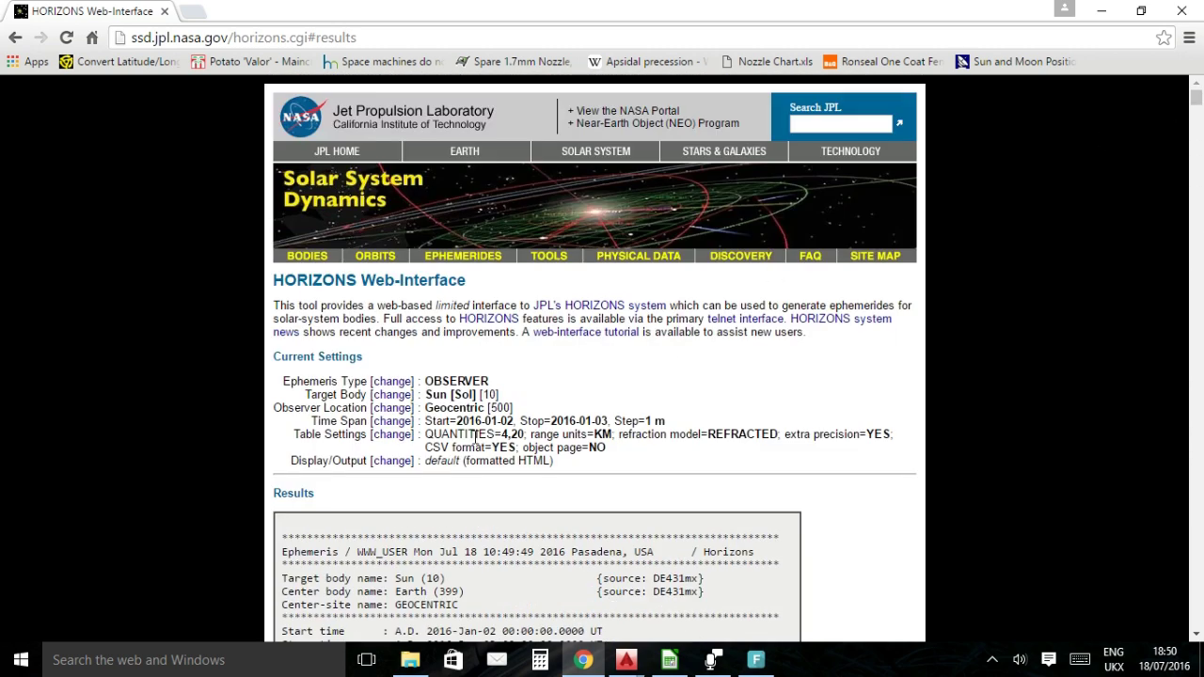
left_click(392, 411)
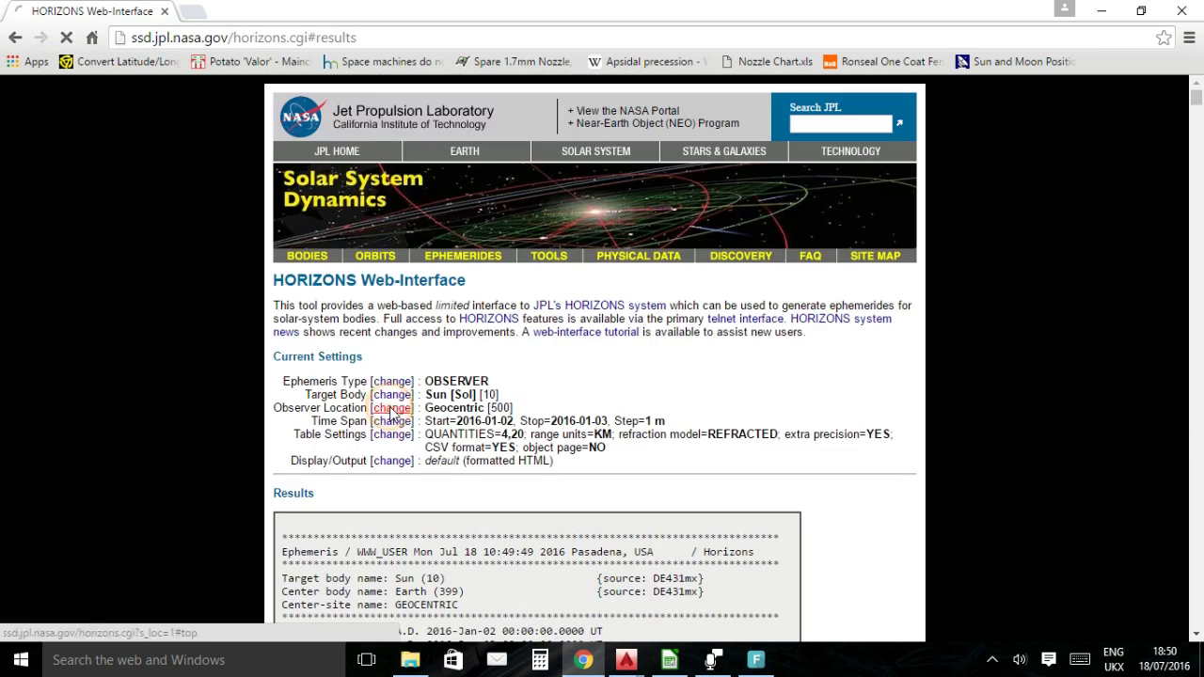
scroll(376, 424, "down", 3)
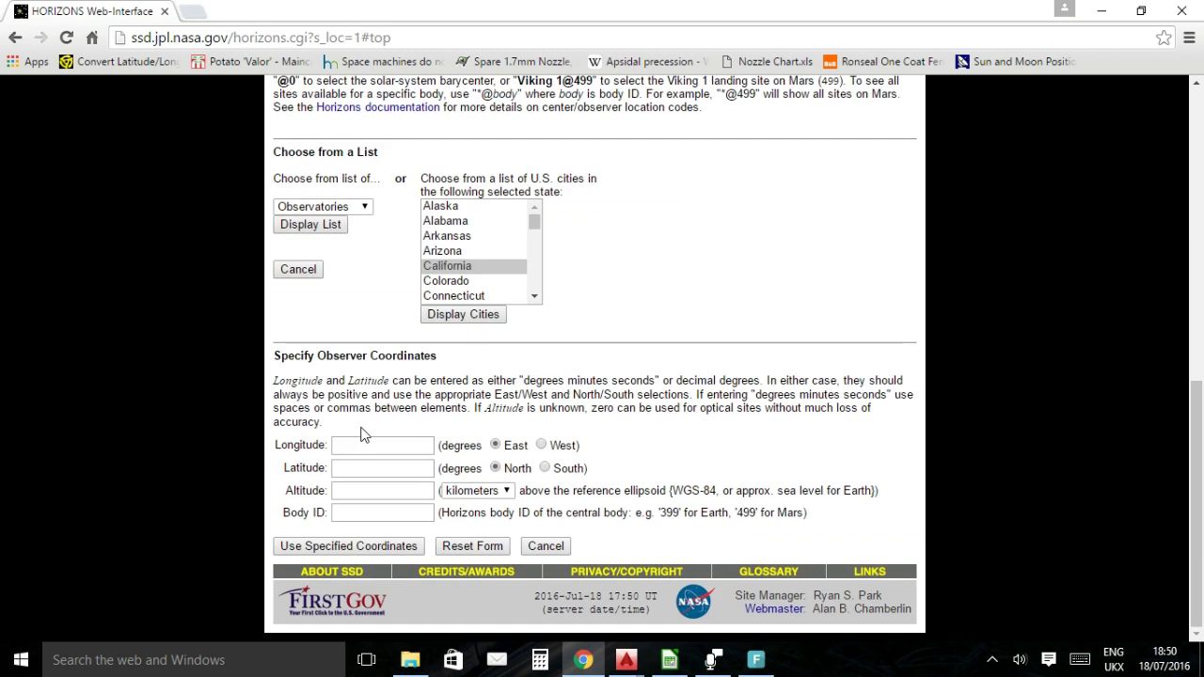
left_click(373, 446)
type("0")
left_click(373, 471)
type("51.5")
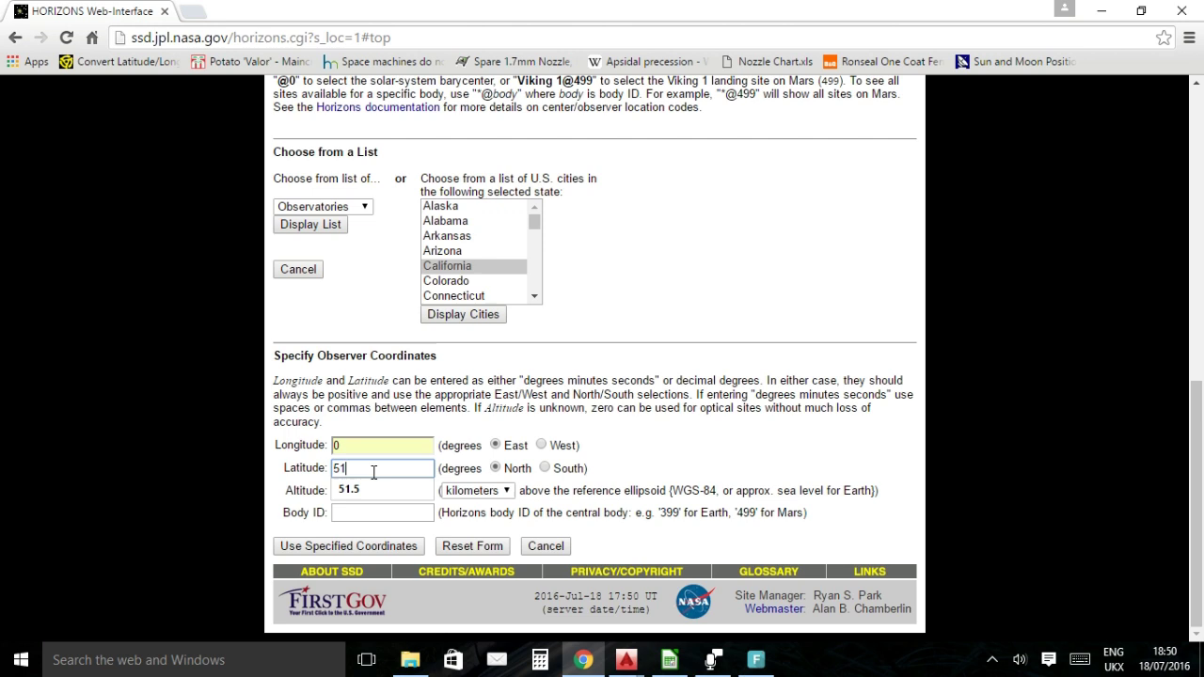
left_click(373, 486)
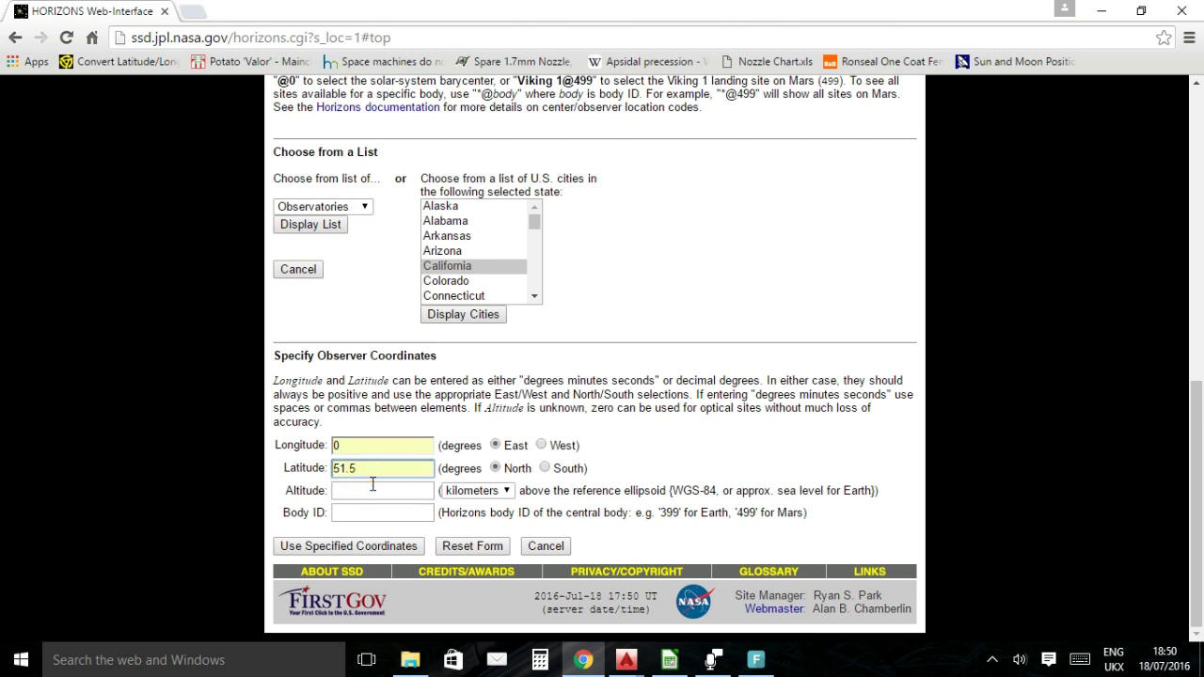
left_click(388, 549)
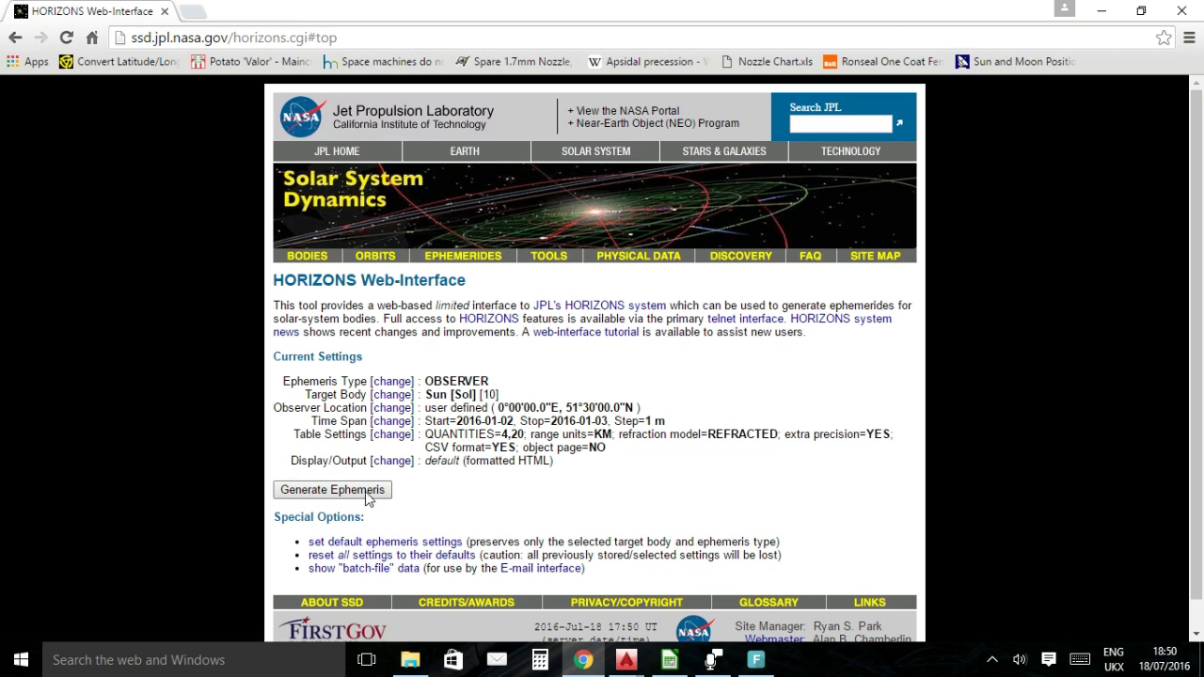
Generate the ephemeris for the specified coordinates and examine the azimuth and elevation values for 2016-Jan-02 00:05.
left_click(366, 497)
scroll(386, 498, "down", 4)
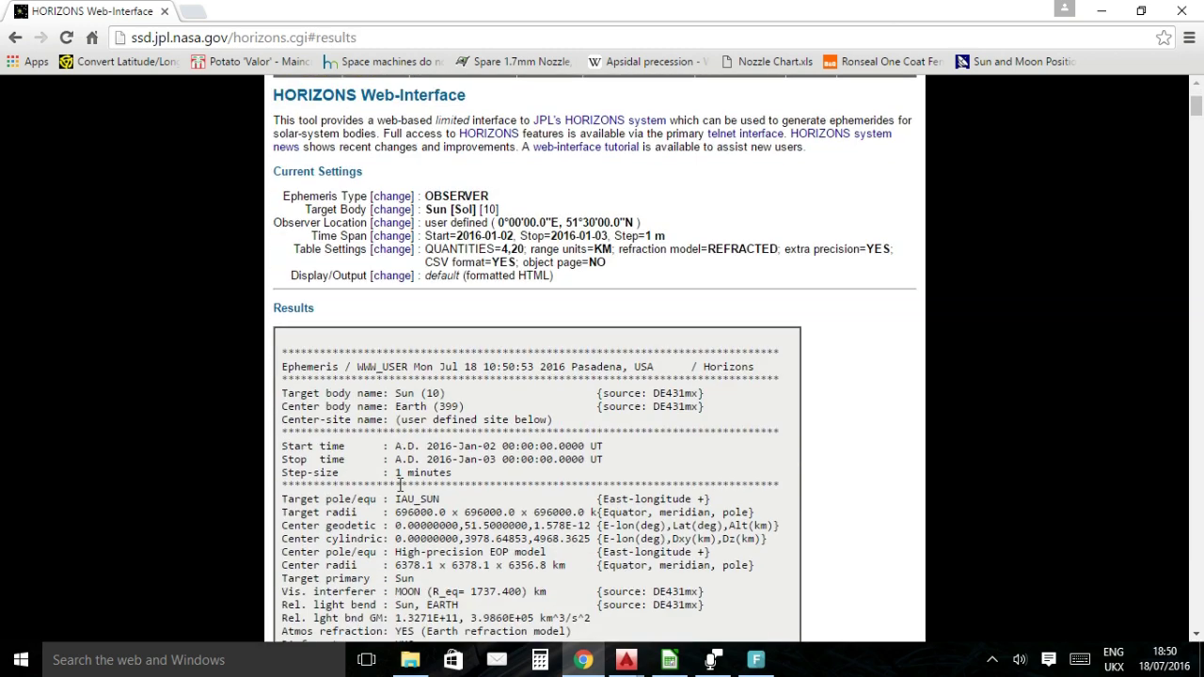
scroll(401, 485, "down", 6)
scroll(441, 273, "up", 1)
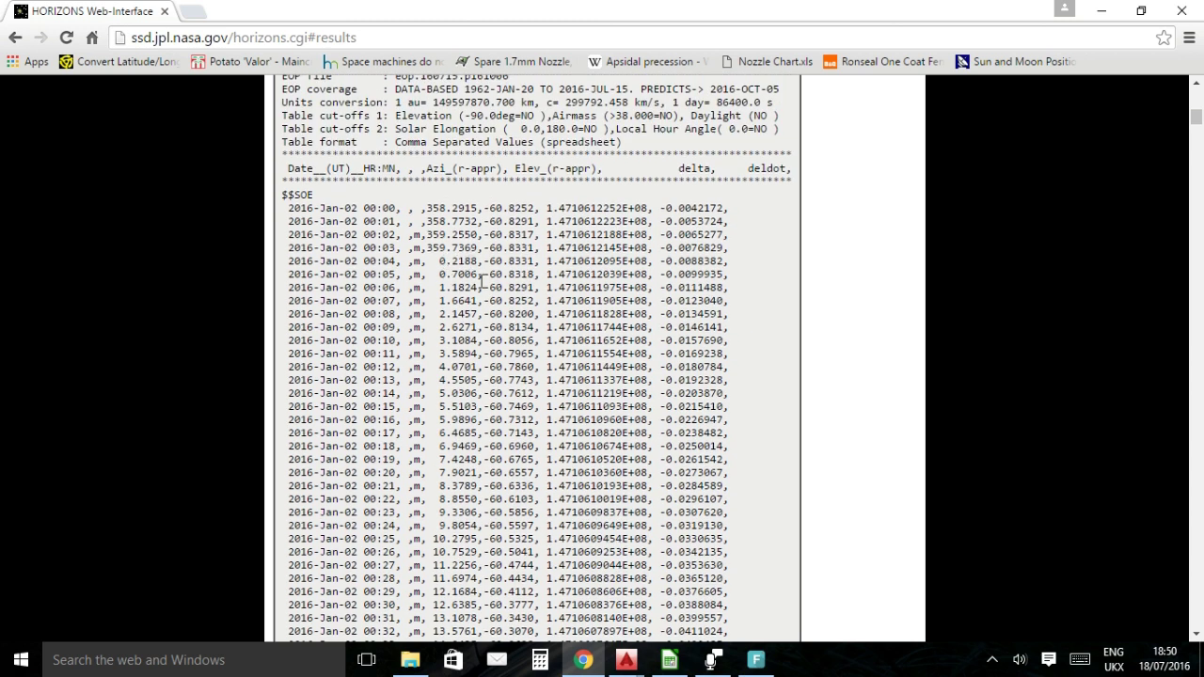
left_click_drag(438, 274, 536, 274)
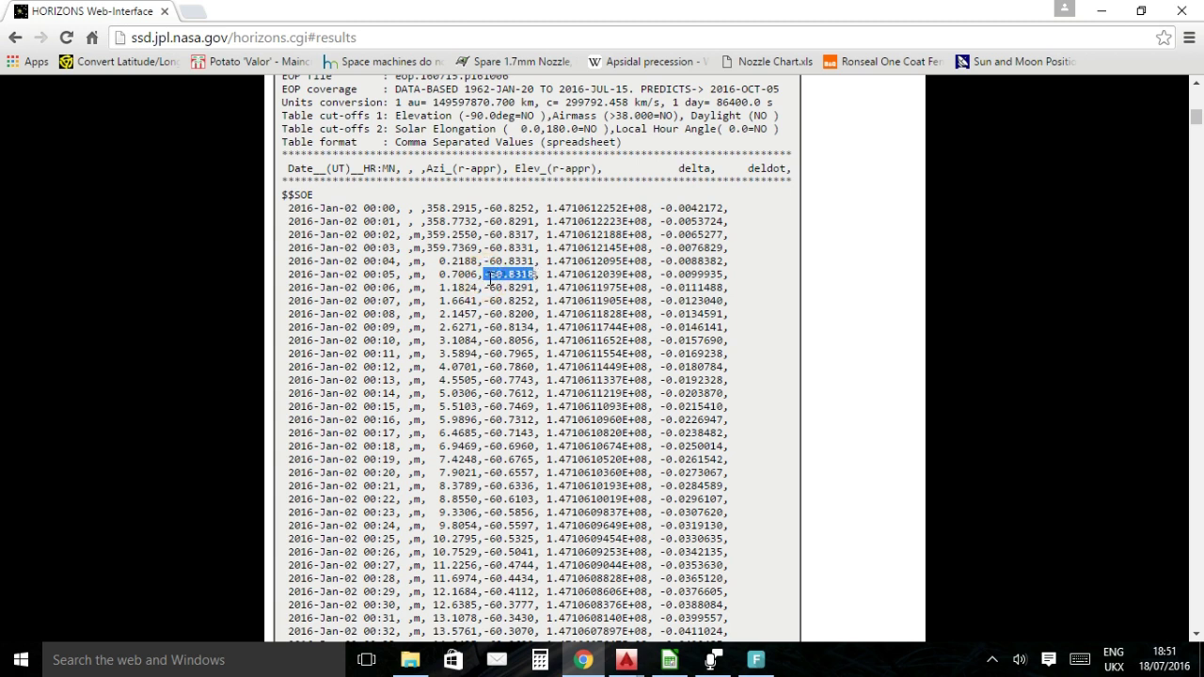
left_click(492, 274)
scroll(519, 419, "up", 4)
scroll(517, 421, "up", 4)
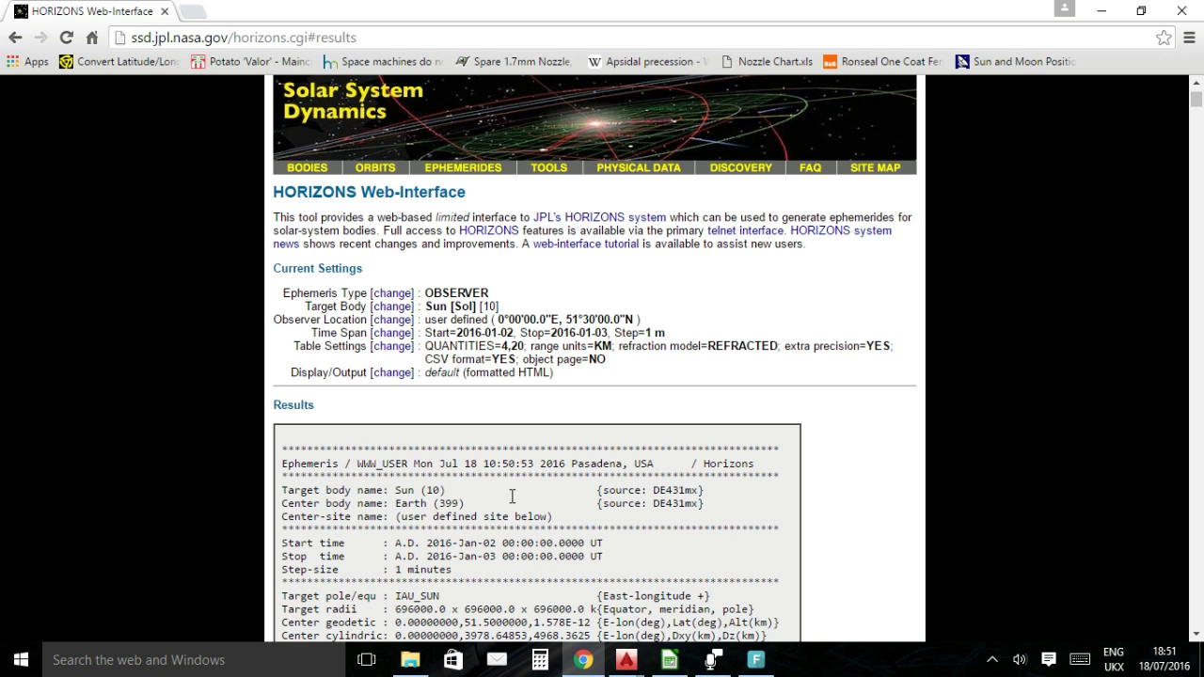
scroll(511, 495, "up", 1)
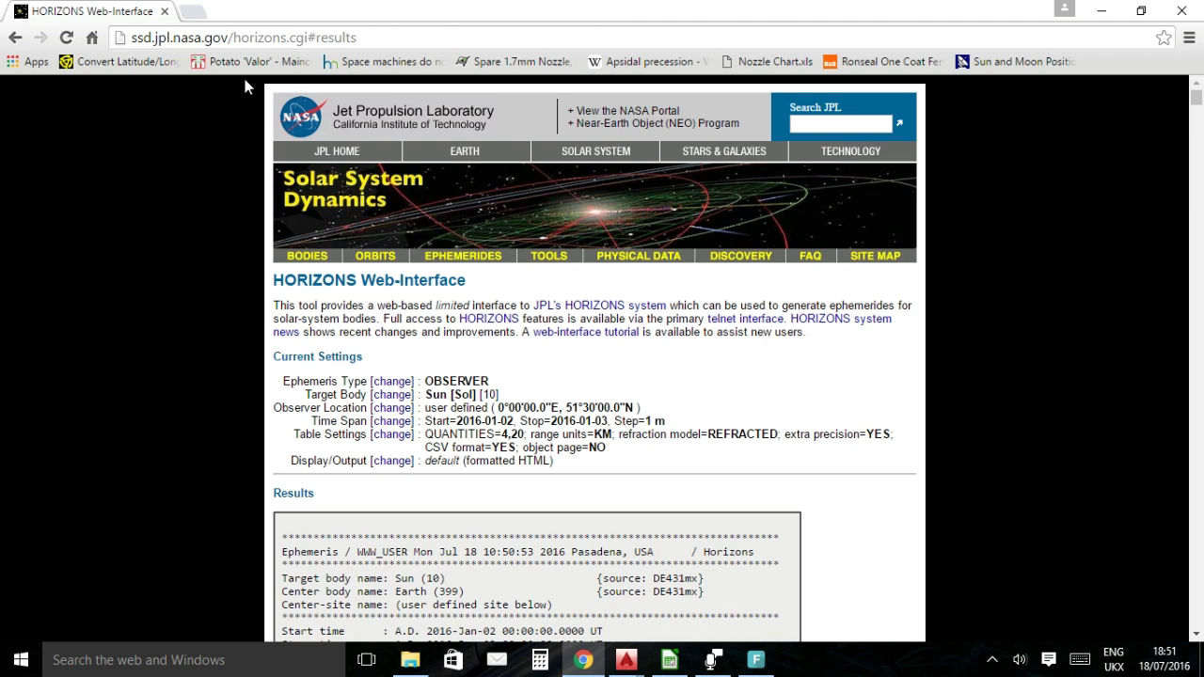
Search the web for "nasa eart facts" and open NASA's Earth Fact Sheet from the results.
left_click(222, 37)
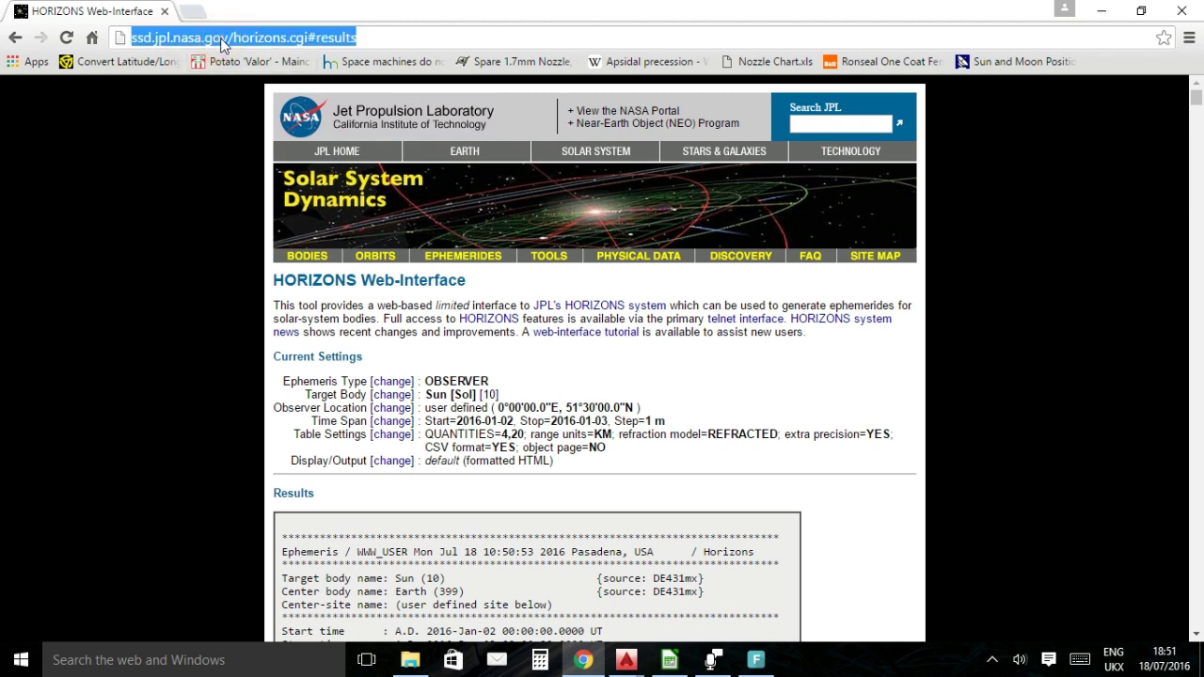
type("nasa ")
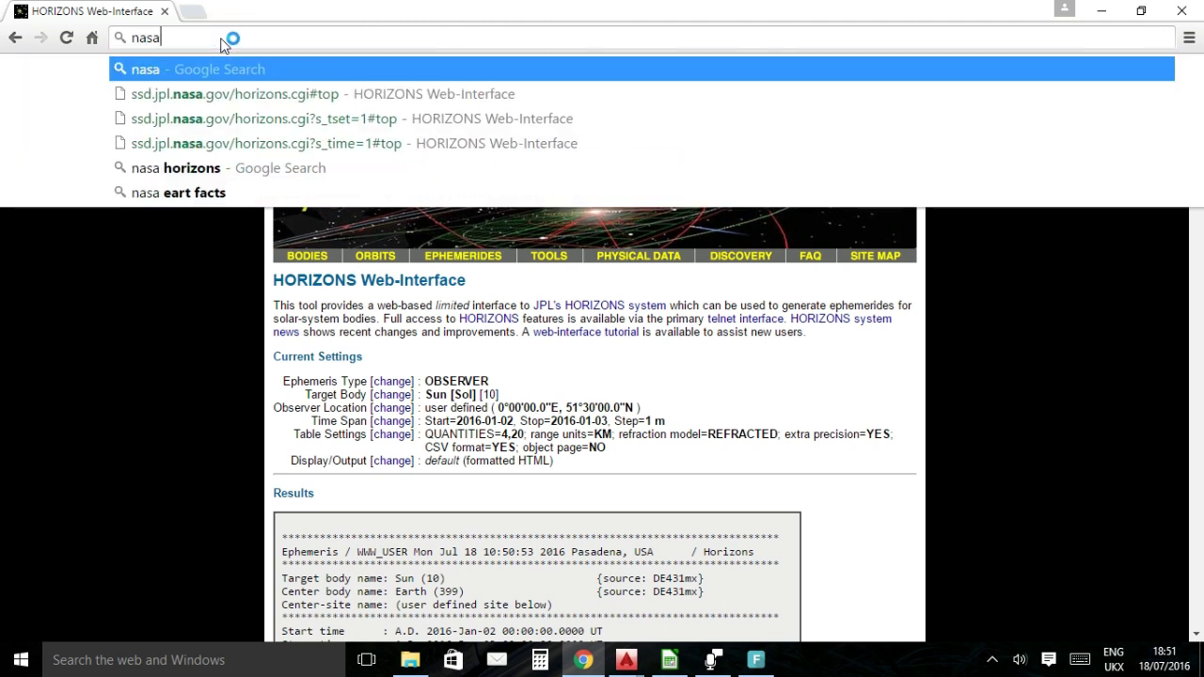
type("ea")
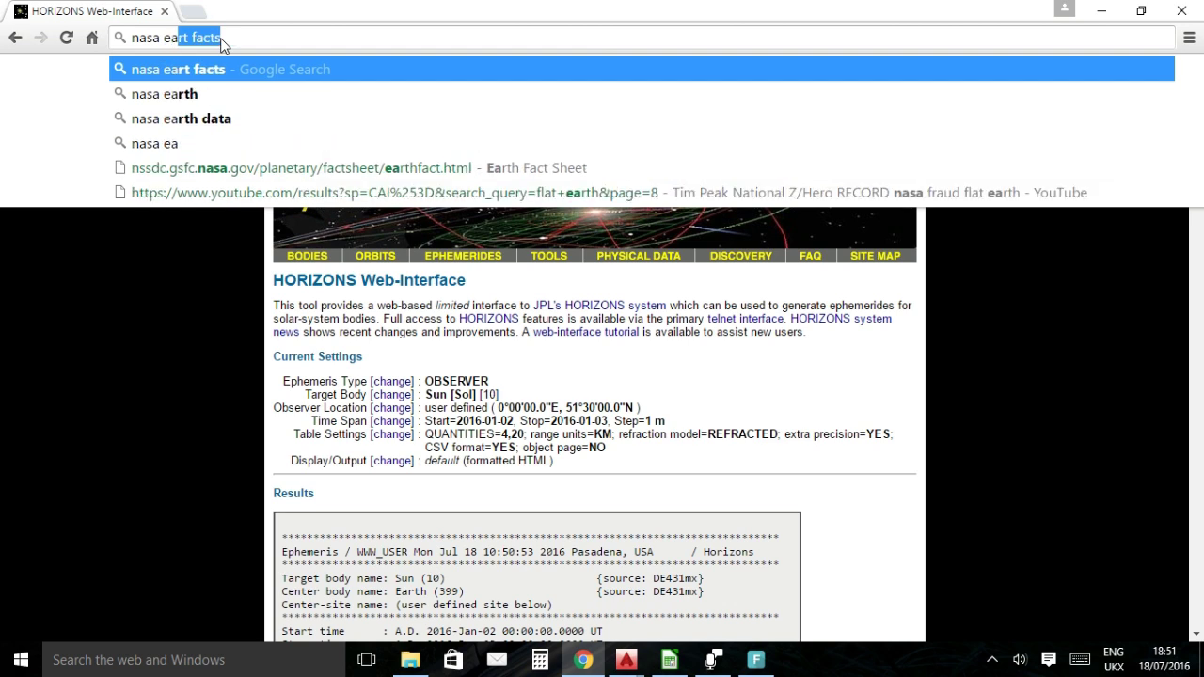
type("r")
key("Return")
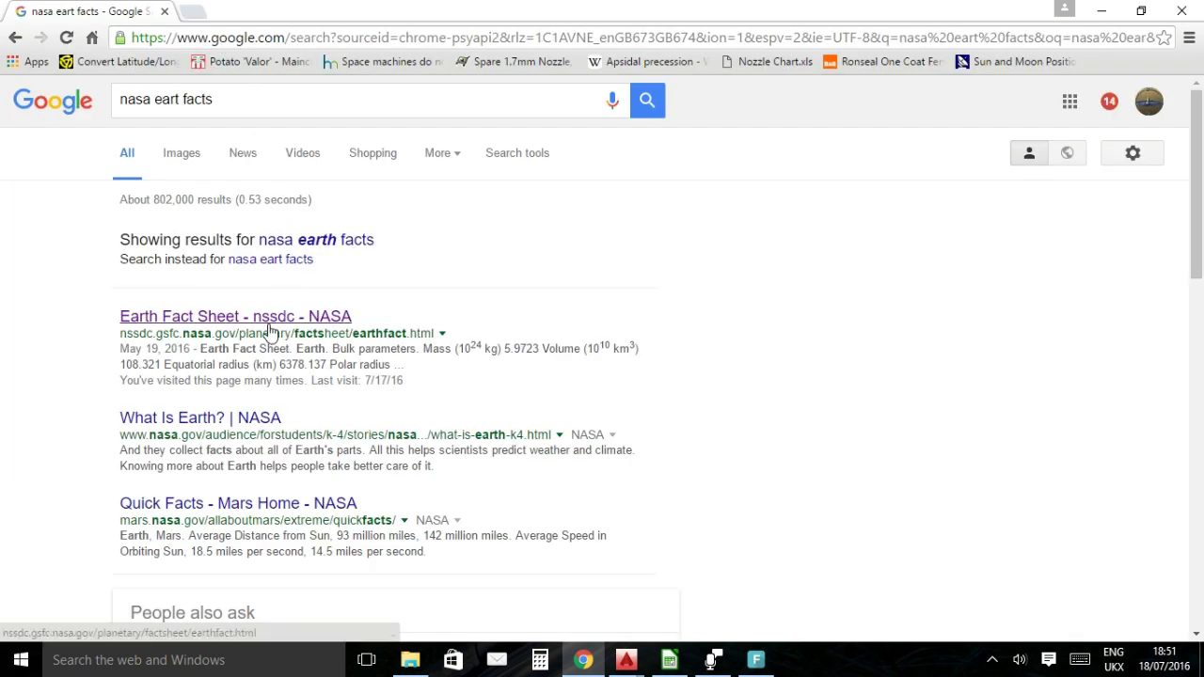
left_click(265, 322)
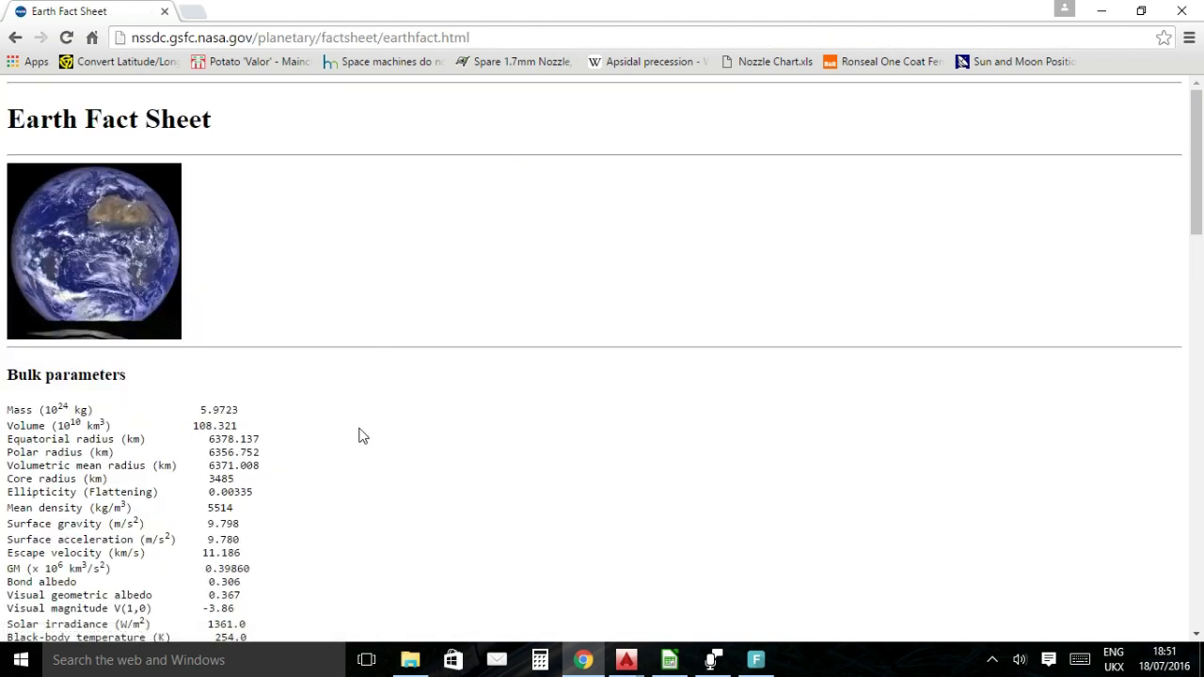
Examine the Earth Fact Sheet, highlighting the obliquity to orbit and inclination of equator values and the orbital eccentricity entry.
scroll(358, 436, "down", 2)
scroll(359, 436, "up", 2)
scroll(359, 435, "down", 6)
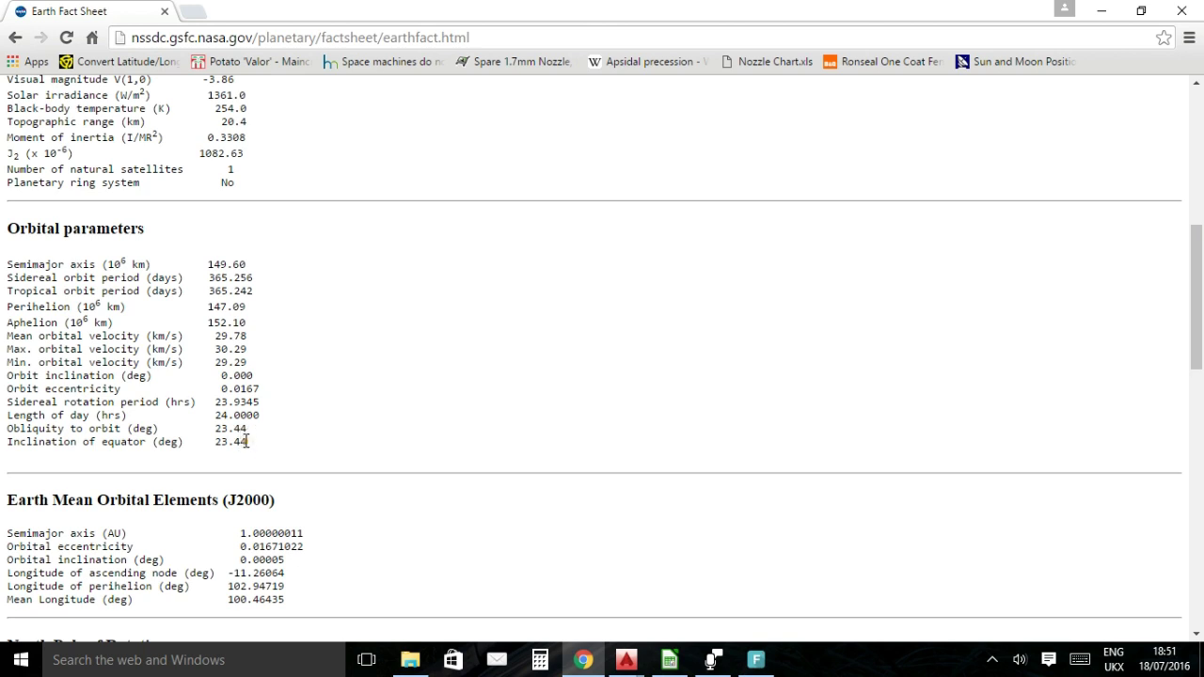
left_click_drag(247, 442, 217, 428)
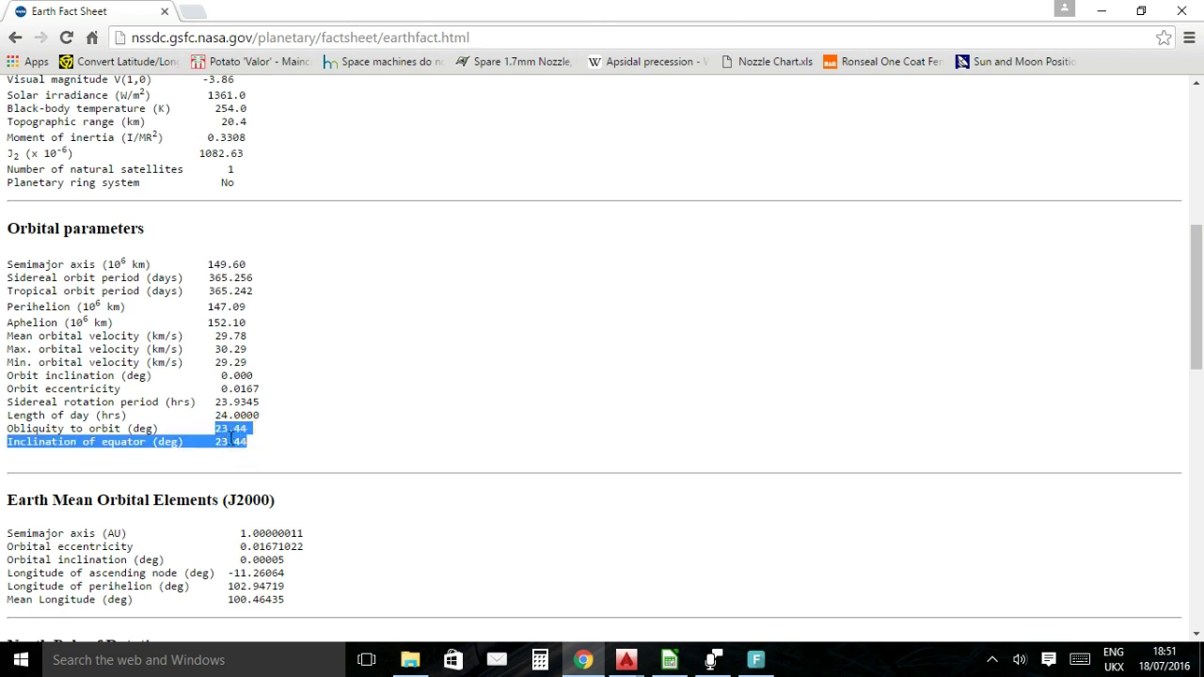
scroll(246, 457, "down", 3)
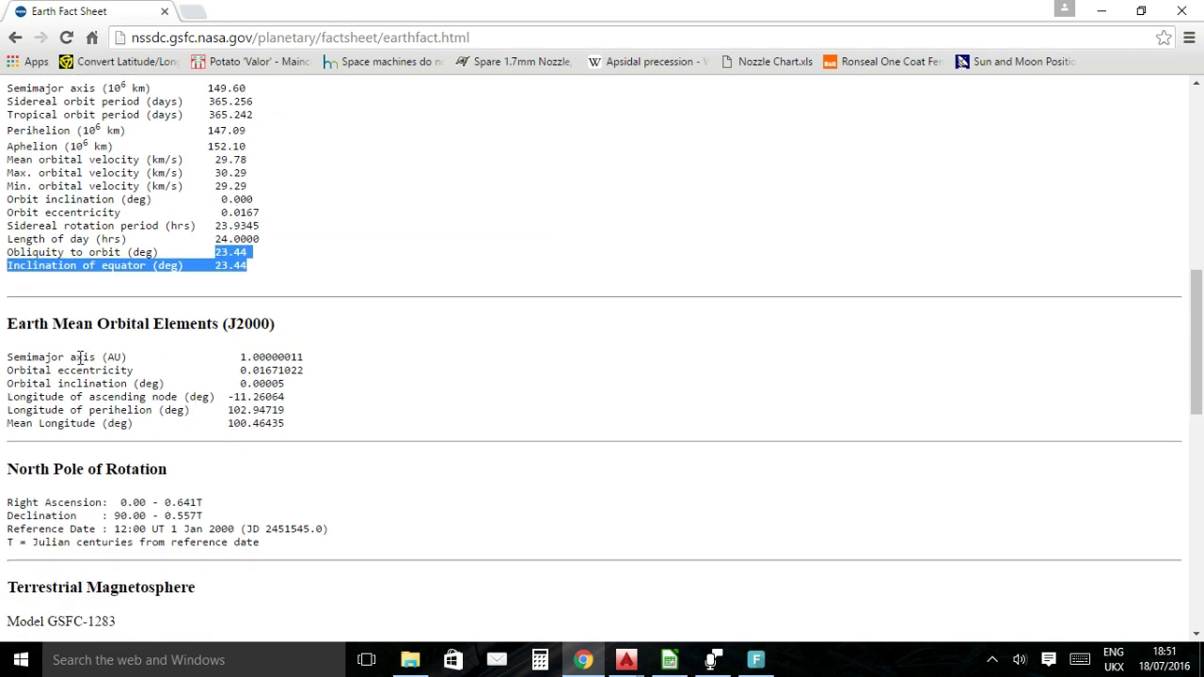
left_click_drag(133, 371, 8, 373)
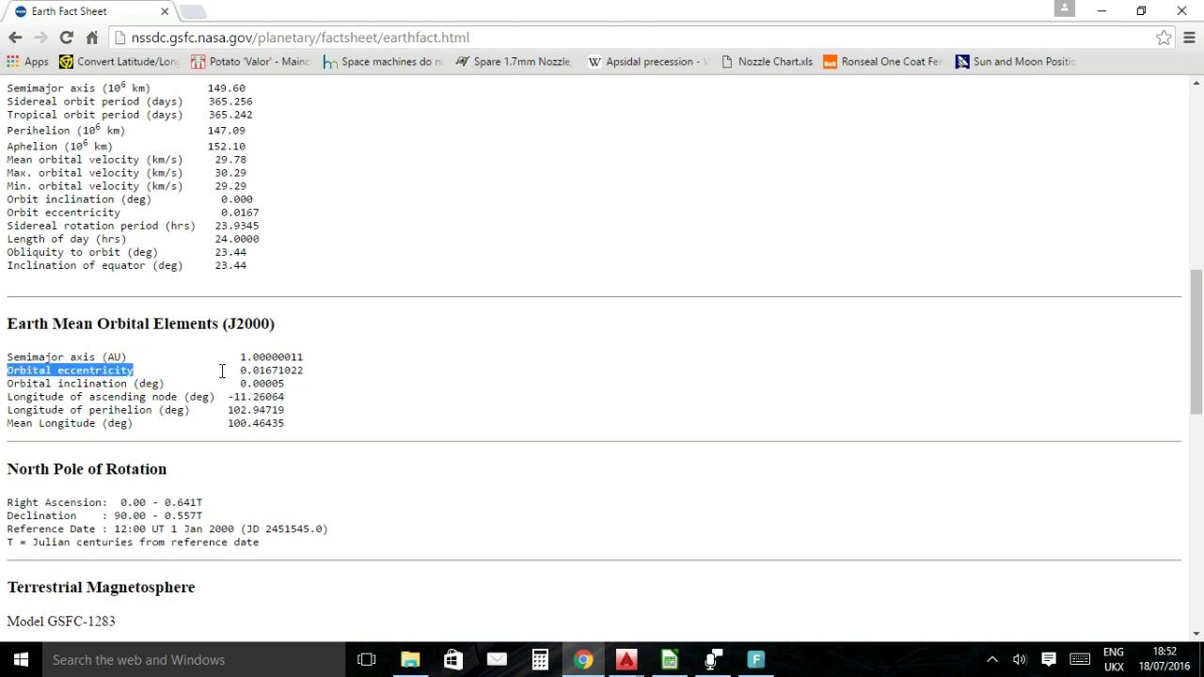
left_click(310, 370)
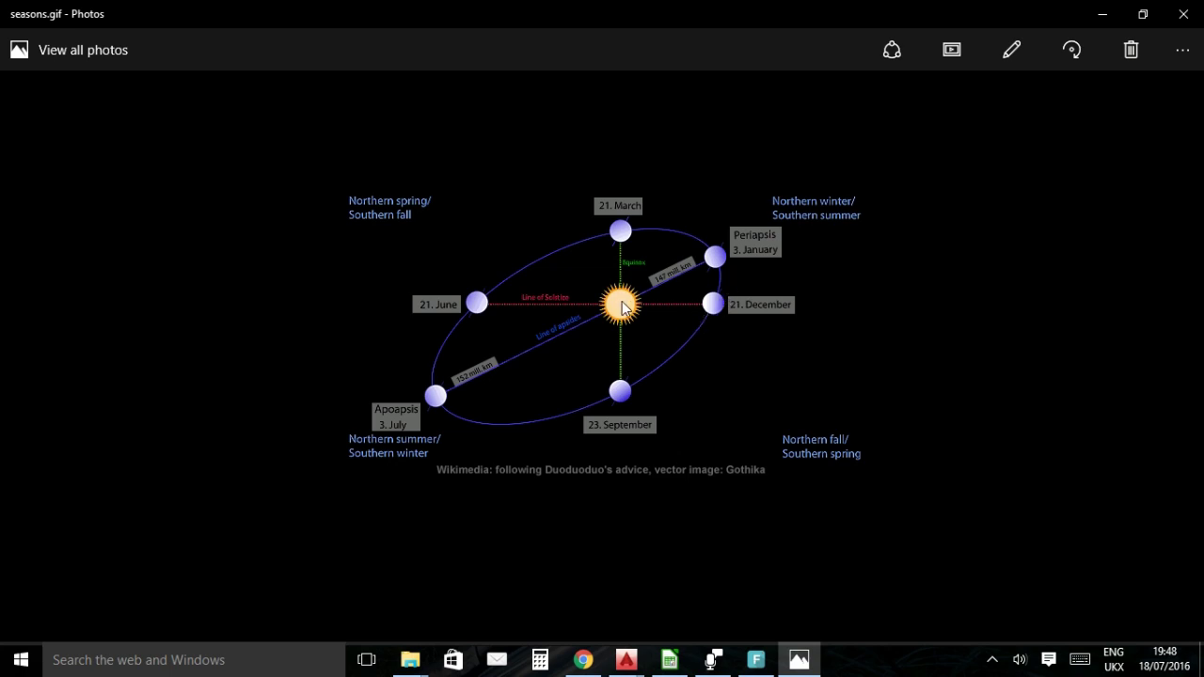
left_click(483, 303)
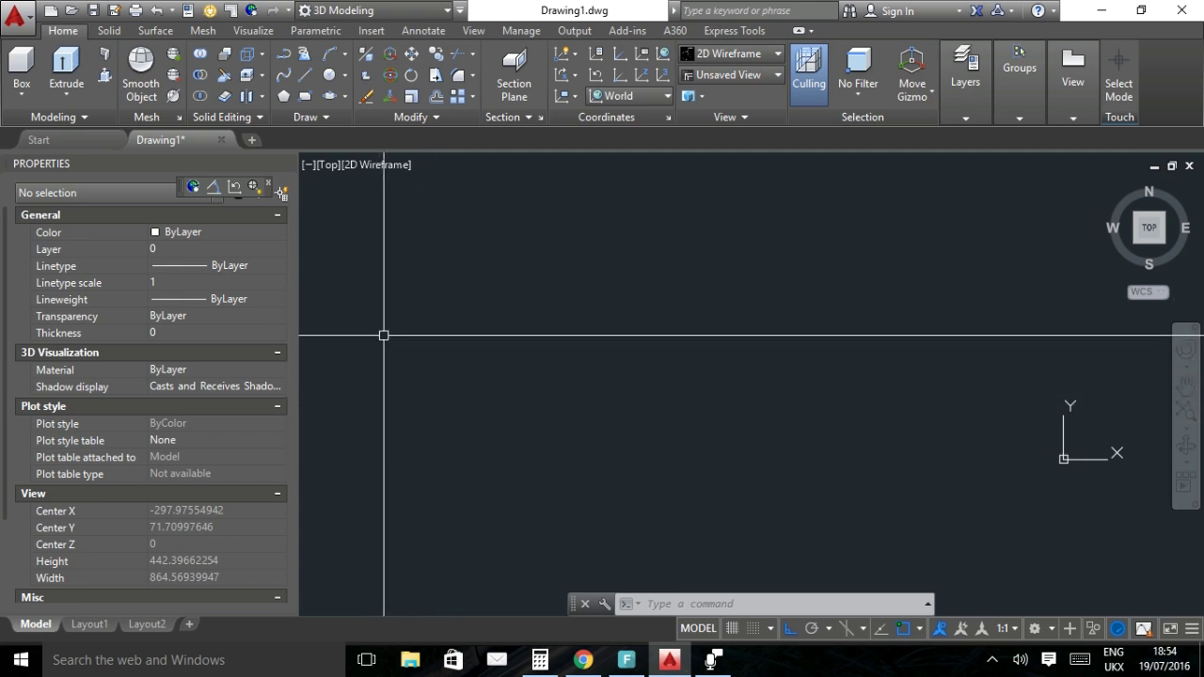
Draw a horizontal line 100 units long in the empty drawing.
left_click(303, 74)
left_click(402, 368)
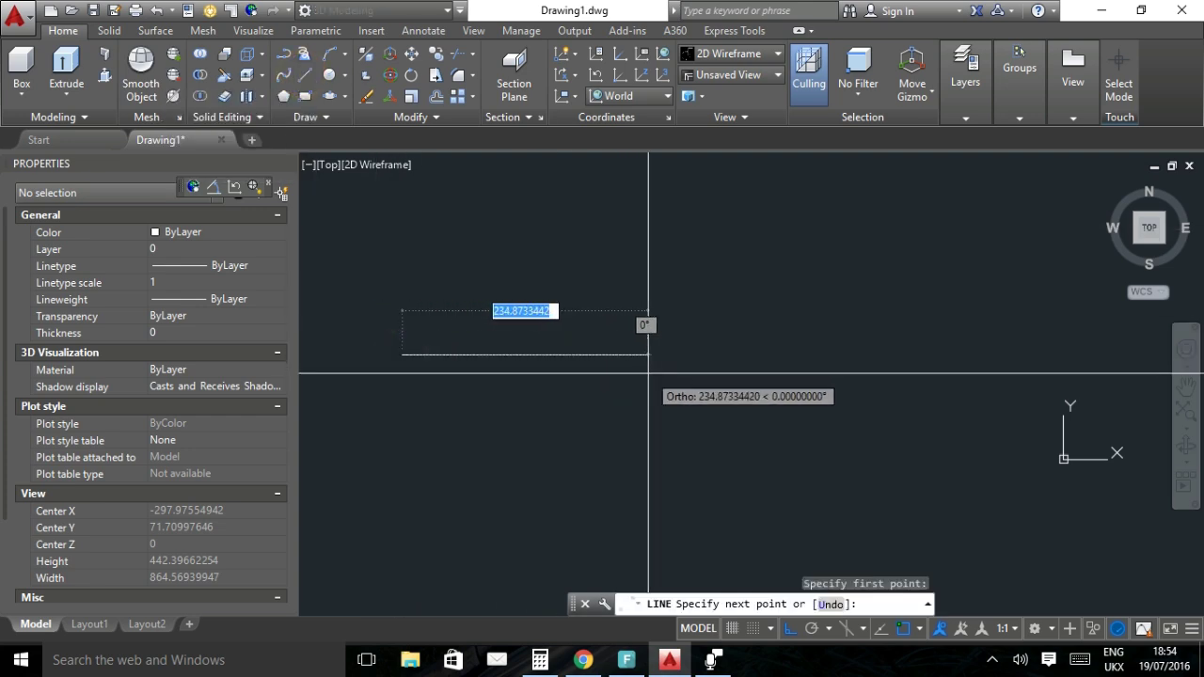
type("100")
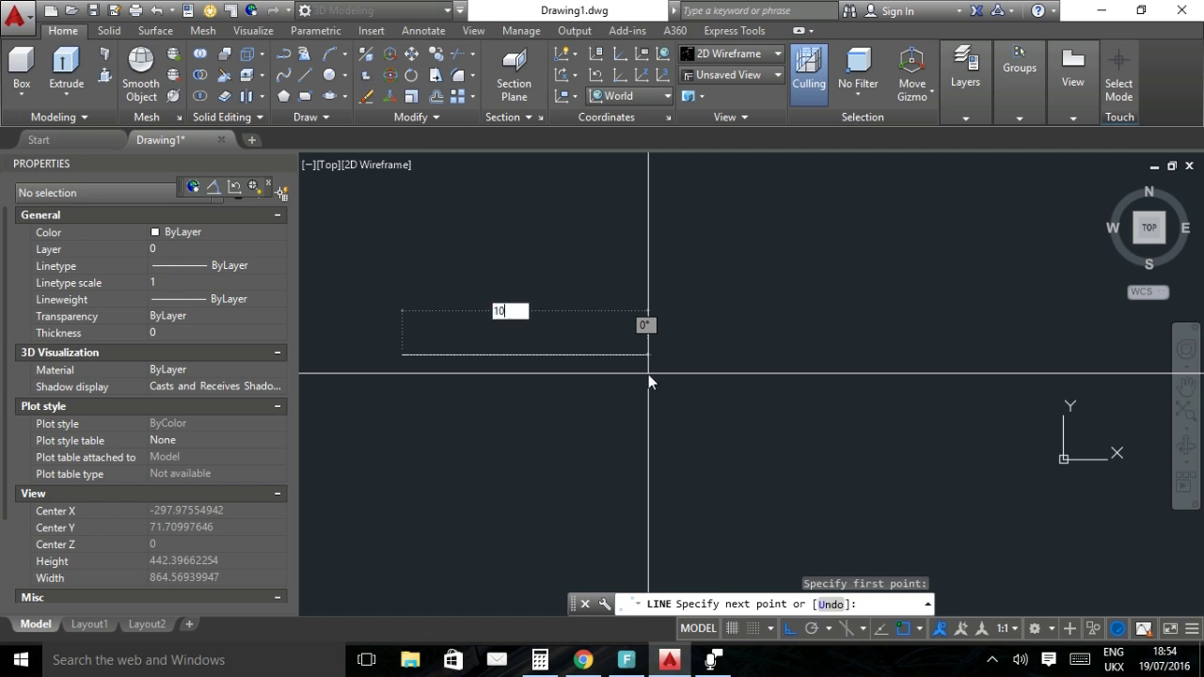
key("Return")
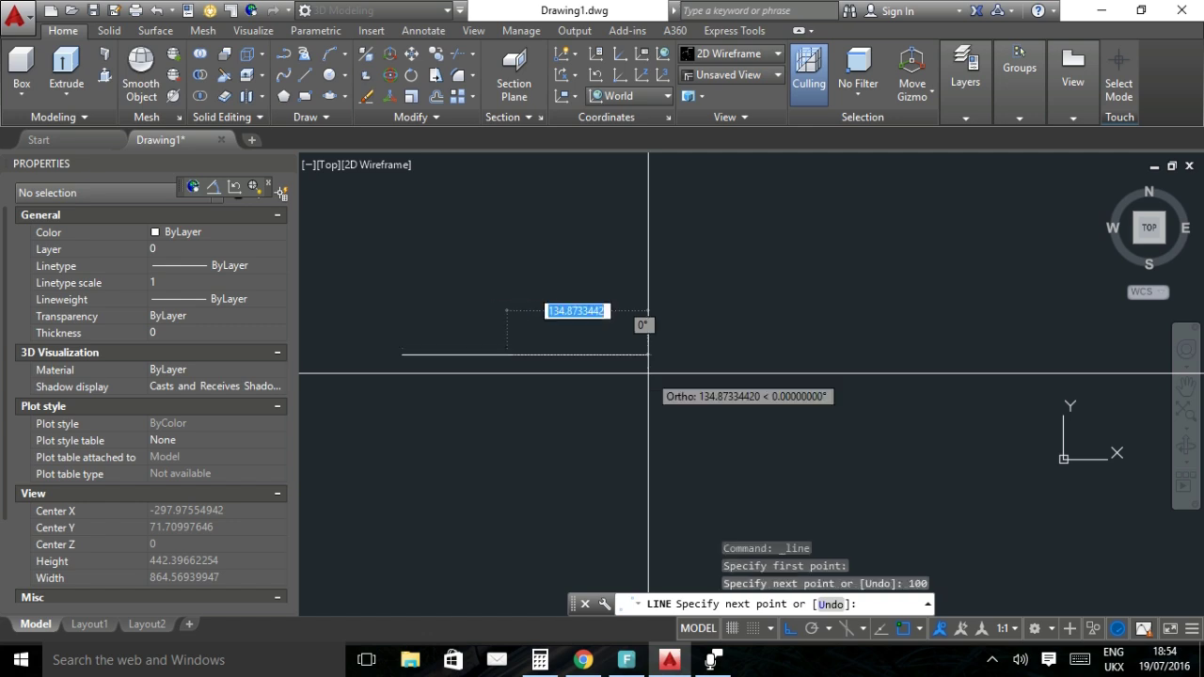
key("Return")
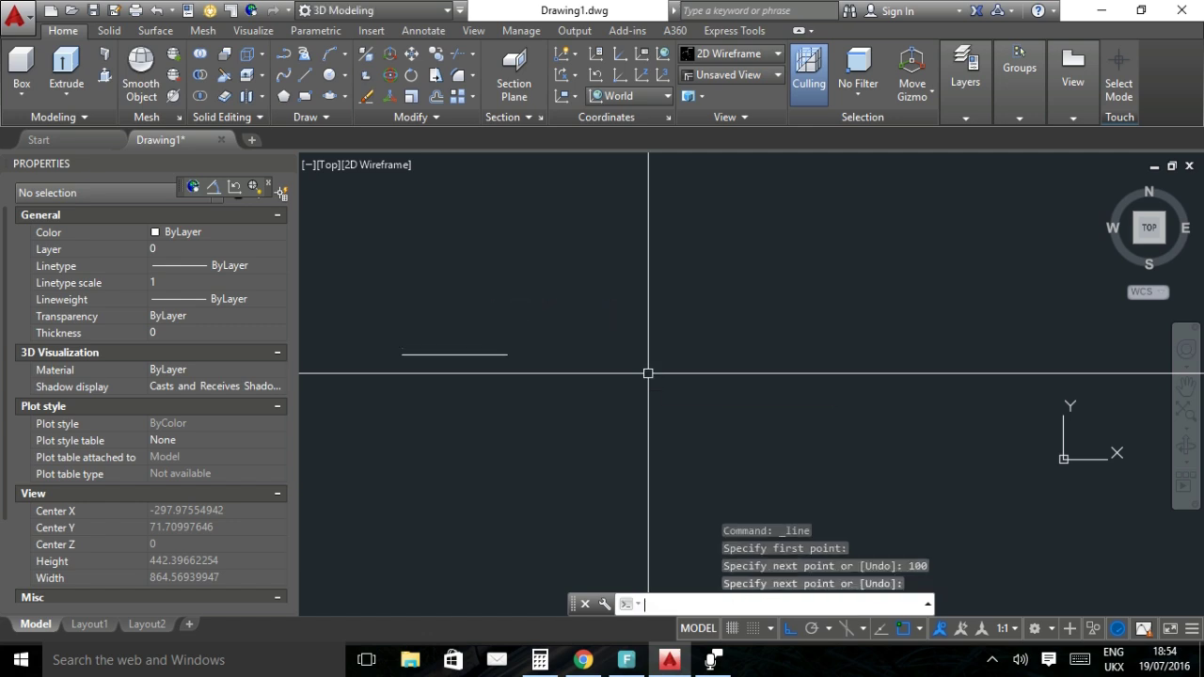
Select the line and examine its start and end coordinates, length and angle in the geometry properties.
left_click(460, 355)
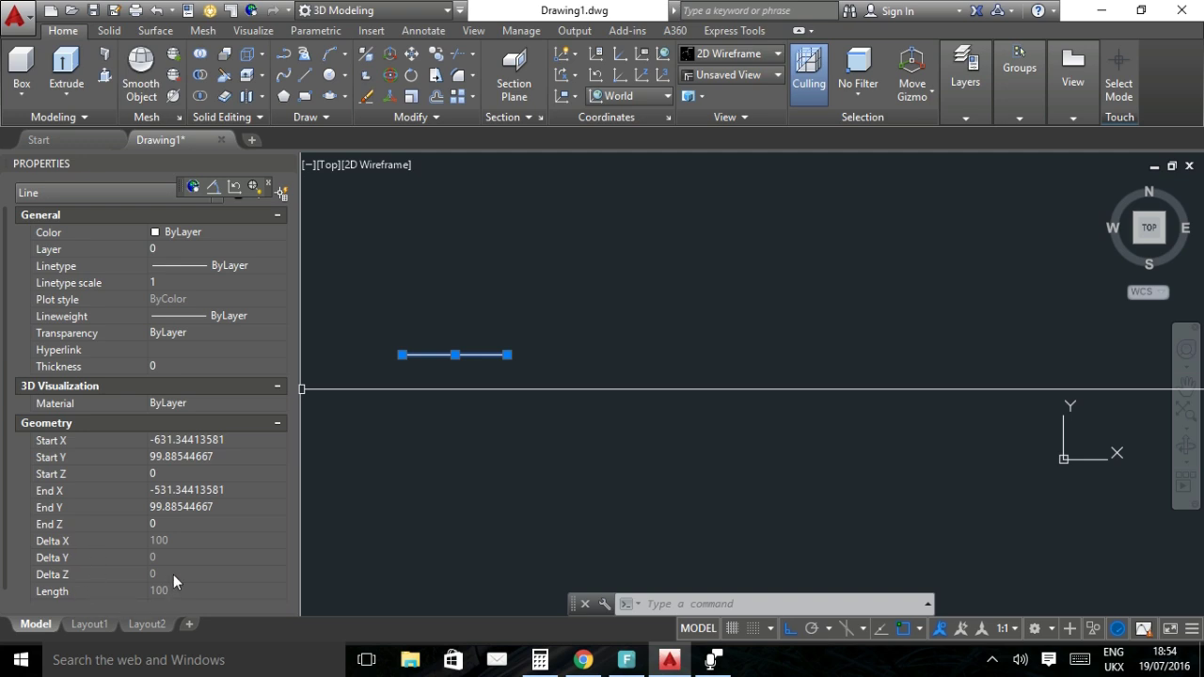
scroll(173, 574, "down", 1)
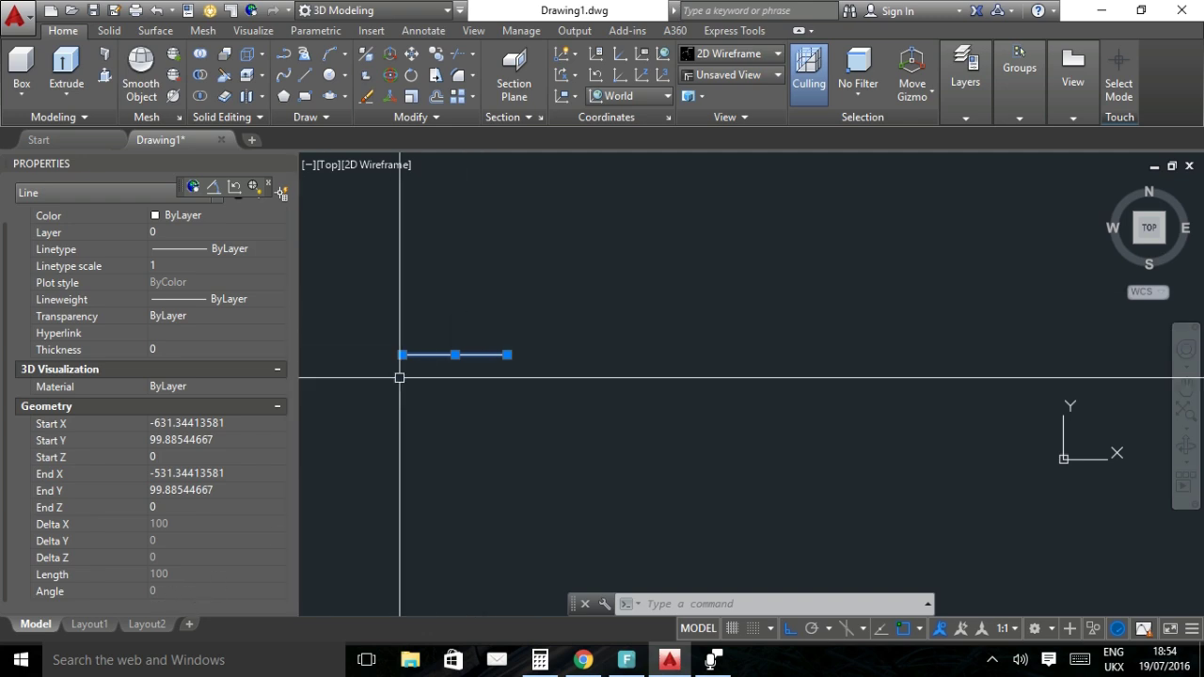
mouse_move(403, 355)
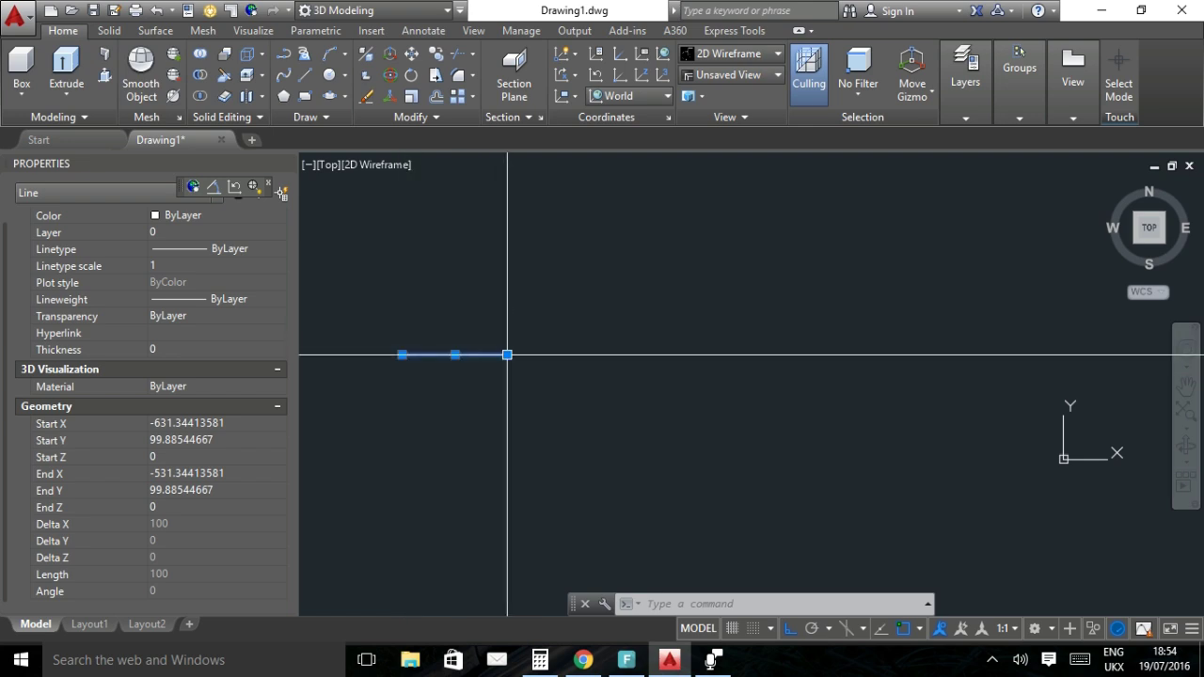
mouse_move(508, 355)
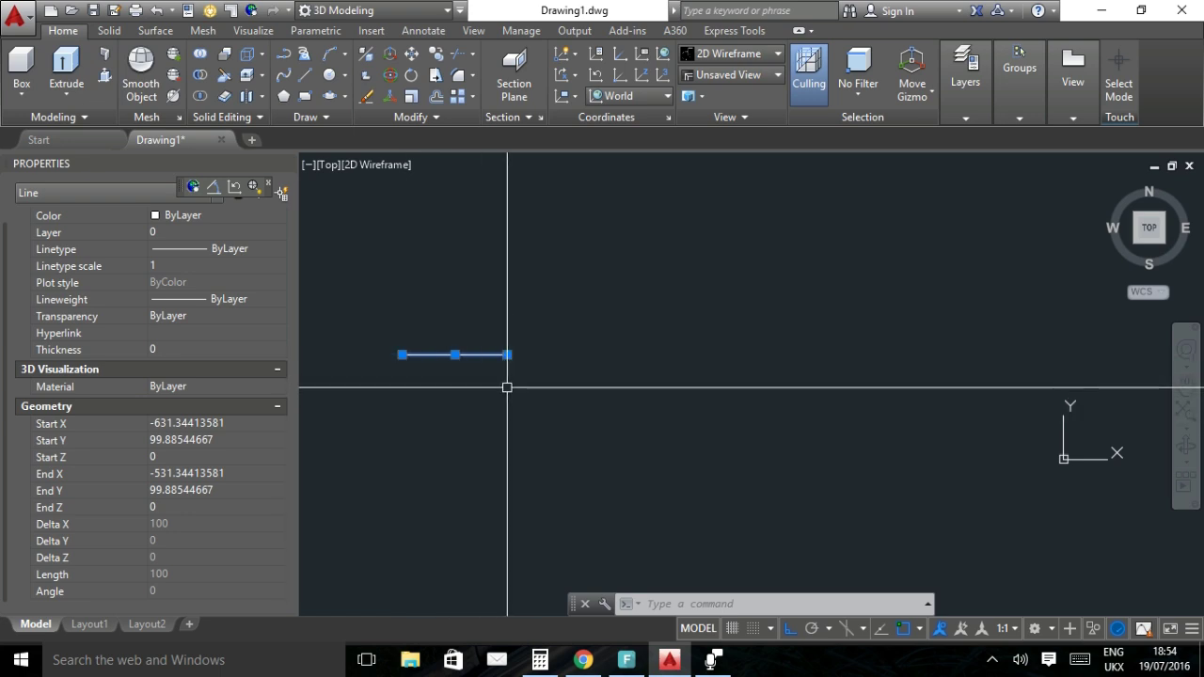
With ortho off, stretch the line's right endpoint upward to about 260 units at 29°, and downward to about 217 units at 330°.
left_click(507, 355)
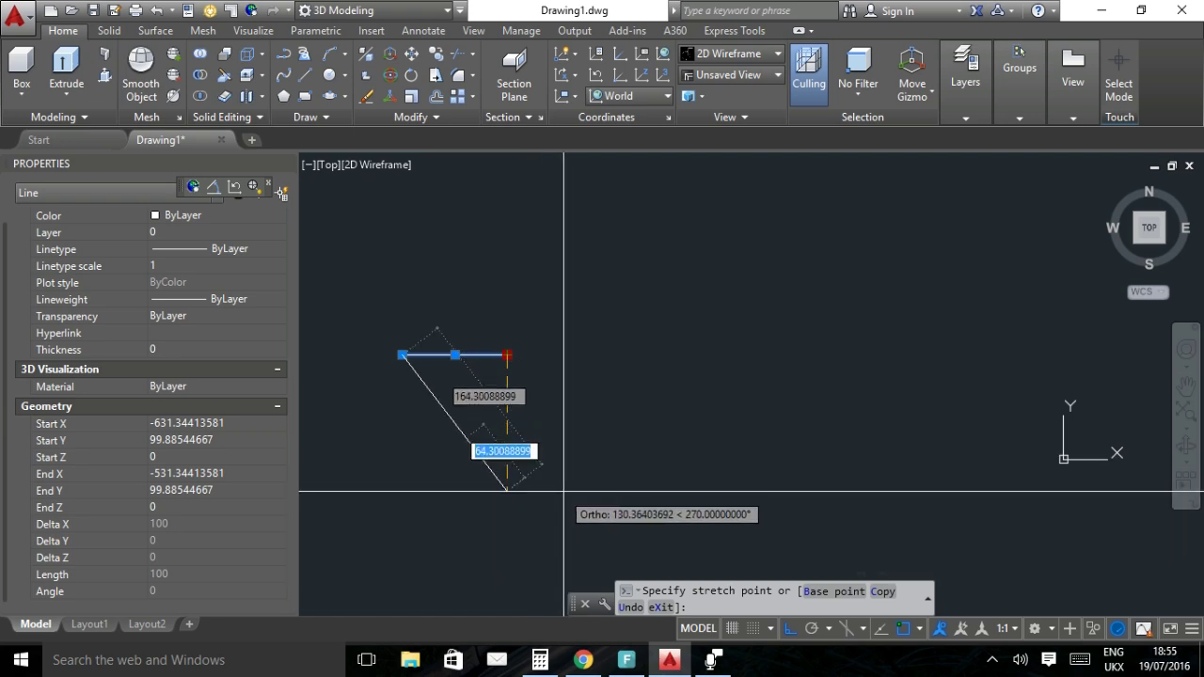
key("F8")
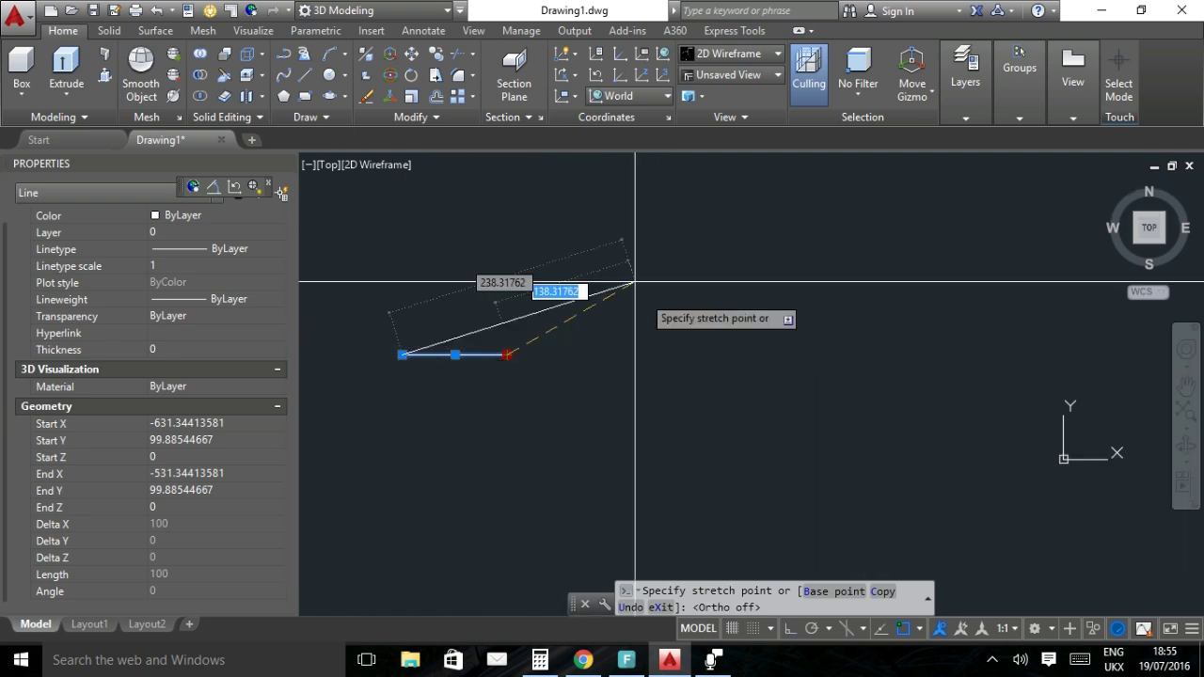
left_click(640, 226)
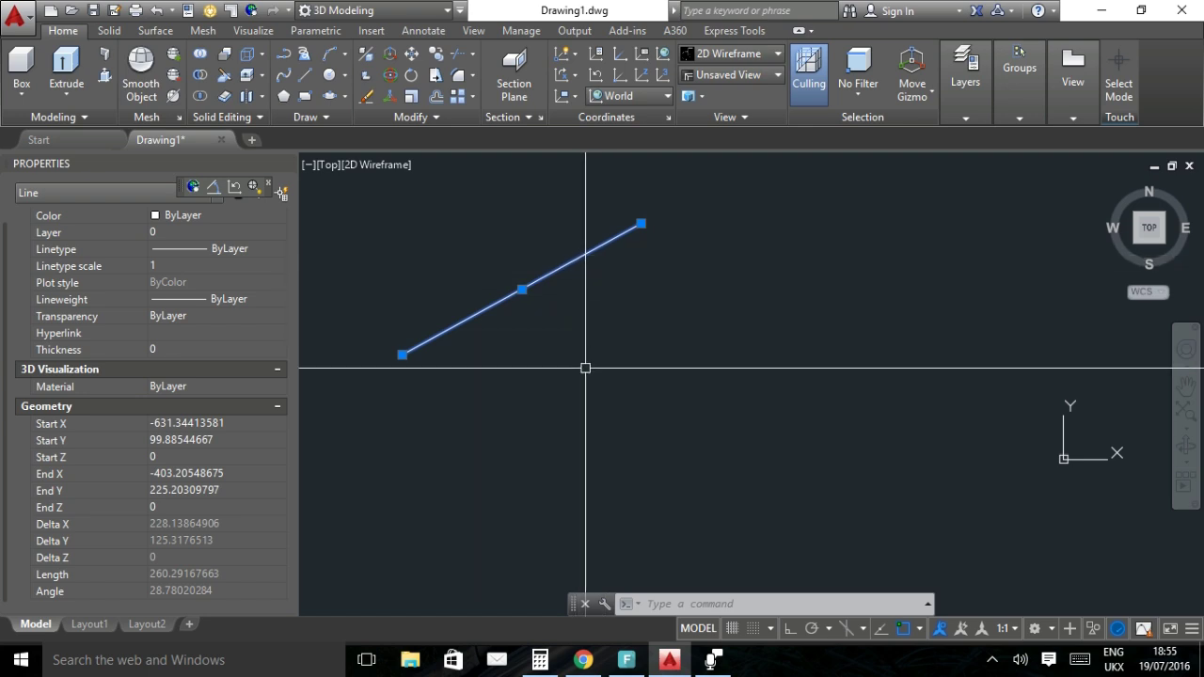
left_click(641, 223)
left_click(598, 465)
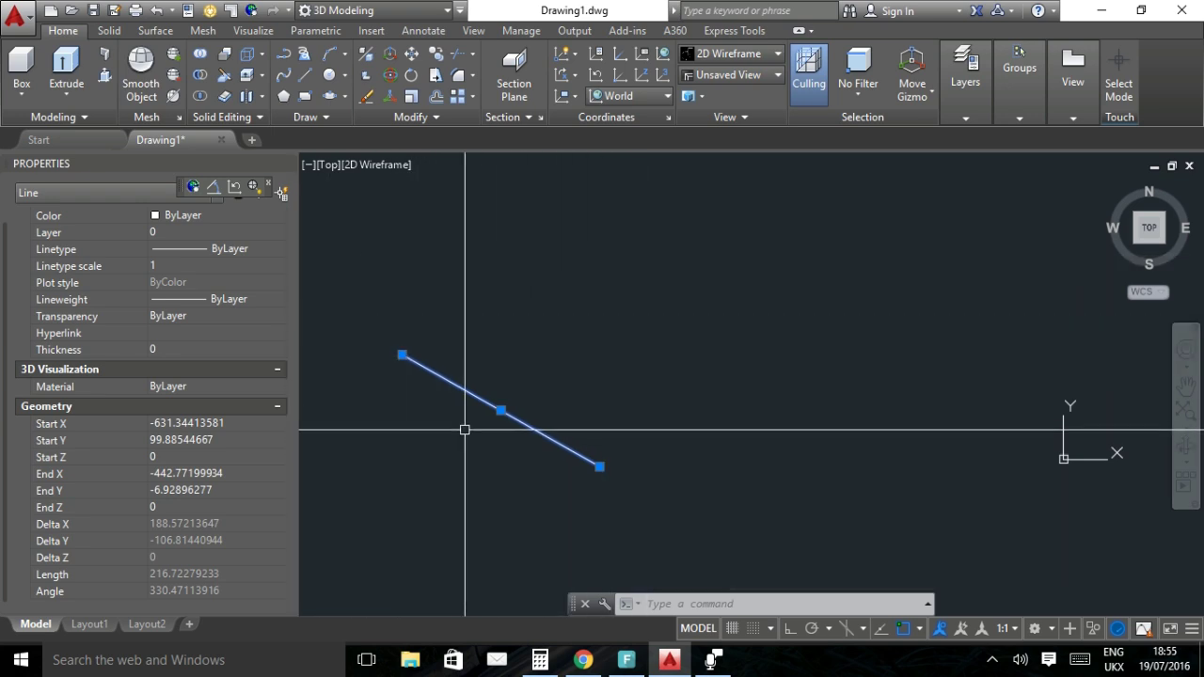
mouse_move(478, 396)
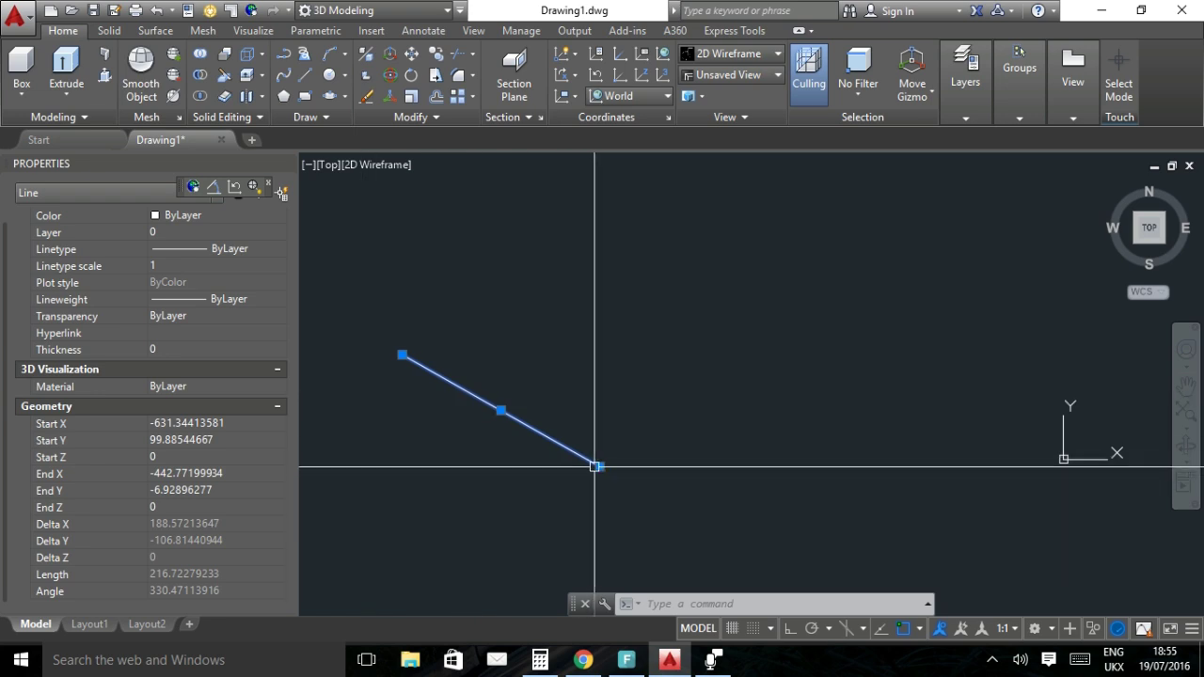
Undo both endpoint stretches, check the line's properties again, and clear the selection.
left_click(156, 14)
left_click(156, 13)
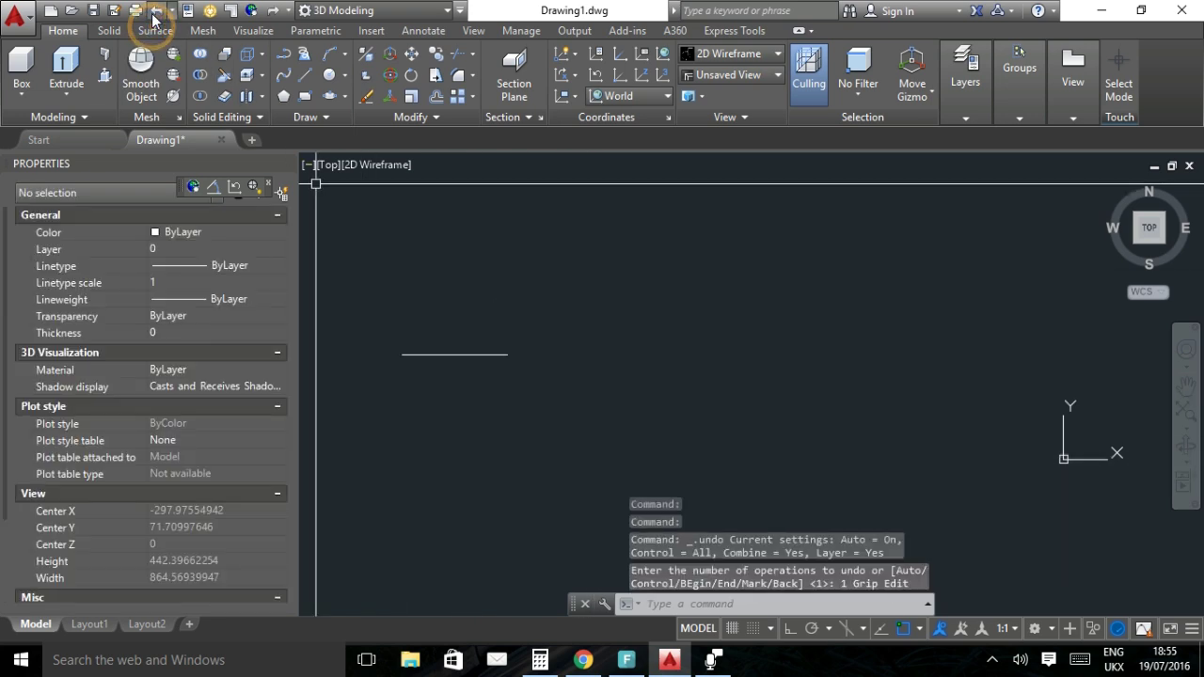
left_click(459, 355)
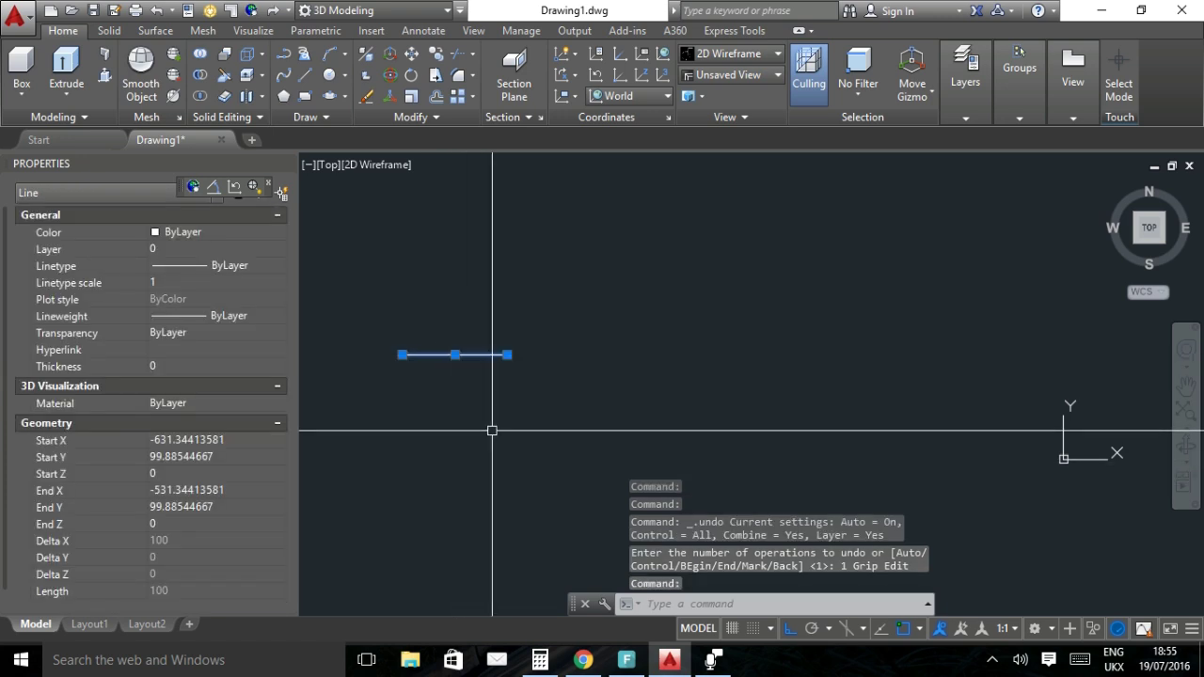
key("Escape")
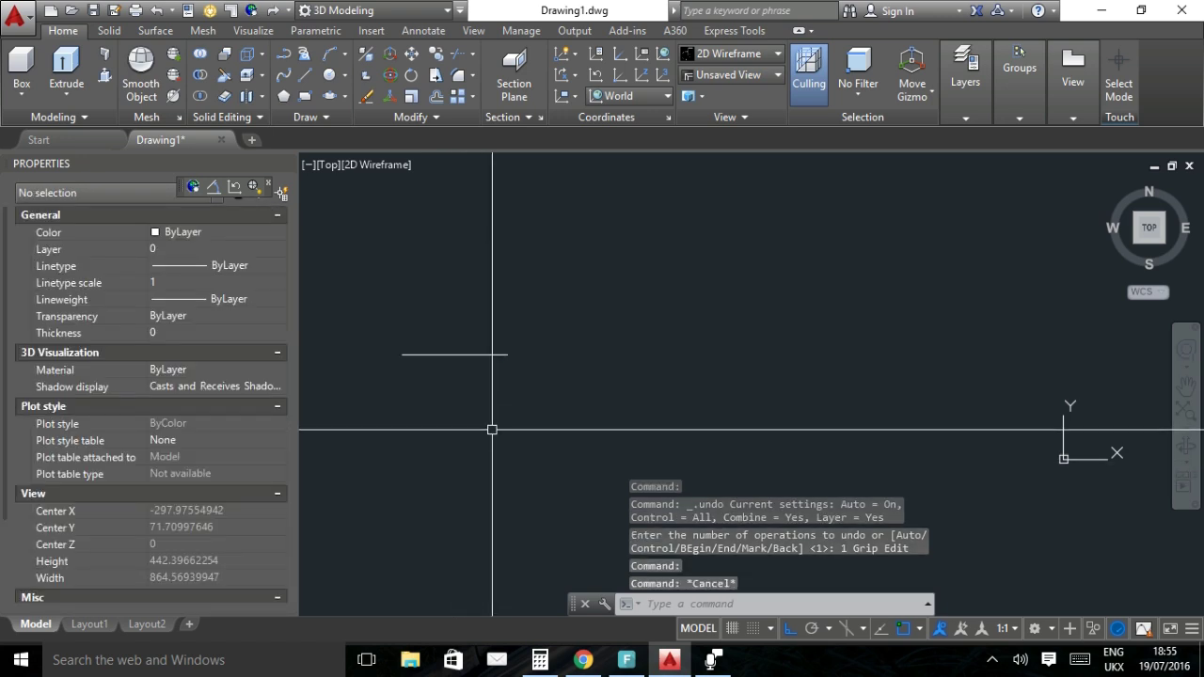
Draw a second horizontal line 150 units long, extending to the right from the right endpoint of the 100-unit line.
left_click(305, 75)
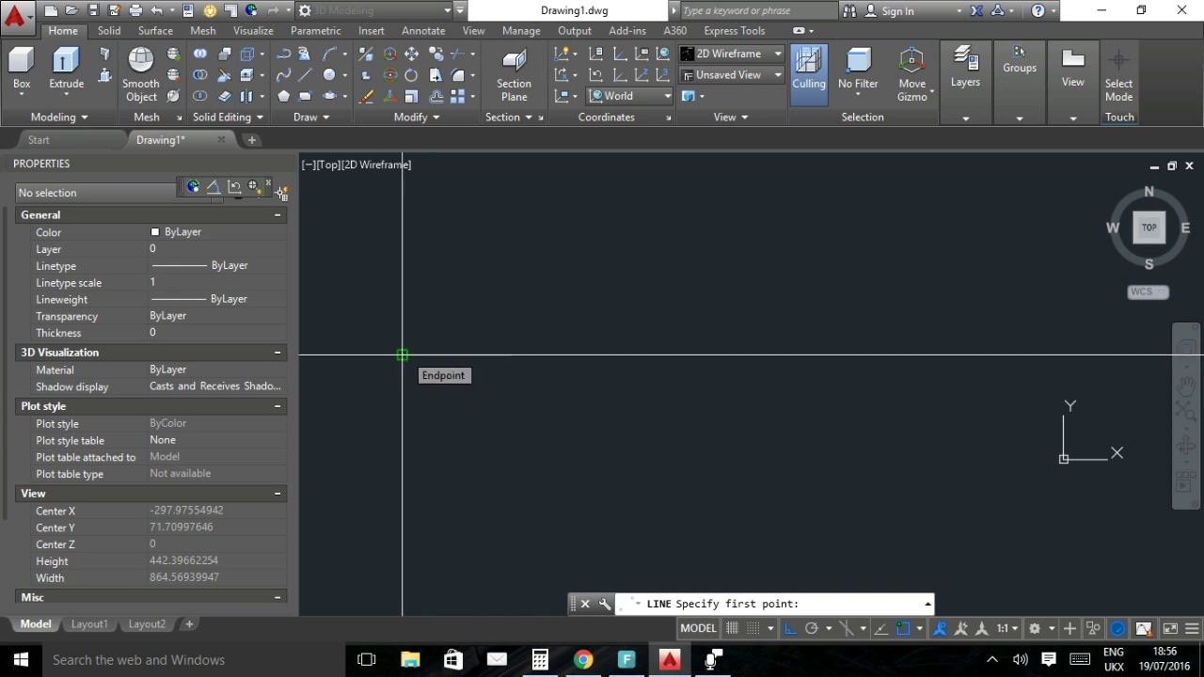
left_click(507, 355)
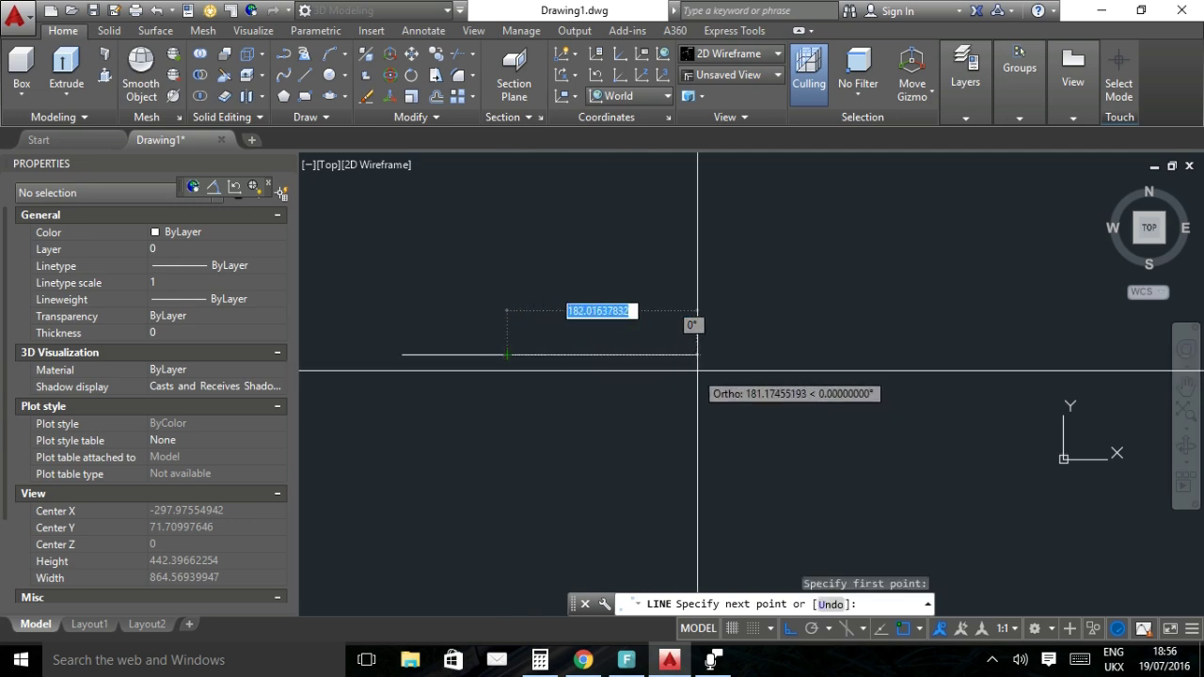
type("150")
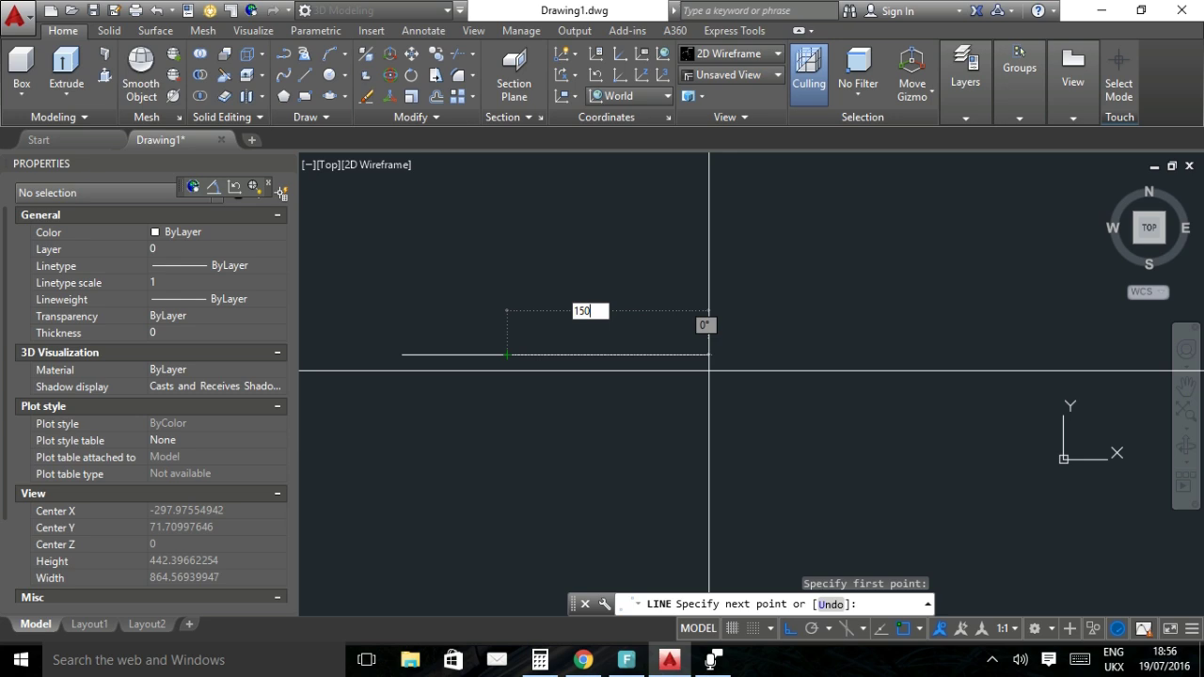
key("Return")
key("Return")
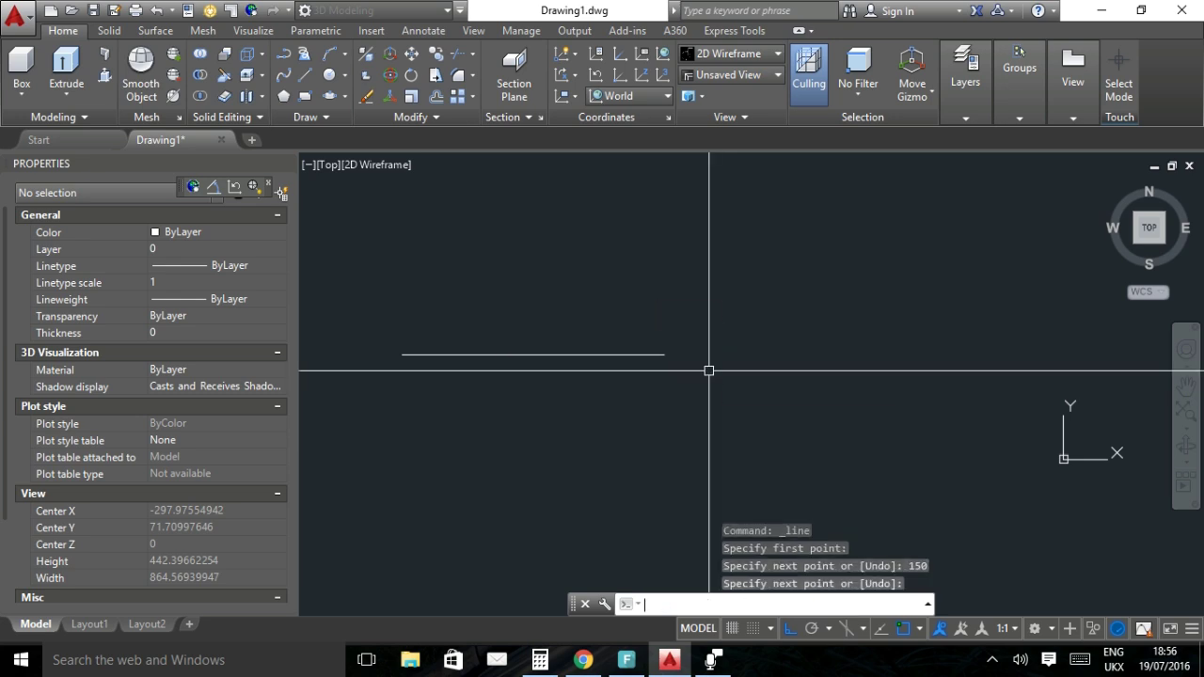
Select the 150-unit and 100-unit lines in turn to inspect them, and clear the selection.
left_click(586, 354)
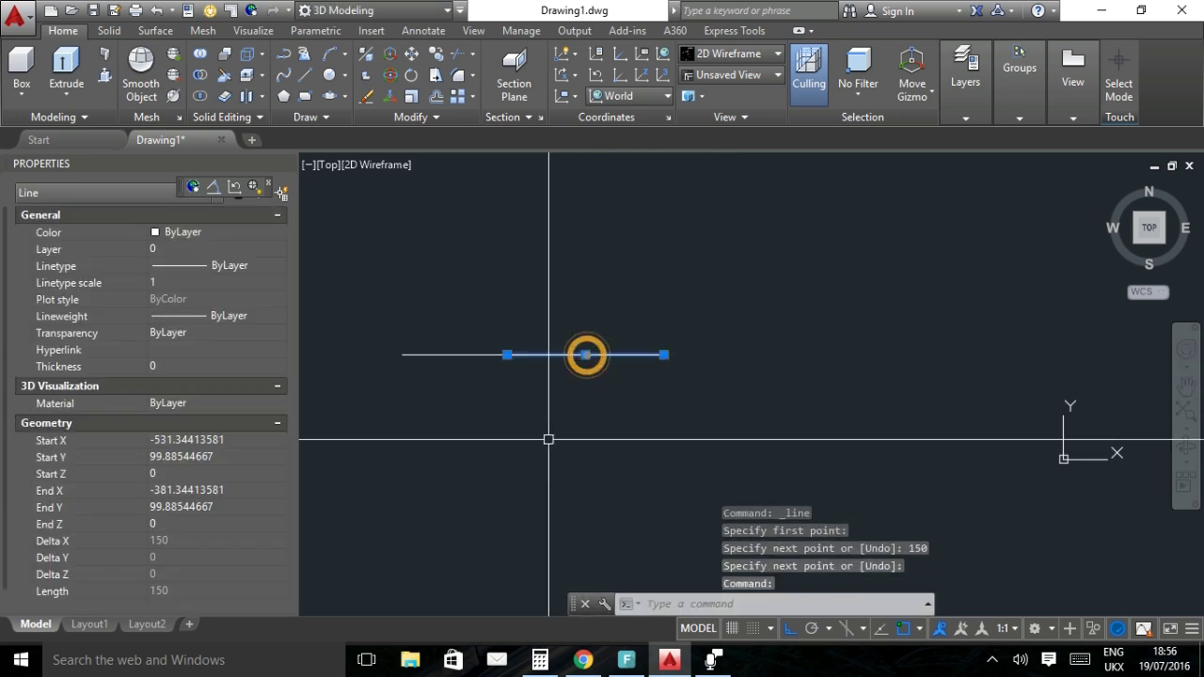
left_click(444, 355)
key("Escape")
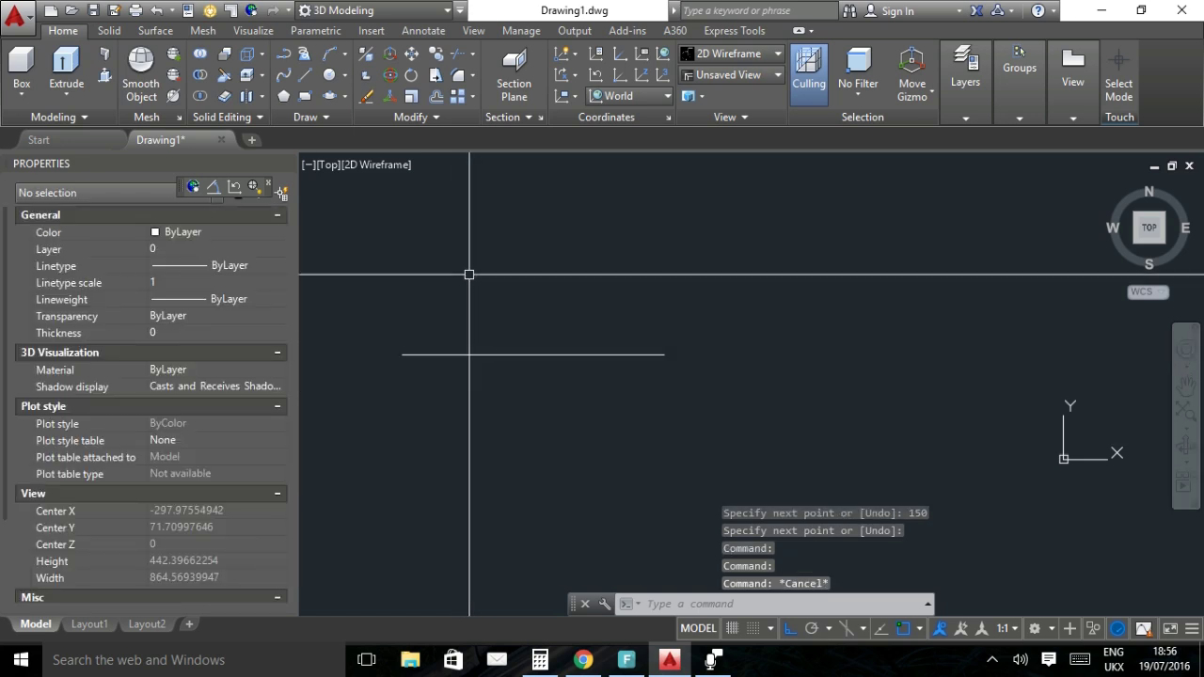
Draw a small circle of about 8.9 units radius centred on the shared endpoint of the two horizontal lines.
left_click(330, 75)
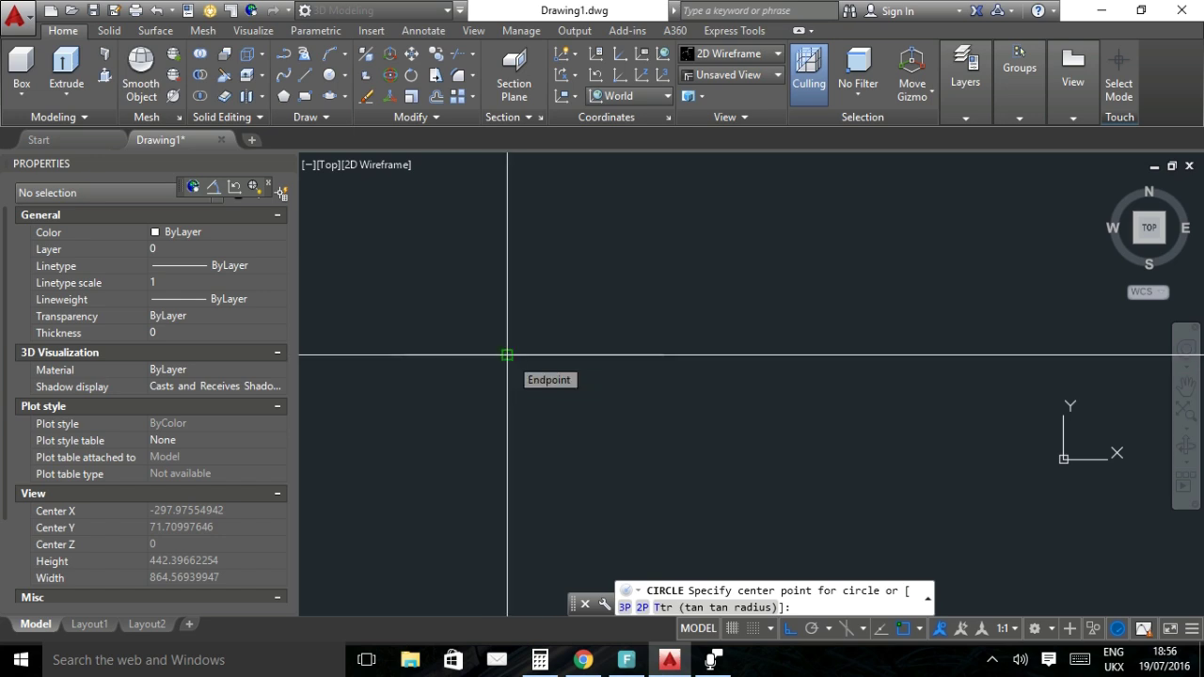
left_click(507, 354)
scroll(507, 357, "up", 3)
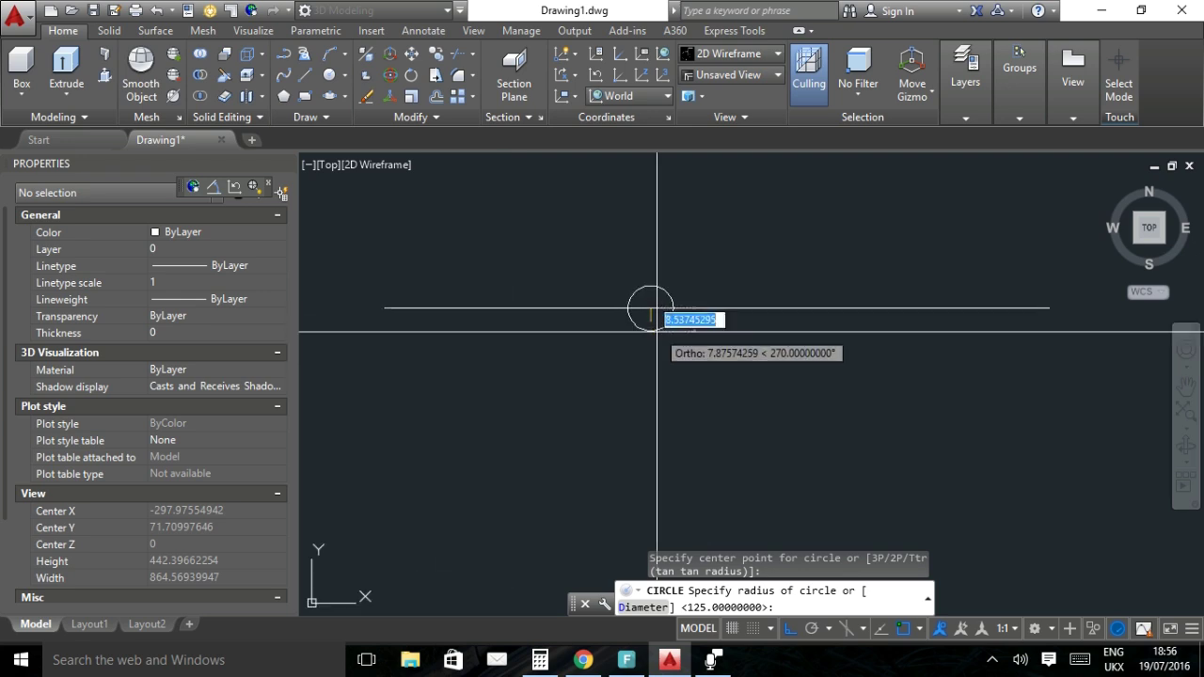
left_click(656, 332)
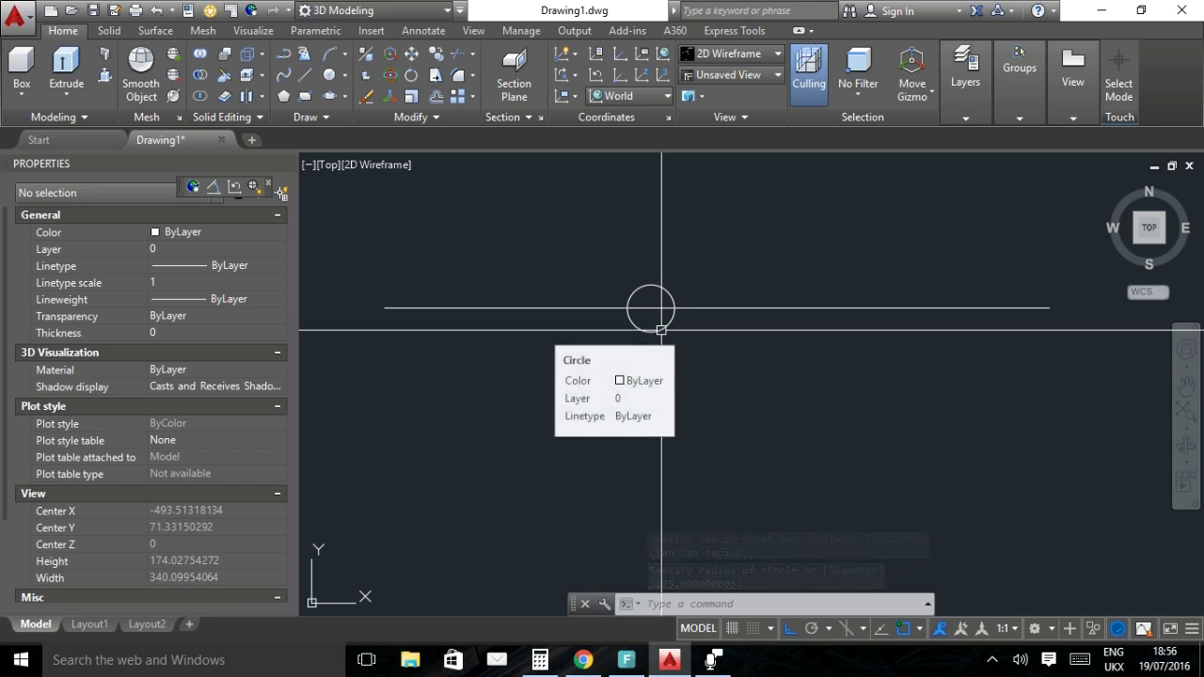
Select the 100-unit line to inspect its properties, and clear the selection.
left_click(440, 312)
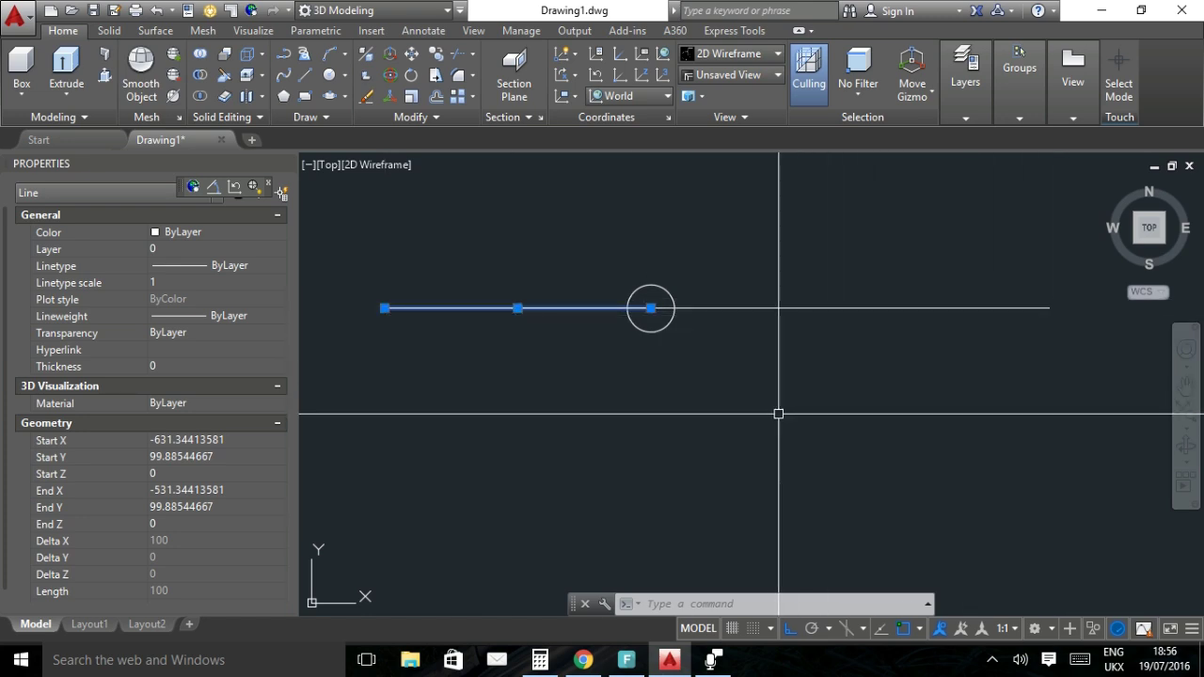
key("Escape")
scroll(703, 442, "down", 2)
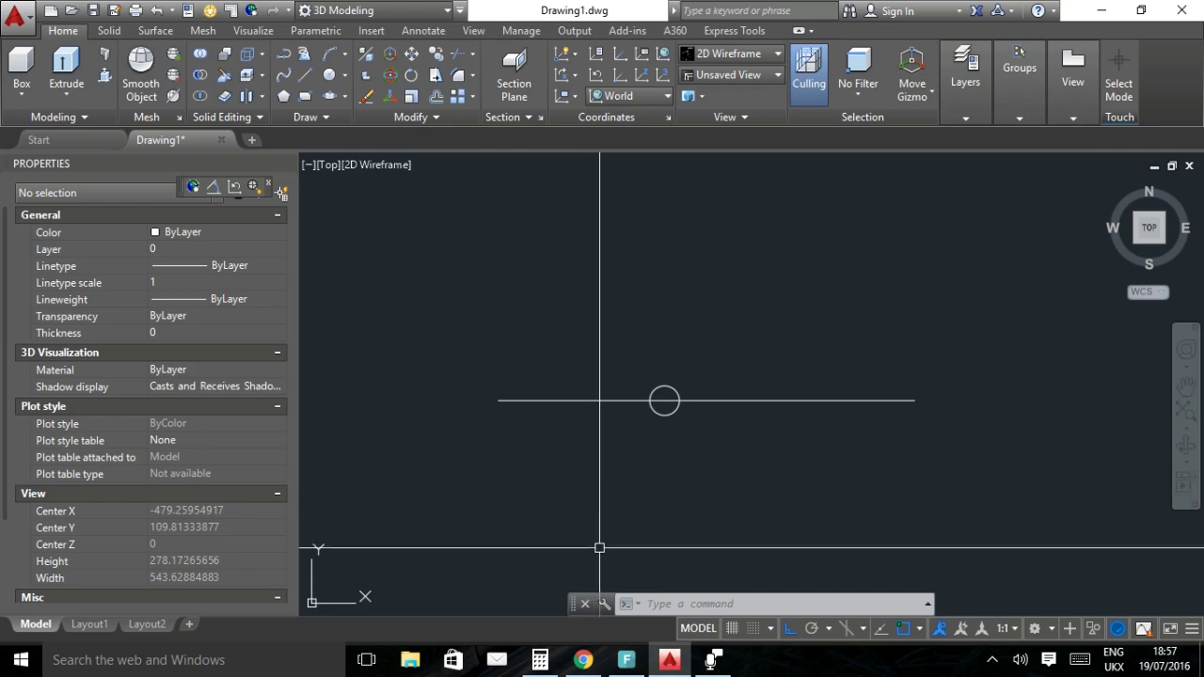
Switch to Chrome and read the Autodesk ELLIPSE command article's axis endpoint and rotation sections, highlighting the word "eccentricity".
left_click(583, 659)
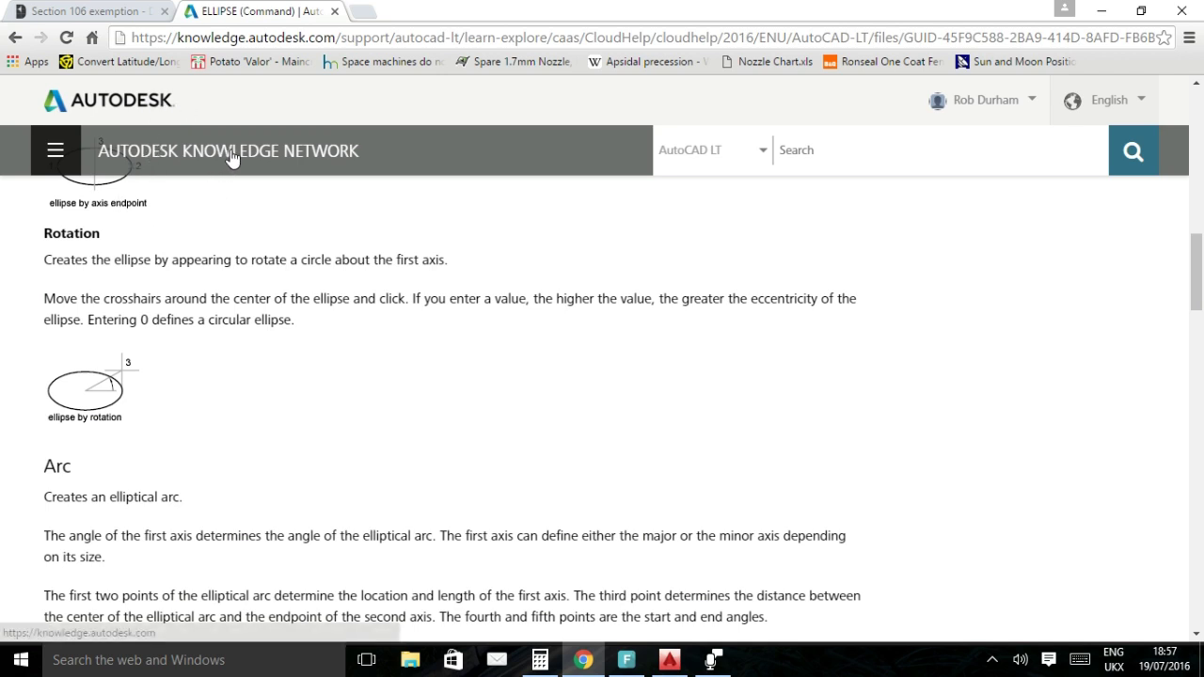
scroll(260, 243, "up", 4)
scroll(260, 250, "up", 7)
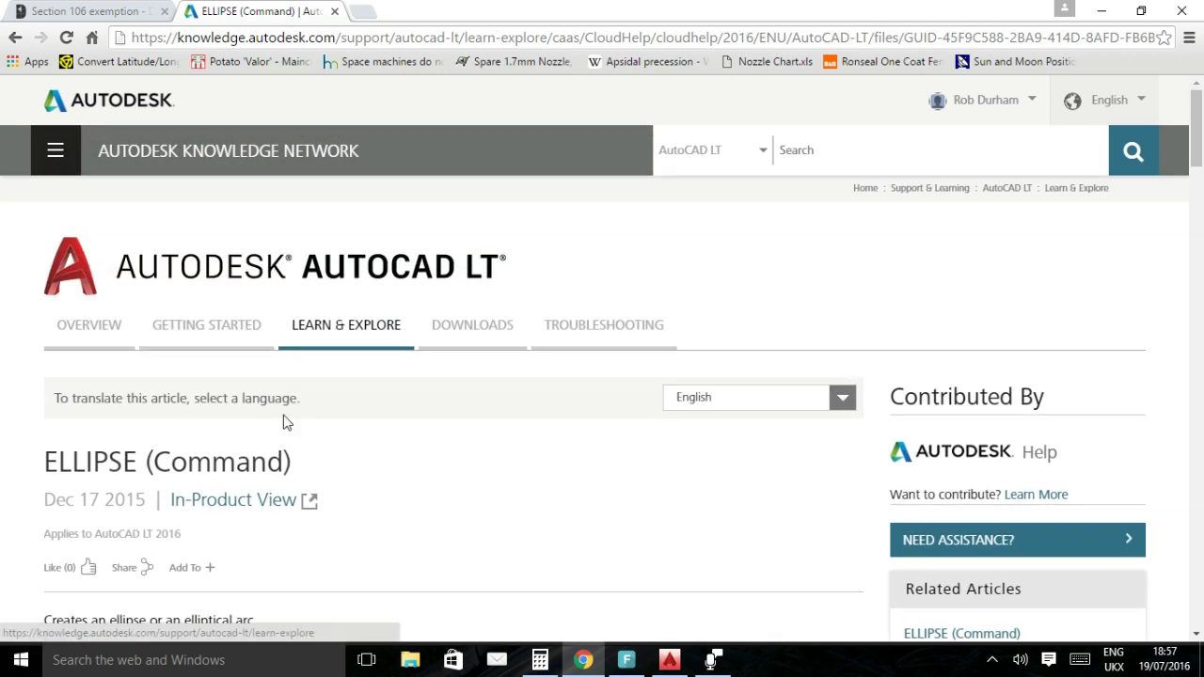
scroll(338, 426, "down", 8)
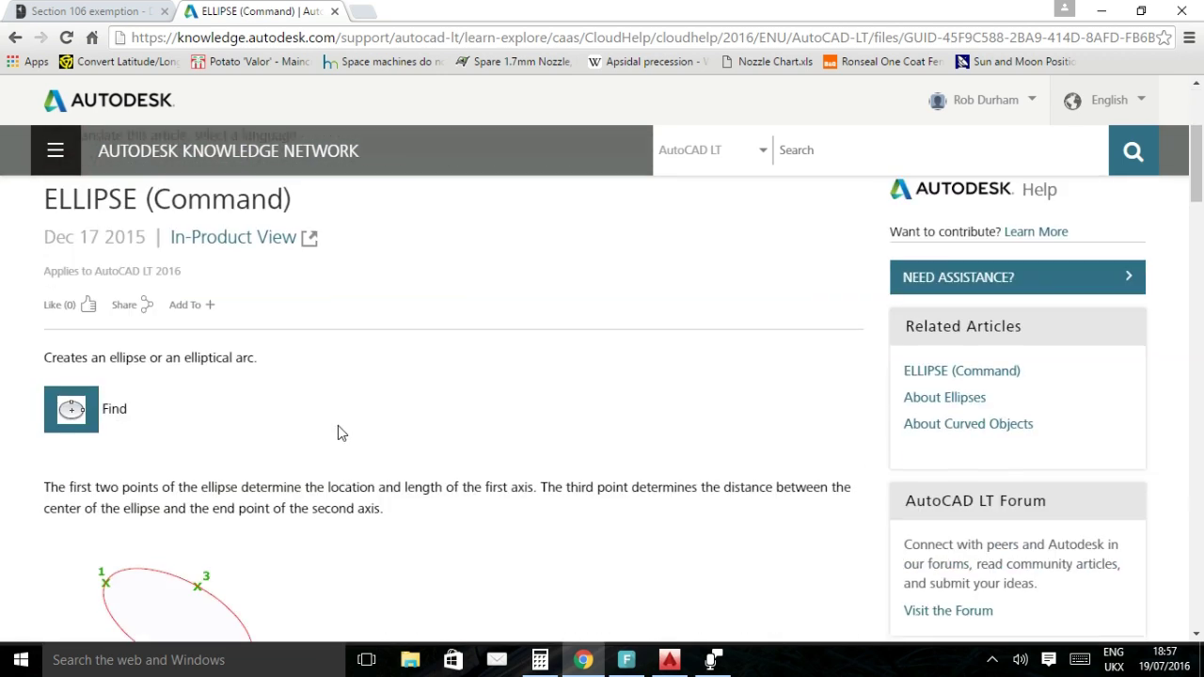
scroll(338, 423, "down", 1)
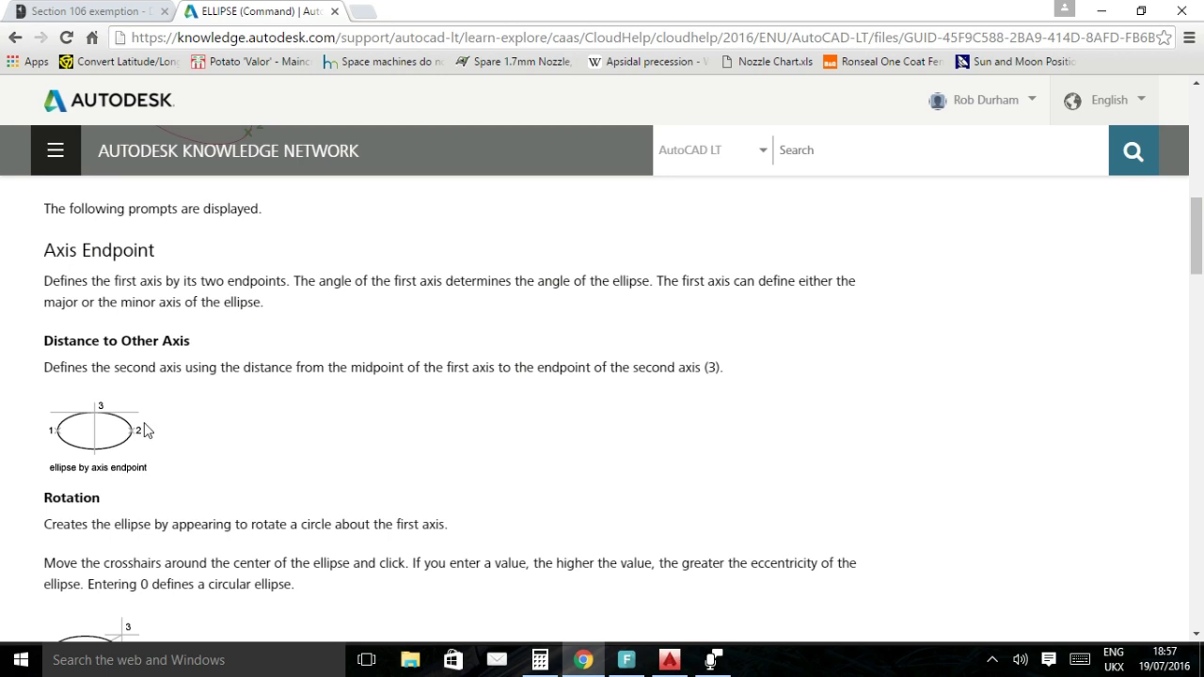
scroll(143, 429, "down", 2)
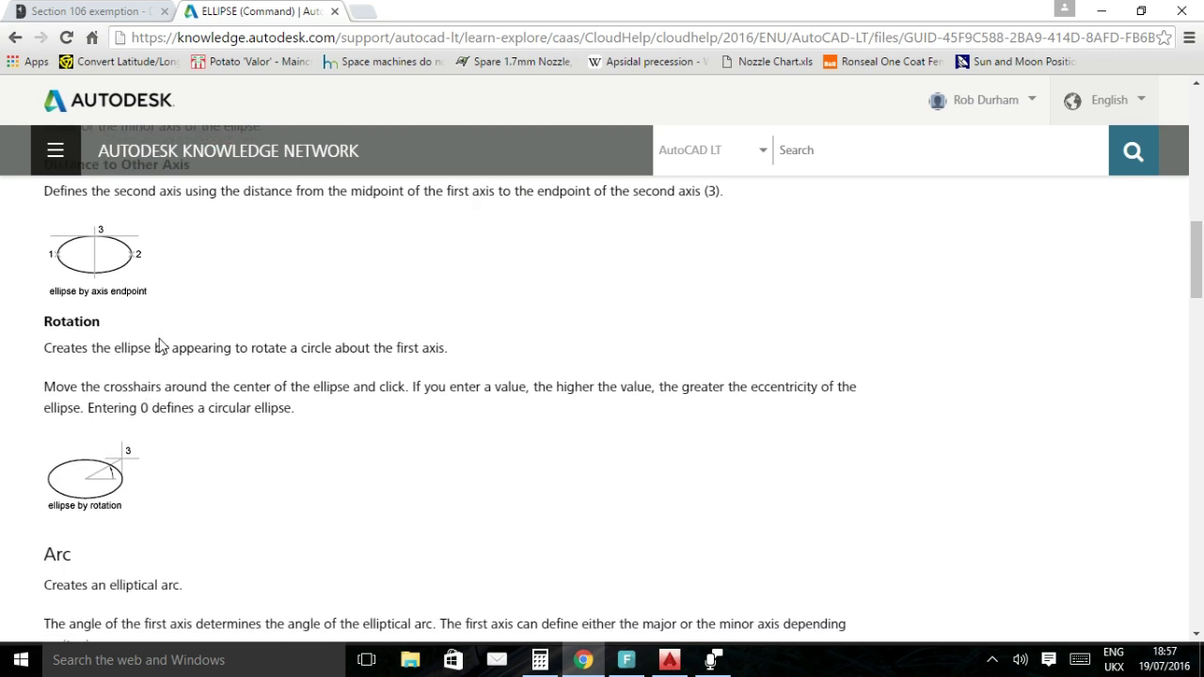
scroll(160, 346, "up", 1)
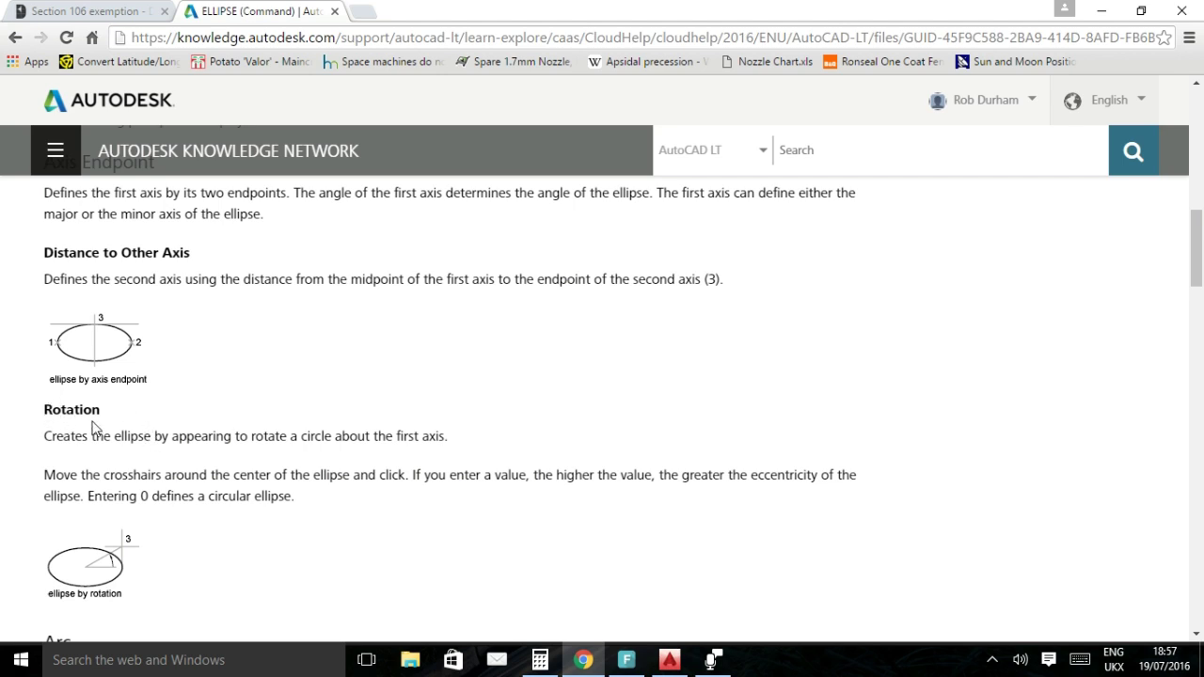
scroll(93, 428, "down", 1)
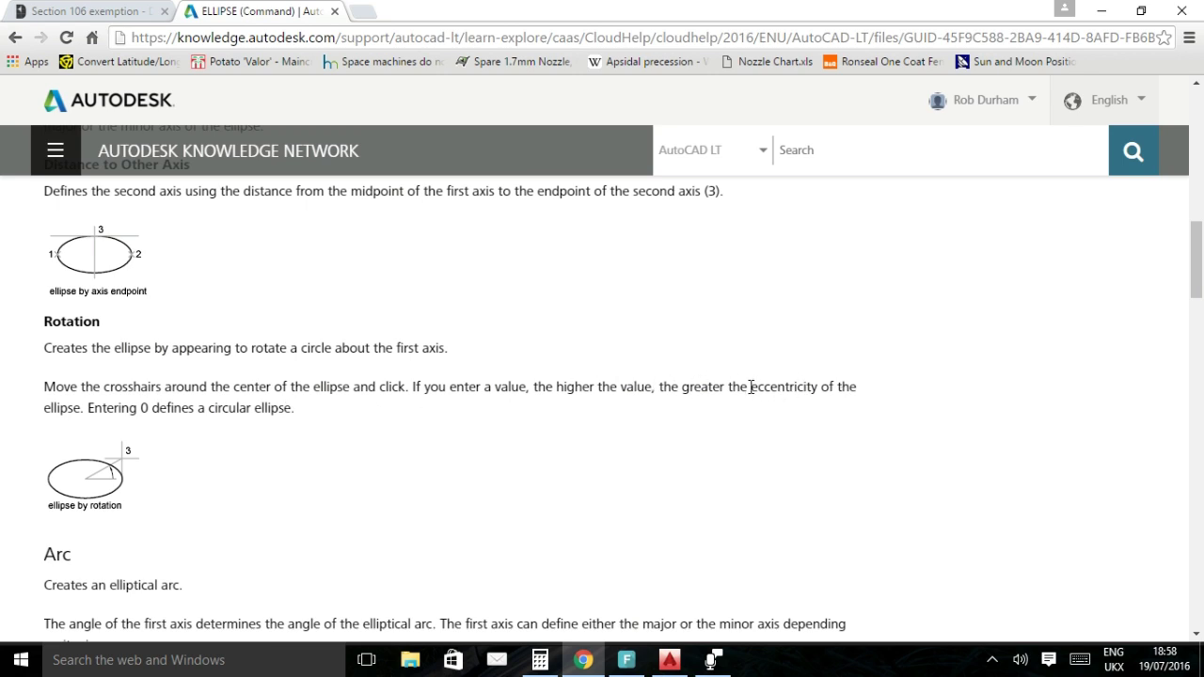
left_click_drag(751, 385, 822, 385)
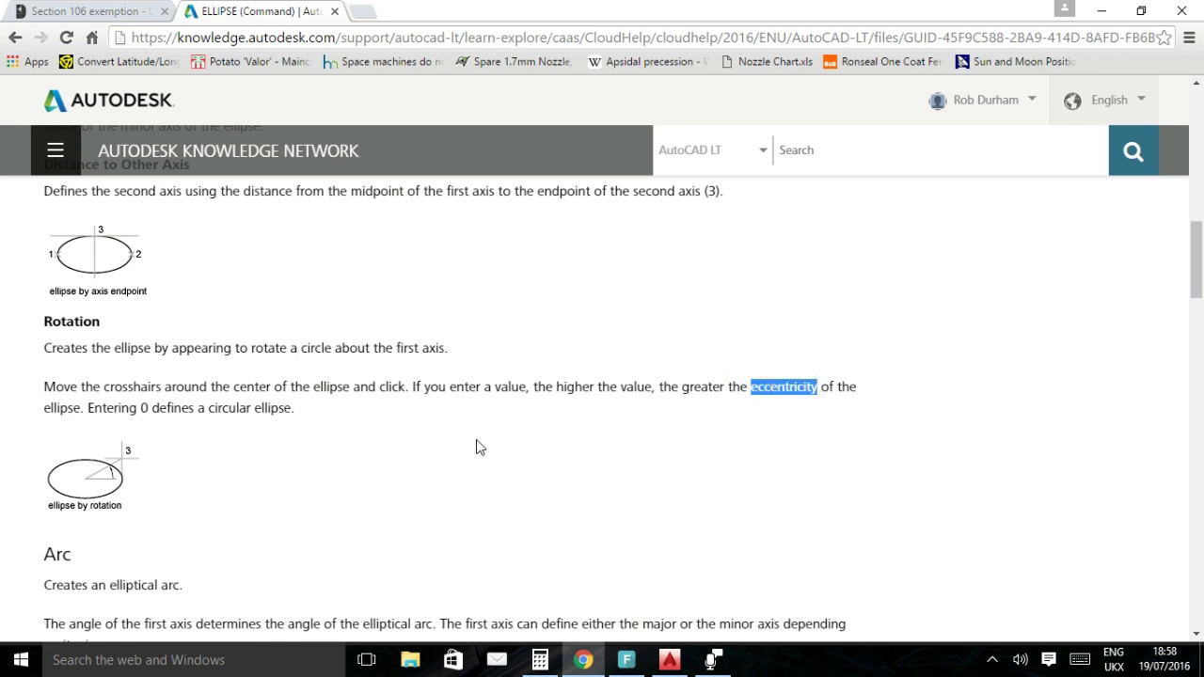
In AutoCAD, draw an Axis, End ellipse spanning the outer endpoints of the two lines, with ortho off and a rotation around the major axis of 0.1671022.
left_click(669, 659)
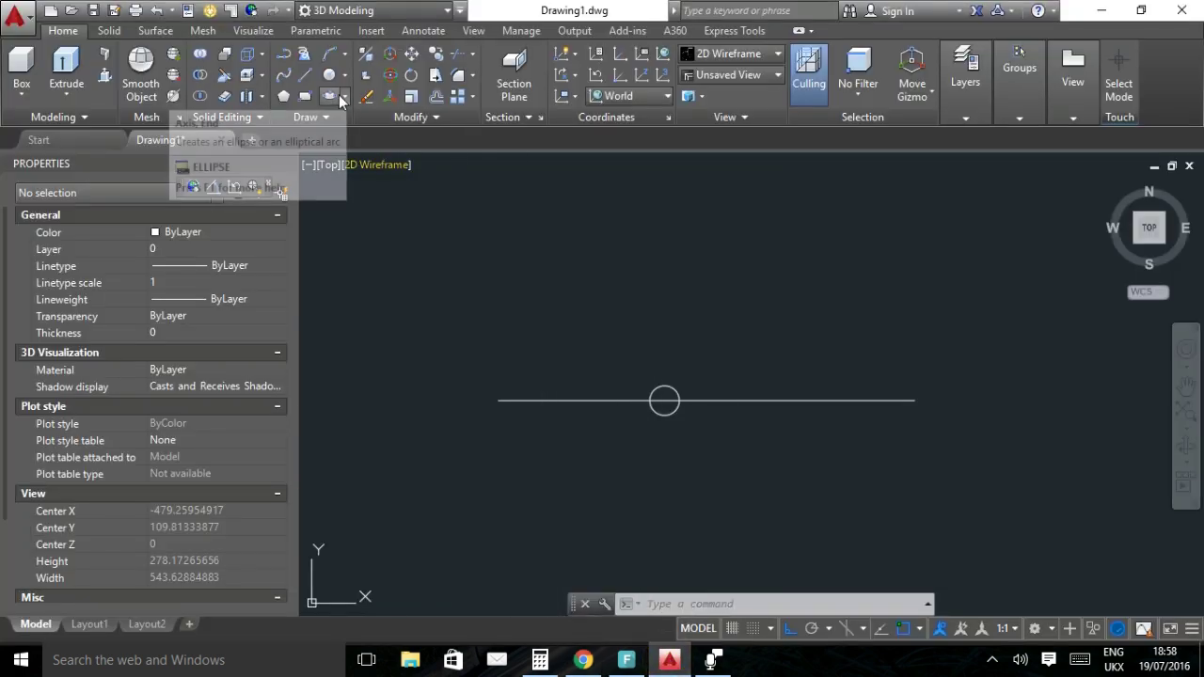
left_click(341, 98)
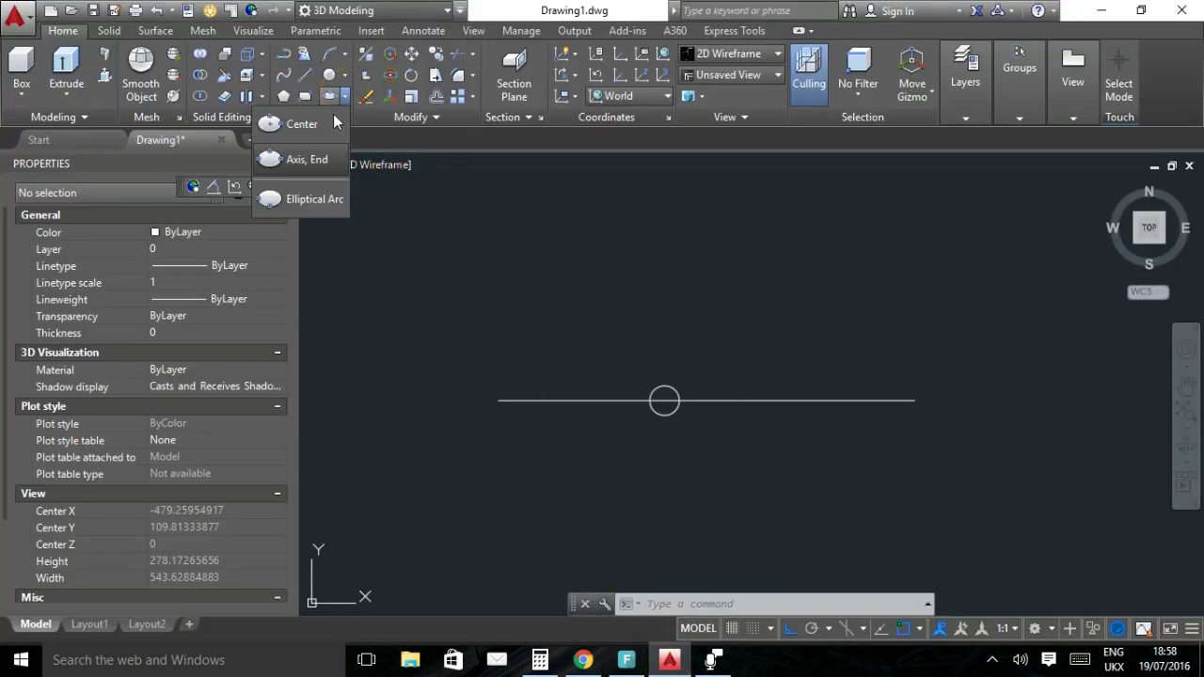
left_click(311, 160)
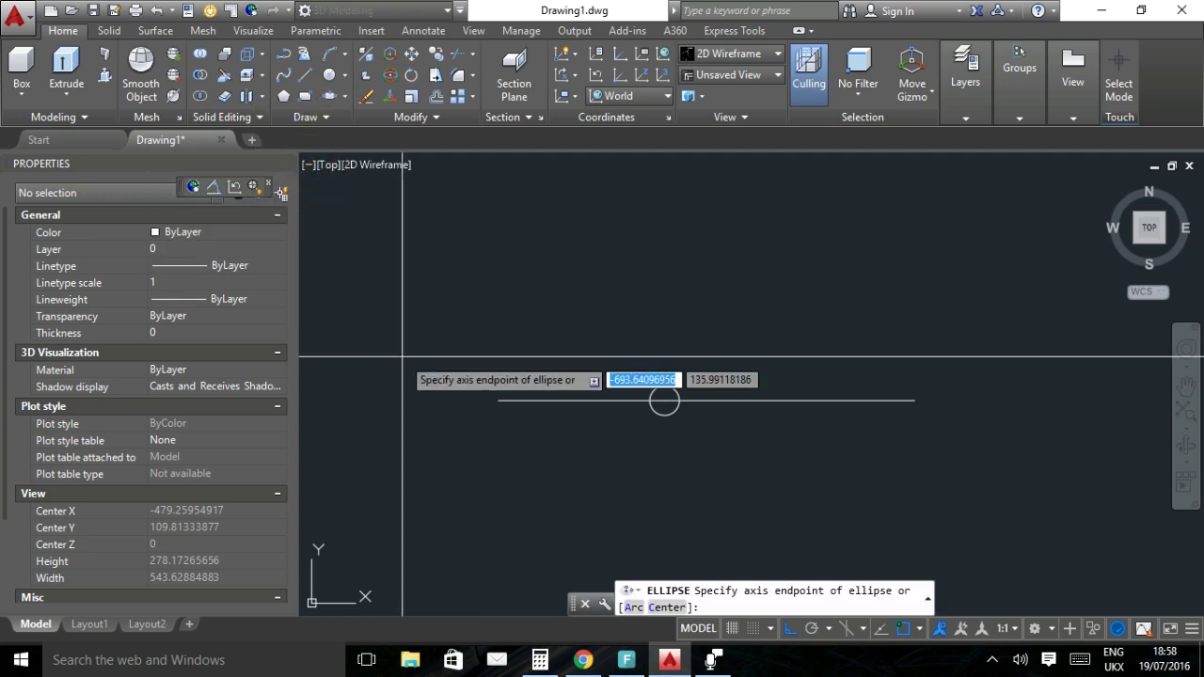
left_click(499, 401)
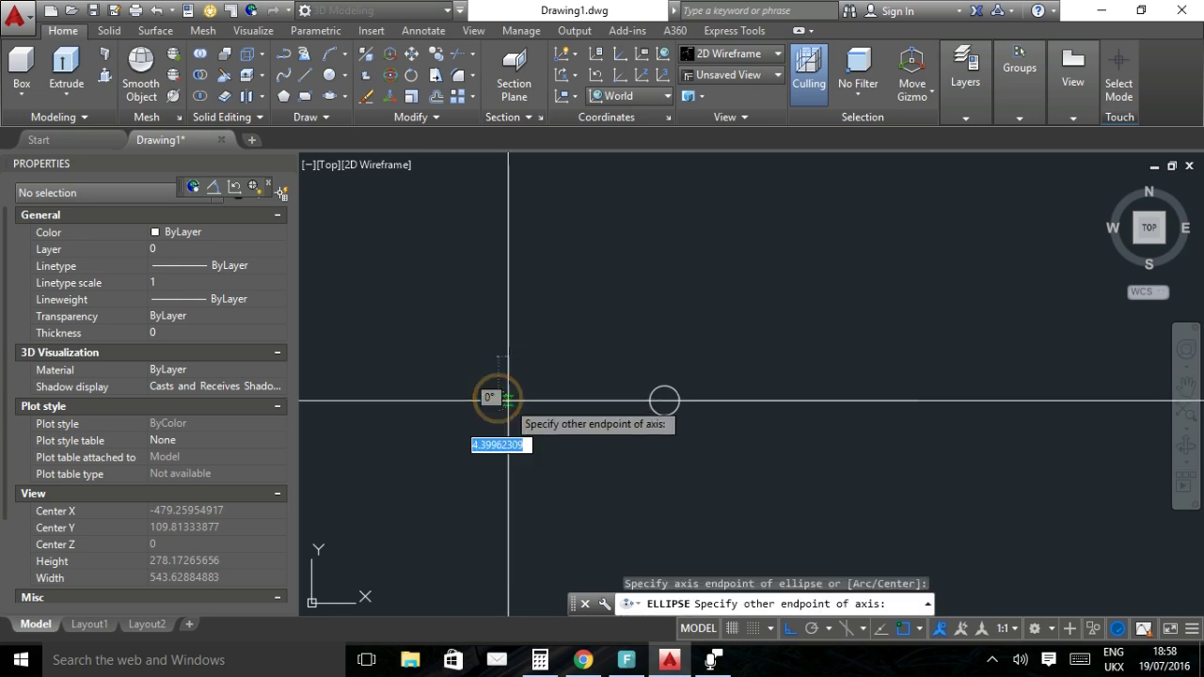
left_click(915, 401)
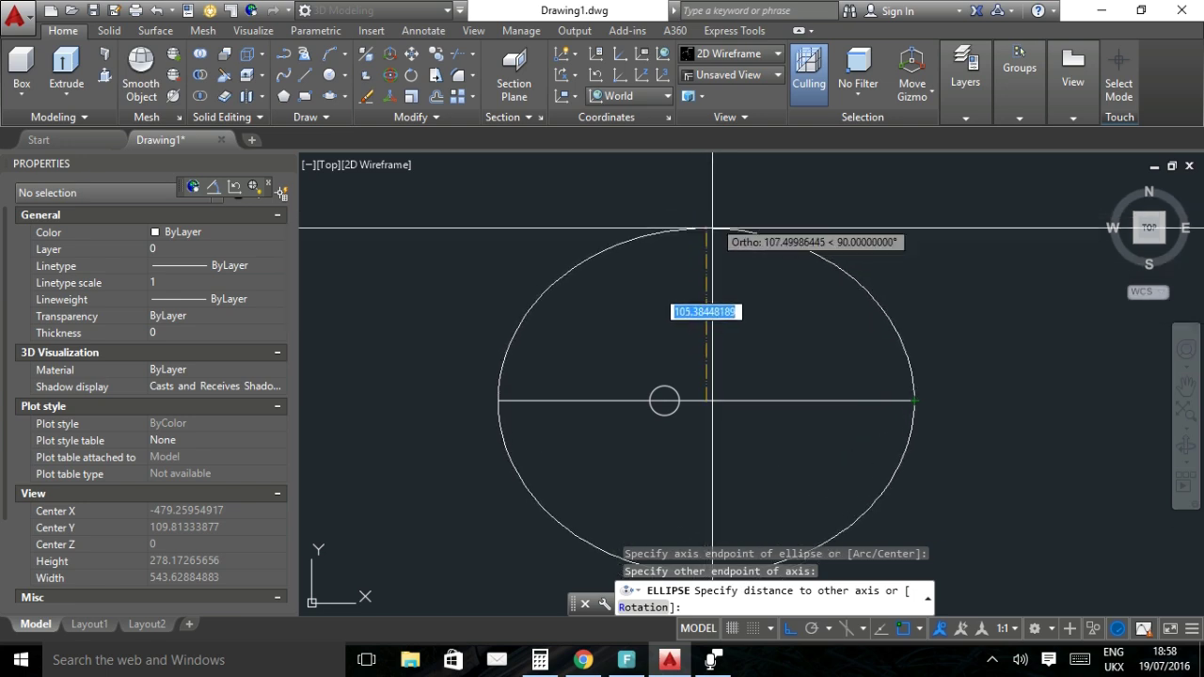
left_click_drag(704, 250, 690, 229)
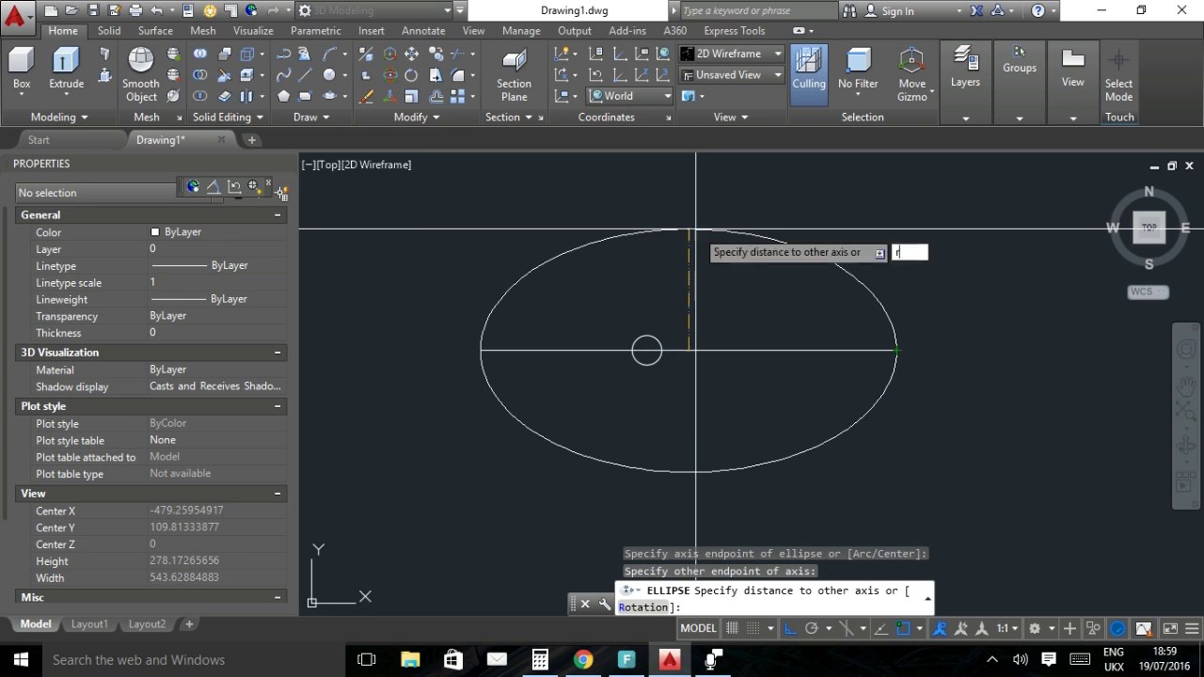
key("Return")
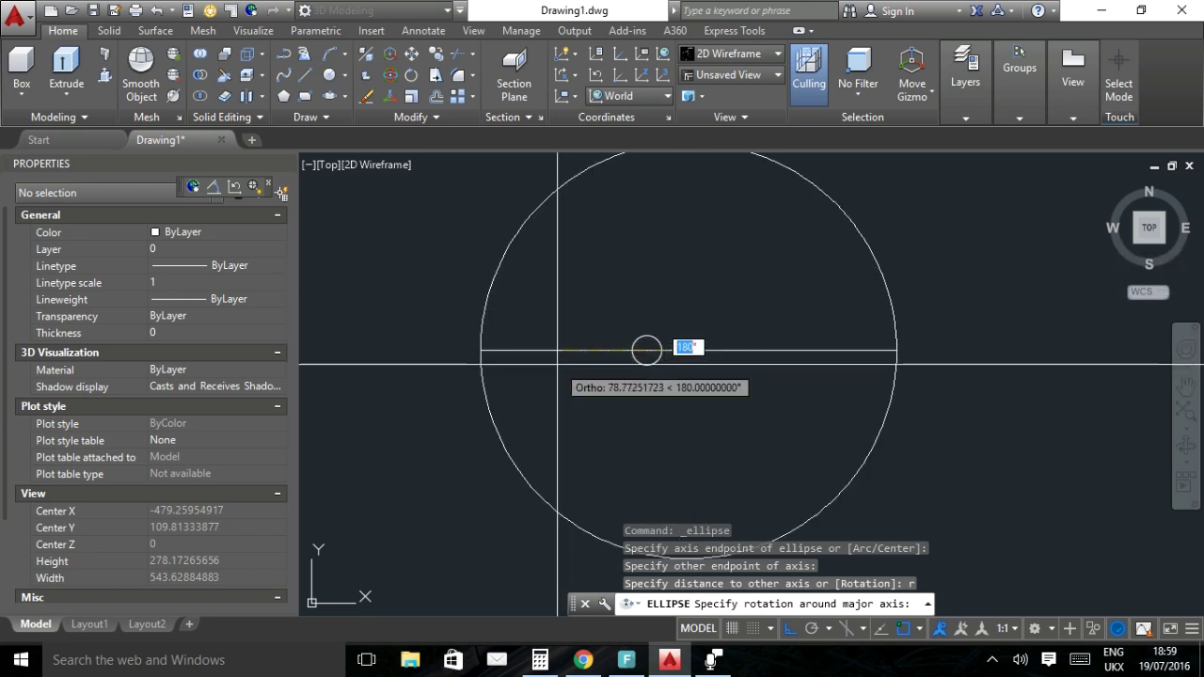
key("F8")
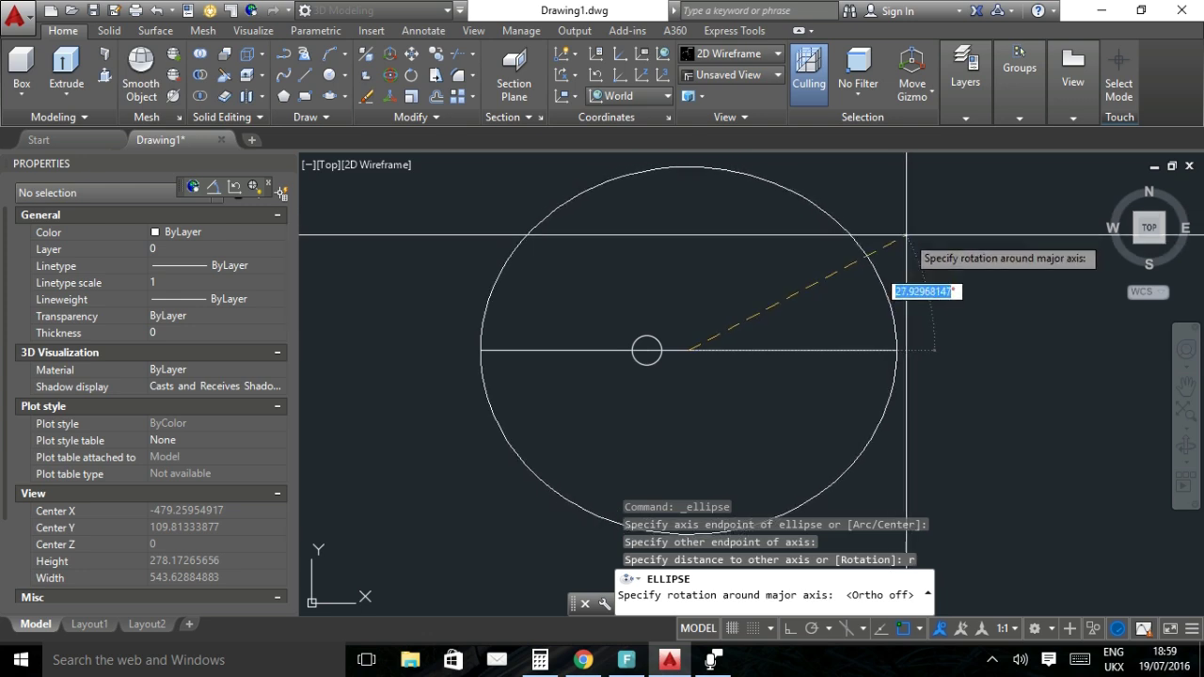
left_click(554, 335)
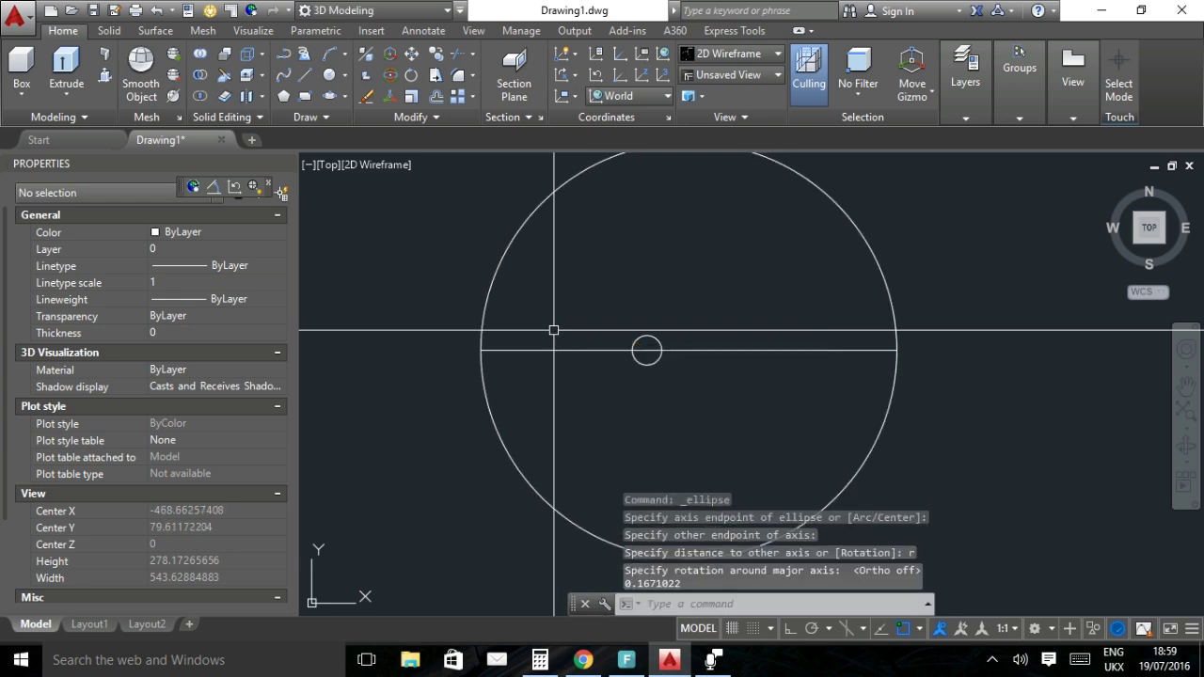
Draw a circle centred on the ellipse's center, with its radius reaching the right endpoint of the 150-unit line.
scroll(554, 330, "down", 4)
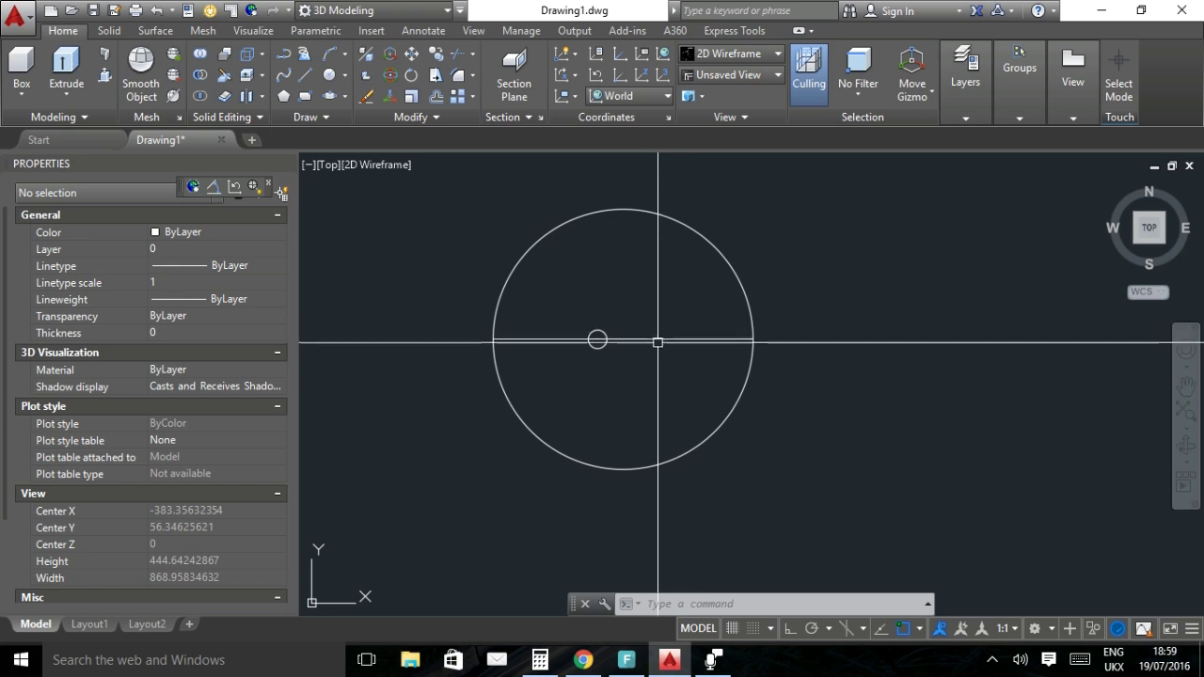
left_click(329, 77)
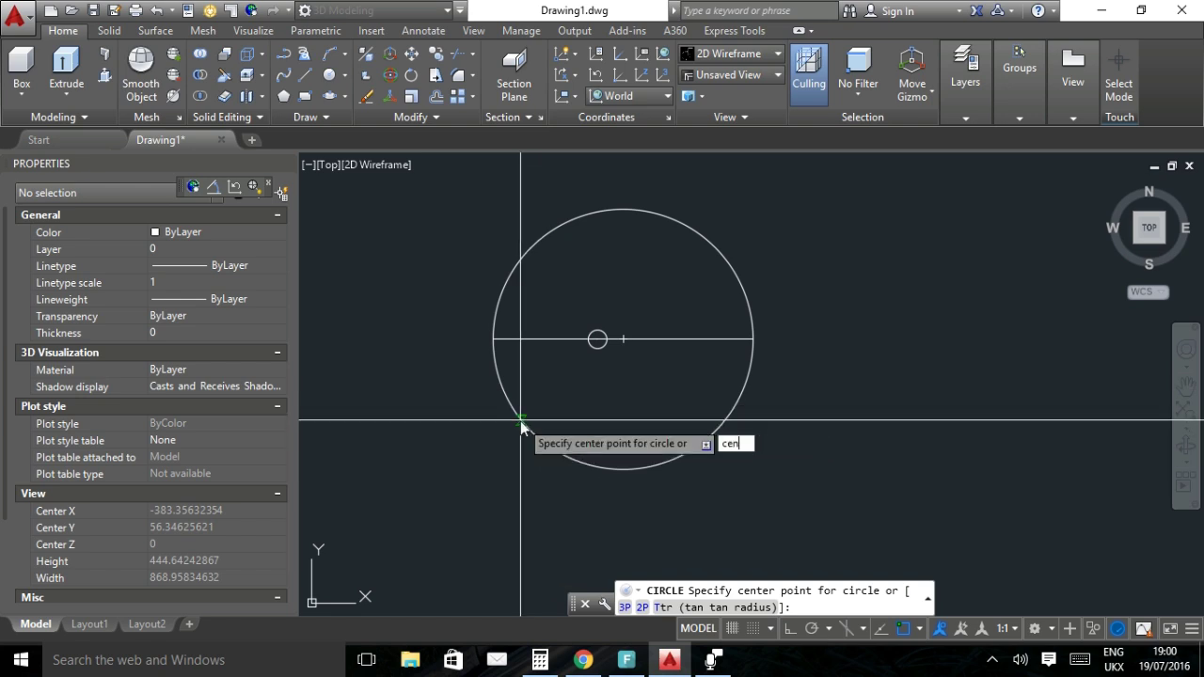
key("Return")
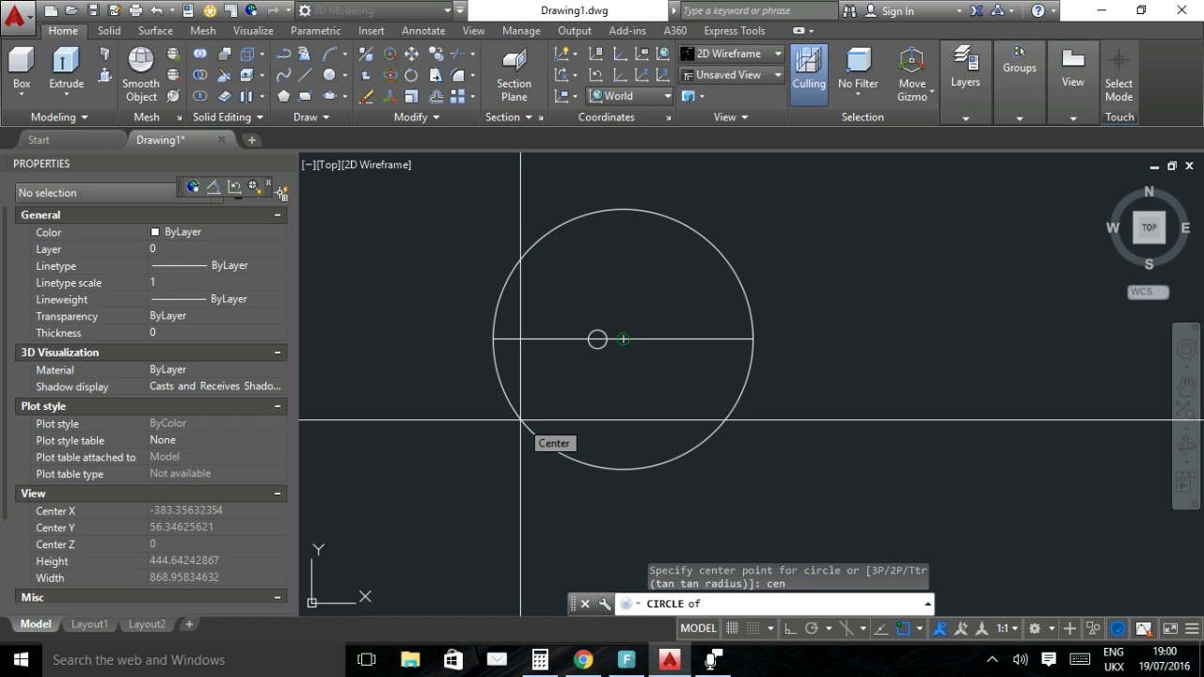
left_click(520, 420)
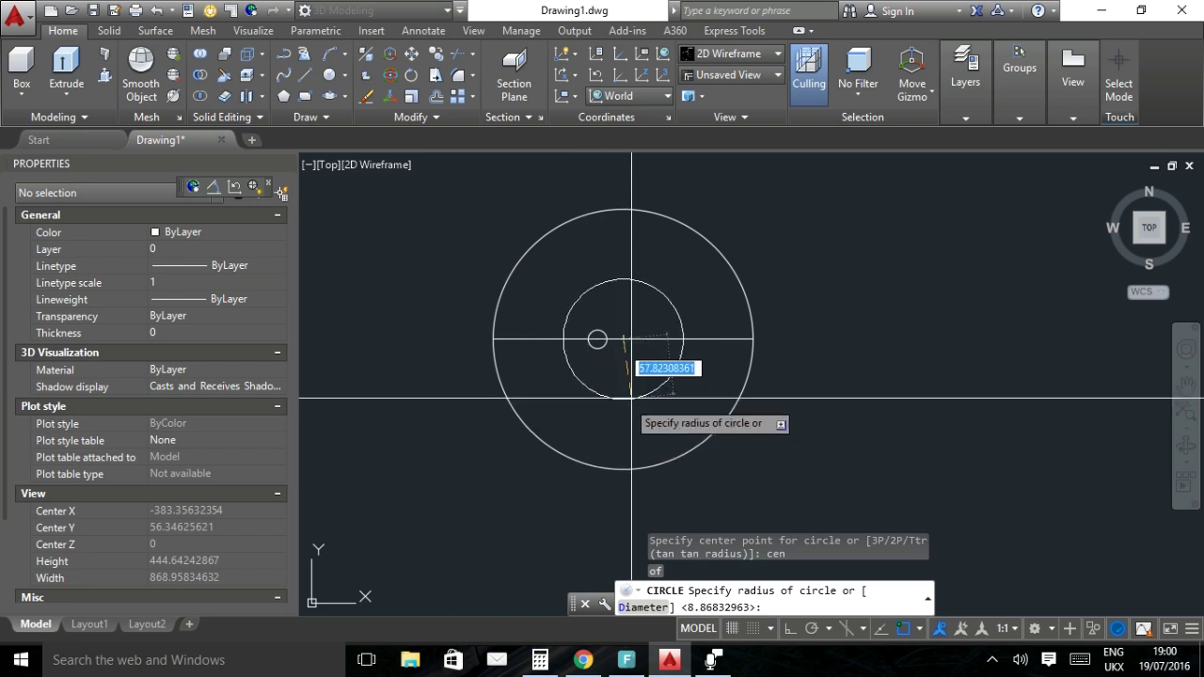
left_click(752, 339)
Examine the gap between ellipse and circle near their topmost point, inspect each curve's properties in turn, and clear the selection.
scroll(621, 211, "up", 4)
scroll(621, 205, "up", 15)
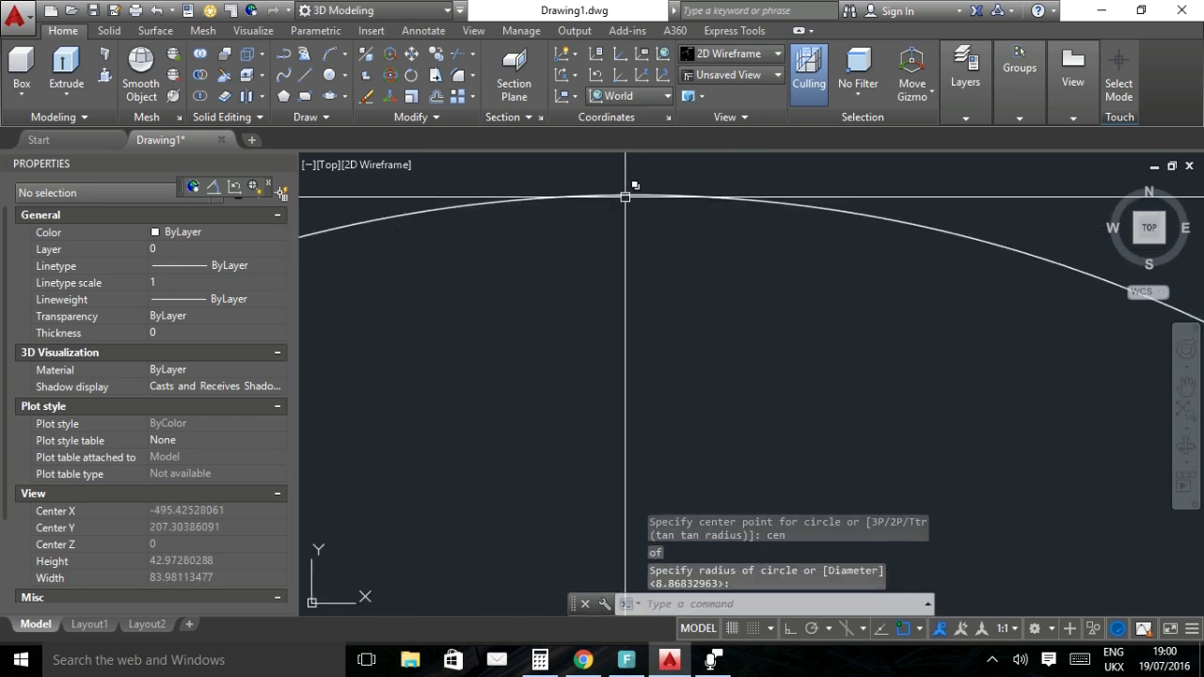
scroll(638, 179, "up", 18)
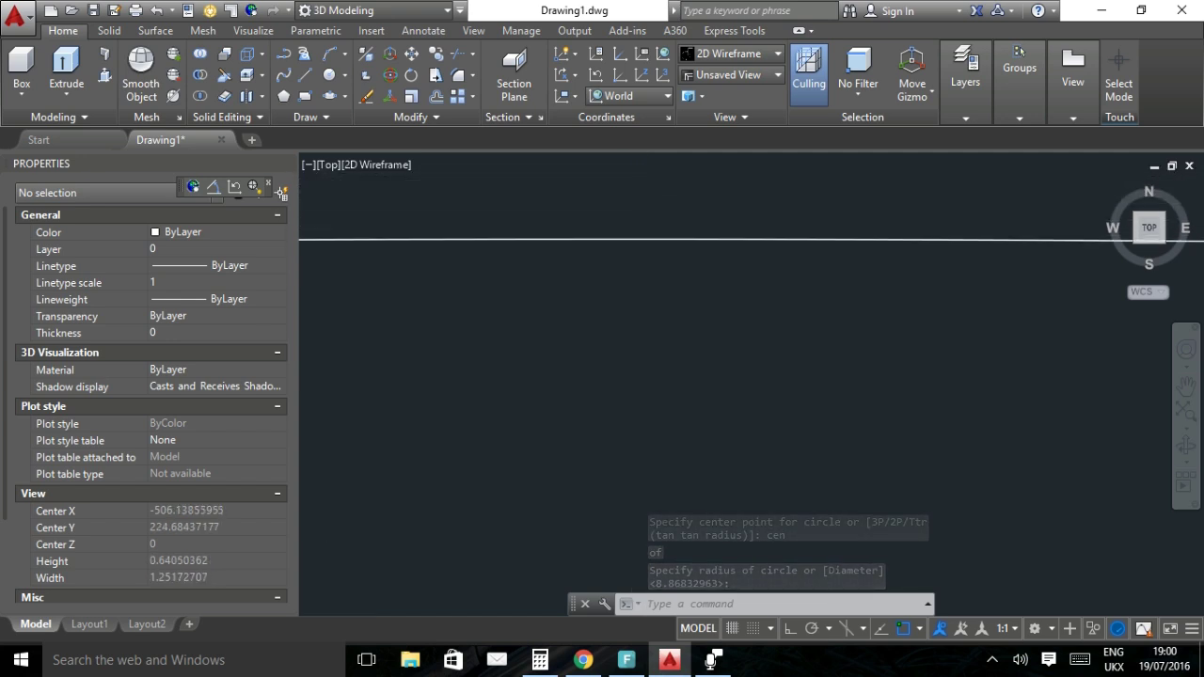
scroll(658, 277, "up", 5)
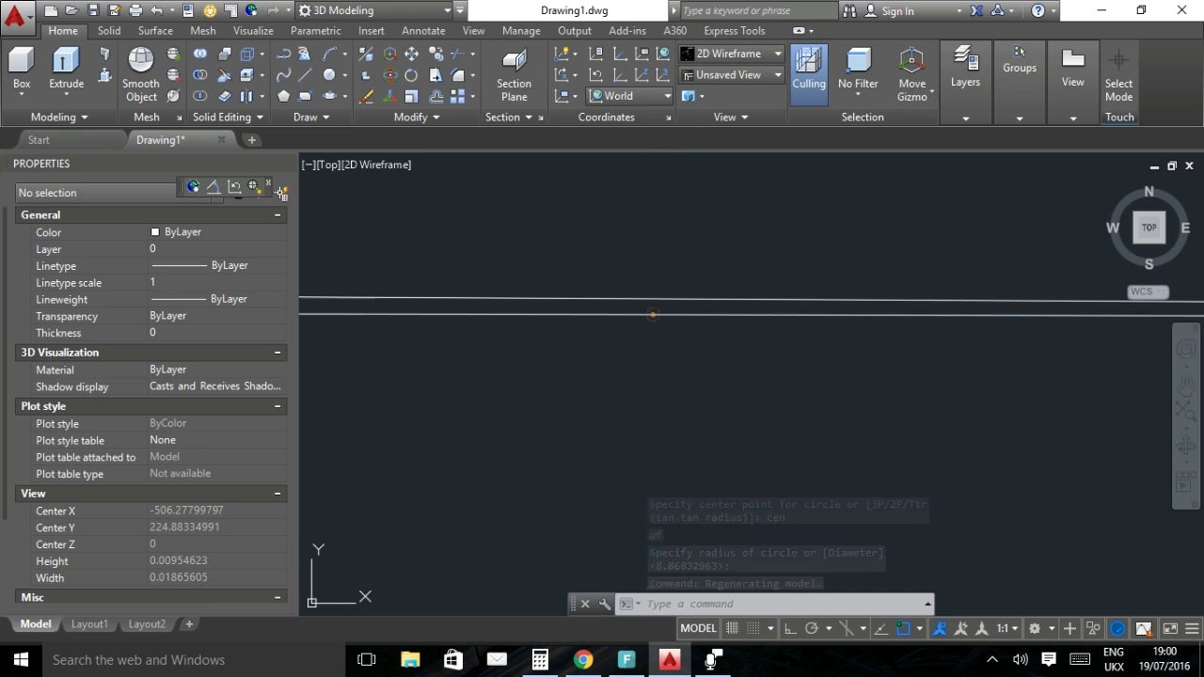
left_click(652, 314)
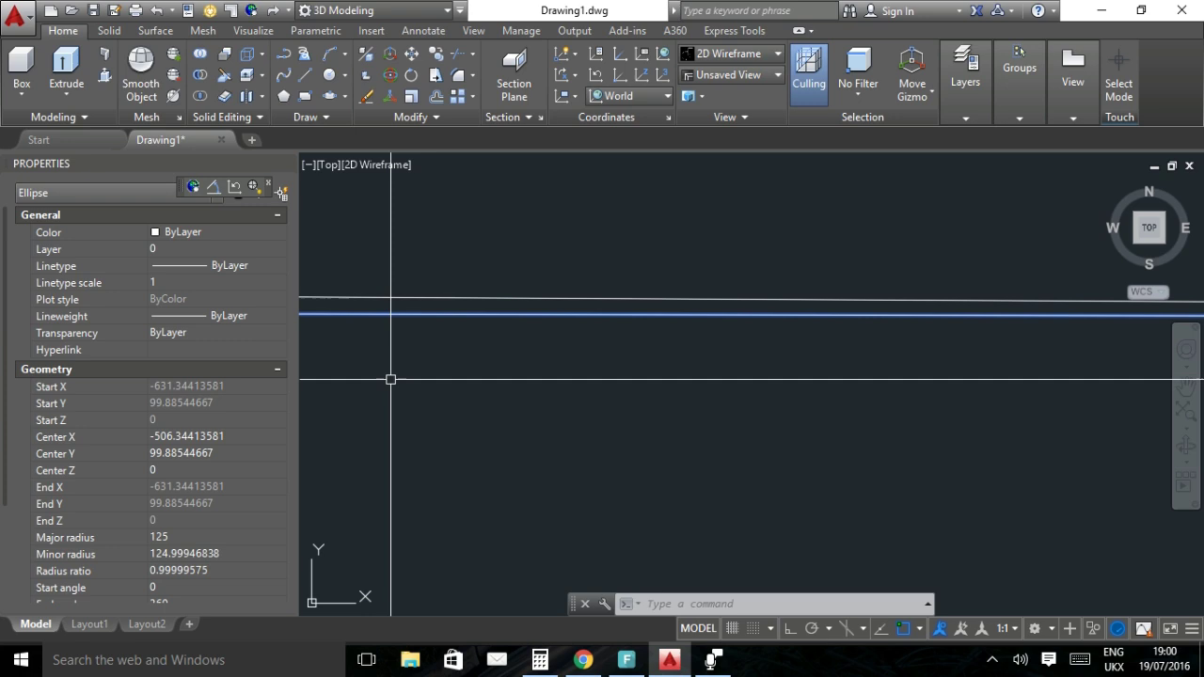
key("Escape")
left_click(505, 297)
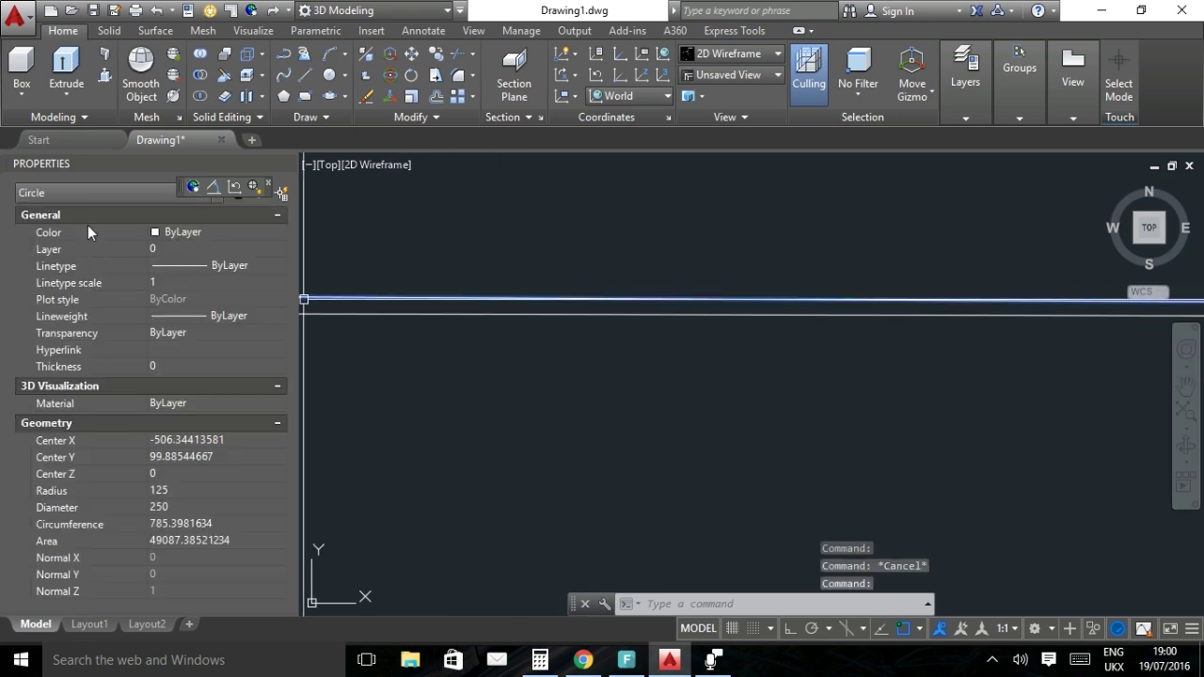
scroll(560, 336, "down", 1)
key("Escape")
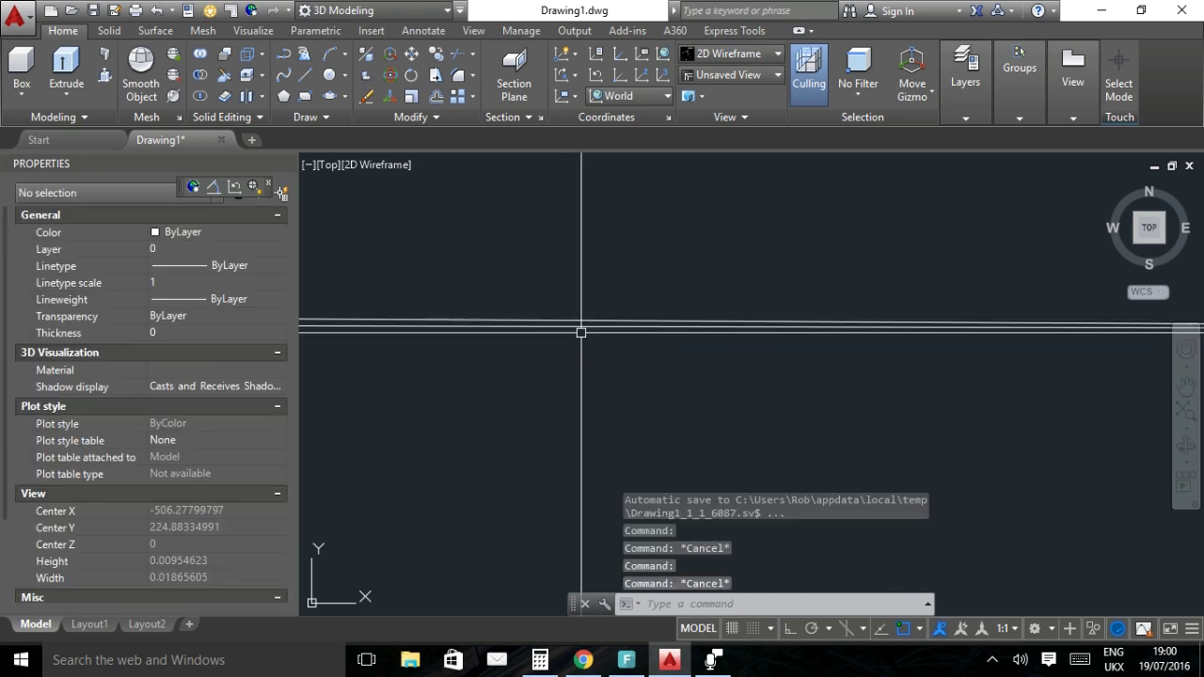
scroll(583, 328, "down", 10)
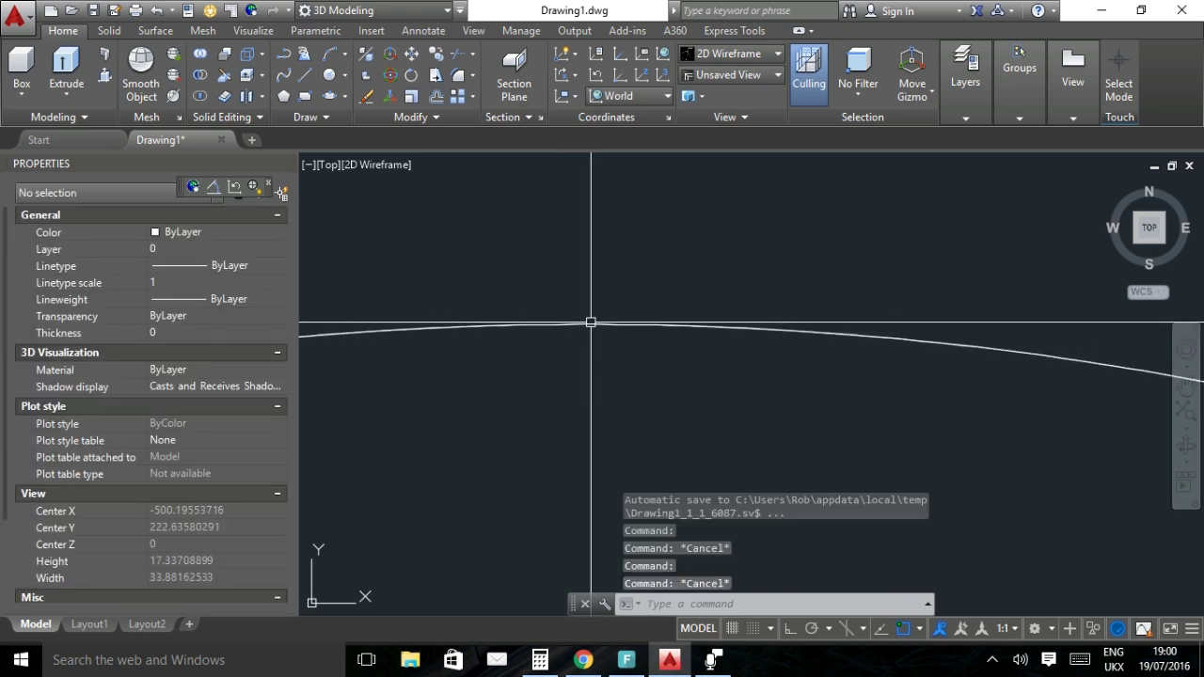
mouse_move(585, 389)
left_mouse_down()
mouse_move(597, 333)
mouse_move(629, 289)
left_mouse_up()
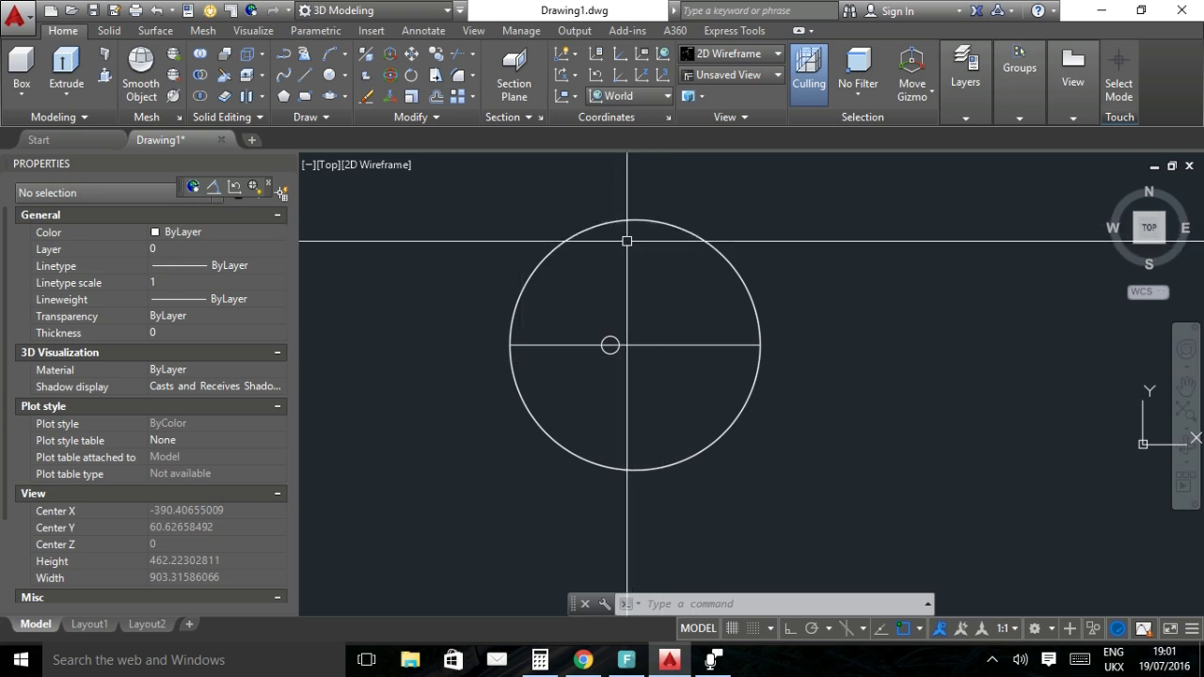
scroll(641, 230, "up", 2)
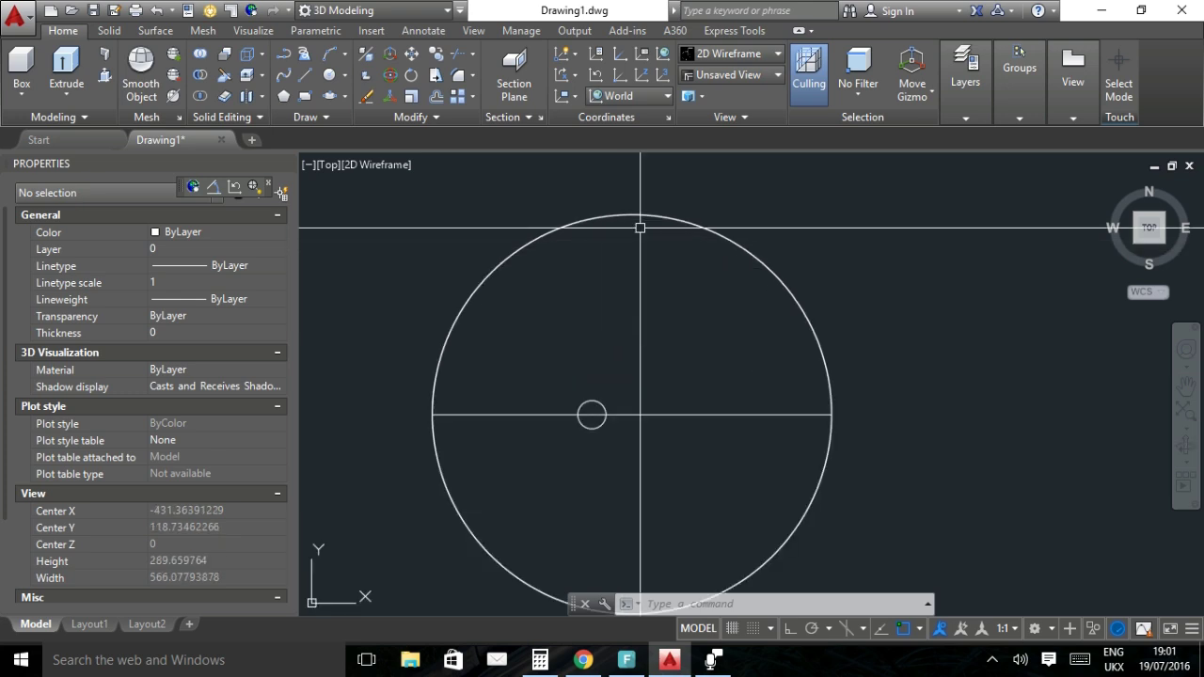
Inspect the properties of the two horizontal lines meeting at the small circle's center.
left_click_drag(648, 300, 649, 268)
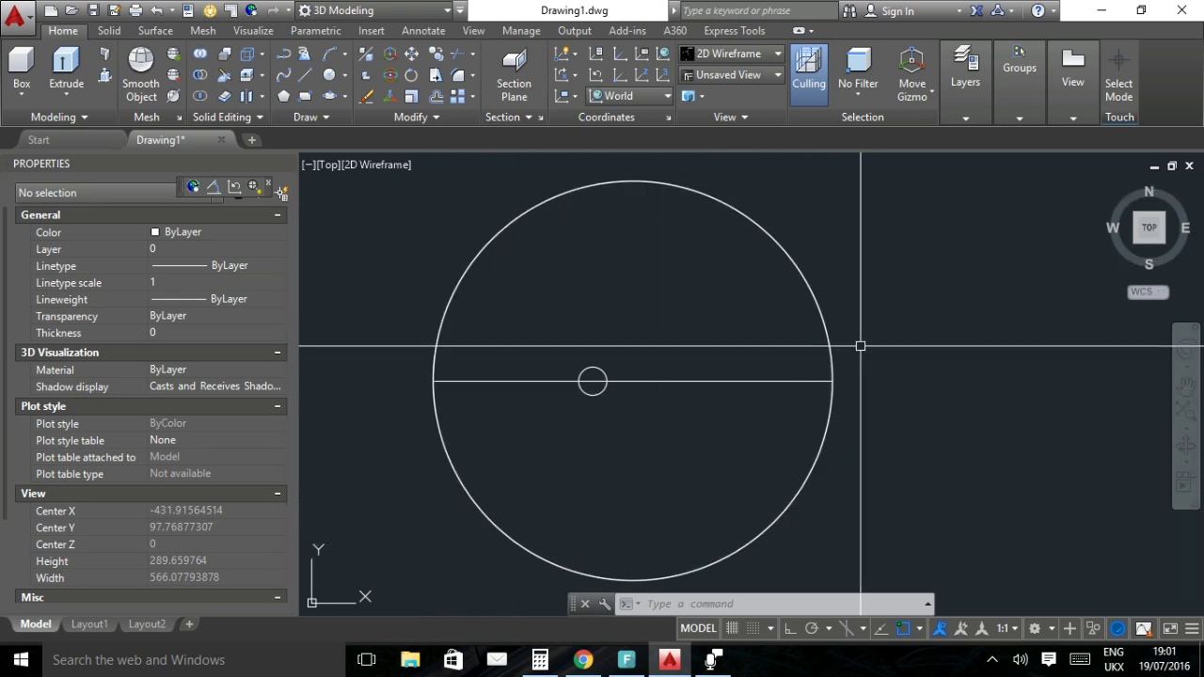
left_click(514, 383)
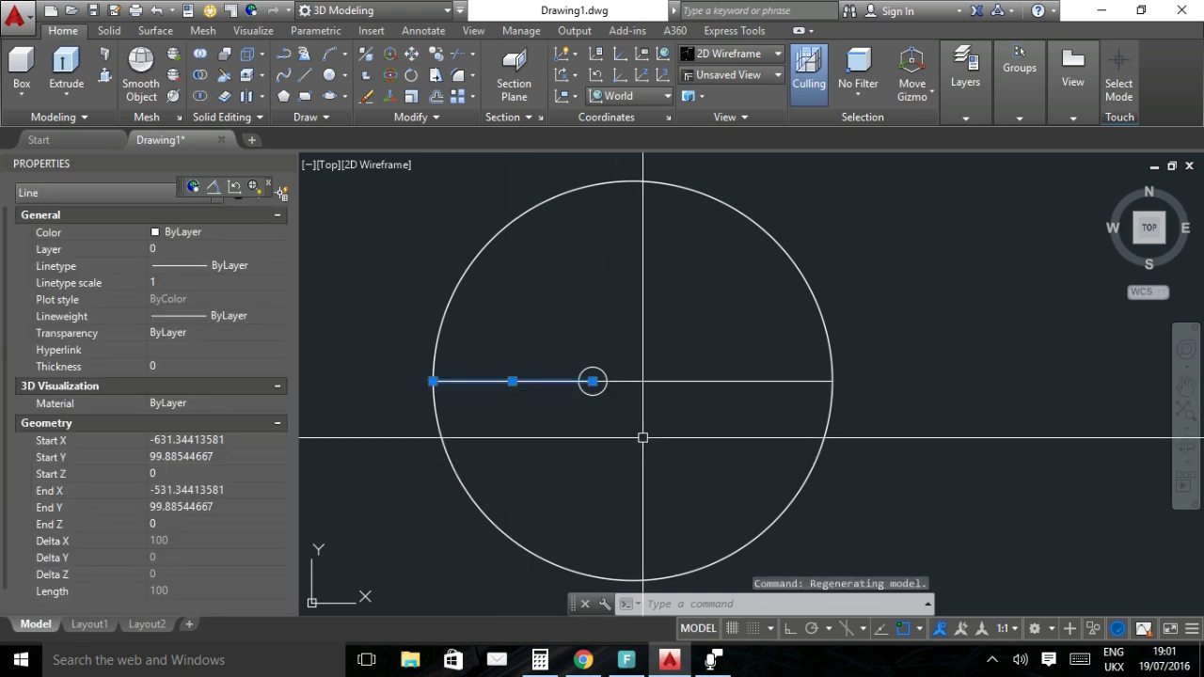
left_click(693, 383)
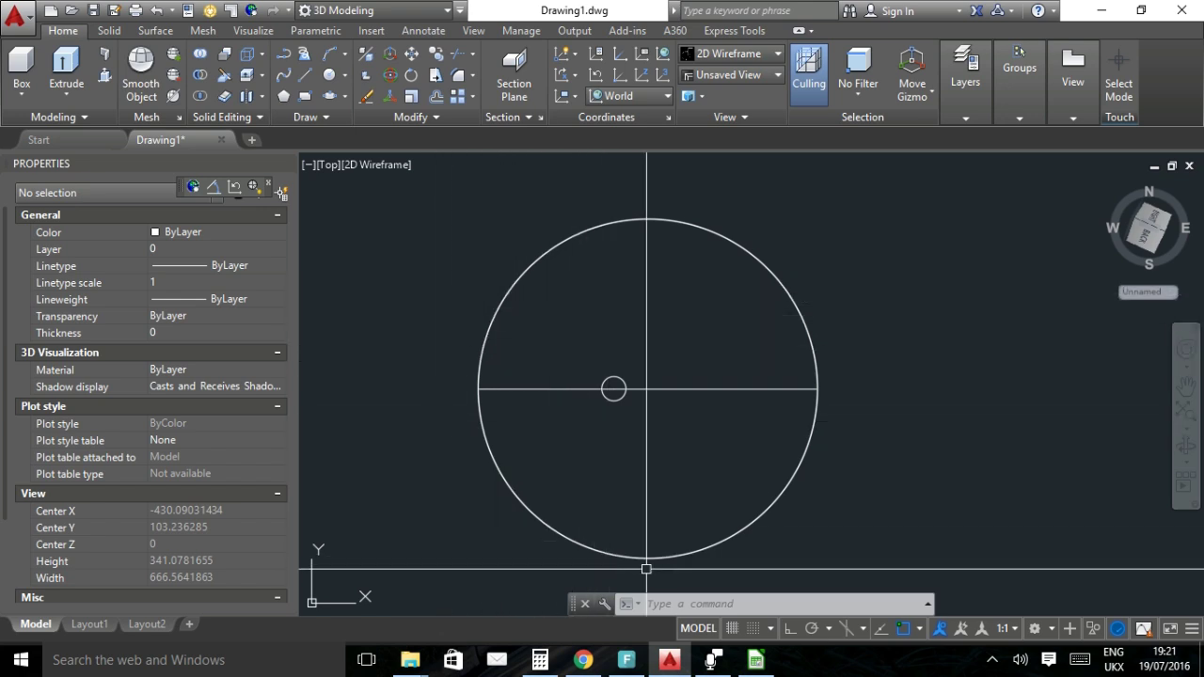
Erase the comparison circle, the outer of the two nearly coincident large curves, leaving the ellipse.
scroll(626, 358, "up", 1)
scroll(645, 196, "up", 9)
scroll(666, 202, "up", 20)
scroll(828, 404, "up", 10)
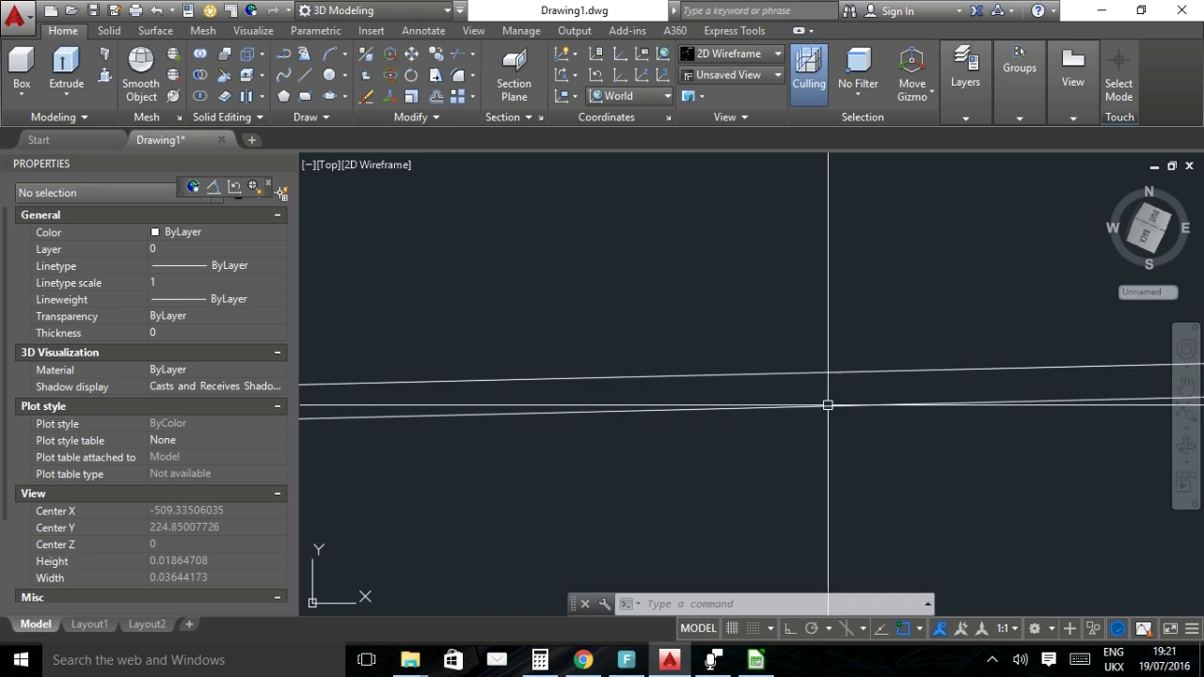
left_click(778, 374)
key("Delete")
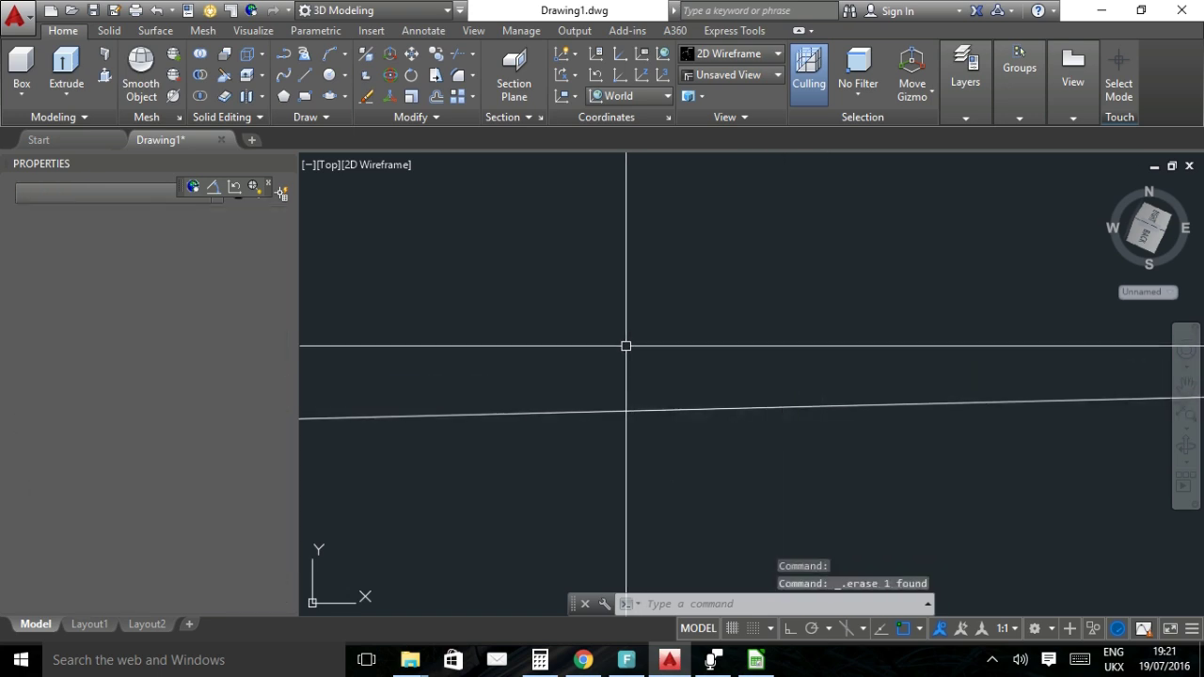
Examine the whole ellipse and its two horizontal lines, highlighting each line in turn, and clear the selection.
scroll(627, 344, "down", 20)
scroll(613, 349, "down", 10)
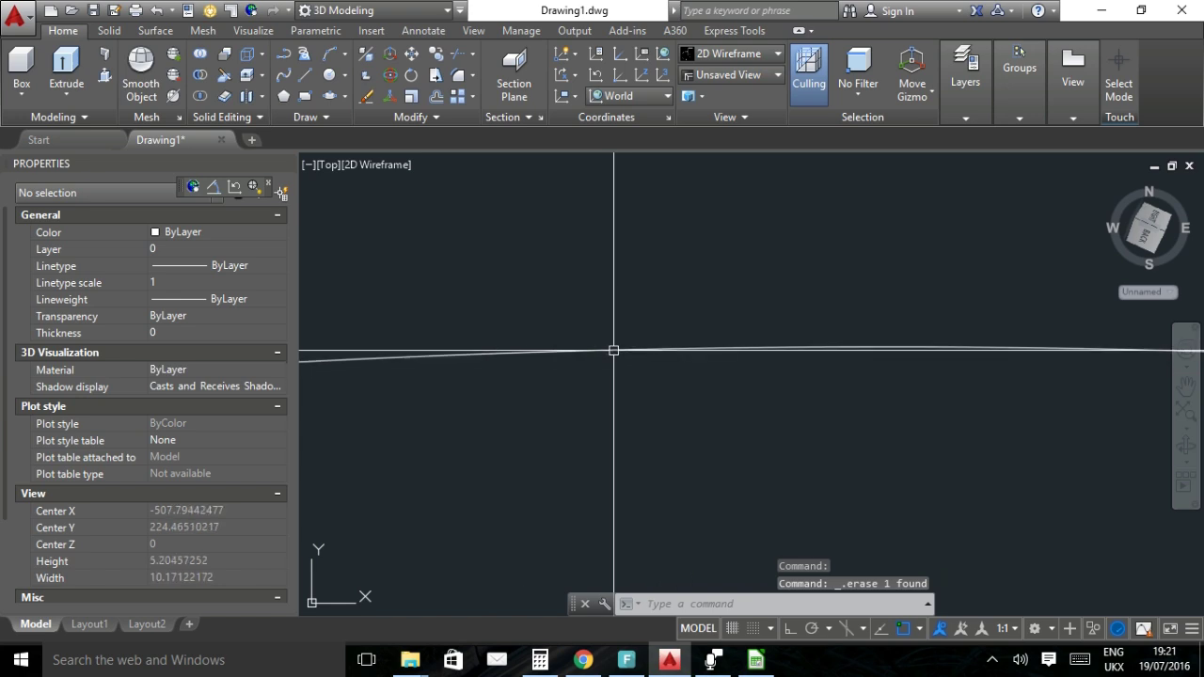
left_click_drag(617, 432, 617, 388)
scroll(617, 389, "up", 4)
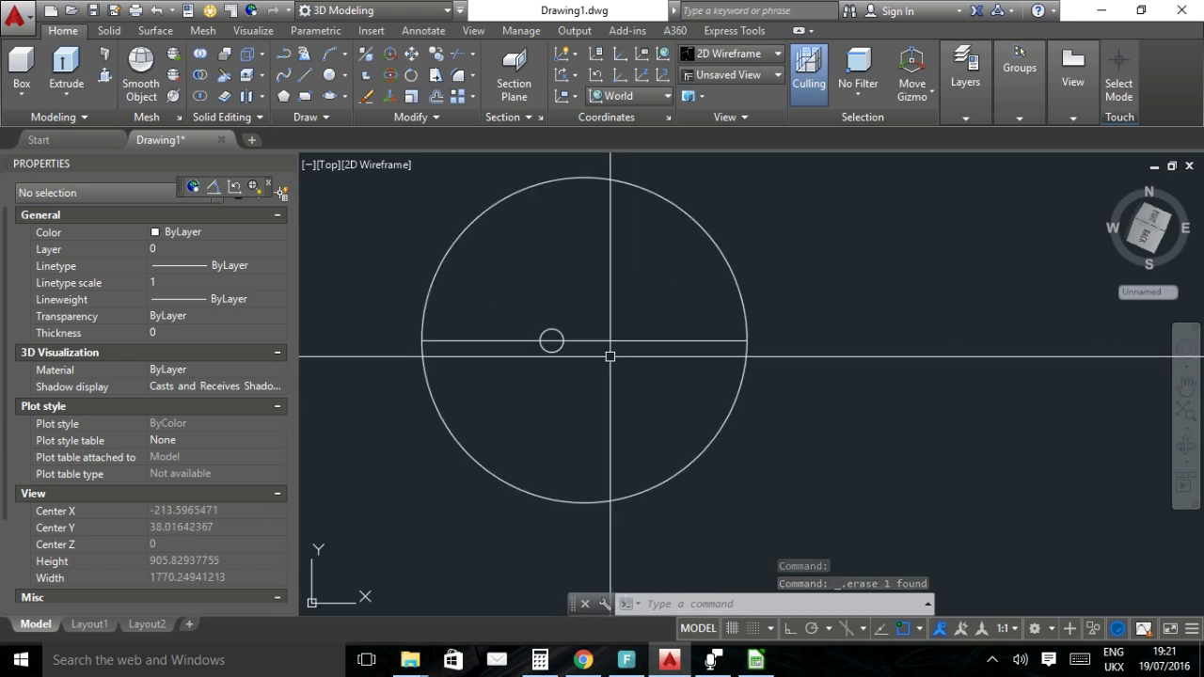
scroll(610, 357, "up", 2)
left_click(457, 331)
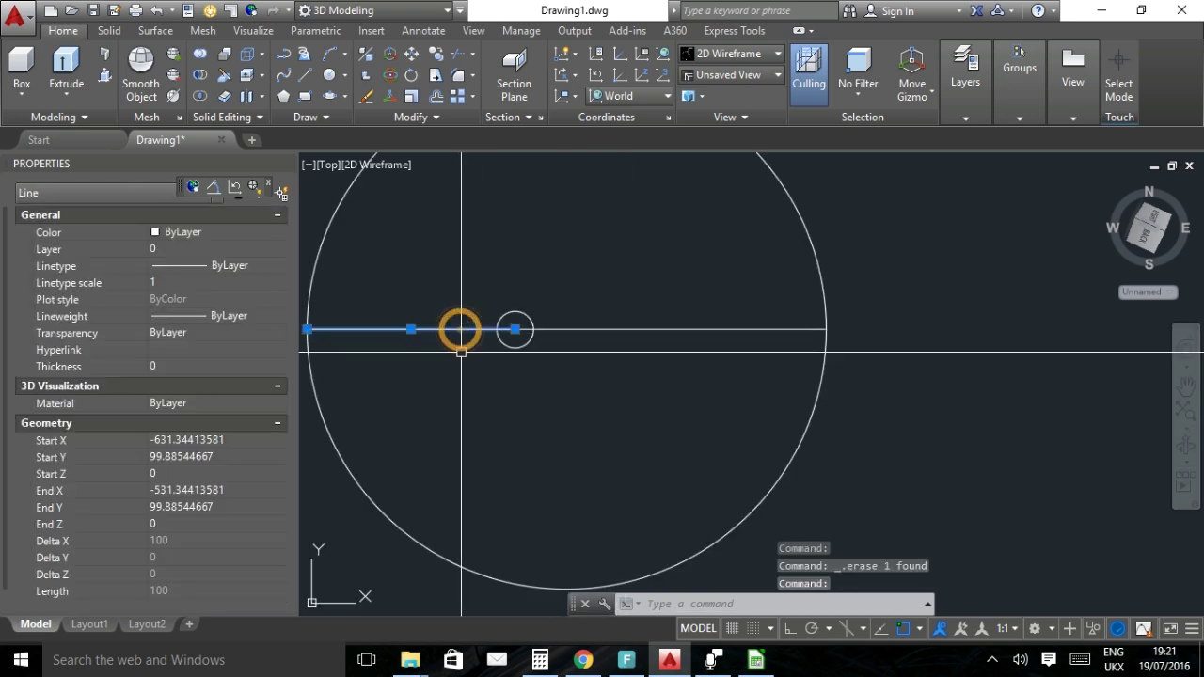
left_click(603, 331)
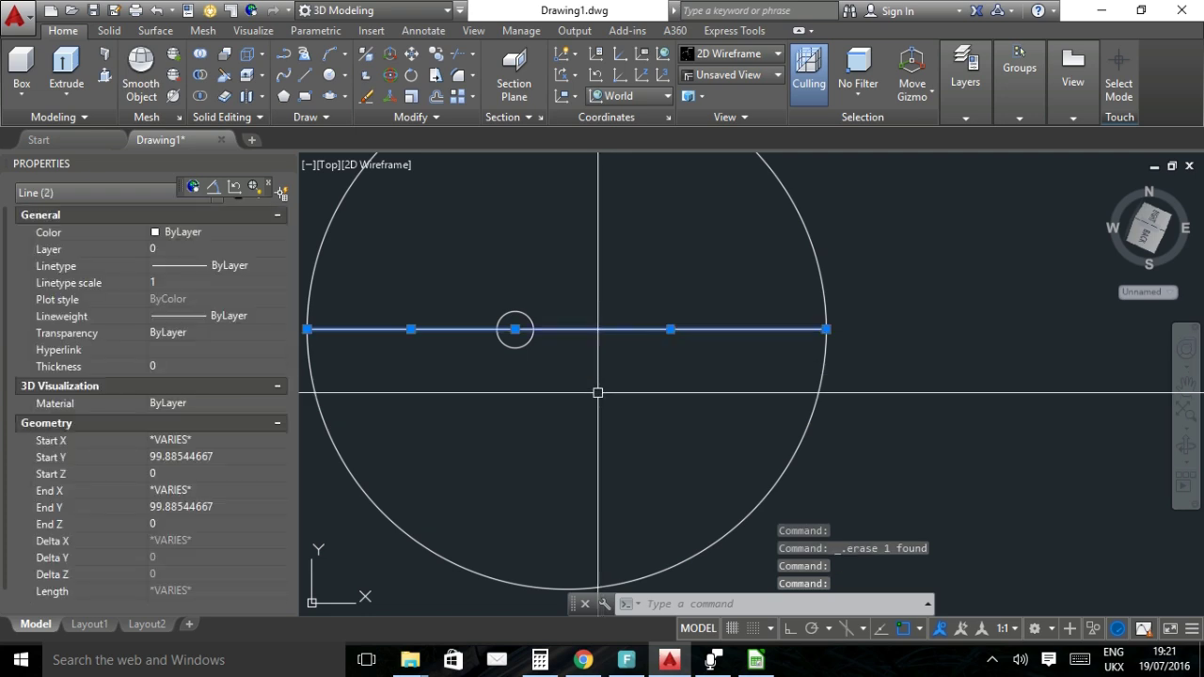
key("Escape")
left_click_drag(552, 376, 604, 373)
scroll(604, 373, "down", 2)
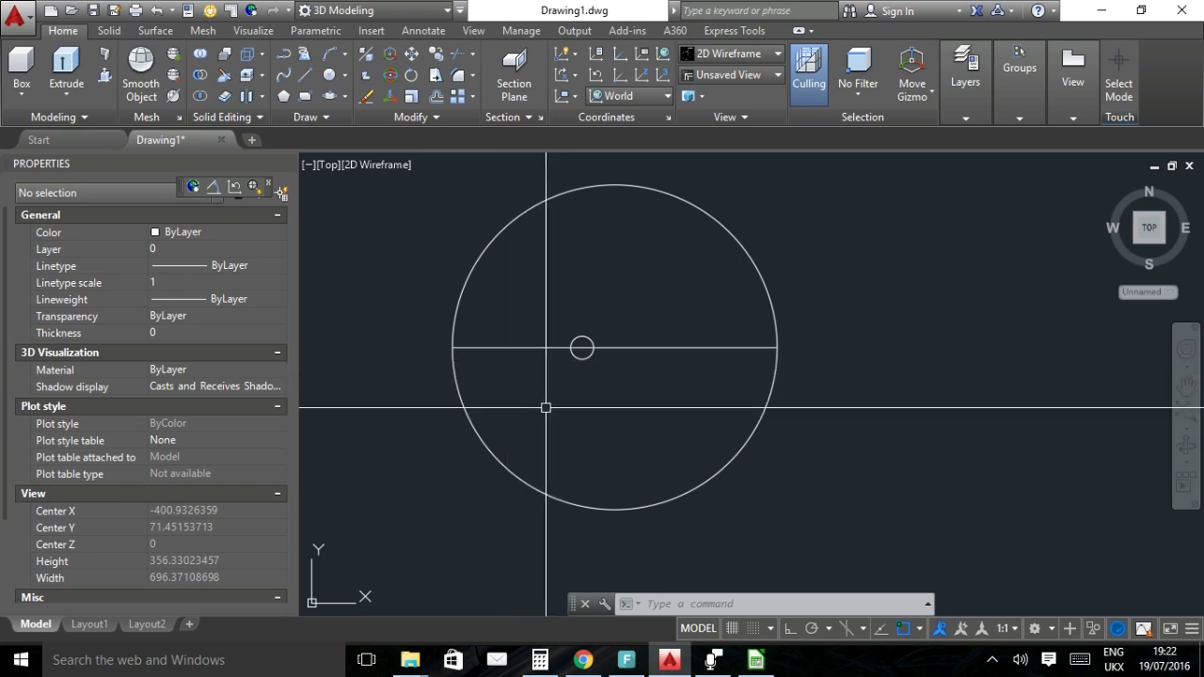
Draw a circle of radius 135 centered on the small circle's center.
left_click(330, 76)
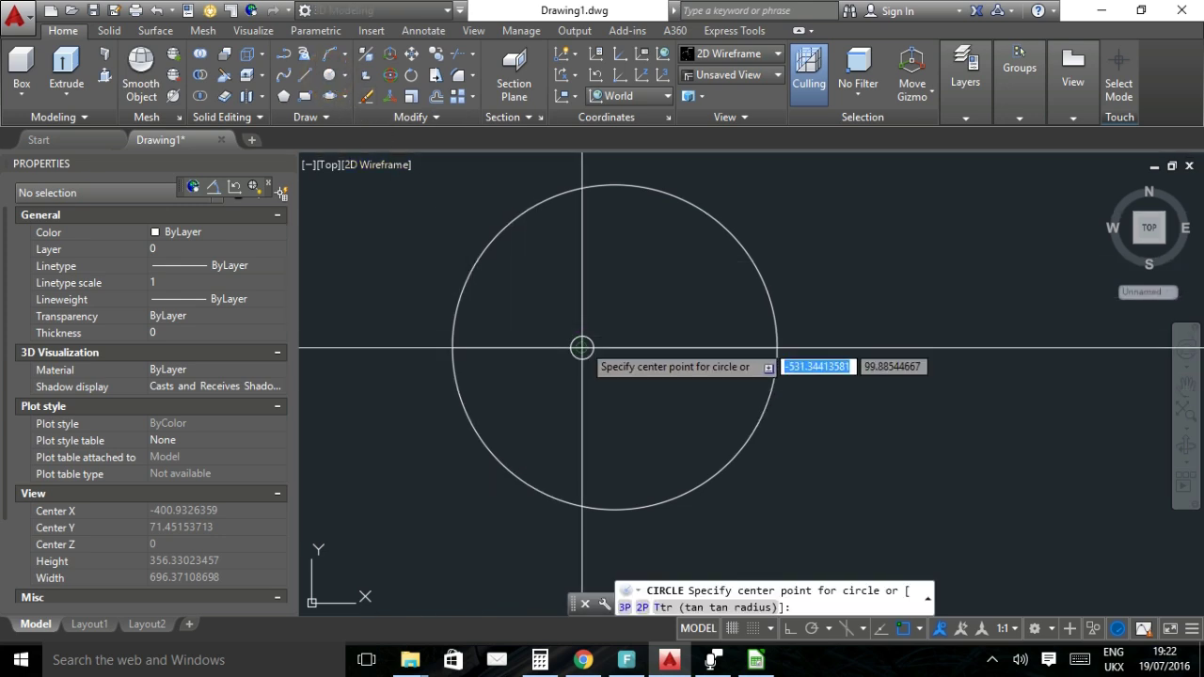
left_click(582, 348)
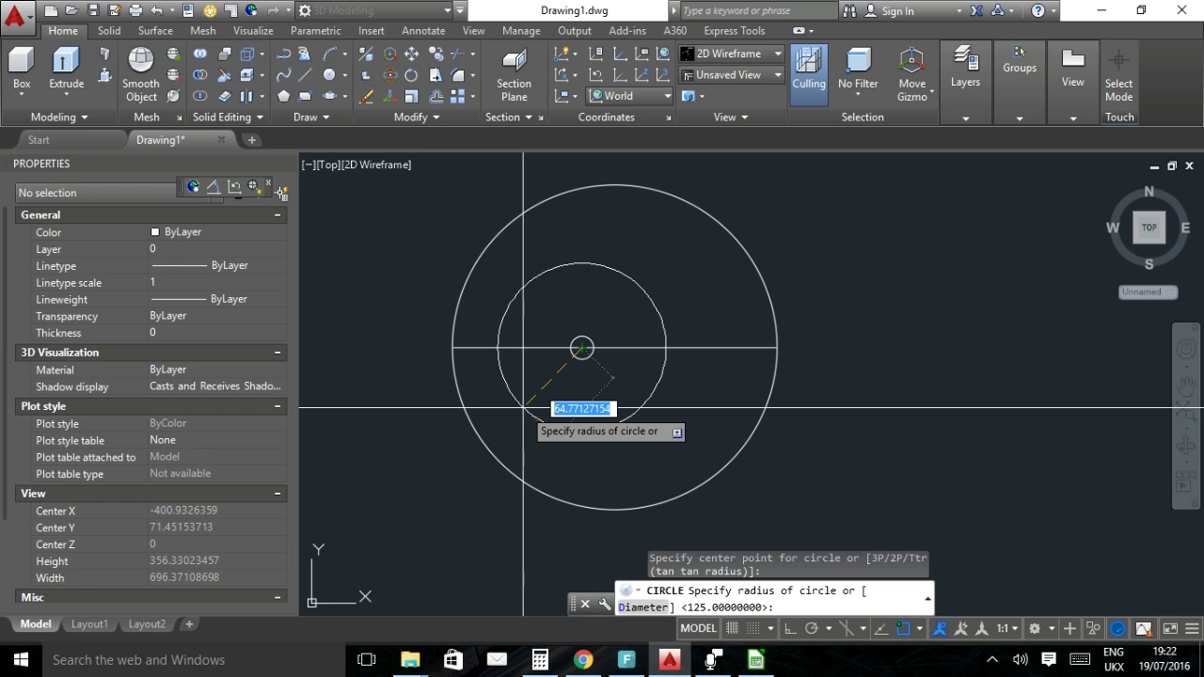
type("135")
key("Return")
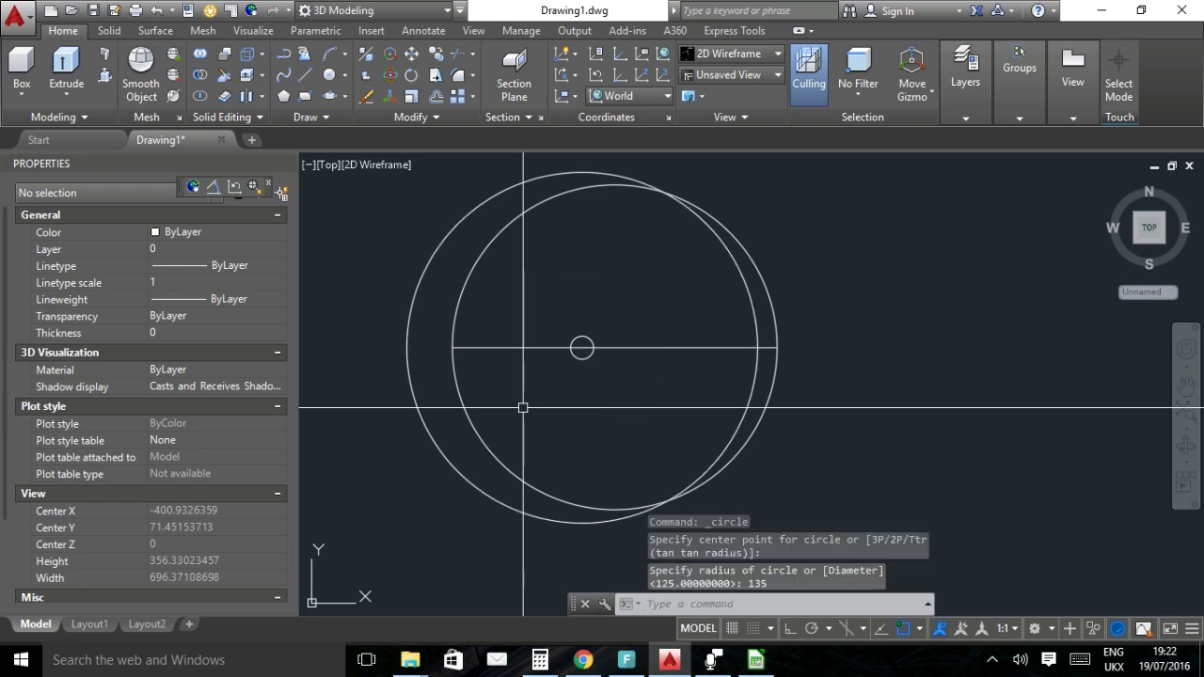
Draw a 135-unit line from the small circle's center toward the lower ellipse-circle intersection, and inspect its properties.
left_click(304, 74)
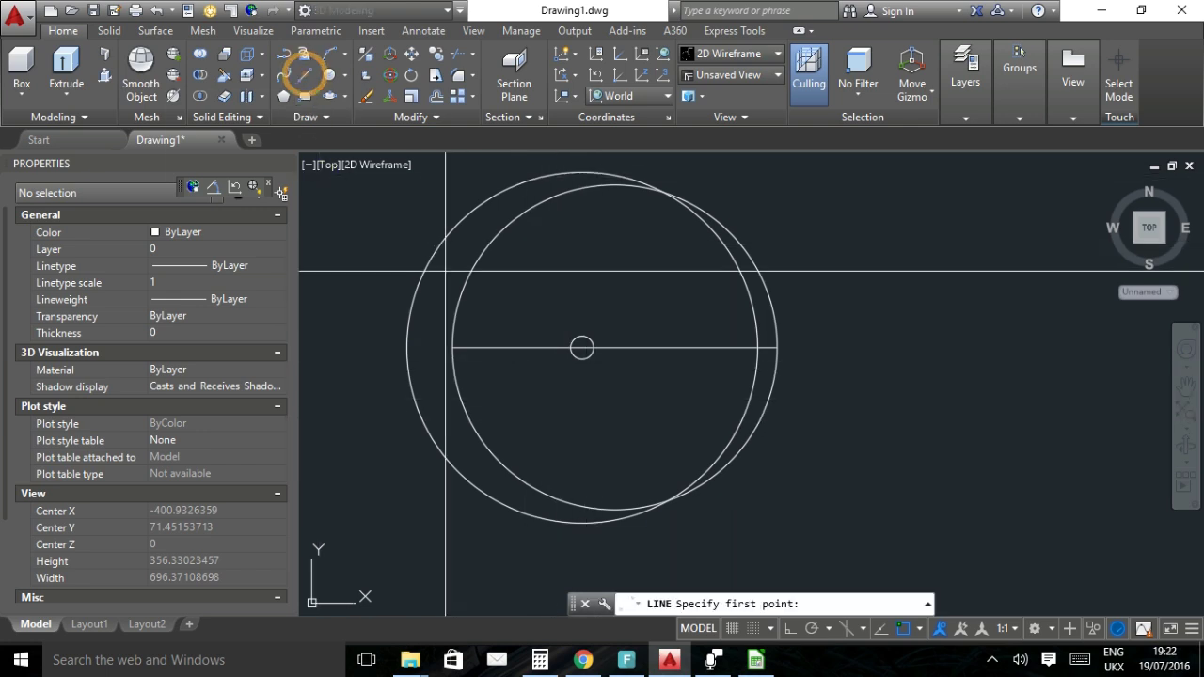
left_click(581, 348)
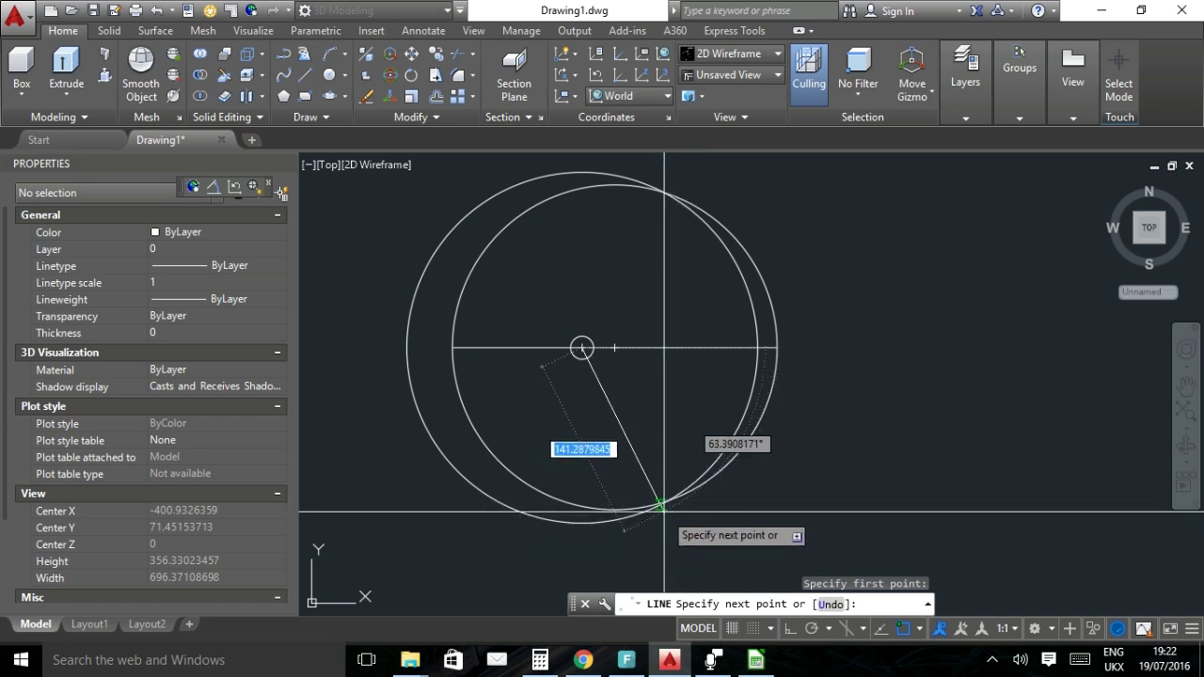
type("135")
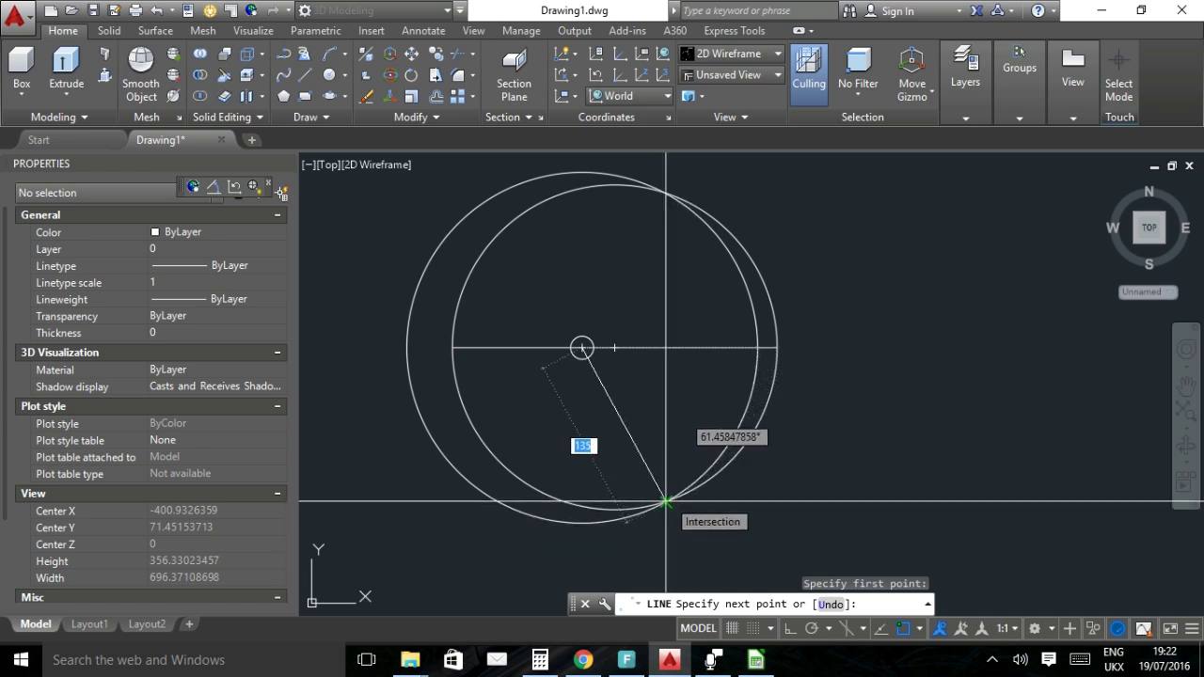
key("Return")
key("Return")
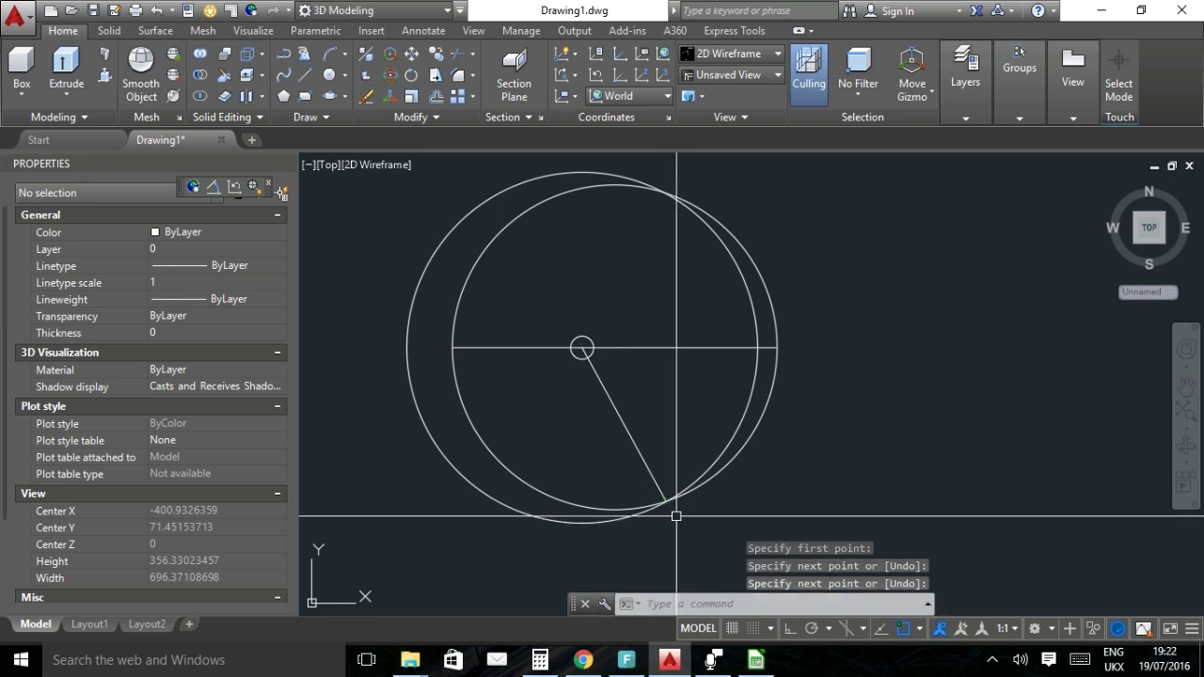
left_click(646, 468)
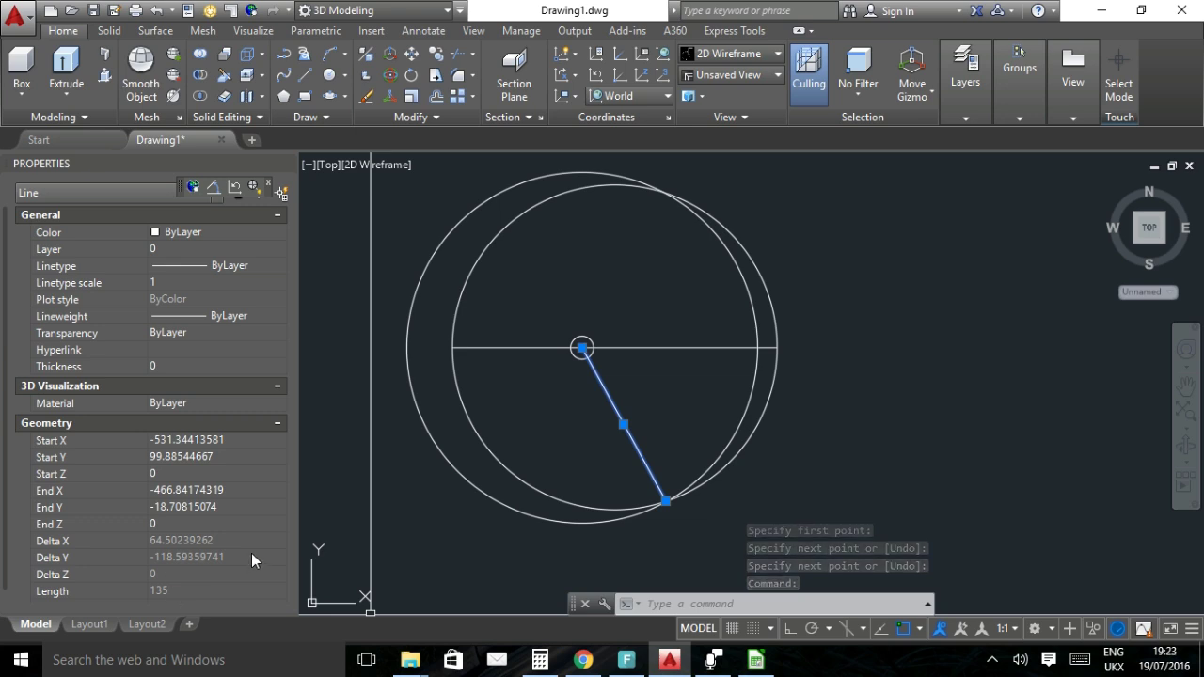
In Chrome's HORIZONS Web-Interface page, keep HTML (default) as the output format and generate the Sun ephemeris for 2016-01-02 to 2016-01-03.
scroll(251, 553, "down", 1)
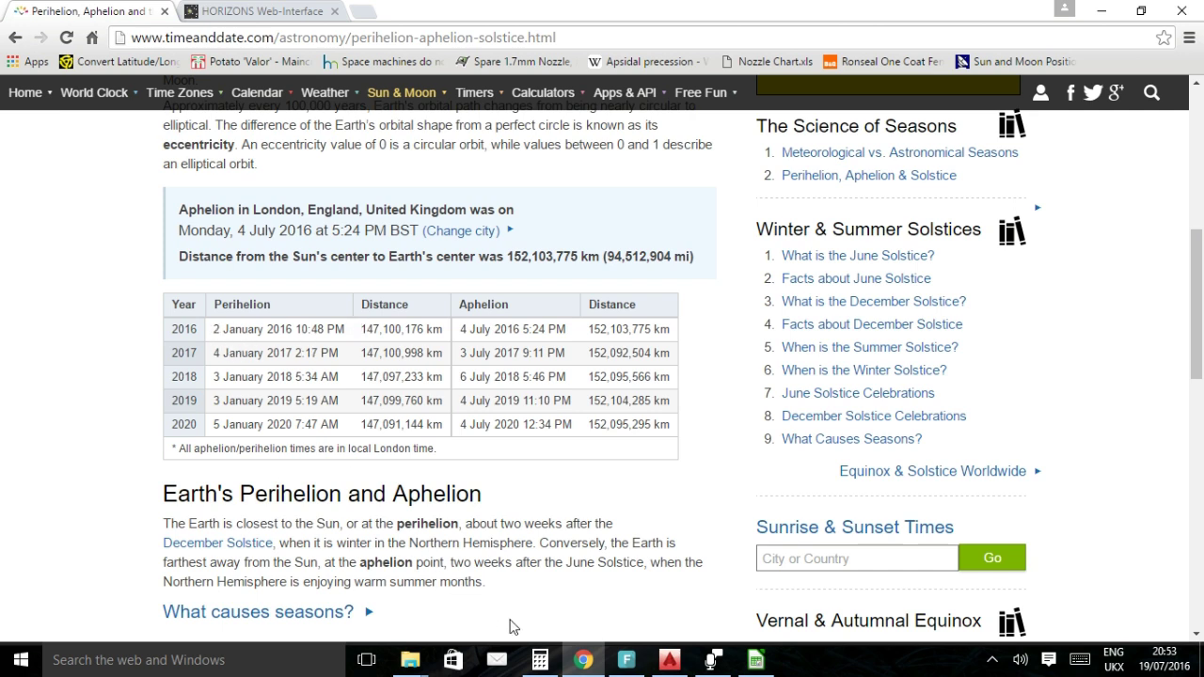
left_click(238, 13)
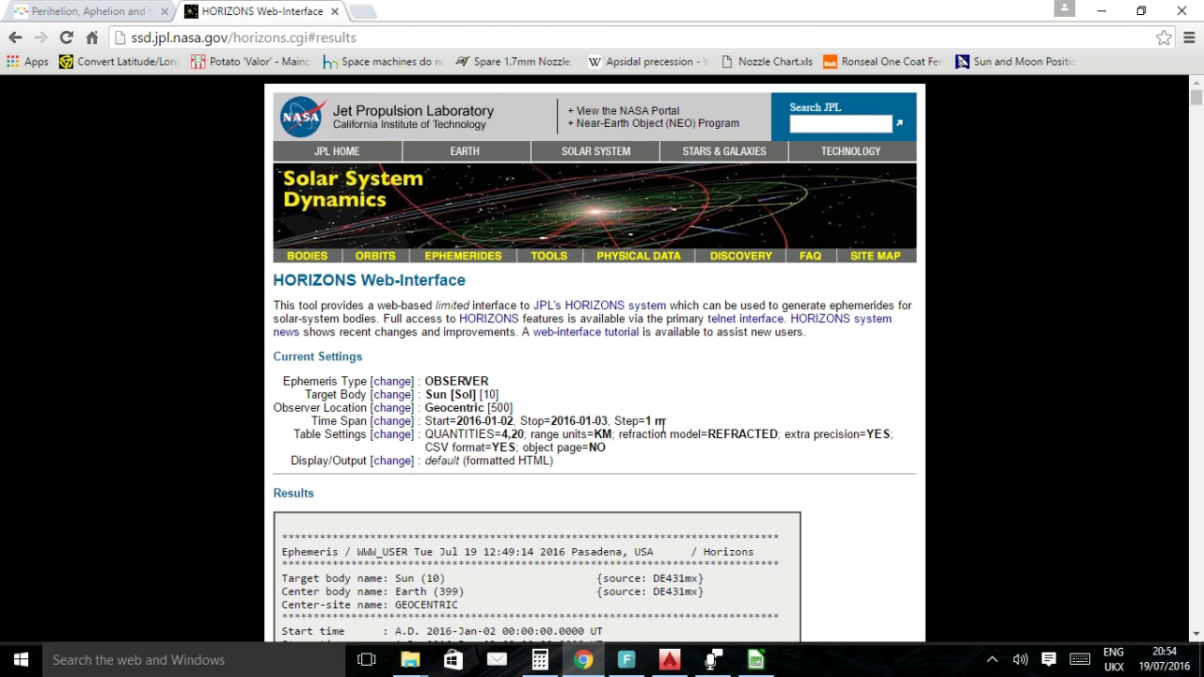
double_click(515, 435)
left_click(395, 461)
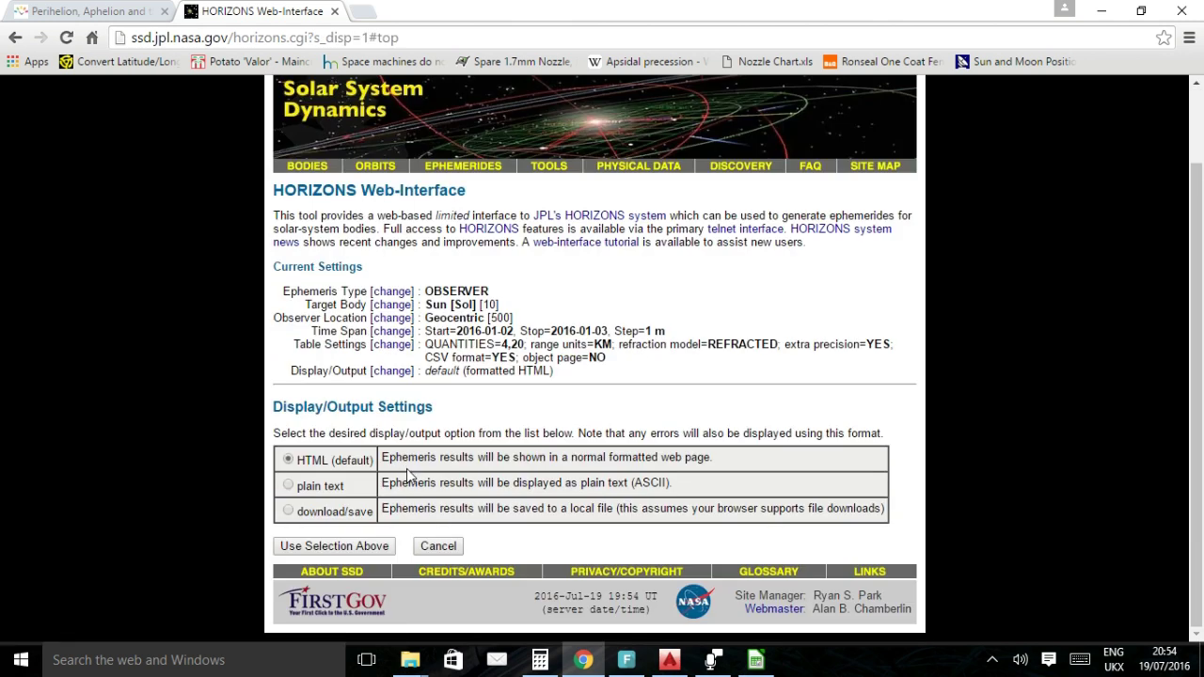
left_click(331, 547)
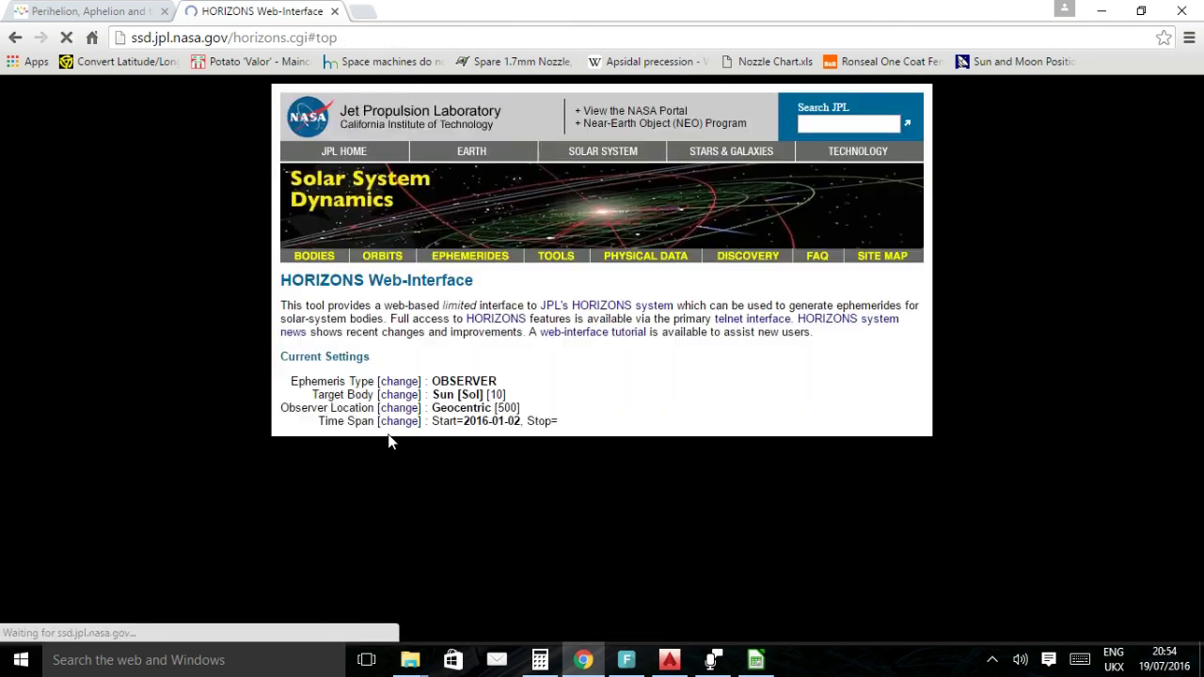
left_click(331, 490)
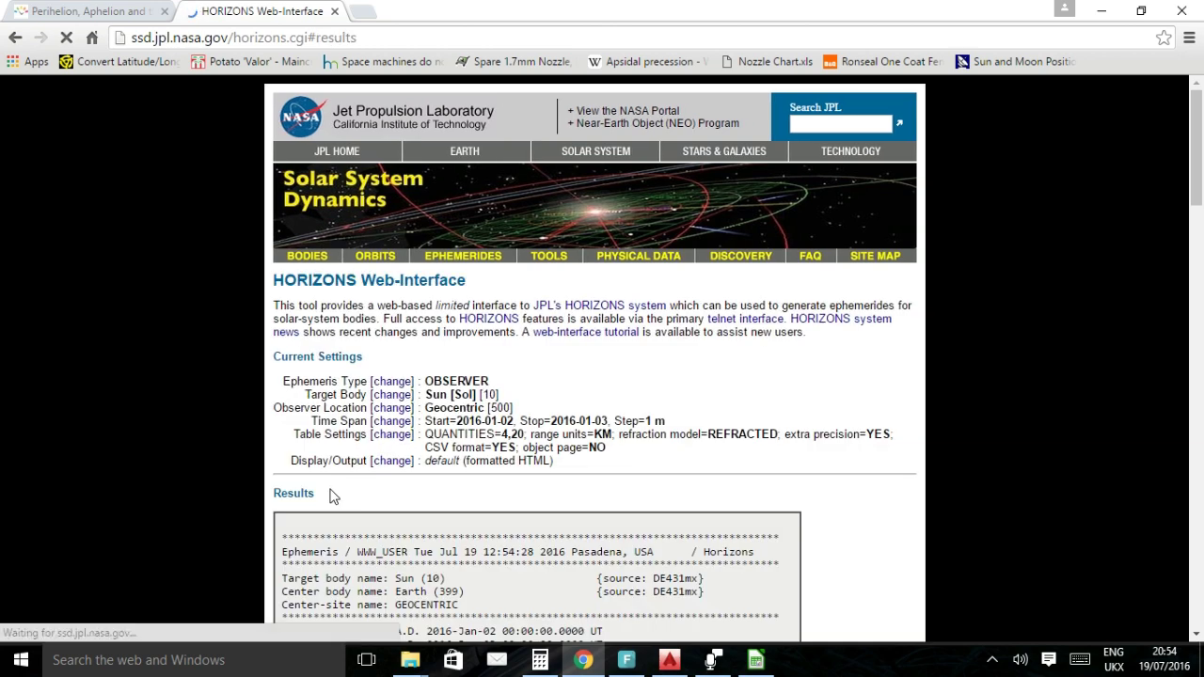
Examine the ephemeris distances around the minimum late on 2016-Jan-02, highlighting the 22:48 entry.
scroll(390, 460, "down", 2)
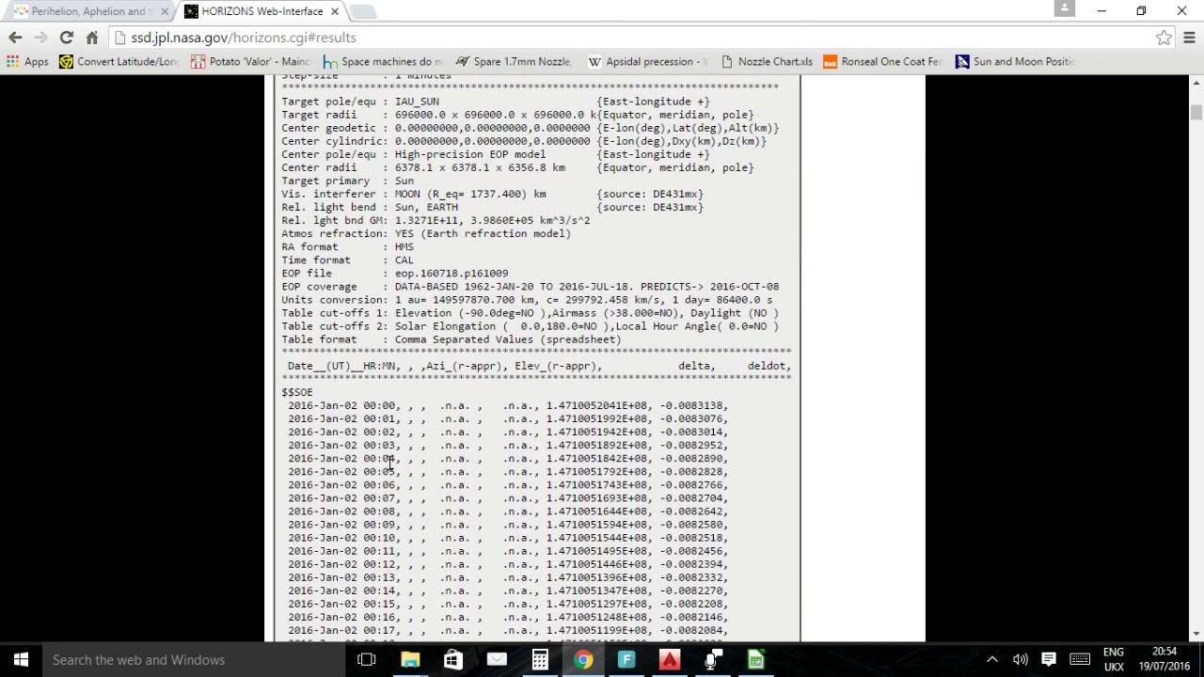
scroll(388, 461, "down", 4)
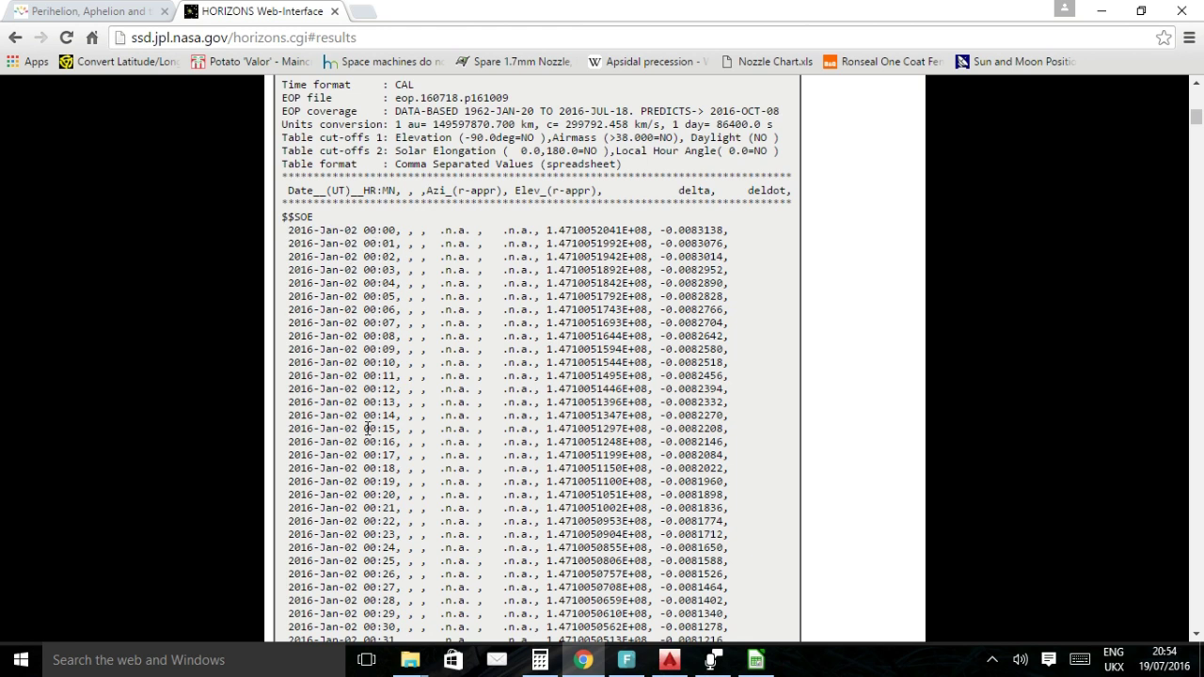
left_click_drag(1195, 119, 1111, 579)
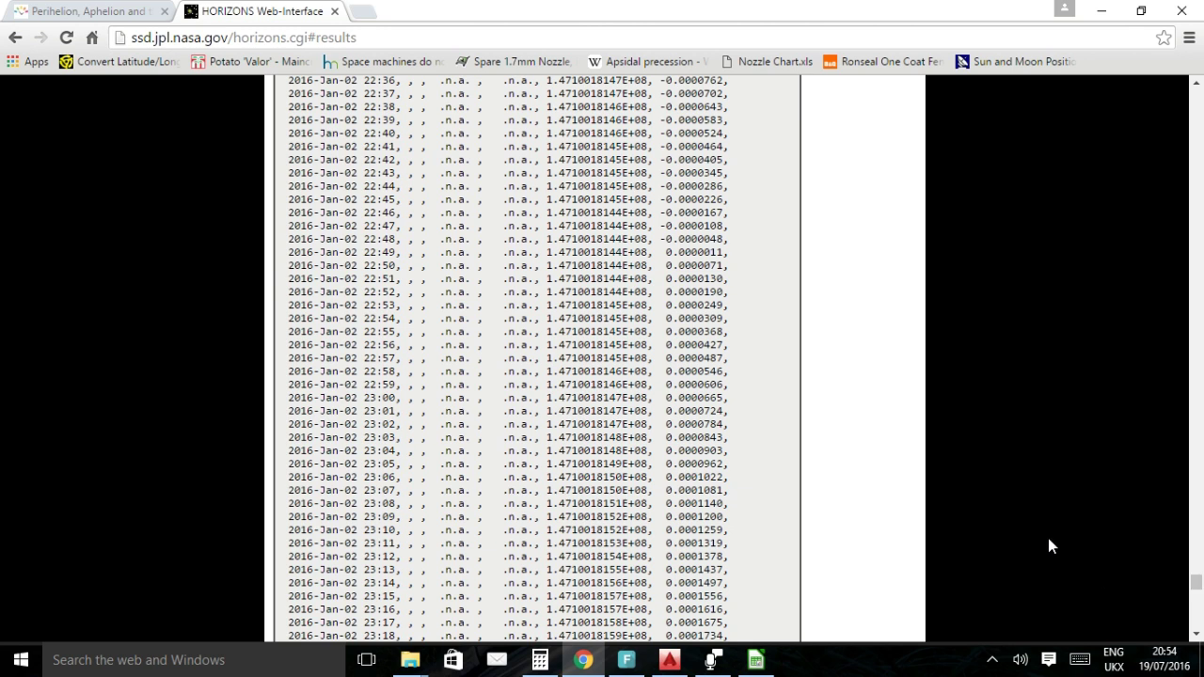
left_click_drag(366, 243, 649, 233)
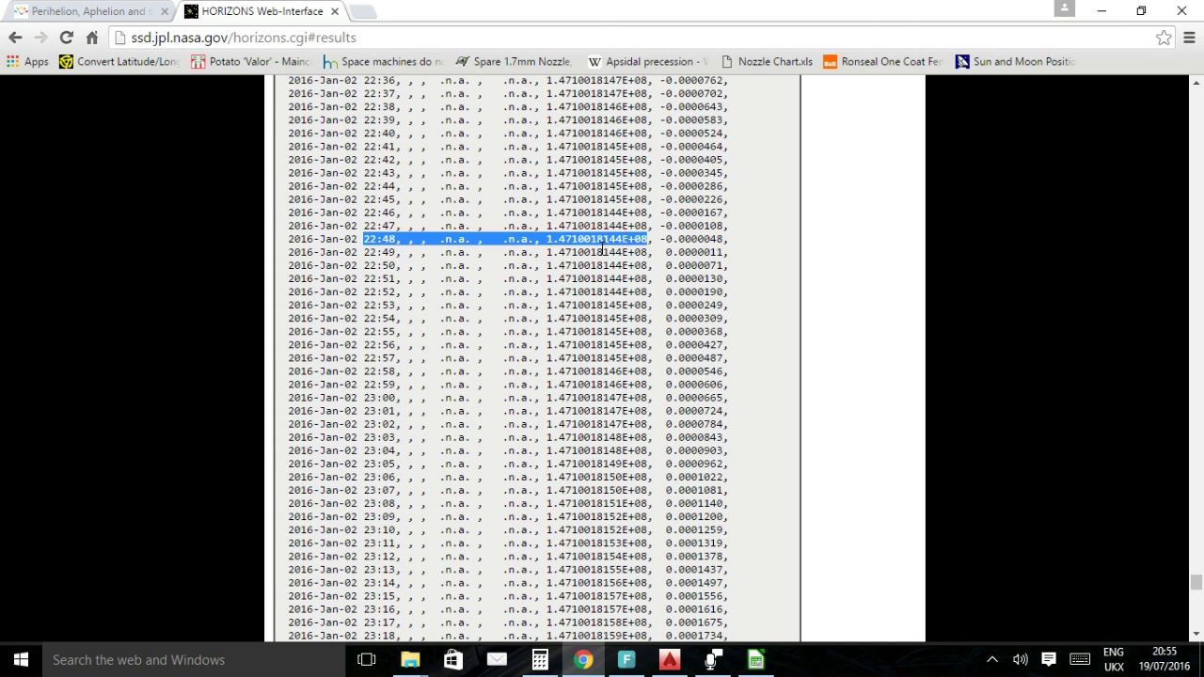
scroll(590, 256, "up", 2)
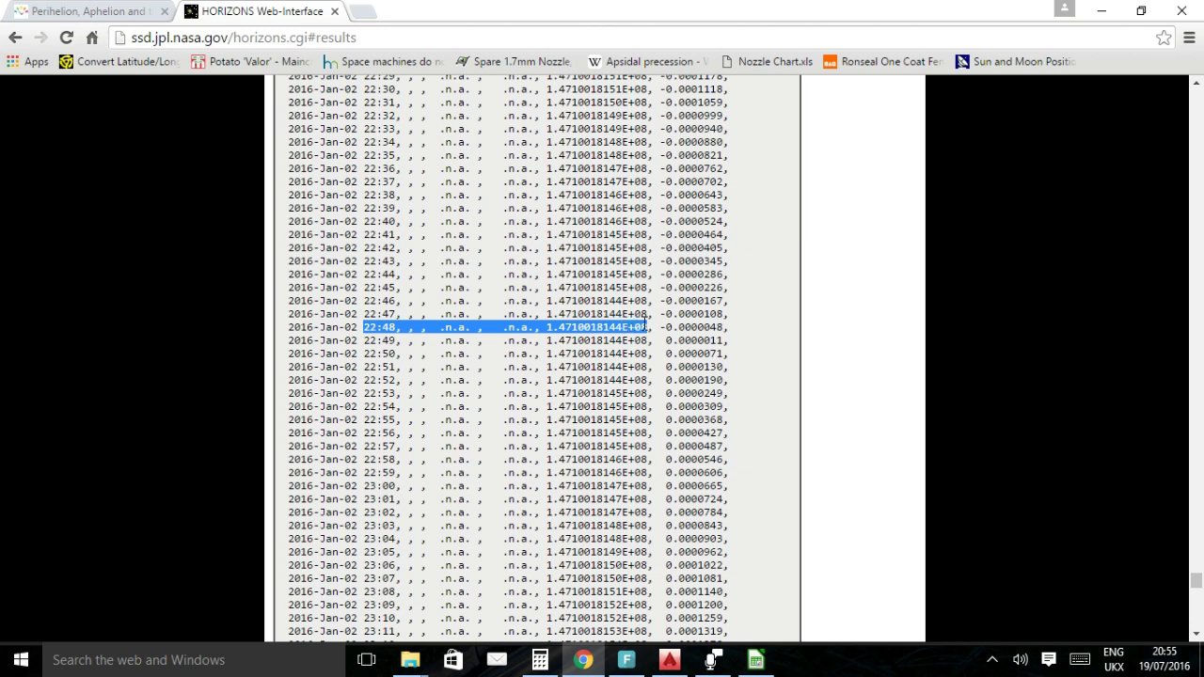
left_click(647, 326)
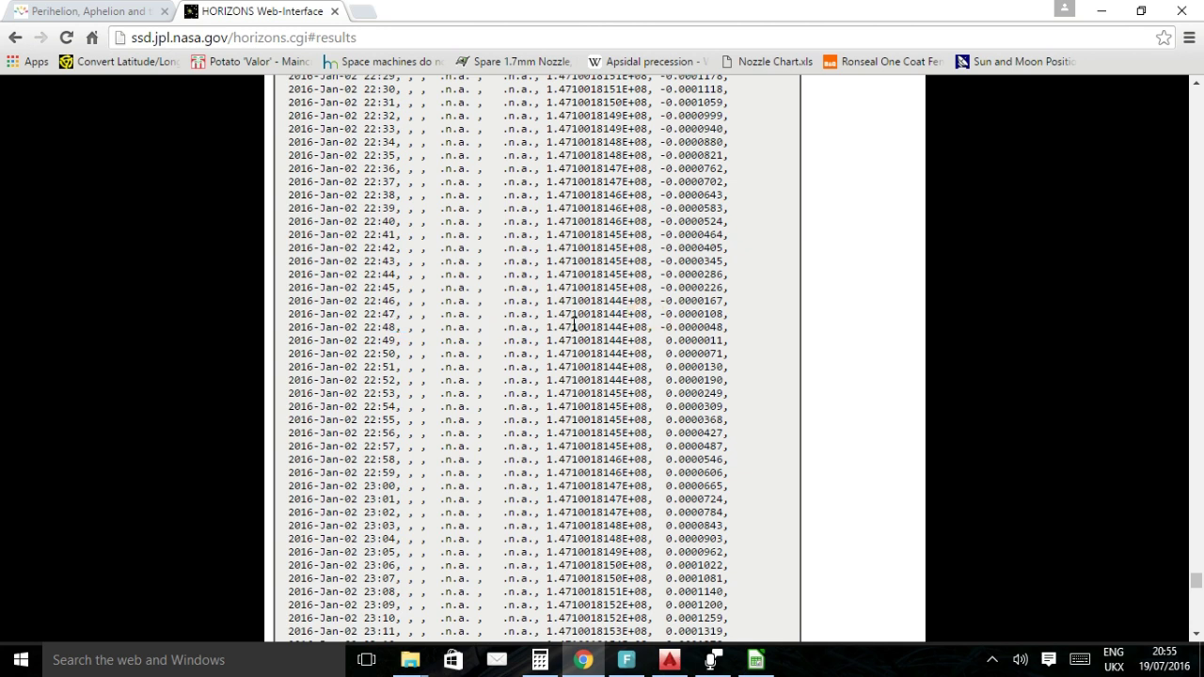
Copy the delta distance 1.4710018144E+08 from the 2016-Jan-02 22:48 row.
left_click_drag(544, 326, 651, 323)
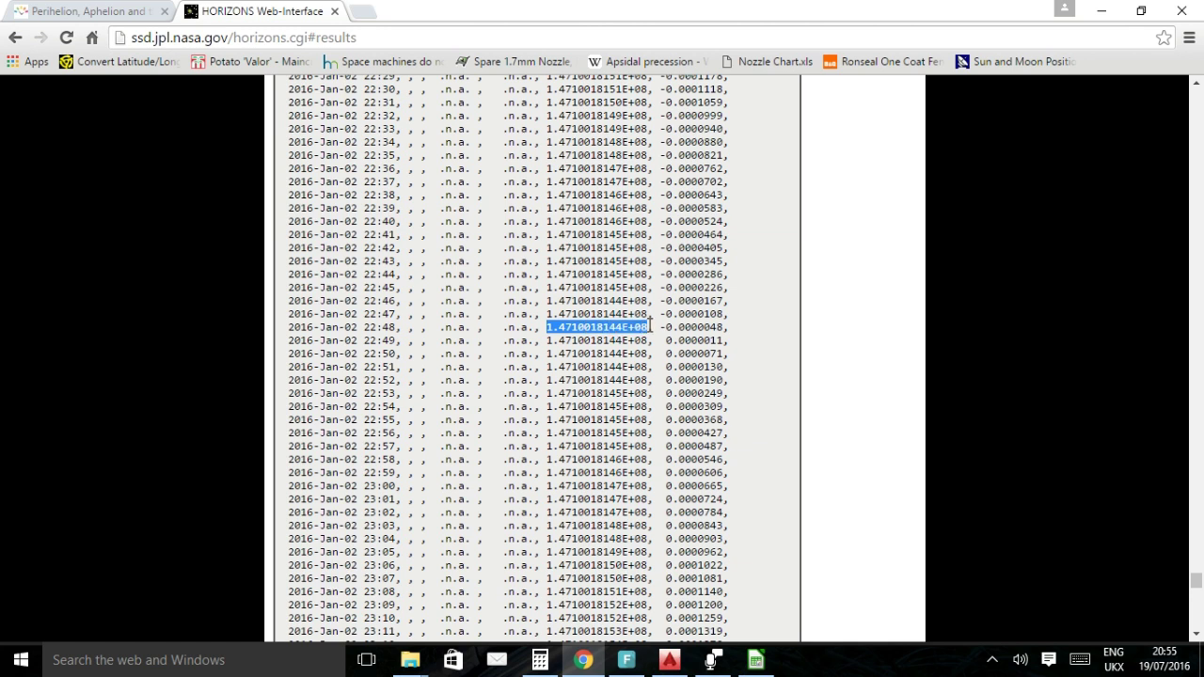
right_click(592, 325)
left_click(624, 340)
Switch to the Earth Orbit Rev E drawing in AutoCAD, inspect the Sun sphere's radius and position, and clear the selection.
left_click(669, 661)
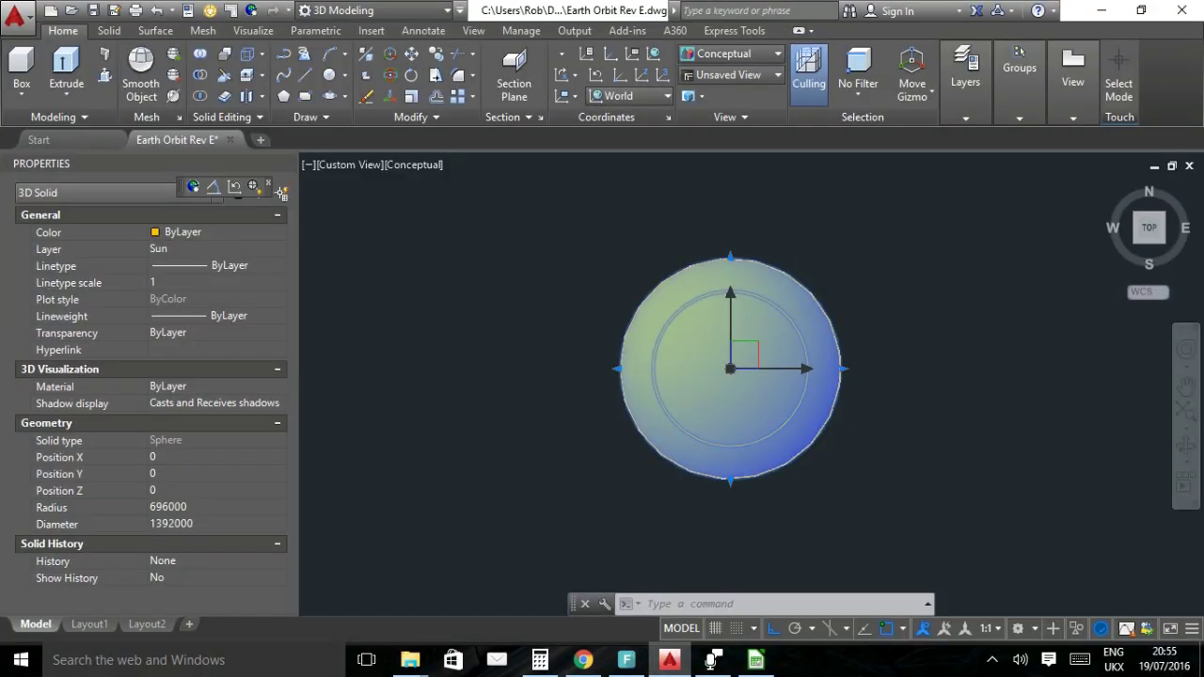
key("Escape")
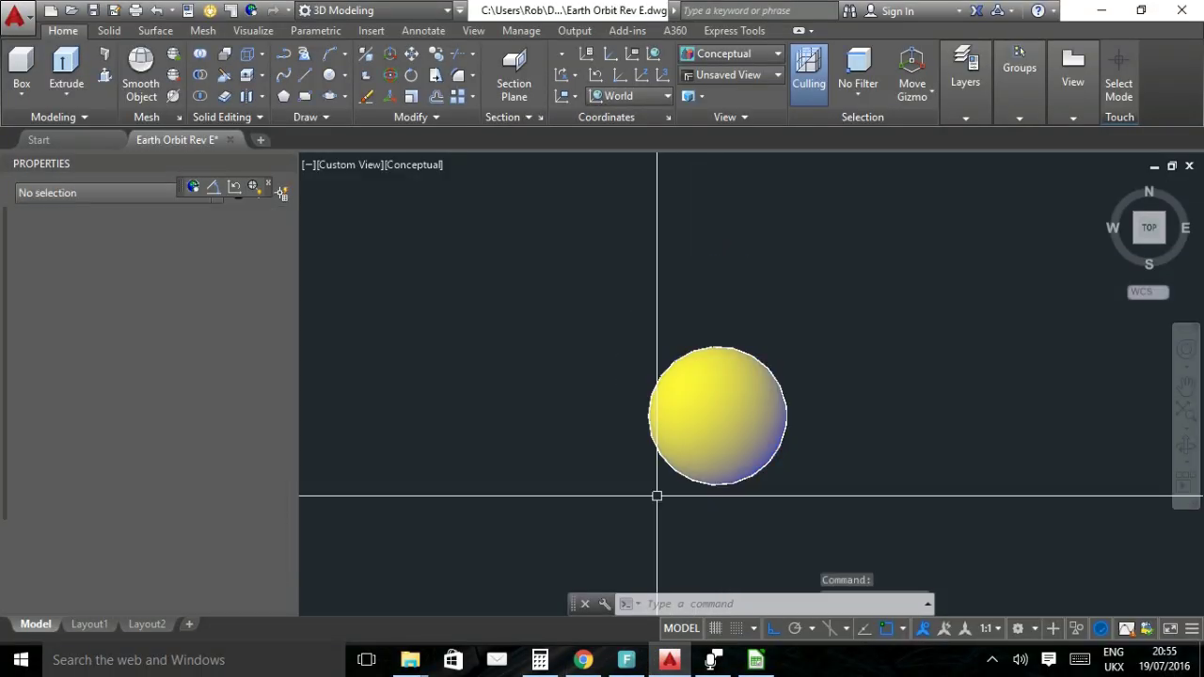
left_click(719, 416)
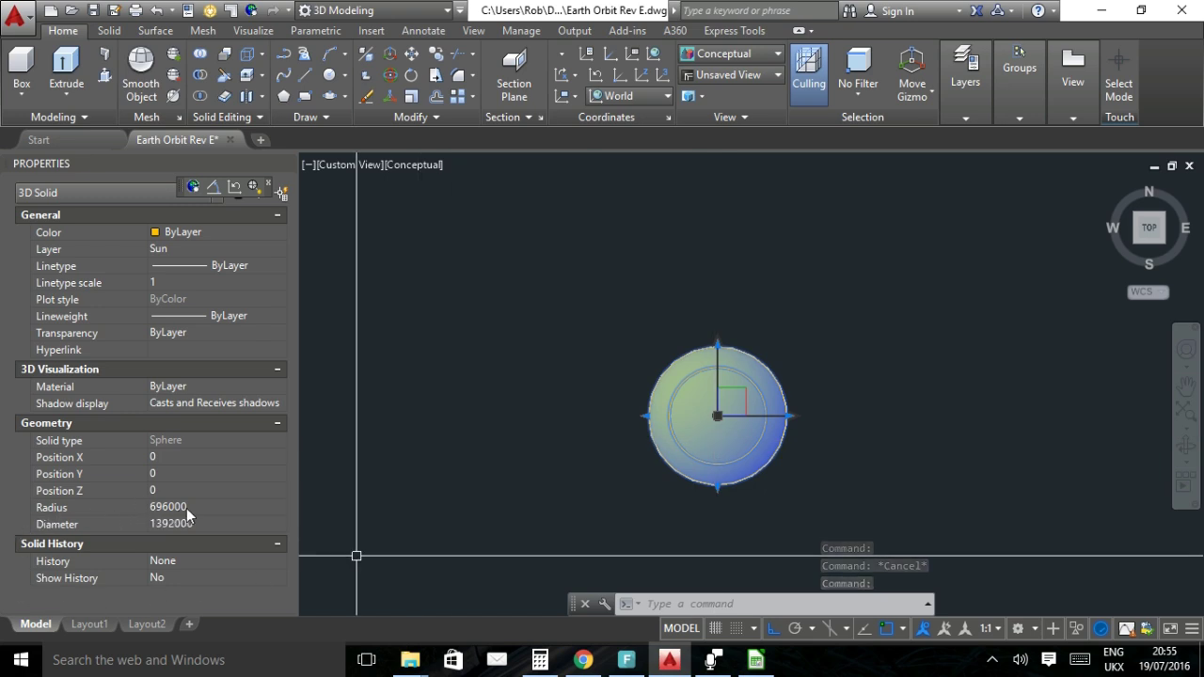
key("Escape")
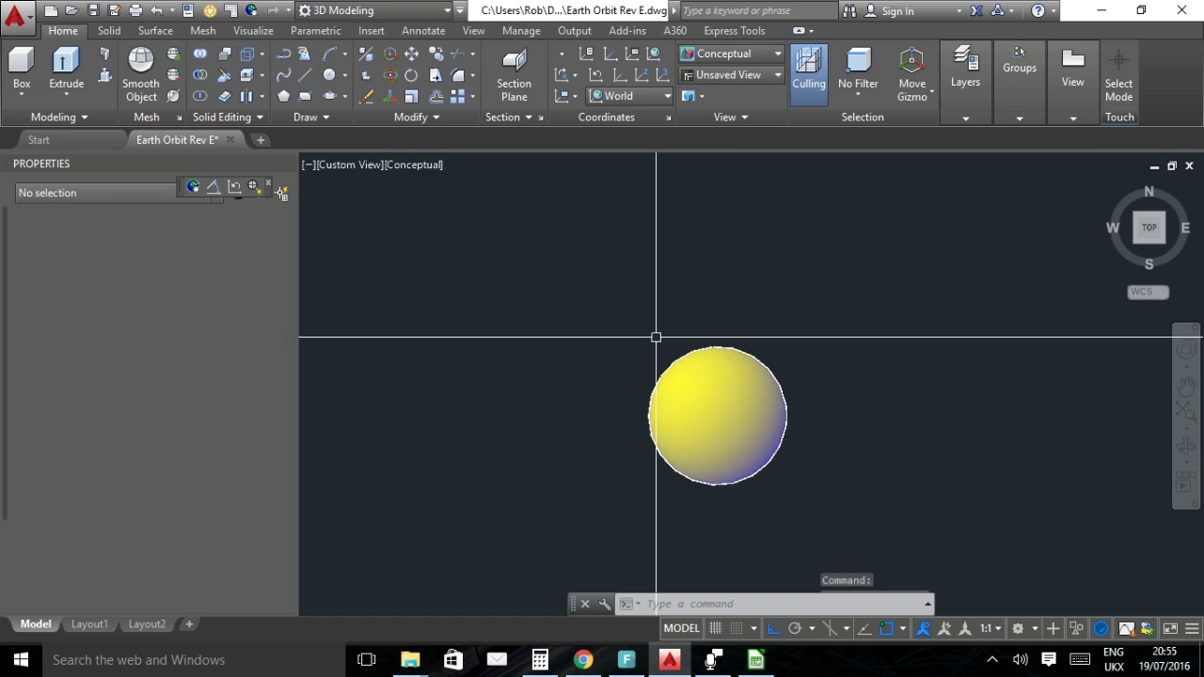
Draw a line from the Sun's centre in the negative X direction with the copied perihelion distance 1.4710018144E+08 as its length.
left_click(307, 77)
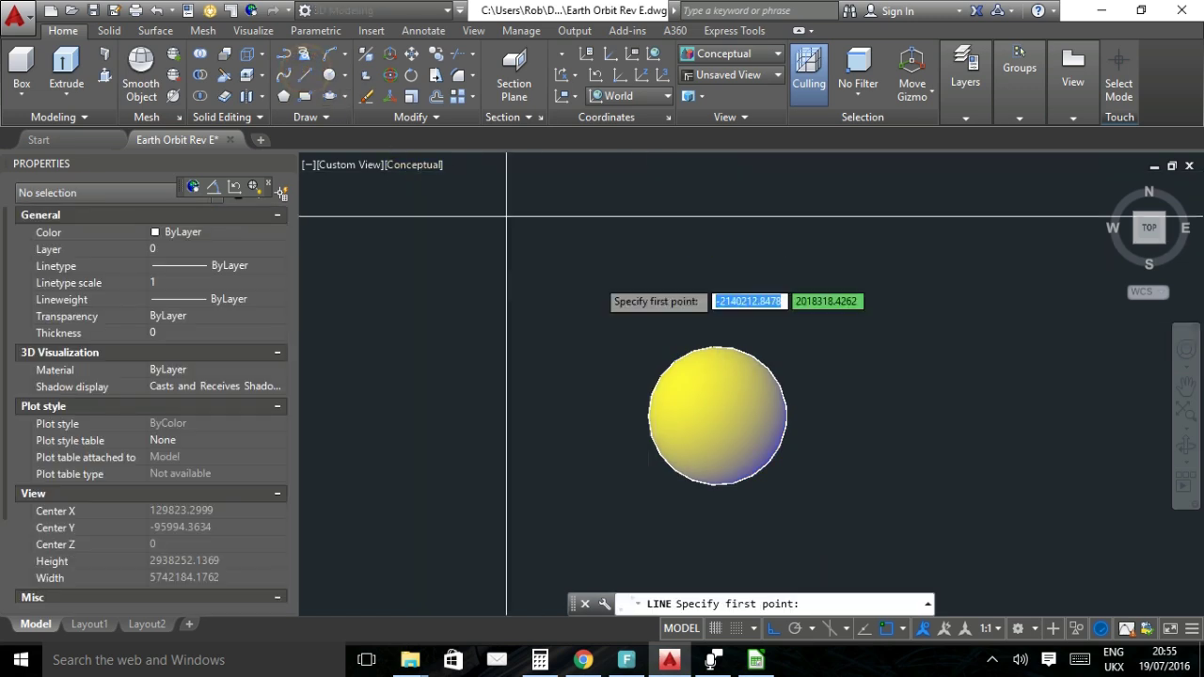
left_click(717, 416)
scroll(508, 433, "down", 5)
left_click_drag(491, 447, 616, 404)
scroll(623, 408, "down", 2)
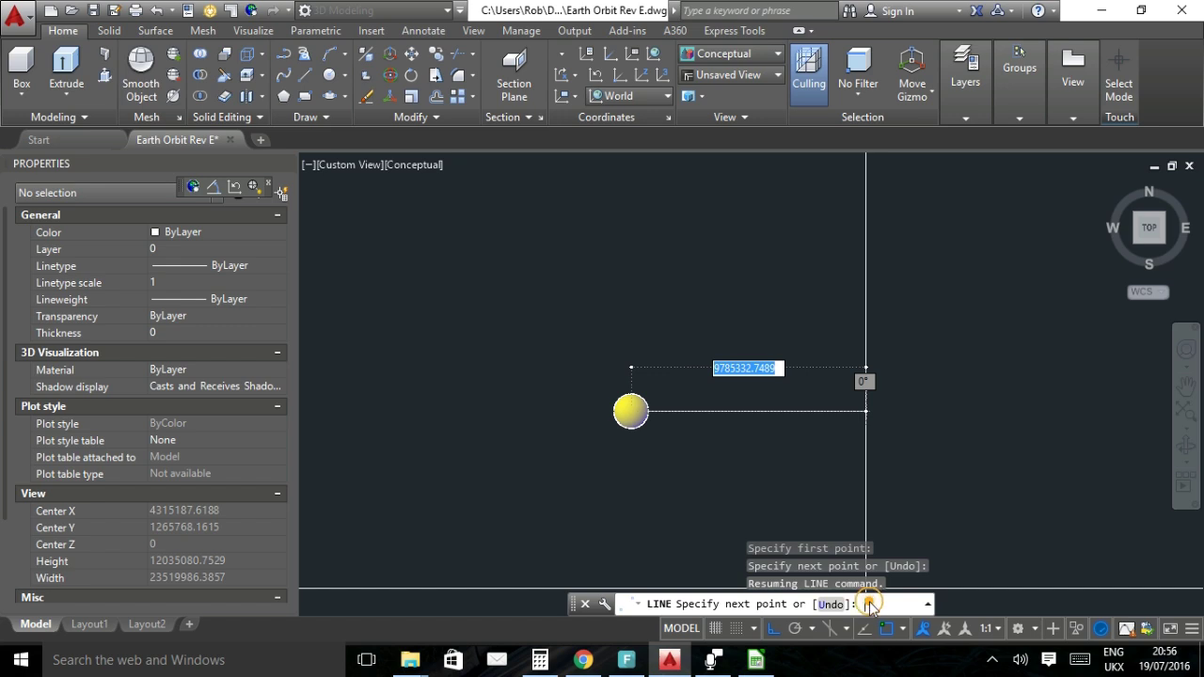
right_click(867, 604)
left_click(765, 530)
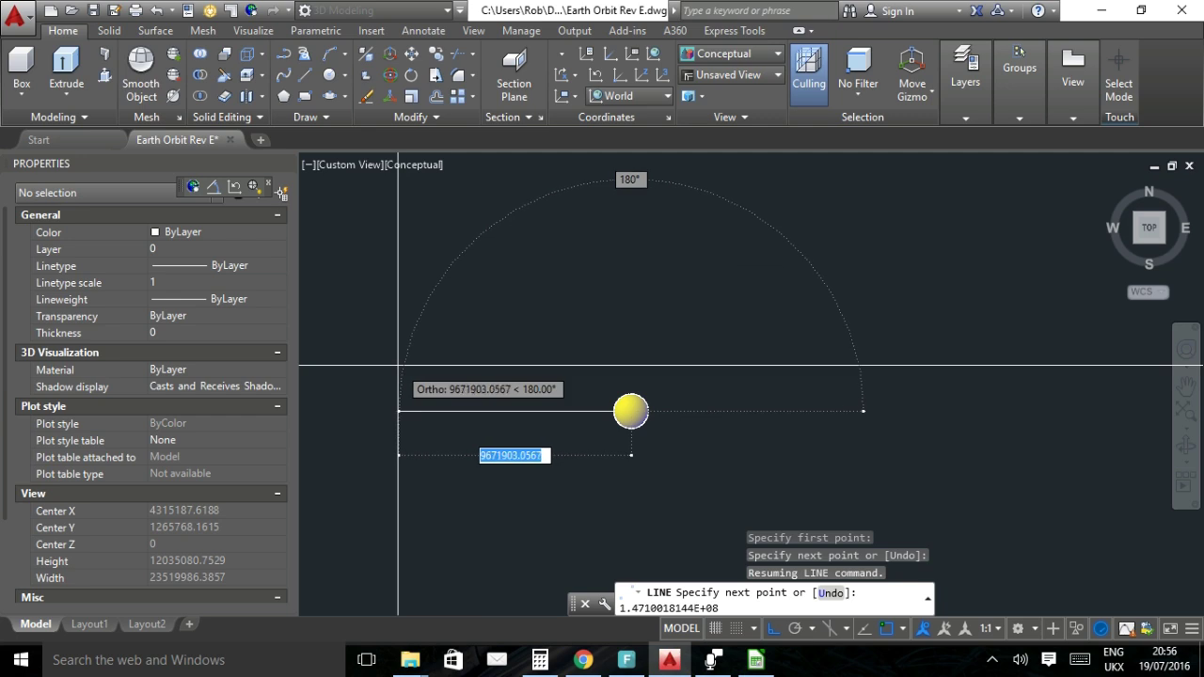
key("Return")
key("Return")
Inspect the perihelion line's length and endpoint, compare it with the HORIZONS distance in Chrome, and clear the selection back in AutoCAD.
scroll(416, 395, "down", 15)
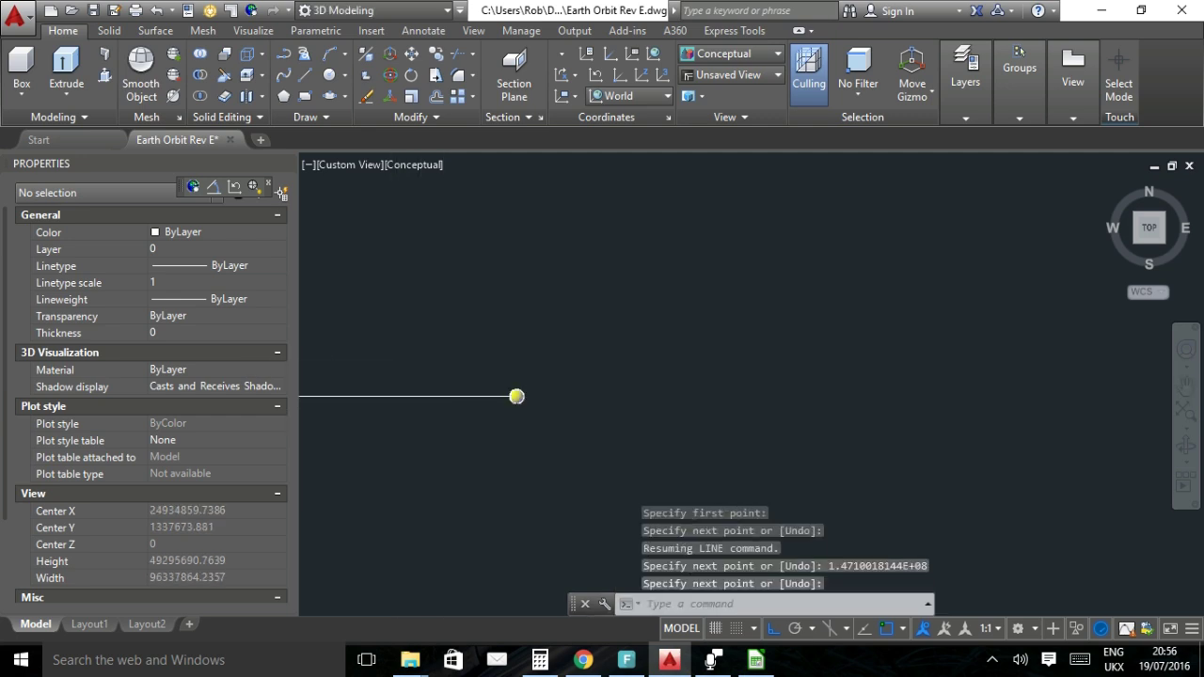
scroll(419, 405, "up", 6)
mouse_move(431, 401)
left_mouse_down()
mouse_move(546, 382)
mouse_move(550, 402)
left_mouse_up()
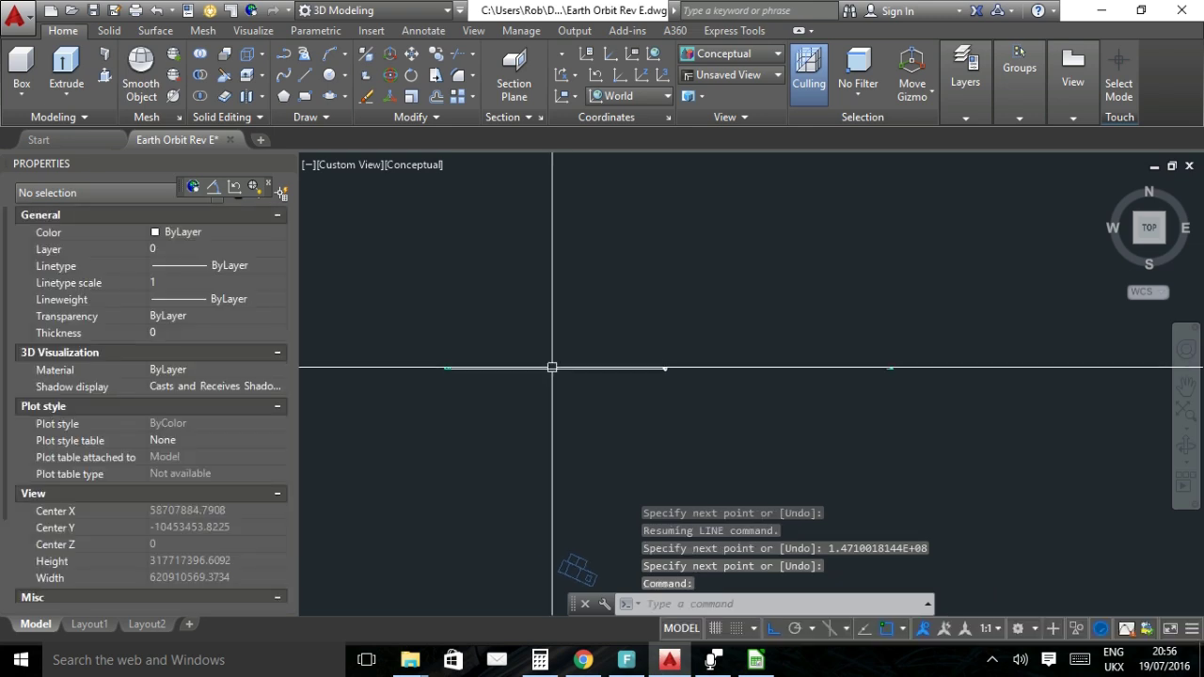
left_click(551, 368)
scroll(567, 392, "up", 3)
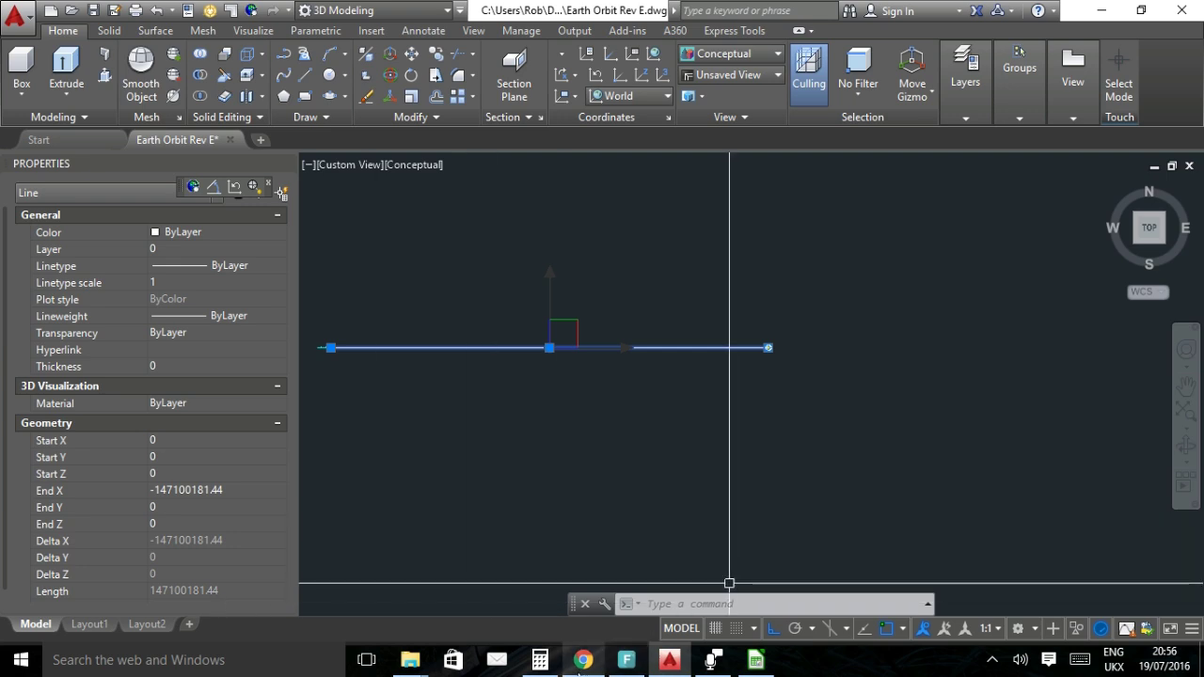
left_click(584, 660)
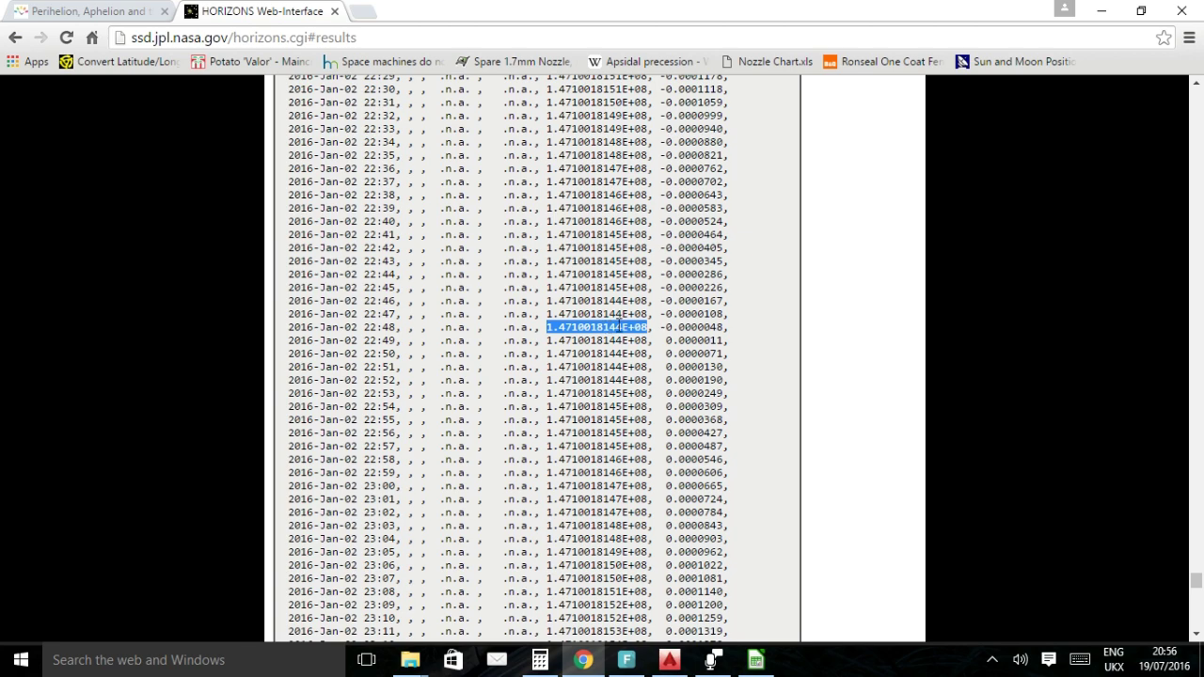
left_click(669, 659)
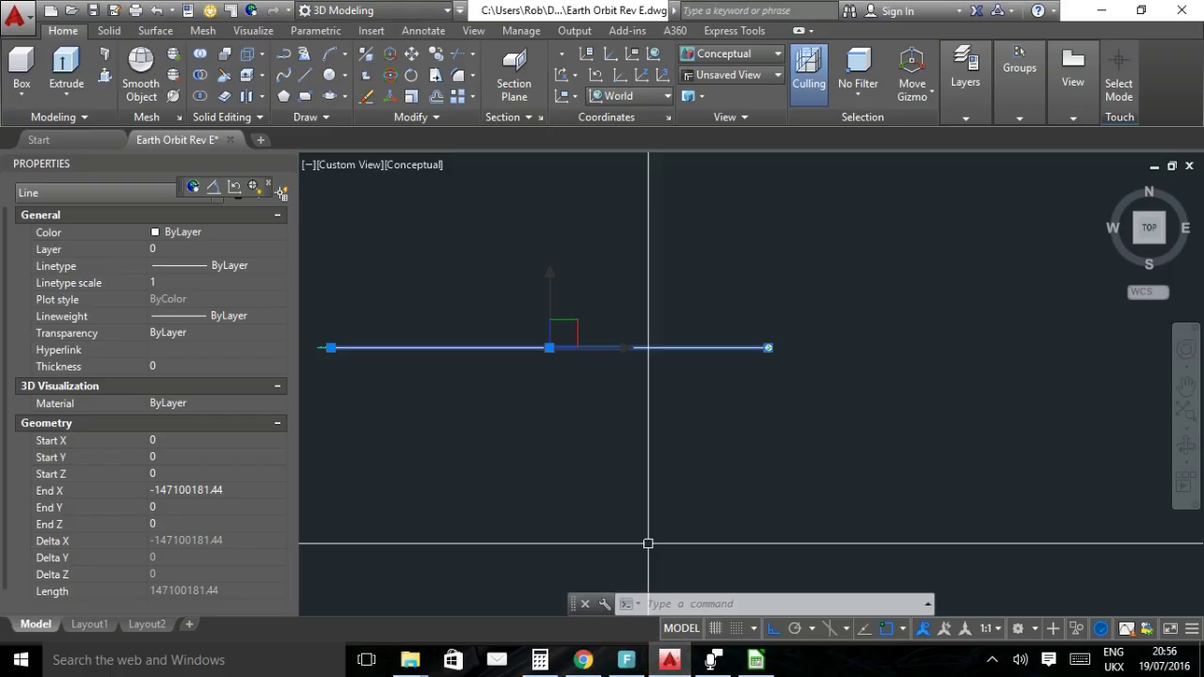
key("Escape")
left_click_drag(678, 371, 446, 481)
scroll(537, 462, "up", 8)
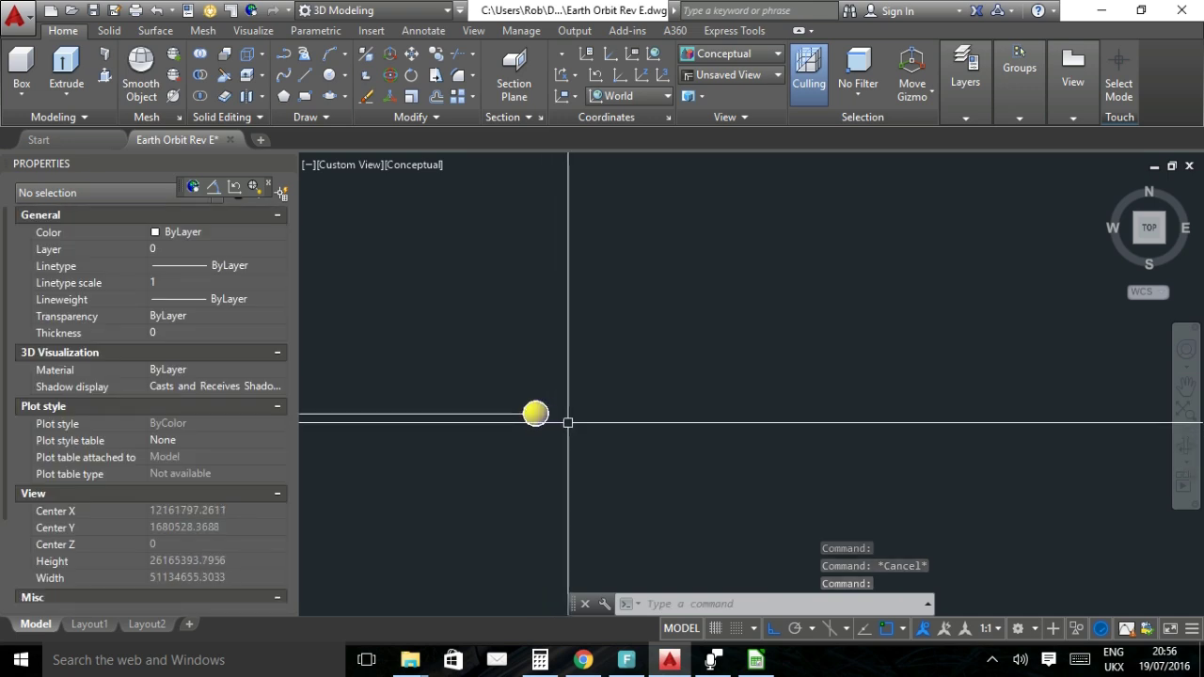
Switch to Chrome, check the 2016 aphelion date in the timeanddate.com table, and return to the HORIZONS settings.
left_click(583, 660)
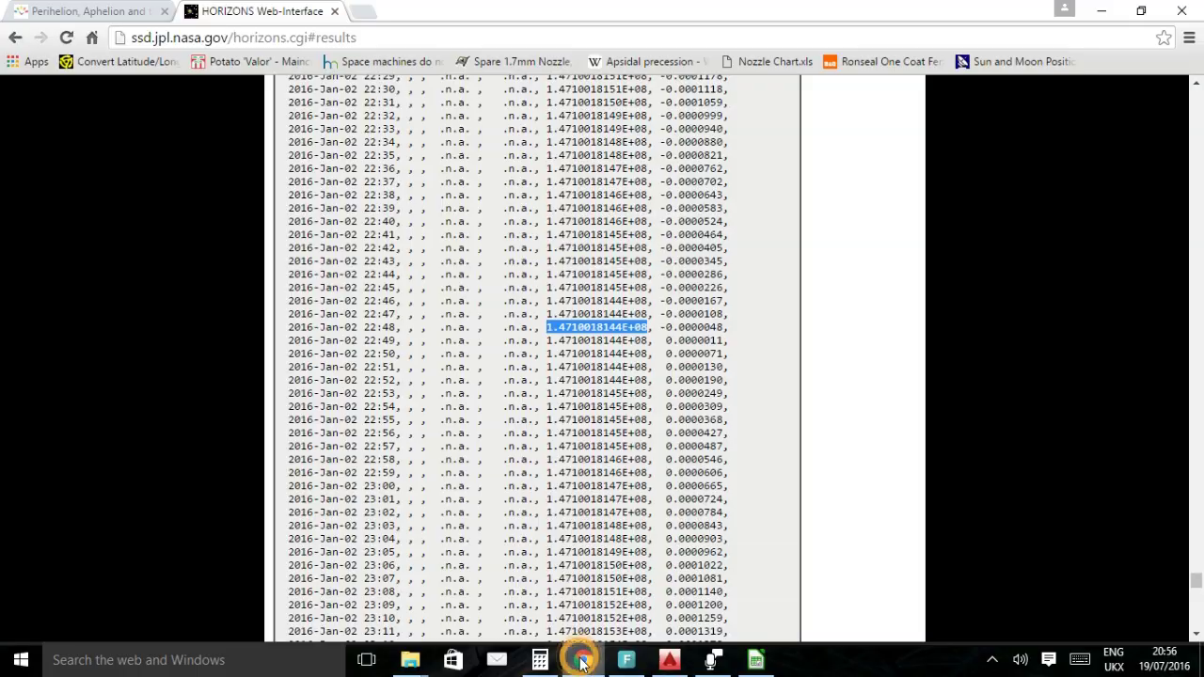
scroll(1107, 257, "up", 5)
left_click_drag(1195, 569, 1201, 76)
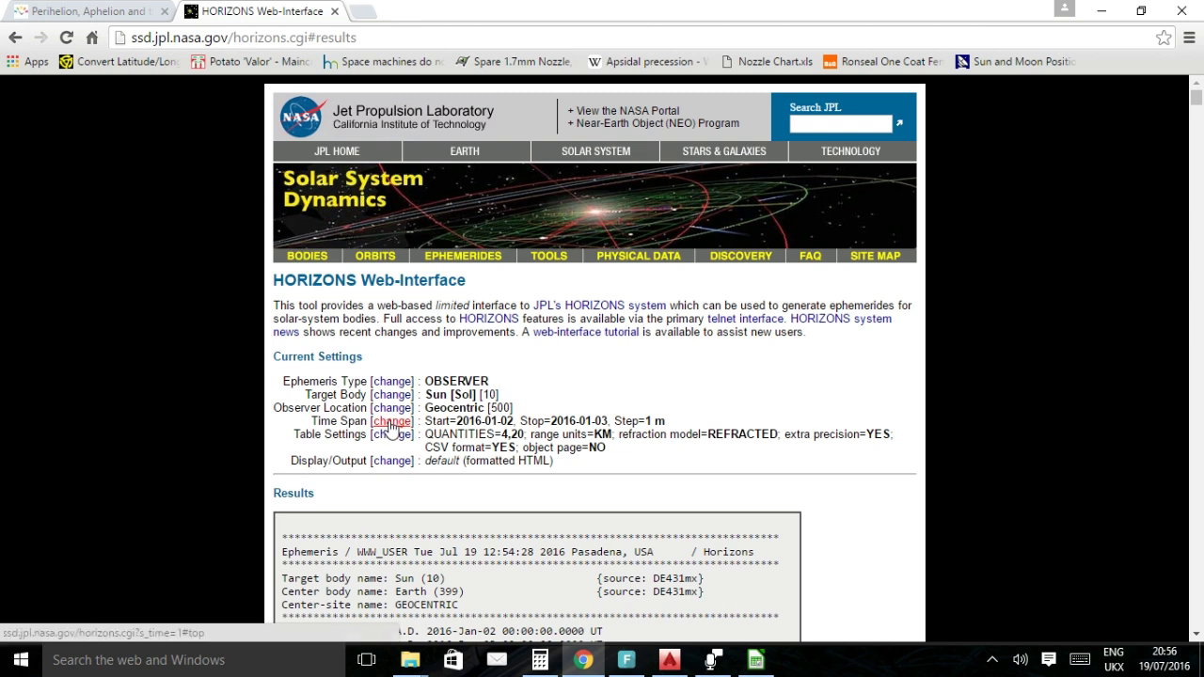
left_click(122, 15)
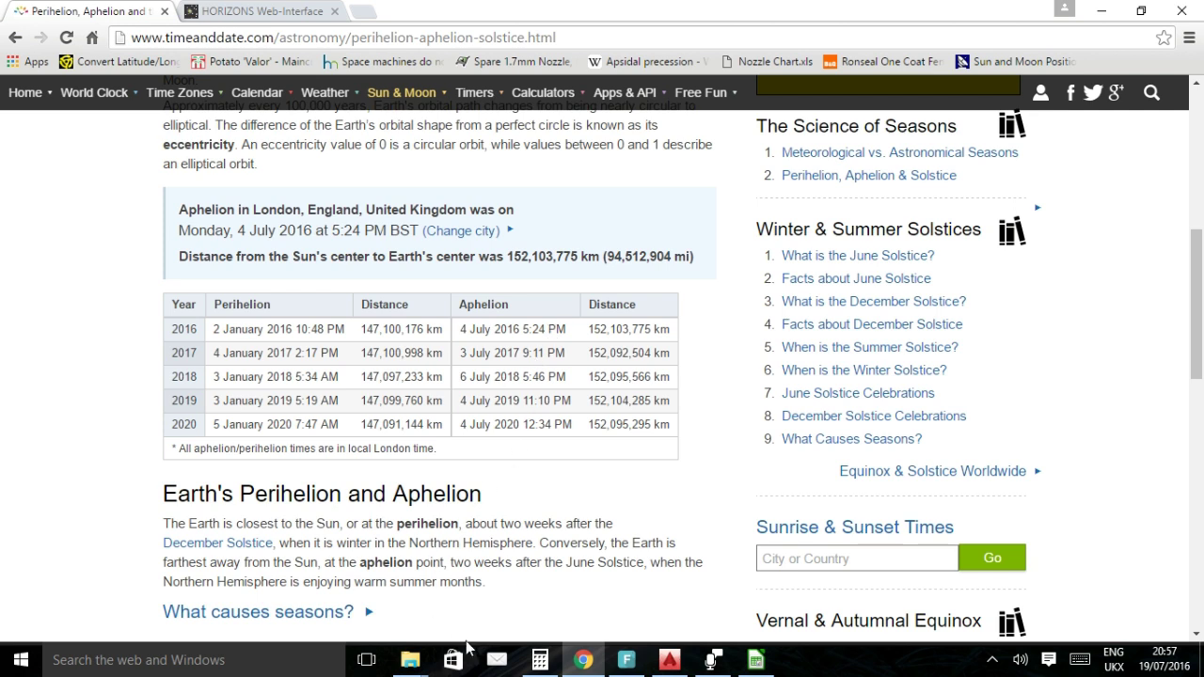
left_click(267, 15)
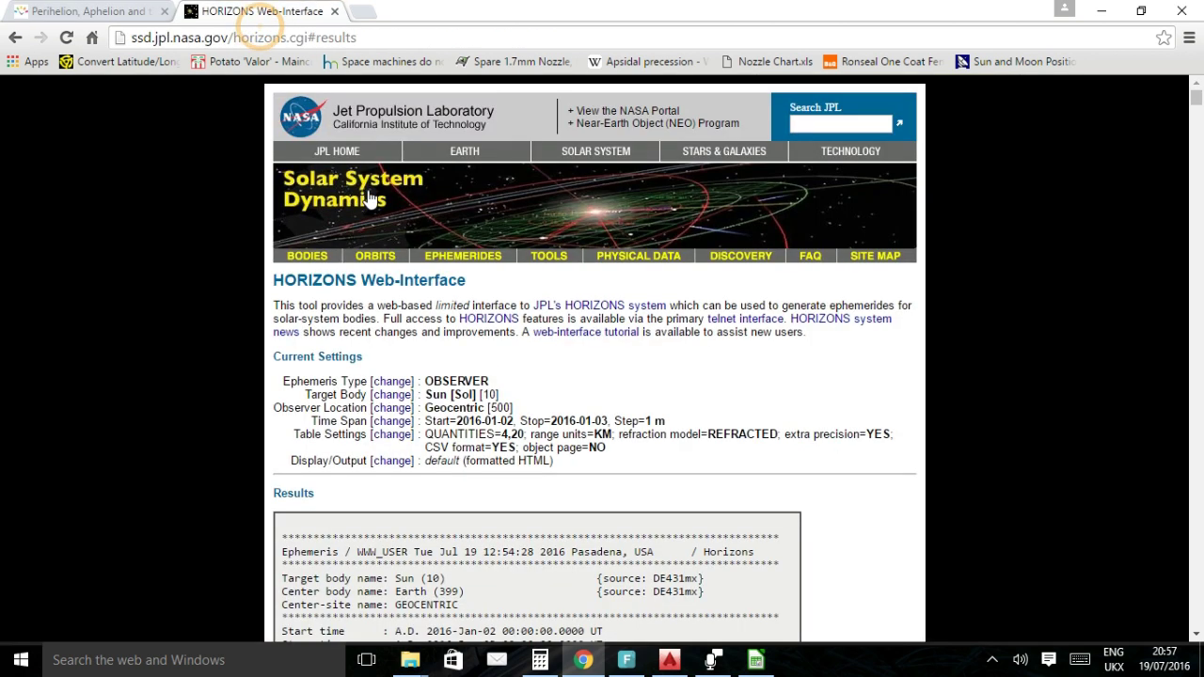
Open the ephemeris time span for editing and set the start time to 2016-07-04.
left_click(385, 421)
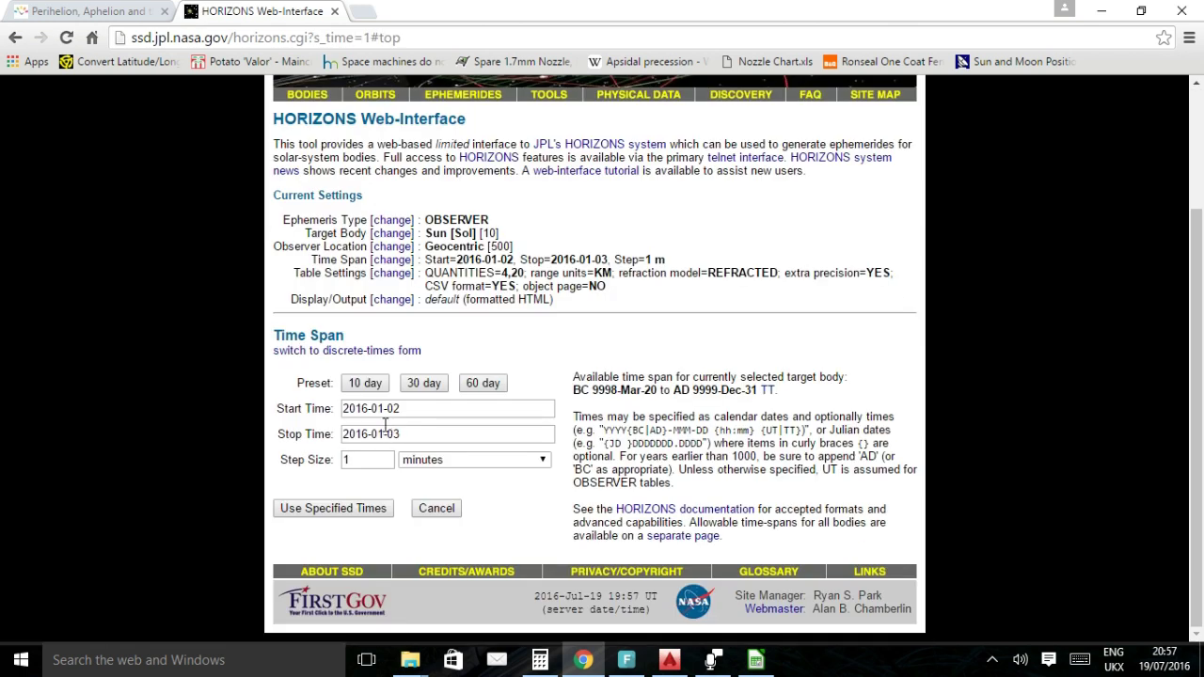
left_click_drag(381, 408, 401, 406)
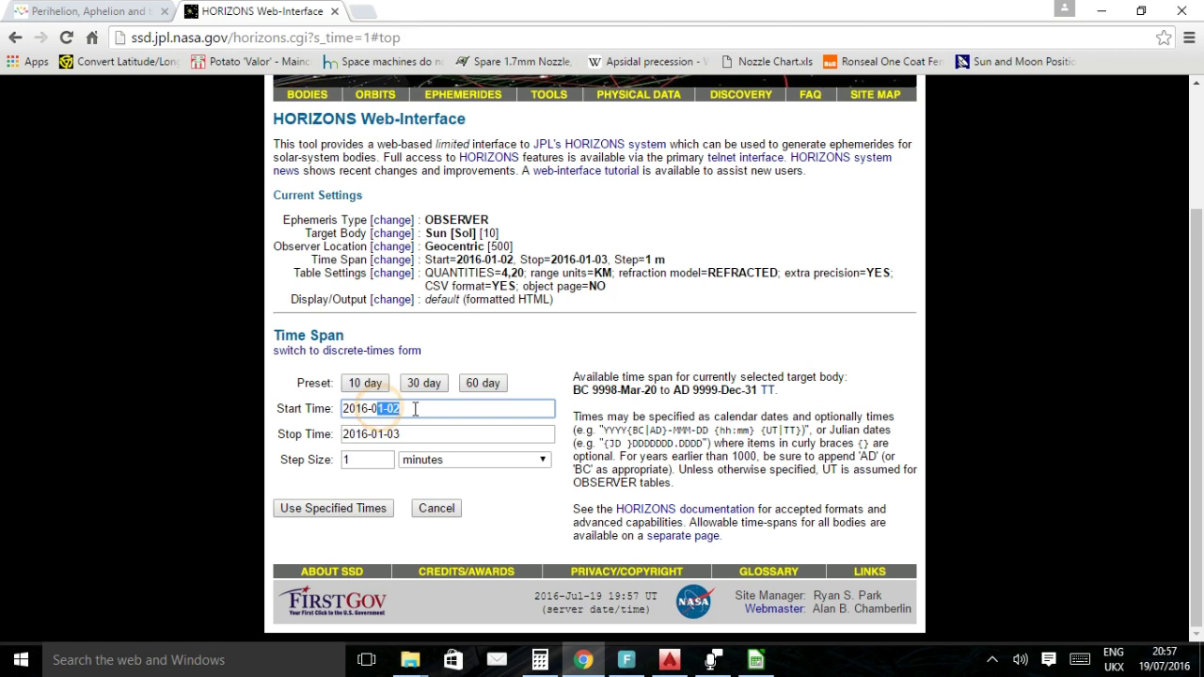
key("BackSpace")
type("7-")
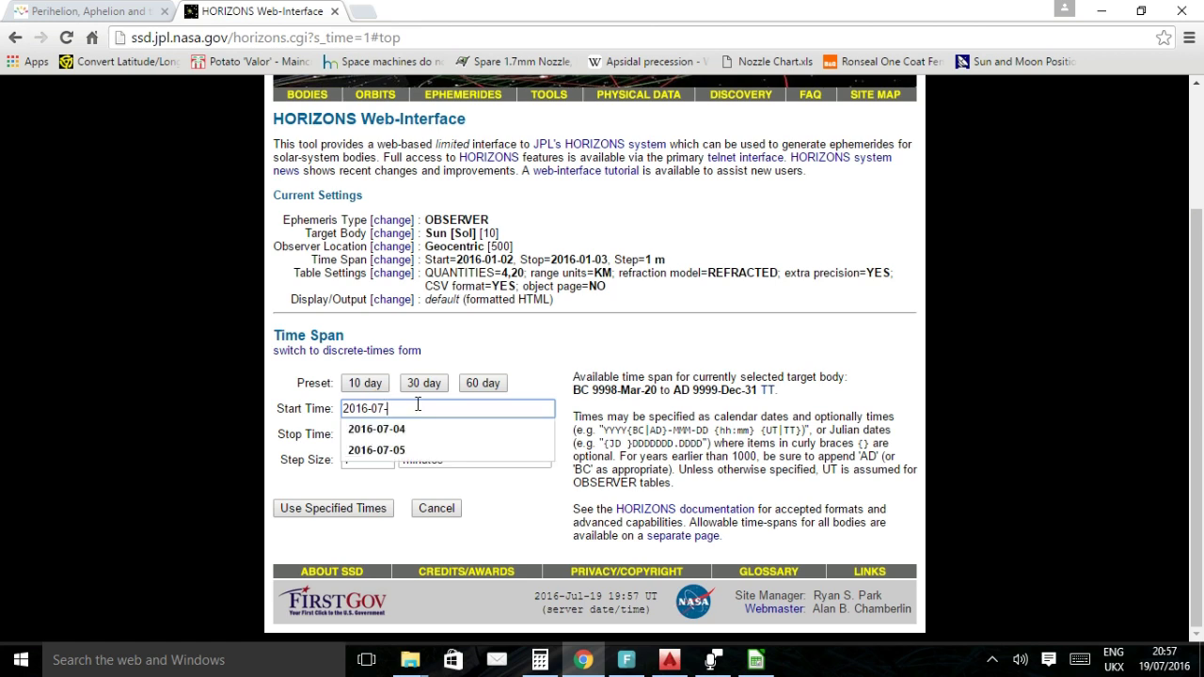
type("04")
left_click(407, 428)
Set the stop time to 2016-07-05 and apply the time span, keeping the 1-minute step size.
left_click(412, 433)
key("BackSpace")
key("BackSpace")
key("BackSpace")
key("BackSpace")
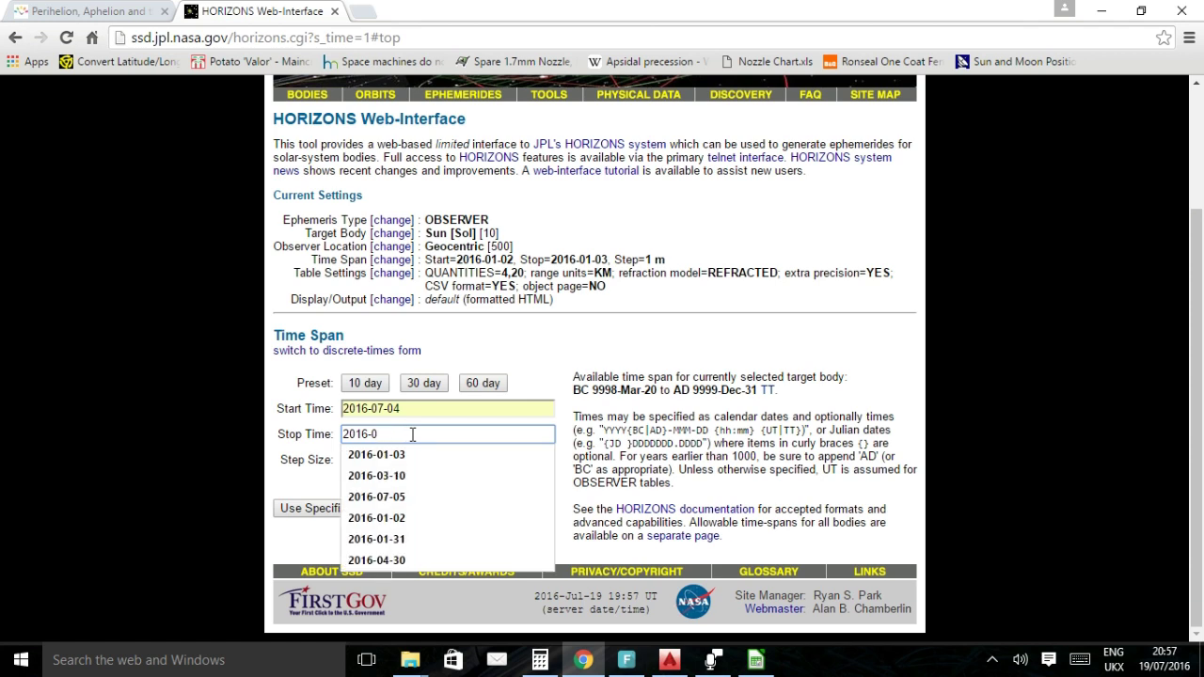
type("7-05")
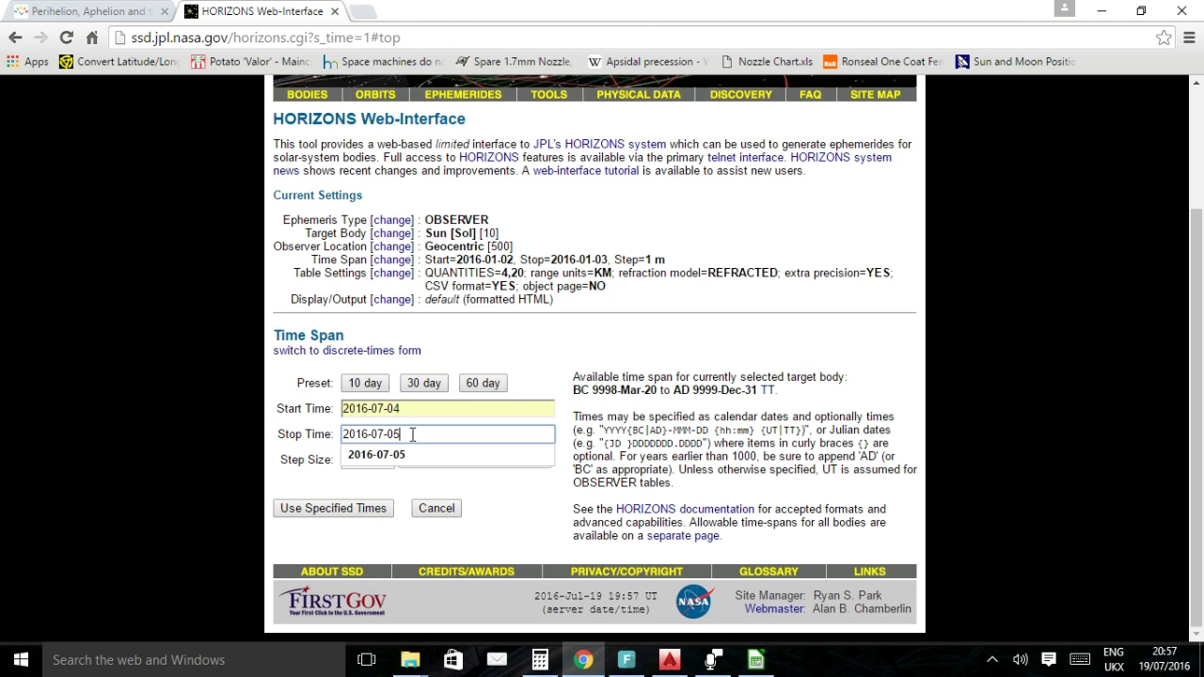
left_click(409, 454)
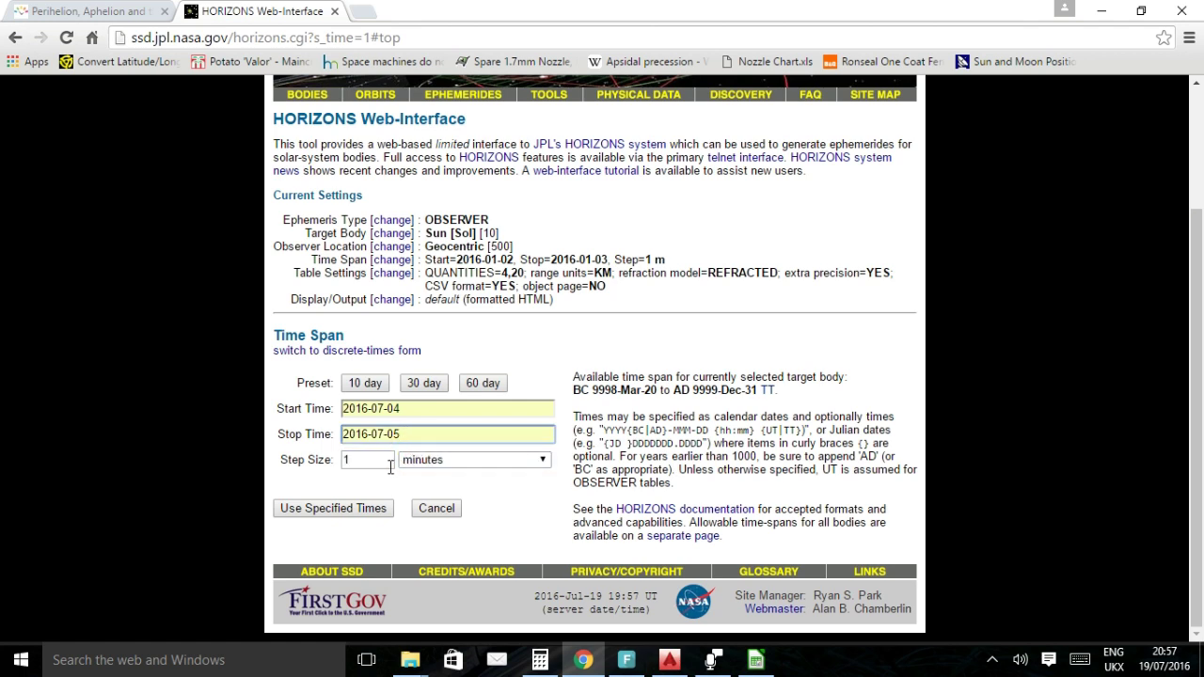
left_click(343, 515)
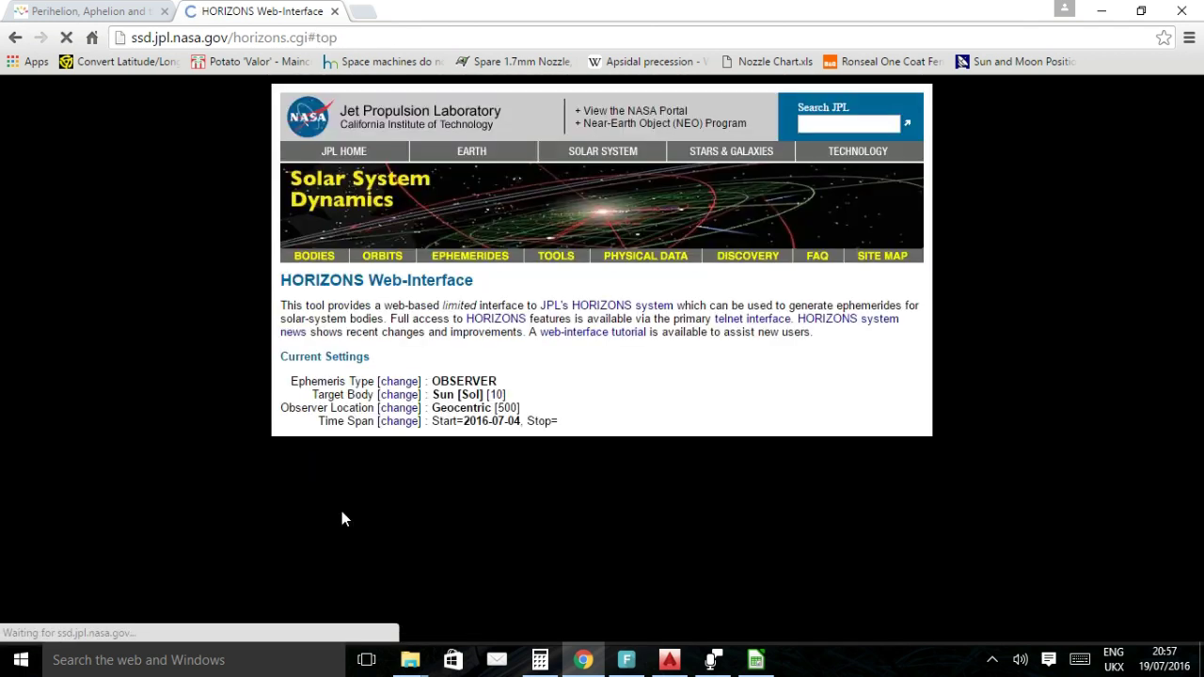
Generate the Sun ephemeris and examine the distances around the maximum on 2016-Jul-04, highlighting the 16:24 entry.
left_click(353, 497)
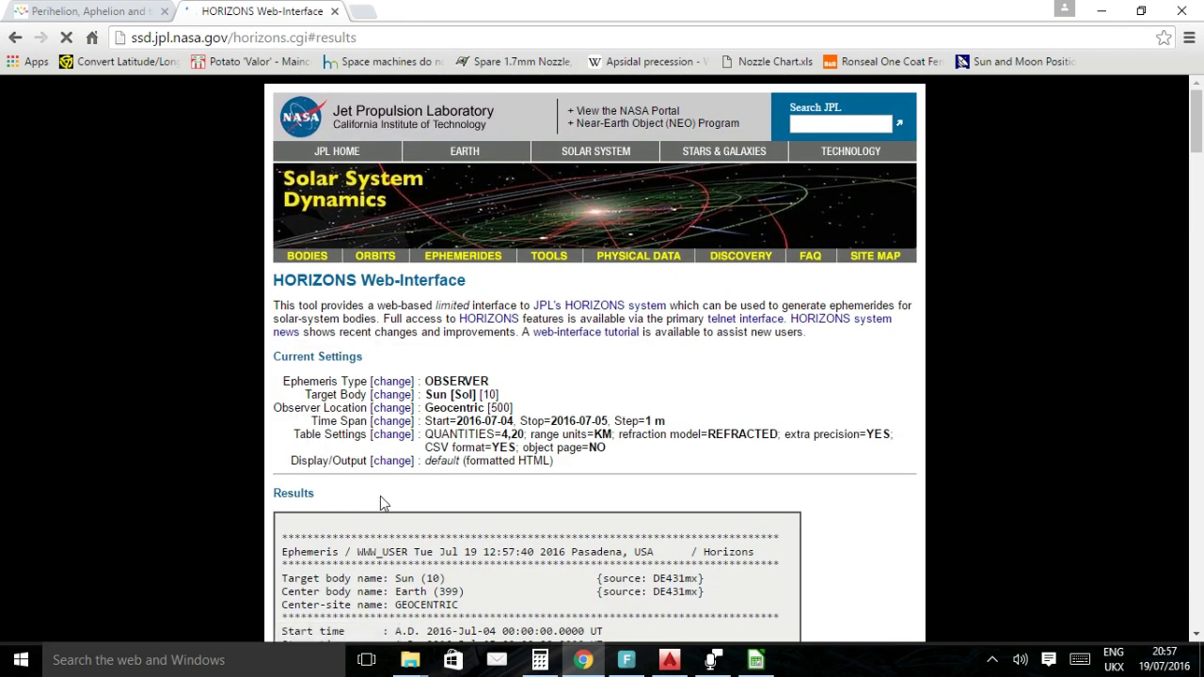
scroll(508, 461, "down", 9)
scroll(508, 442, "down", 10)
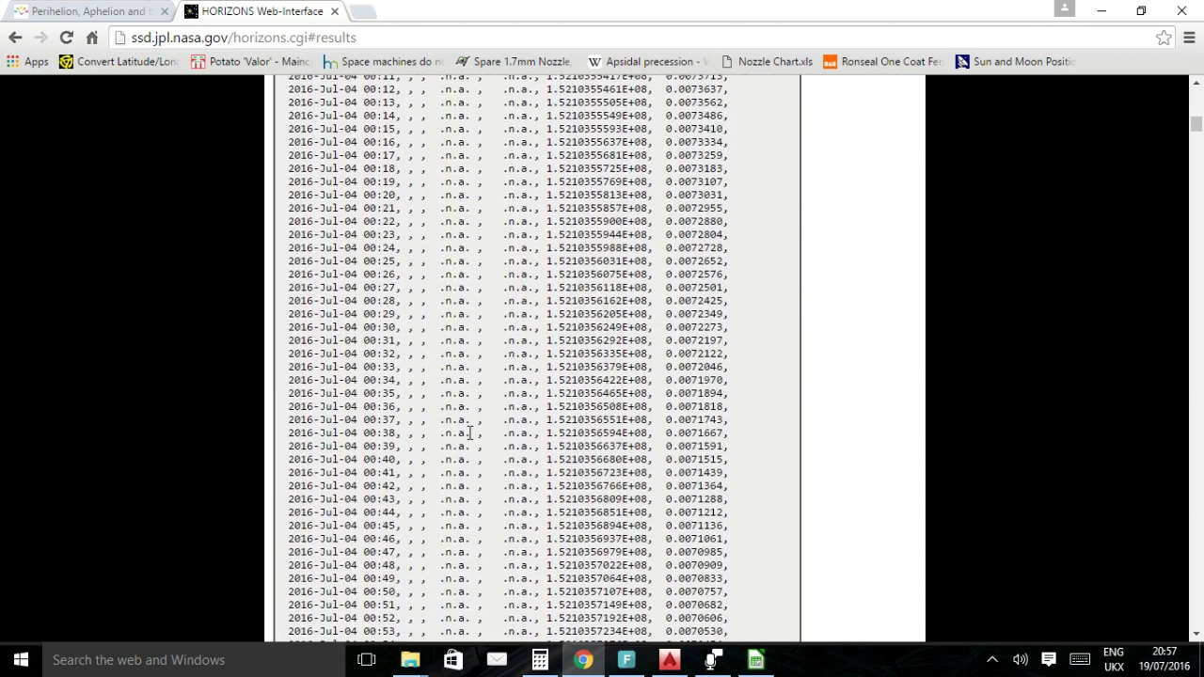
scroll(464, 428, "down", 17)
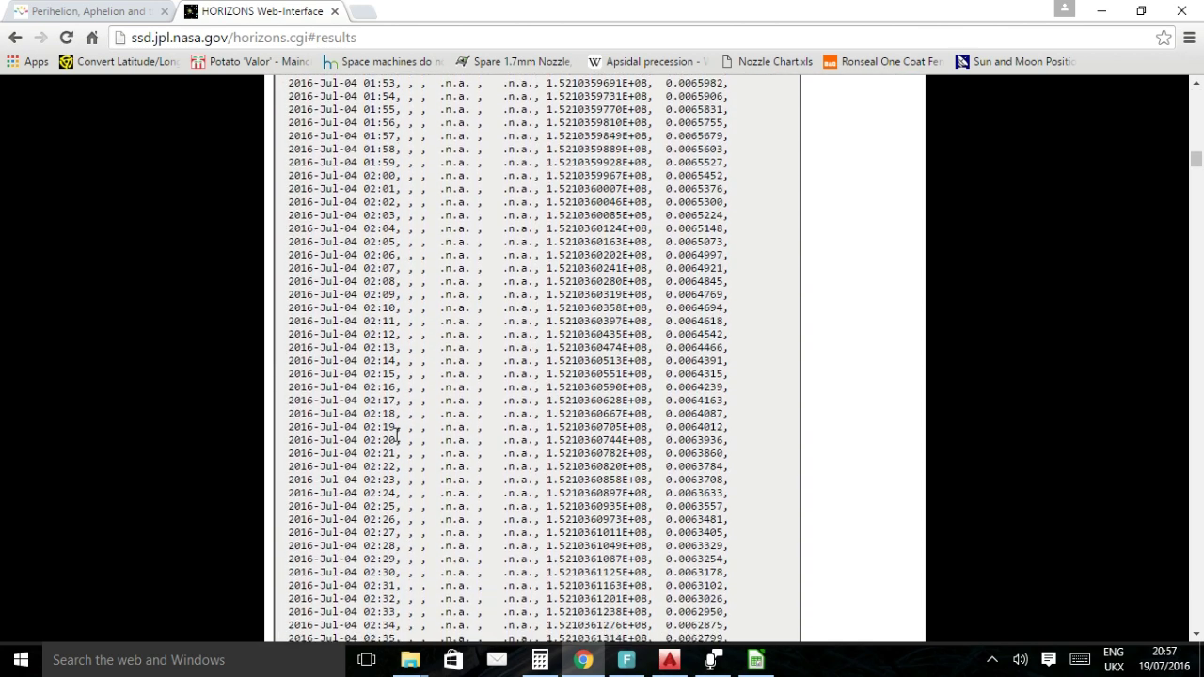
left_click_drag(1193, 184, 1157, 450)
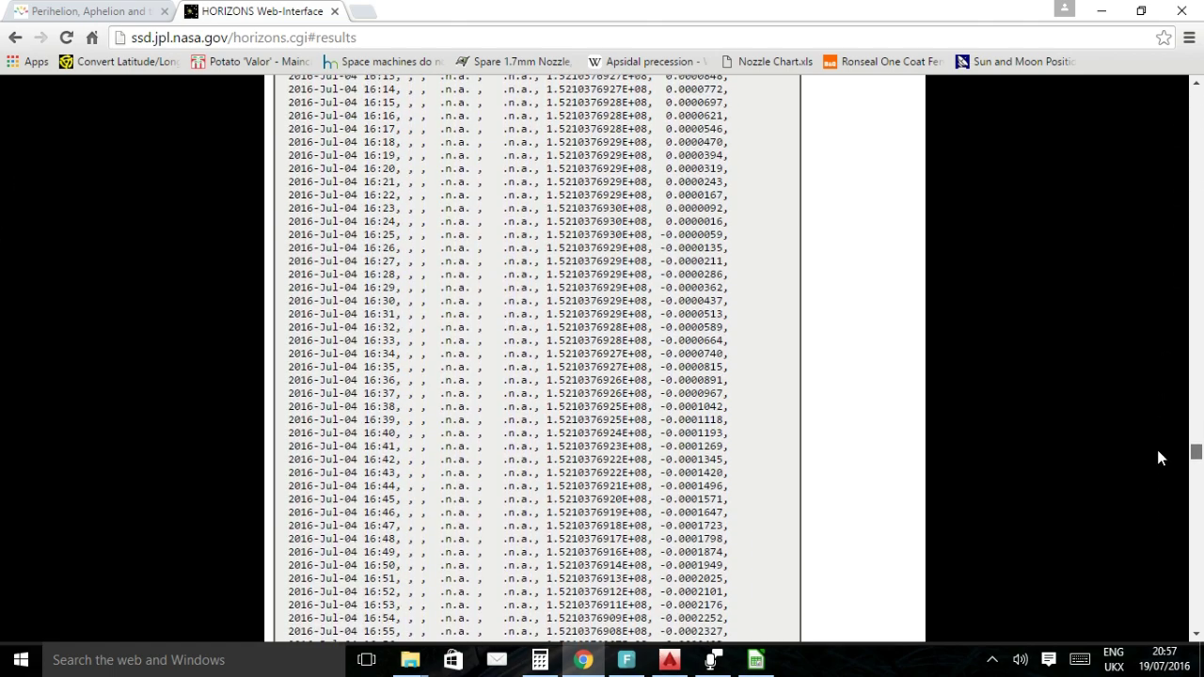
left_click_drag(365, 221, 651, 220)
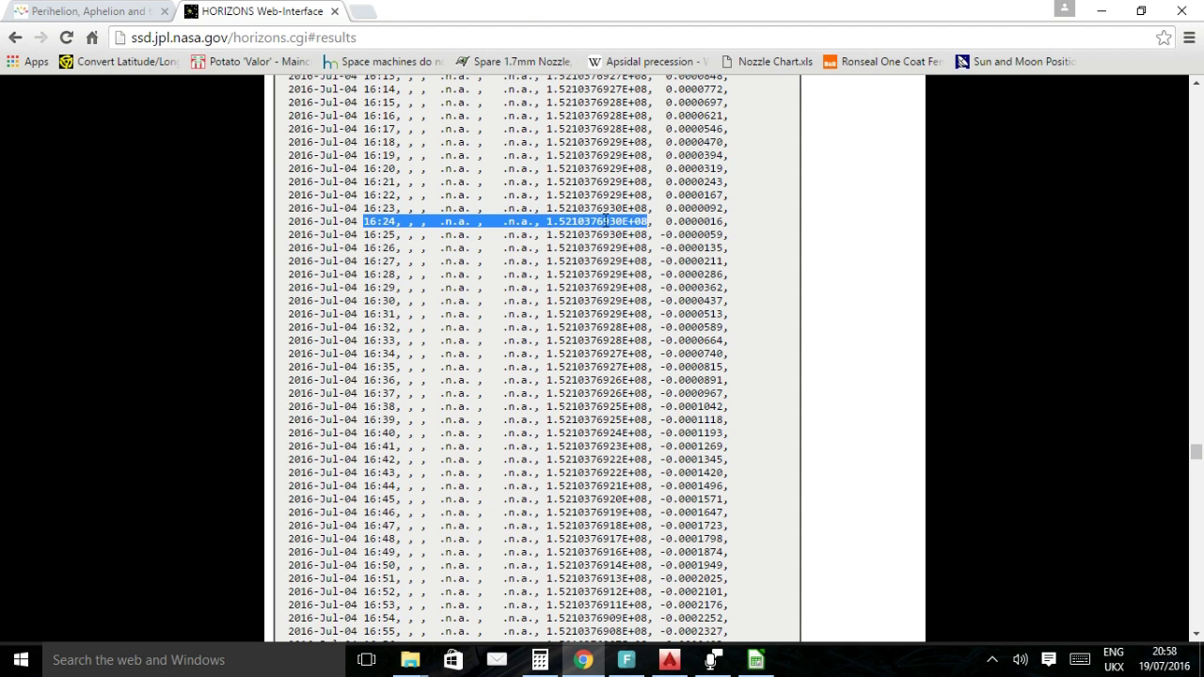
scroll(606, 221, "up", 2)
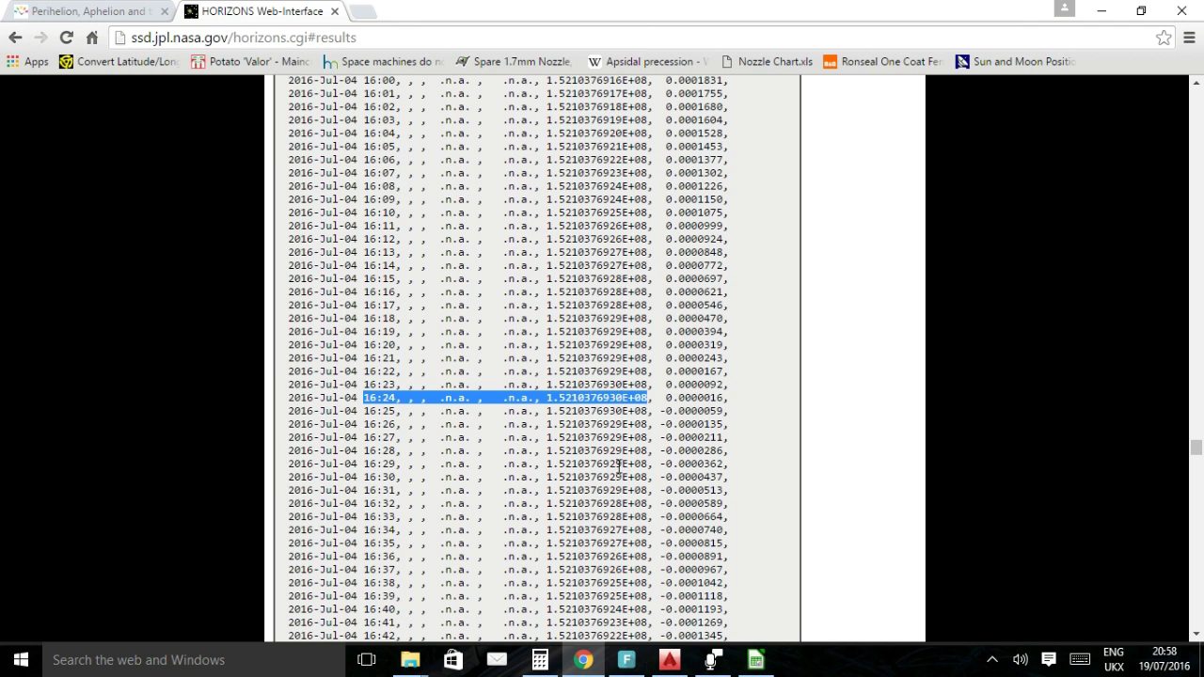
Copy the delta distance 1.5210376930E+08 from the 2016-Jul-04 16:24 row.
left_click(622, 393)
left_click_drag(545, 396, 645, 392)
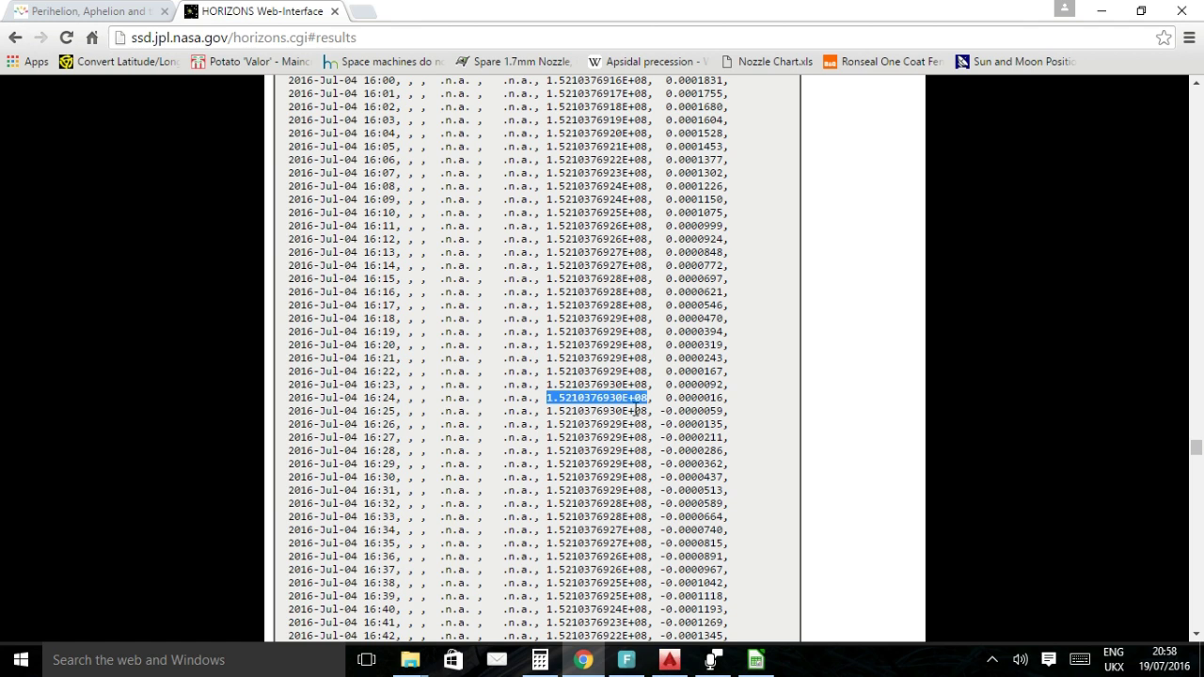
right_click(607, 397)
left_click(626, 410)
Switch to AutoCAD and draw a line from the Sun's centre in the positive X direction with length 1.5210376930E+08.
left_click(669, 660)
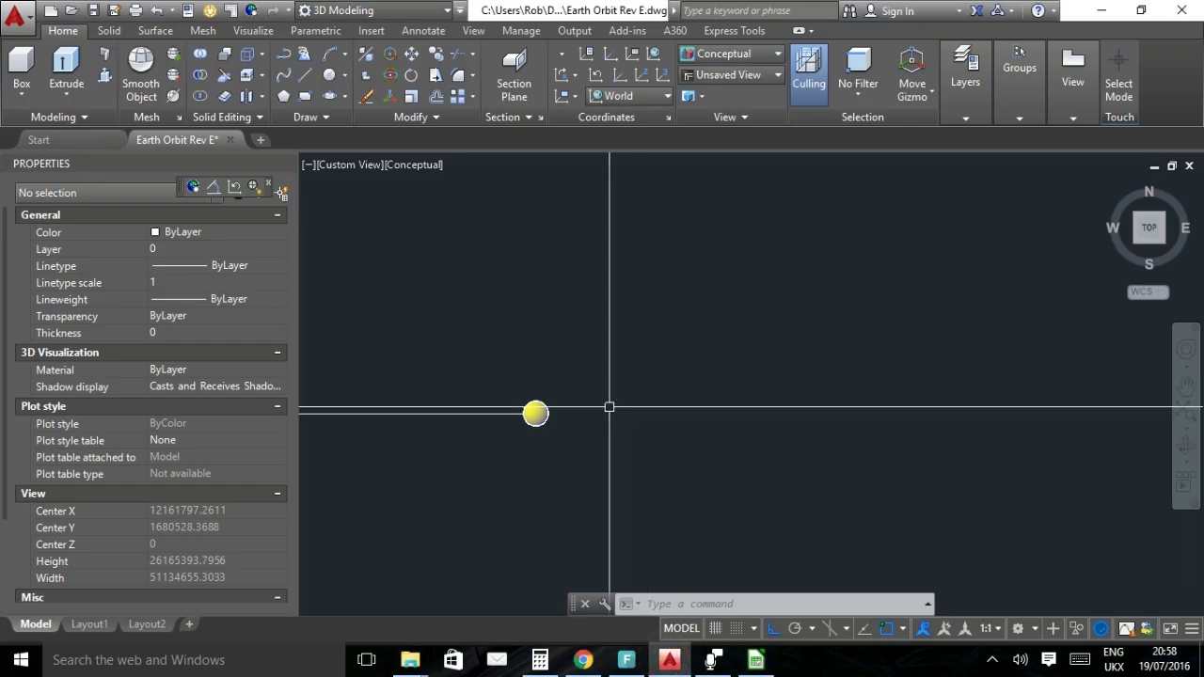
left_click(304, 74)
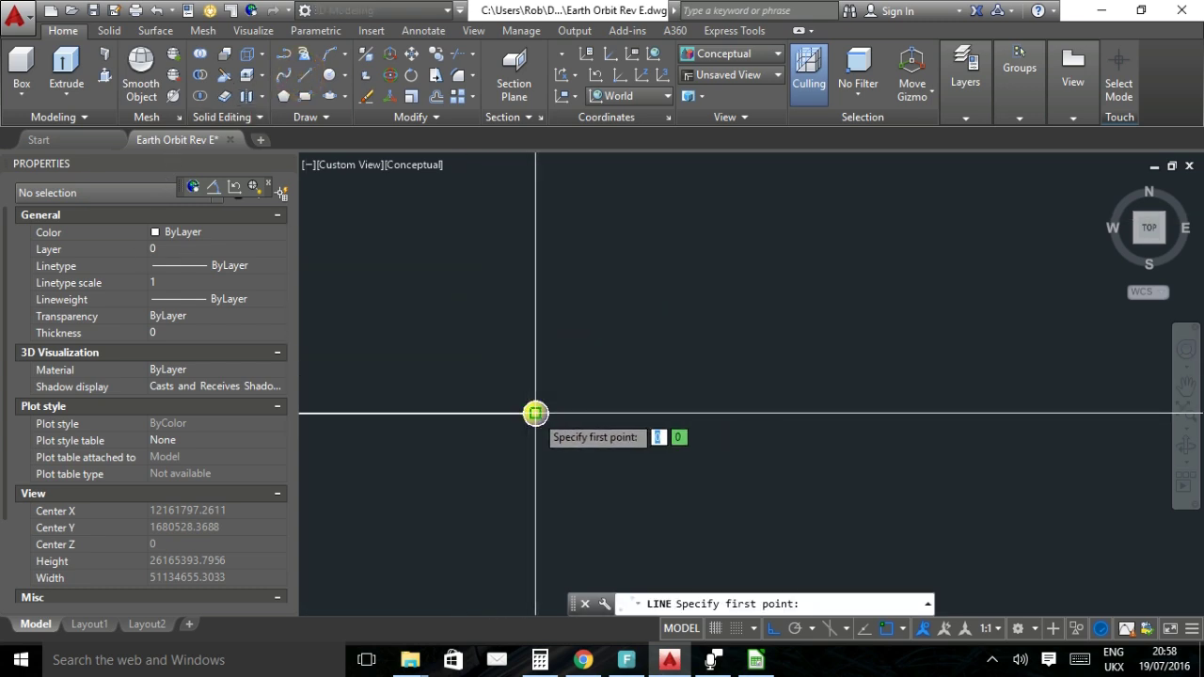
scroll(534, 413, "up", 5)
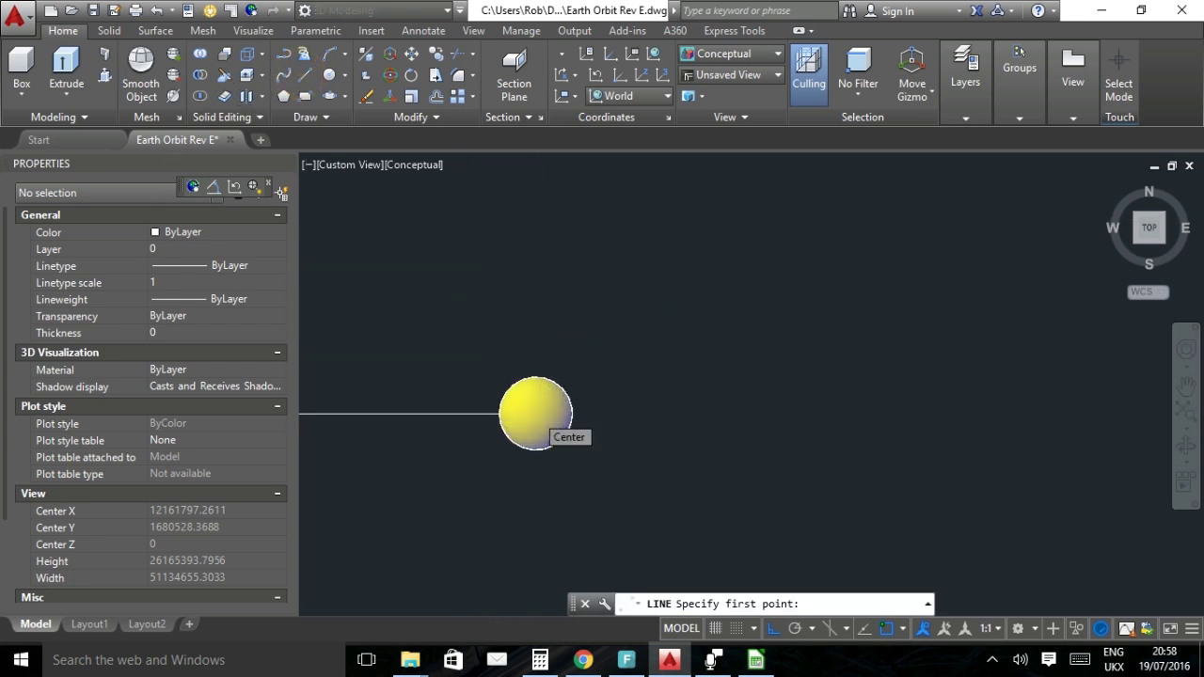
left_click(534, 413)
middle_click(784, 370)
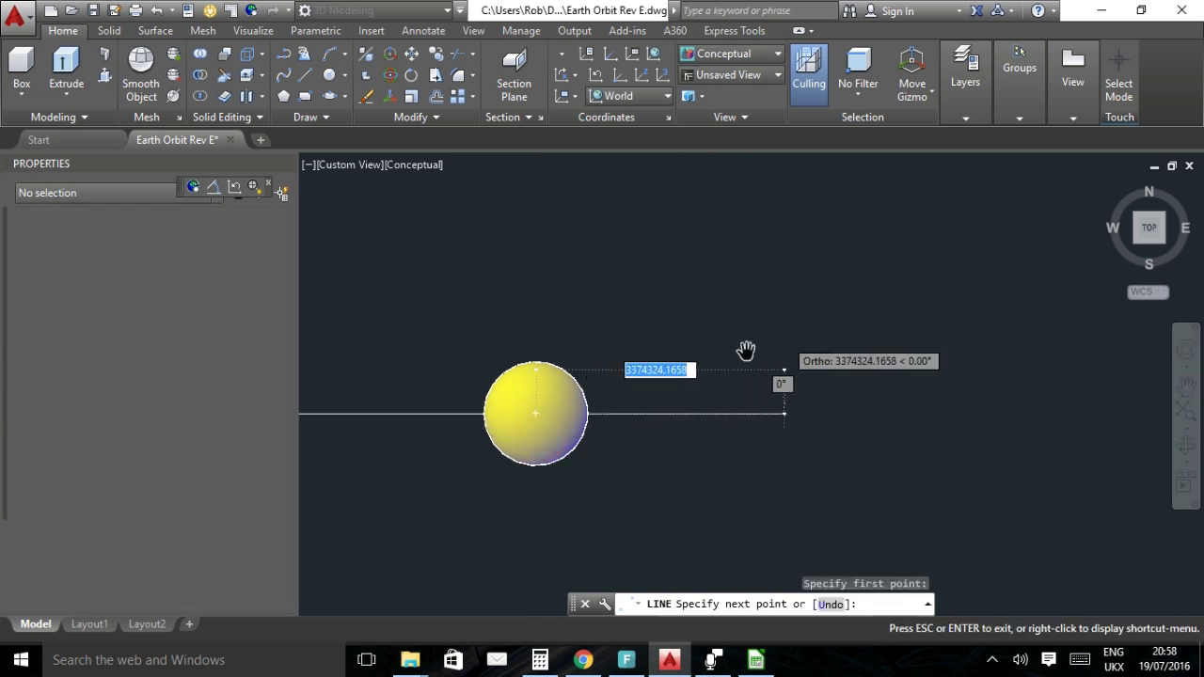
left_click_drag(746, 350, 583, 381)
key("Escape")
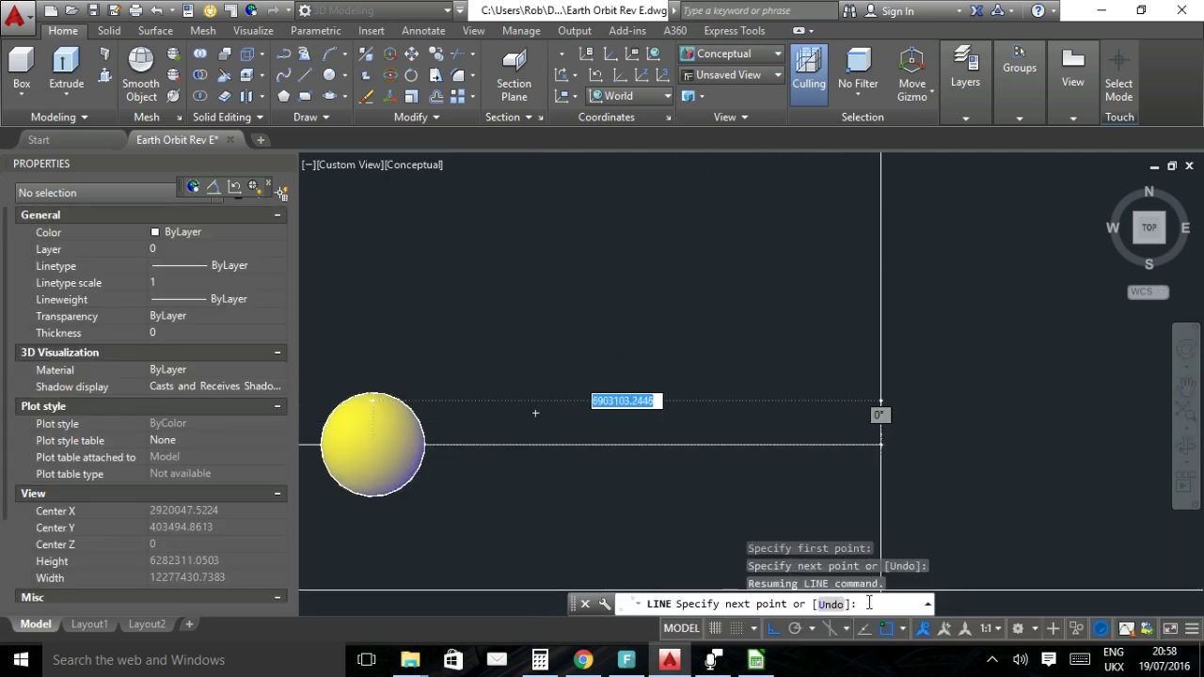
right_click(866, 604)
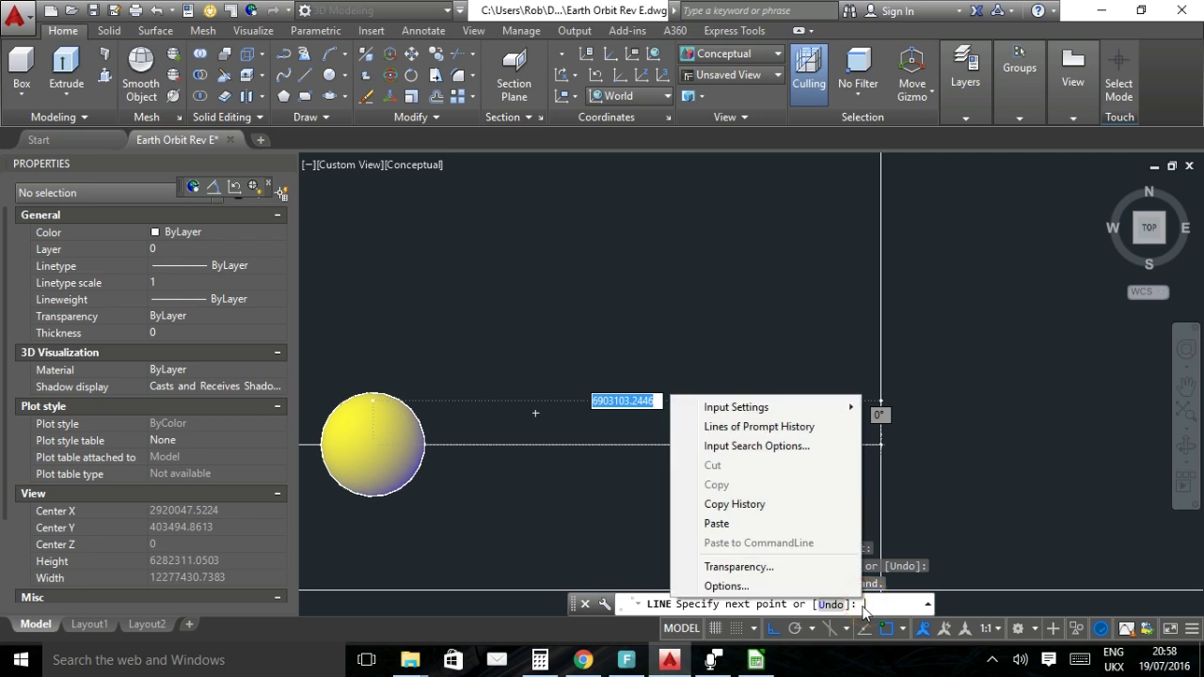
left_click(791, 540)
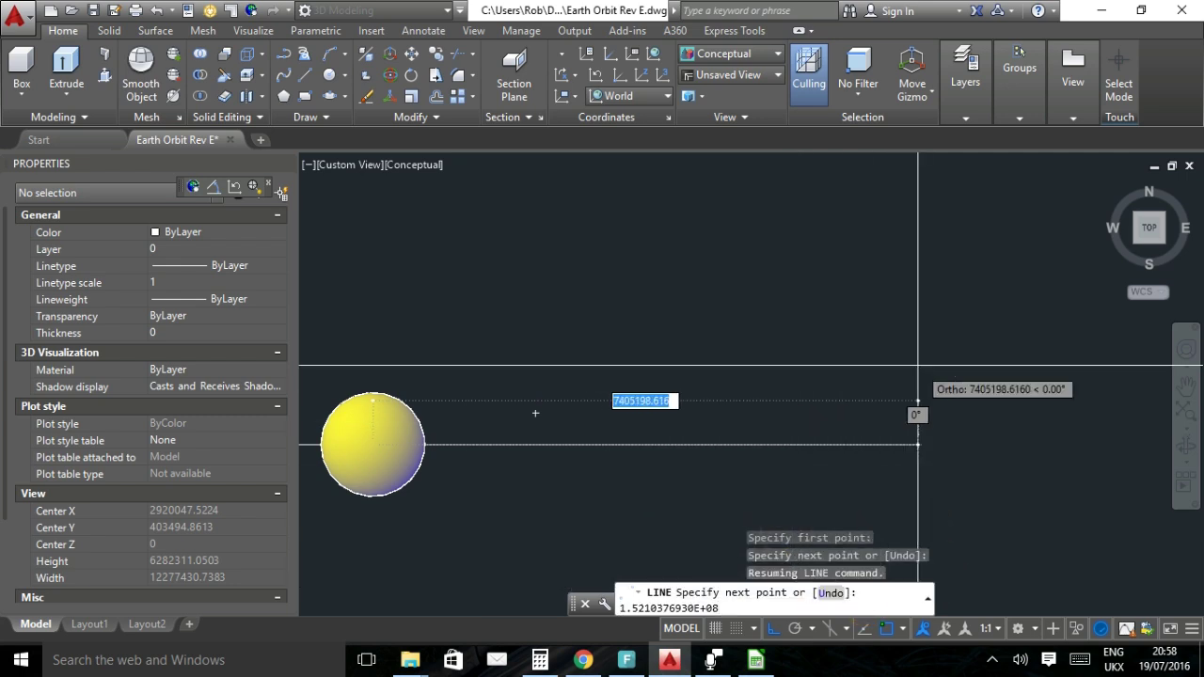
key("Return")
key("Return")
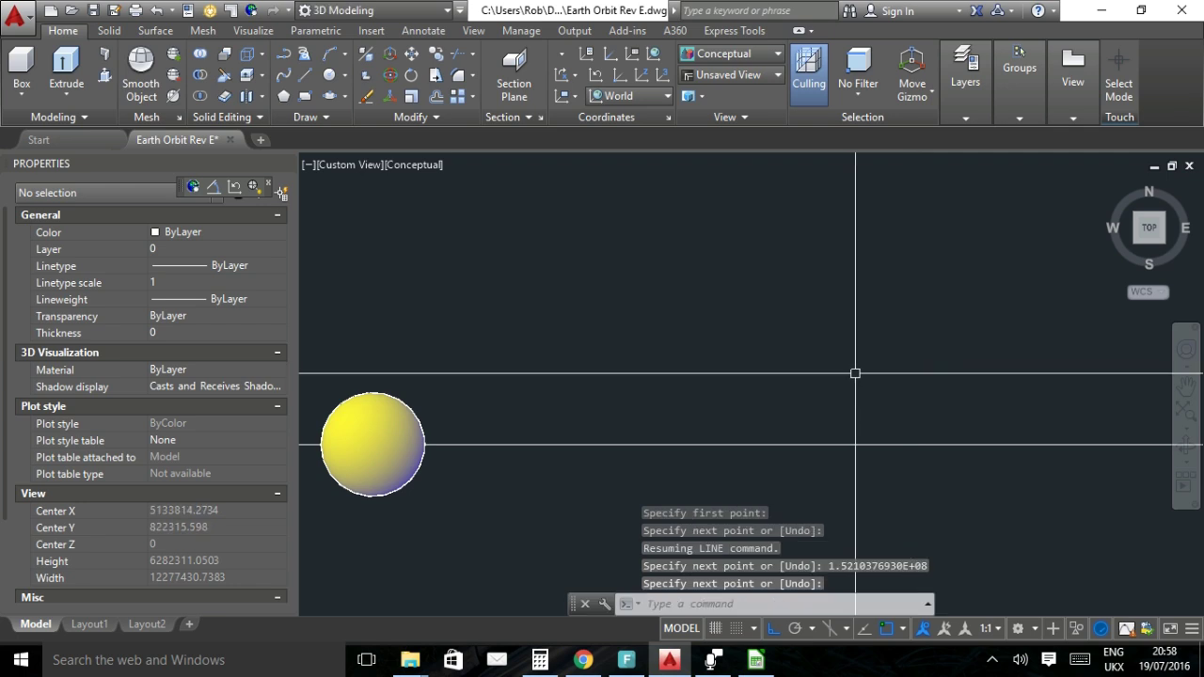
Check the aphelion line's length in its properties against the 2016-Jul-04 16:24 distance in the HORIZONS results.
scroll(766, 398, "down", 15)
left_click_drag(795, 434, 631, 478)
scroll(655, 452, "up", 3)
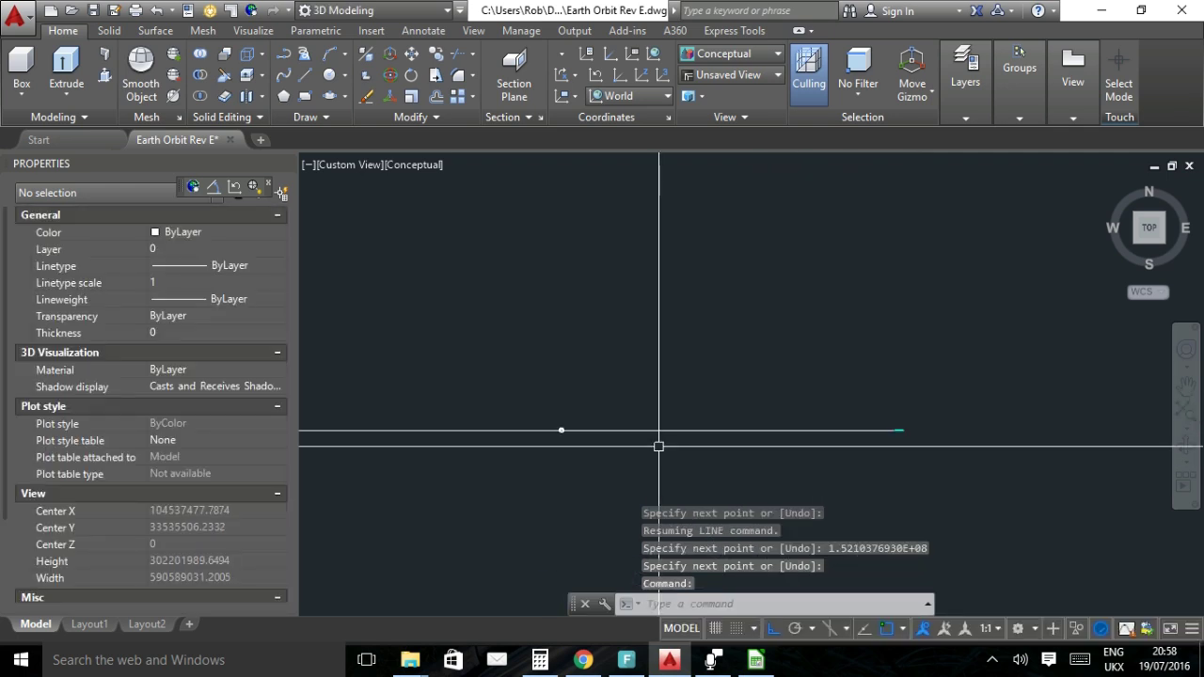
left_click(680, 430)
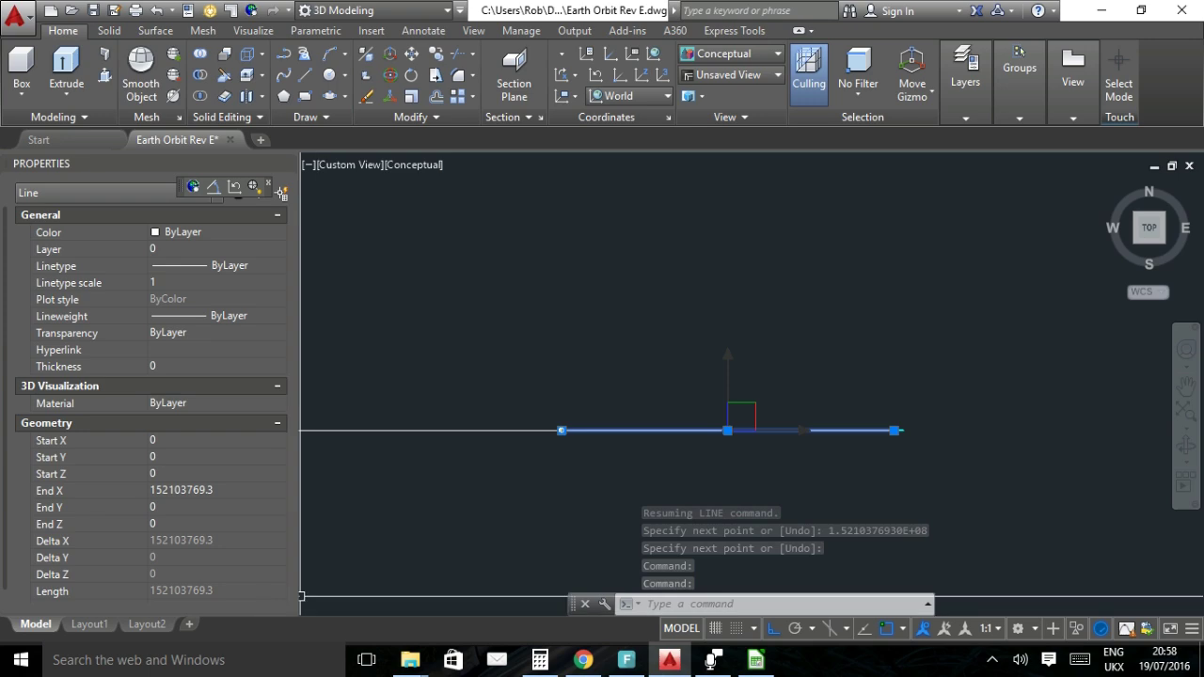
left_click(582, 661)
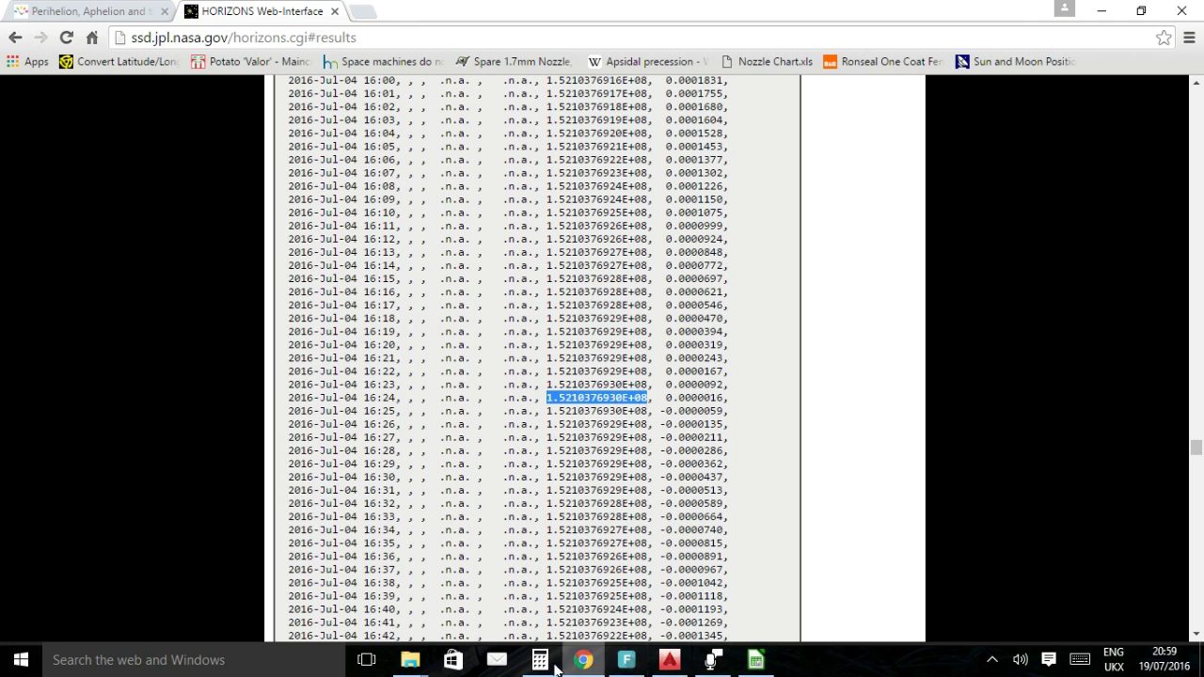
left_click(669, 661)
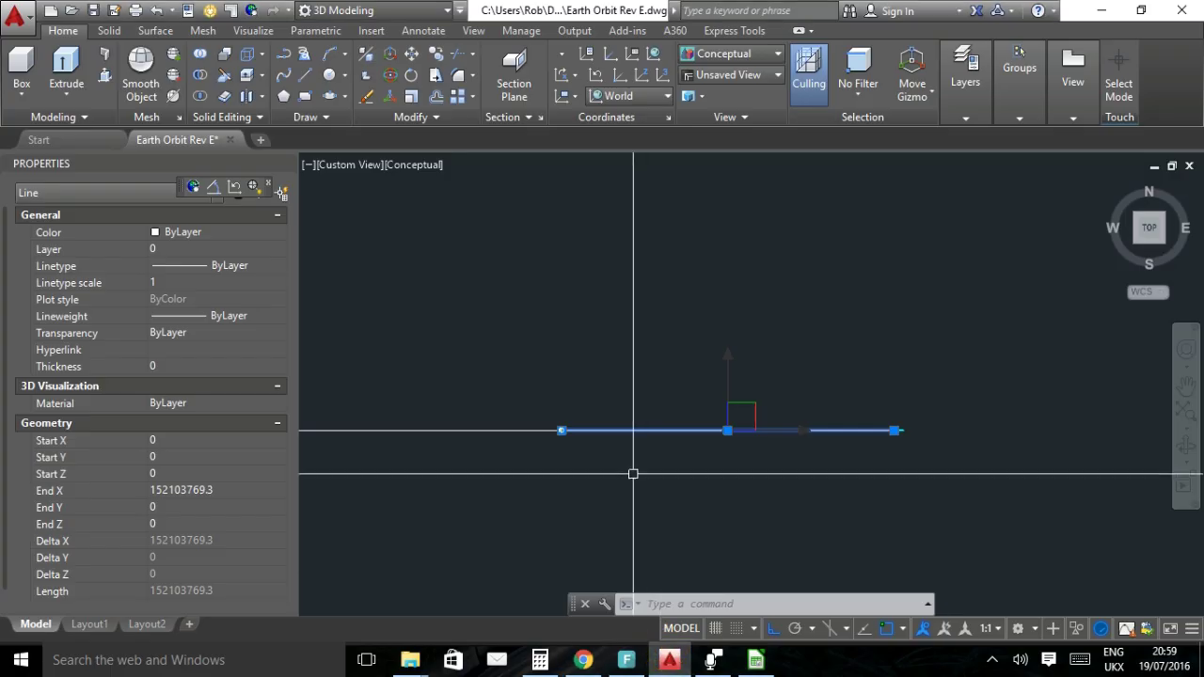
scroll(633, 473, "down", 2)
key("Escape")
Start an axis-end ellipse with its major axis running from the perihelion line's outer endpoint to the aphelion line's outer endpoint.
left_click_drag(586, 479, 621, 479)
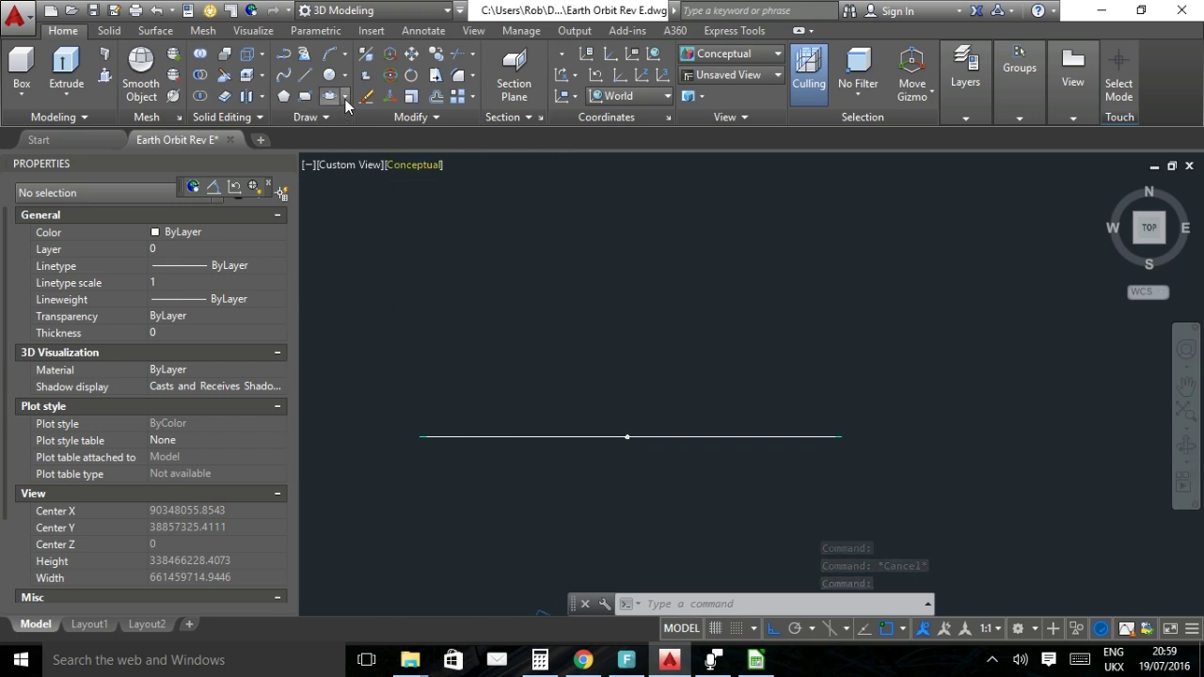
left_click(346, 103)
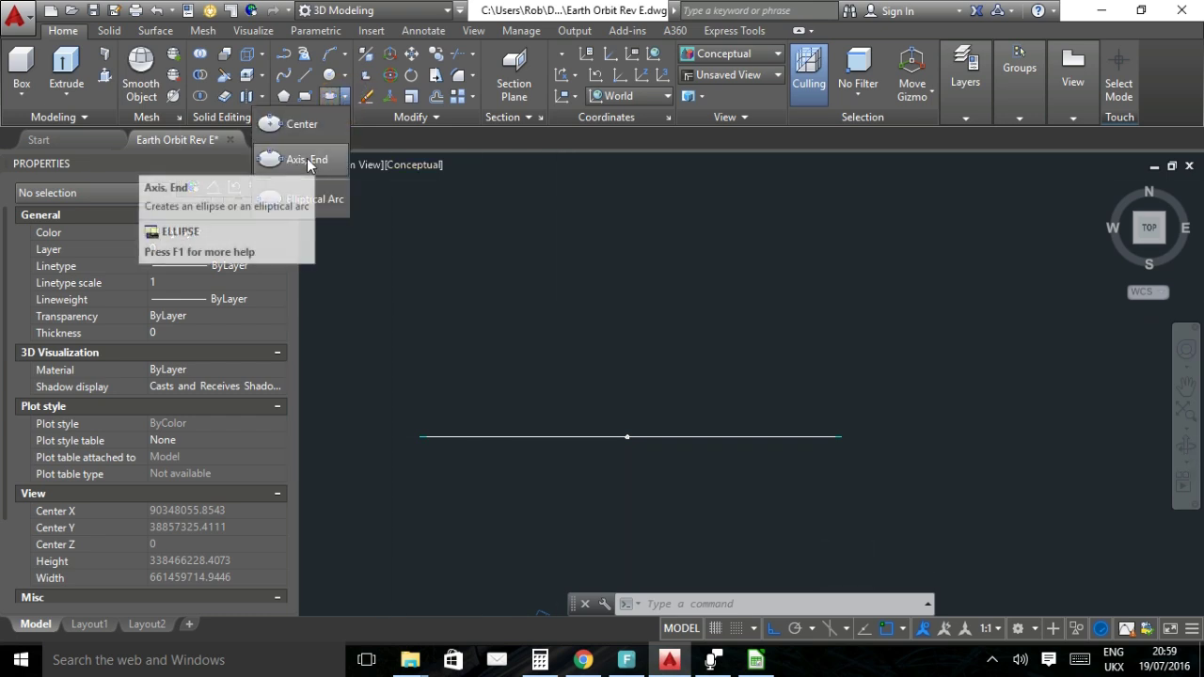
left_click(306, 158)
scroll(377, 424, "up", 15)
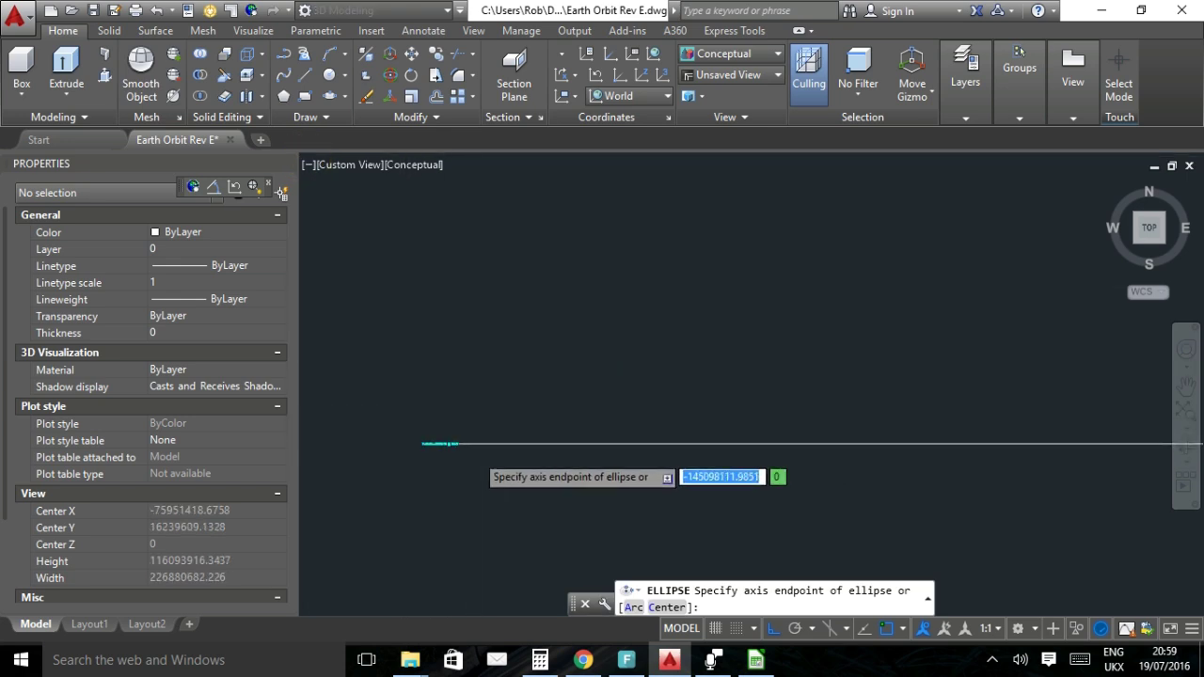
scroll(450, 463, "up", 4)
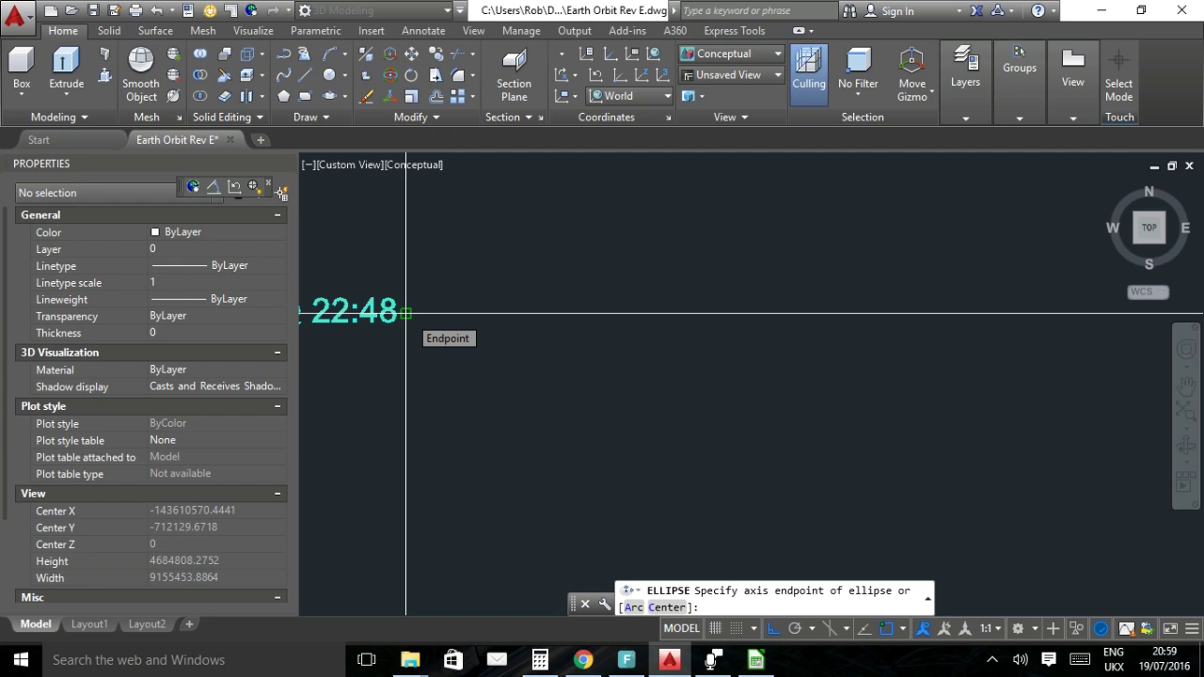
left_click(405, 311)
scroll(428, 339, "down", 3)
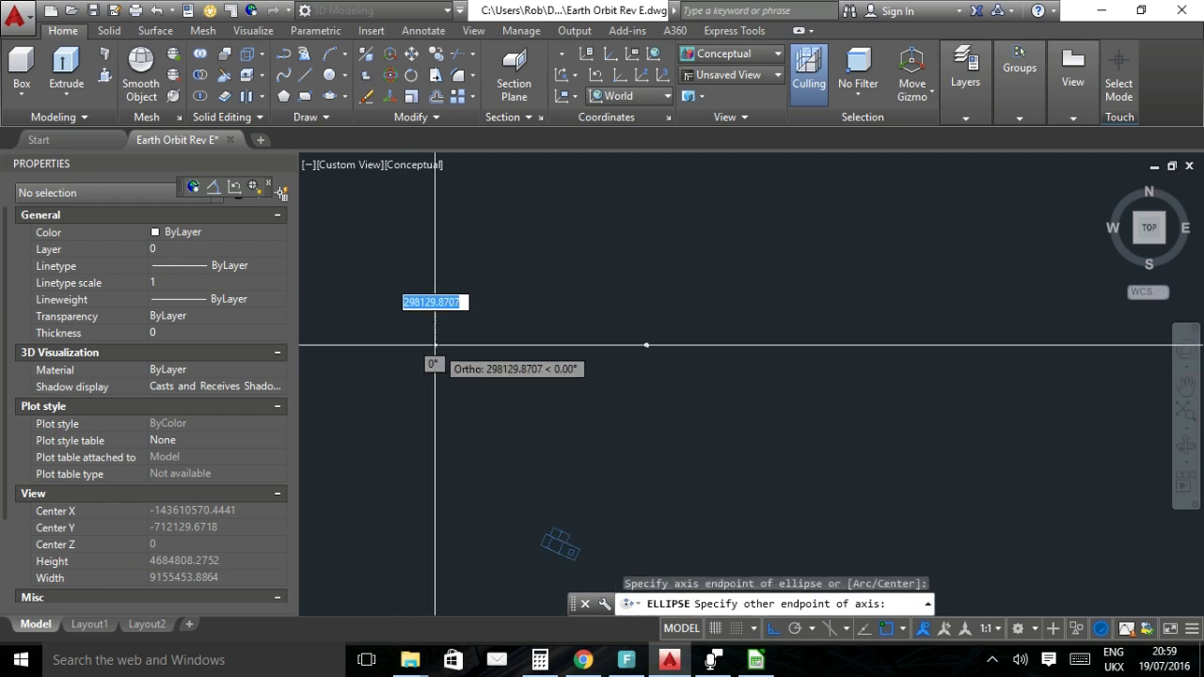
scroll(871, 343, "down", 5)
scroll(871, 343, "up", 5)
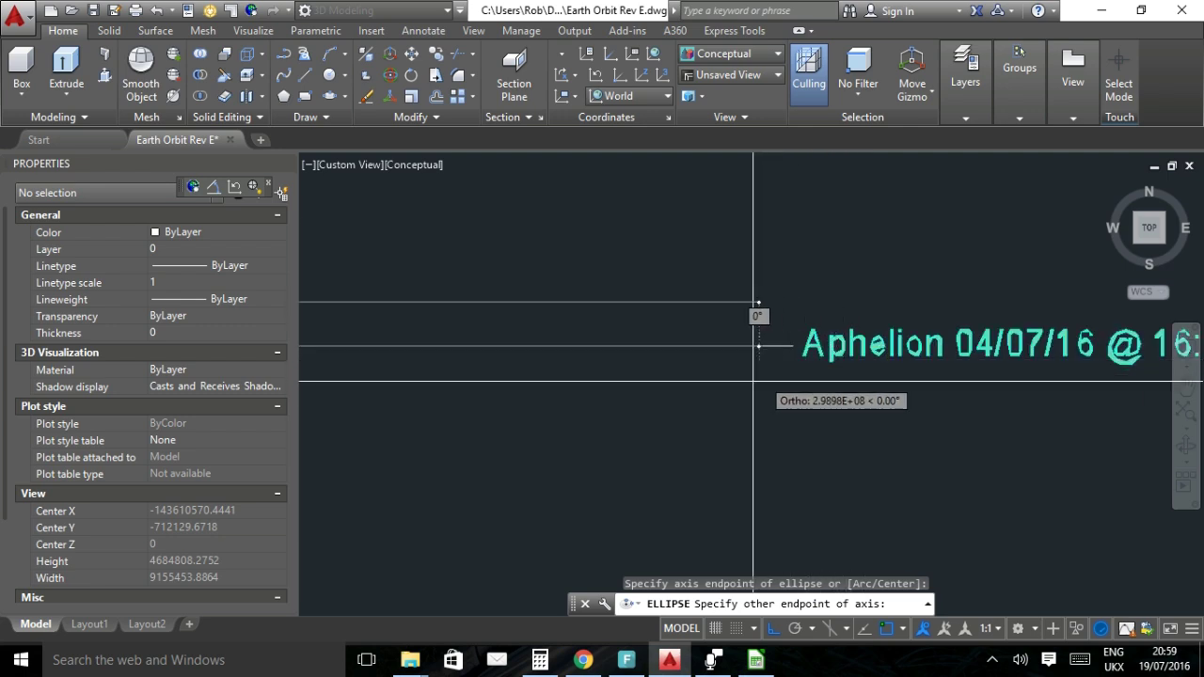
scroll(752, 382, "up", 3)
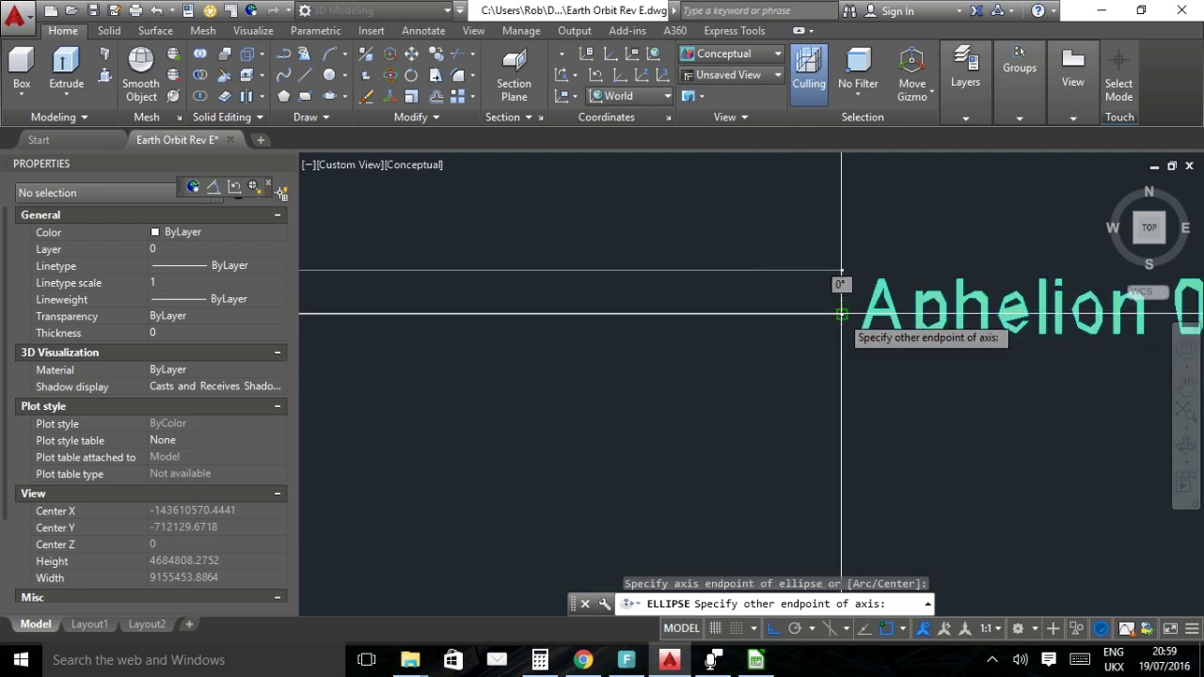
left_click(841, 314)
Finish the ellipse with the Rotation option, turning ortho off and setting the rotation around the major axis to 0.01671022.
scroll(841, 317, "down", 5)
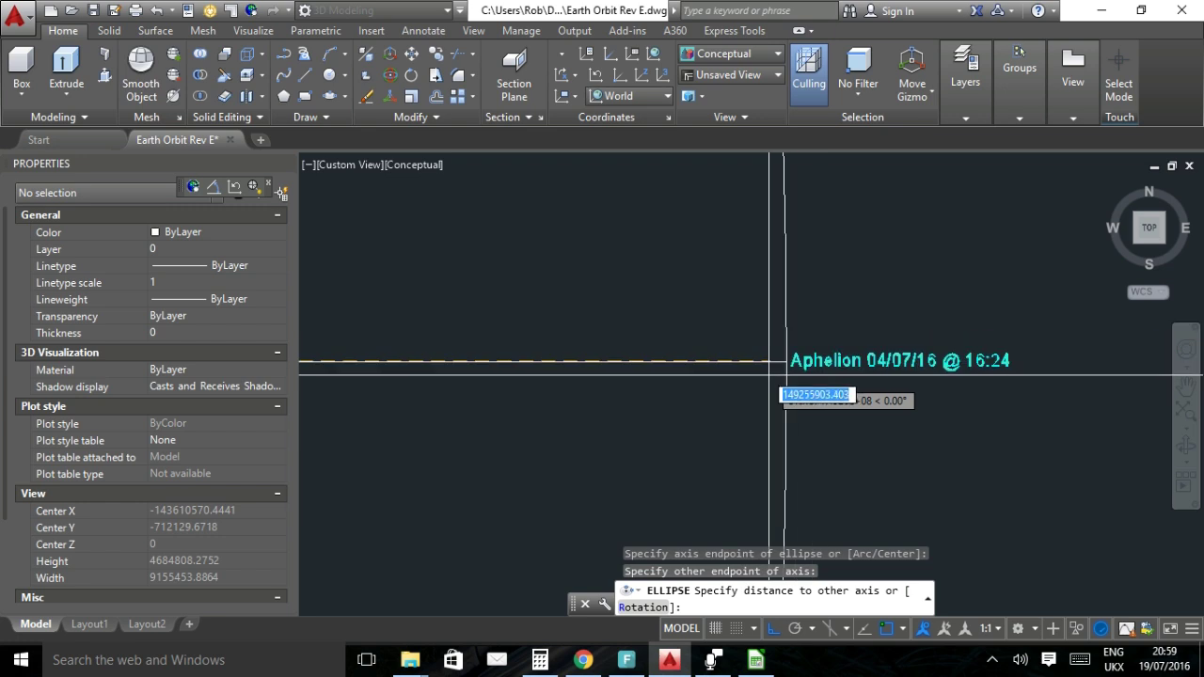
scroll(764, 371, "down", 5)
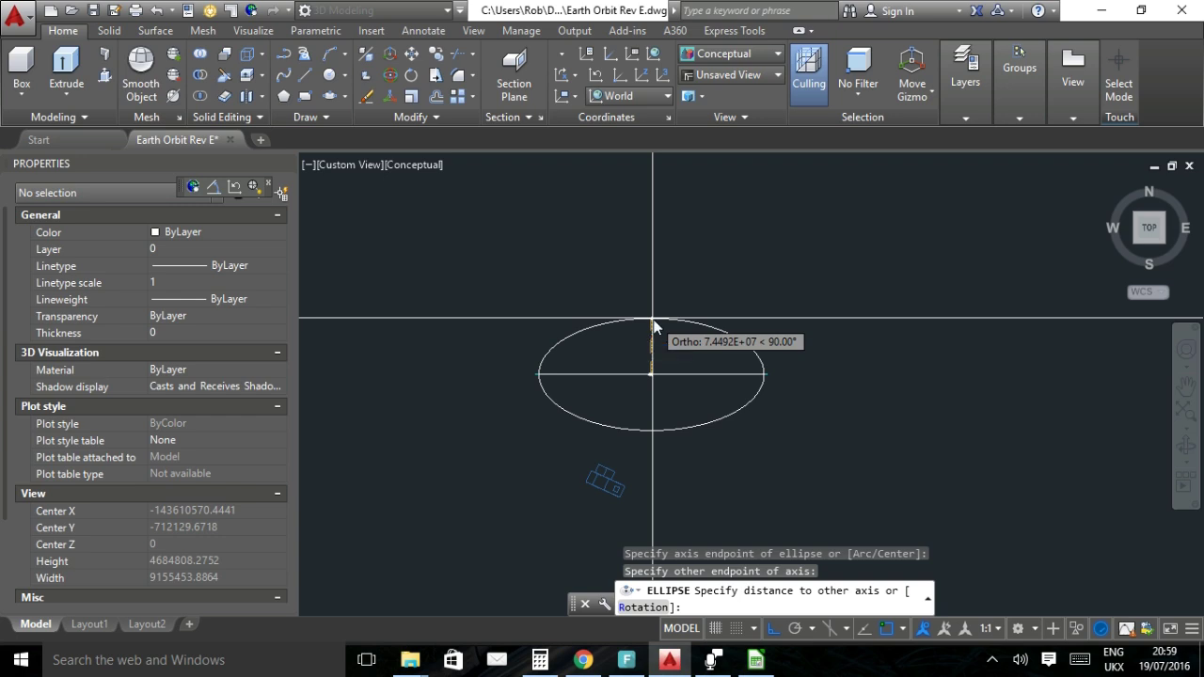
key("Return")
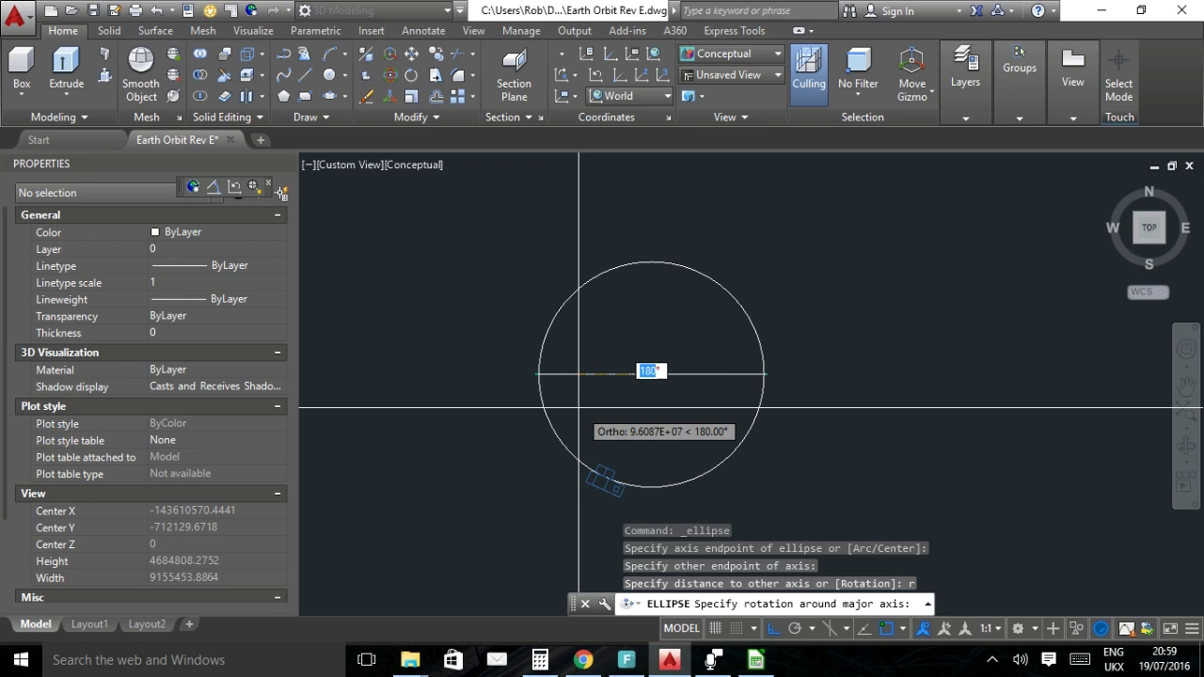
key("F8")
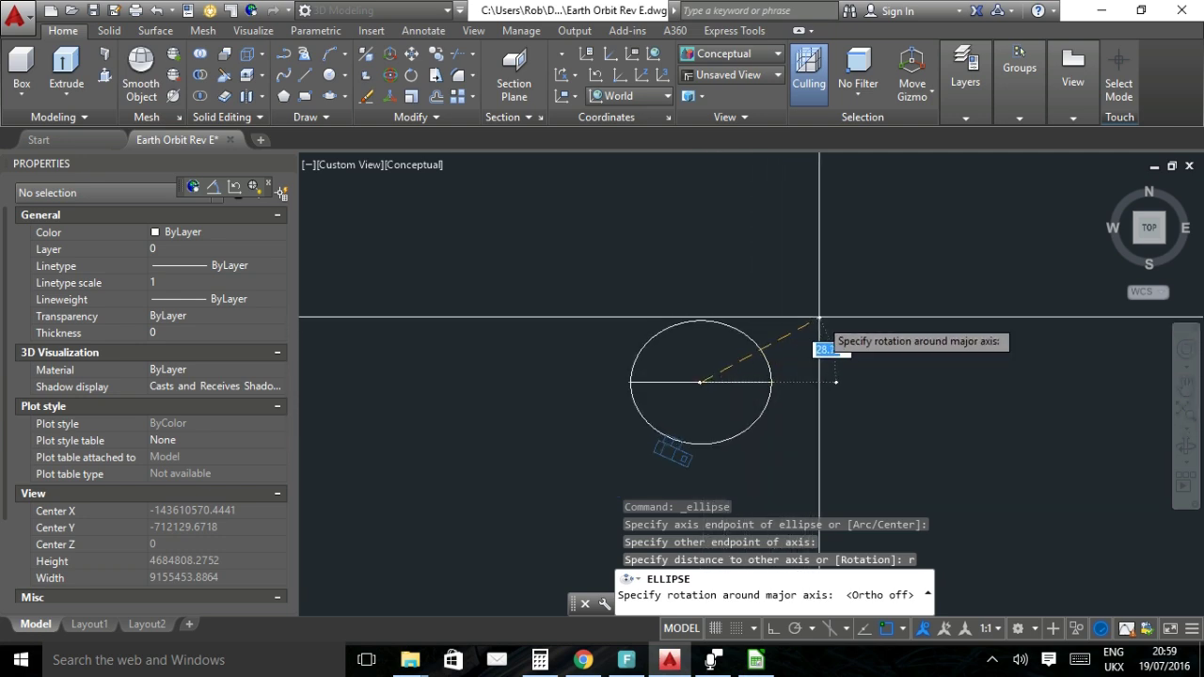
type("01671022")
key("Return")
scroll(819, 316, "up", 3)
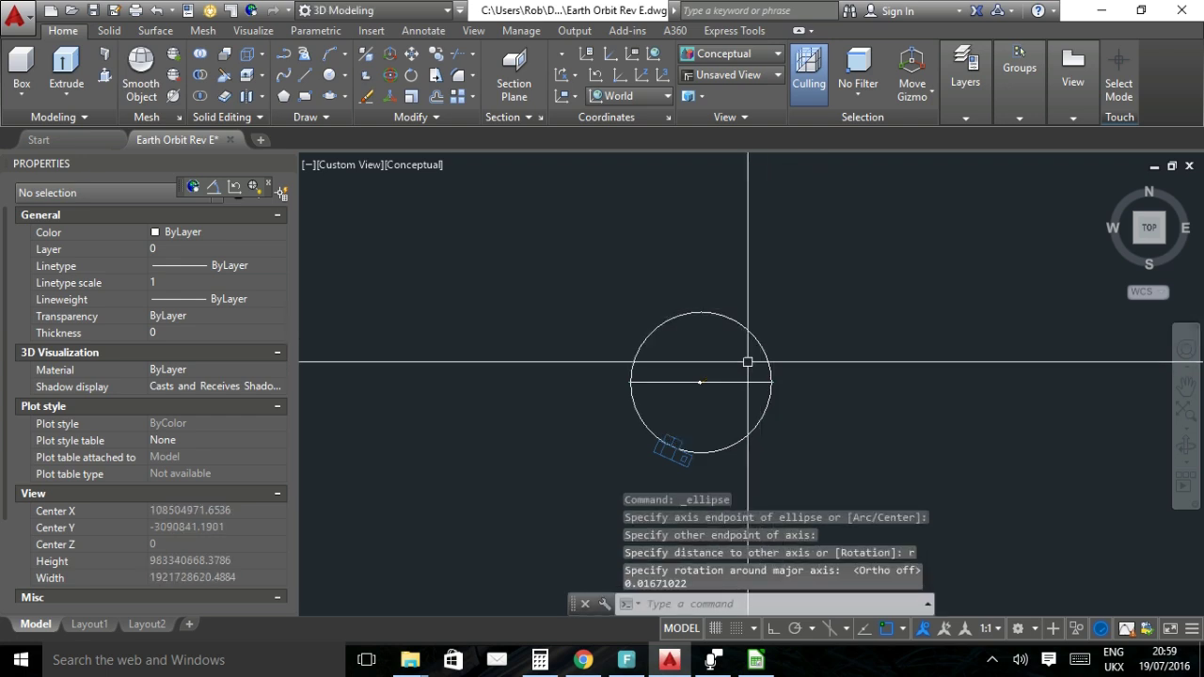
key("Escape")
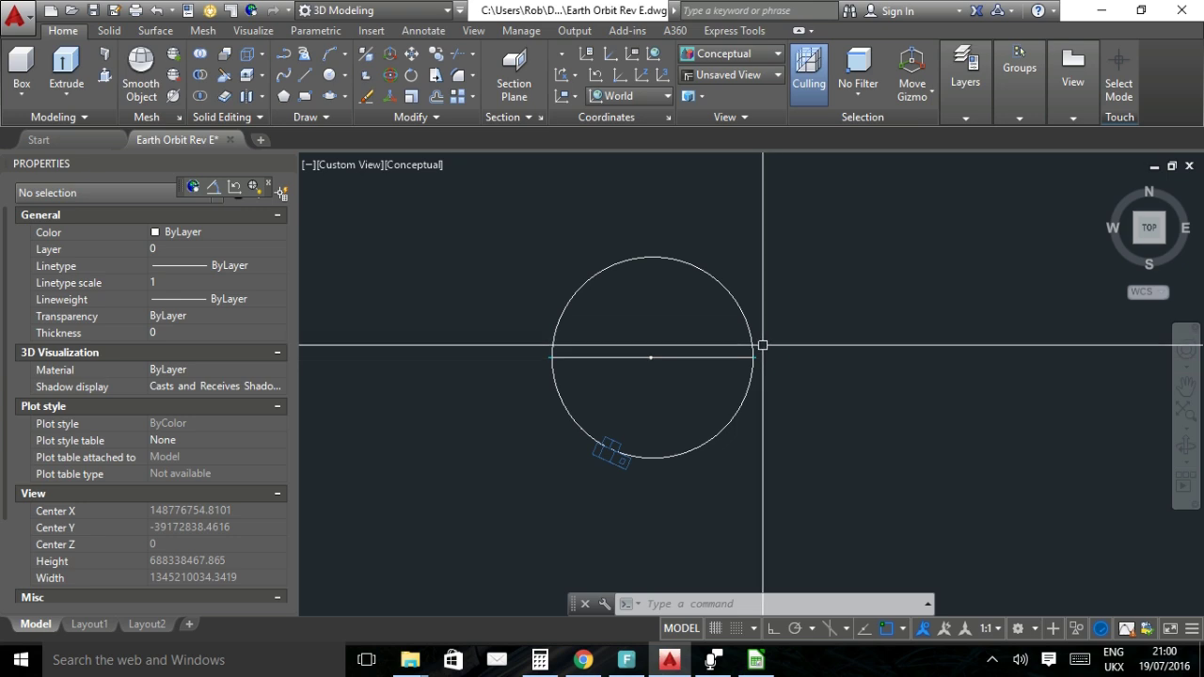
Trim away the upper half of the orbit ellipse, using the perihelion and aphelion lines as cutting edges.
scroll(682, 382, "up", 2)
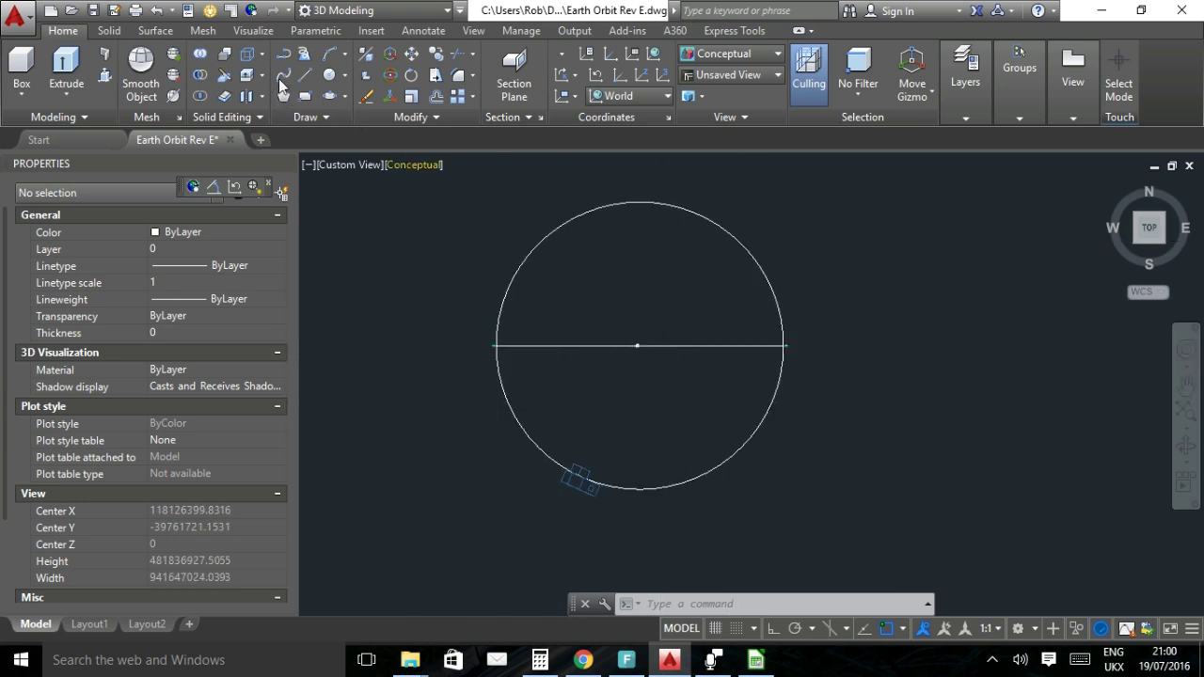
left_click(461, 60)
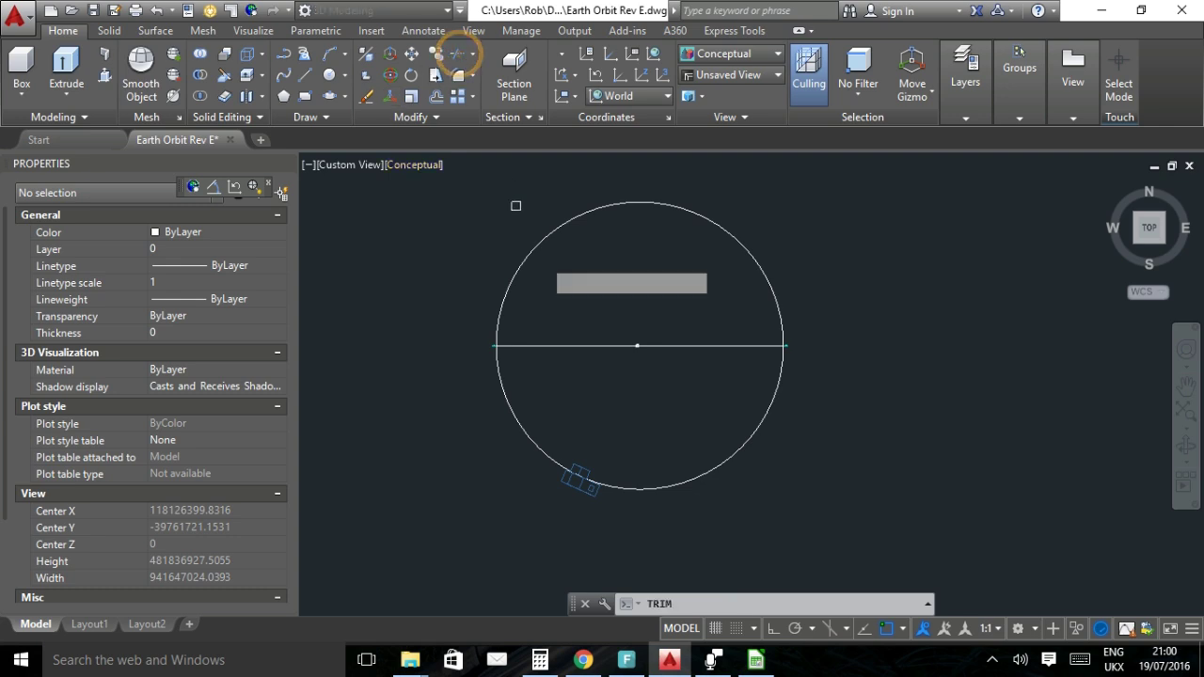
left_click(551, 345)
left_click(685, 345)
key("Return")
left_click(757, 269)
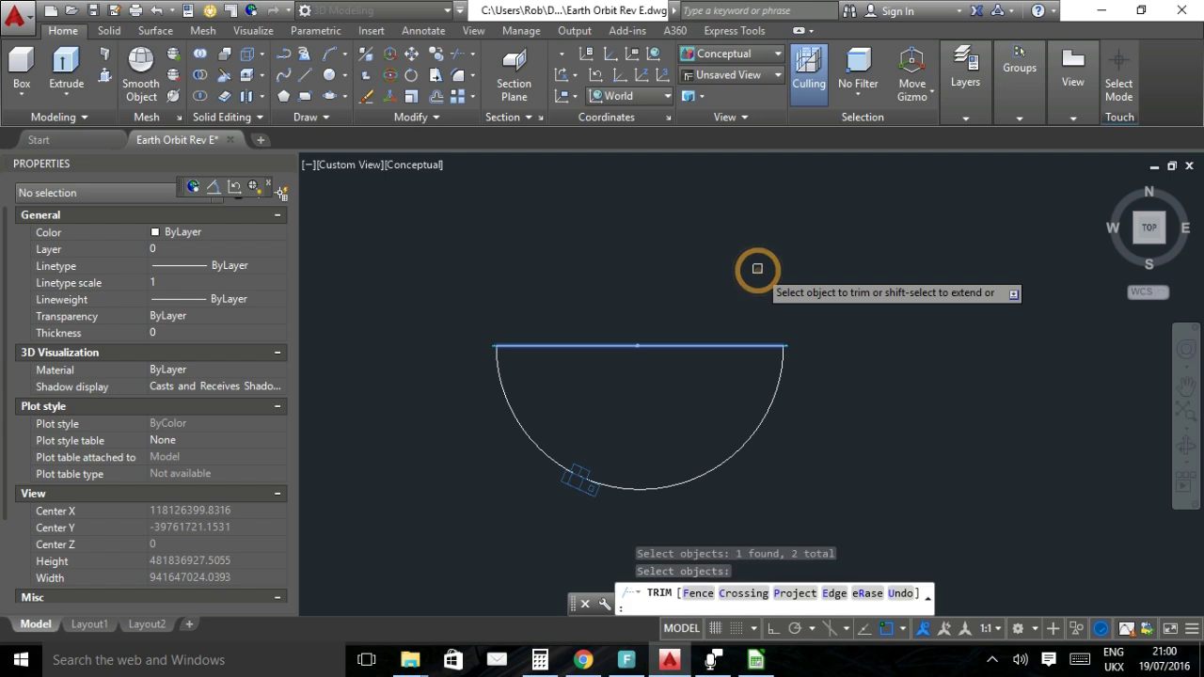
right_click(618, 403)
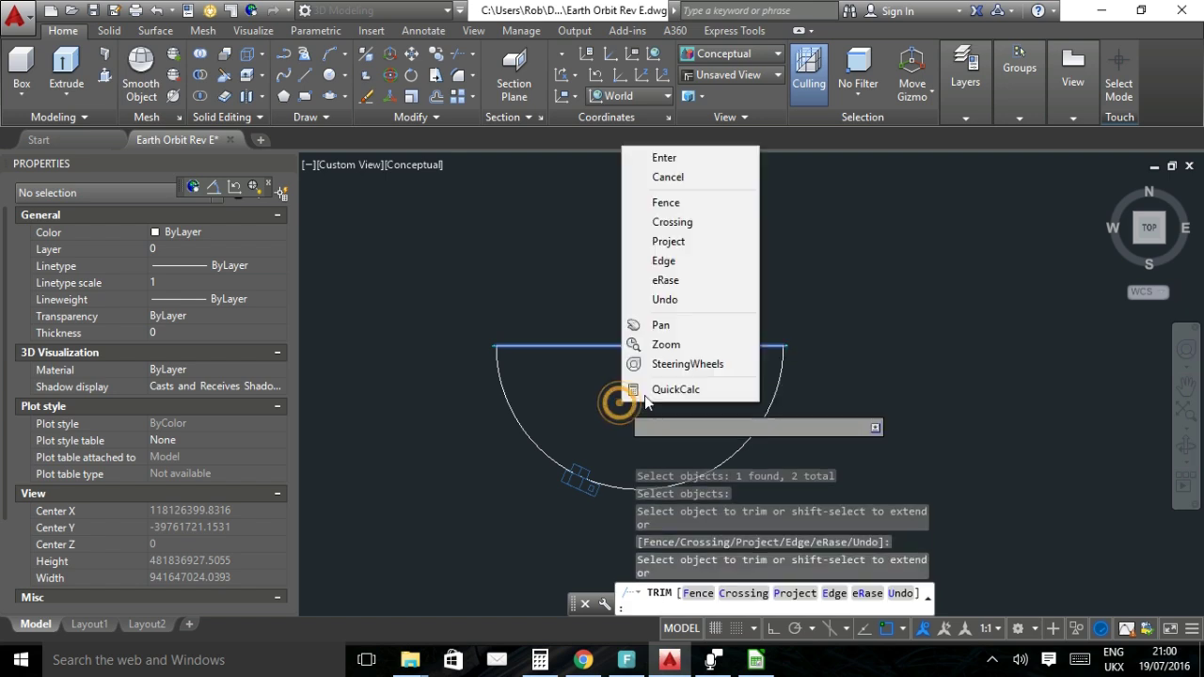
left_click(664, 158)
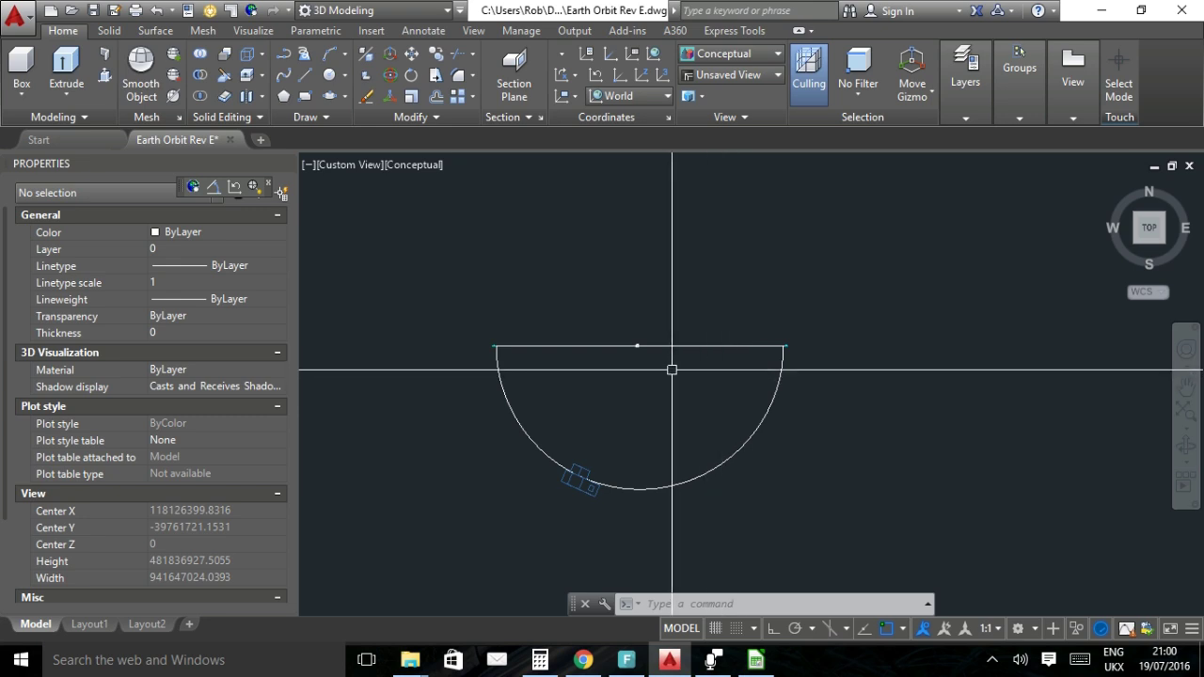
Examine where the trimmed half-orbit meets the axis line at the perihelion label.
scroll(496, 346, "up", 10)
middle_click(526, 370)
key("Escape")
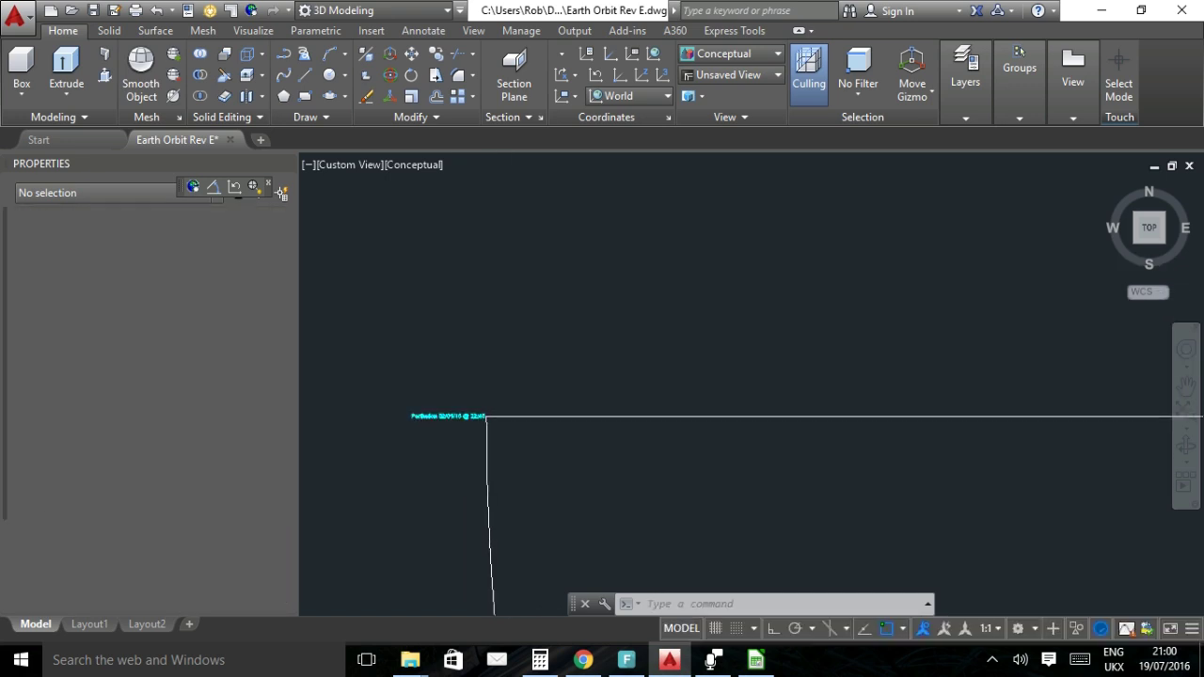
middle_click(558, 363)
scroll(608, 363, "down", 6)
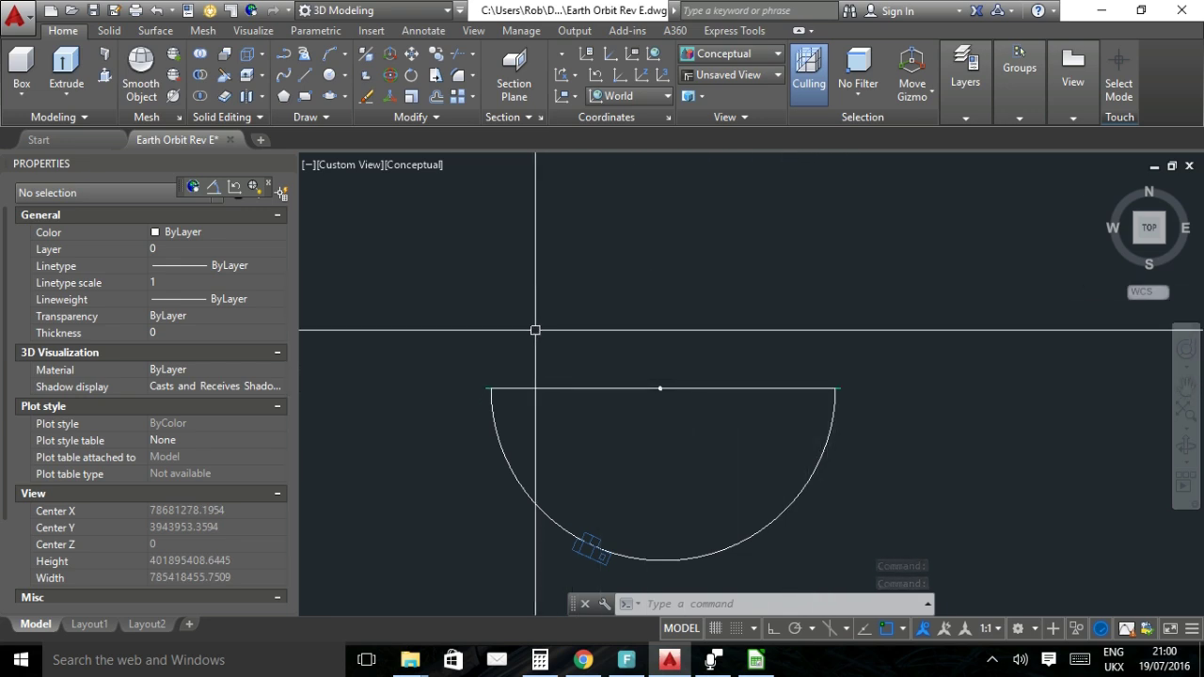
scroll(488, 395, "up", 15)
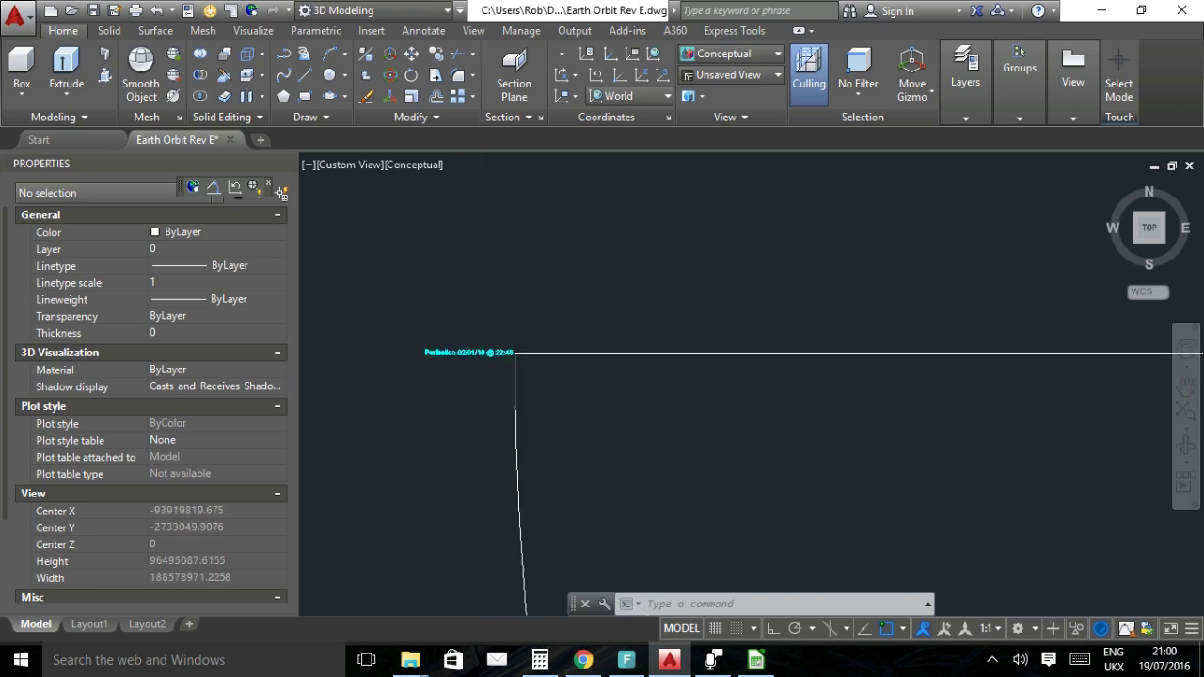
mouse_move(449, 351)
left_mouse_down()
mouse_move(586, 352)
mouse_move(529, 389)
left_mouse_up()
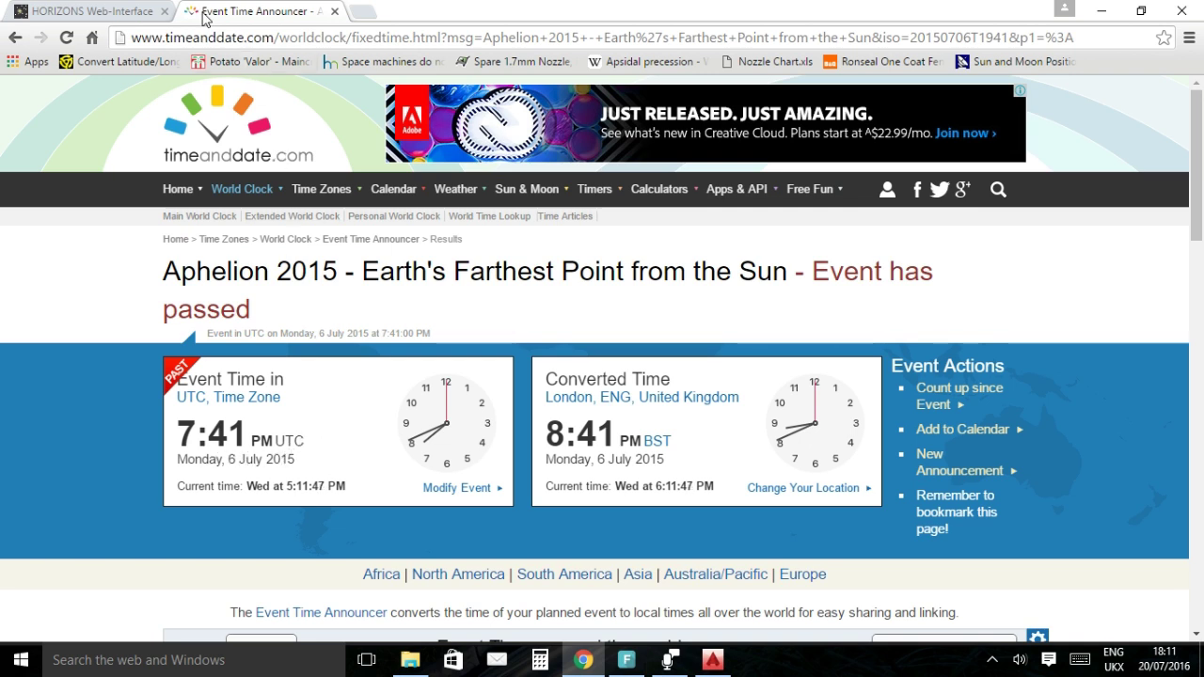
Return to the HORIZONS results for 2015-Jul-06 and examine the distances around the maximum, highlighting the 19:41 entry.
left_click(120, 17)
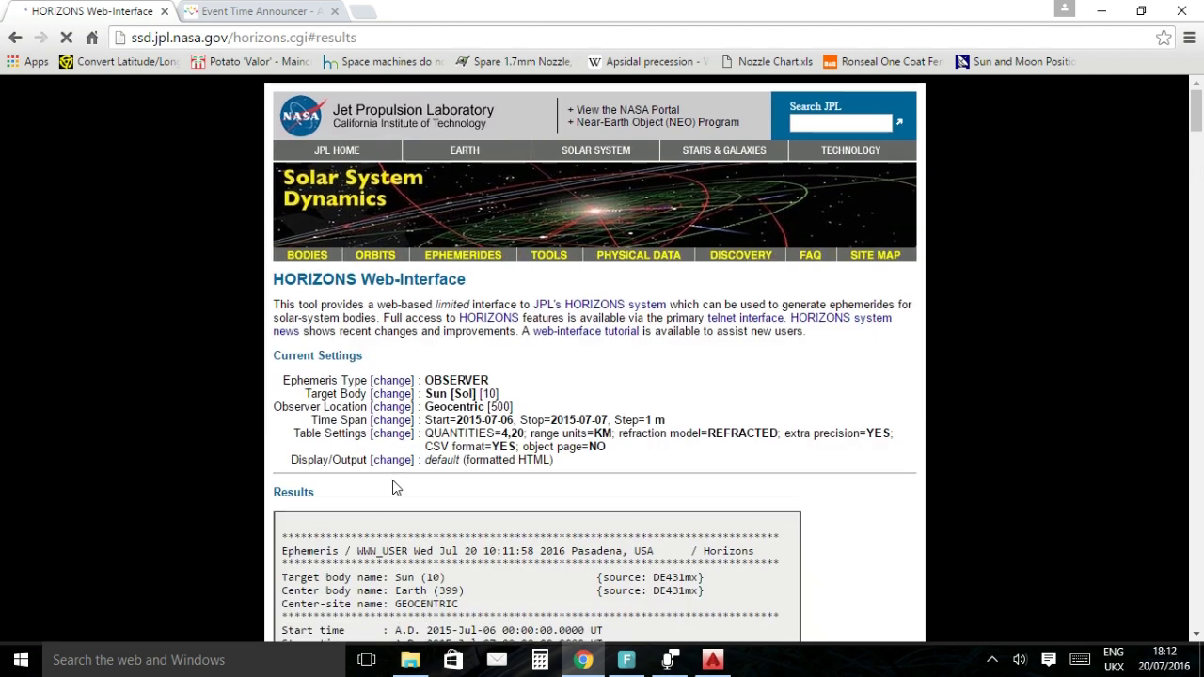
scroll(400, 473, "down", 6)
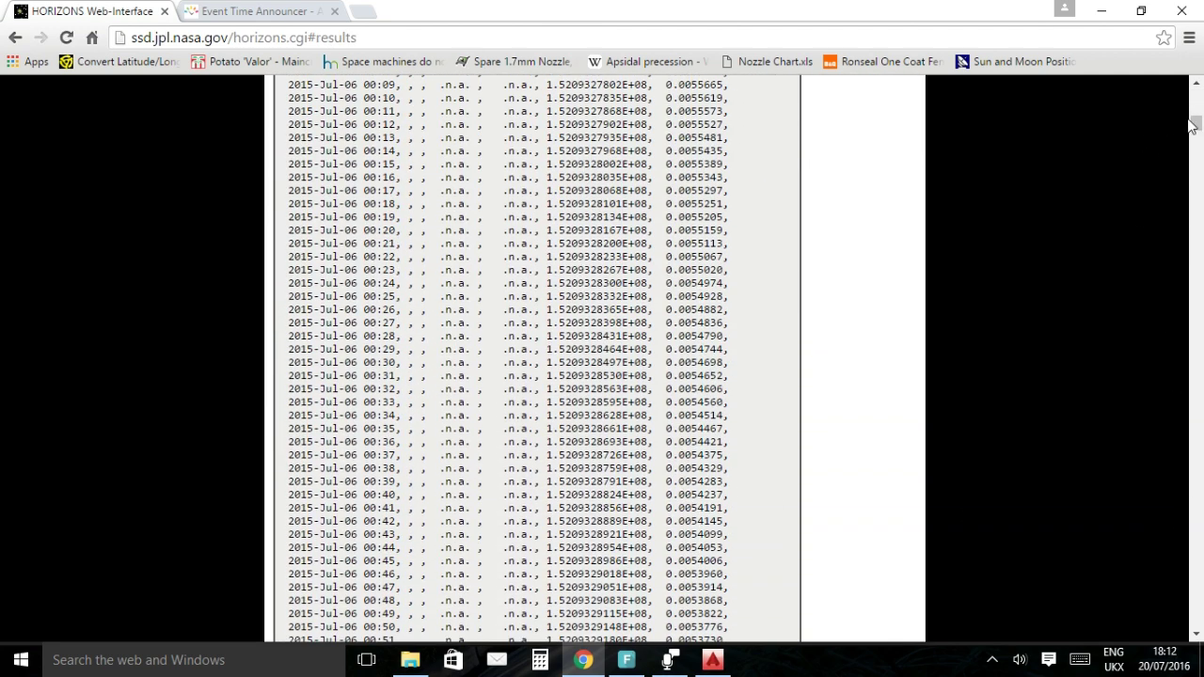
left_click_drag(1194, 125, 1197, 512)
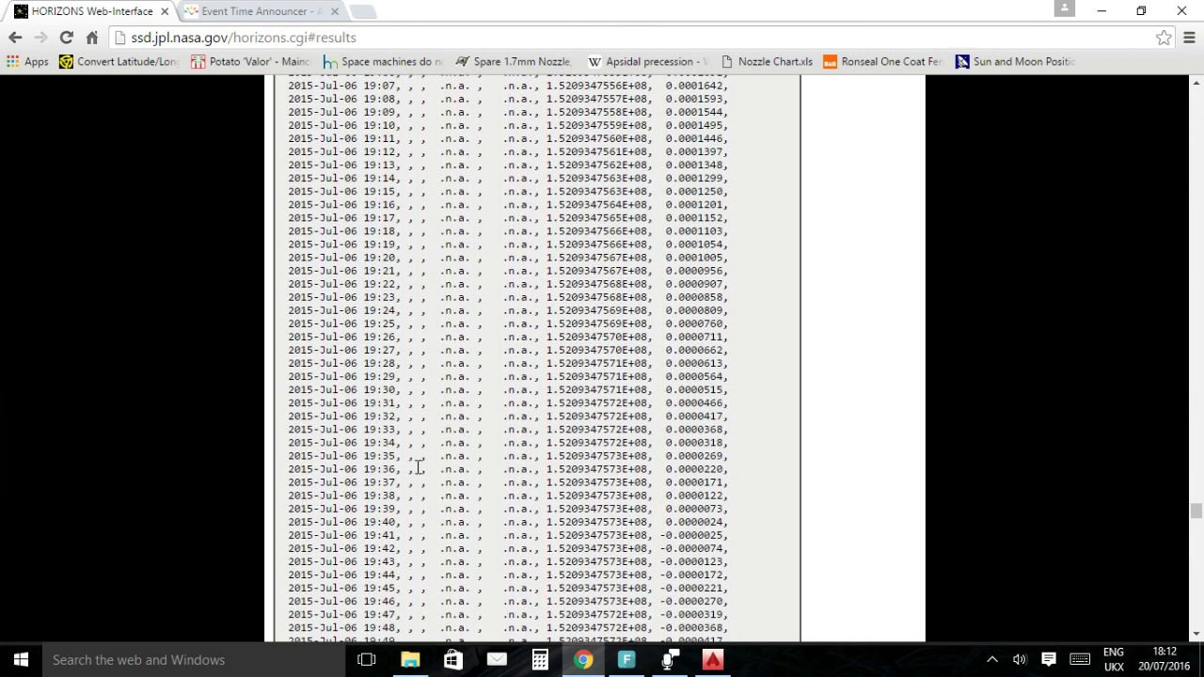
left_click_drag(438, 535, 639, 541)
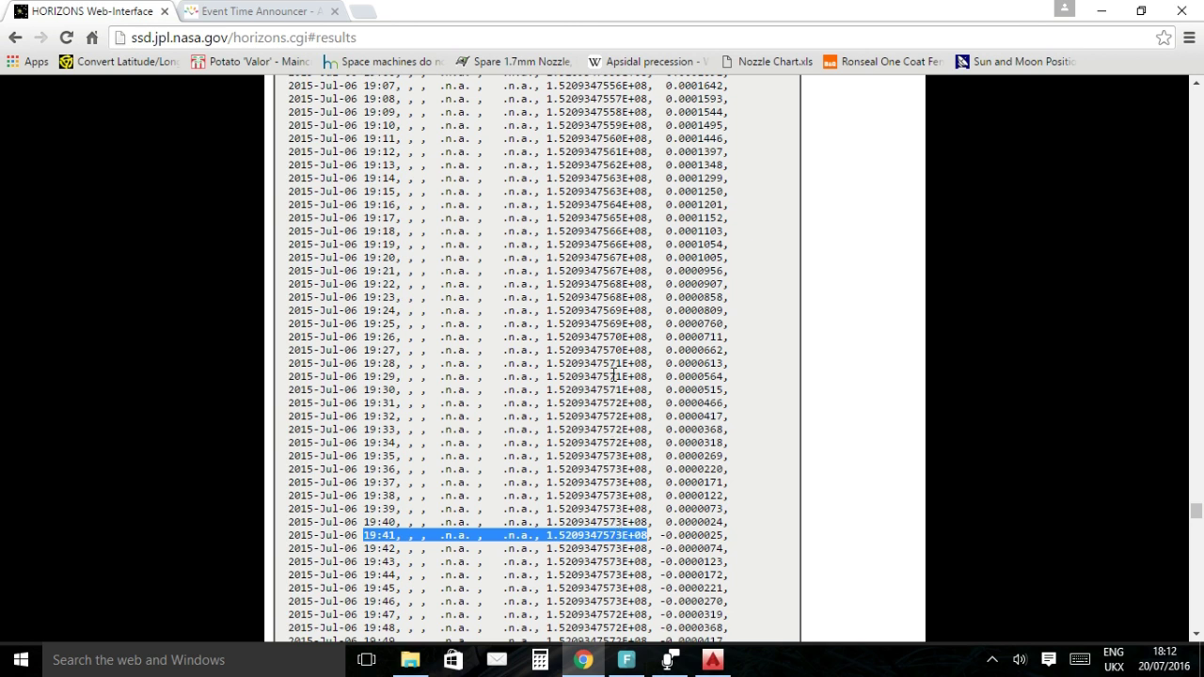
scroll(624, 543, "down", 3)
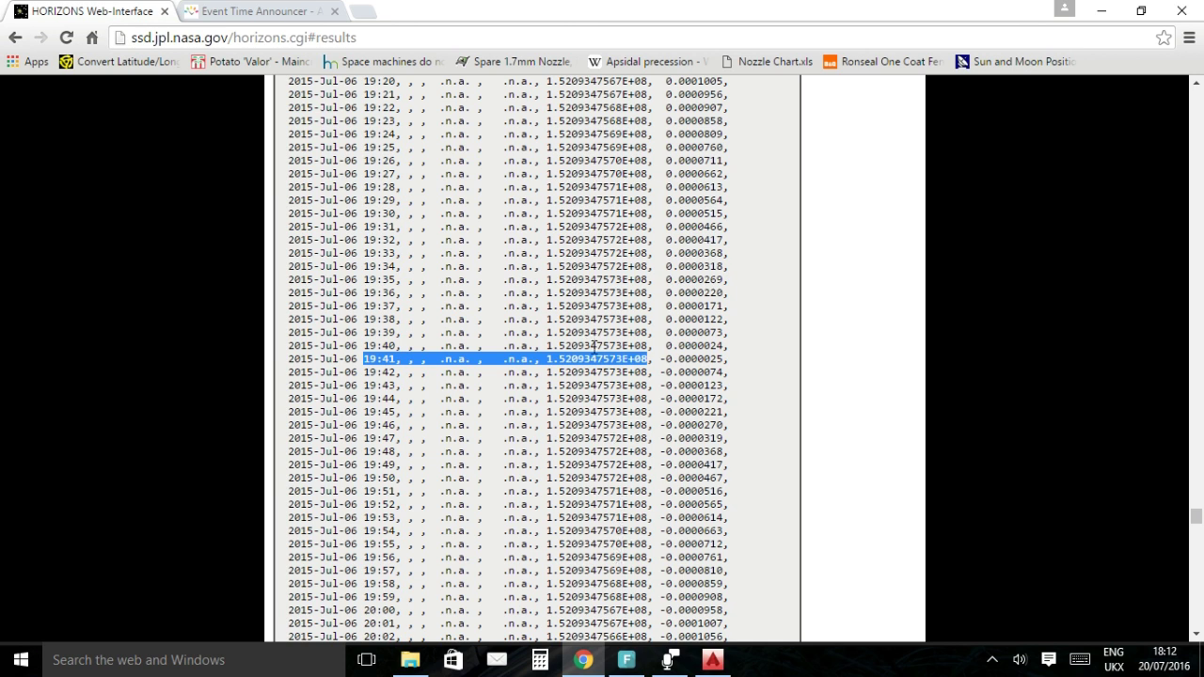
Copy the delta distance 1.5209347573E+08 from the 2015-Jul-06 19:41 row.
left_click_drag(548, 357, 623, 359)
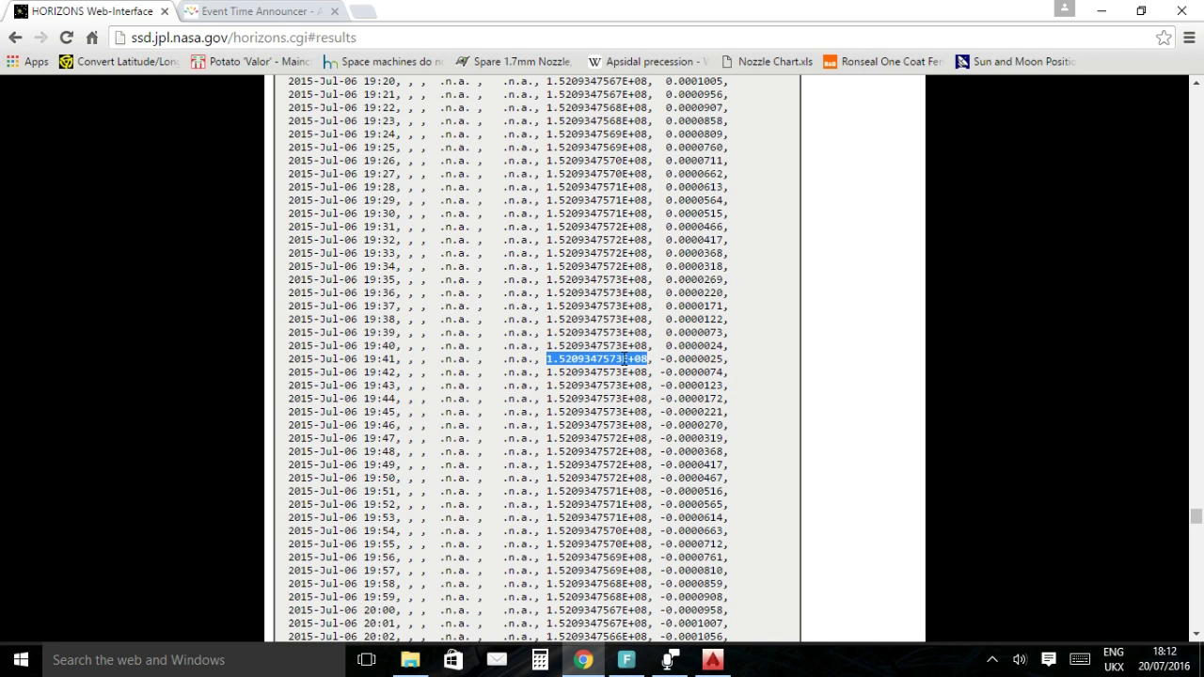
right_click(623, 359)
left_click(649, 371)
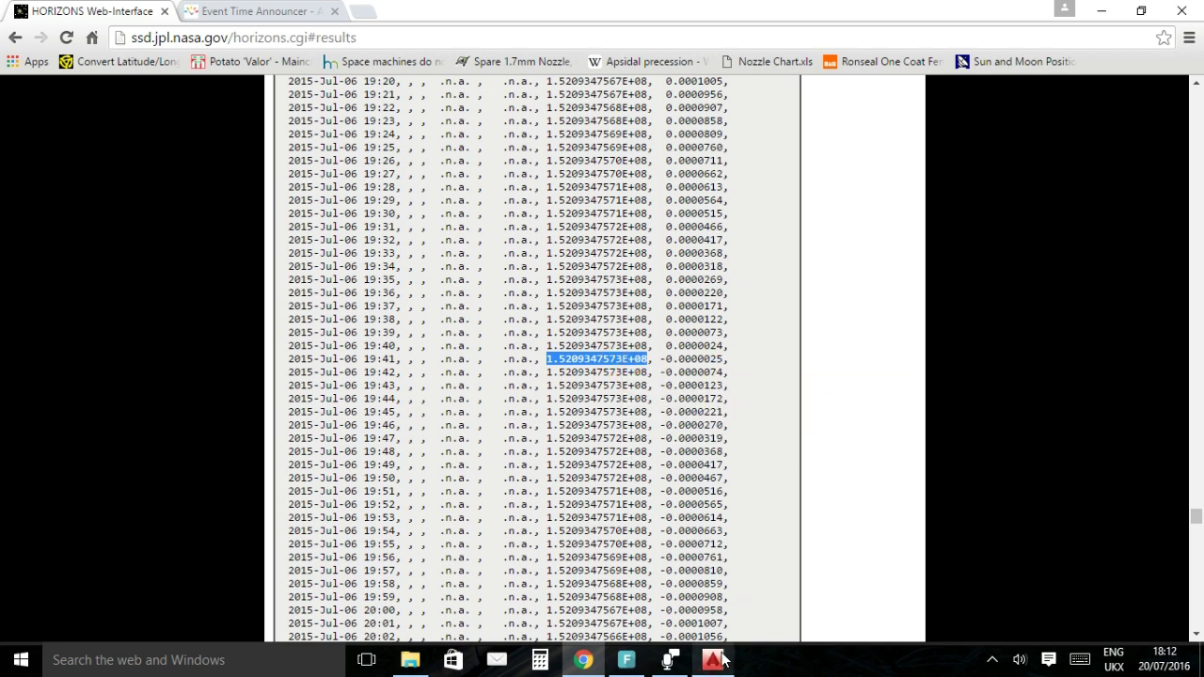
Switch to AutoCAD and draw a 1.5209347573E+08 long aphelion line from the Sun's centre, horizontally away from the perihelion line.
left_click(721, 660)
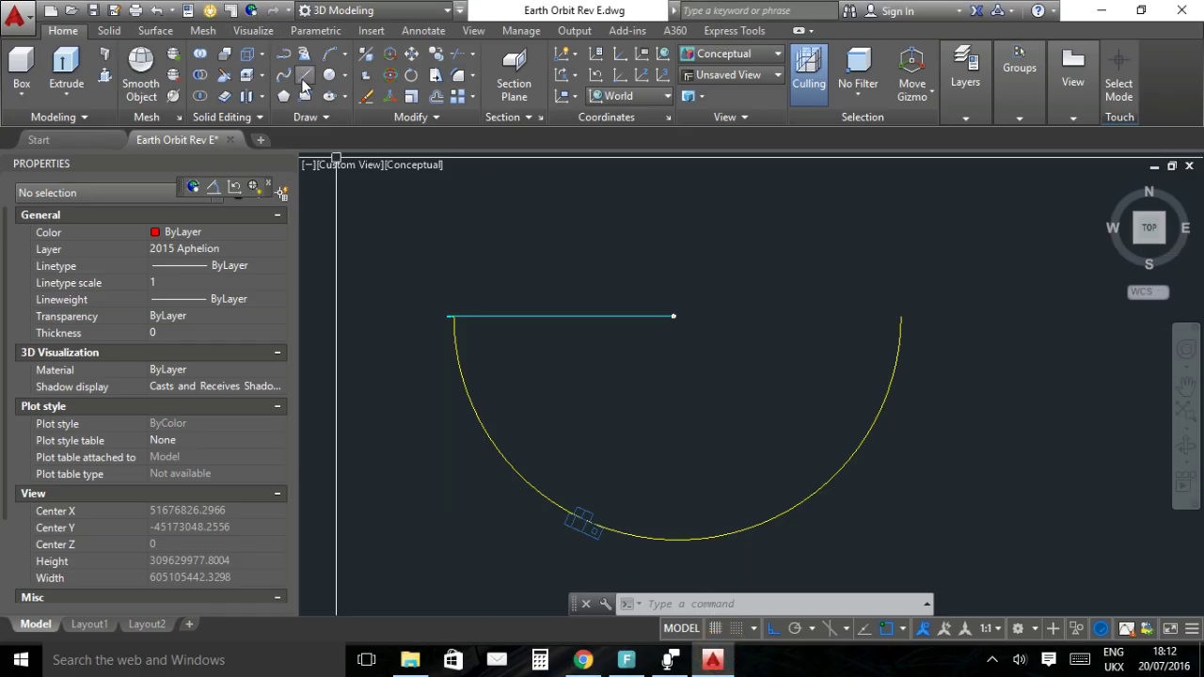
left_click(306, 74)
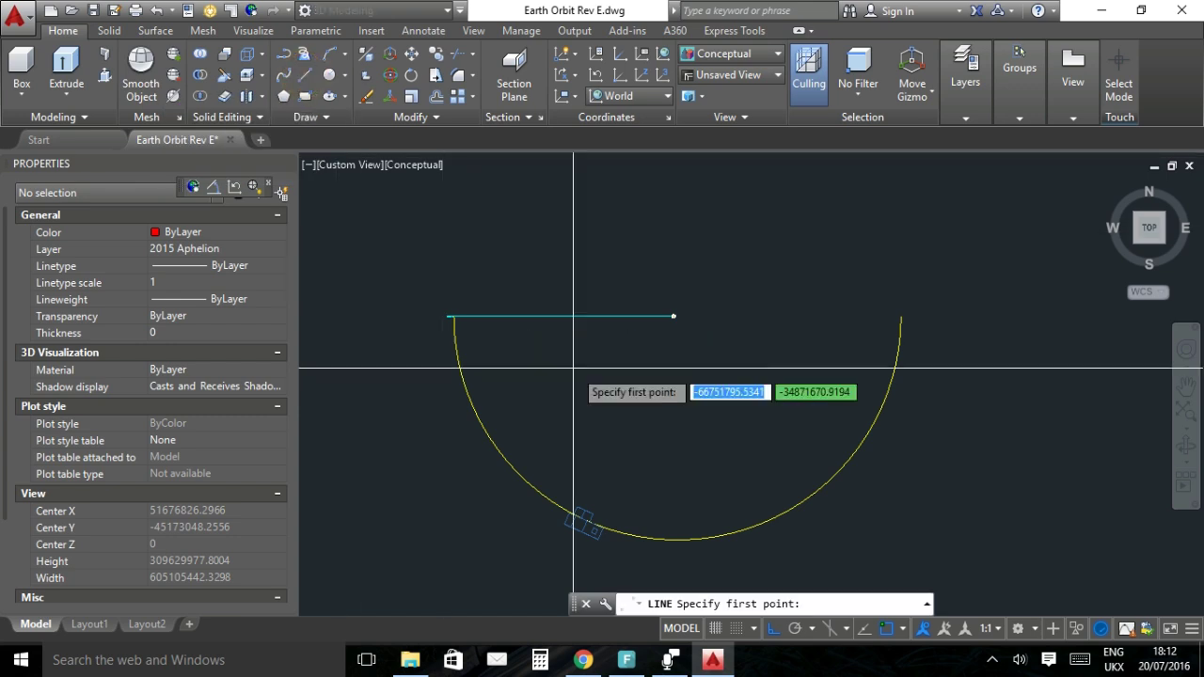
scroll(674, 317, "up", 10)
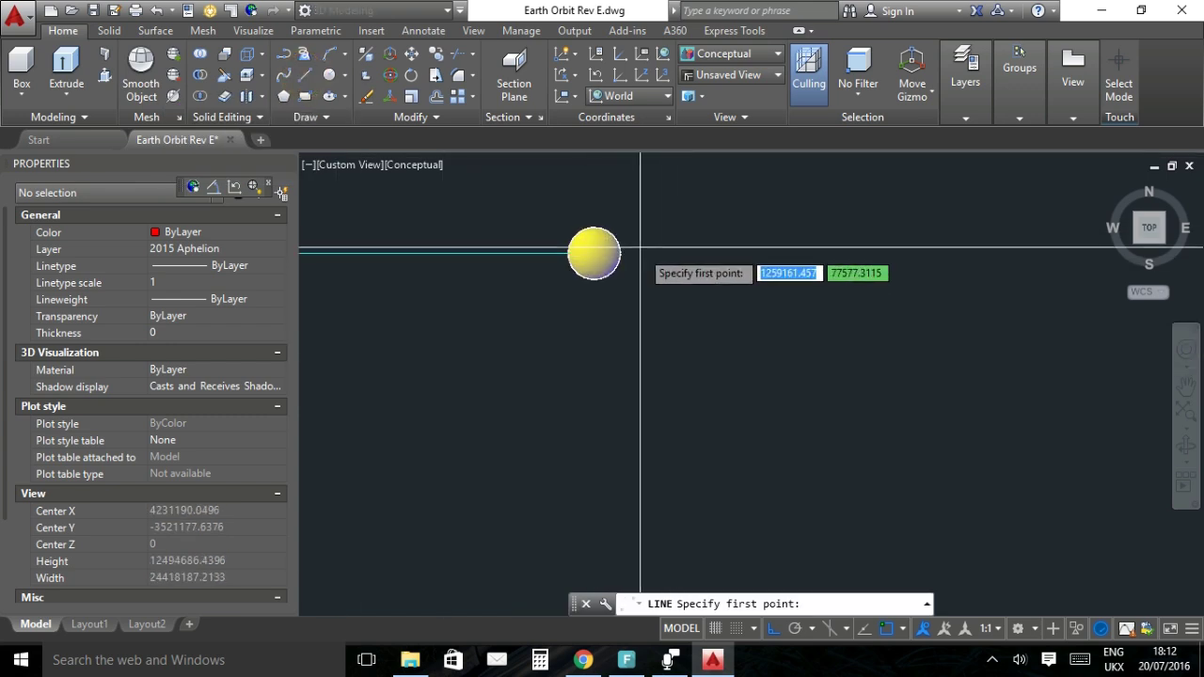
scroll(641, 249, "up", 3)
left_click(545, 262)
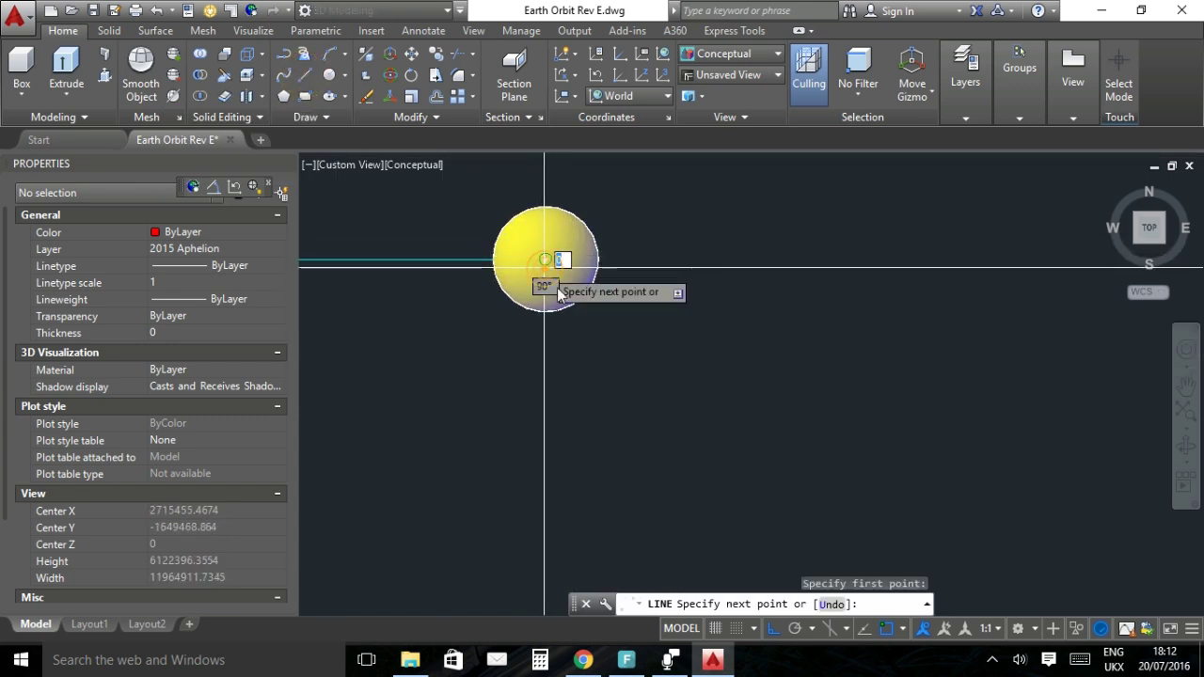
scroll(650, 332, "down", 2)
right_click(866, 604)
left_click(769, 518)
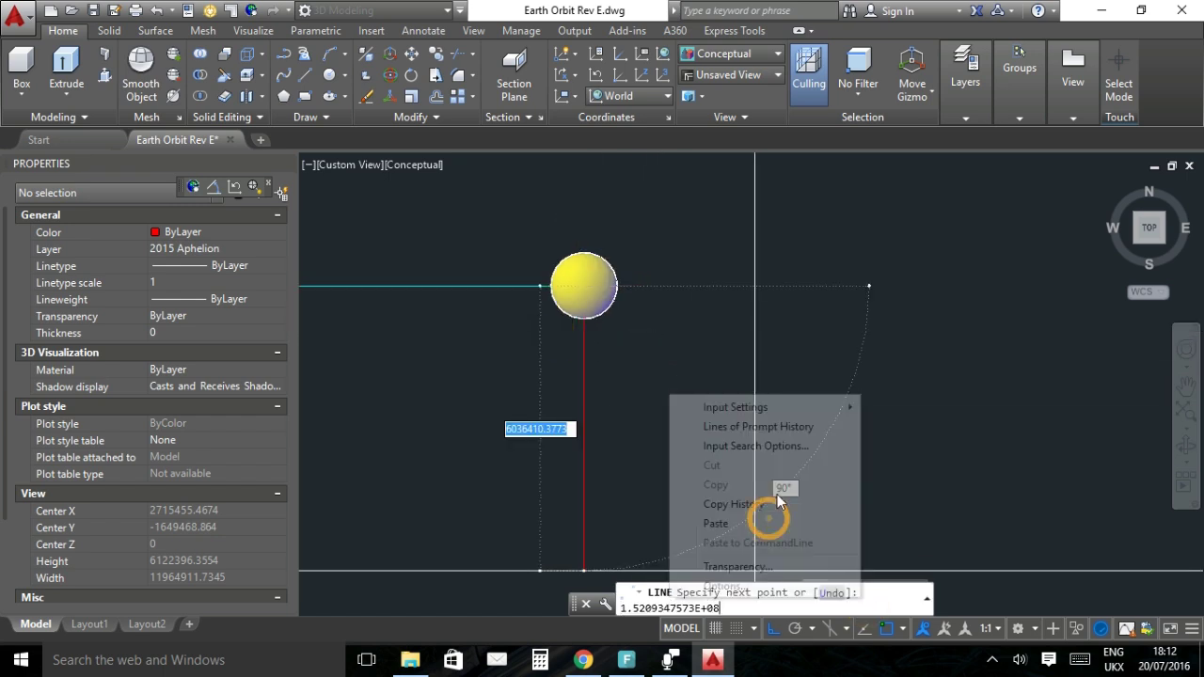
key("Return")
scroll(942, 337, "down", 5)
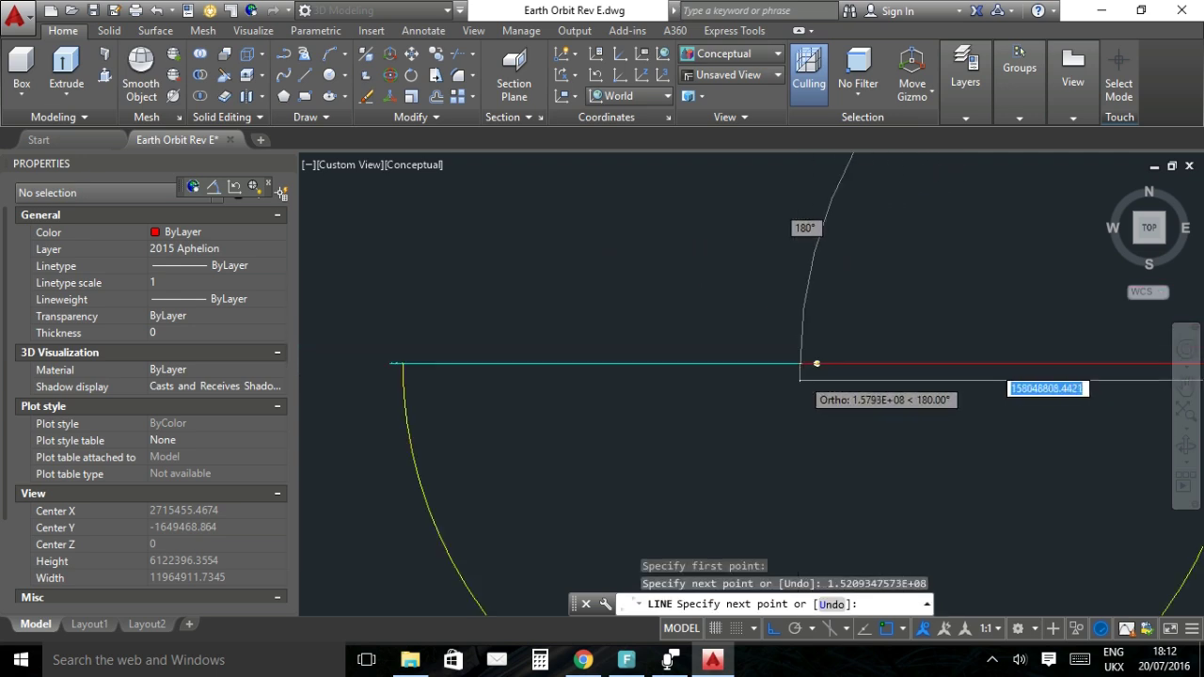
key("Escape")
Check the new aphelion line's length against the highlighted 19:41 distance in the HORIZONS results, then return to the drawing.
left_click_drag(796, 383, 697, 329)
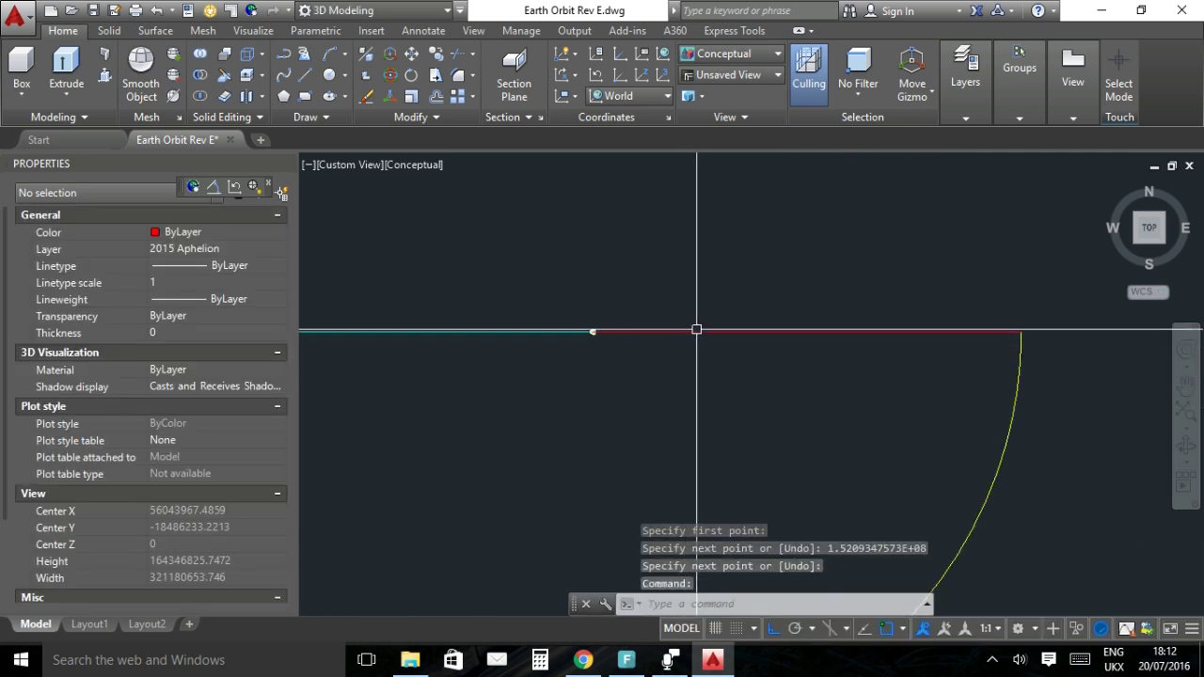
left_click(1115, 329)
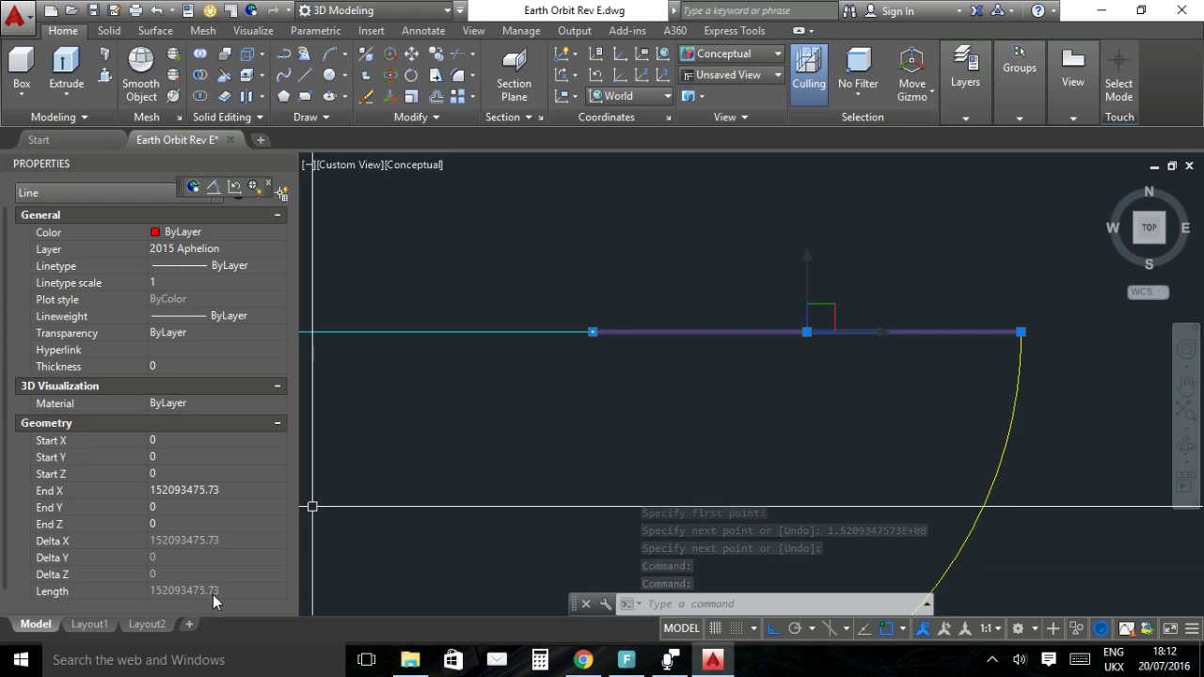
left_click(578, 662)
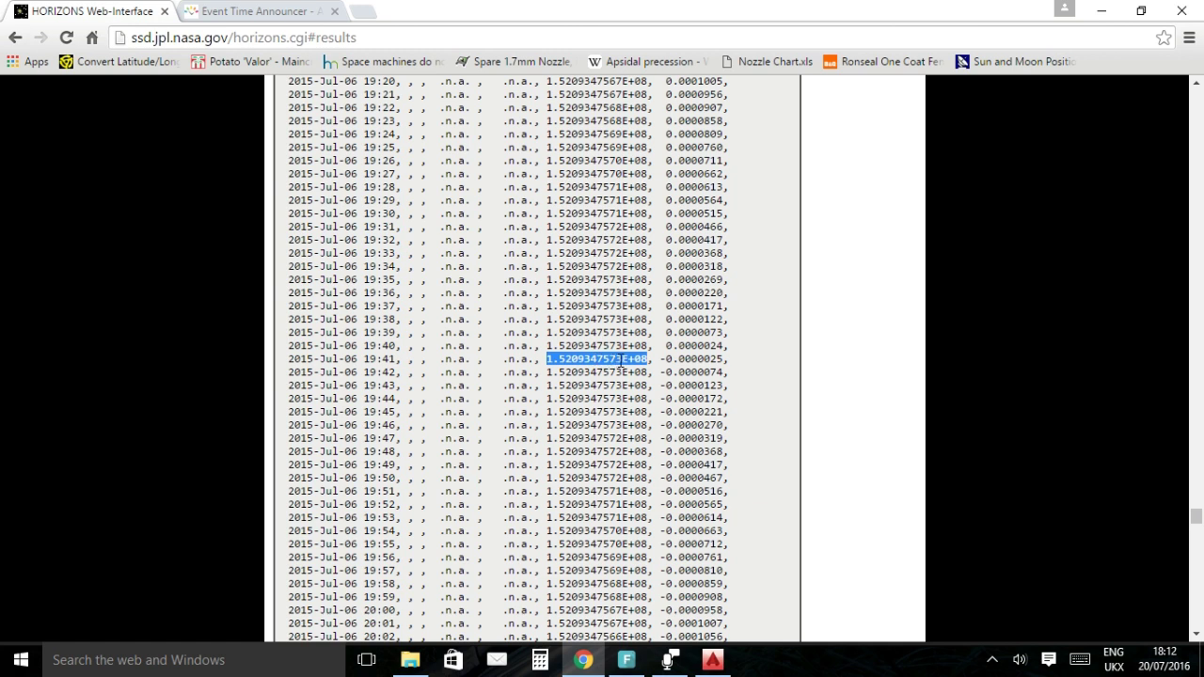
left_click(712, 662)
key("Escape")
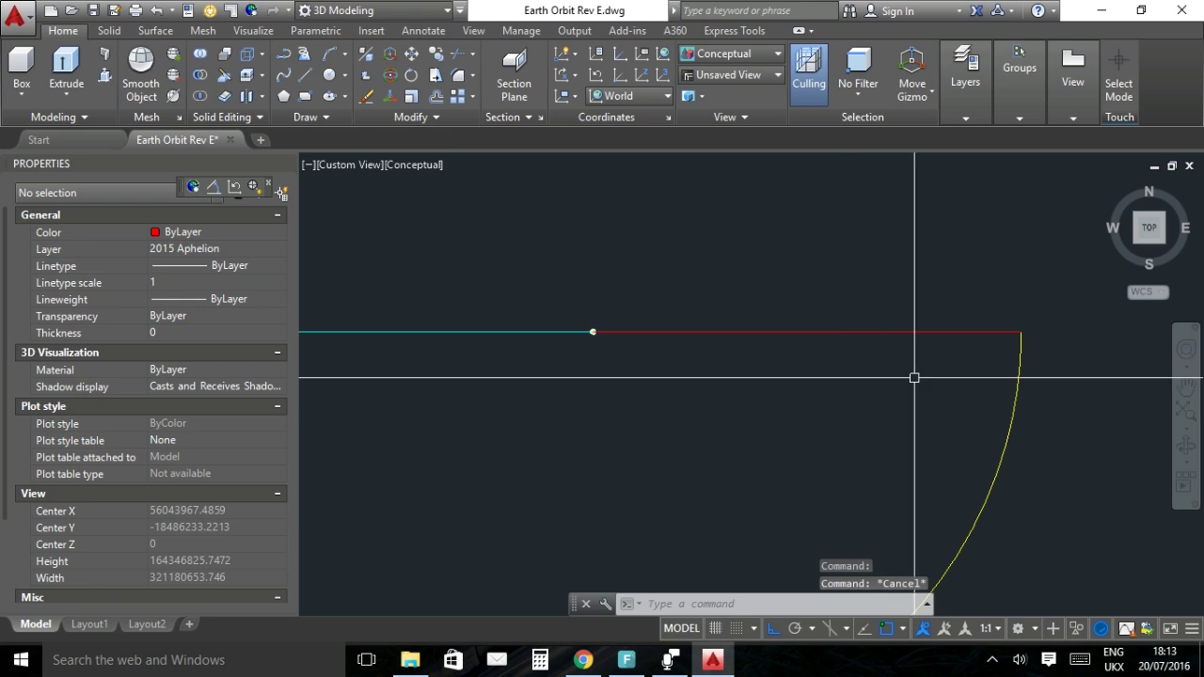
Examine how the end of the new aphelion line meets the yellow half-orbit.
scroll(1028, 329, "up", 10)
scroll(912, 396, "up", 15)
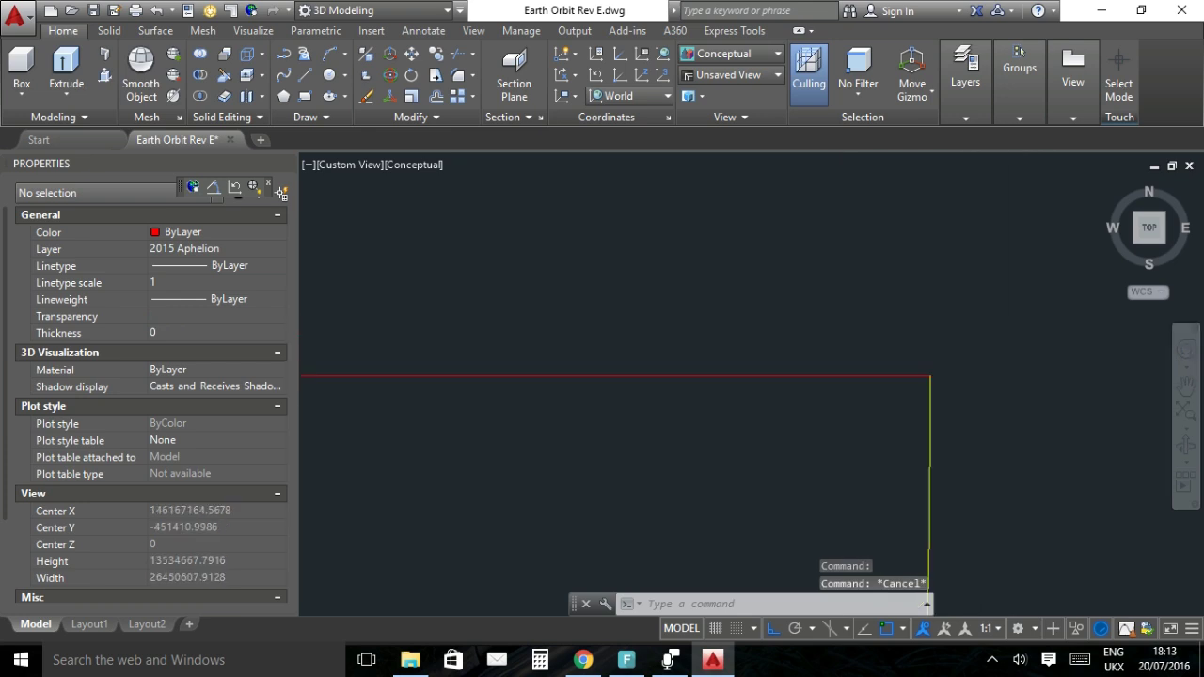
scroll(868, 344, "up", 8)
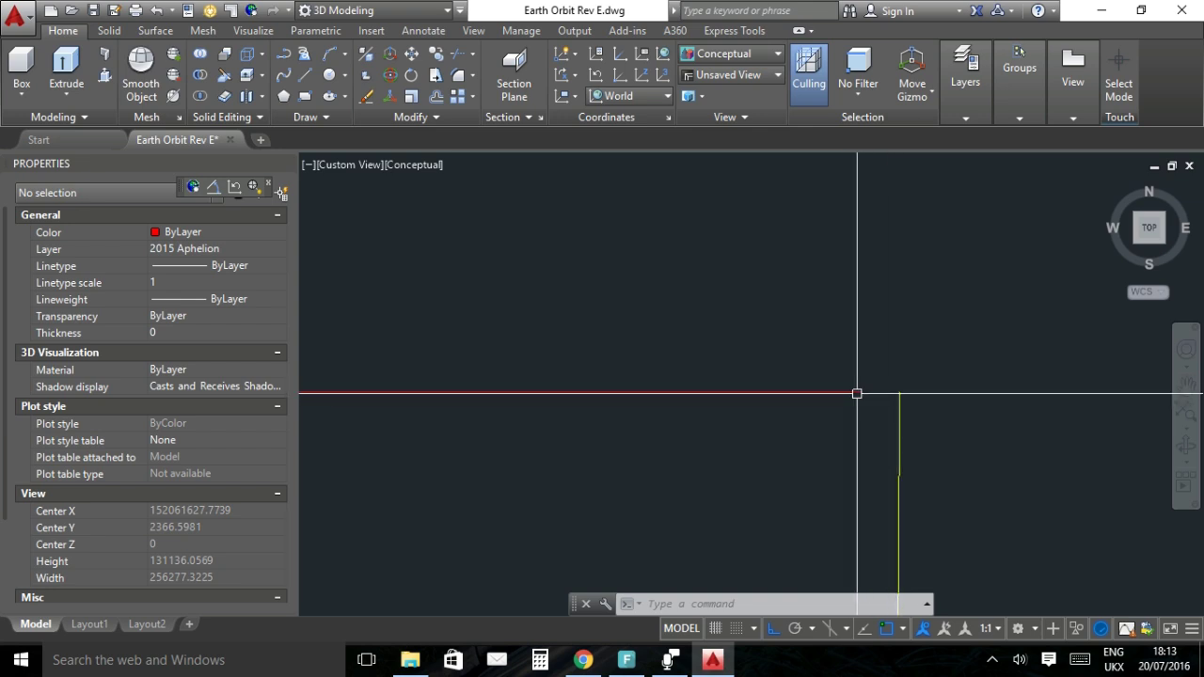
scroll(858, 425, "down", 8)
scroll(829, 421, "down", 5)
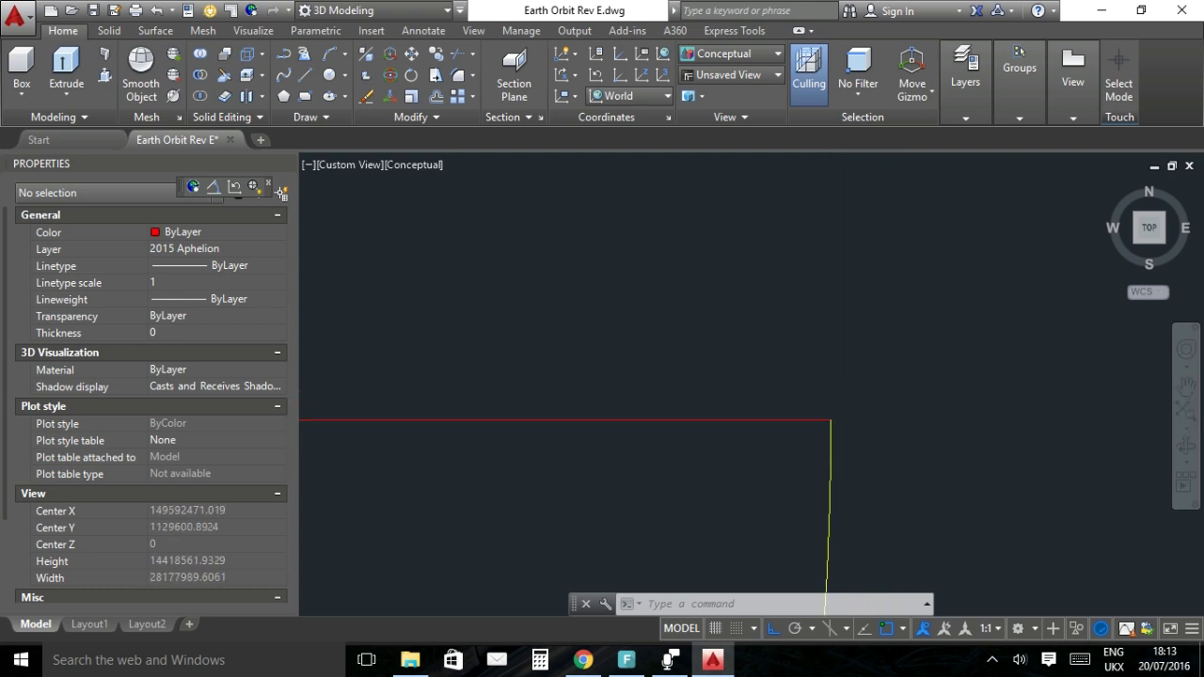
scroll(816, 418, "down", 5)
left_click_drag(753, 443, 728, 398)
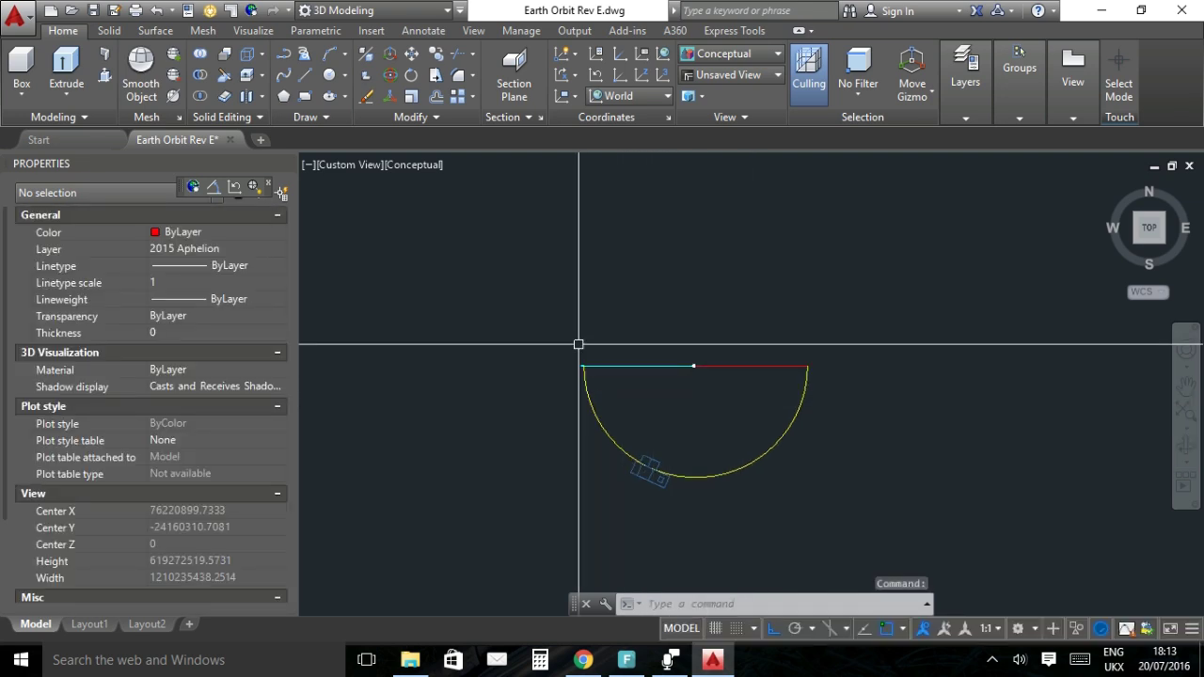
Start an Axis, End ellipse with its major axis from the perihelion line's outer end to the red aphelion line's outer end.
scroll(658, 388, "up", 4)
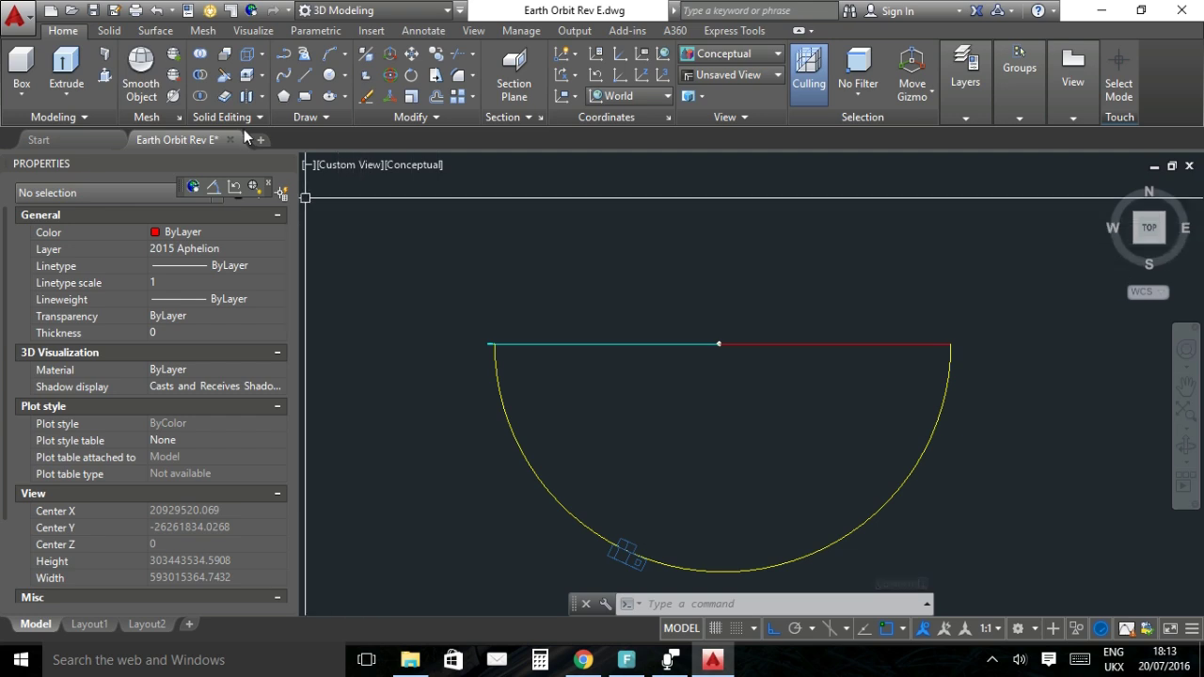
left_click(345, 98)
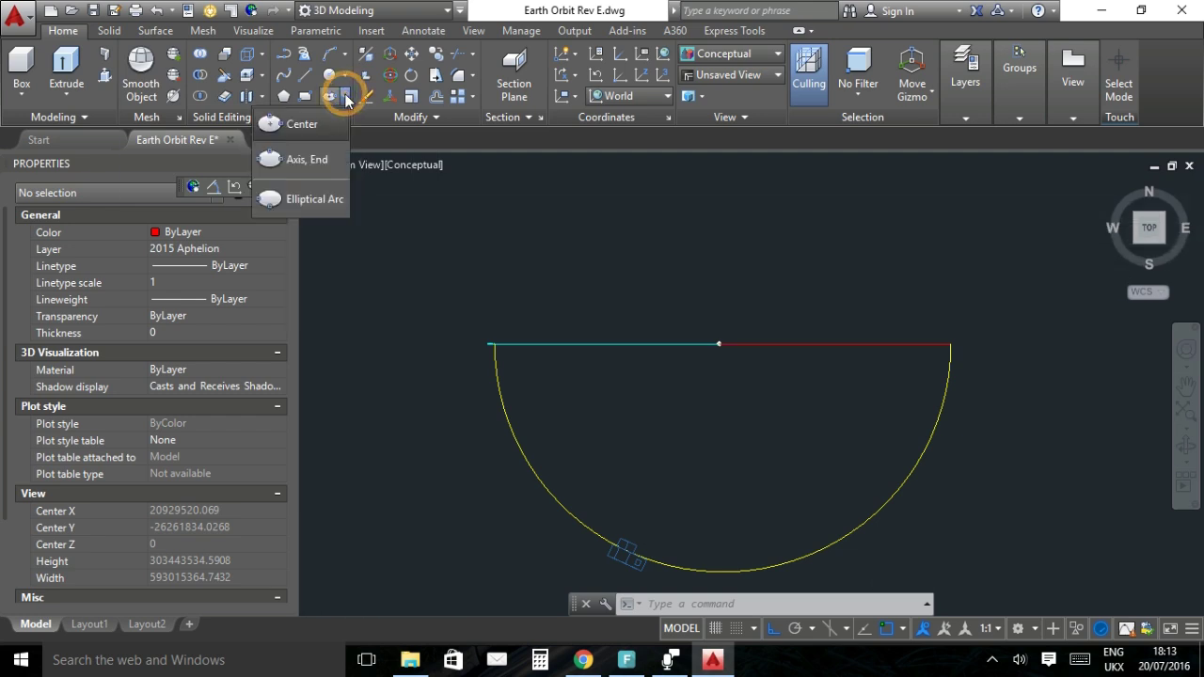
left_click(308, 160)
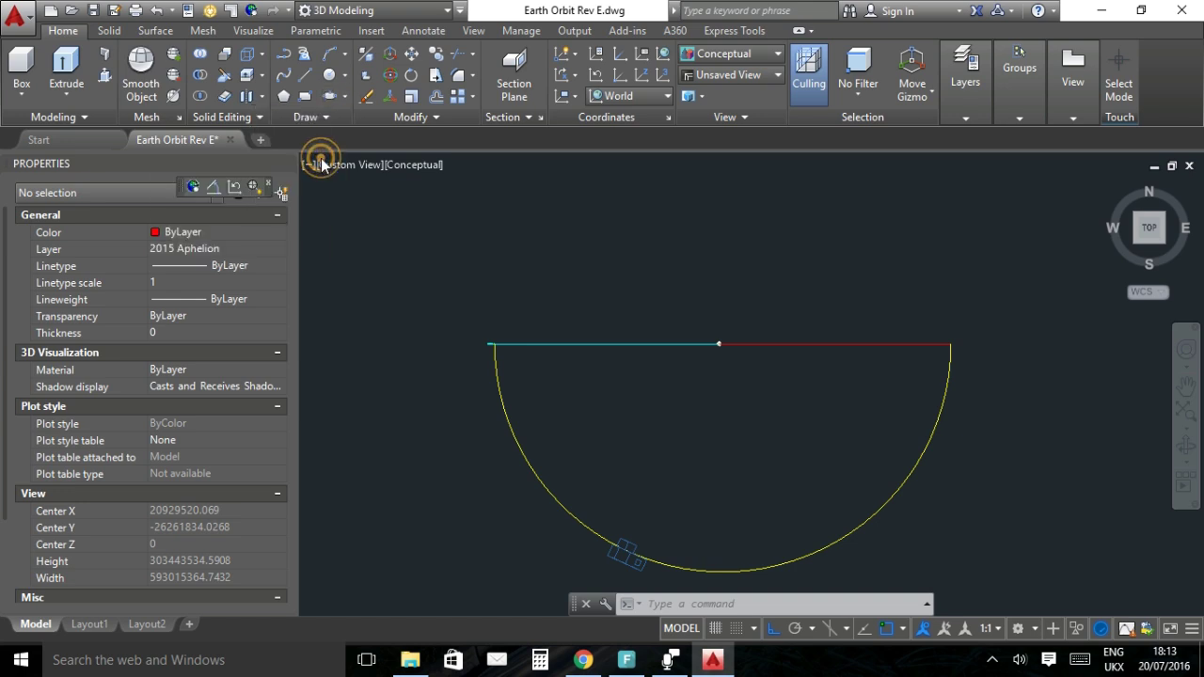
scroll(386, 277, "up", 12)
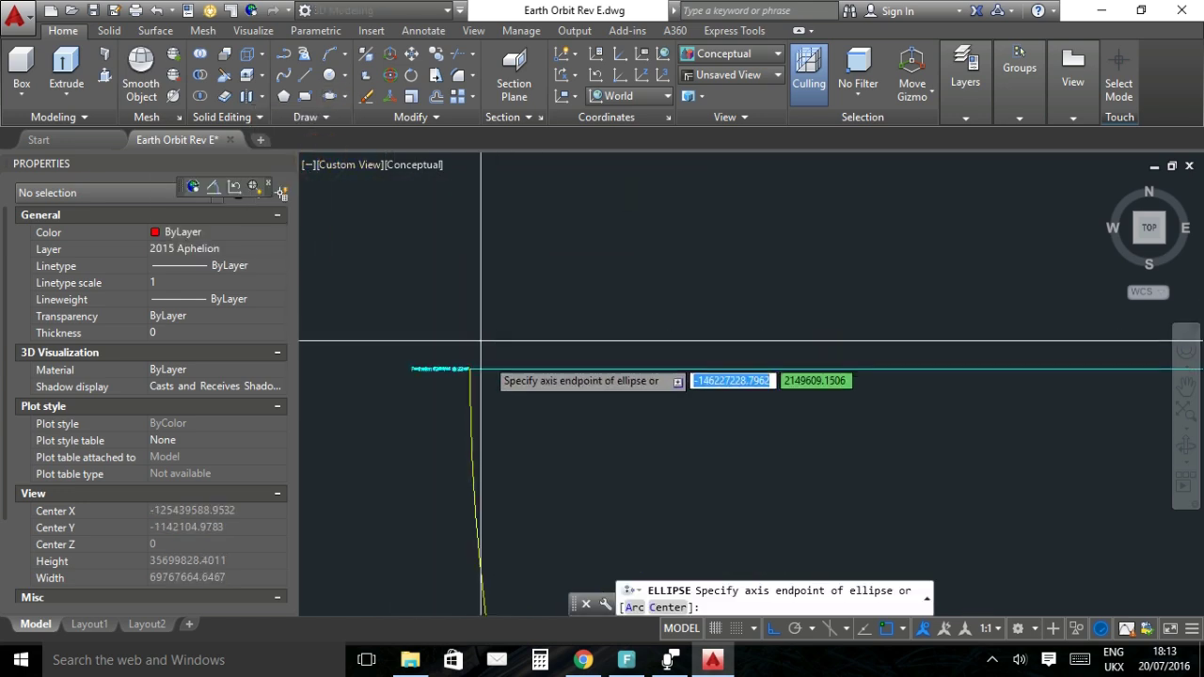
scroll(451, 374, "up", 4)
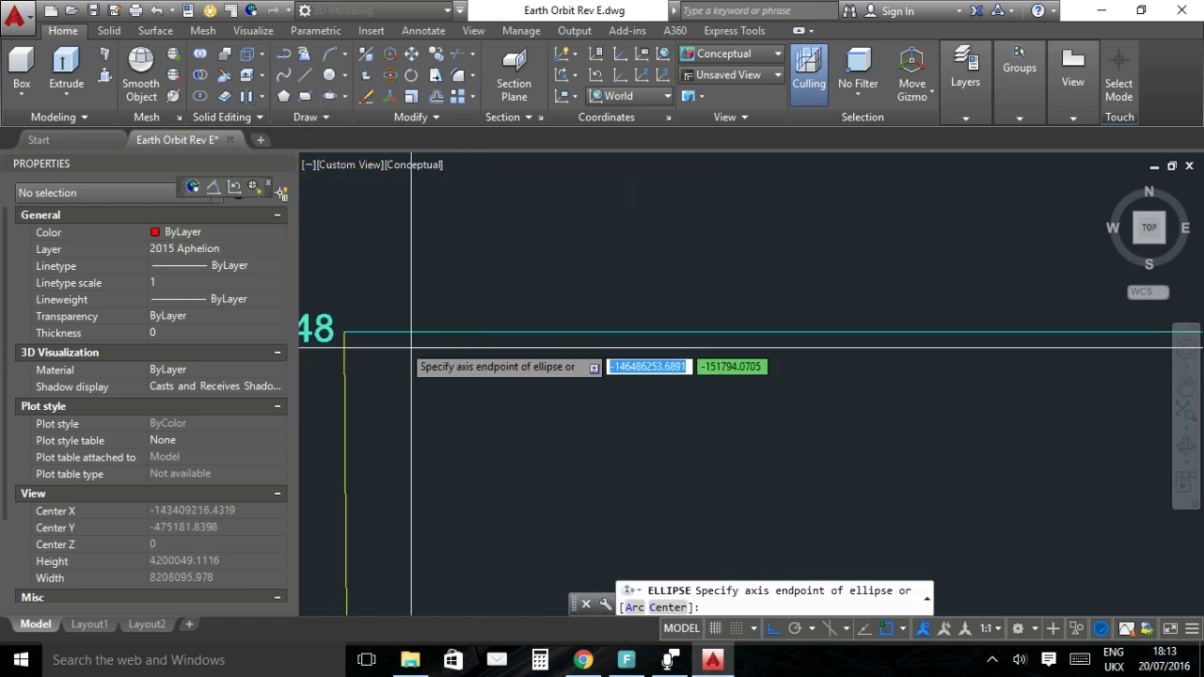
left_click(323, 331)
scroll(367, 325, "up", 3)
scroll(376, 322, "down", 5)
scroll(873, 327, "up", 4)
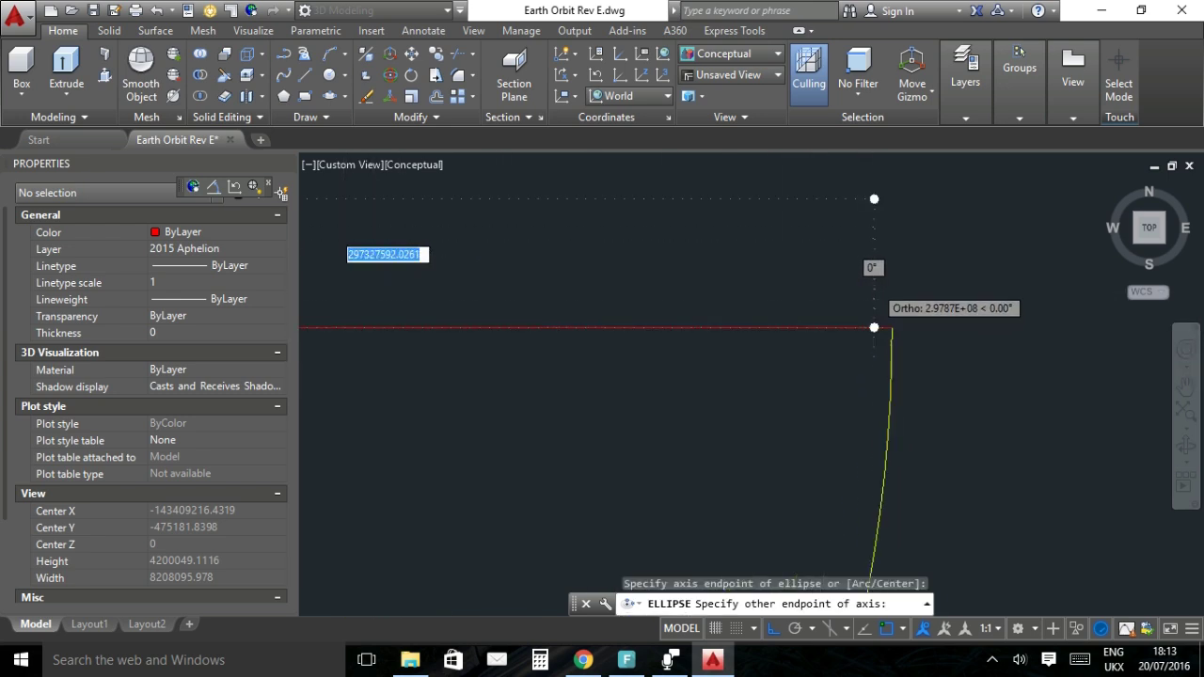
scroll(889, 282, "up", 3)
mouse_move(763, 260)
left_mouse_down()
mouse_move(772, 397)
mouse_move(805, 558)
left_mouse_up()
left_click_drag(759, 330, 760, 132)
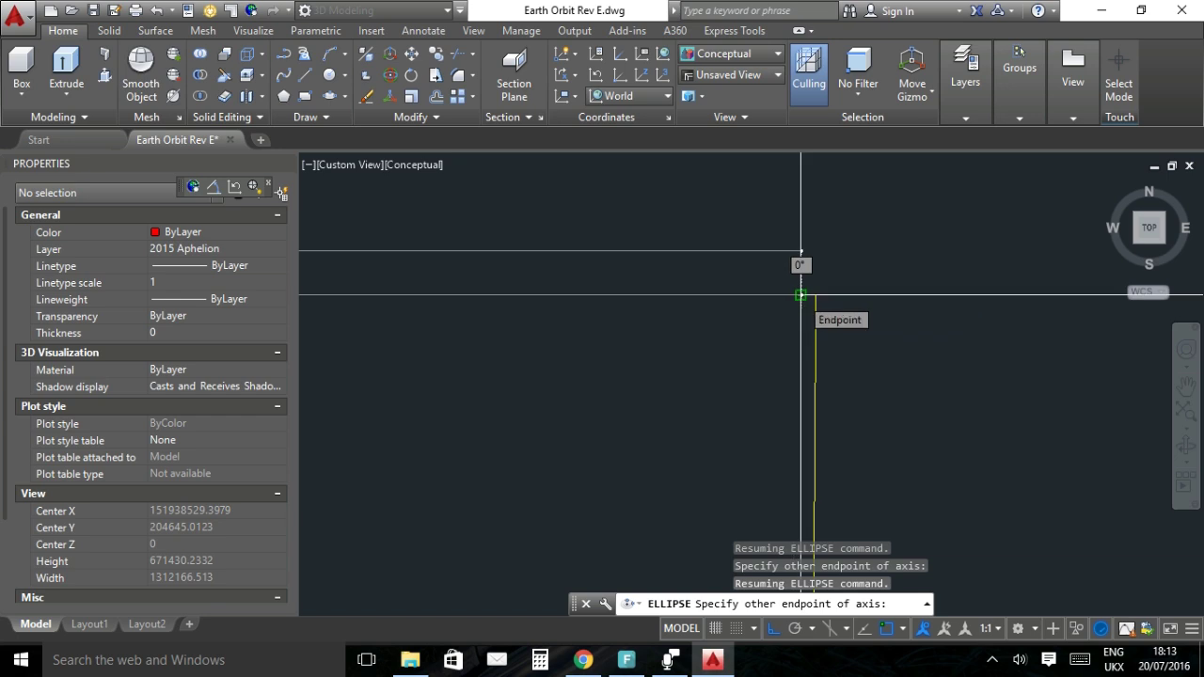
left_click(800, 295)
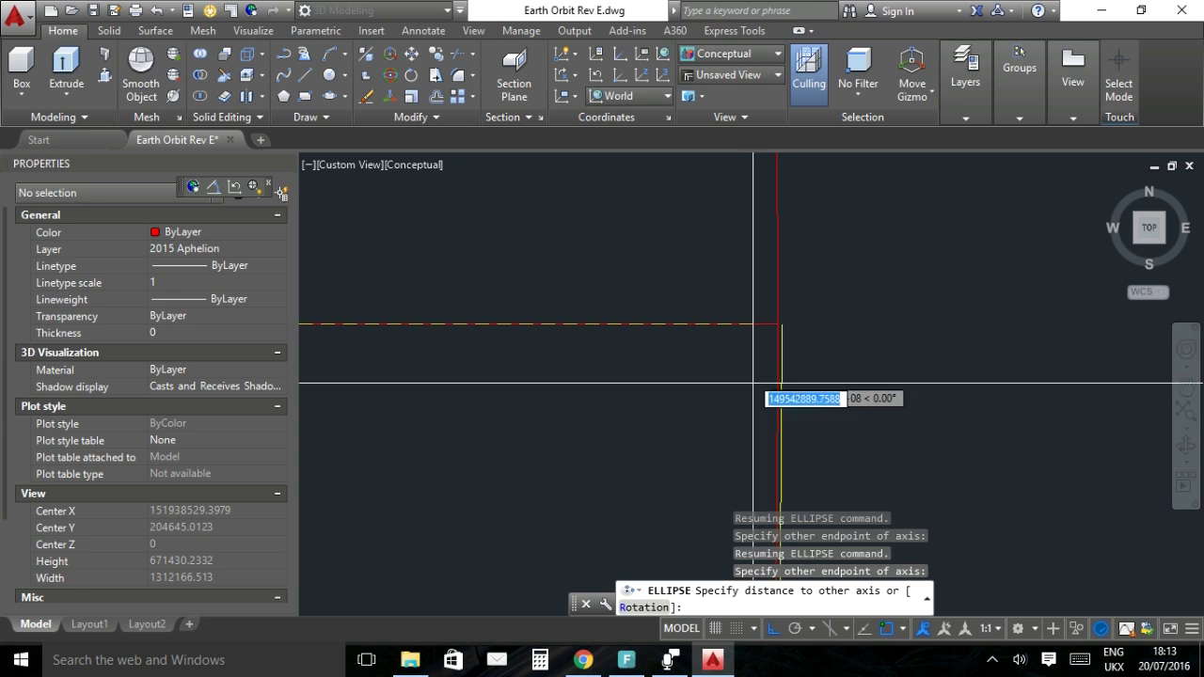
Finish the ellipse by rotation around its major axis with a value of 0.01671022 and Ortho off.
scroll(752, 383, "down", 5)
scroll(682, 344, "down", 3)
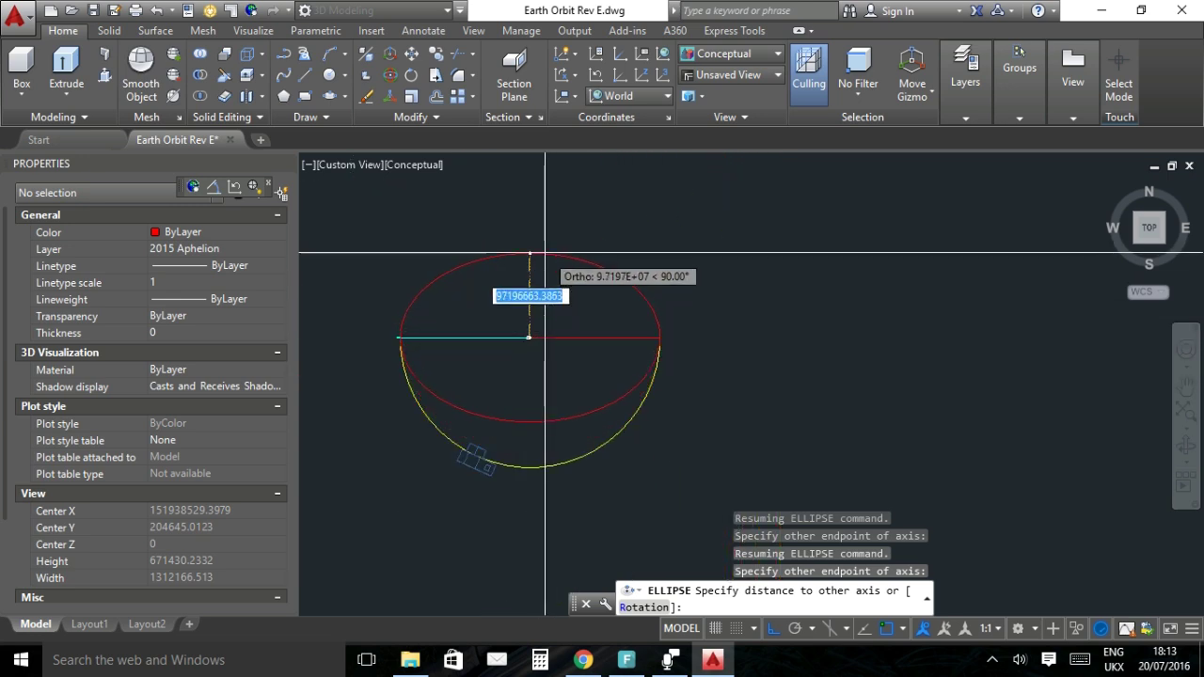
type("r")
key("Return")
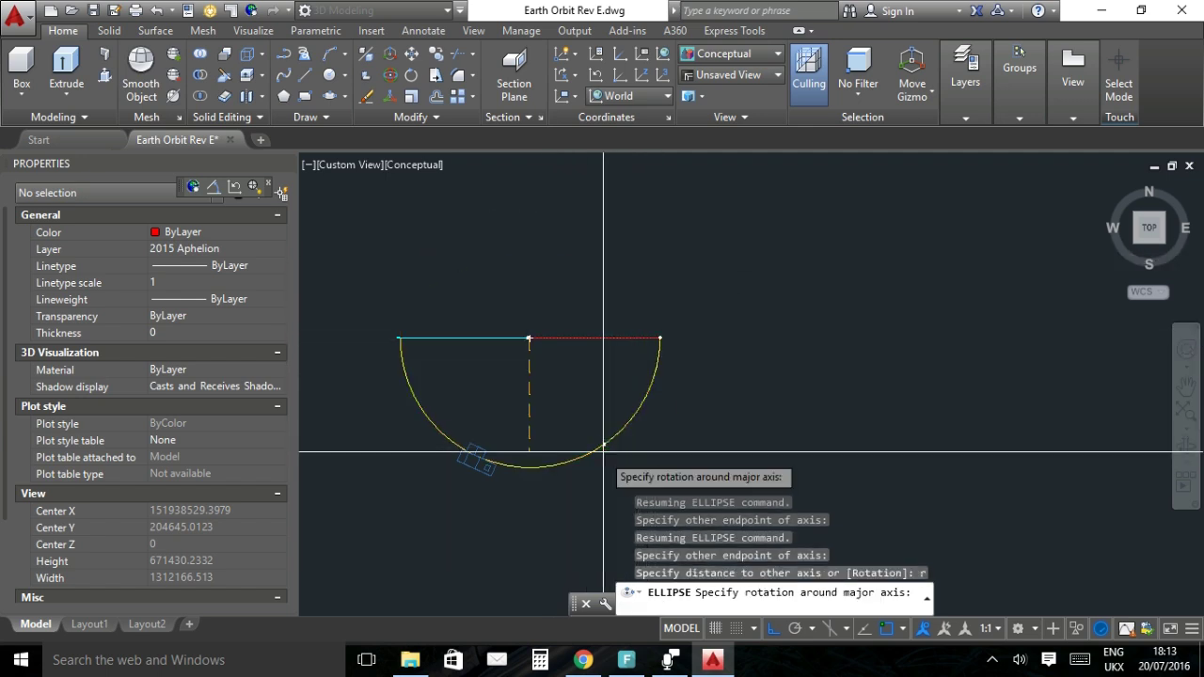
key("F8")
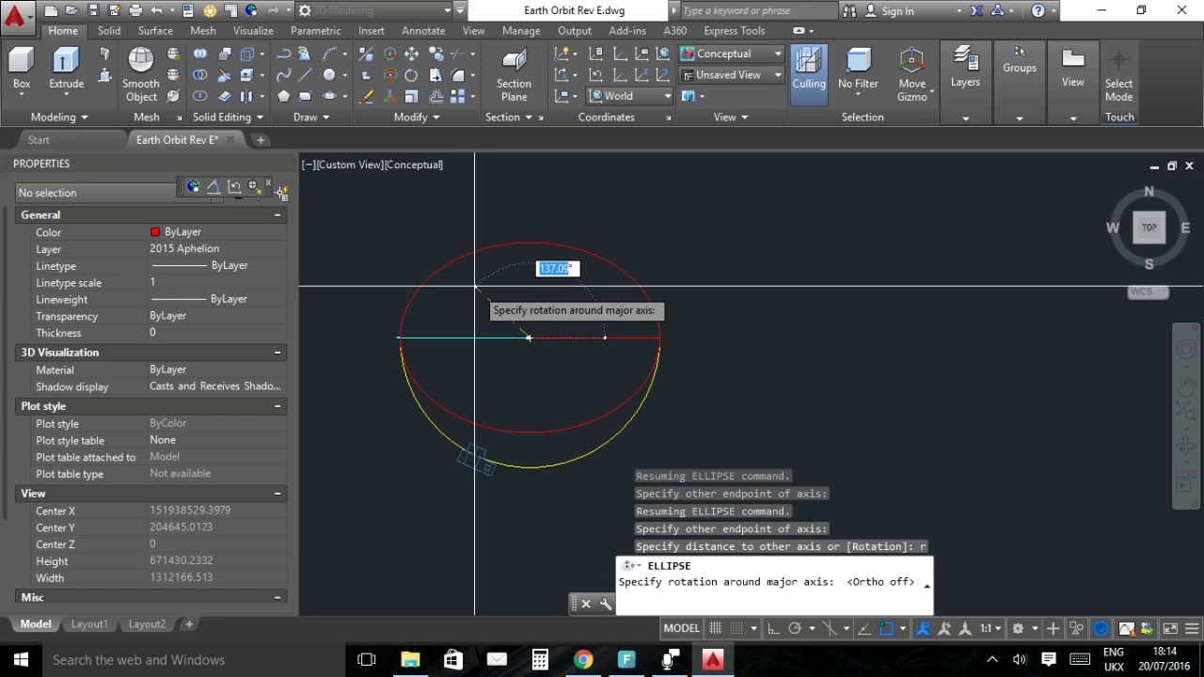
type(".01671022")
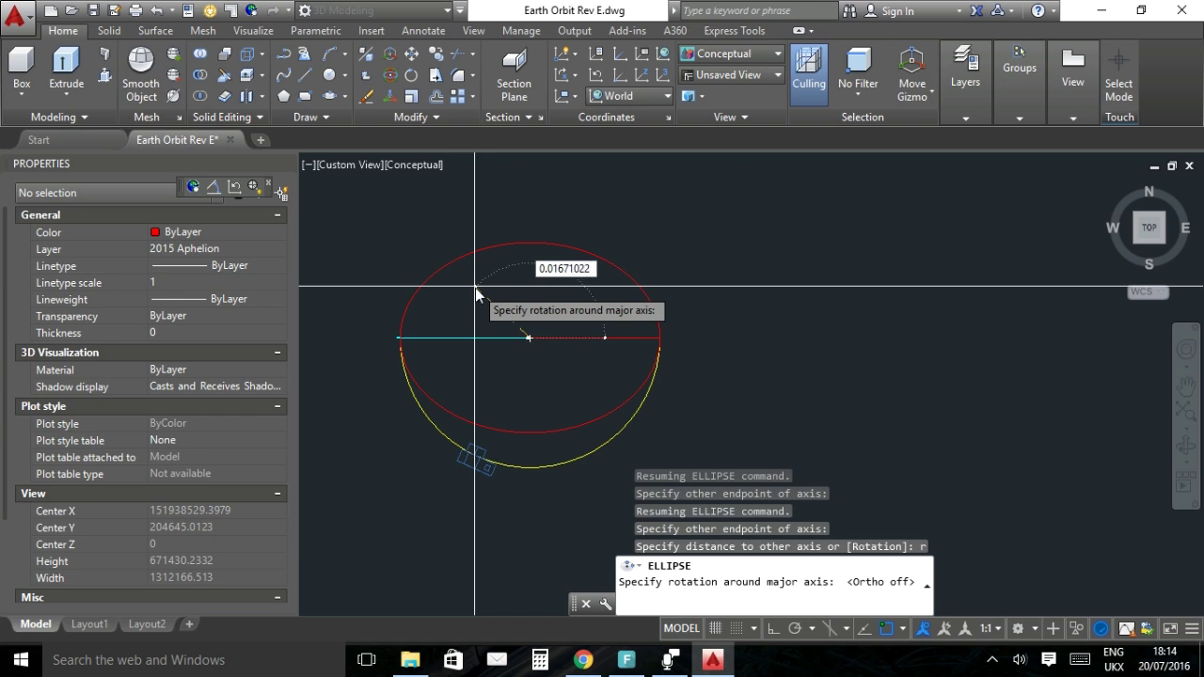
key("Return")
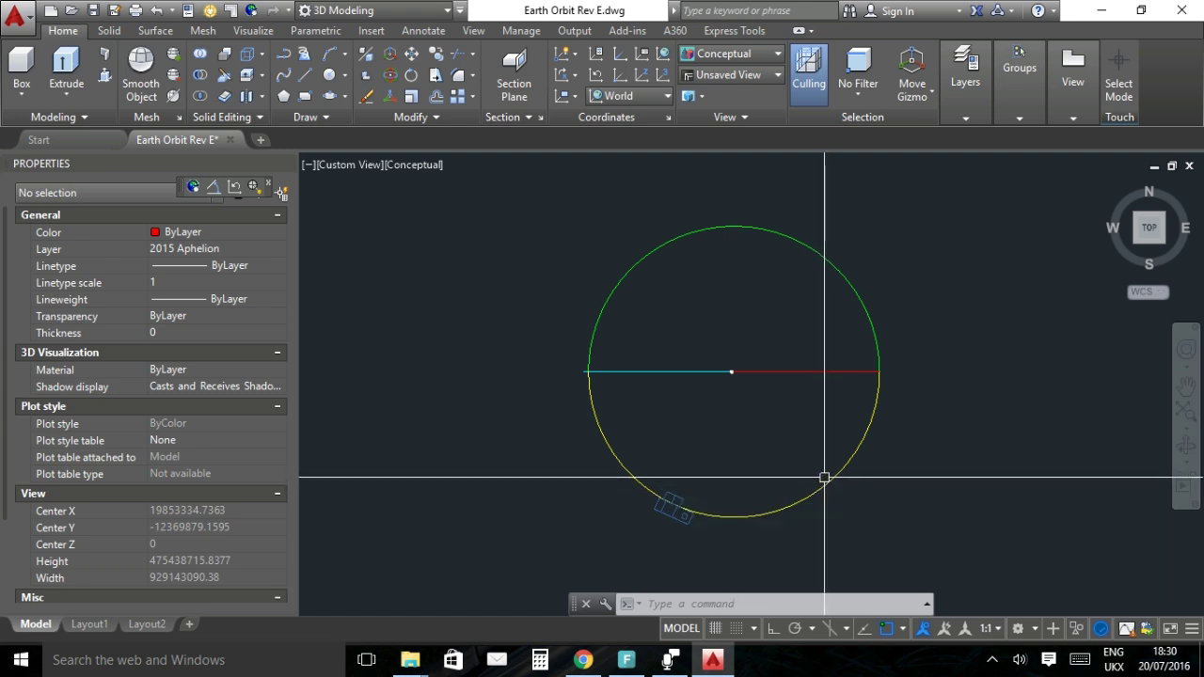
Examine the offset between the green and yellow half-orbits at the outer end of the aphelion line.
scroll(836, 387, "up", 10)
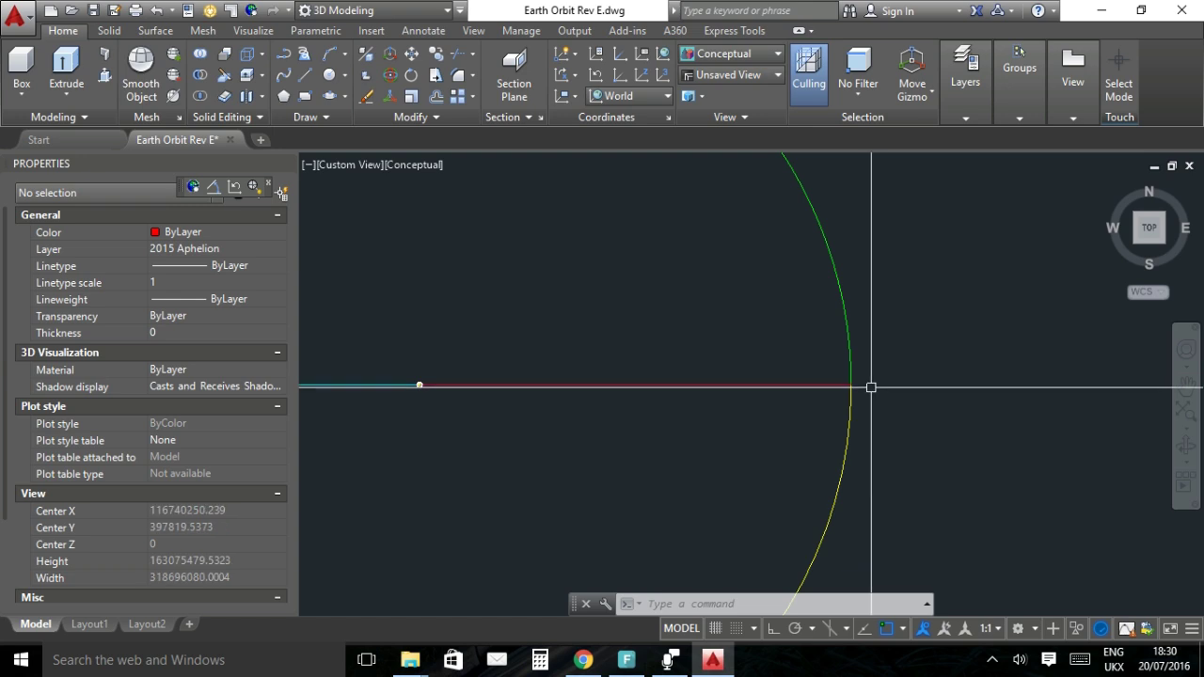
scroll(839, 380, "up", 15)
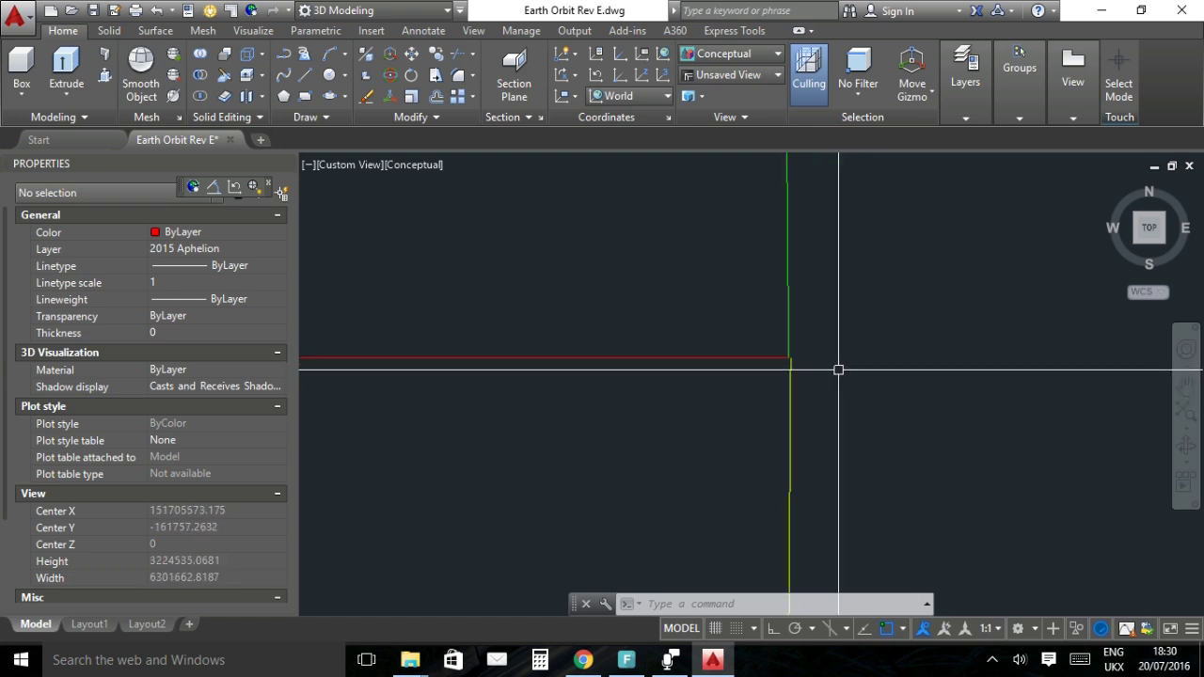
scroll(833, 369, "up", 5)
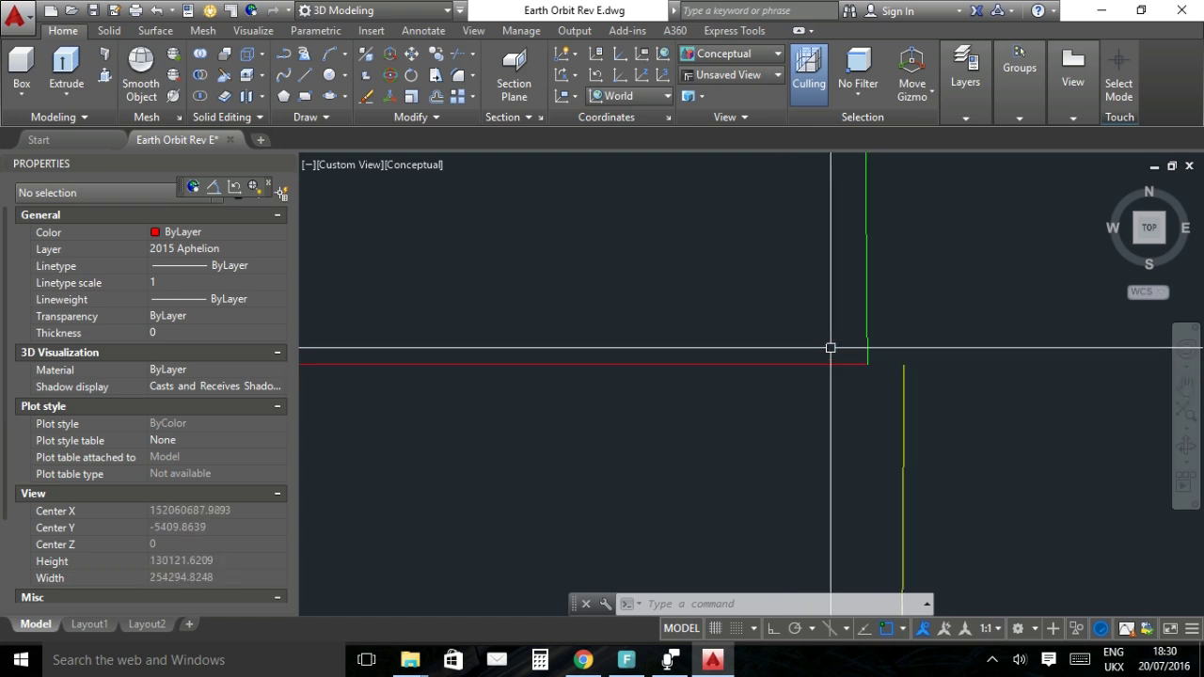
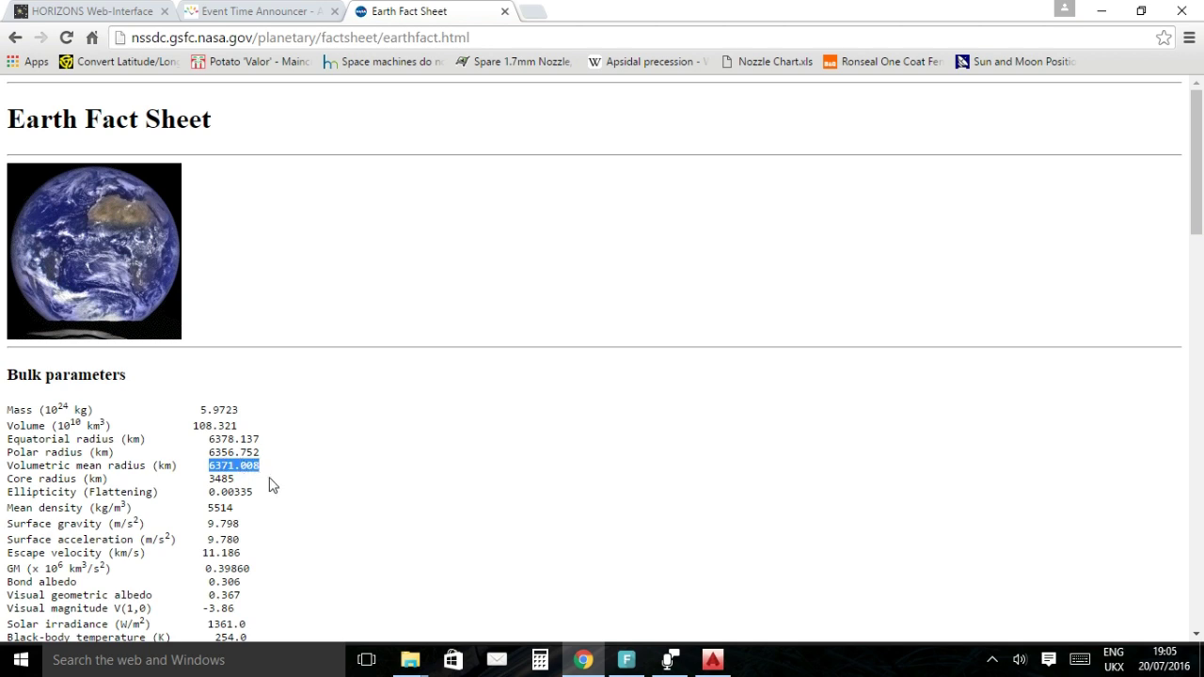
Switch to AutoCAD and create a sphere of radius 6371.008 in the empty space for the Earth.
left_click(713, 661)
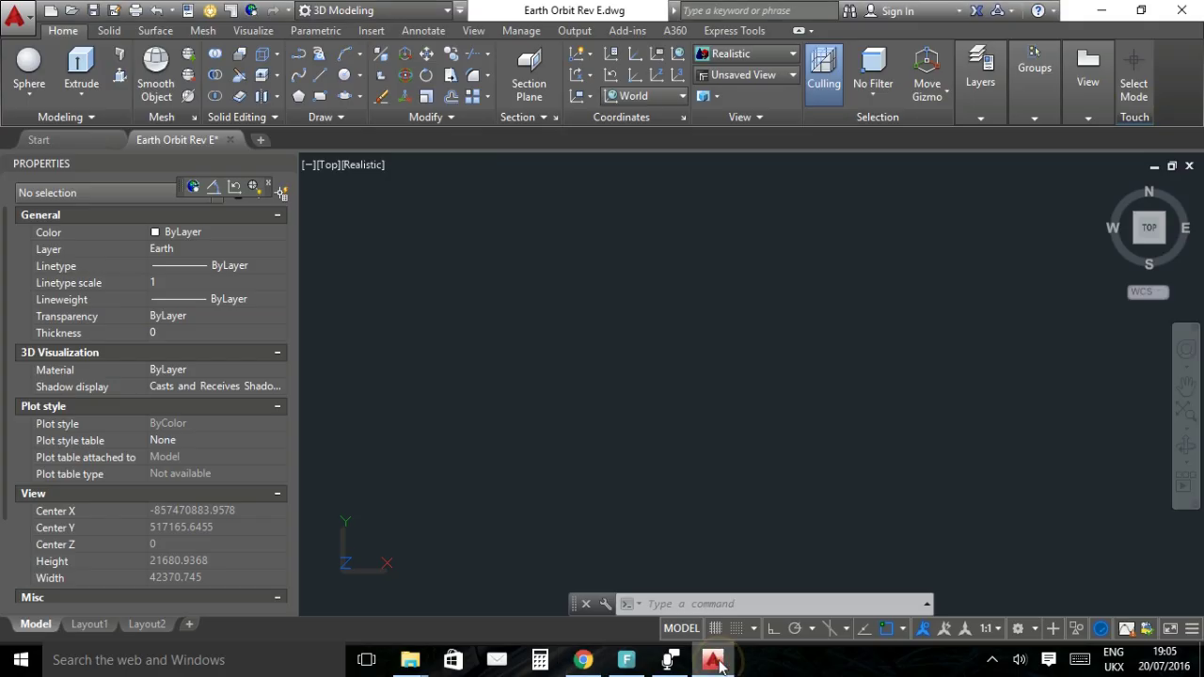
left_click(38, 71)
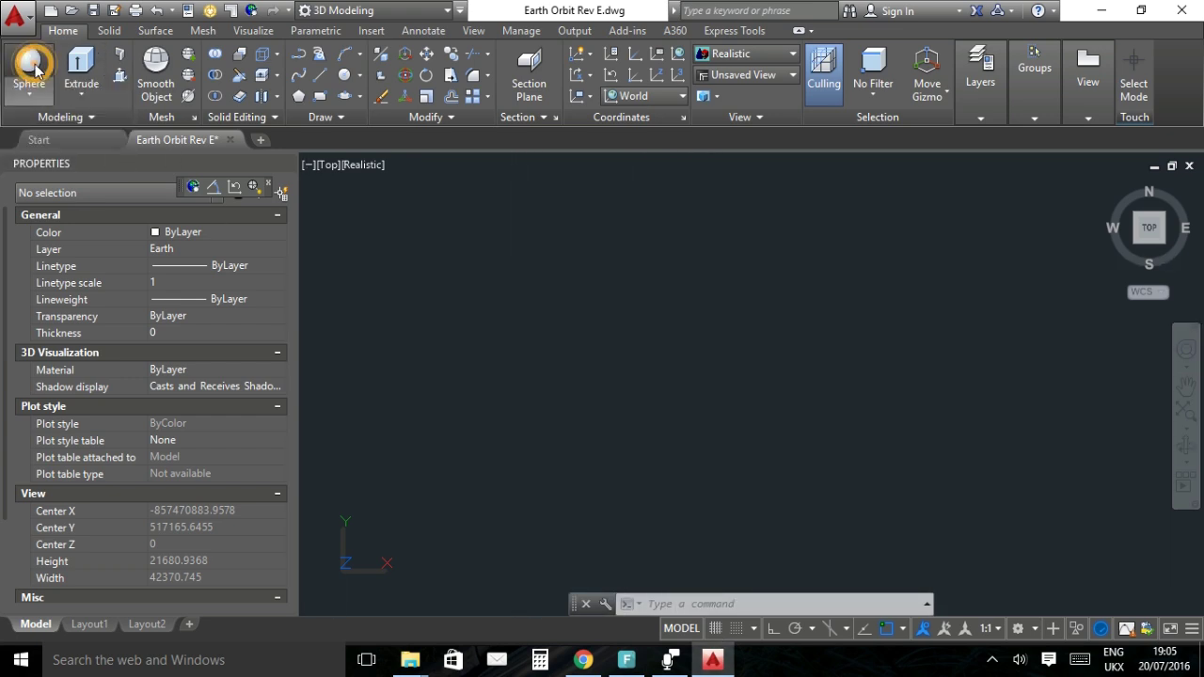
left_click(624, 405)
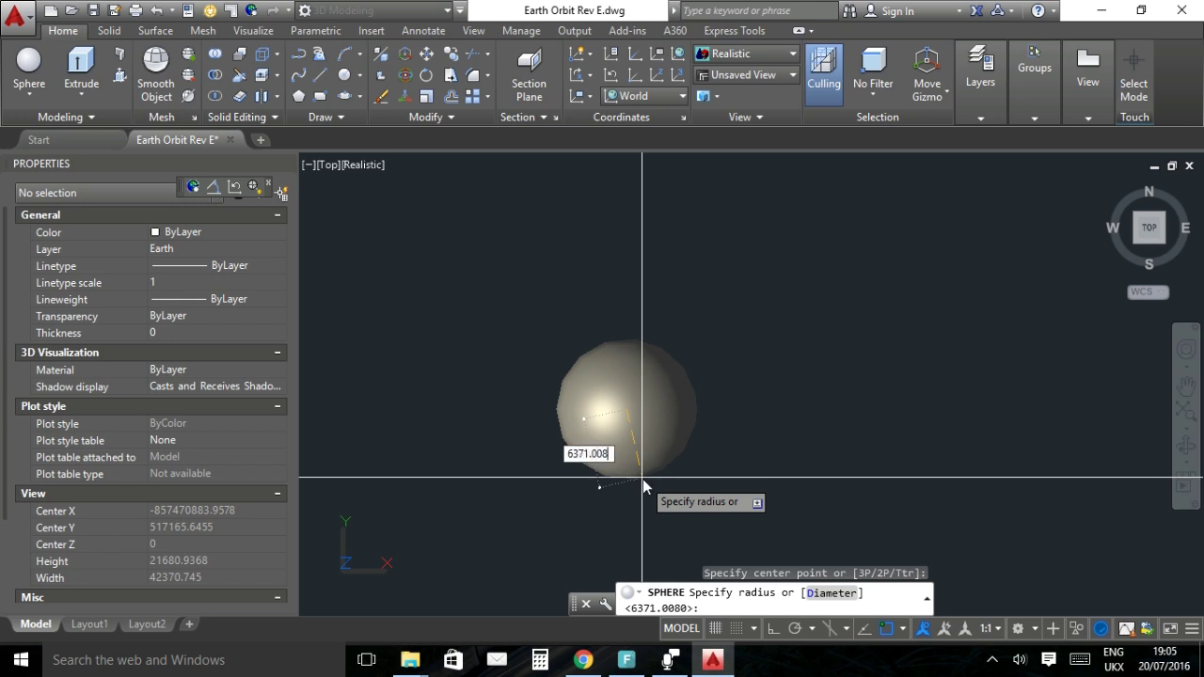
key("Return")
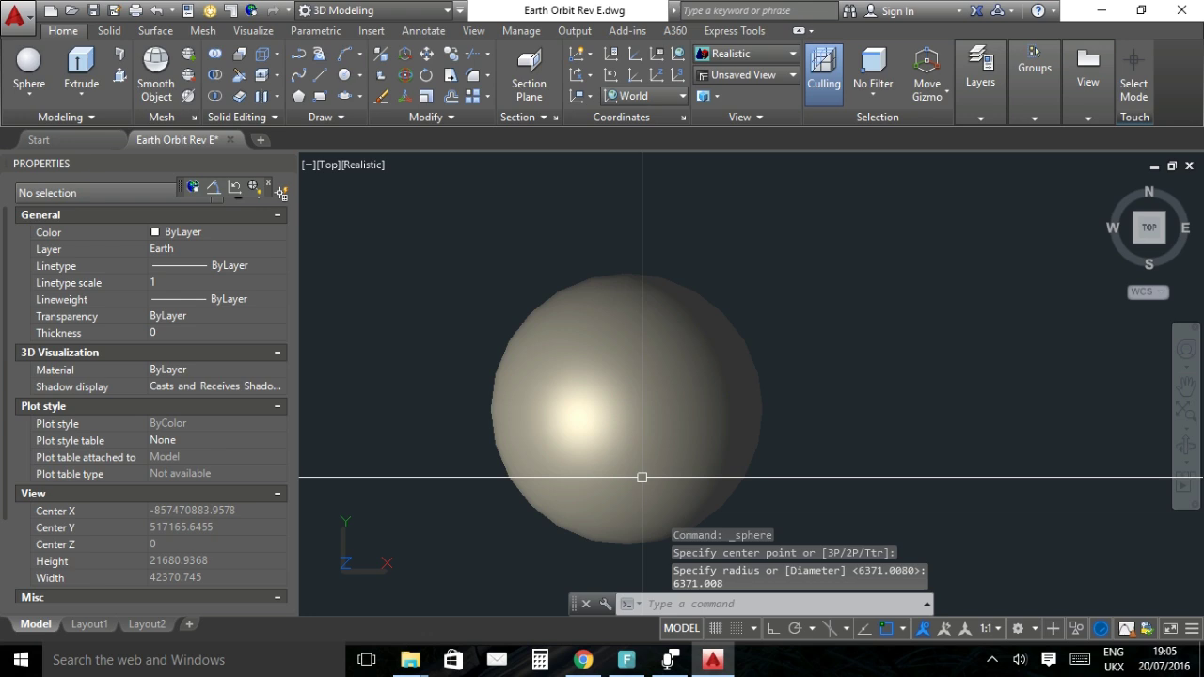
Change the visual style of the model from Realistic to 2D Wireframe.
left_click(762, 58)
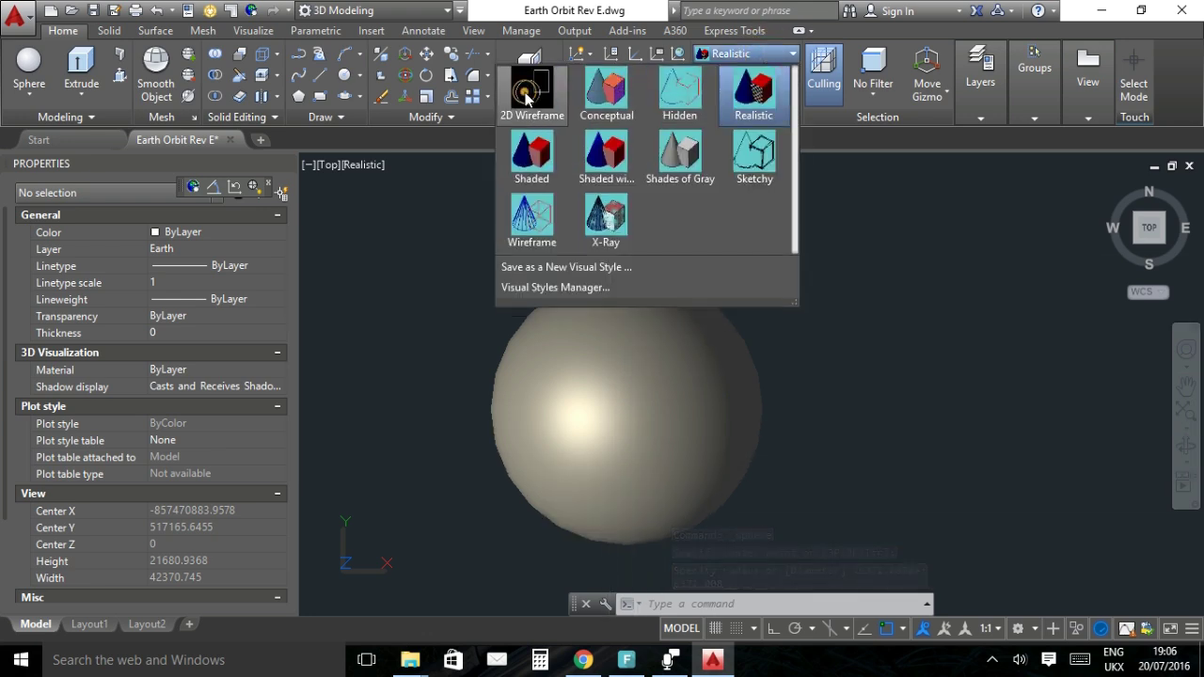
left_click(527, 94)
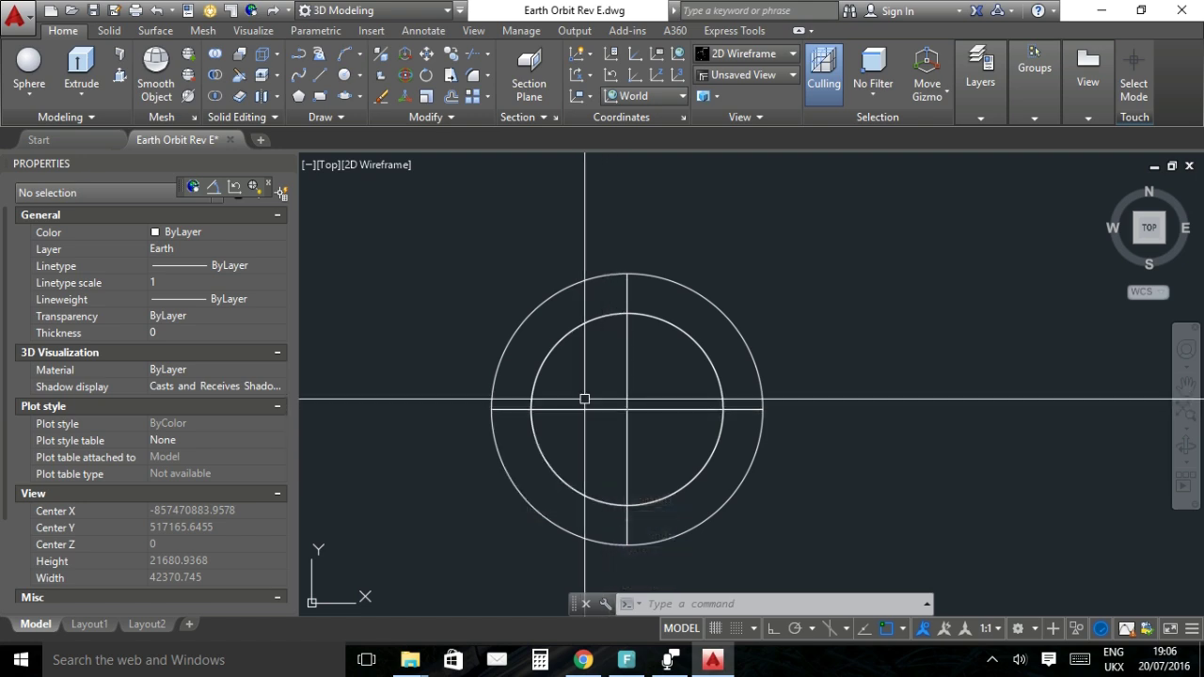
Inspect the wireframe sphere from an angled view and return to the Top view with north facing up.
left_click(489, 447)
left_click_drag(460, 480, 571, 310)
key("Escape")
left_click_drag(665, 479, 619, 475)
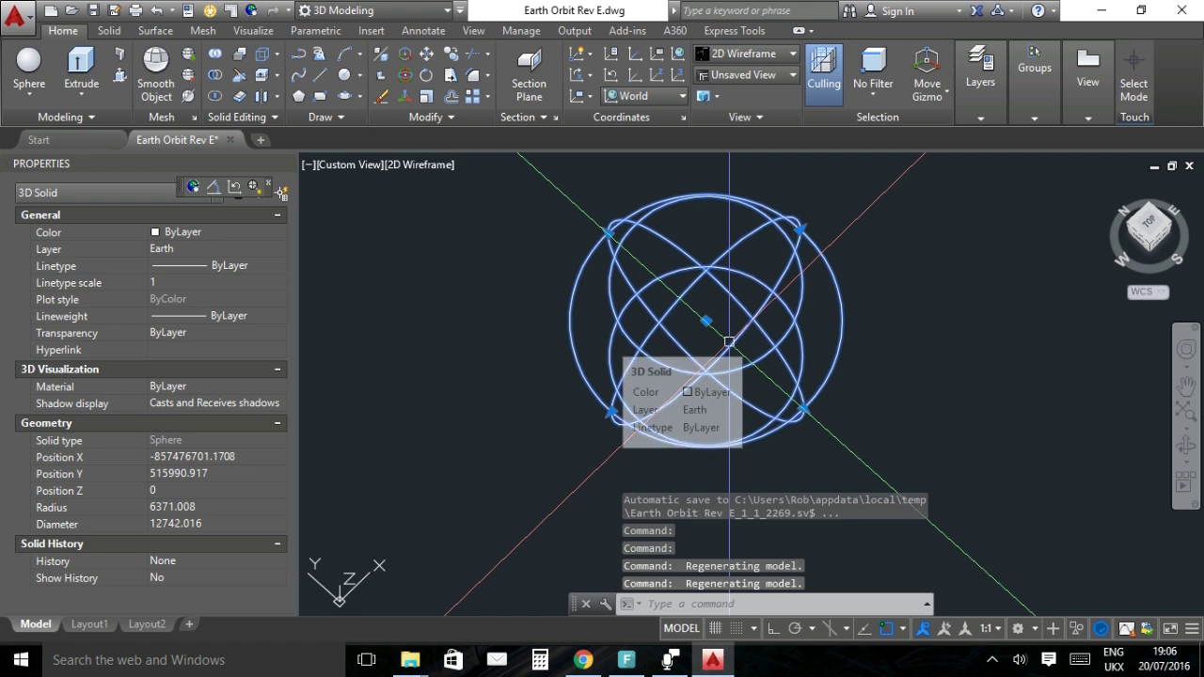
left_click(1156, 229)
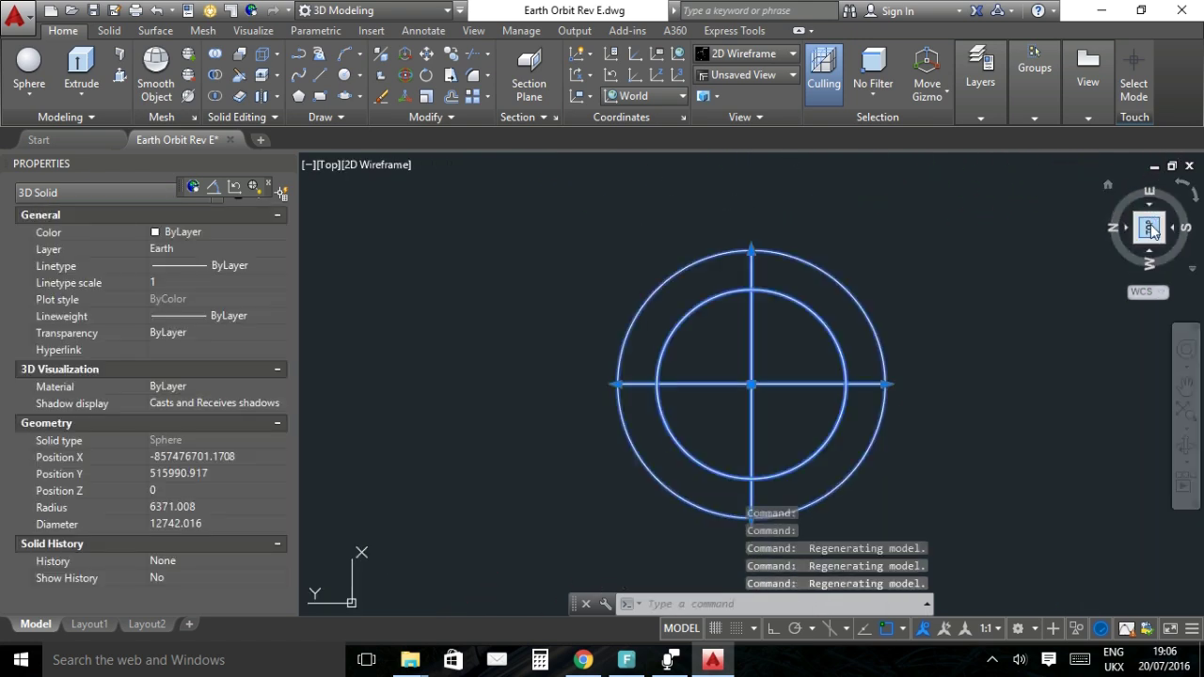
left_click(1195, 195)
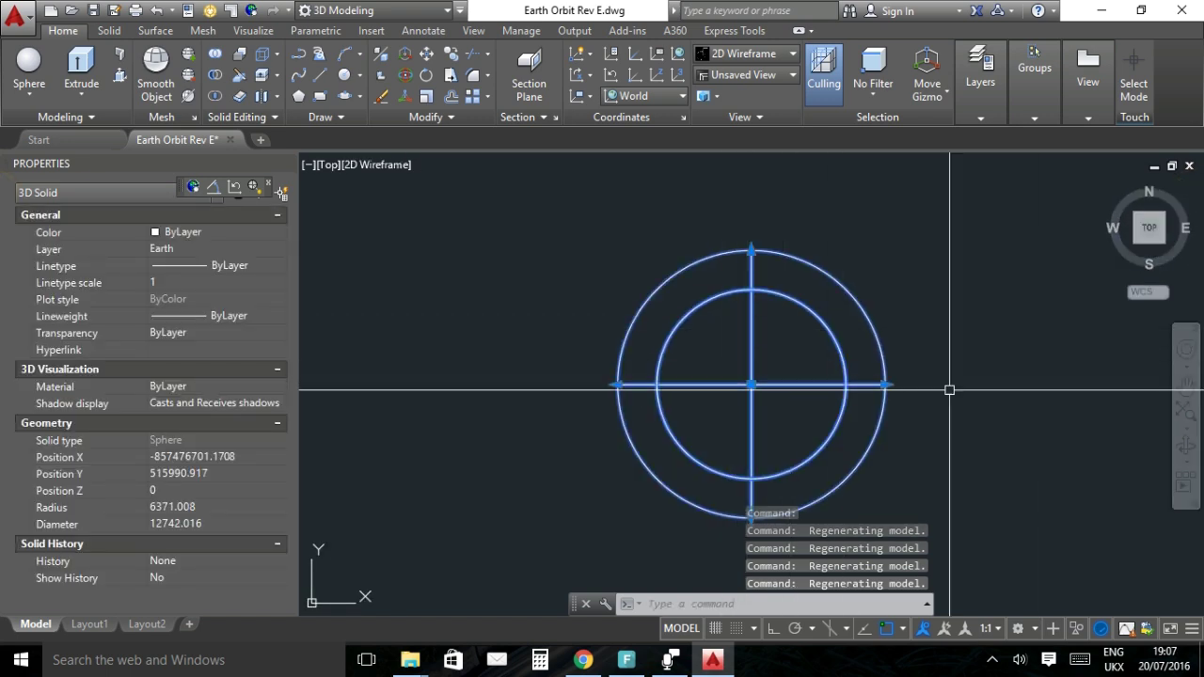
key("Escape")
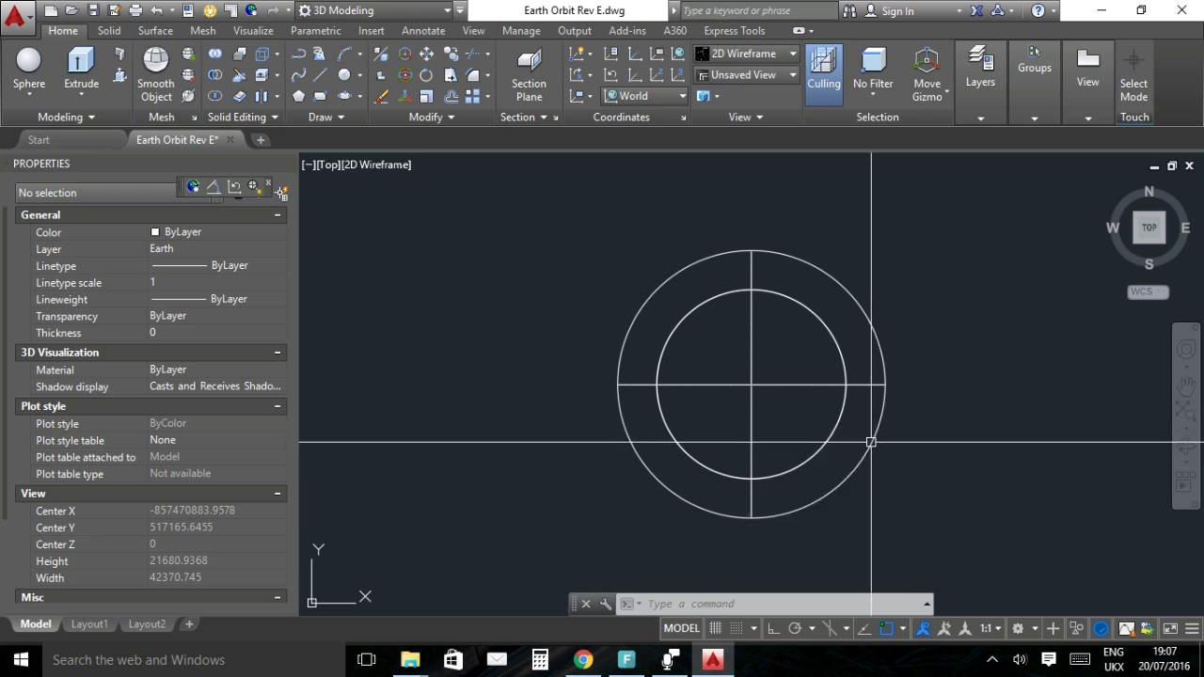
Show the sphere in the Front view and align the UCS with the current view.
left_click(871, 442)
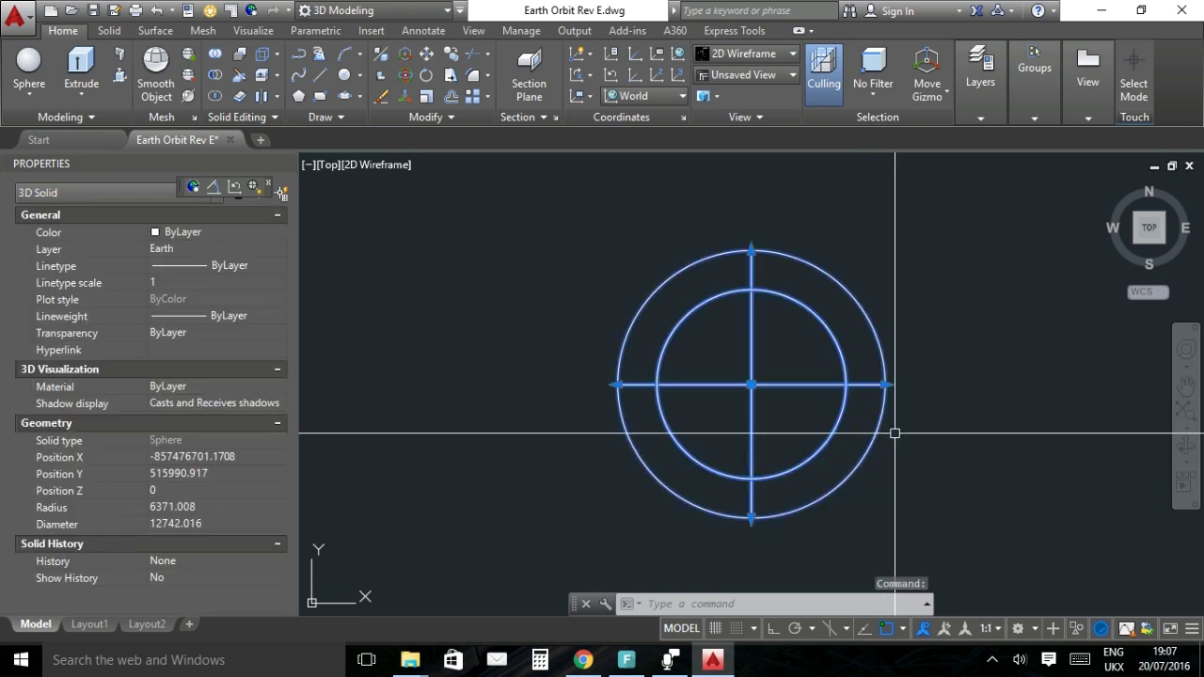
left_click(1147, 250)
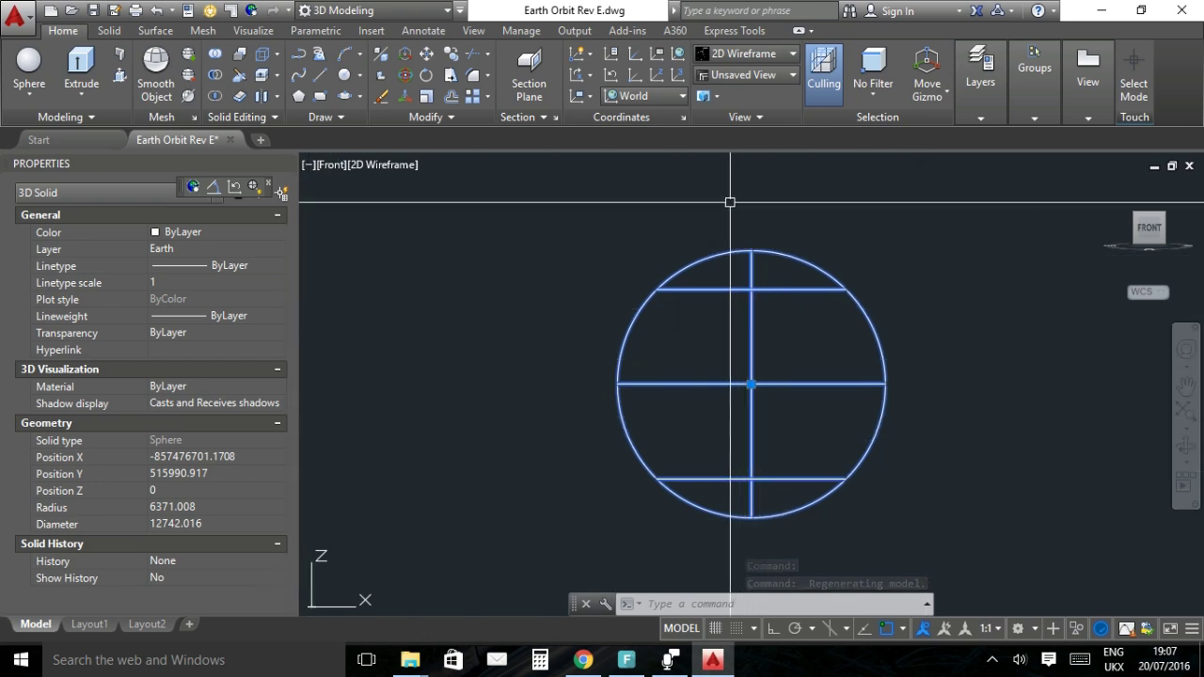
key("Escape")
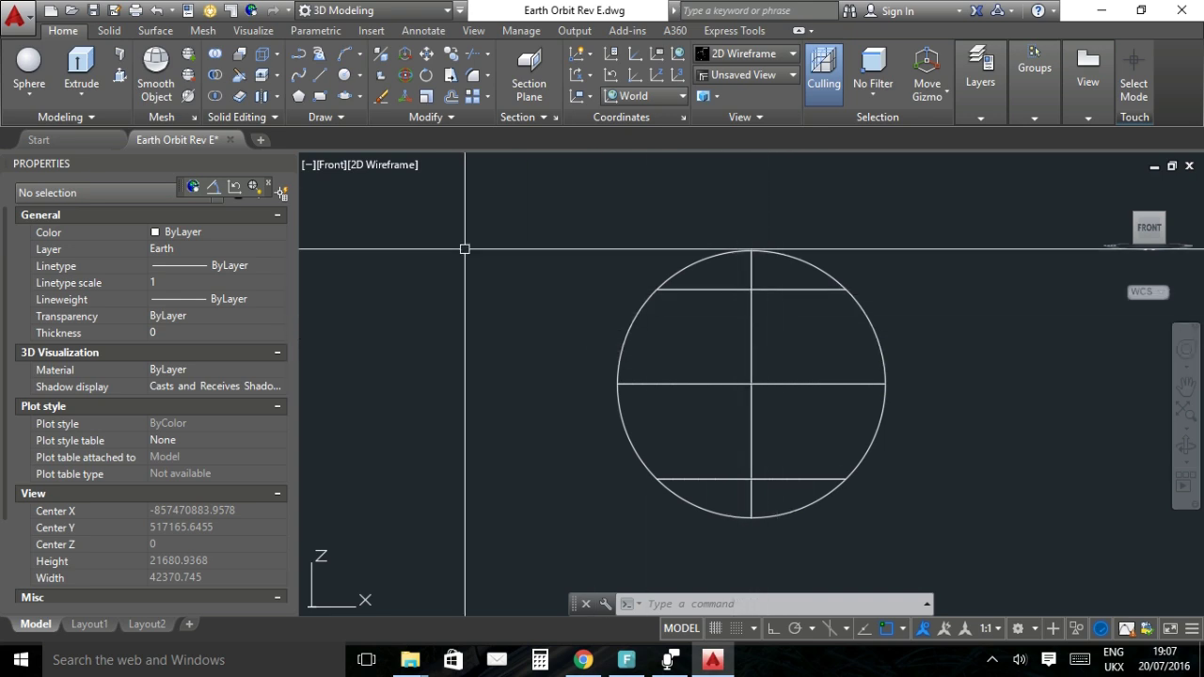
left_click(252, 185)
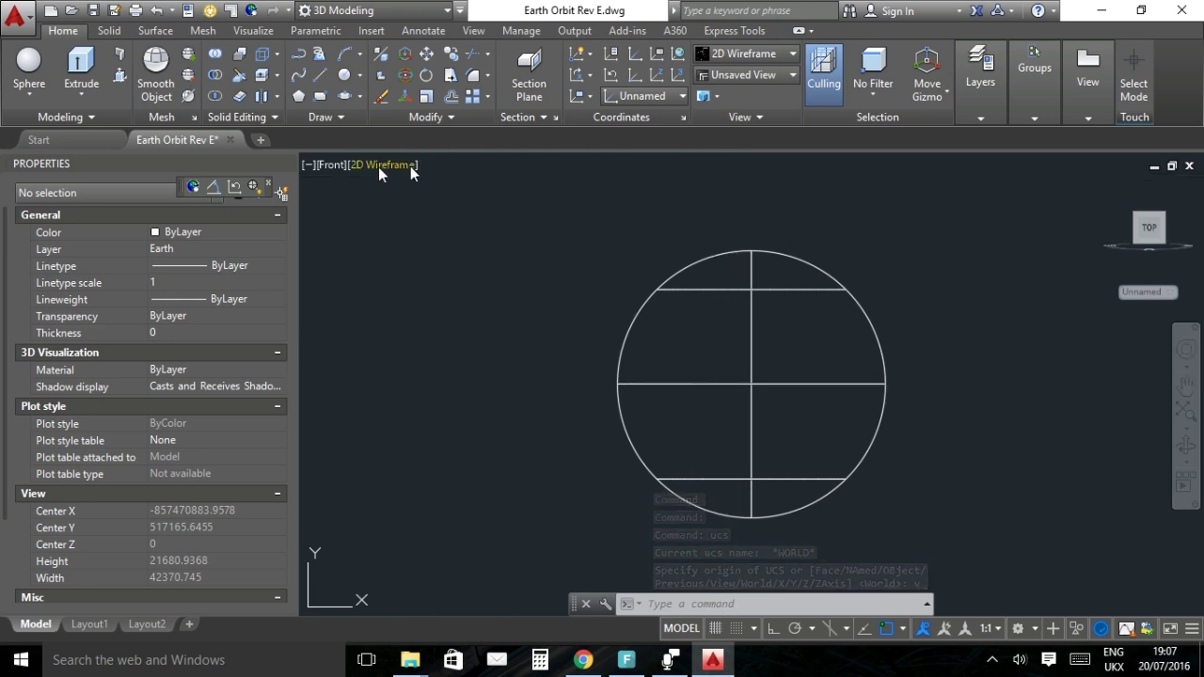
Draw a line from the sphere's centre 6371.008 long at an angle of 51.5 degrees.
left_click(320, 75)
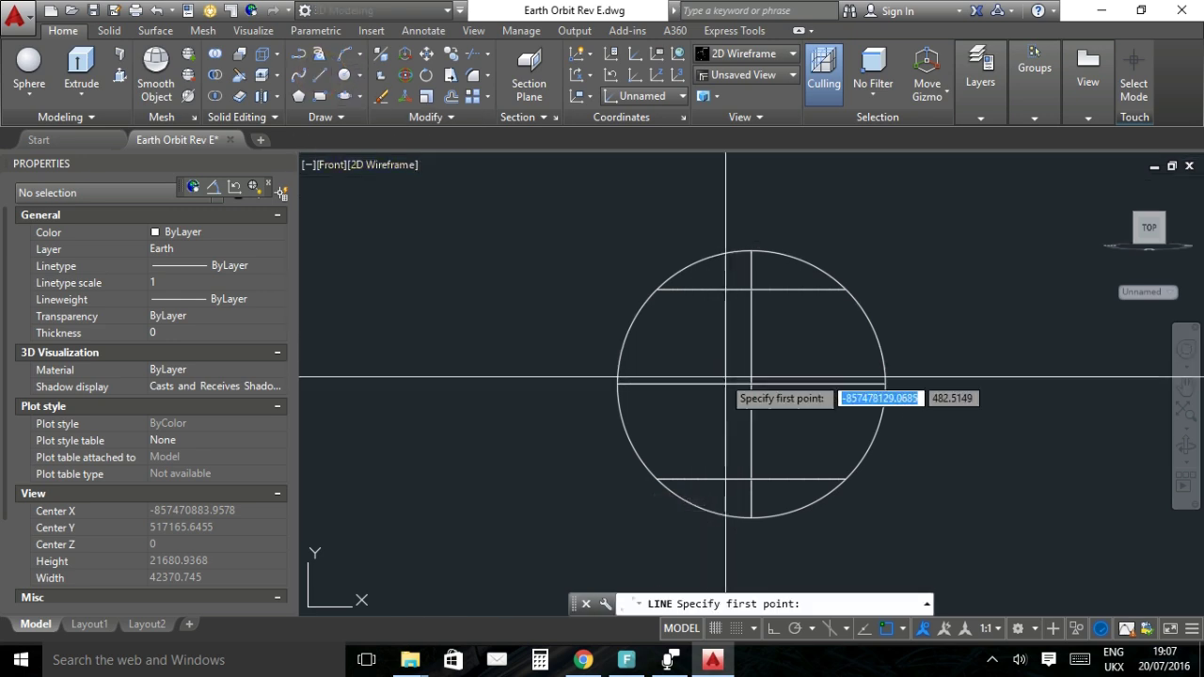
left_click(862, 461)
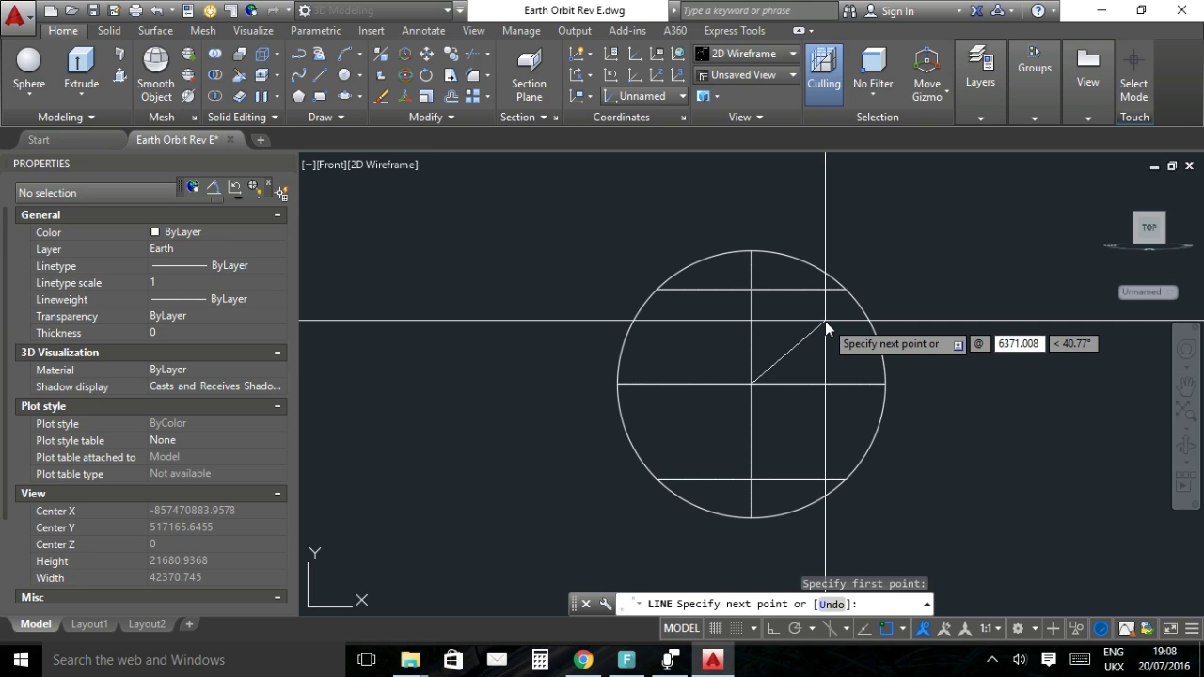
key("Tab")
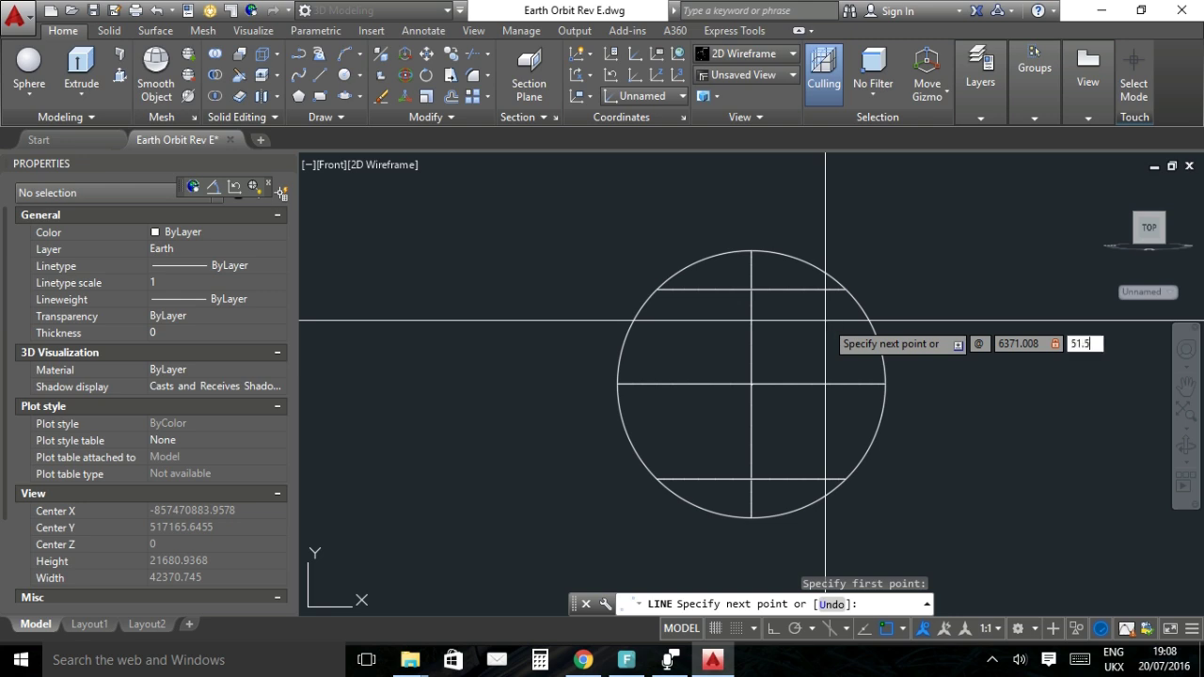
key("Return")
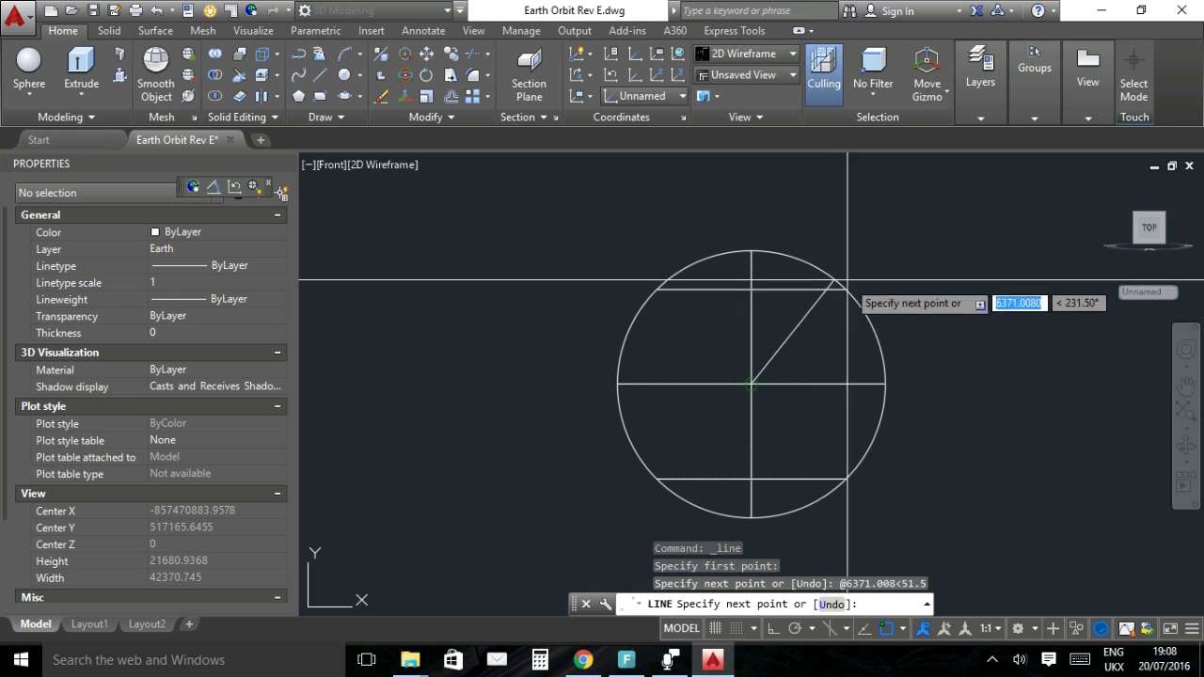
scroll(835, 281, "up", 5)
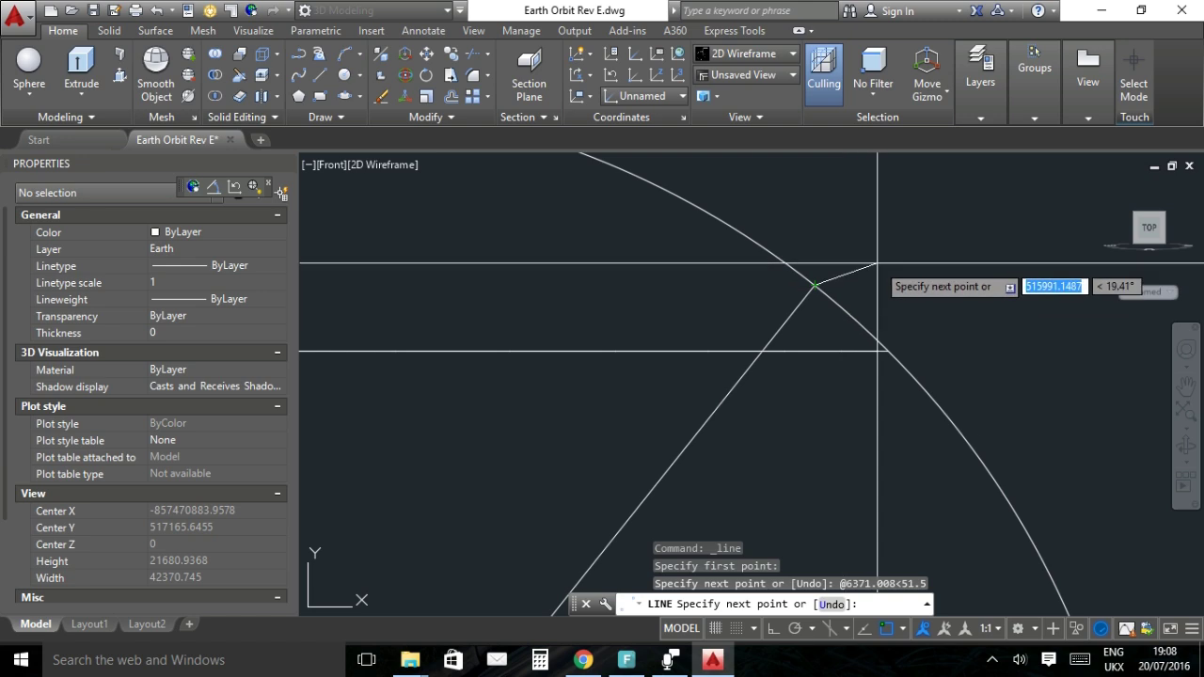
key("Return")
scroll(836, 277, "down", 5)
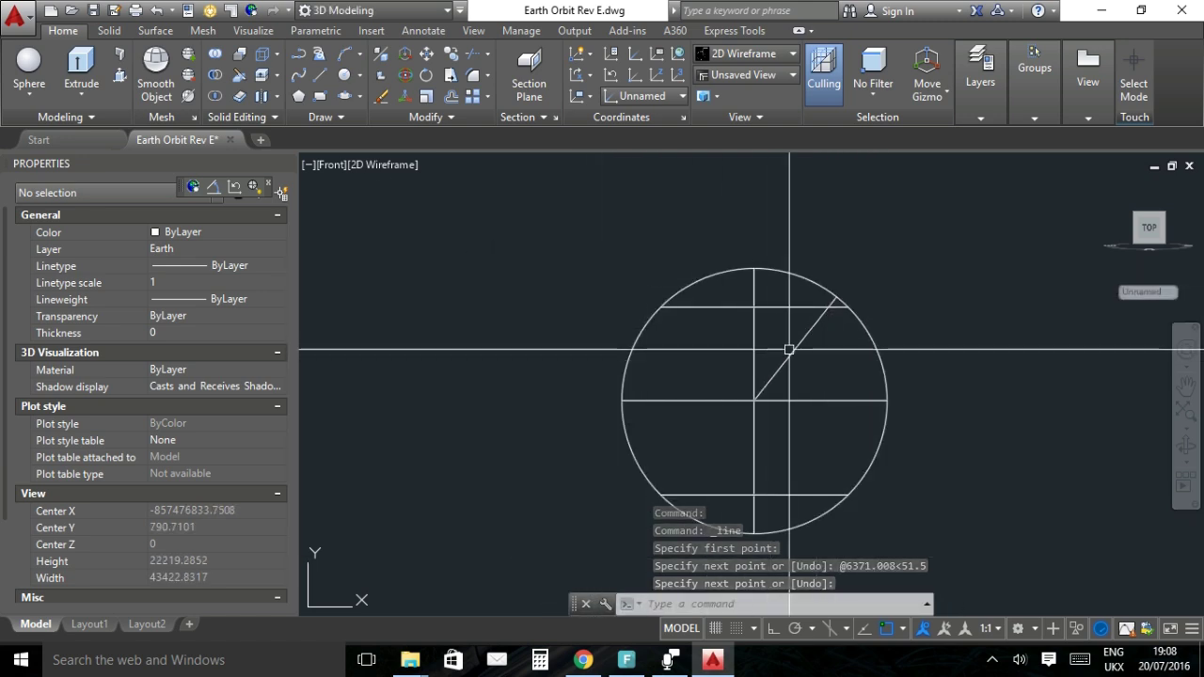
left_click(320, 77)
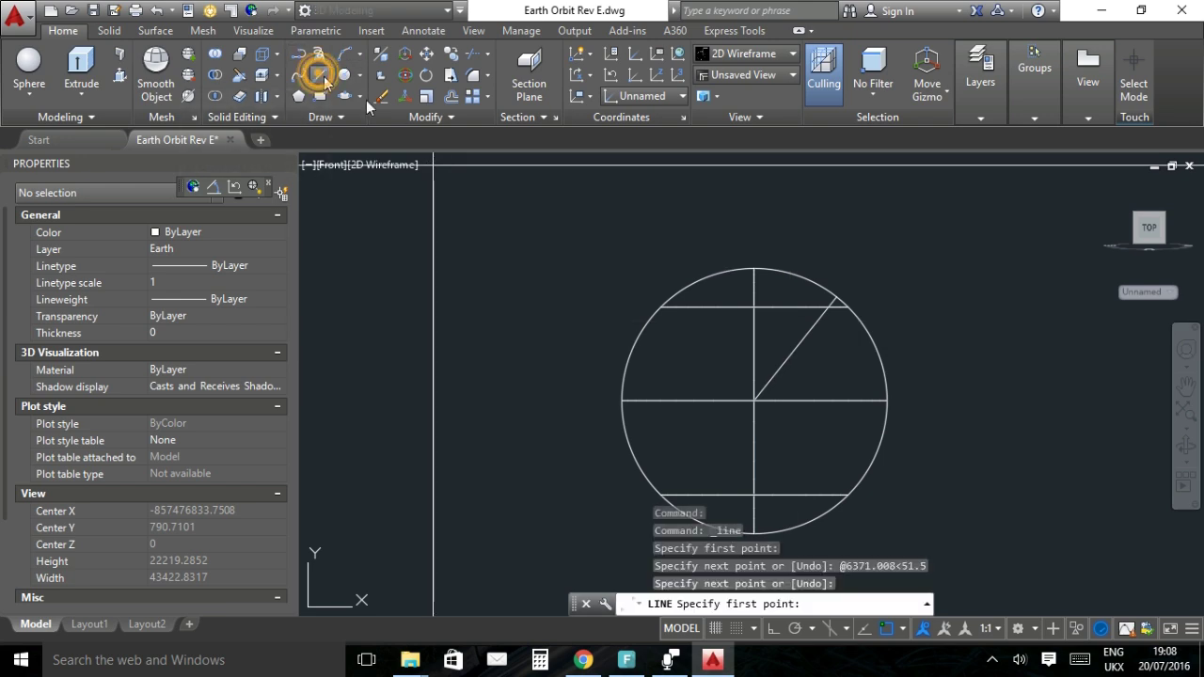
left_click(754, 401)
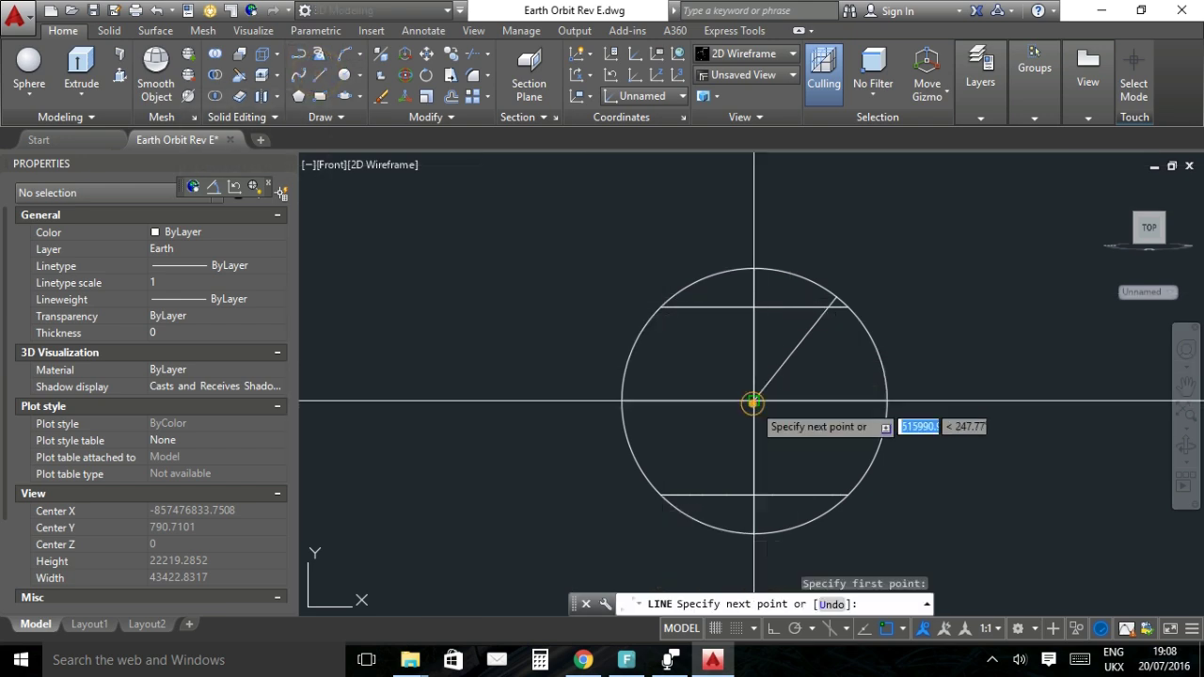
key("Escape")
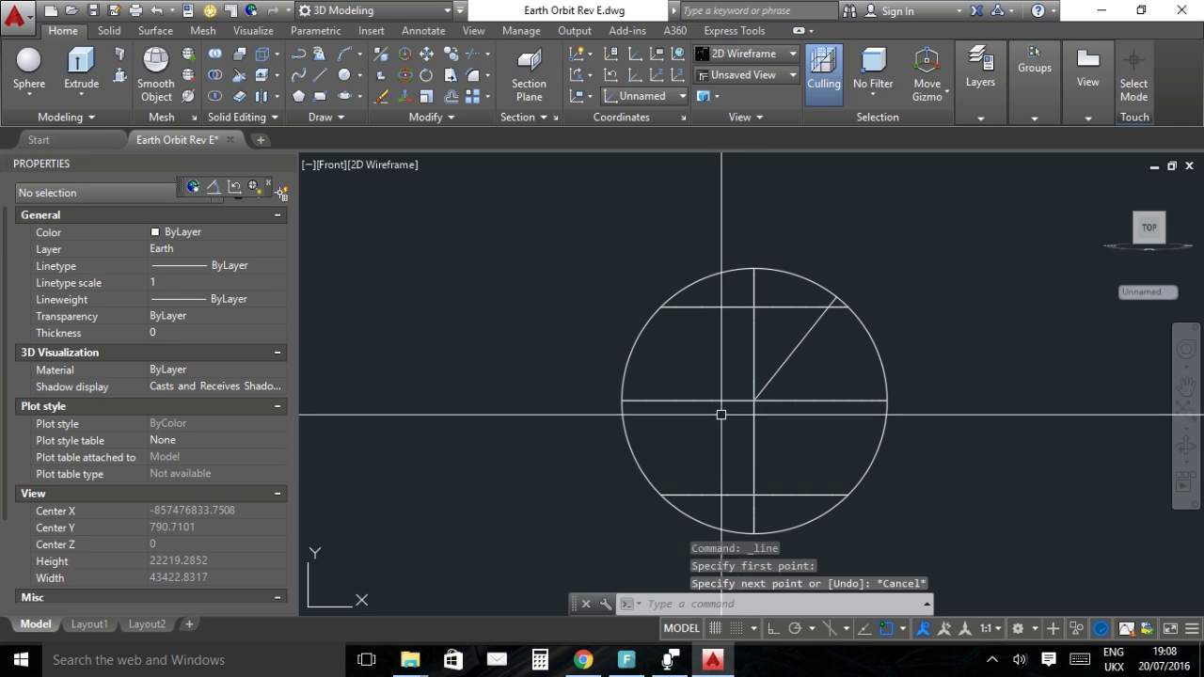
Draw a horizontal reference line from the sphere's centre to beyond its right edge with Ortho on.
left_click(320, 77)
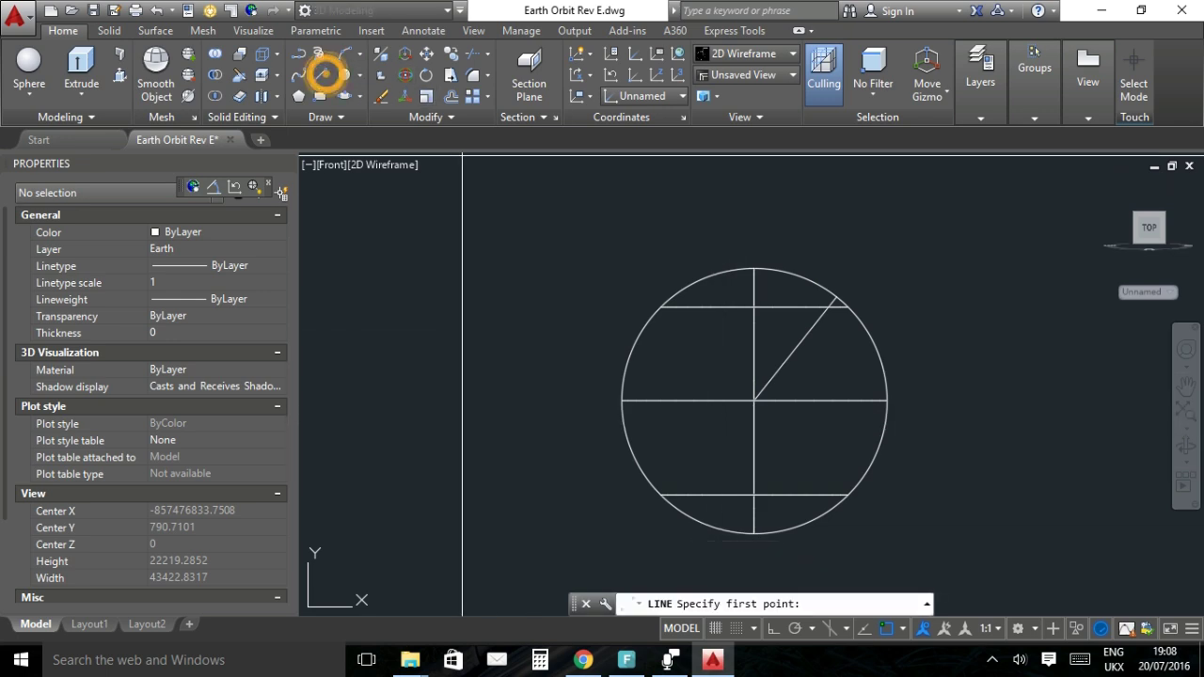
left_click(873, 461)
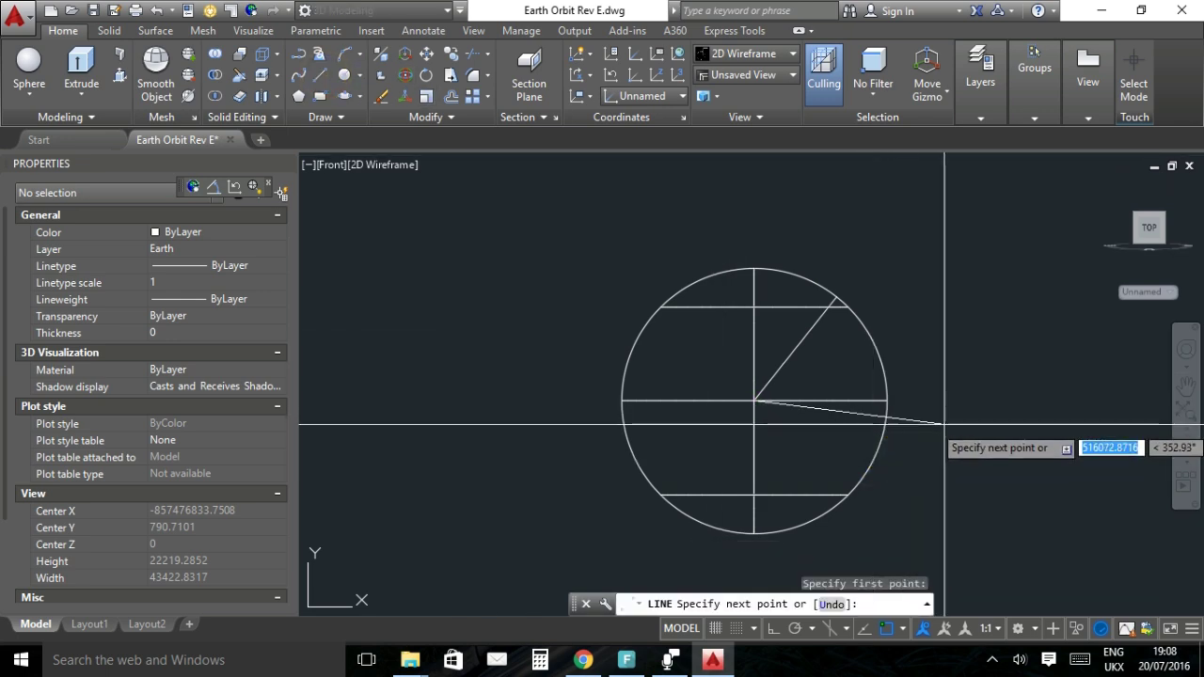
key("F8")
left_click(1022, 415)
key("Return")
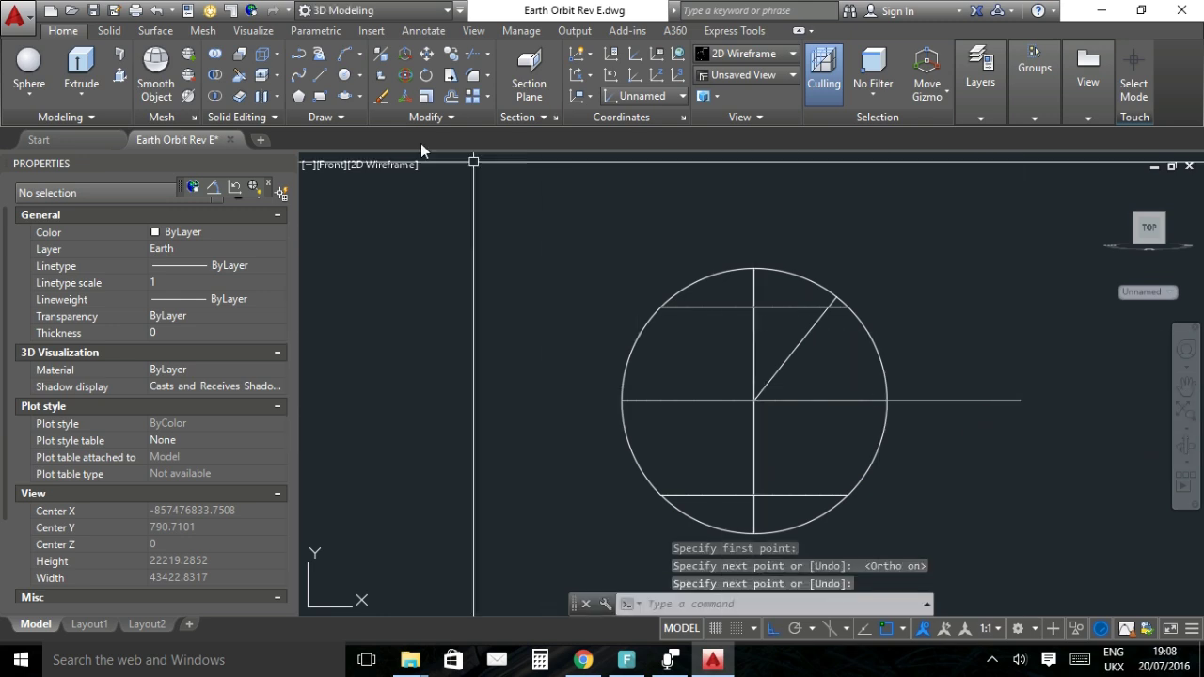
Check the angle between the sloping and horizontal lines with an angular dimension, cancel it, and erase the horizontal line.
left_click(216, 188)
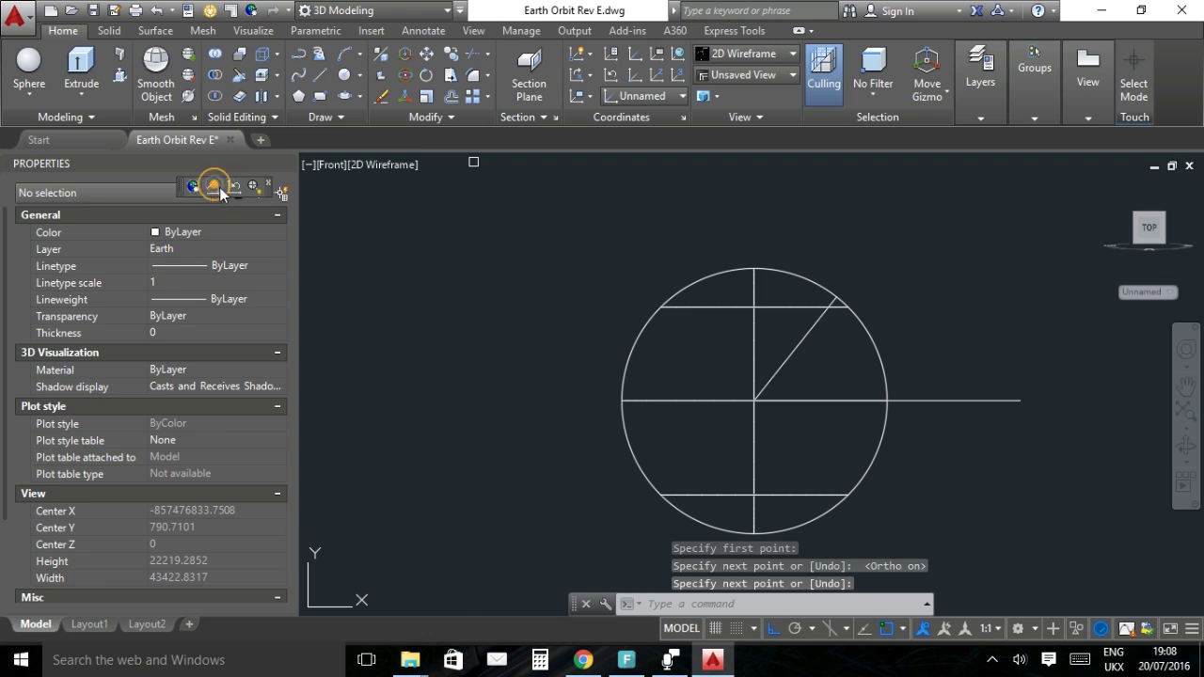
left_click(812, 329)
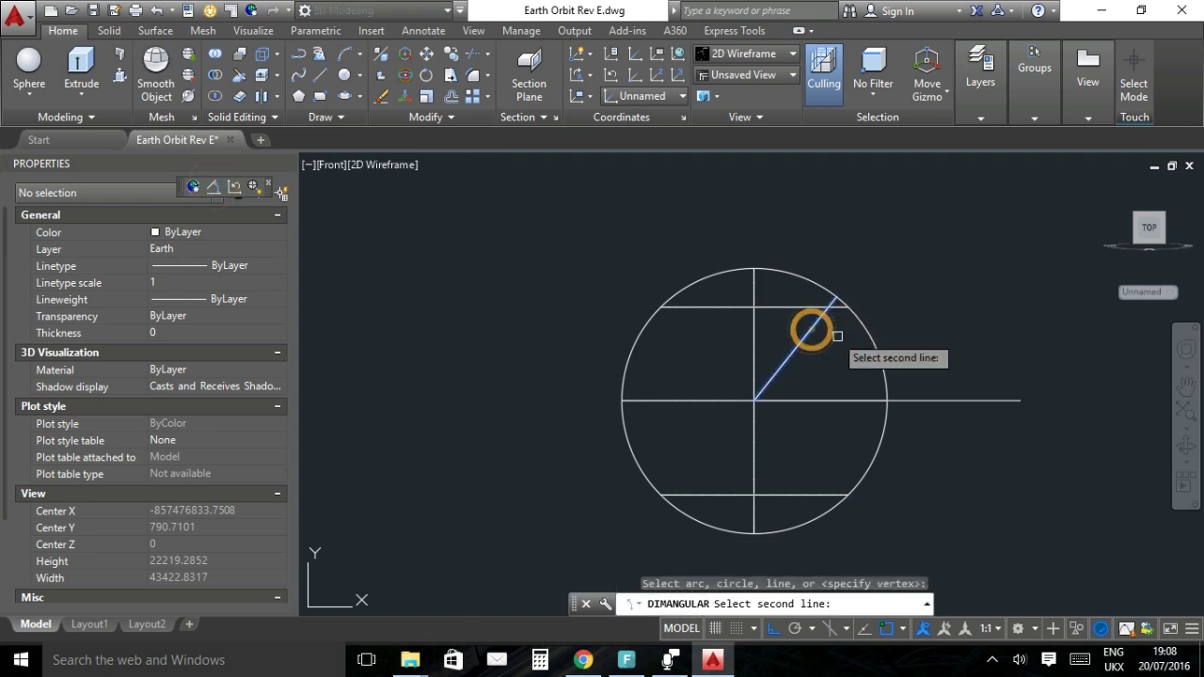
left_click(925, 403)
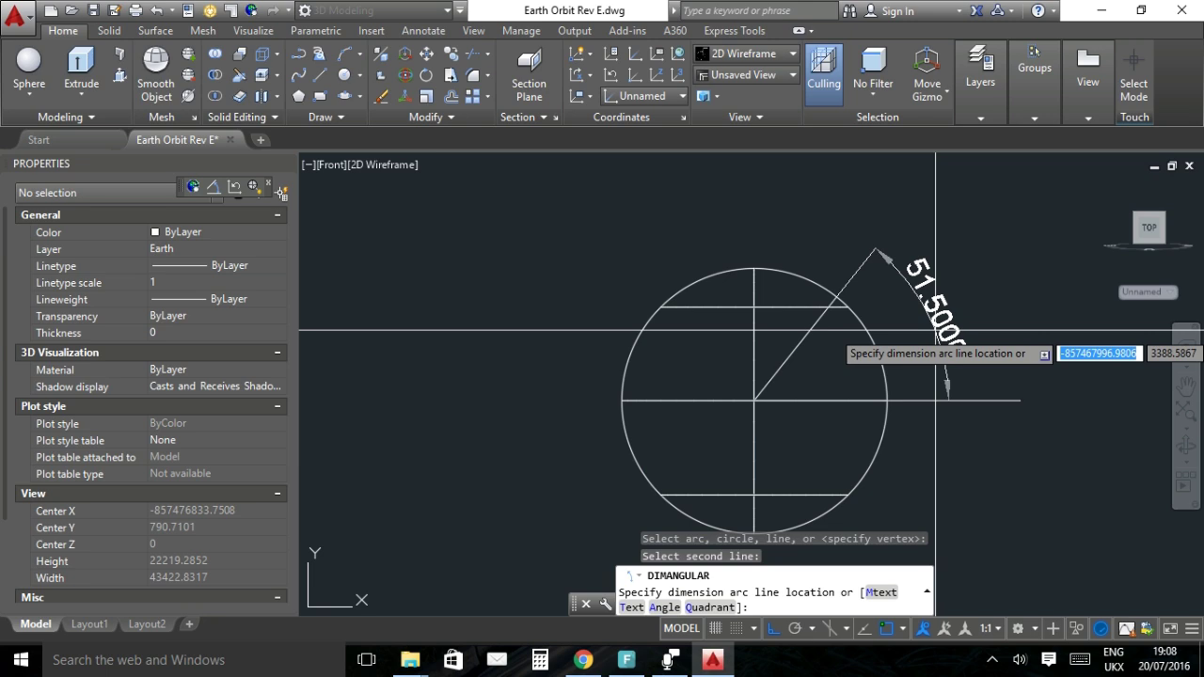
key("Escape")
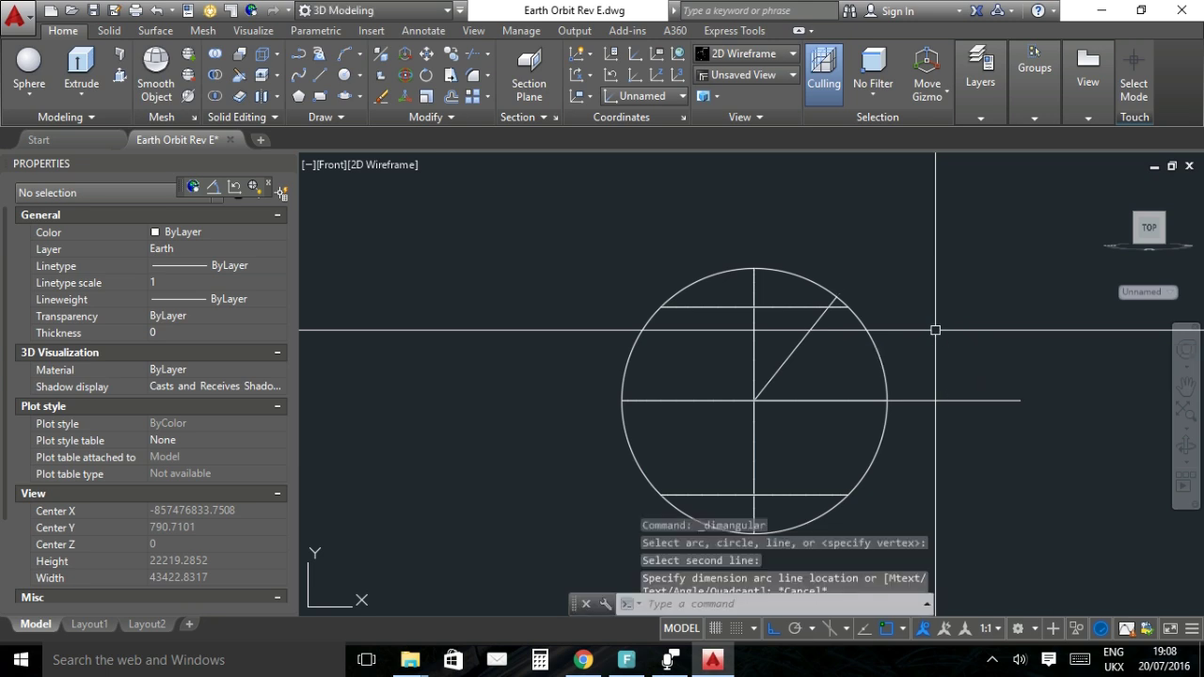
left_click(924, 401)
key("Delete")
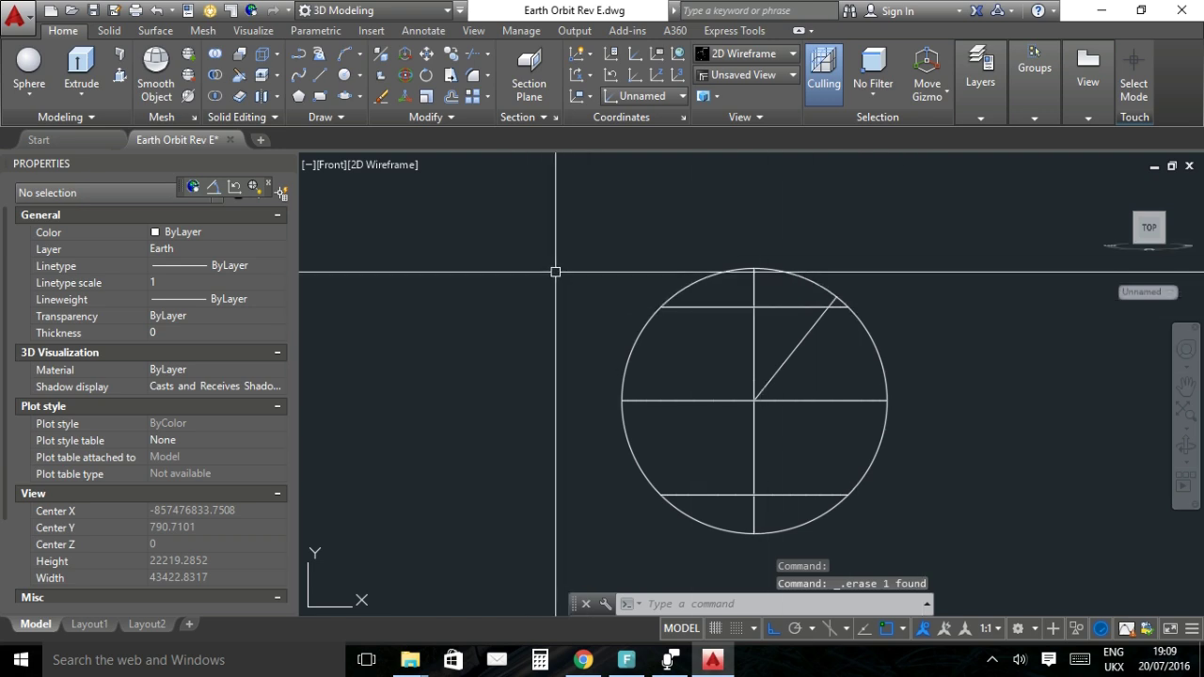
Draw a vertical line about 10150 long from the sphere's centre up past its top.
left_click(319, 73)
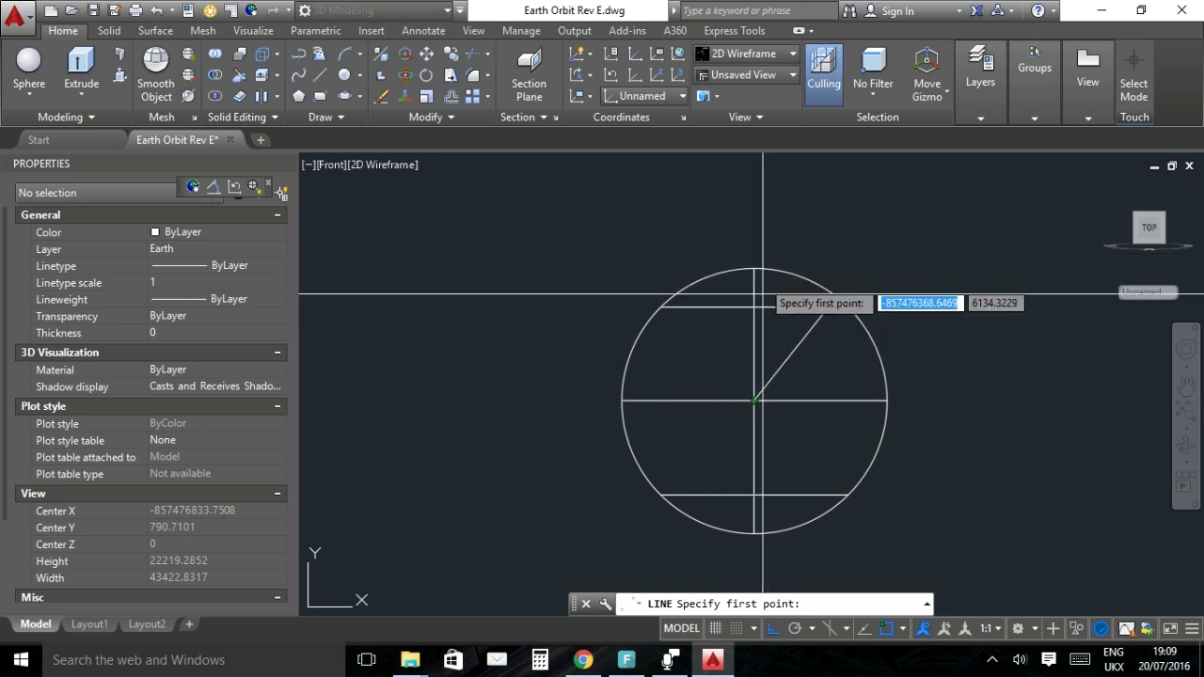
left_click(754, 400)
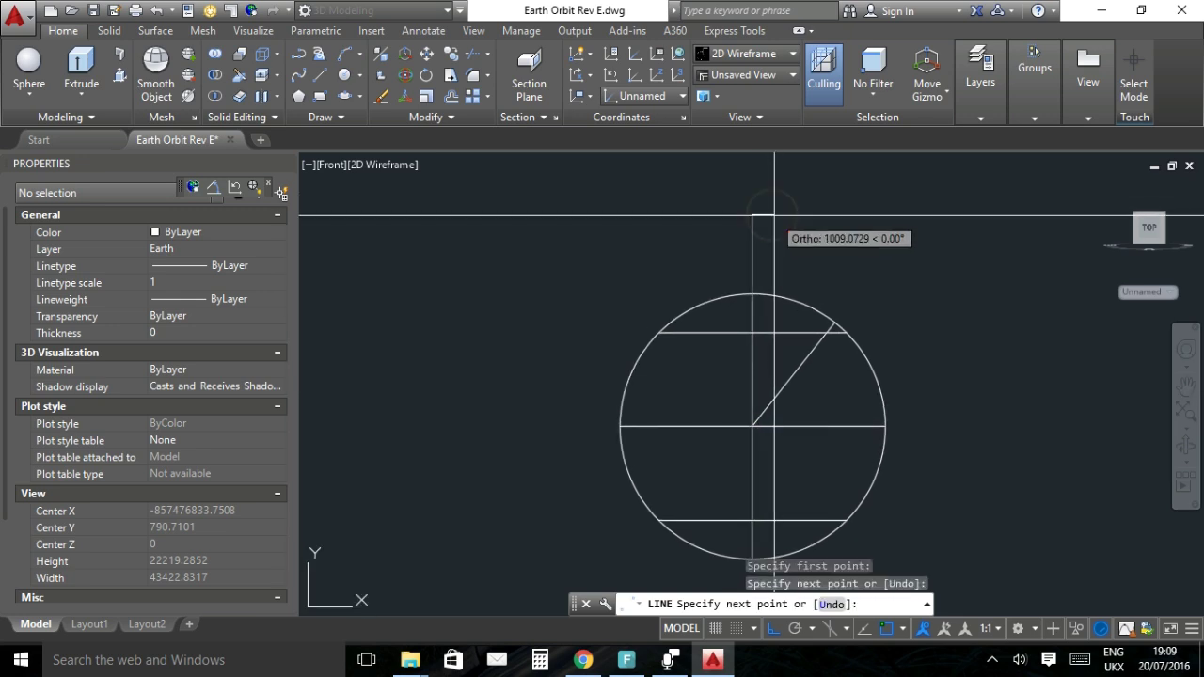
left_click(774, 215)
key("Return")
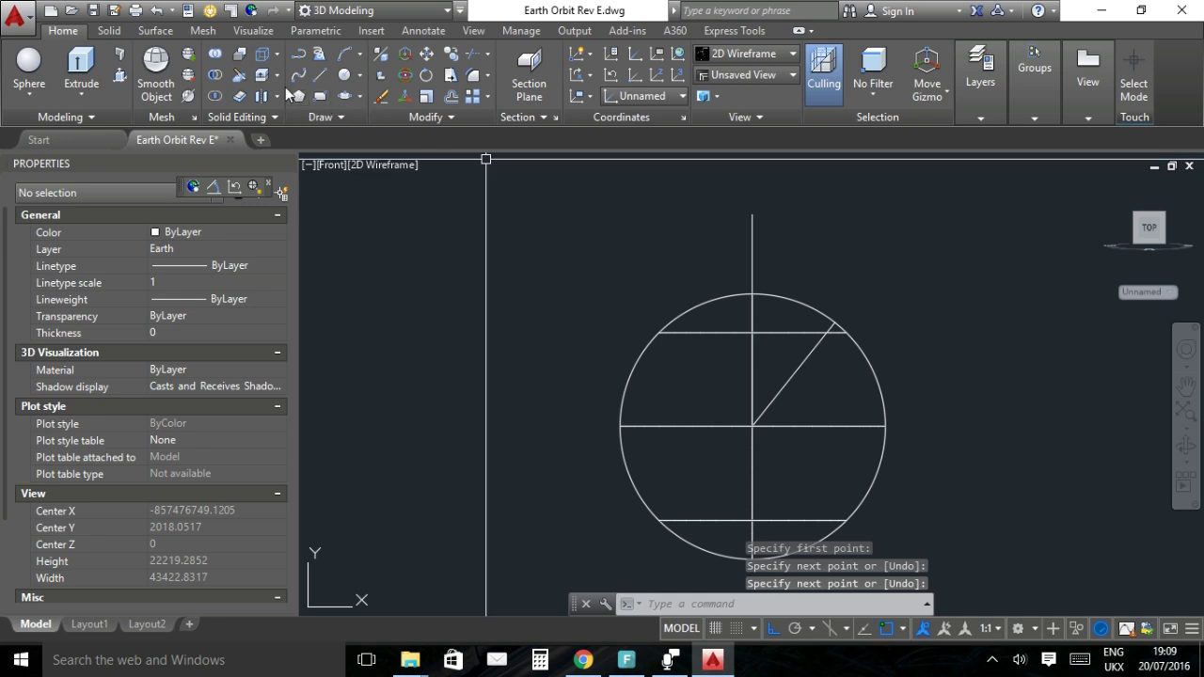
Scale the vertical line by a factor of 2 about its upper end so it extends below the sphere.
left_click(428, 99)
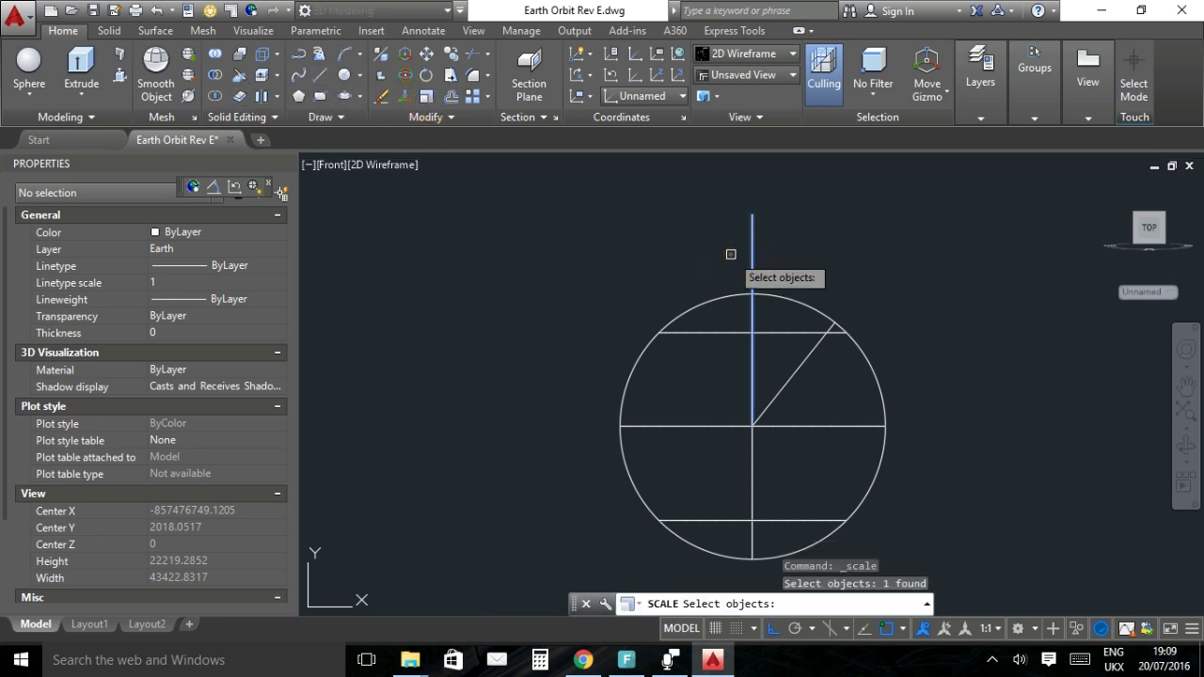
key("Return")
left_click(752, 214)
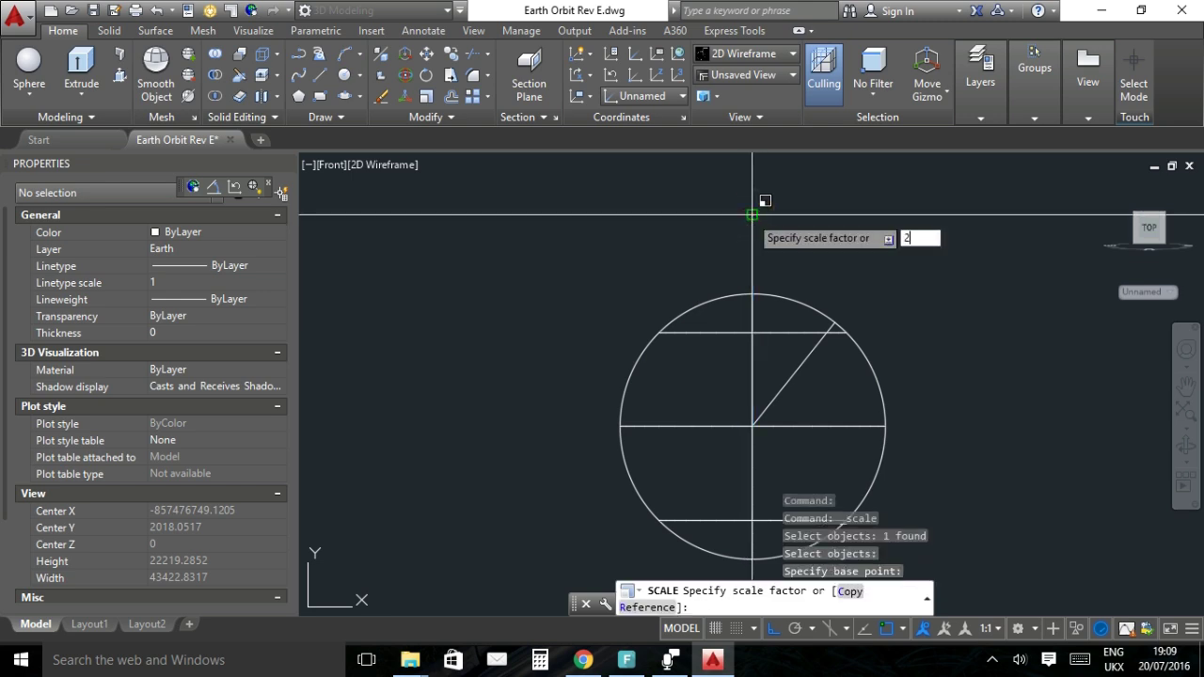
key("Return")
scroll(796, 240, "down", 2)
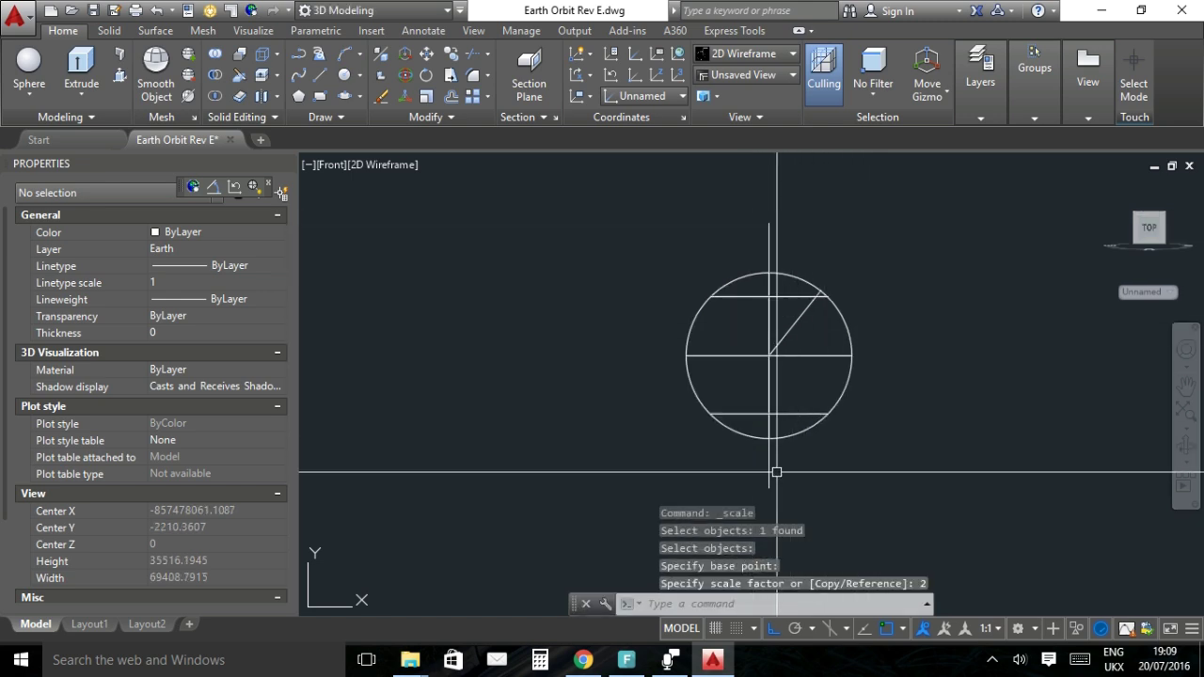
left_click(775, 482)
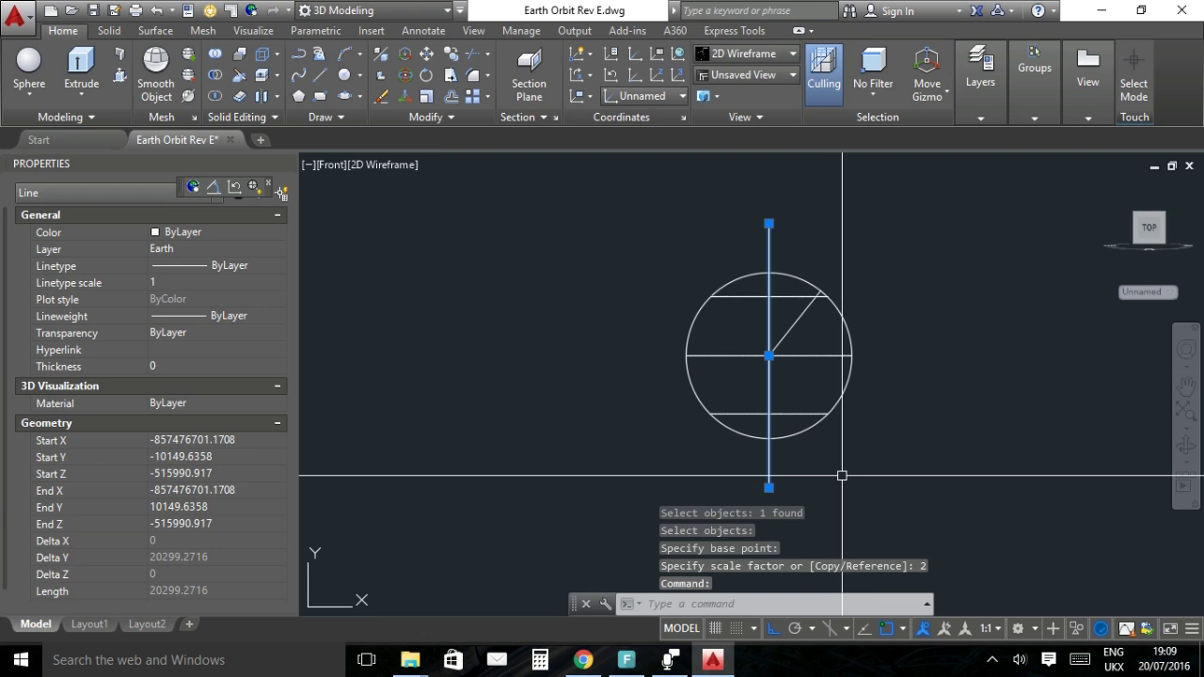
left_click(979, 105)
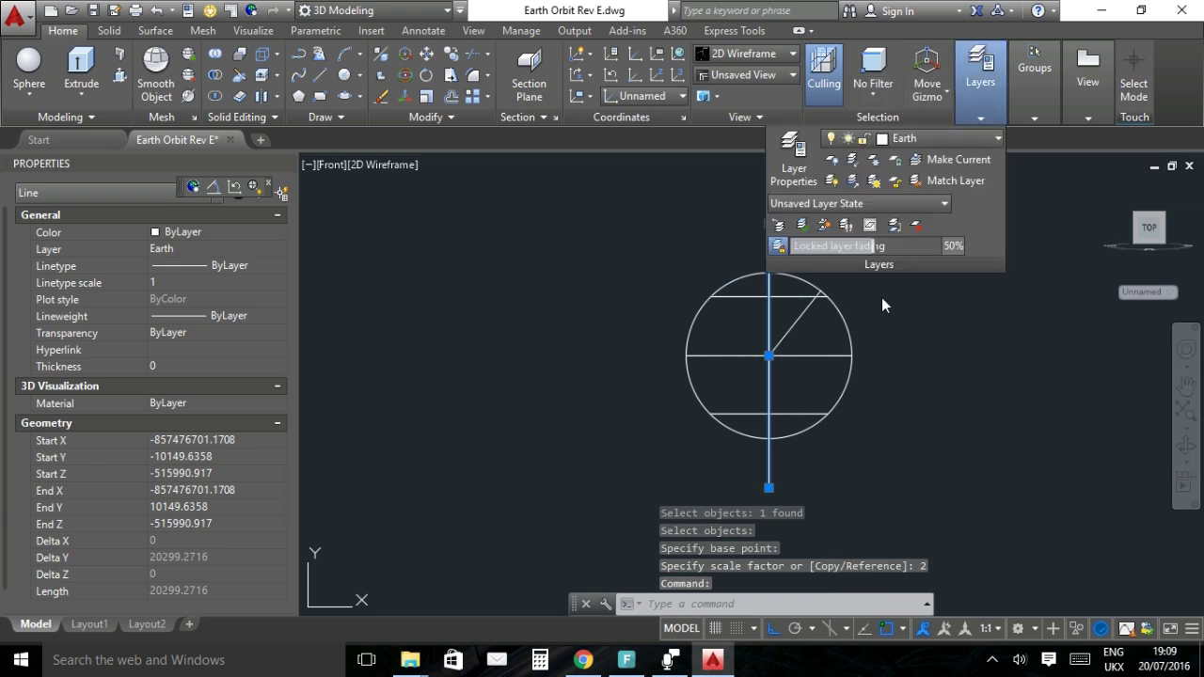
key("Escape")
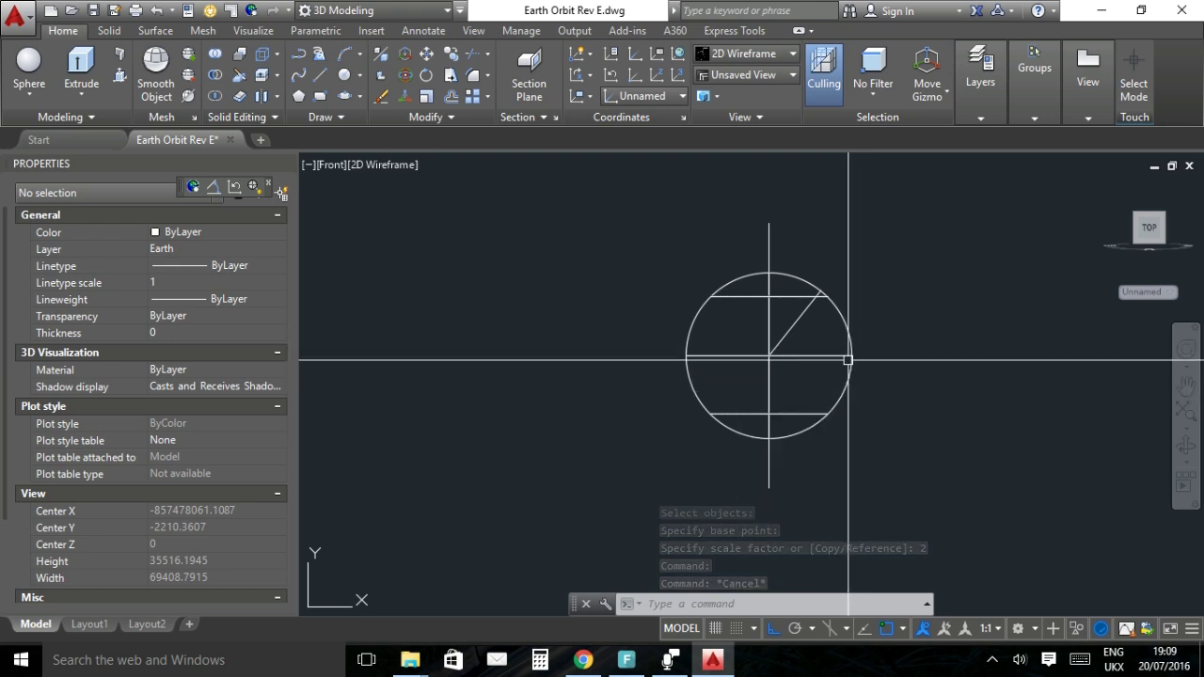
Assign the EARTH material with the earth.jpg image to the Earth sphere, using spherical material mapping.
left_click(834, 306)
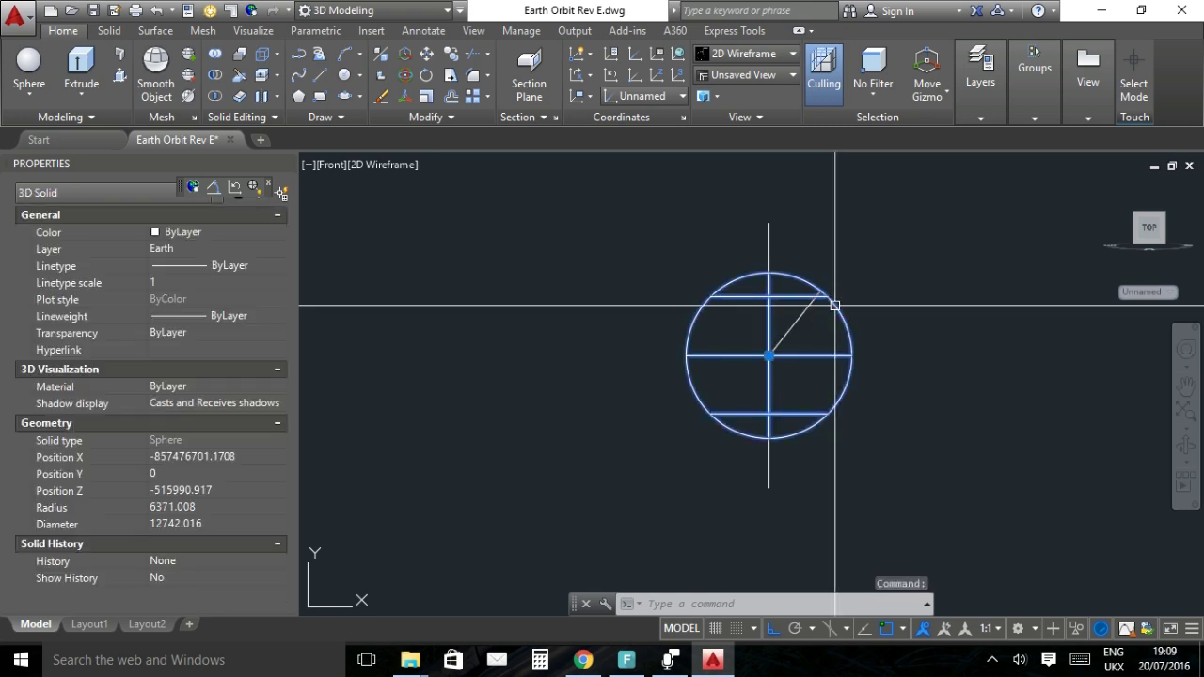
left_click(250, 30)
left_click(712, 75)
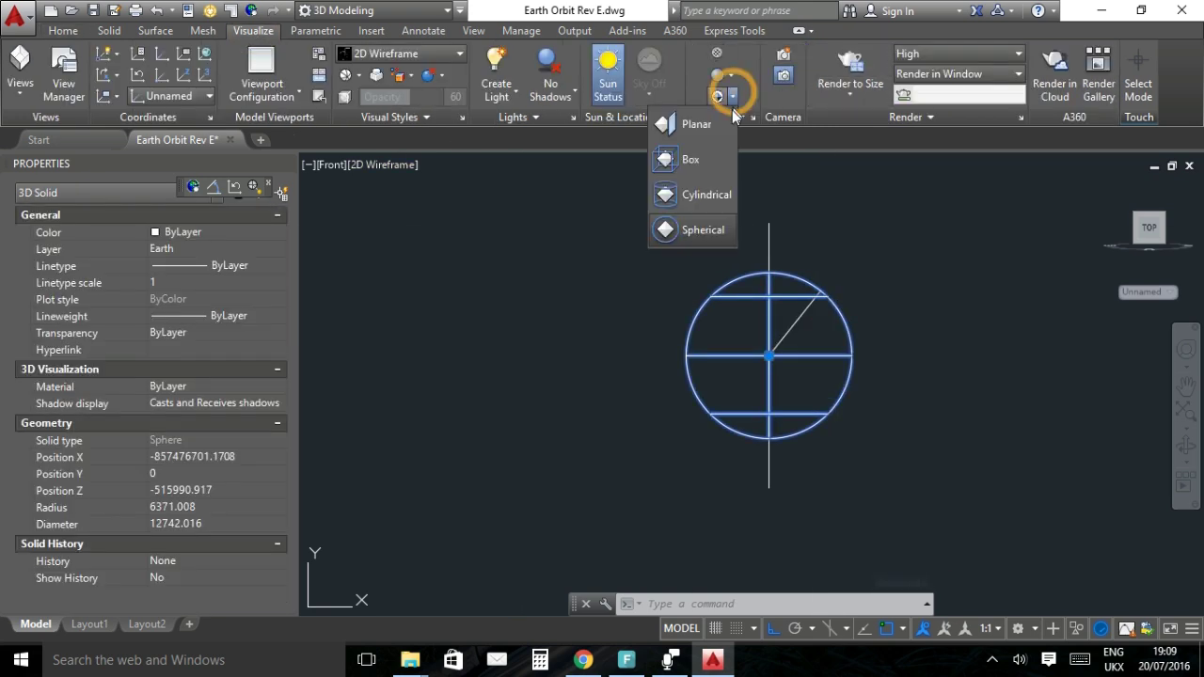
left_click(707, 230)
left_click(658, 71)
double_click(599, 124)
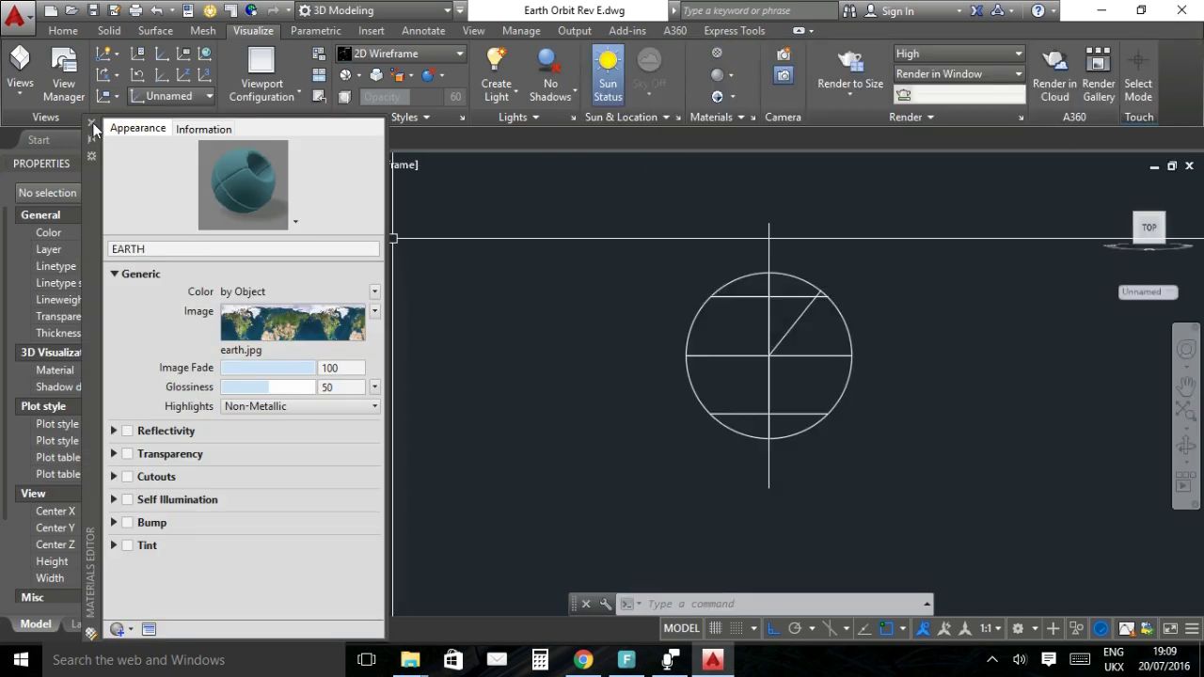
left_click(92, 123)
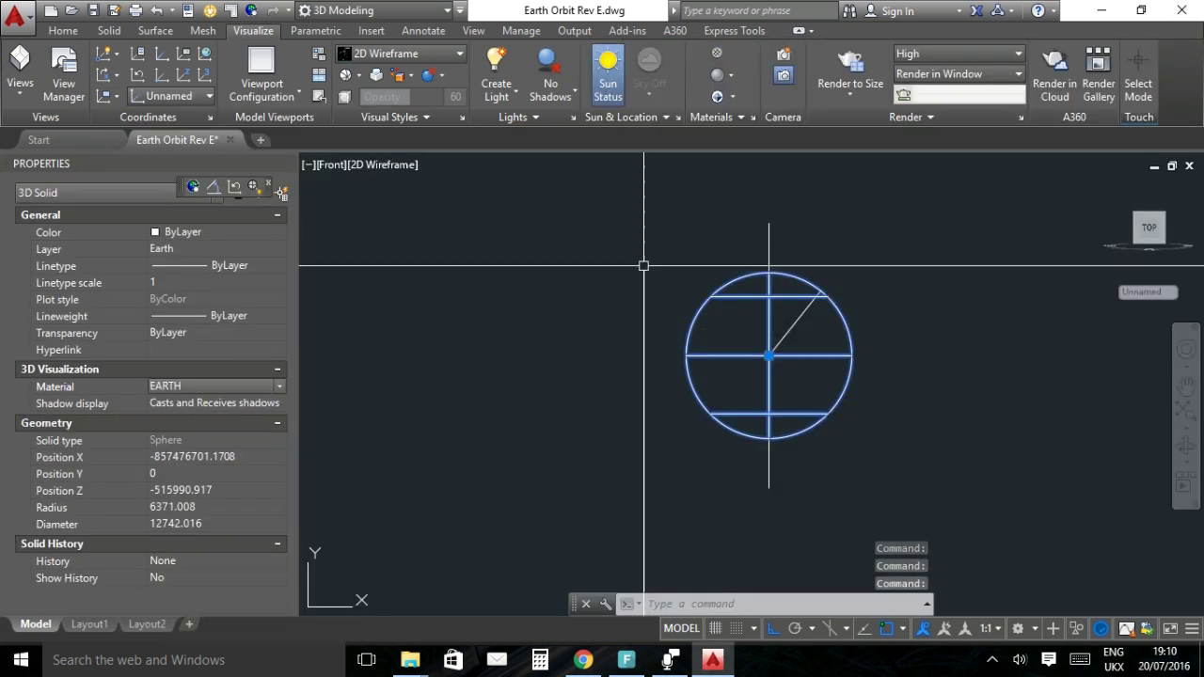
key("Escape")
Set the viewport's visual style to Realistic and inspect the textured Earth from its polar side.
left_click(414, 54)
left_click(418, 117)
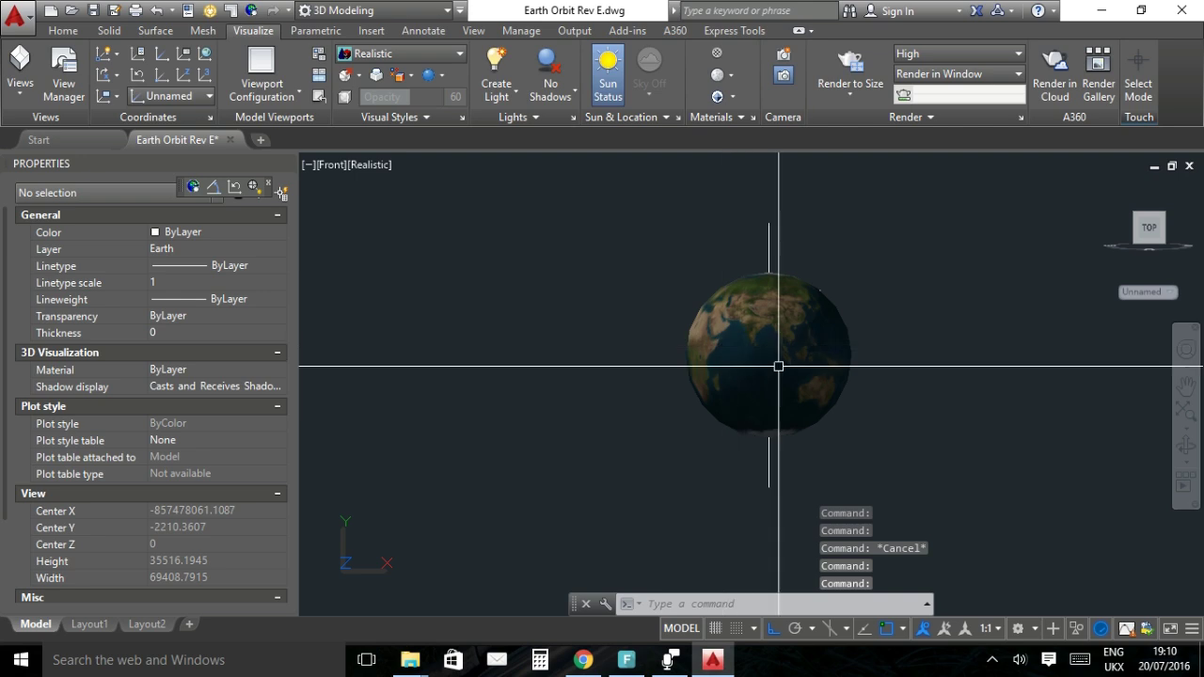
left_click_drag(865, 368, 975, 476)
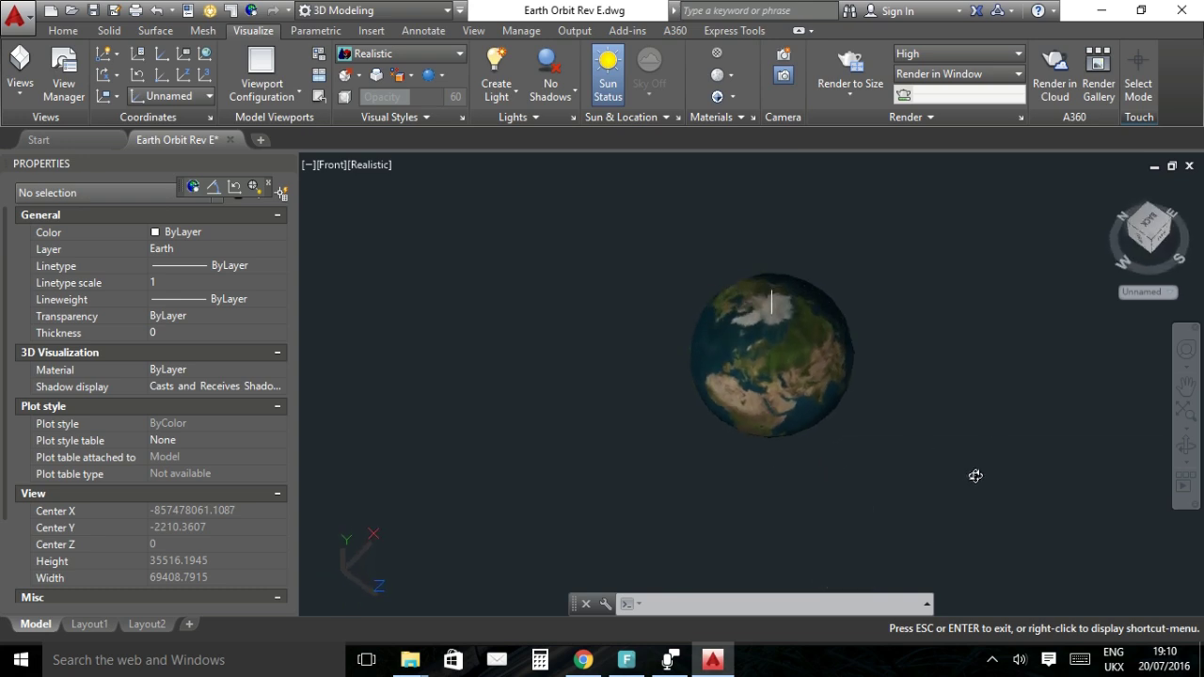
Restore the World coordinate system and view the Earth sphere straight down in Top view with north up.
key("Escape")
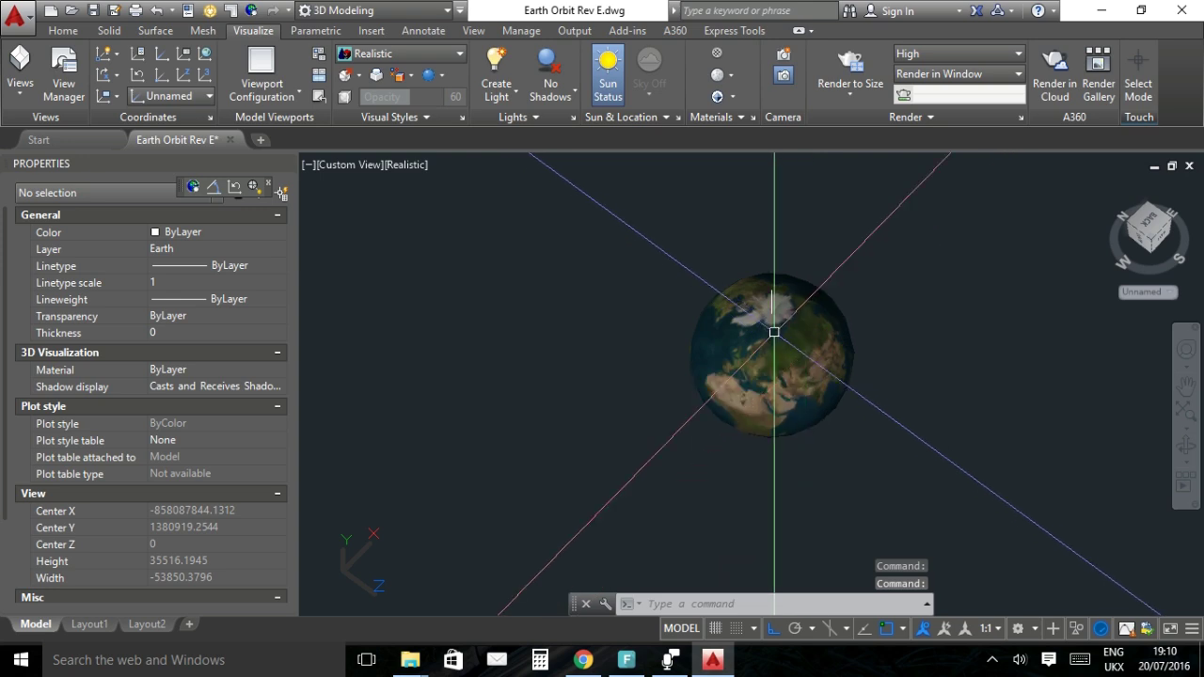
left_click(1150, 292)
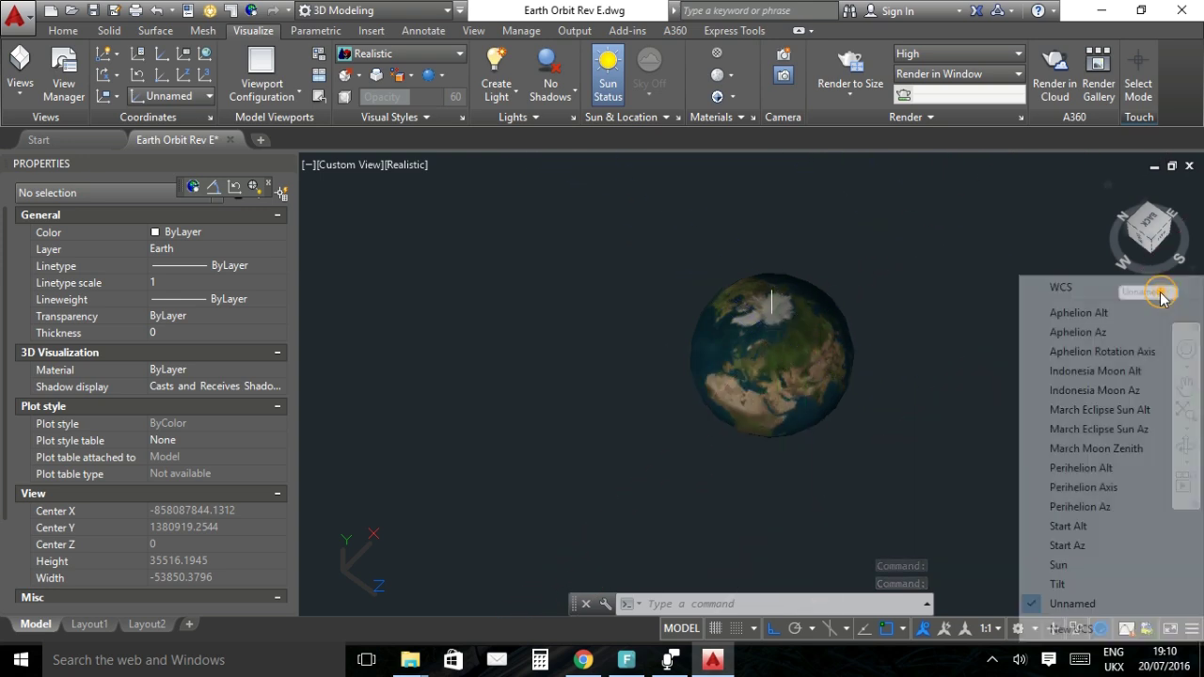
left_click(1069, 288)
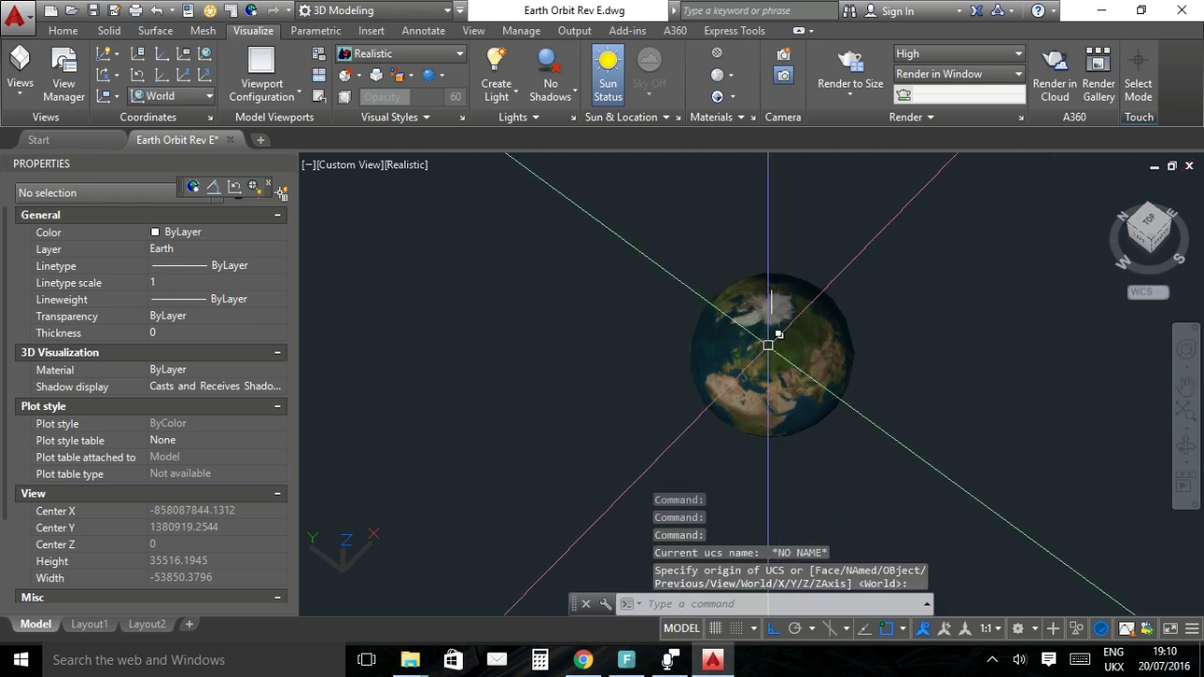
left_click(873, 349)
left_click(842, 434)
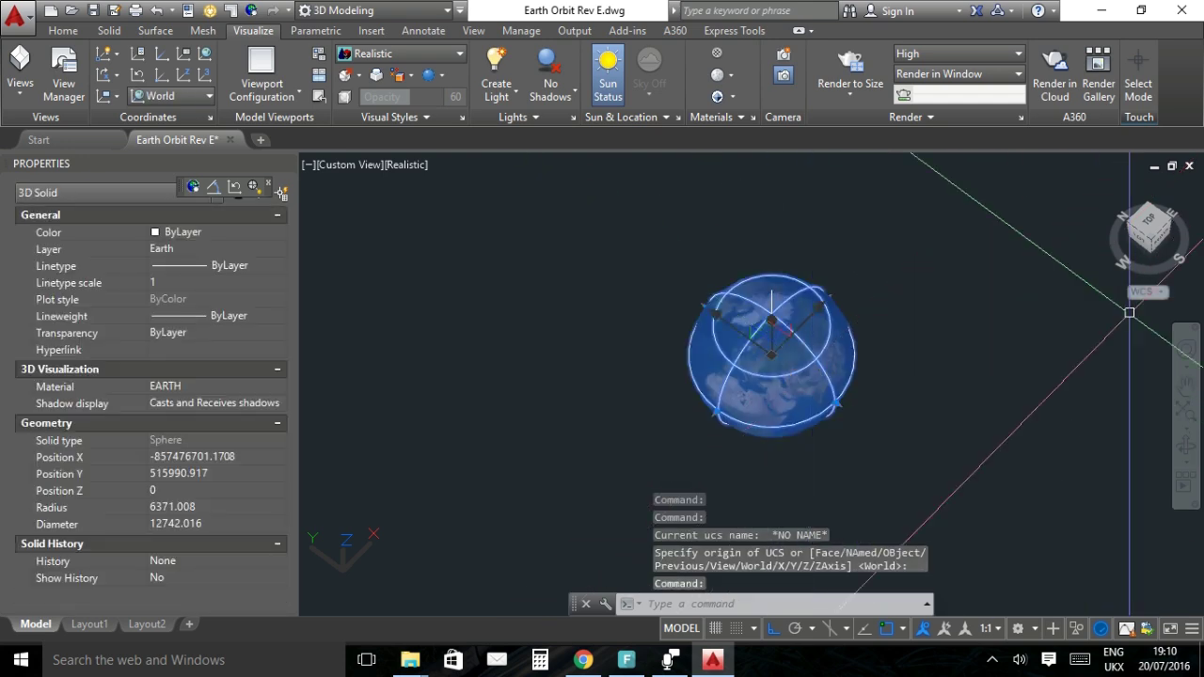
left_click(1153, 228)
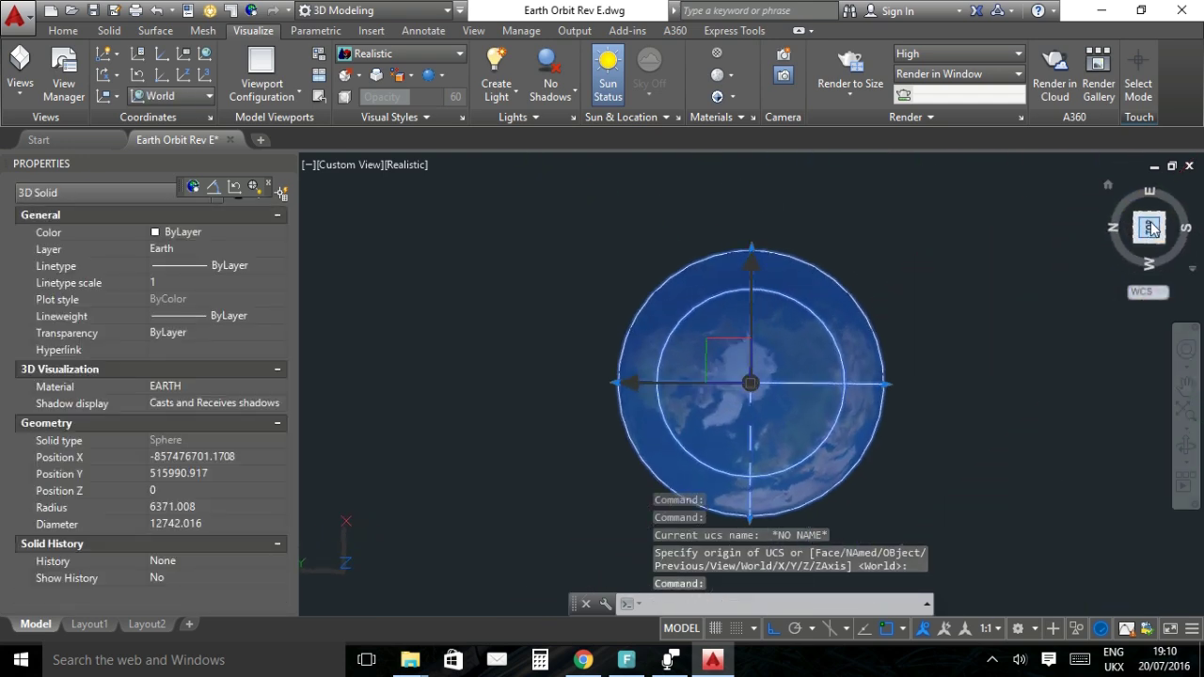
left_click(1196, 202)
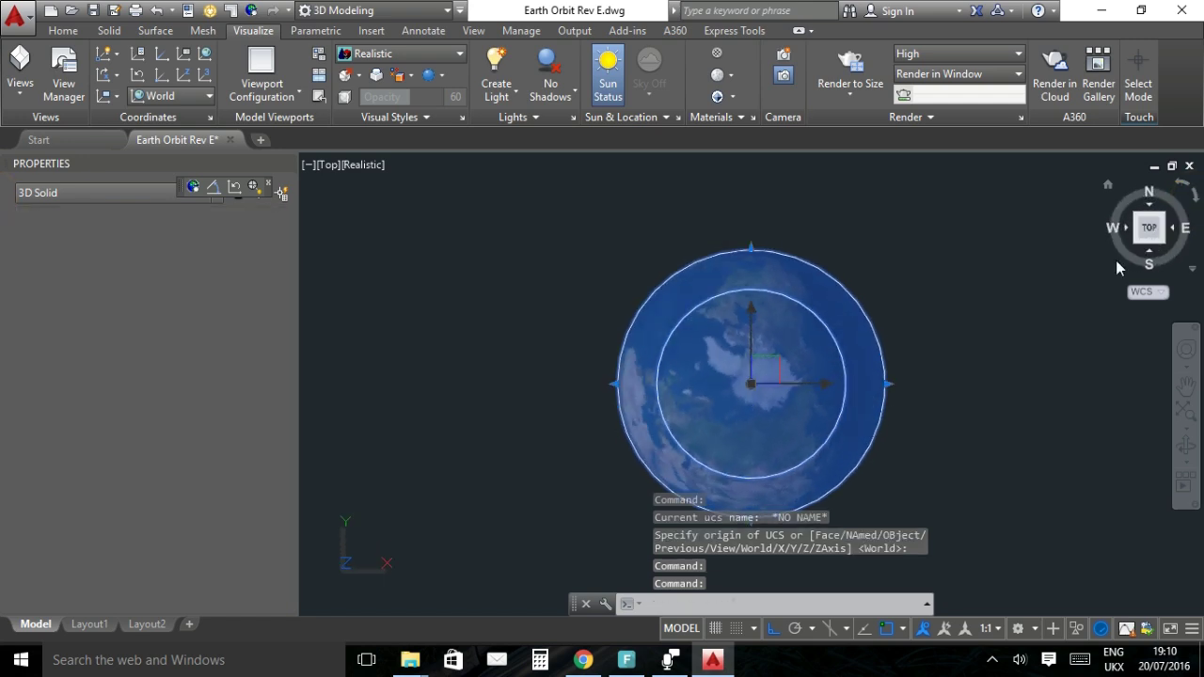
key("Escape")
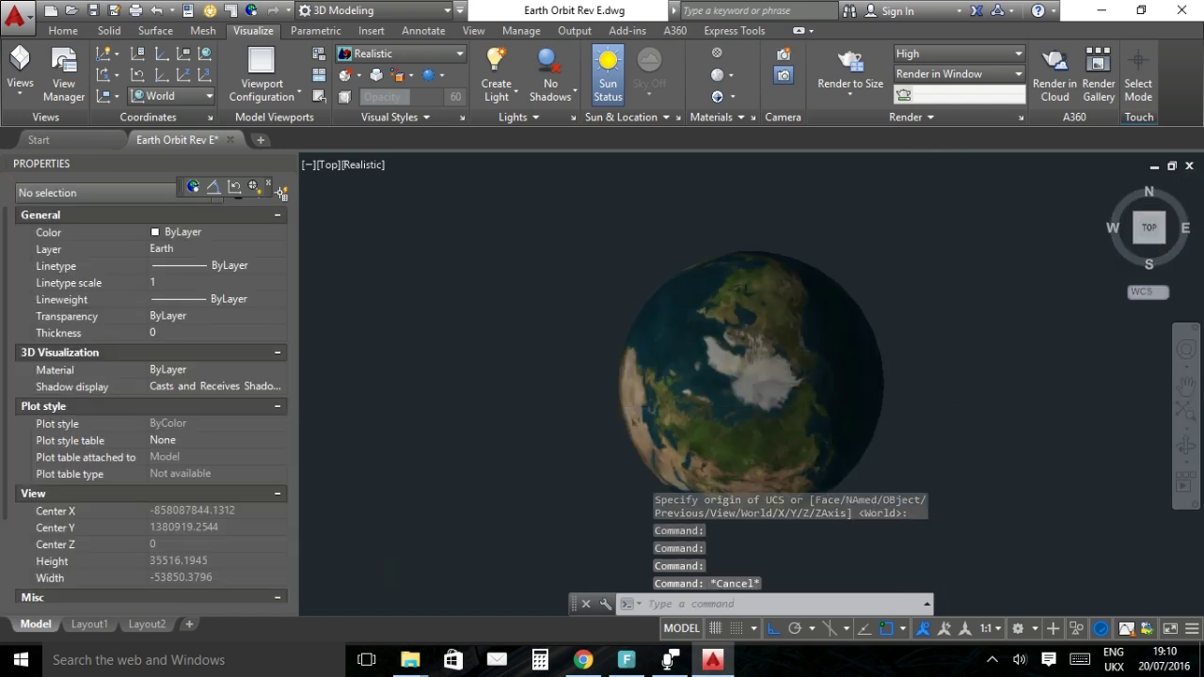
Rotate the Earth sphere 180° about its centre in the World XY plane.
scroll(911, 398, "up", 5)
left_click_drag(858, 429, 965, 467)
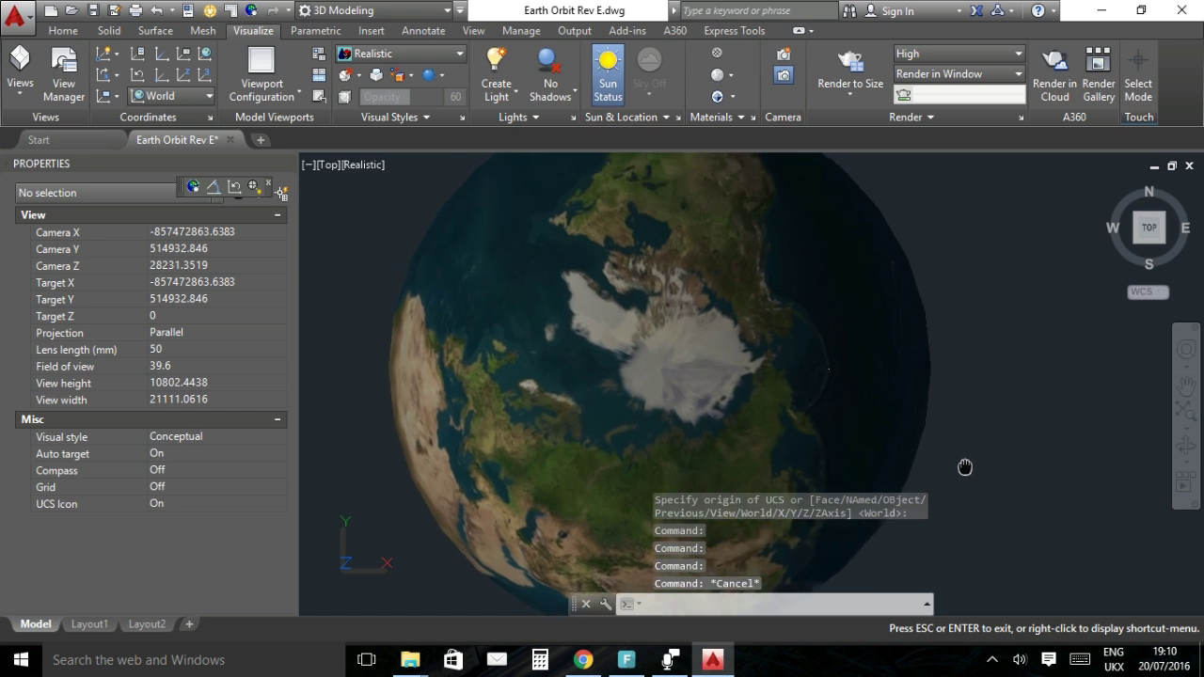
key("Escape")
scroll(844, 381, "up", 3)
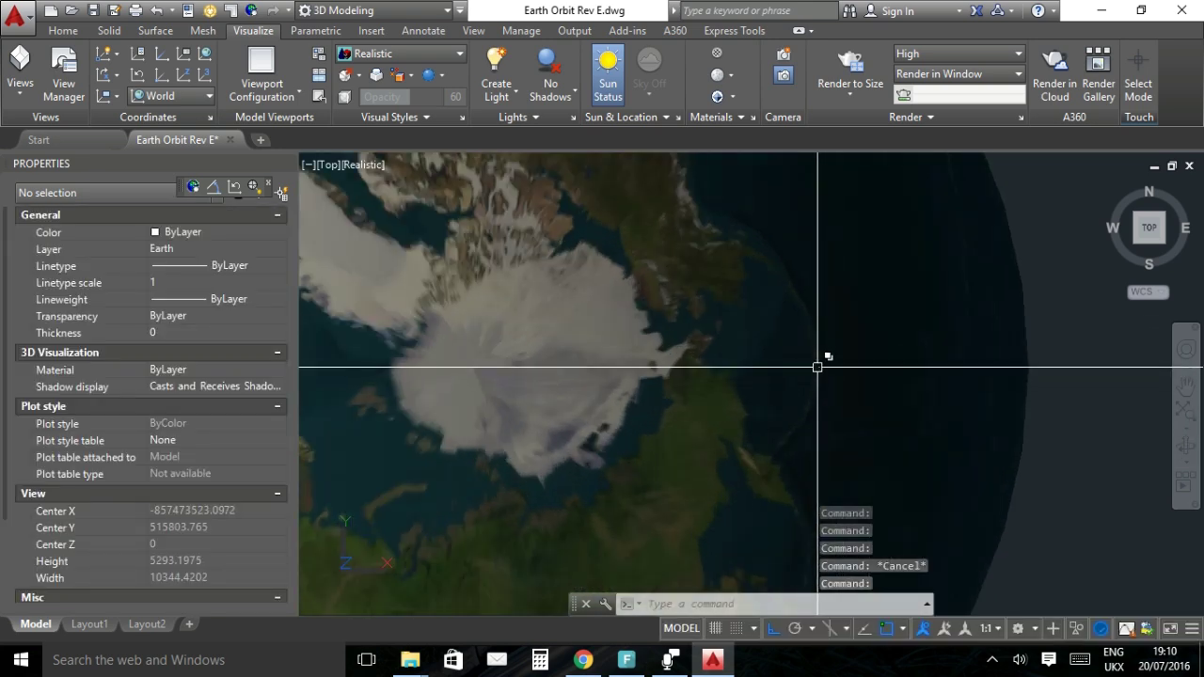
scroll(817, 367, "up", 4)
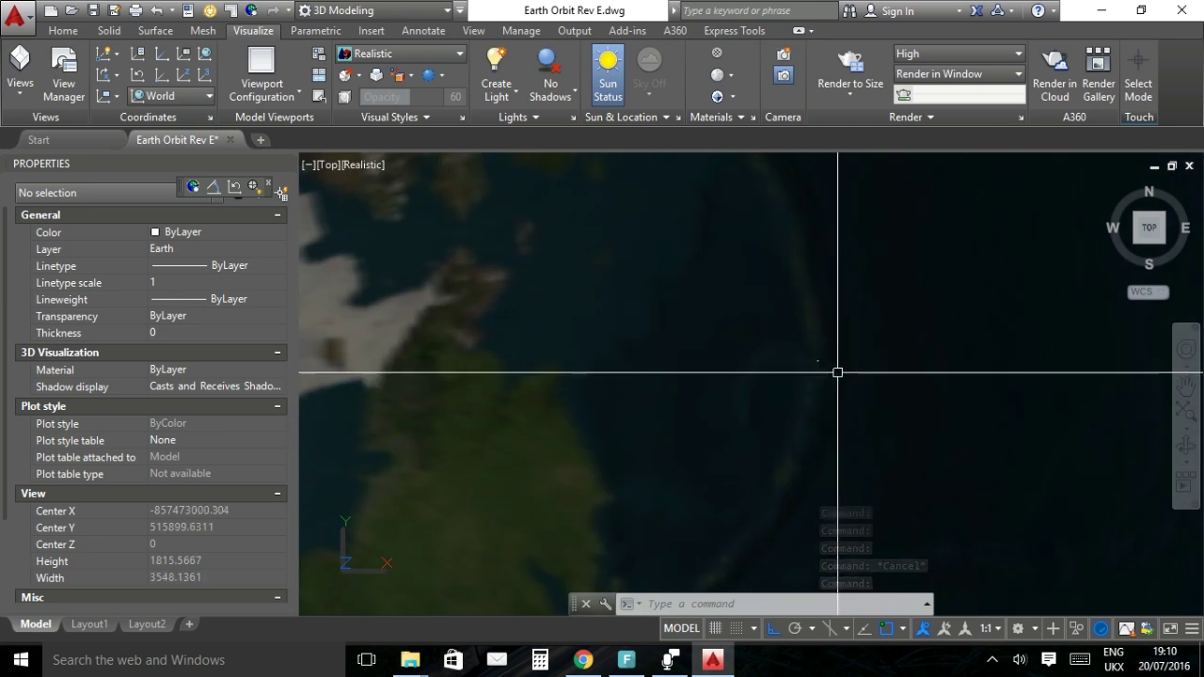
scroll(837, 373, "down", 10)
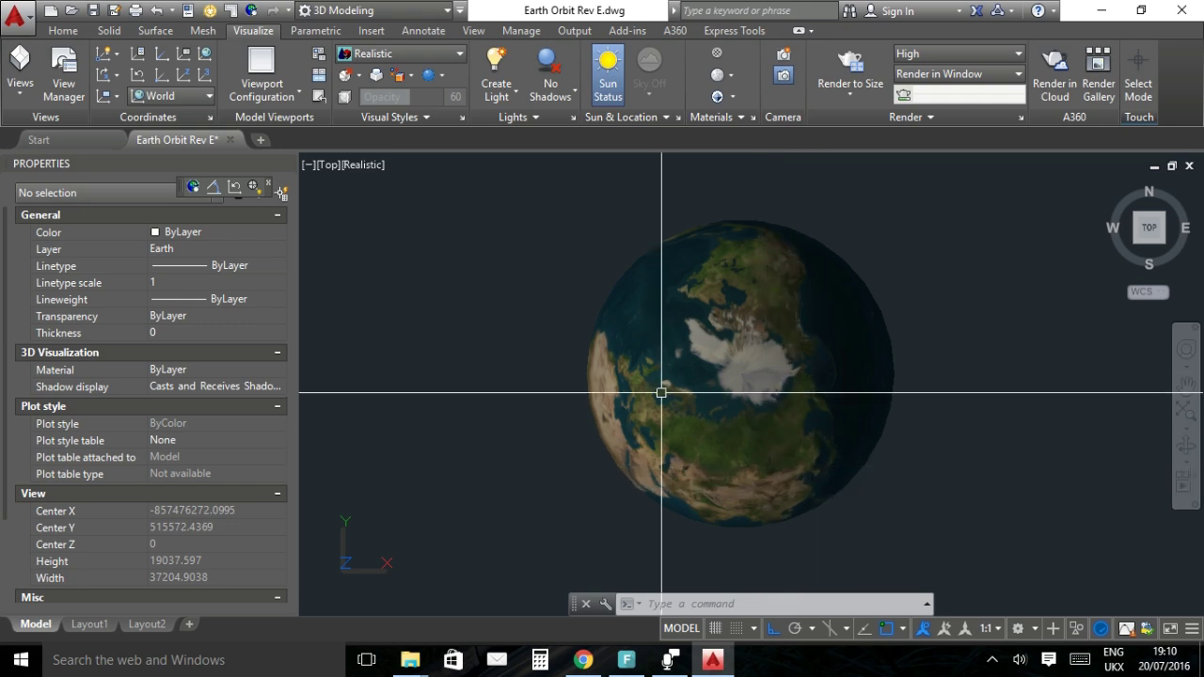
left_click(633, 318)
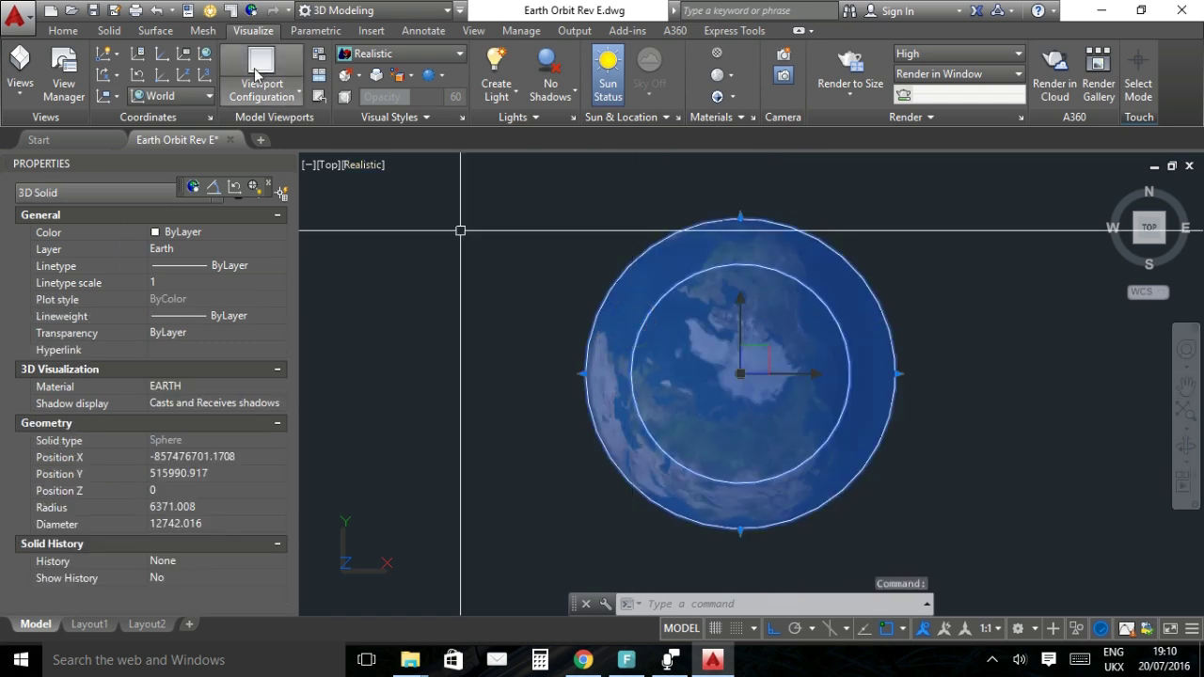
left_click(63, 31)
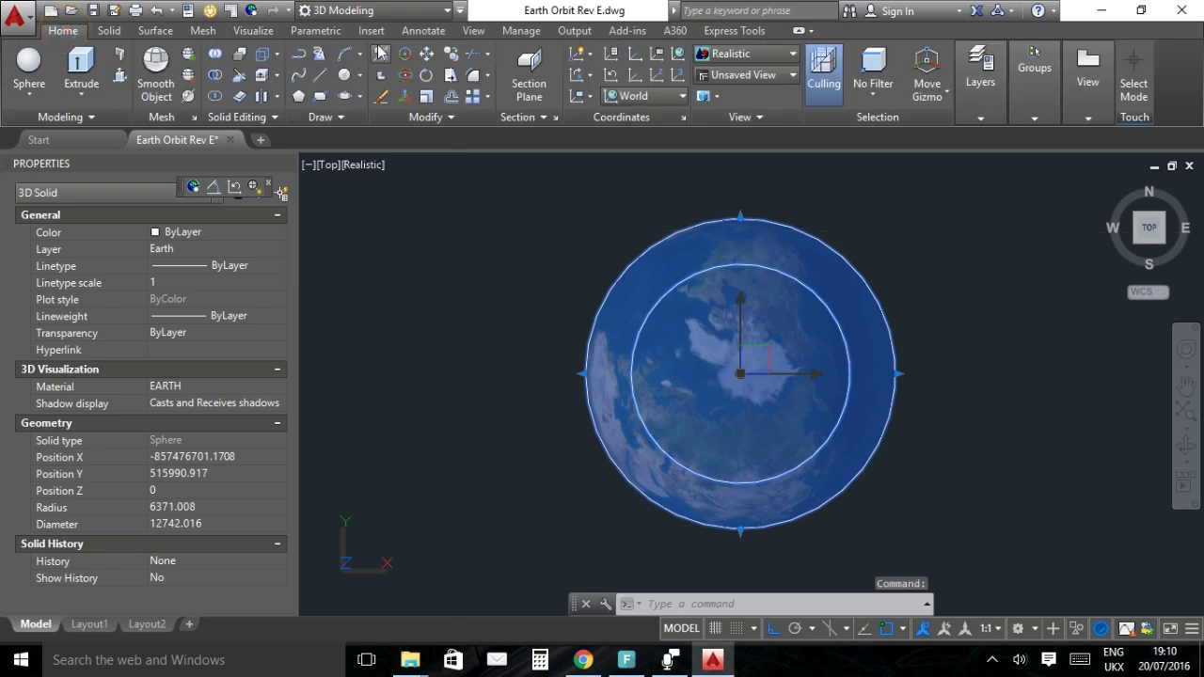
left_click(424, 77)
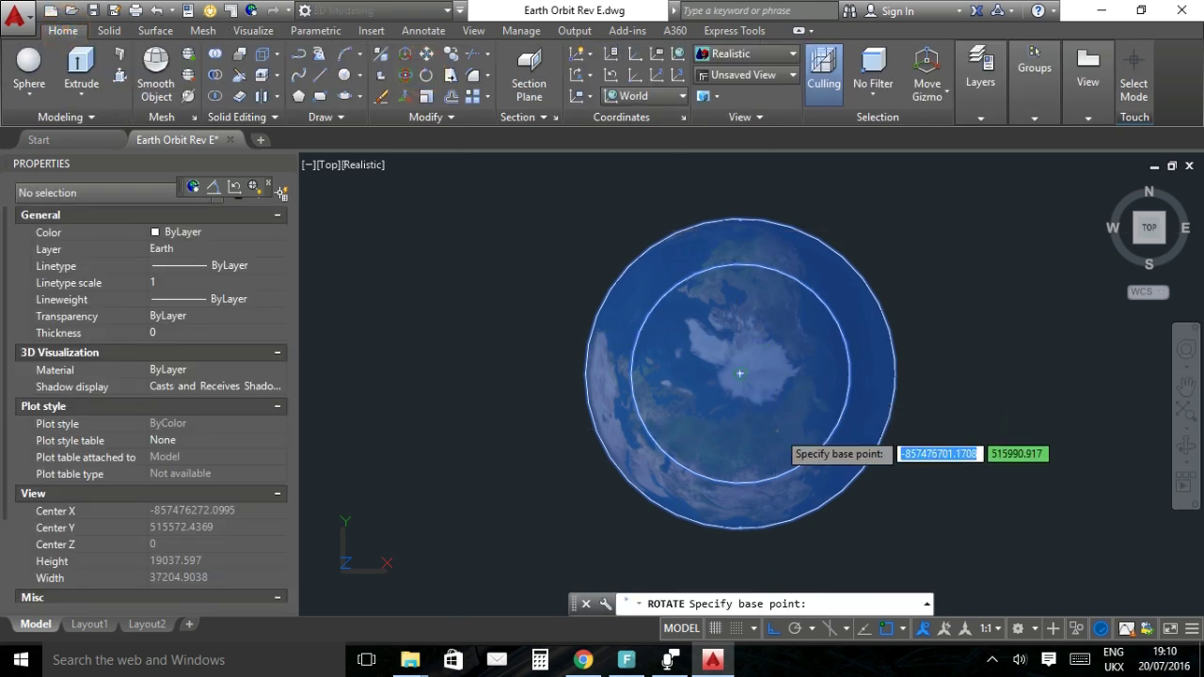
left_click(739, 374)
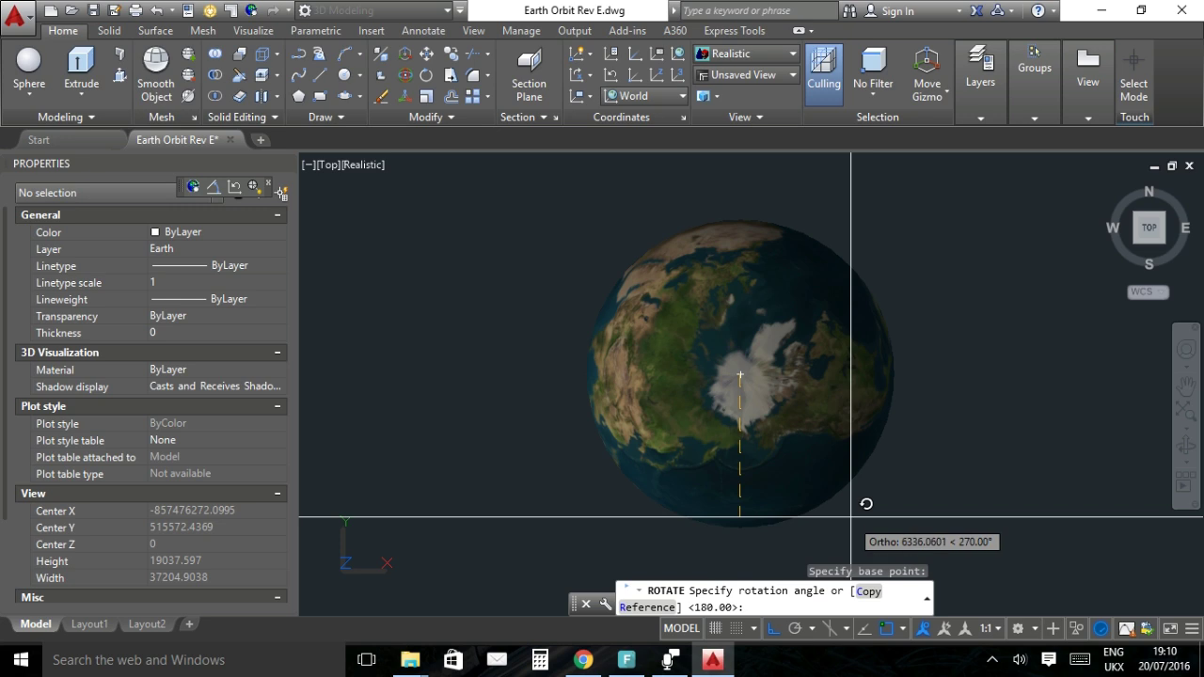
type("180")
key("Return")
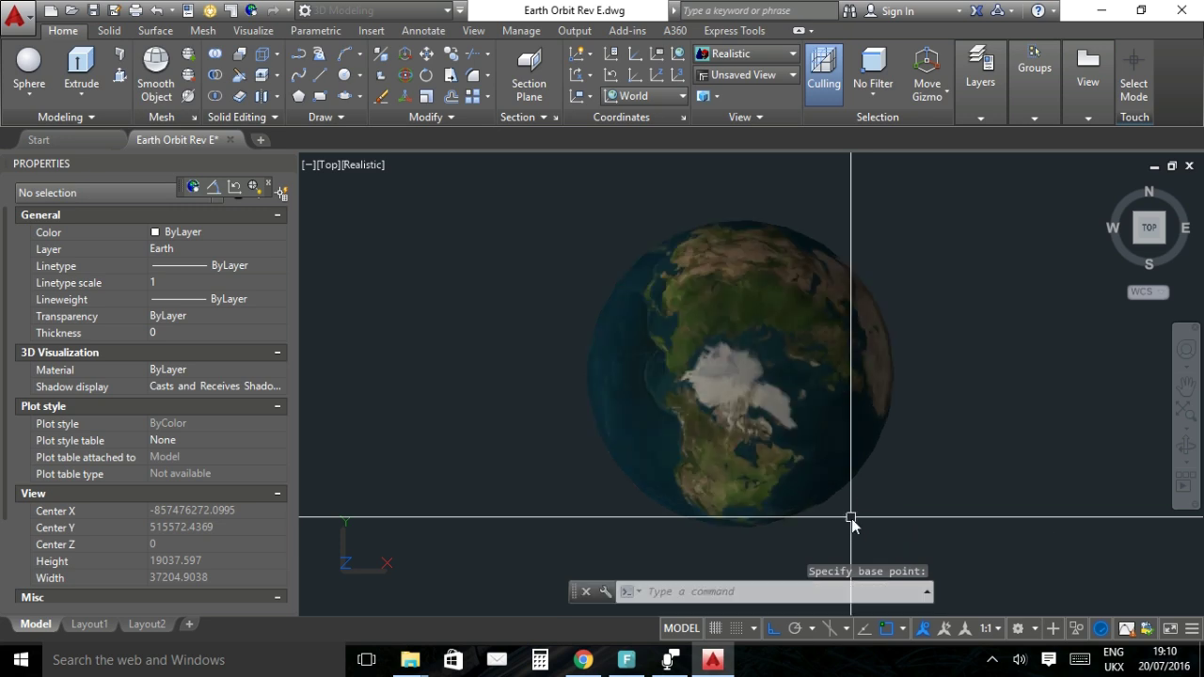
Examine the location point against the map on the rotated Earth's surface.
scroll(859, 367, "up", 5)
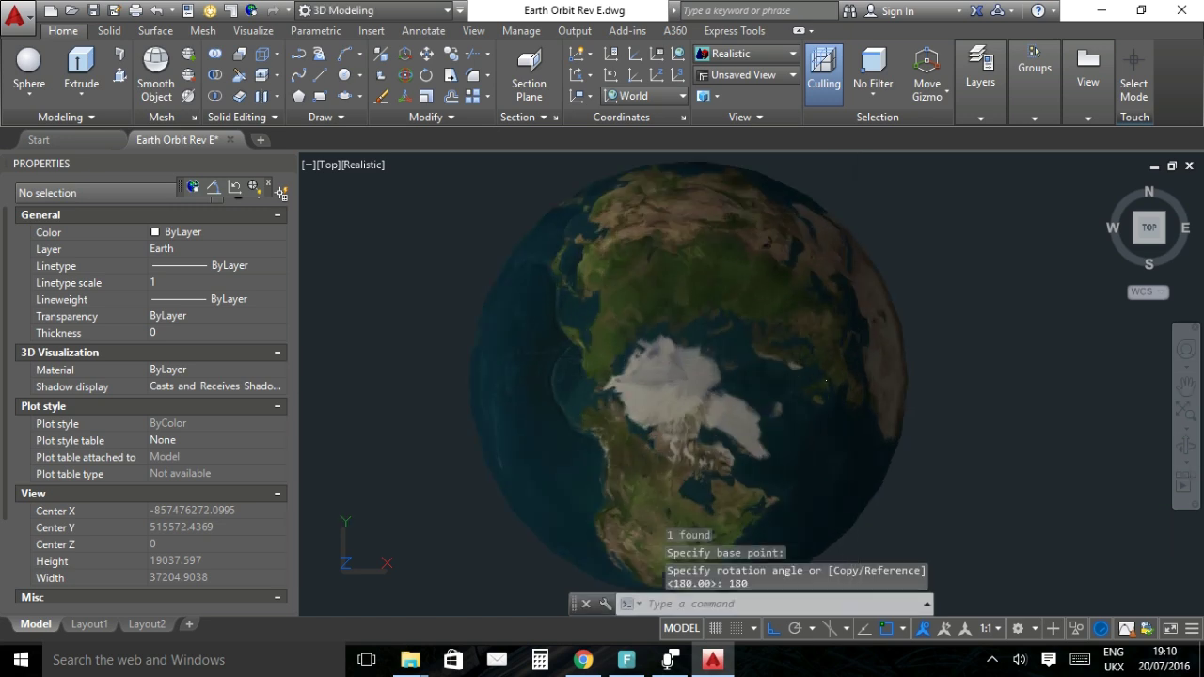
scroll(798, 416, "up", 4)
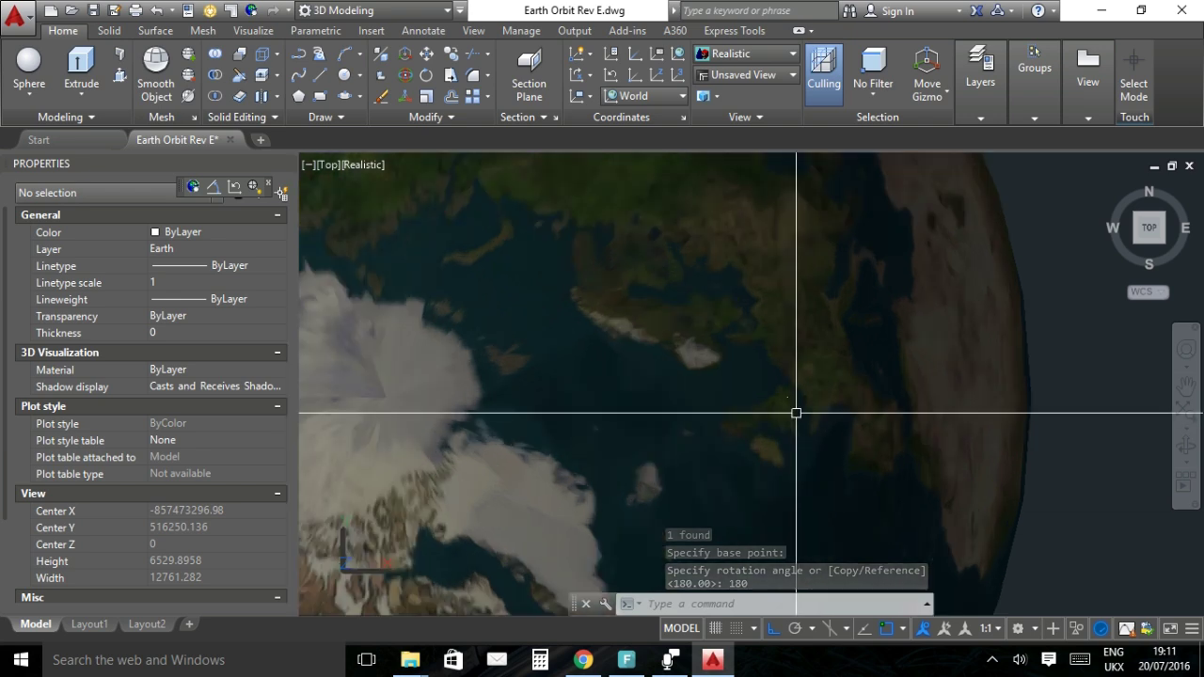
scroll(798, 395, "up", 3)
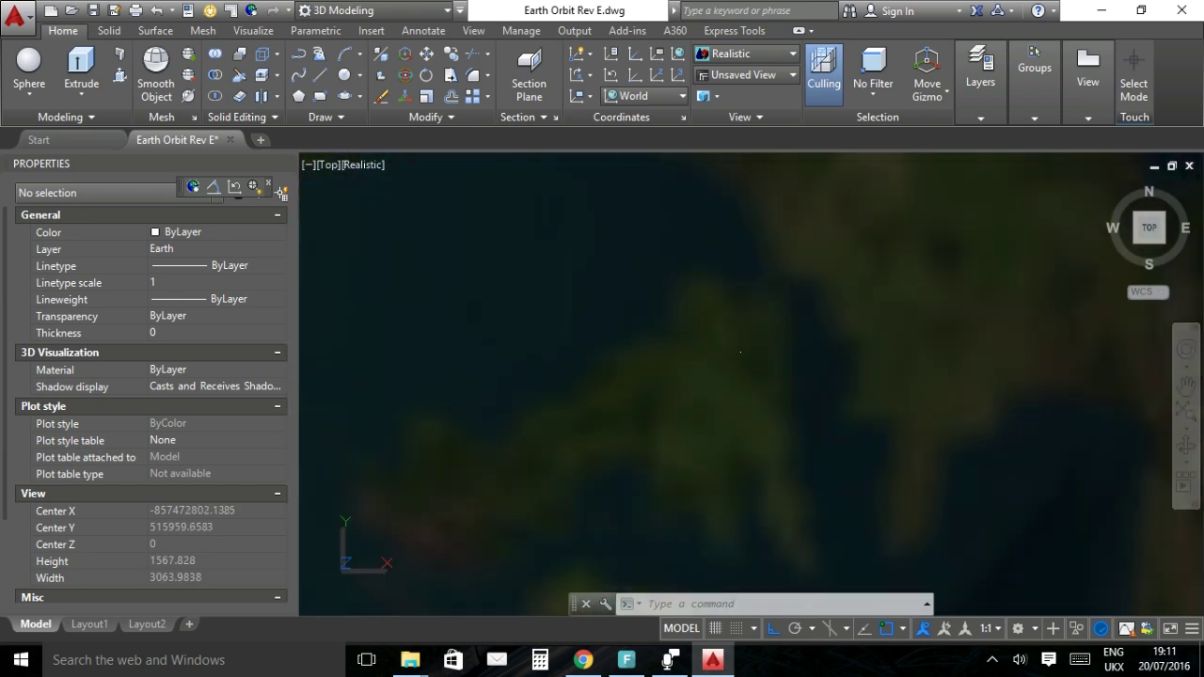
scroll(798, 396, "down", 20)
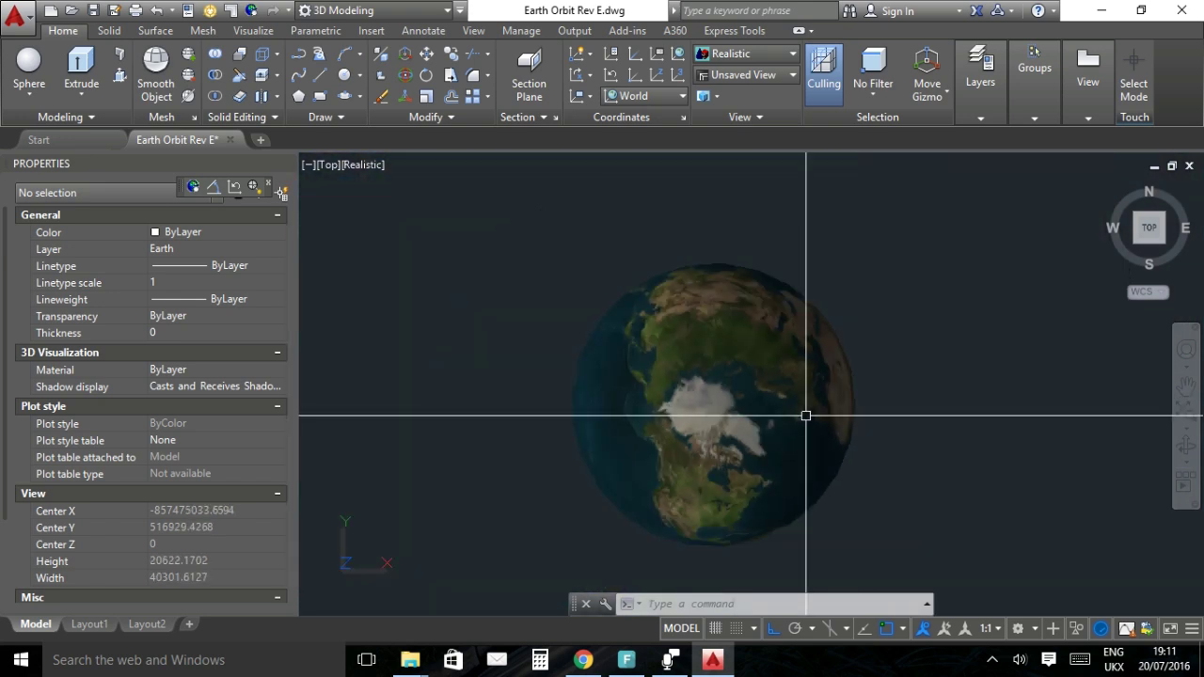
scroll(806, 415, "up", 3)
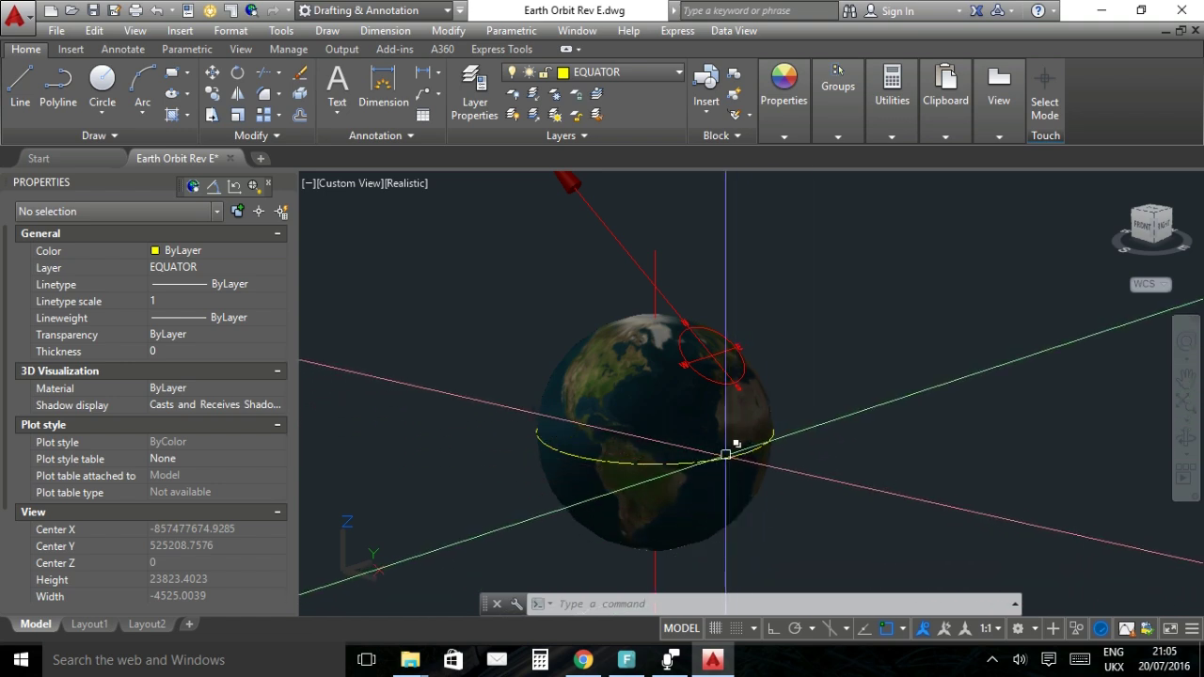
Examine the red compass circle on the Earth's surface, its long arrow, the rotation axis and the equator.
scroll(715, 329, "up", 5)
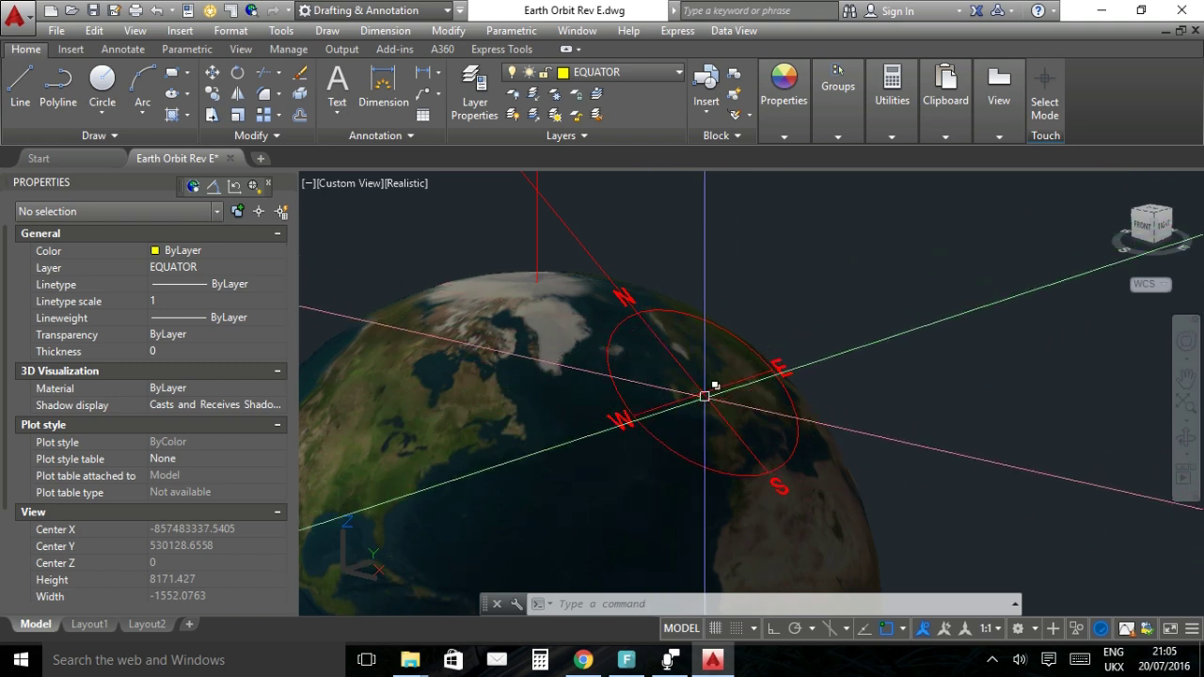
mouse_move(706, 396)
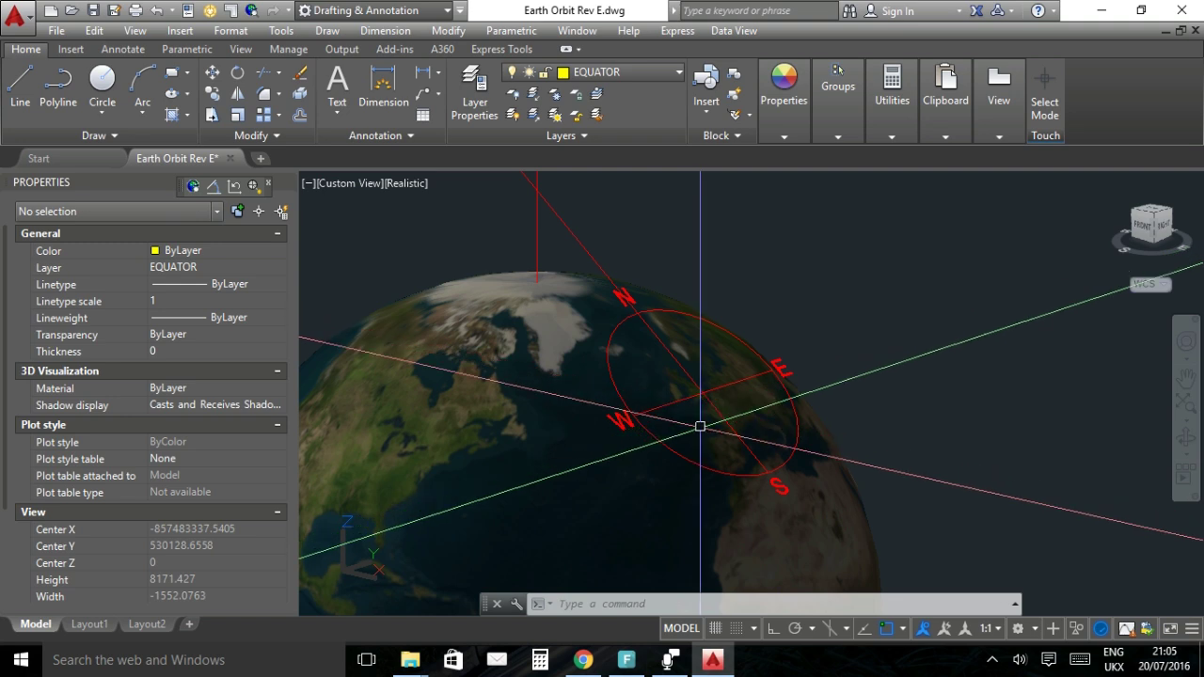
left_click_drag(687, 483, 689, 423)
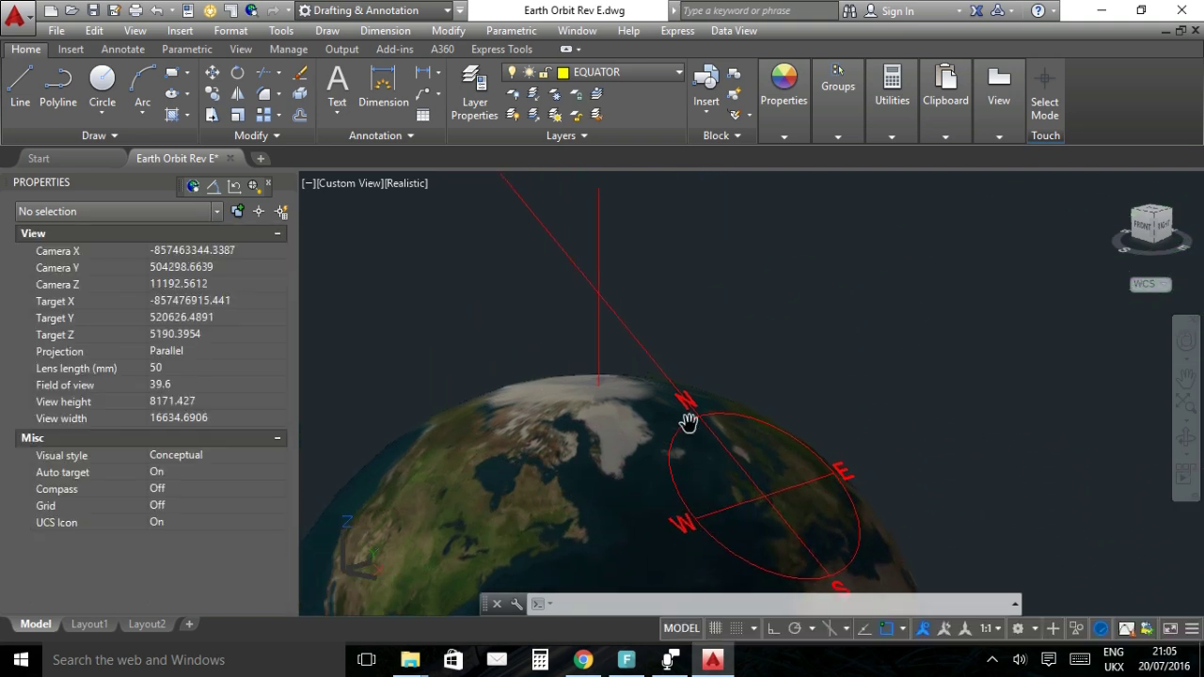
scroll(572, 269, "down", 5)
scroll(524, 202, "up", 3)
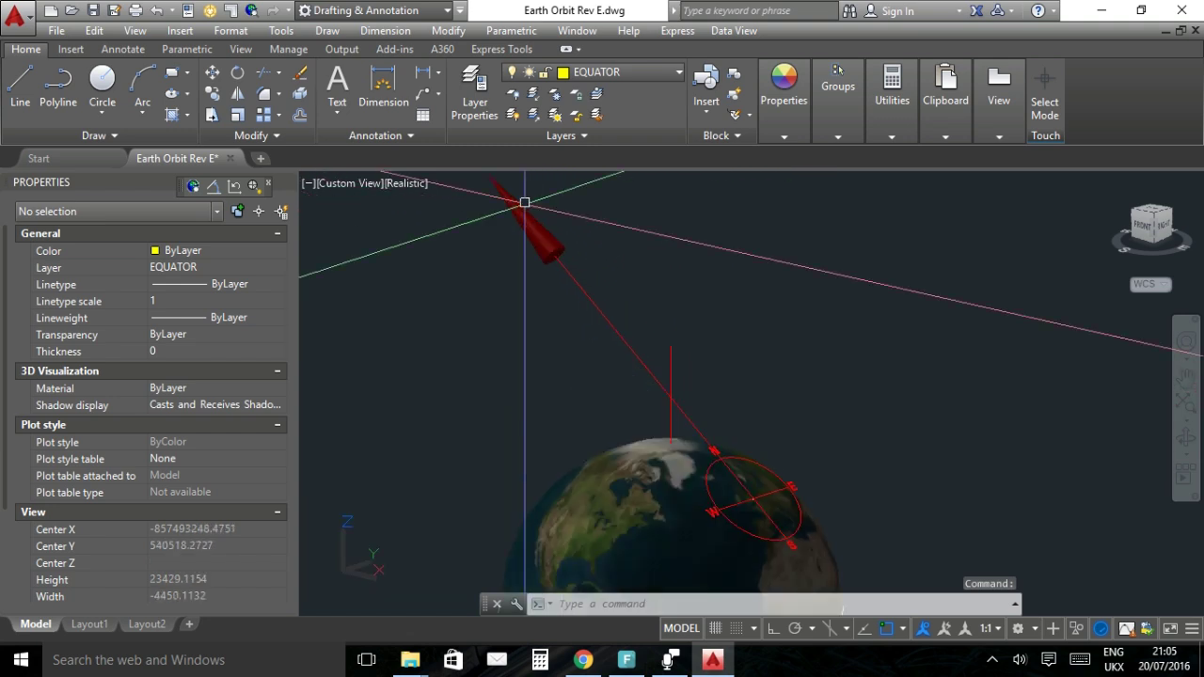
scroll(524, 216, "up", 4)
scroll(542, 329, "down", 3)
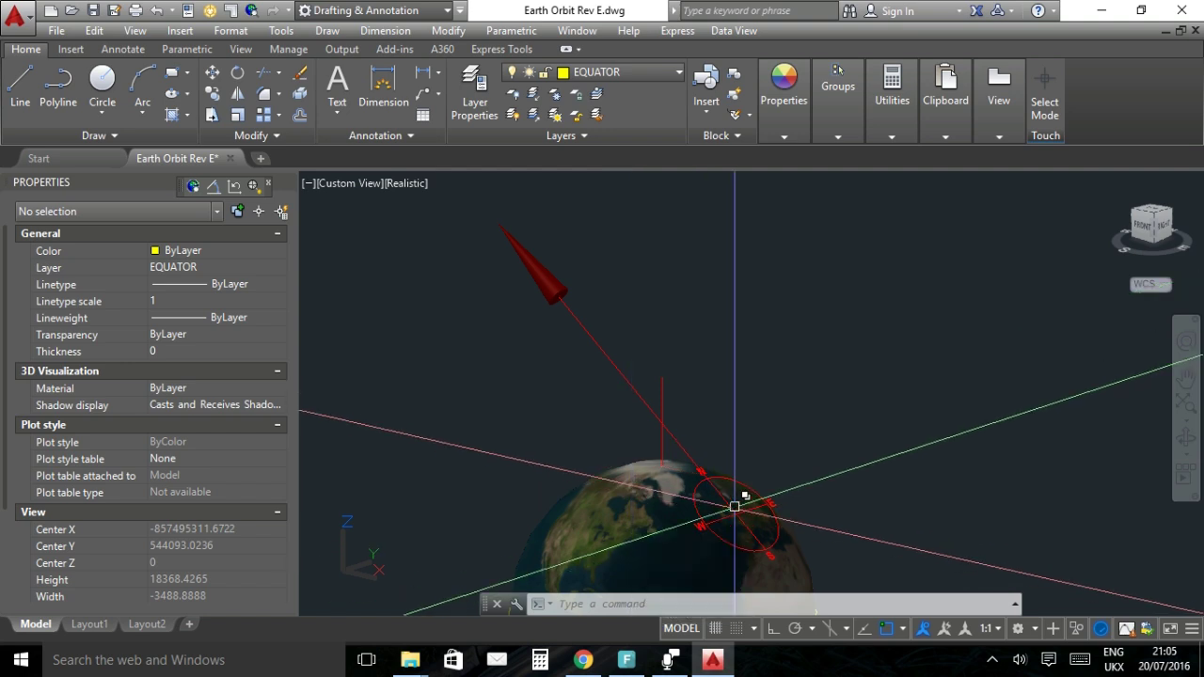
left_click_drag(691, 414, 667, 245)
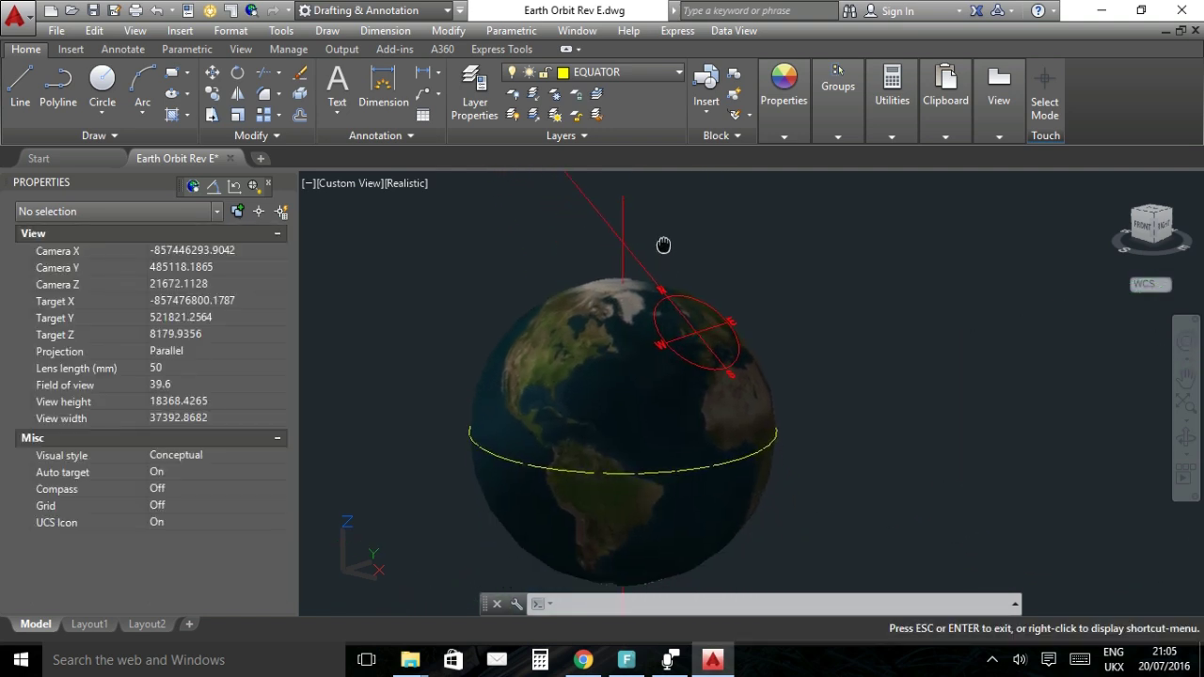
key("Escape")
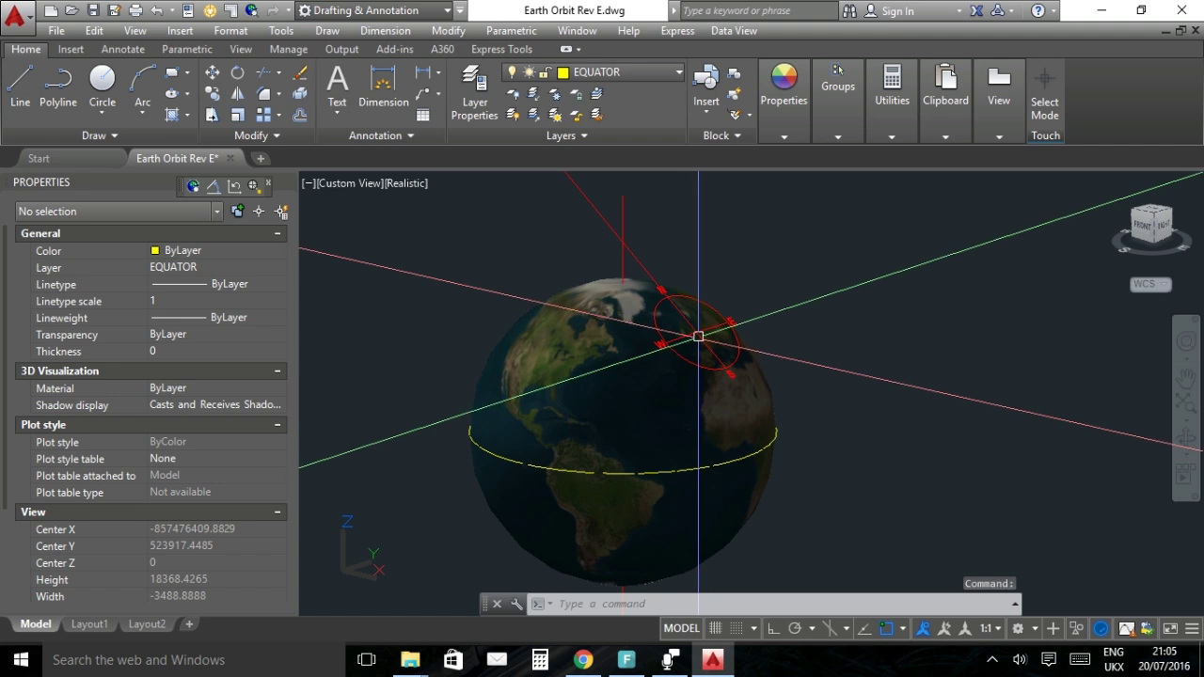
Define a three-point UCS with its origin at the compass centre, X axis toward E and Y axis toward N.
left_click(193, 187)
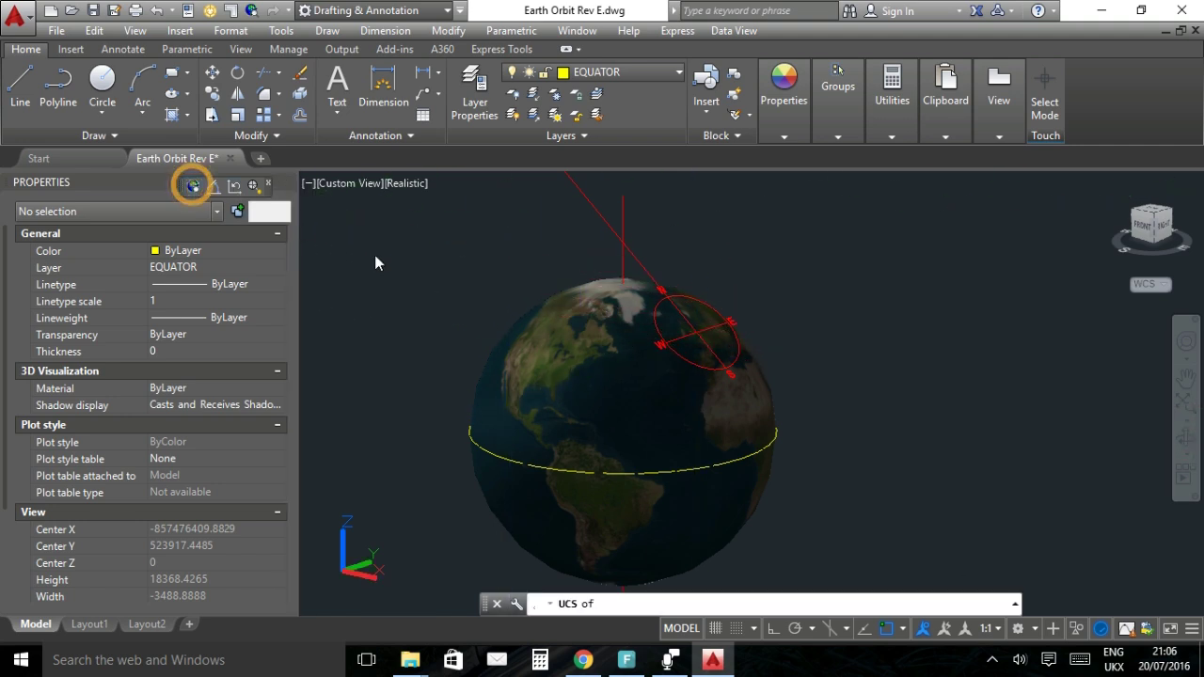
left_click(701, 329)
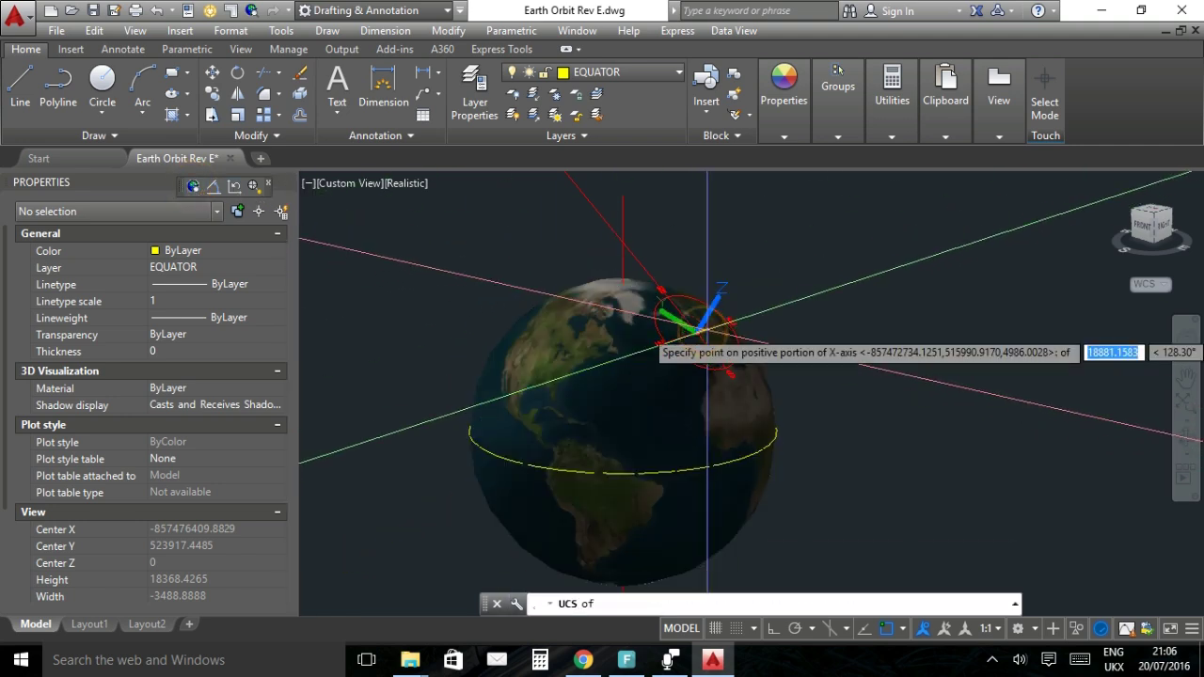
type("end")
key("Return")
left_click(729, 325)
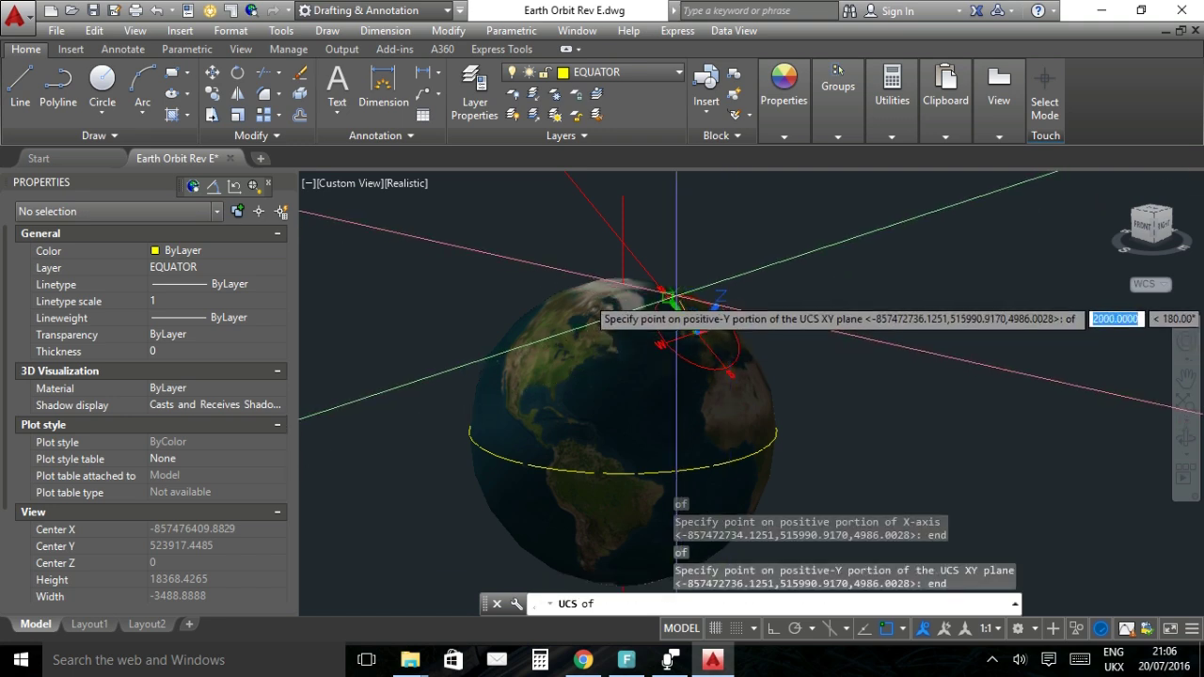
left_click(729, 325)
left_click_drag(669, 295, 699, 408)
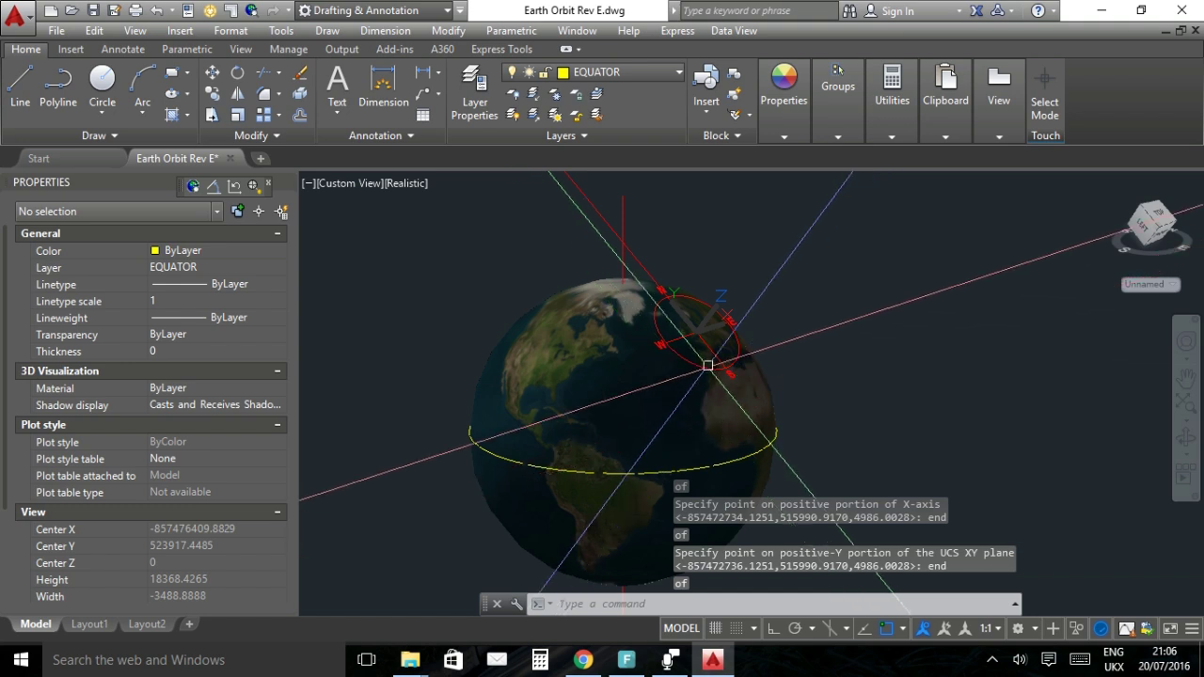
Select the Earth sphere and view it from the top of the new compass-aligned UCS.
scroll(700, 408, "up", 5)
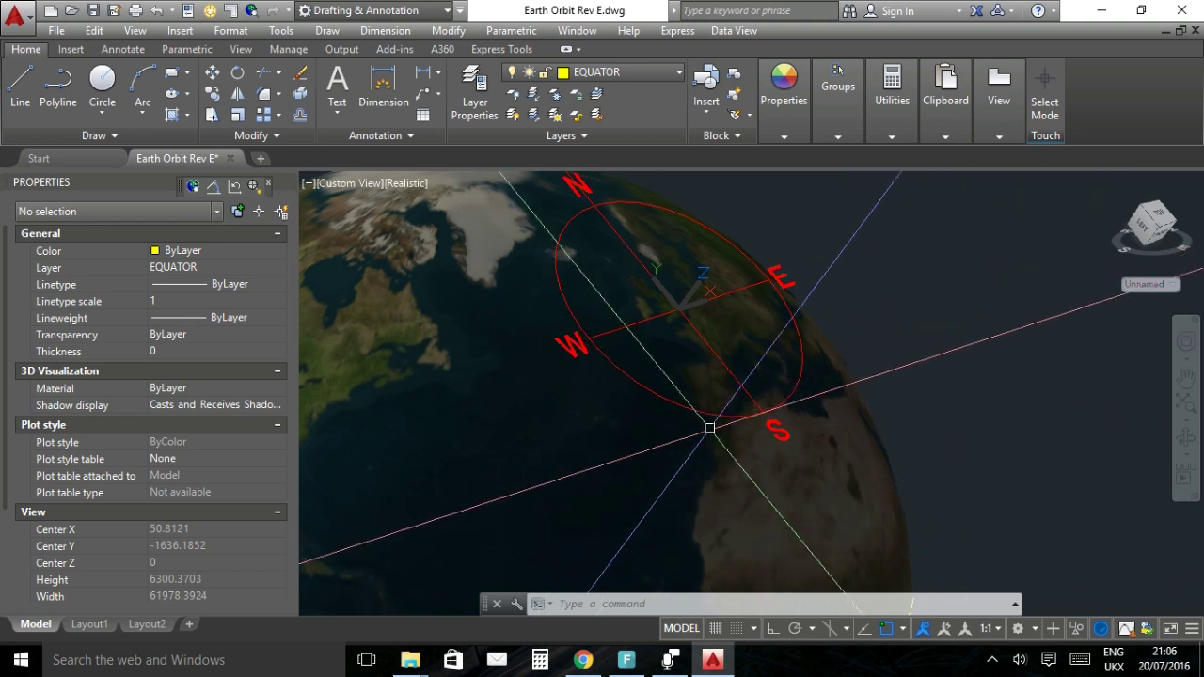
left_click(648, 479)
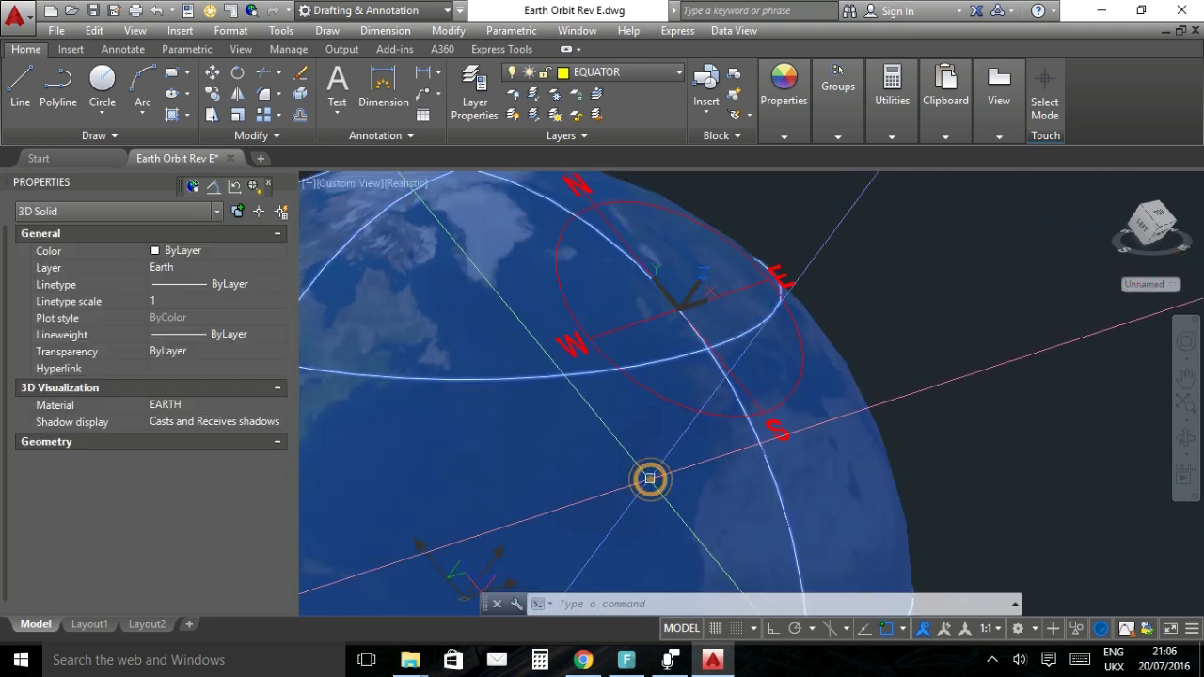
left_click(1165, 221)
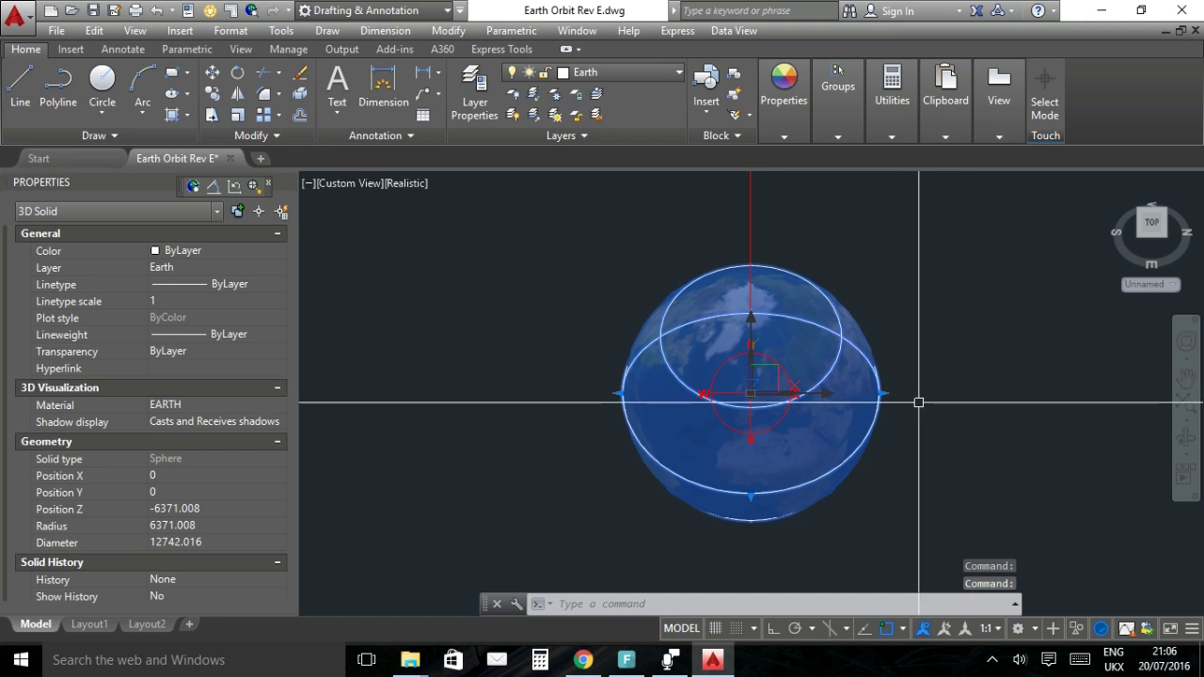
Examine the compass centre and the new UCS origin against the map on the Earth's surface.
key("Escape")
scroll(892, 397, "up", 3)
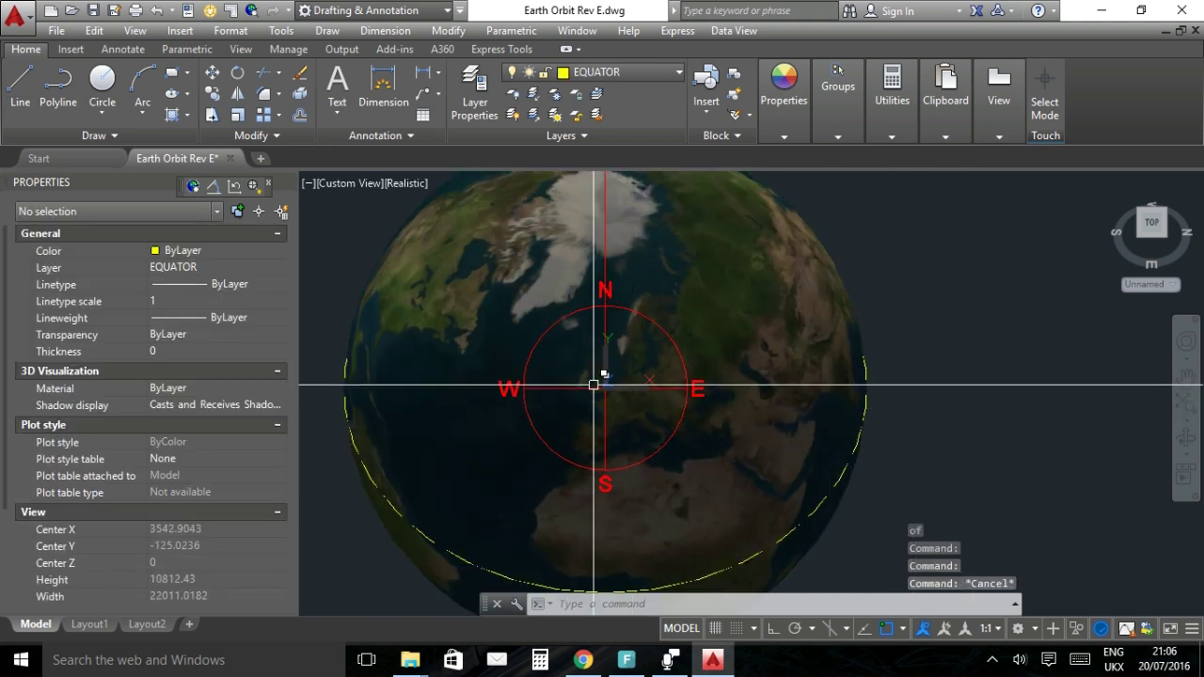
scroll(594, 385, "up", 5)
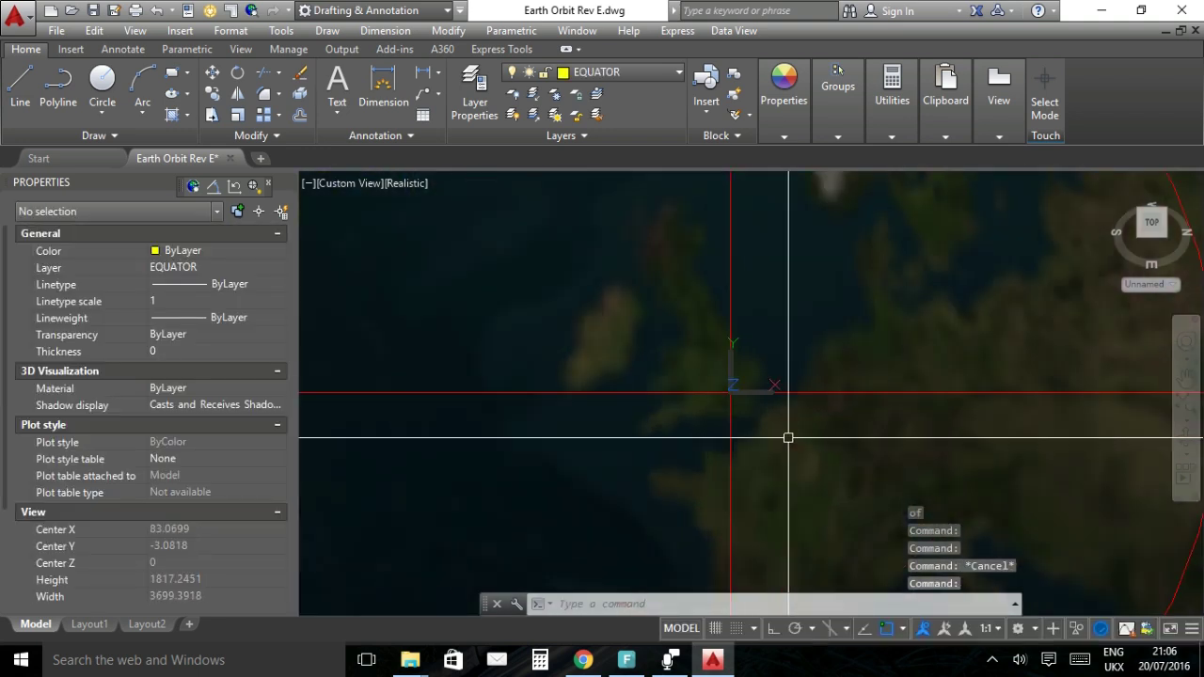
scroll(772, 414, "down", 8)
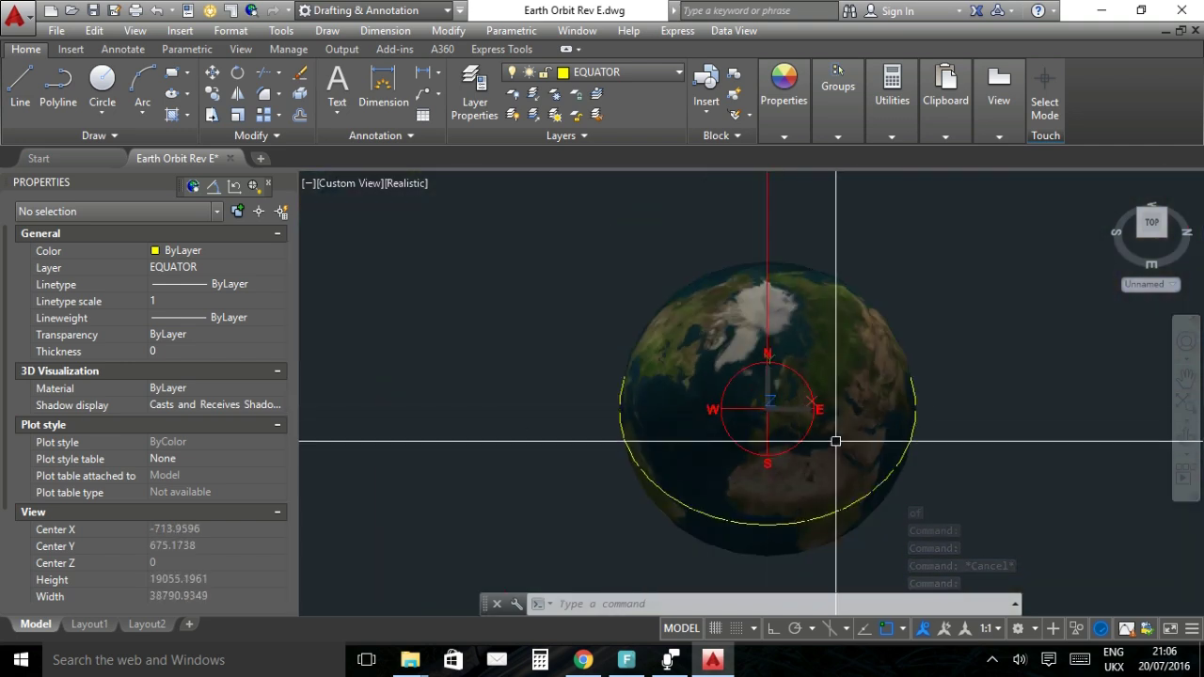
scroll(835, 441, "down", 2)
left_click_drag(849, 357, 767, 386)
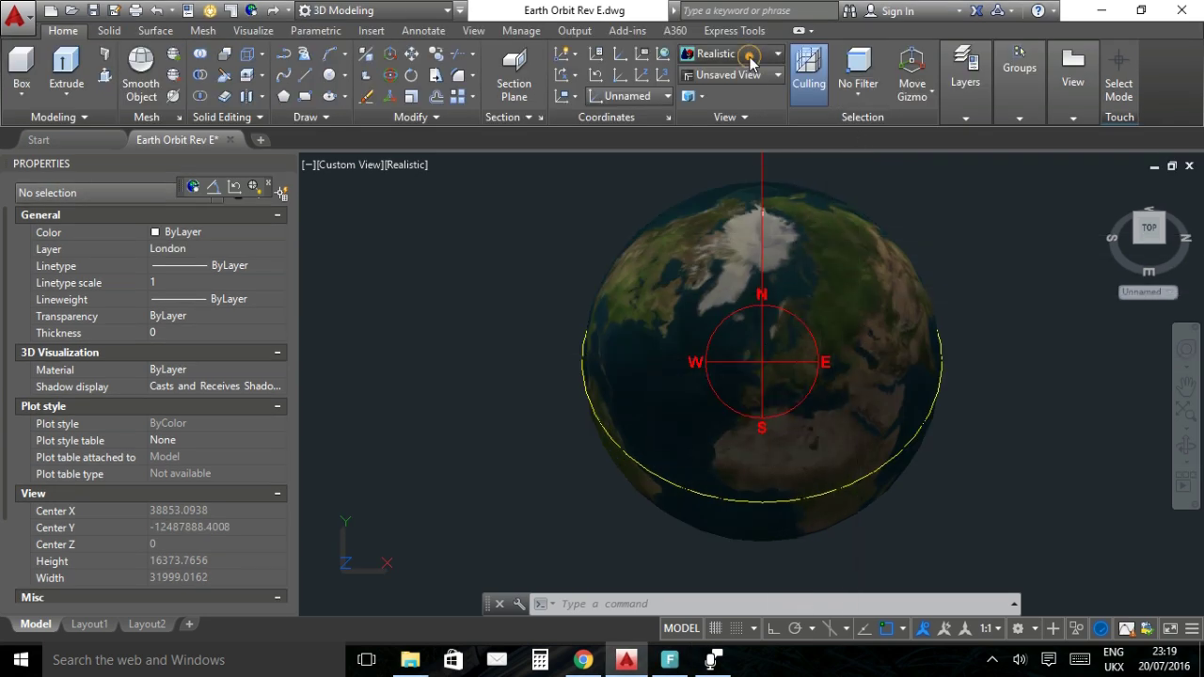
Switch to the 2D Wireframe visual style and move the Final Earth block from its centre to the intersection of the yellow and green lines.
left_click(750, 58)
left_click(528, 88)
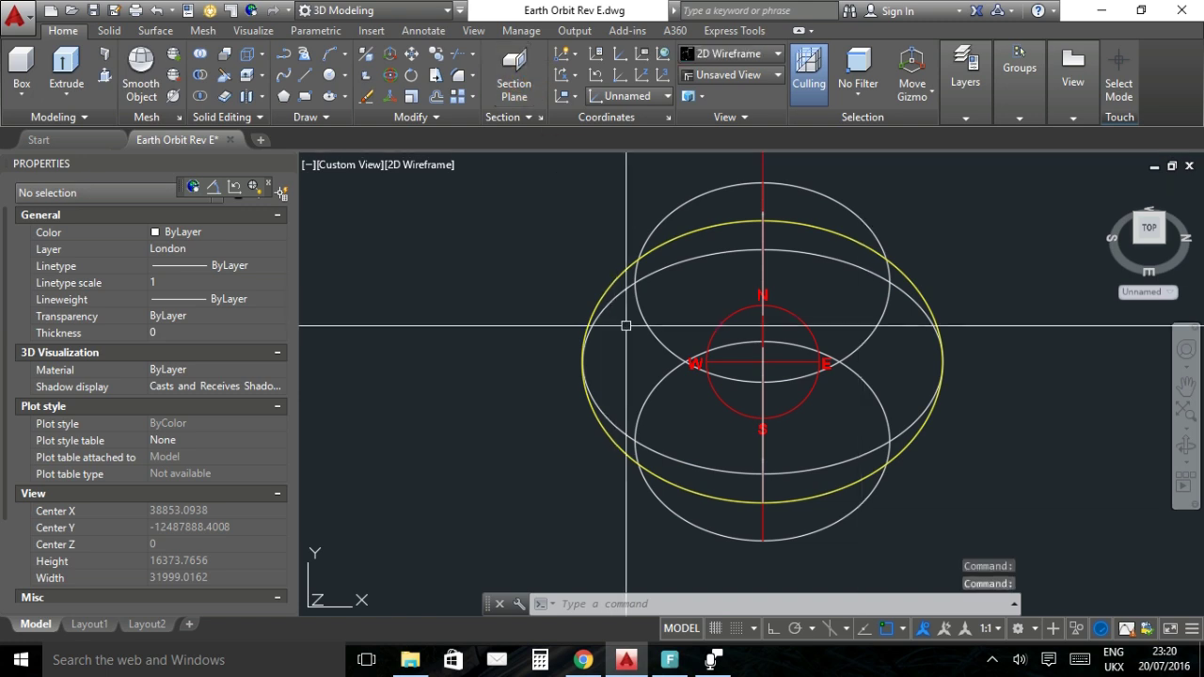
left_click(666, 376)
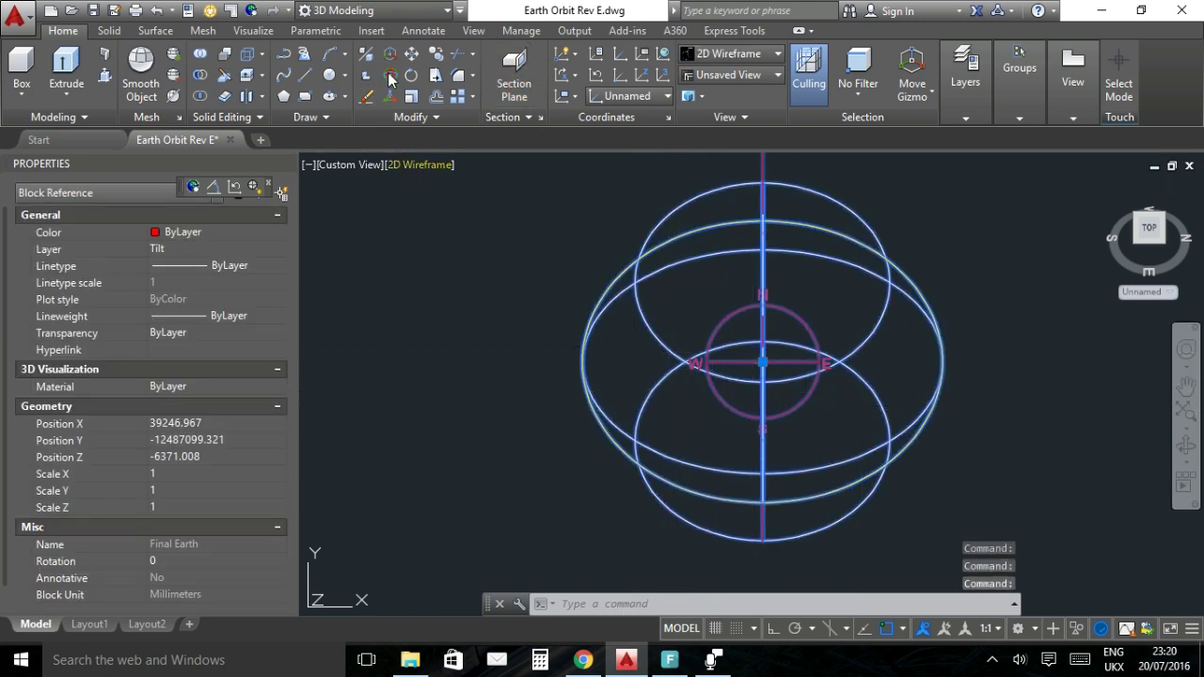
left_click(412, 53)
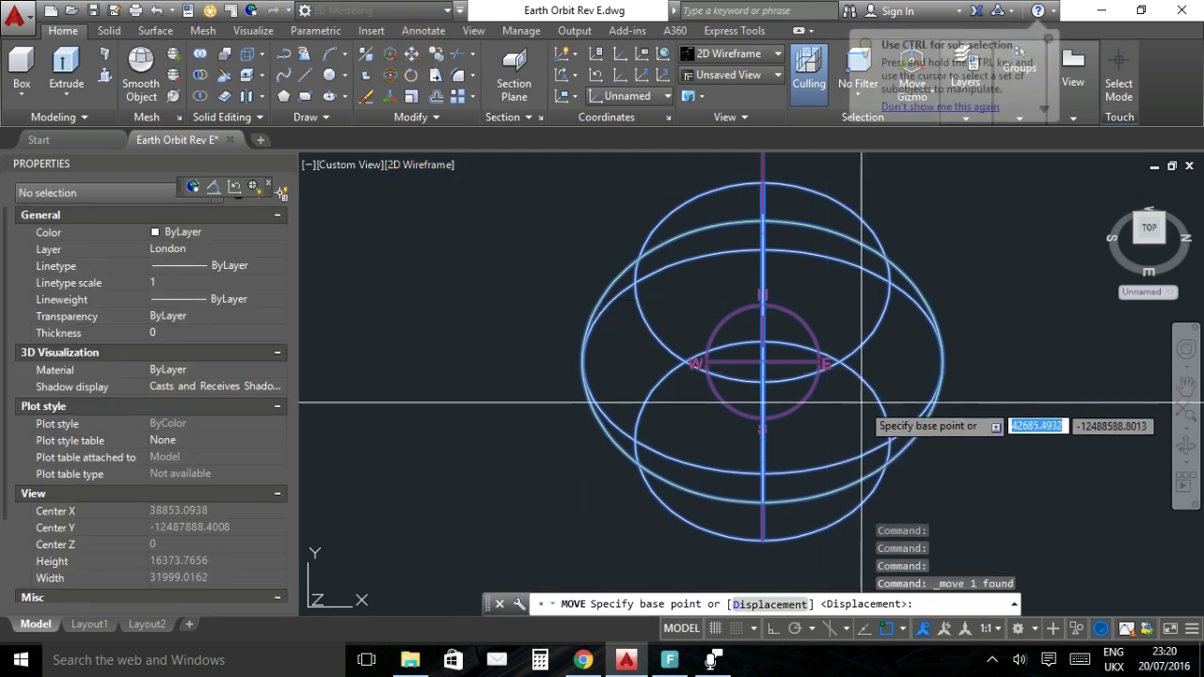
left_click(762, 363)
scroll(736, 328, "down", 5)
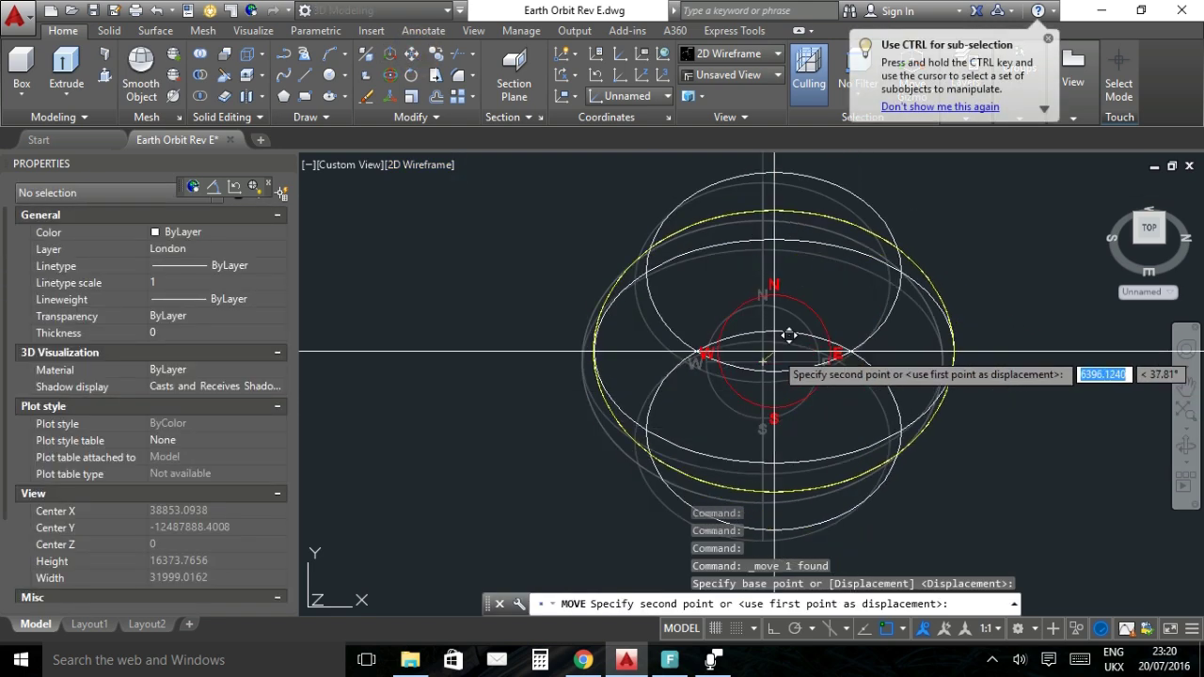
scroll(771, 340, "up", 6)
scroll(807, 311, "up", 5)
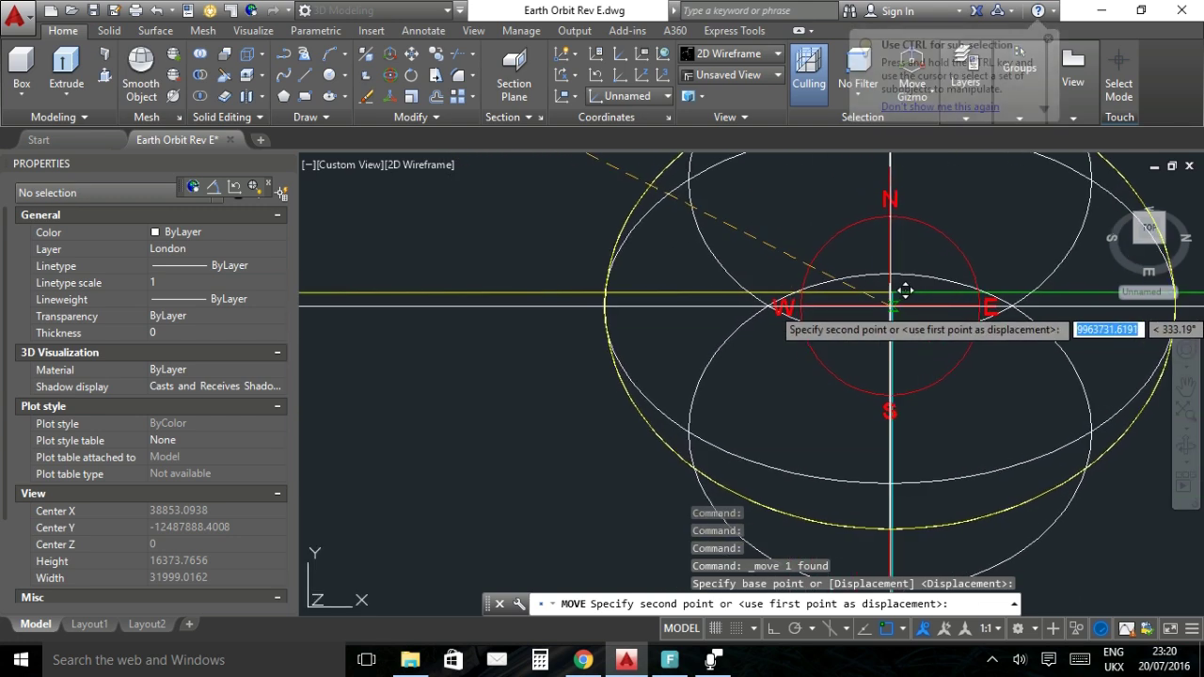
left_click(895, 294)
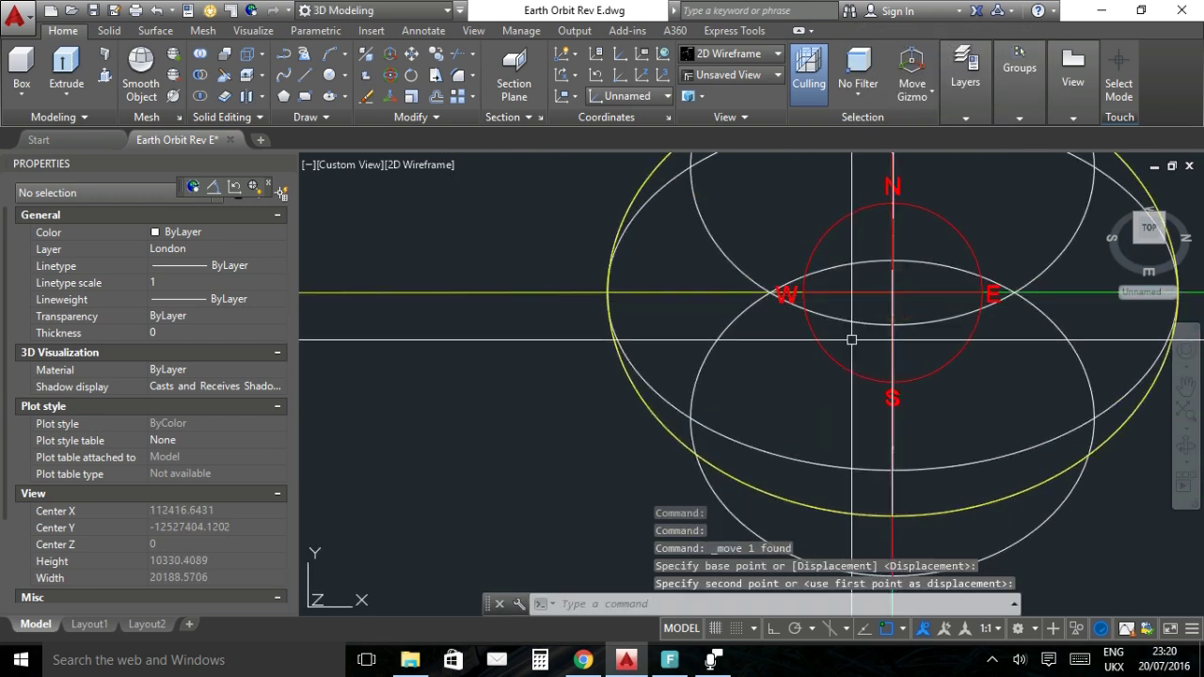
Inspect the Final Earth block's new position at the orbit lines' intersection from oblique 3D angles.
scroll(851, 339, "down", 5)
left_click(766, 324)
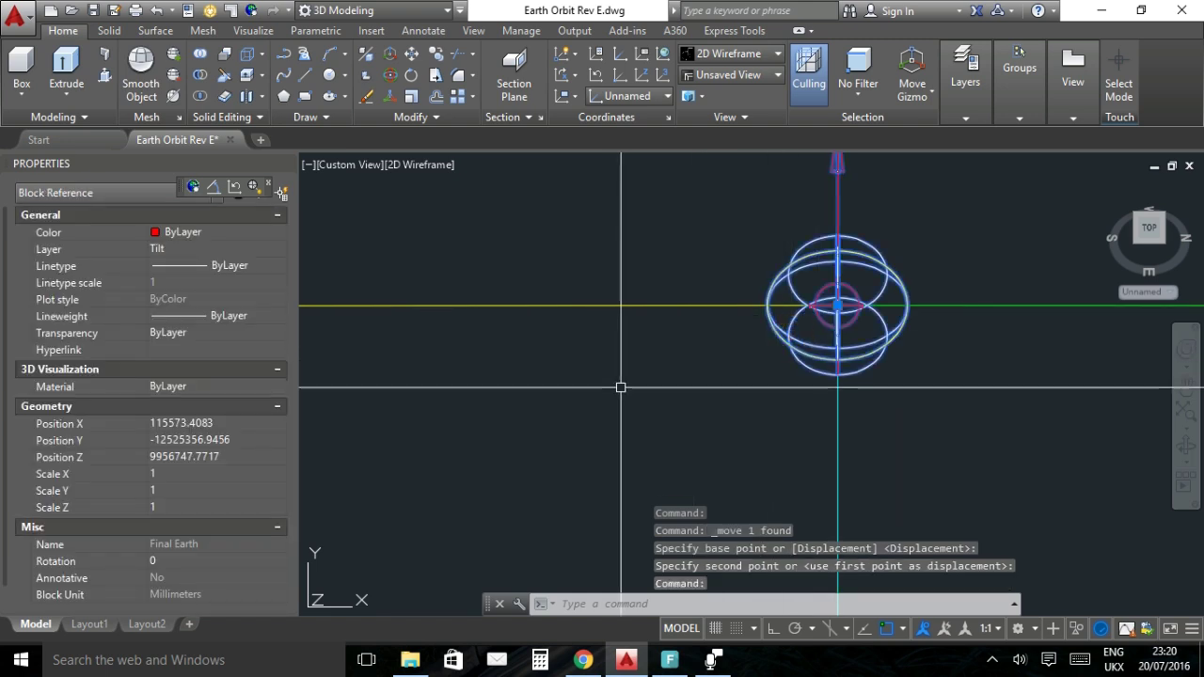
left_click_drag(837, 306, 681, 410)
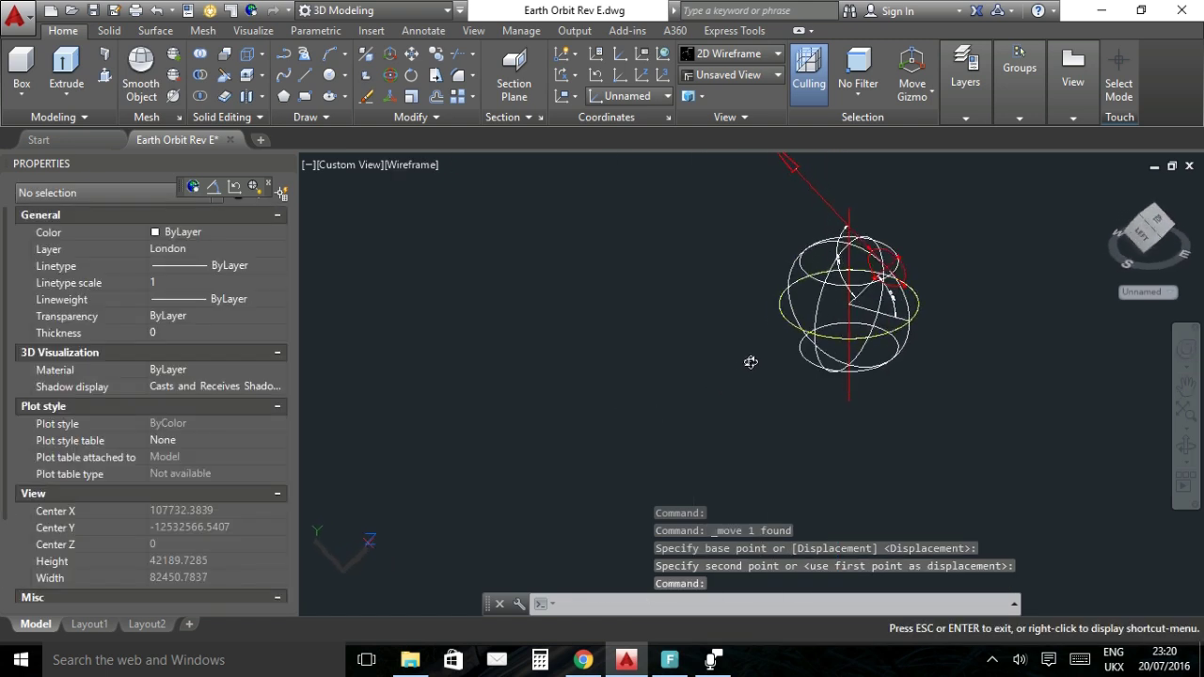
key("Escape")
scroll(828, 337, "up", 5)
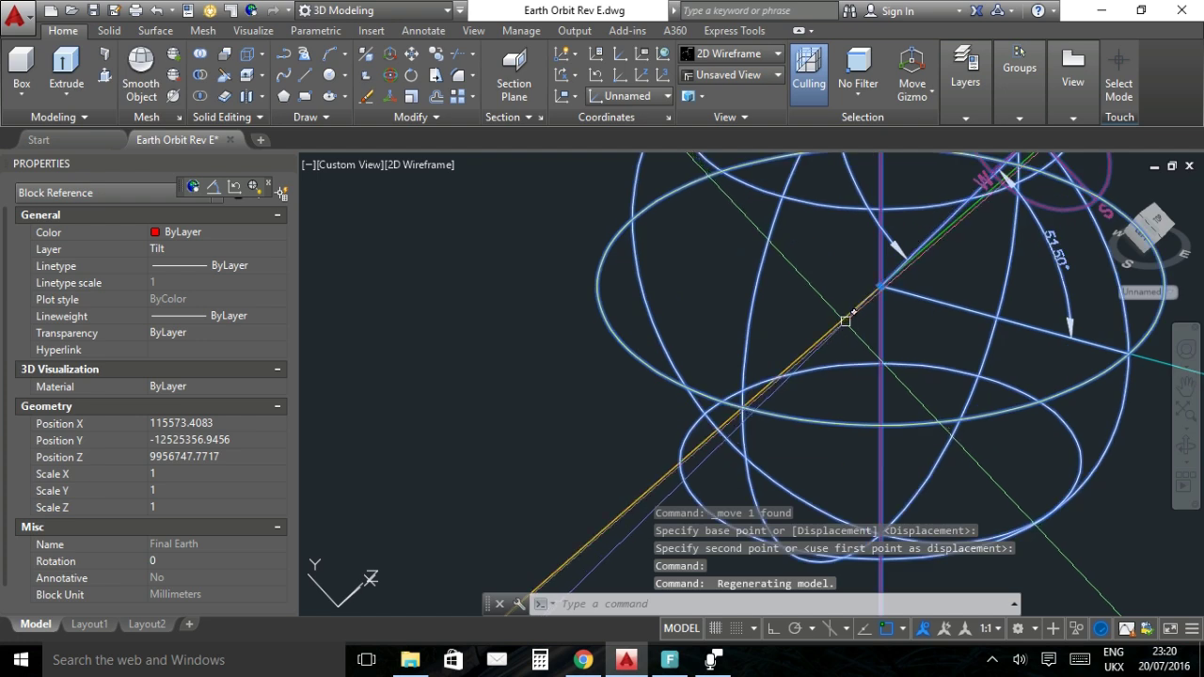
left_click_drag(817, 356, 777, 397)
key("Escape")
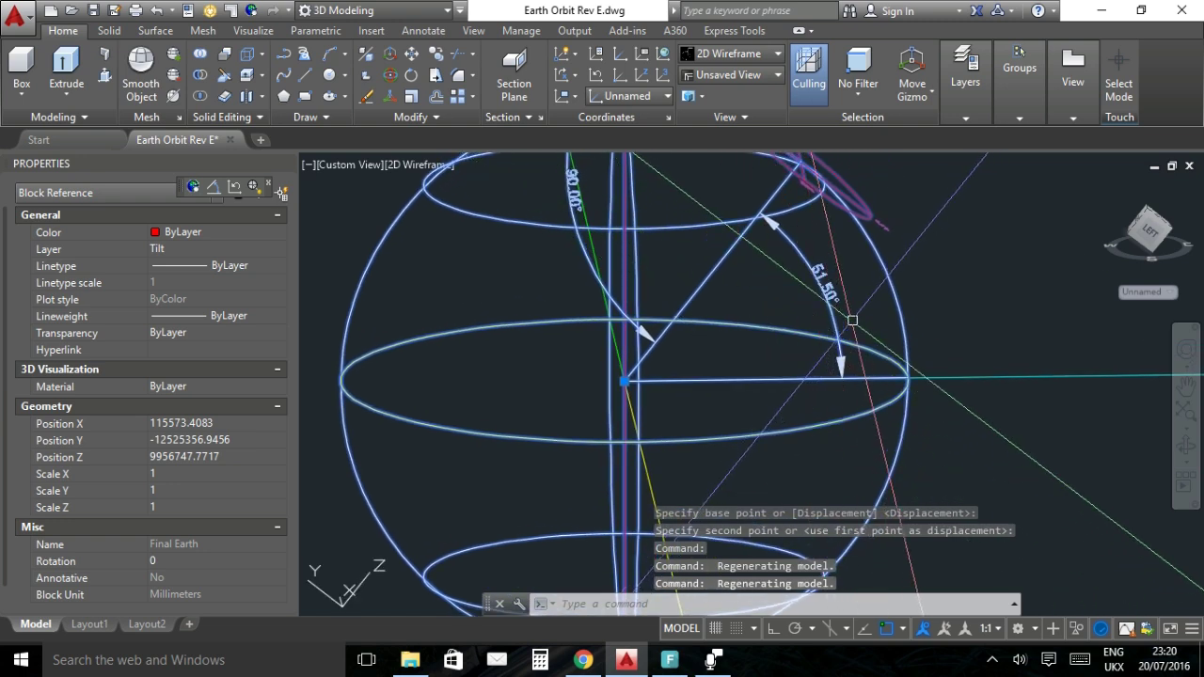
key("Escape")
Examine the 51.50° and 90.00° angle dimensions relative to the Earth's equator, rotation axis and compass.
left_click_drag(769, 216, 800, 278)
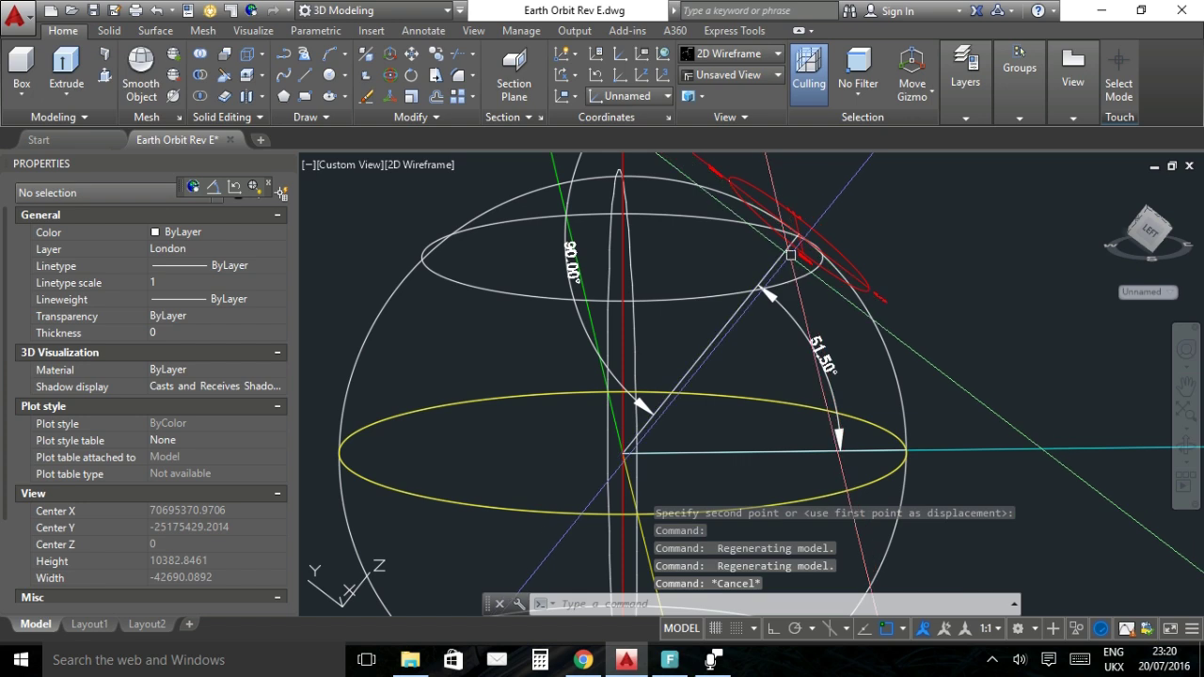
left_click_drag(781, 363, 696, 334)
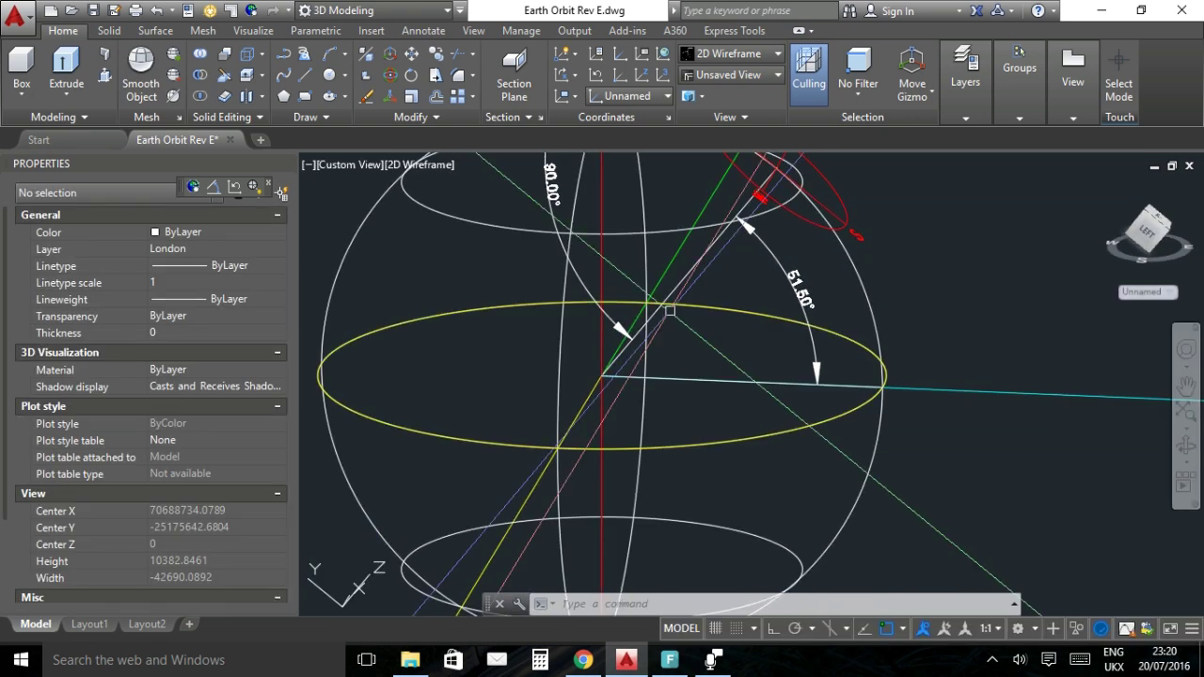
key("Escape")
scroll(658, 255, "down", 2)
left_click_drag(640, 240, 686, 318)
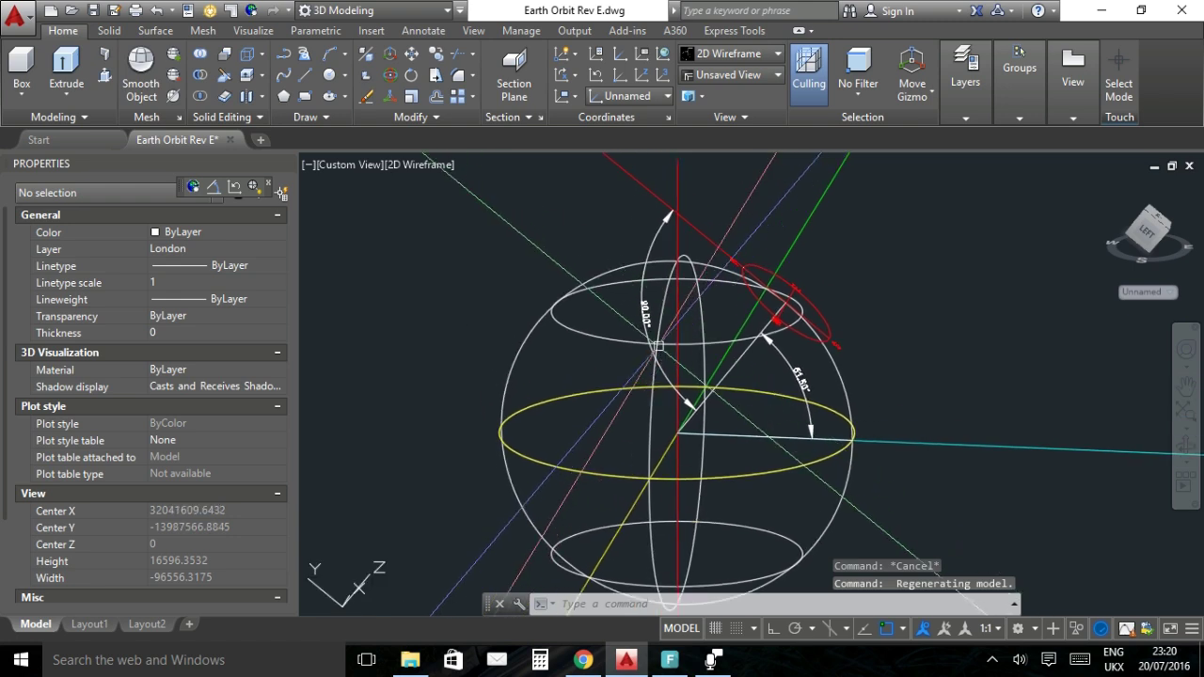
scroll(700, 405, "up", 2)
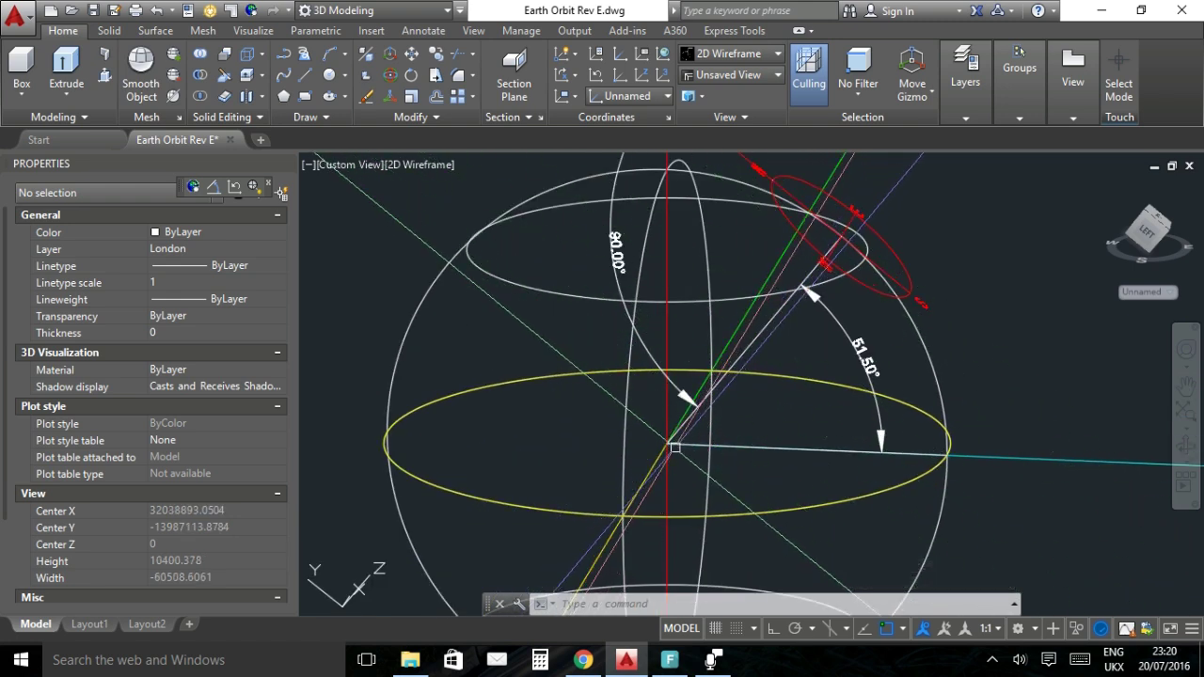
mouse_move(668, 443)
left_mouse_down()
mouse_move(639, 304)
mouse_move(681, 199)
left_mouse_up()
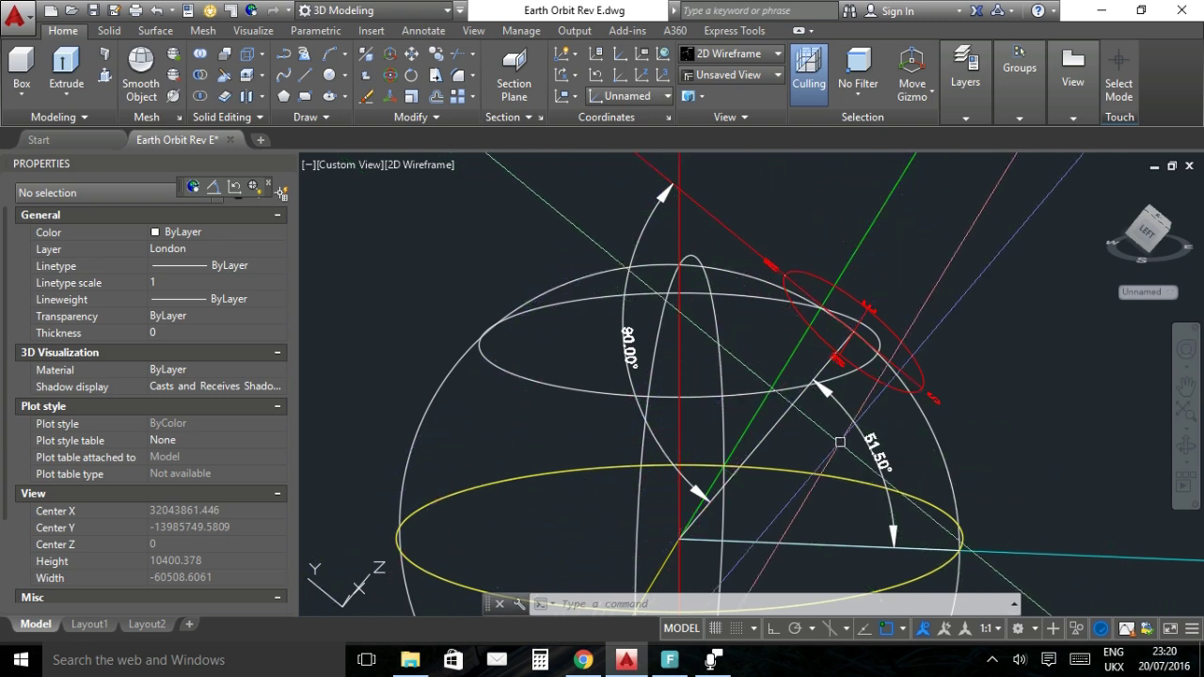
scroll(829, 410, "down", 2)
mouse_move(819, 376)
left_mouse_down()
mouse_move(796, 382)
mouse_move(798, 339)
left_mouse_up()
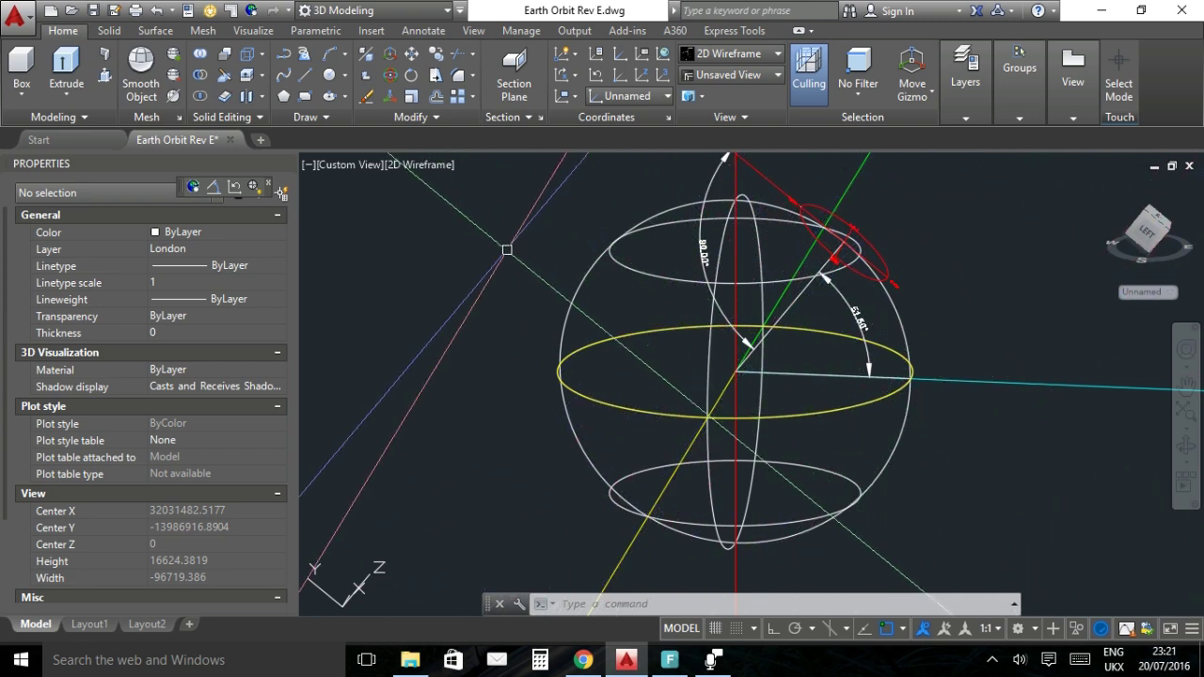
Define a three-point UCS with its origin at the Earth's centre, X along the cyan line and Y up the red rotation axis.
type("c")
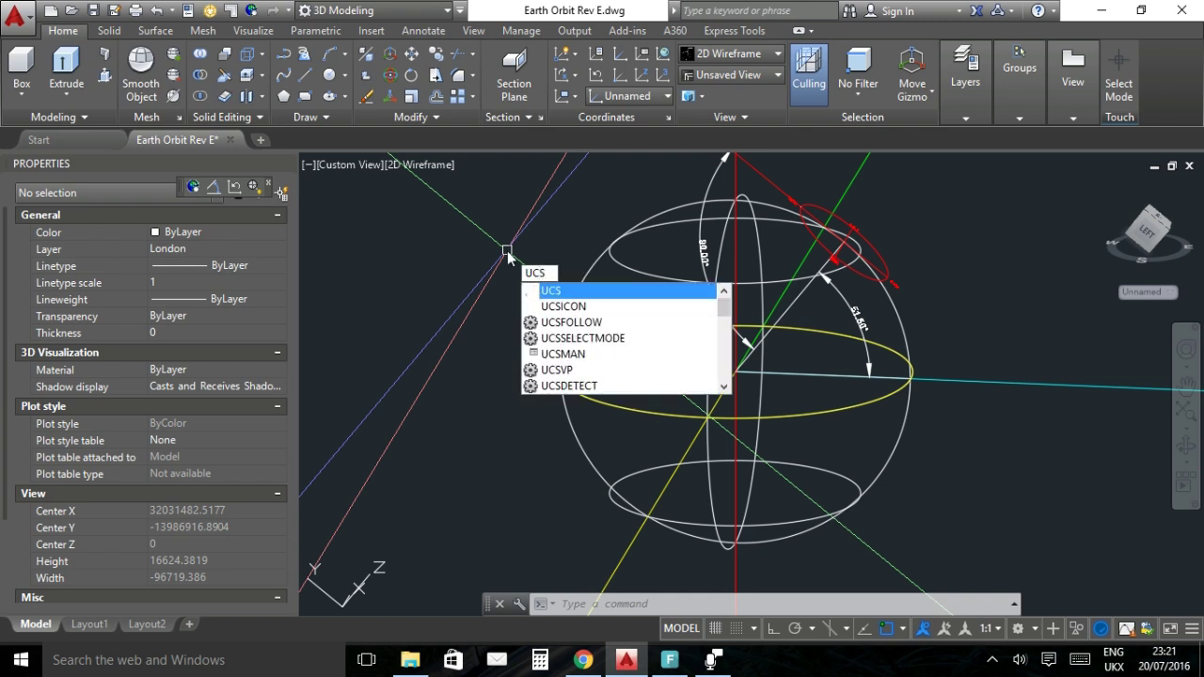
key("Return")
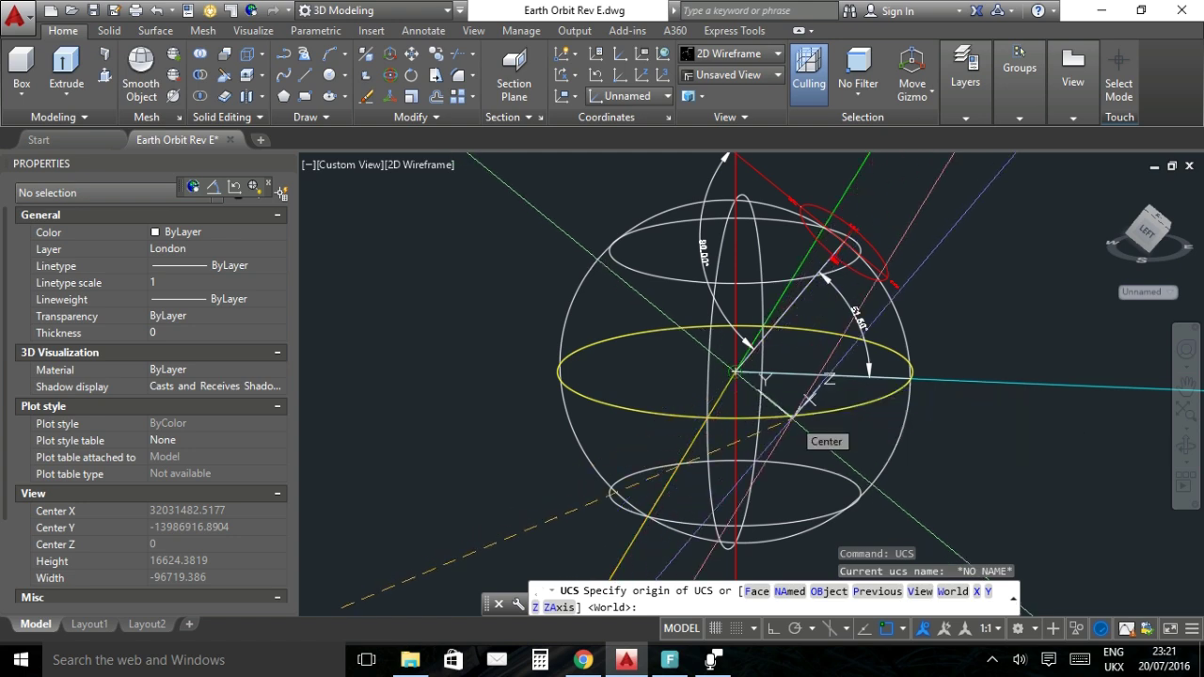
left_click(809, 400)
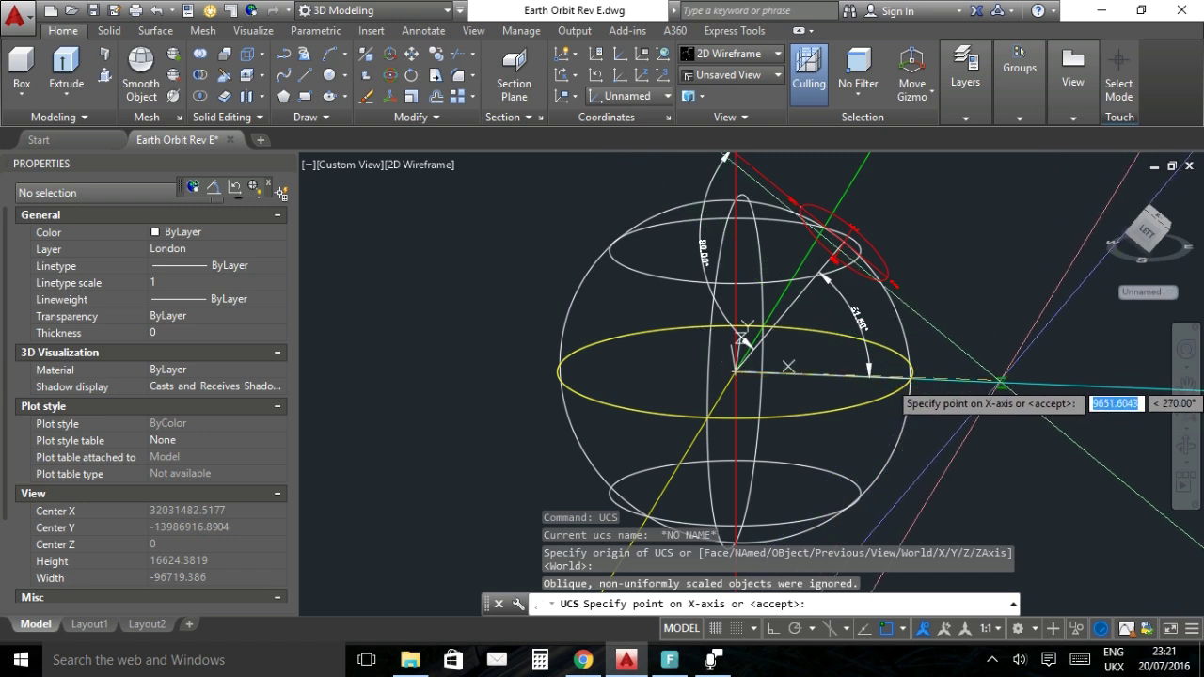
left_click(1003, 382)
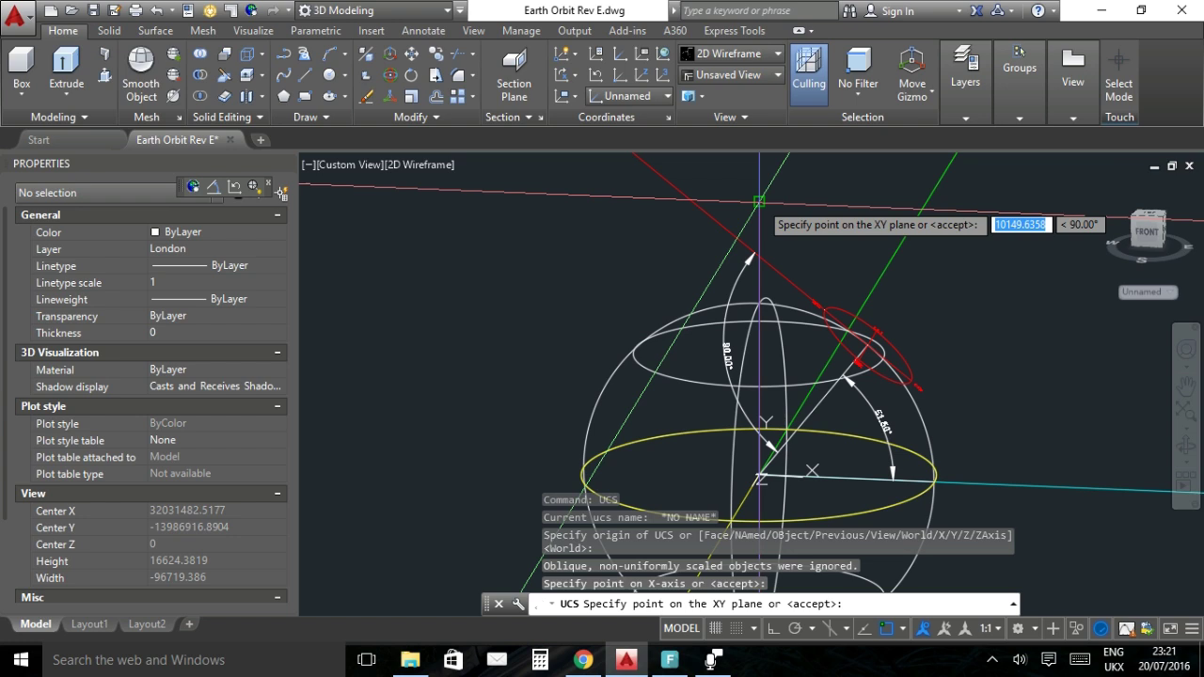
key("Return")
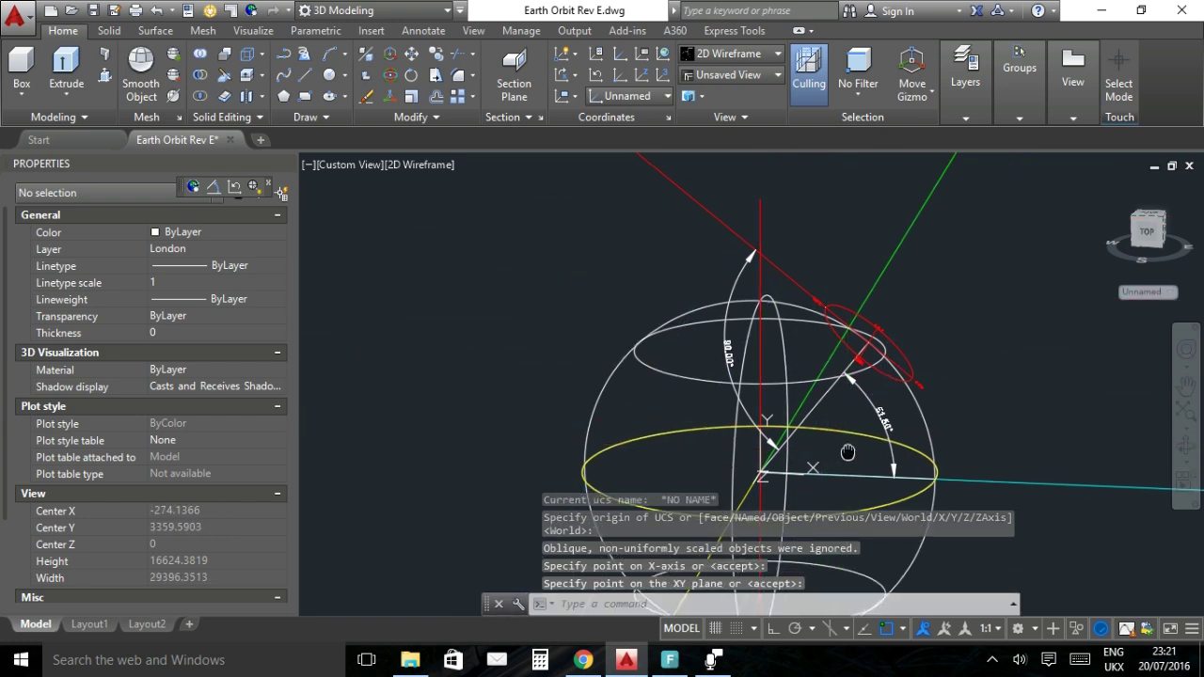
left_click_drag(844, 416, 858, 348)
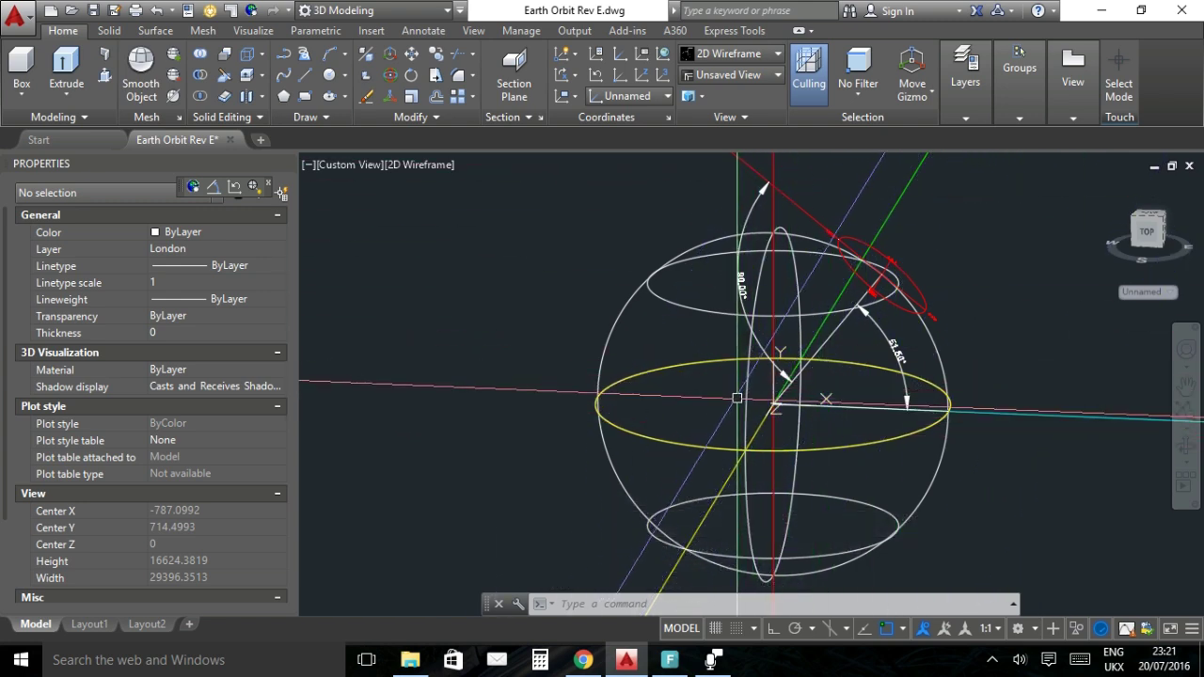
Select the Final Earth block, view it squarely from the top of the Earth-centred UCS and clear the selection.
left_click(837, 446)
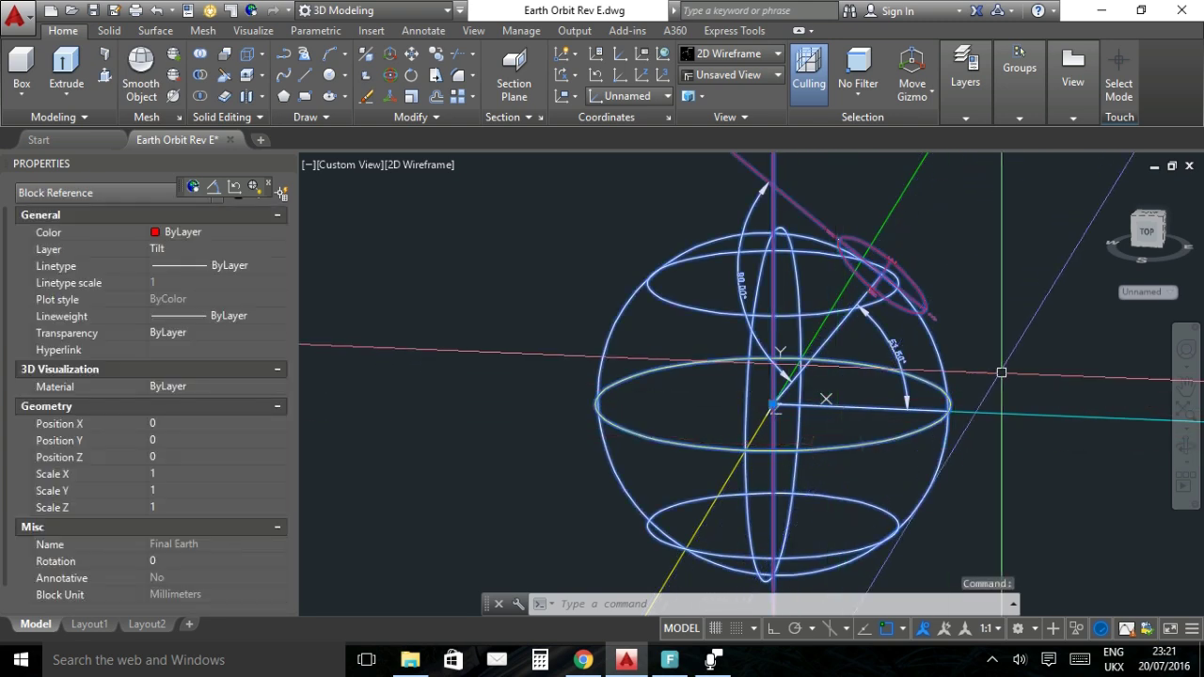
left_click(1145, 233)
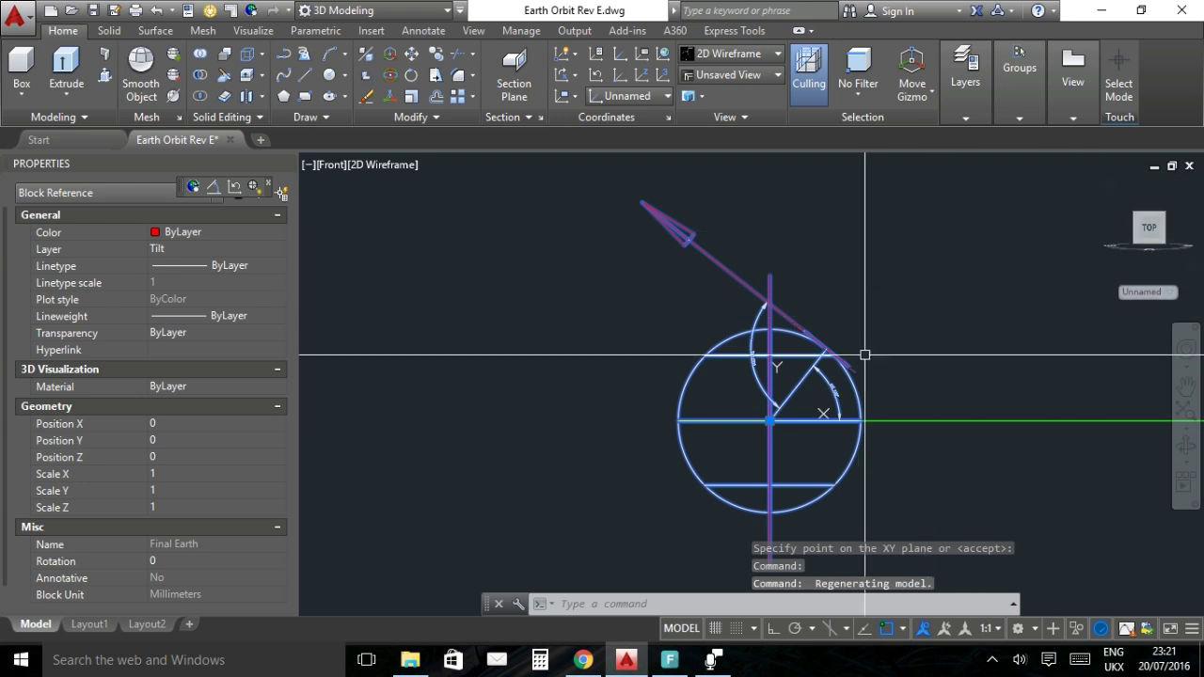
scroll(864, 354, "up", 5)
key("Escape")
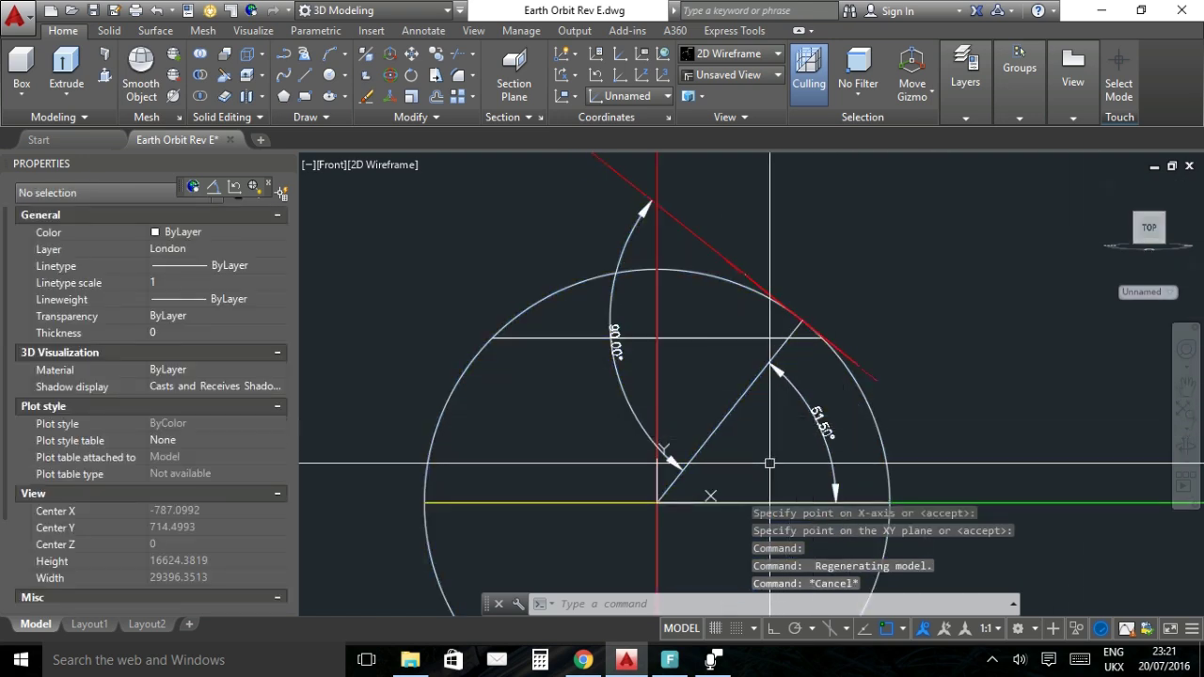
mouse_move(763, 464)
left_mouse_down()
mouse_move(747, 430)
mouse_move(762, 398)
left_mouse_up()
scroll(762, 397, "down", 3)
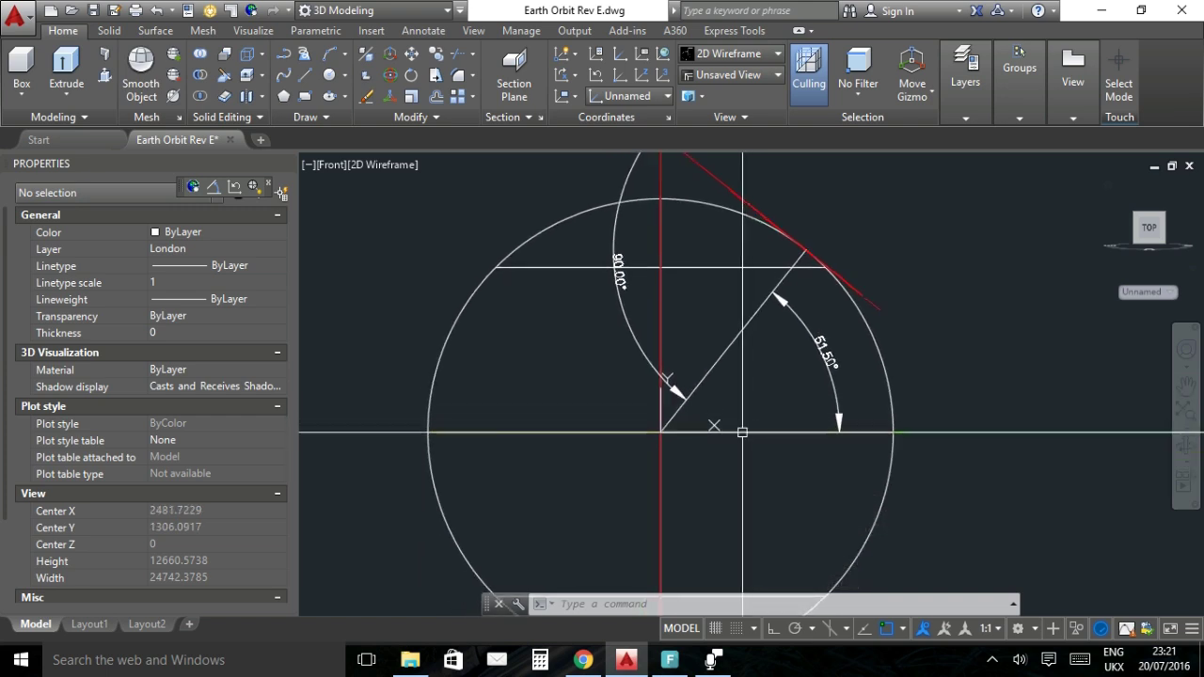
Rotate the Final Earth block 23.44° counterclockwise about the Earth's centre.
scroll(731, 430, "up", 5)
scroll(698, 453, "down", 2)
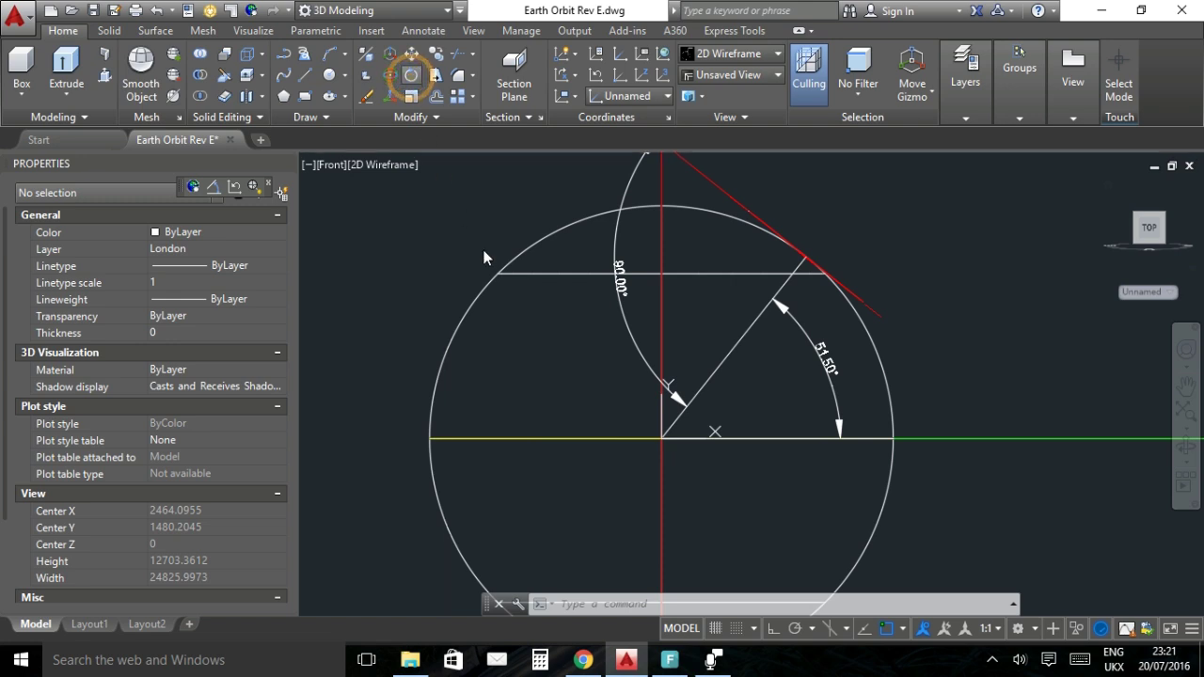
left_click(549, 274)
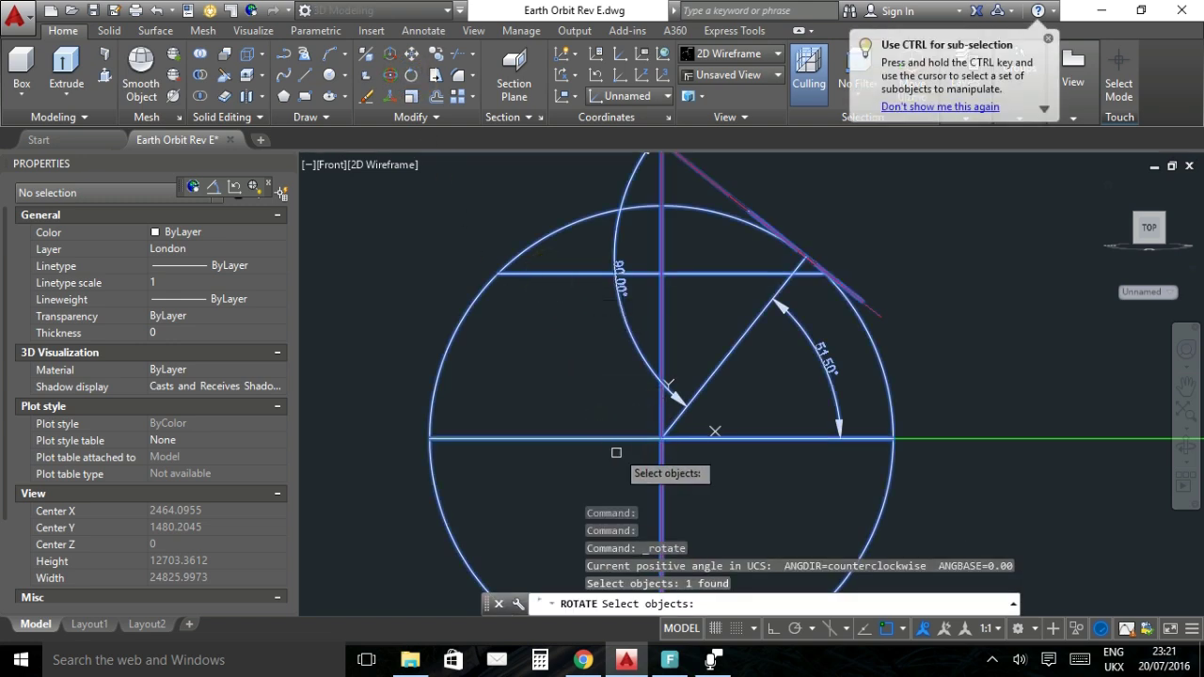
right_click(676, 486)
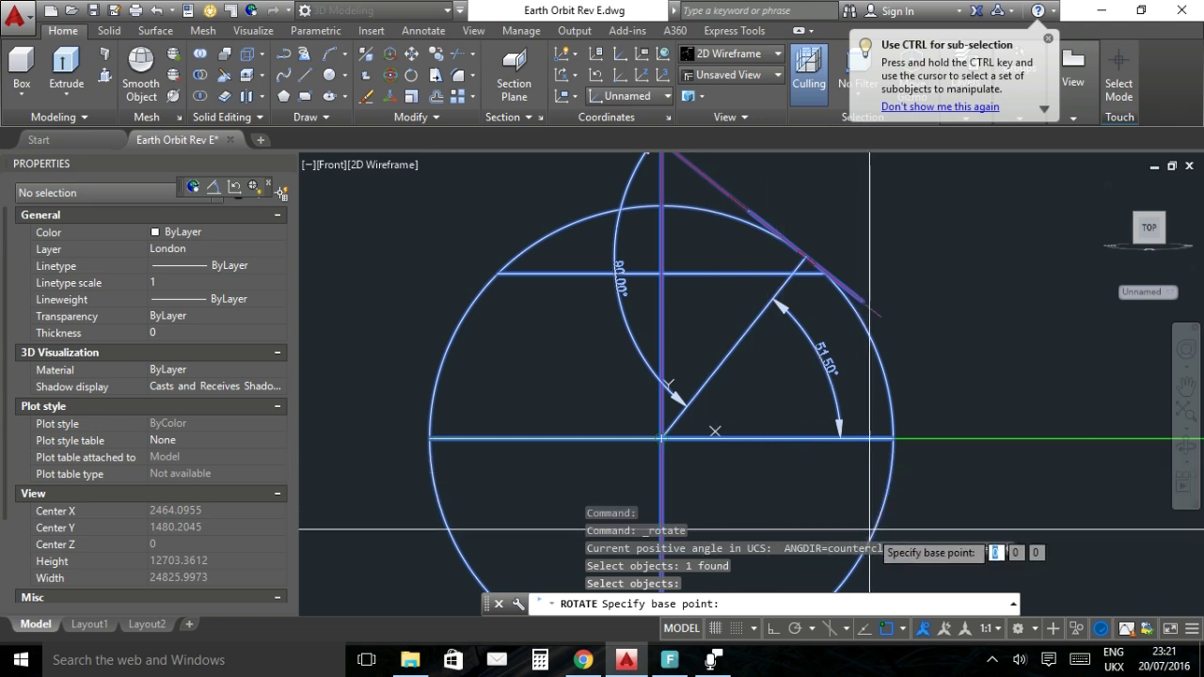
left_click(869, 529)
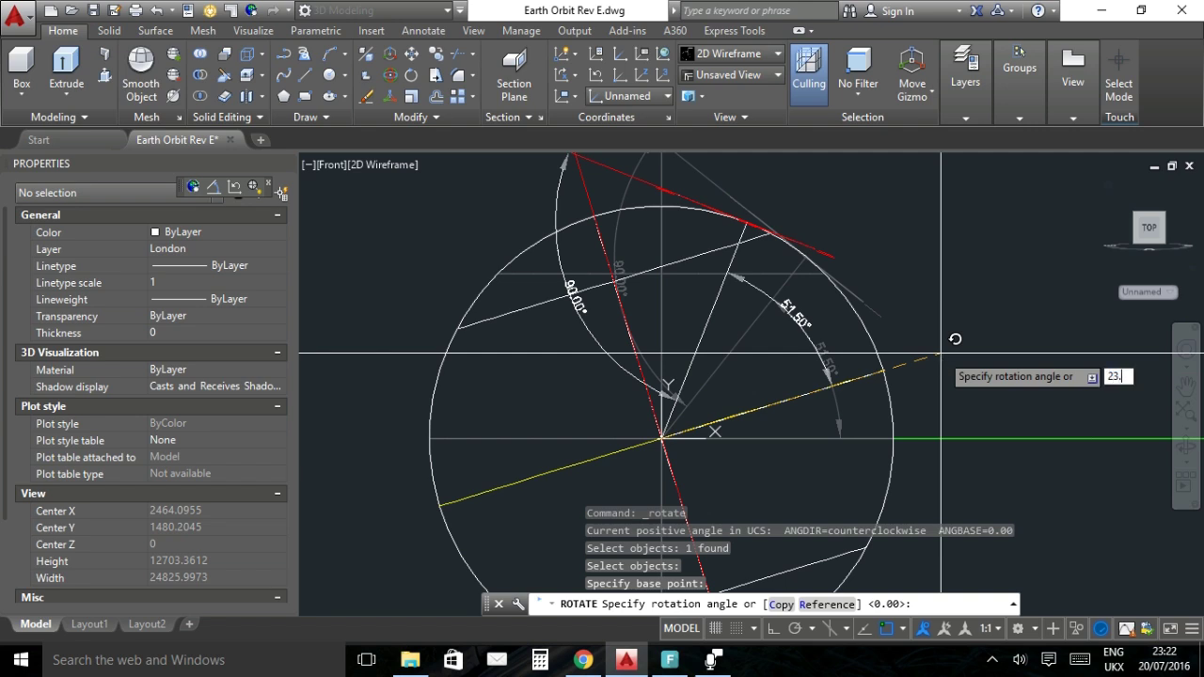
left_click(940, 353)
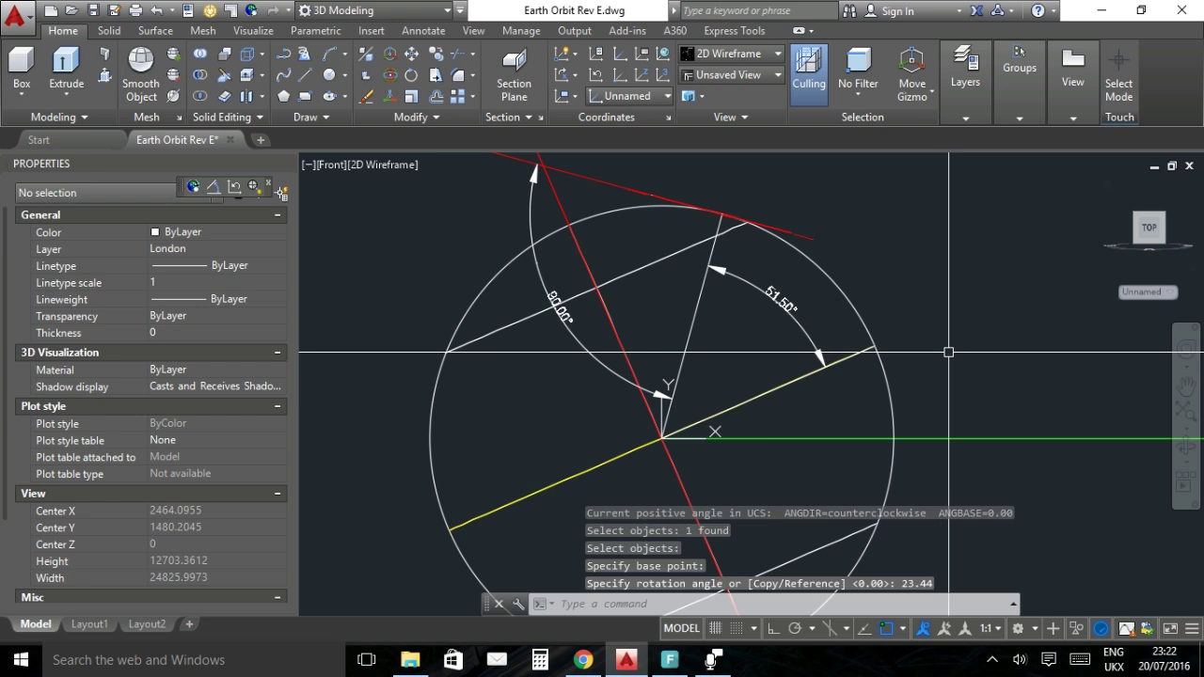
Draw a vertical line with Ortho from the Earth's centre up to a point above the Earth's circle.
left_click_drag(645, 399, 649, 444)
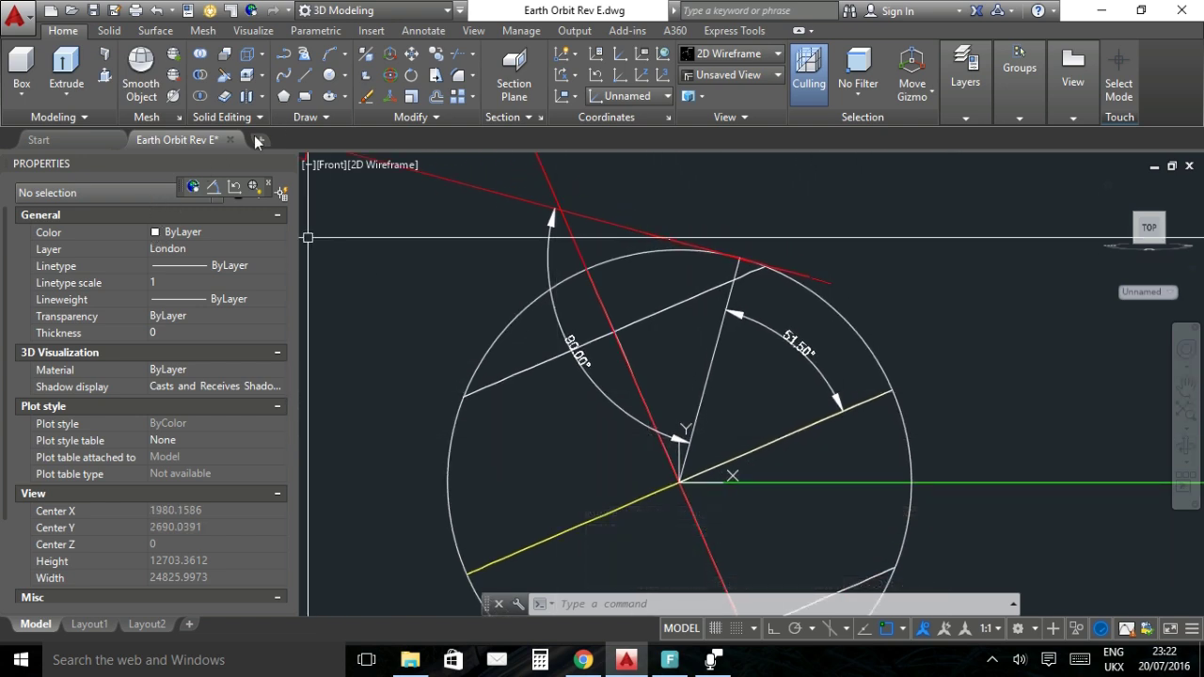
left_click(305, 80)
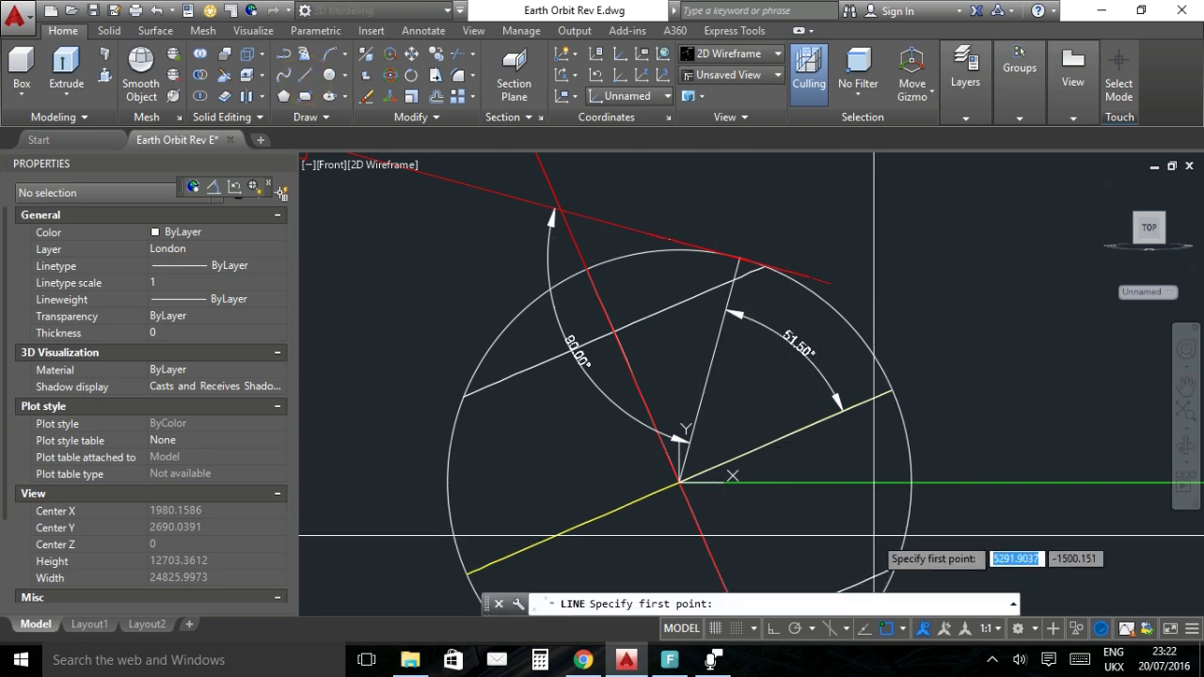
key("Return")
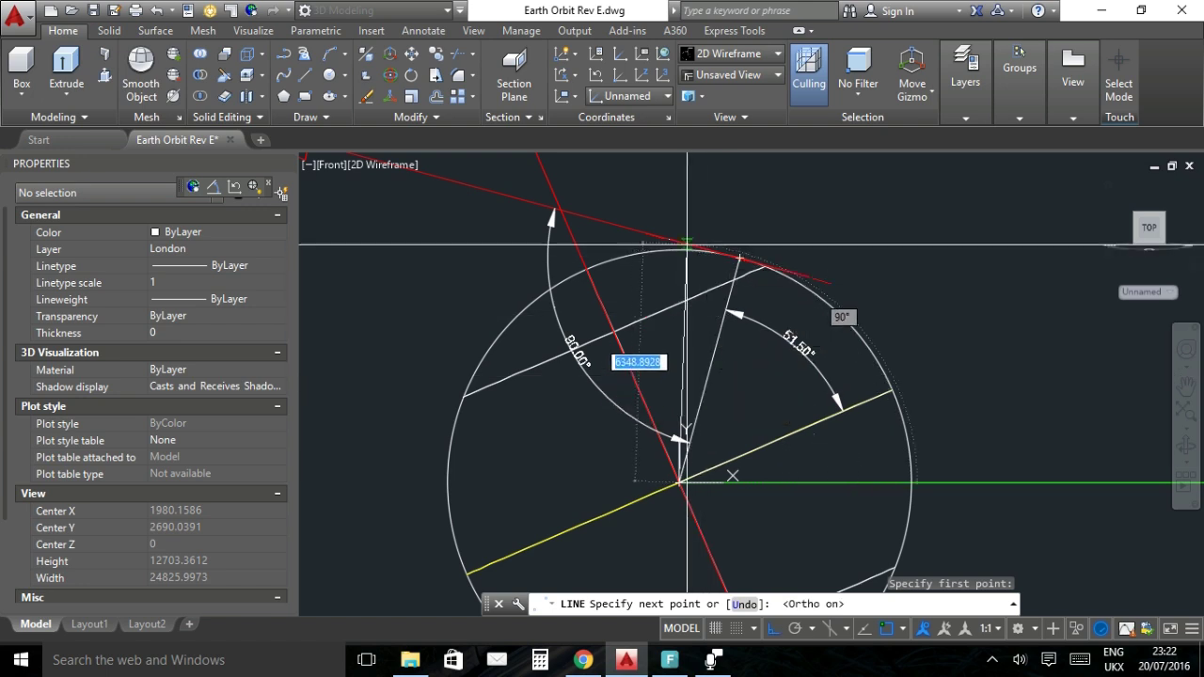
key("F8")
left_click(696, 167)
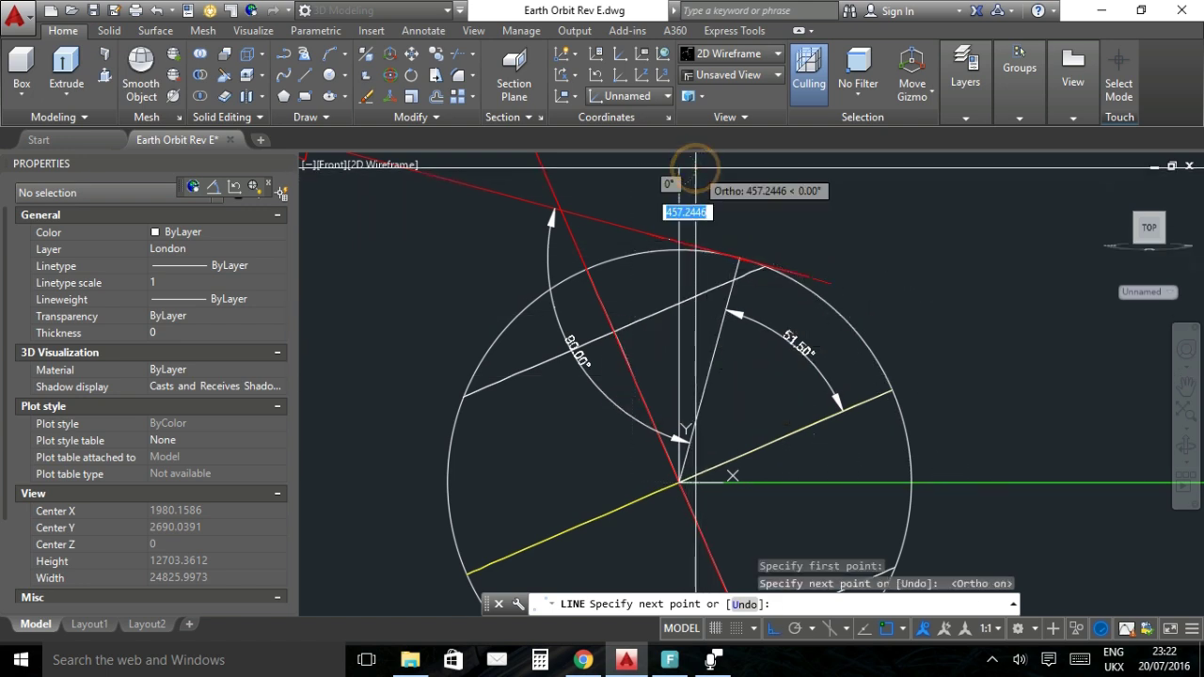
key("Return")
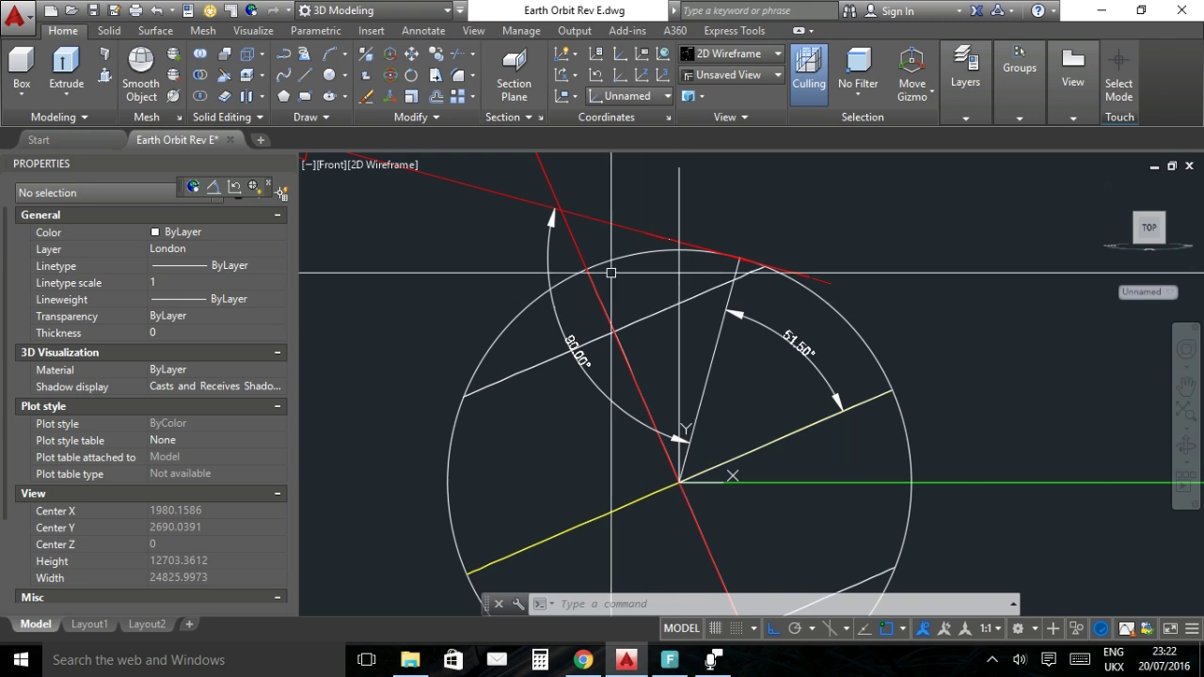
Add an angular dimension between the vertical line and the red rotation axis, placing its arc above the Earth's circle.
key("Return")
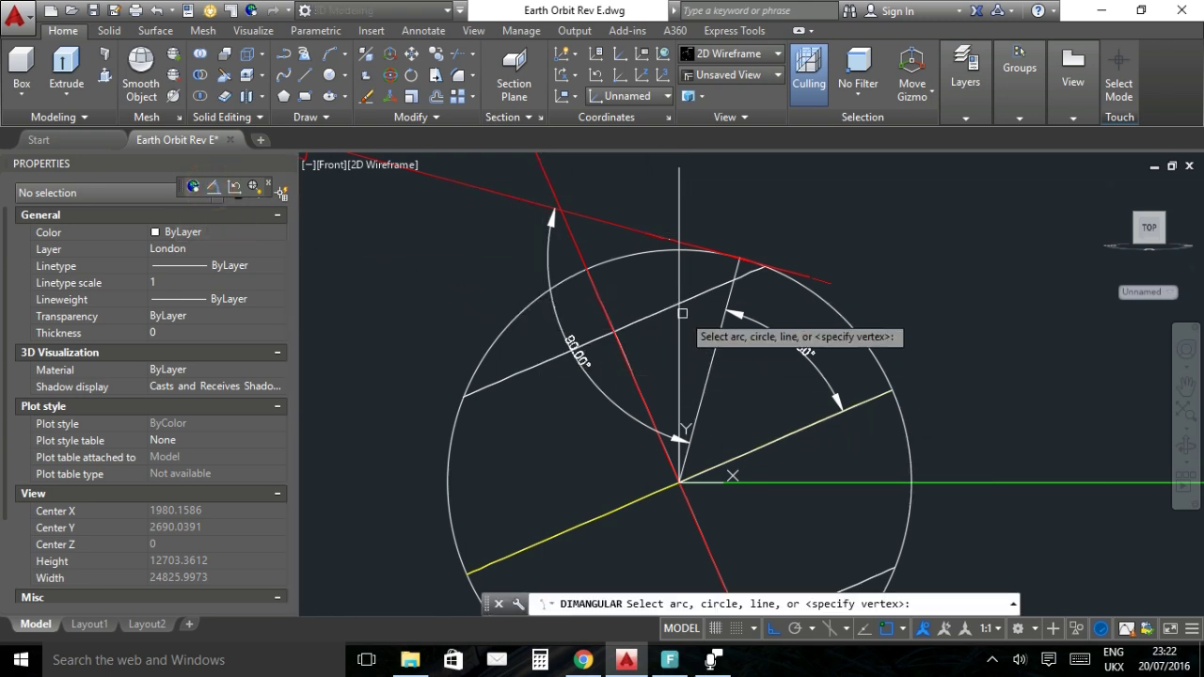
left_click(679, 191)
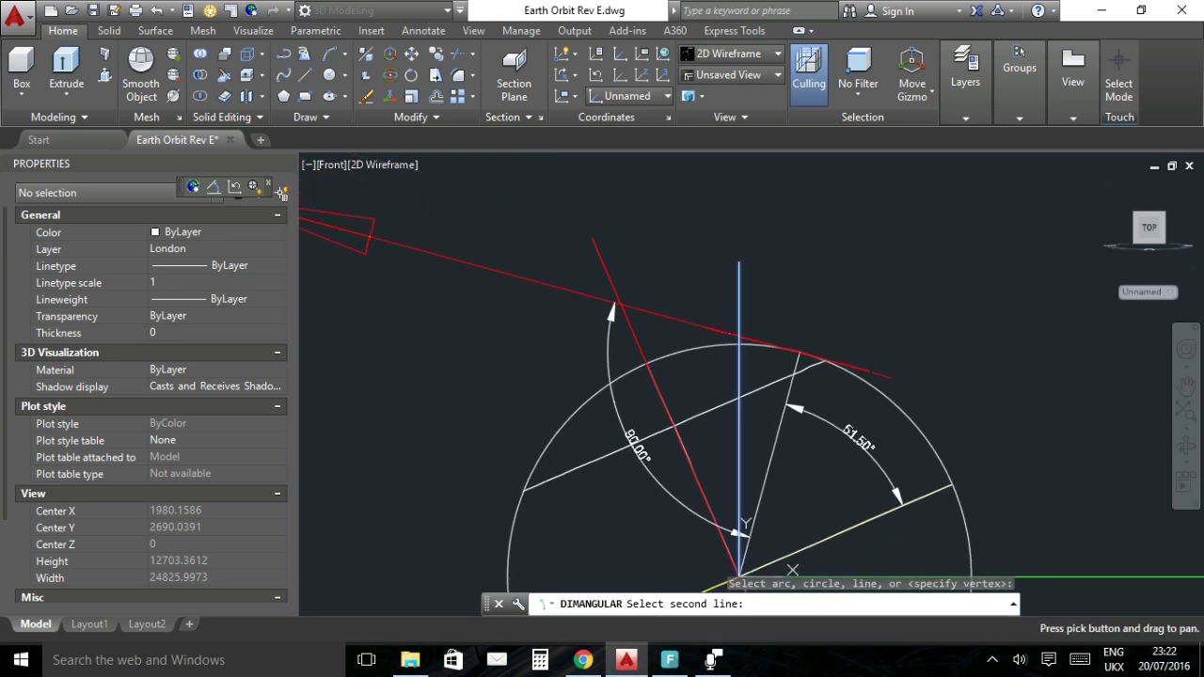
left_click(601, 252)
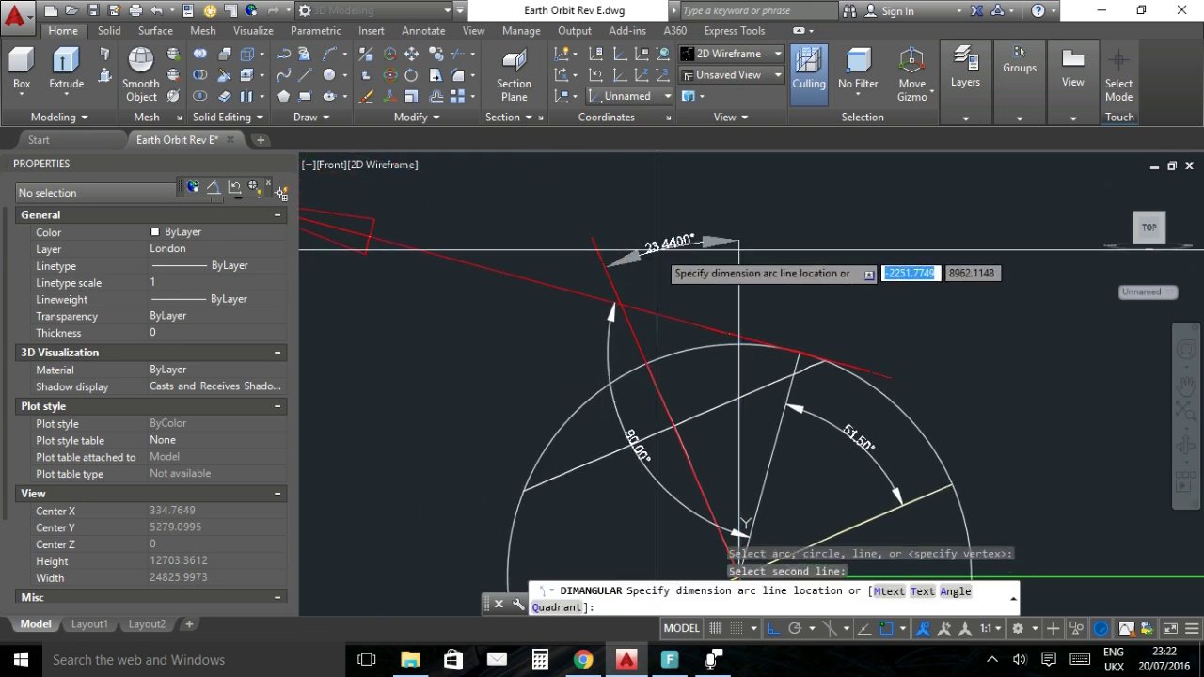
scroll(658, 269, "up", 3)
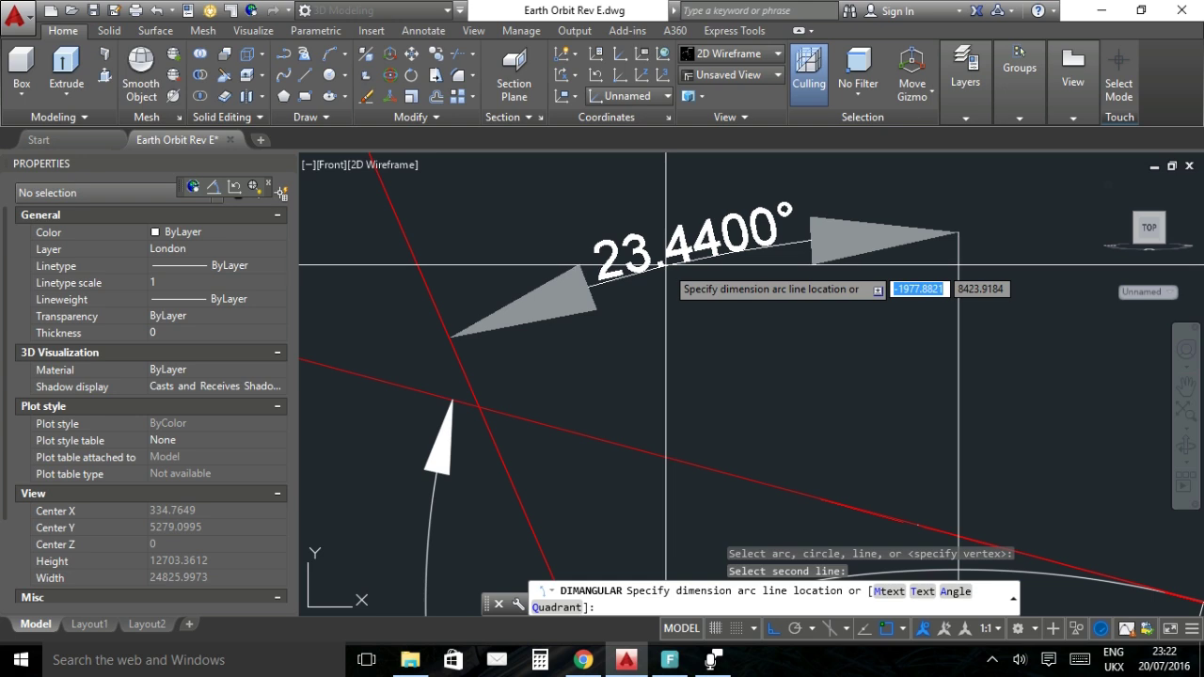
scroll(666, 273, "down", 4)
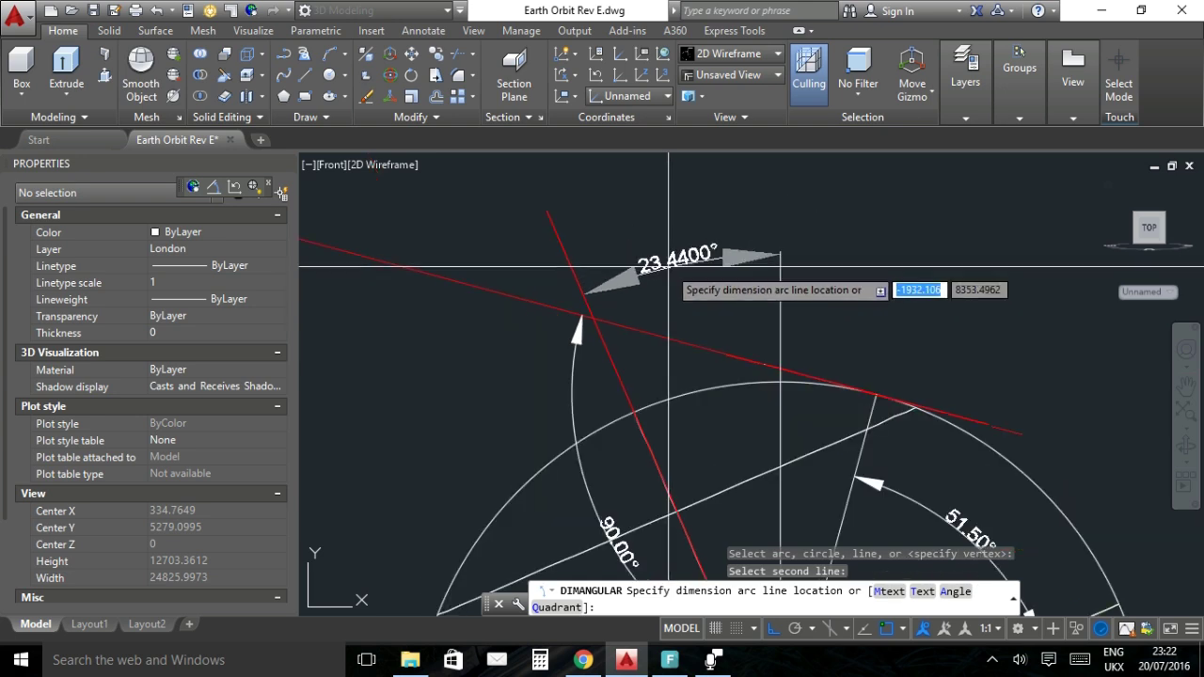
left_click(668, 268)
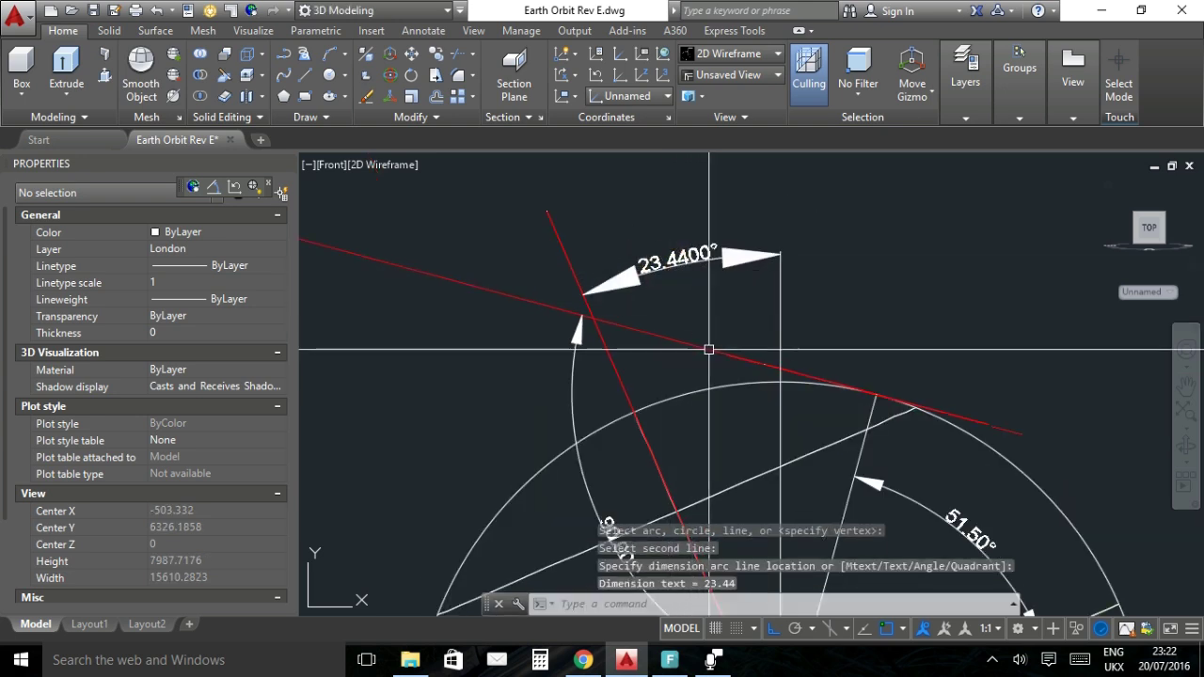
scroll(709, 350, "down", 6)
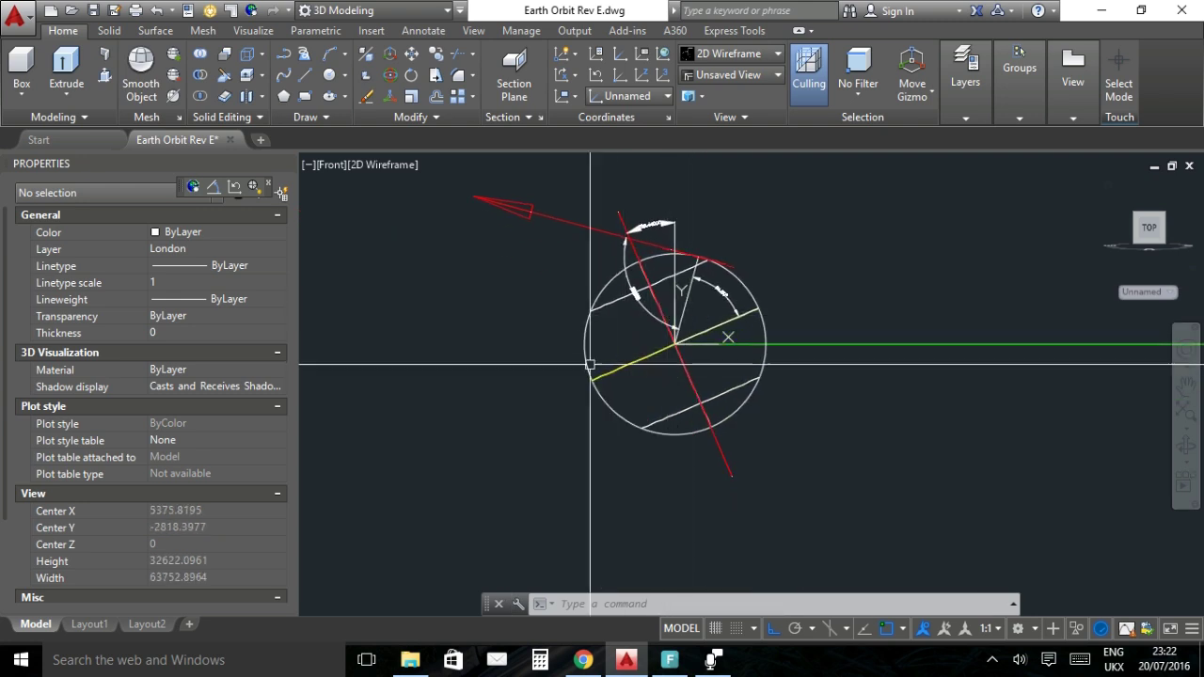
left_click_drag(565, 370, 529, 367)
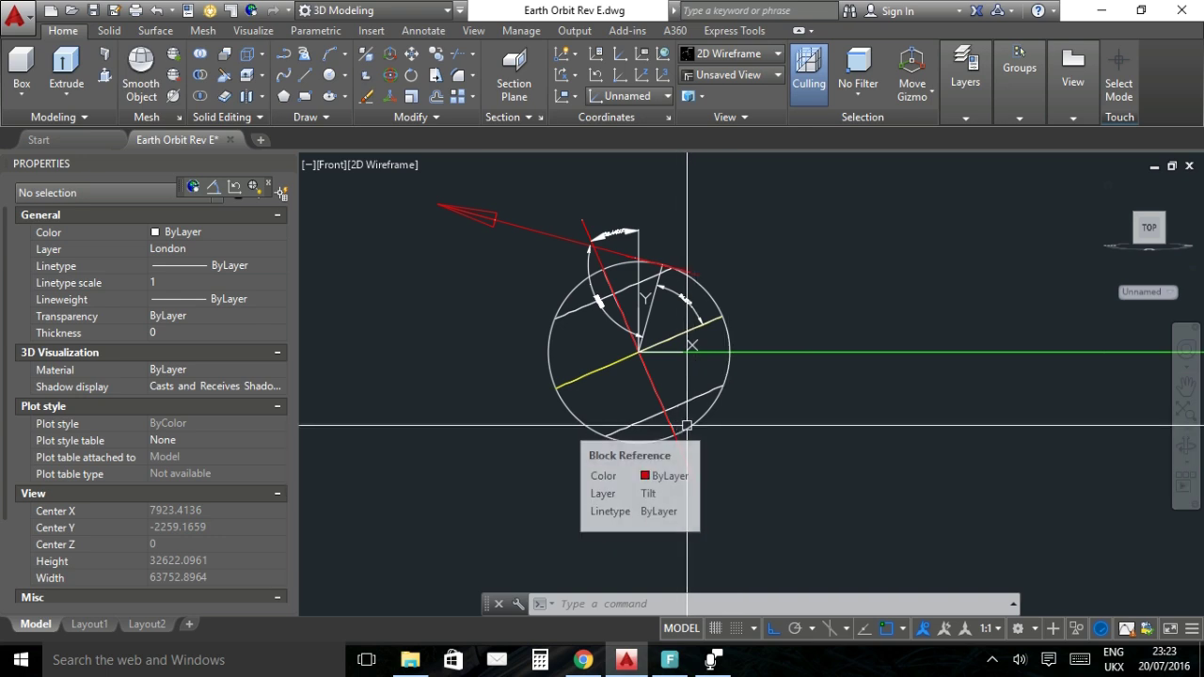
mouse_move(692, 429)
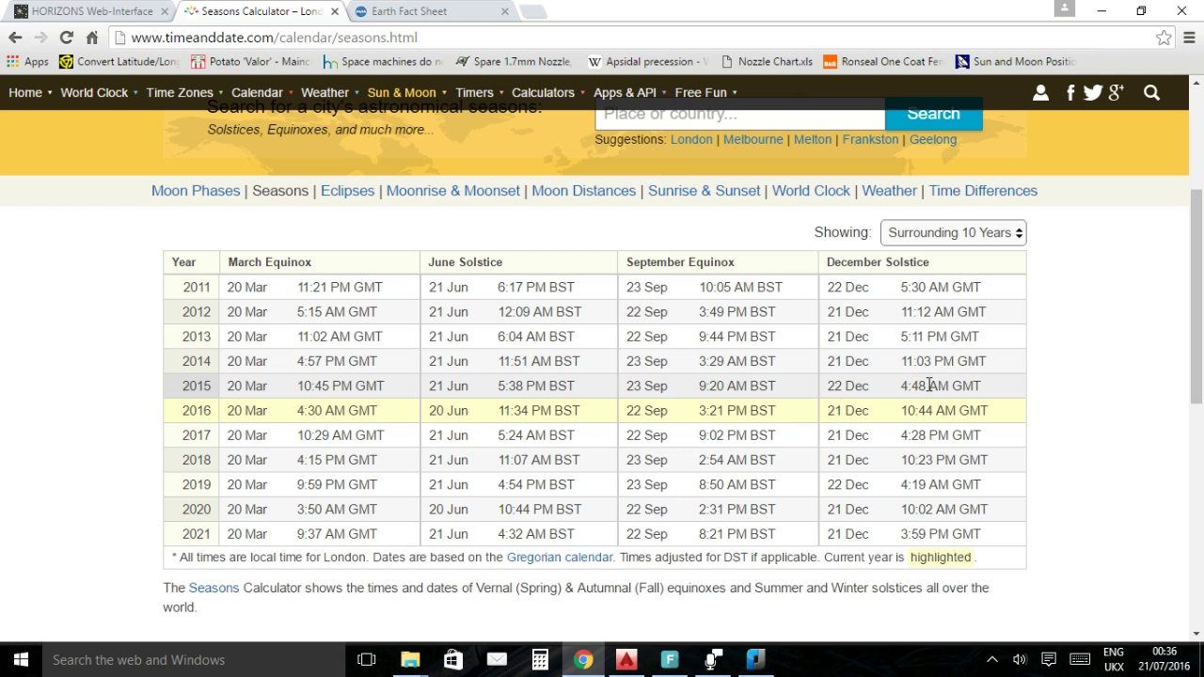
In the browser's HORIZONS results, copy the delta distance 1.4715947821E+08 for 2015-Dec-22 04:48.
left_click(109, 17)
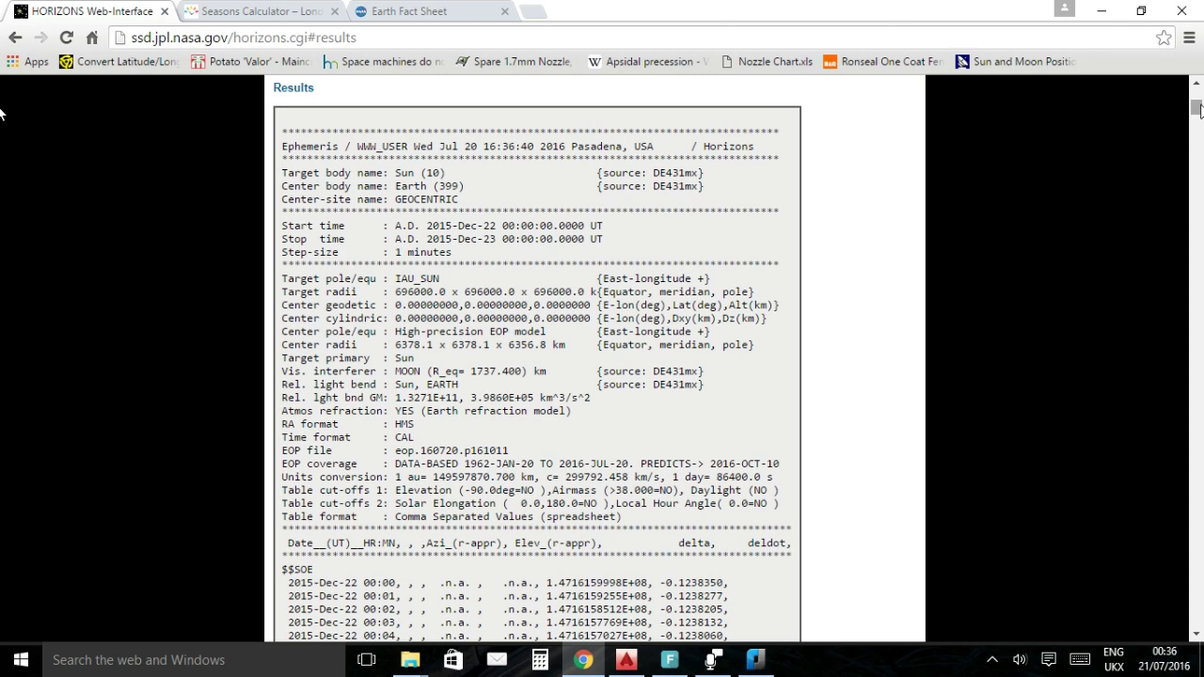
left_click_drag(1201, 110, 1187, 213)
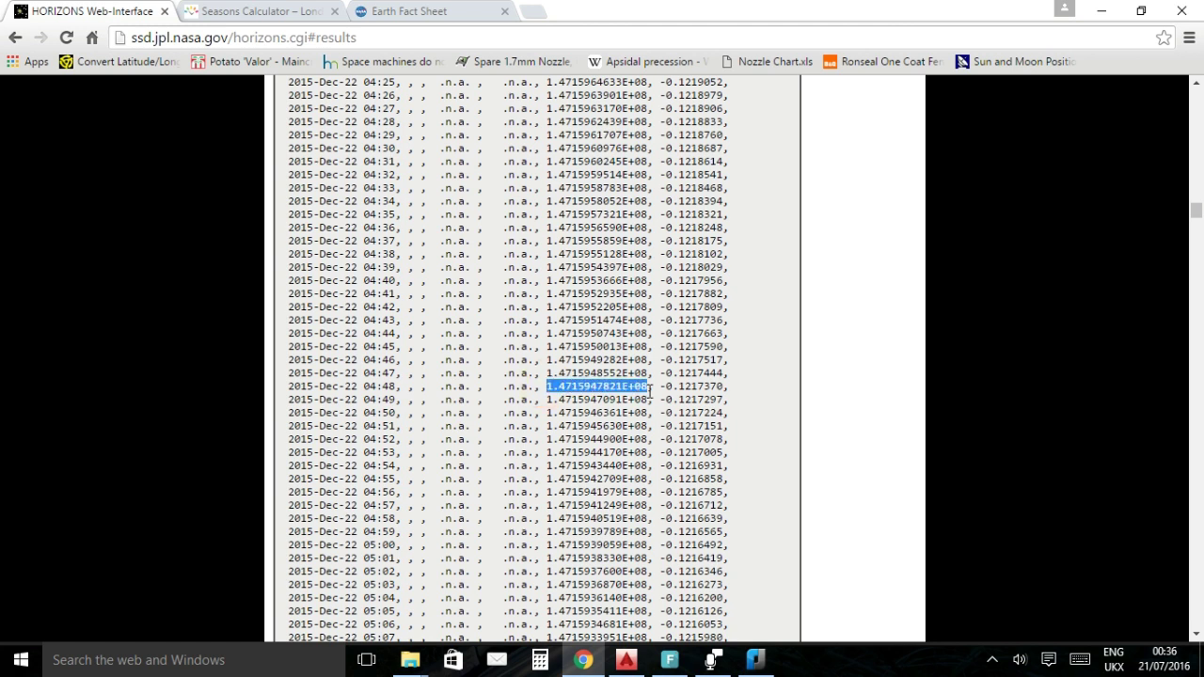
right_click(612, 385)
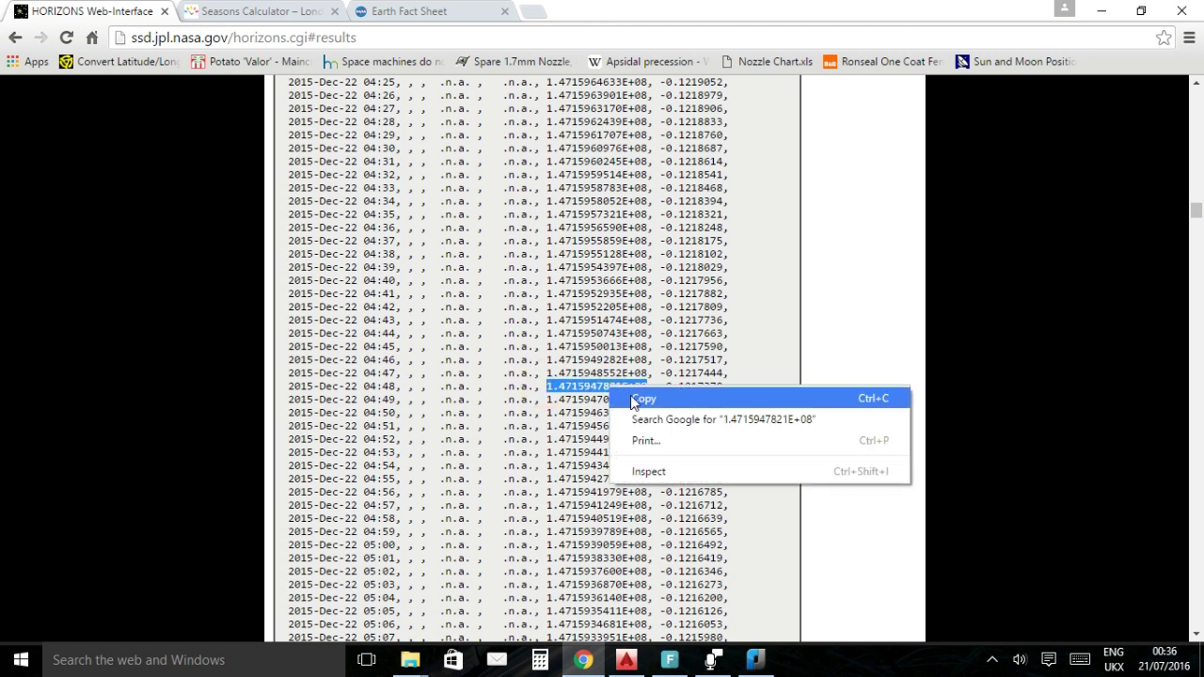
left_click(634, 399)
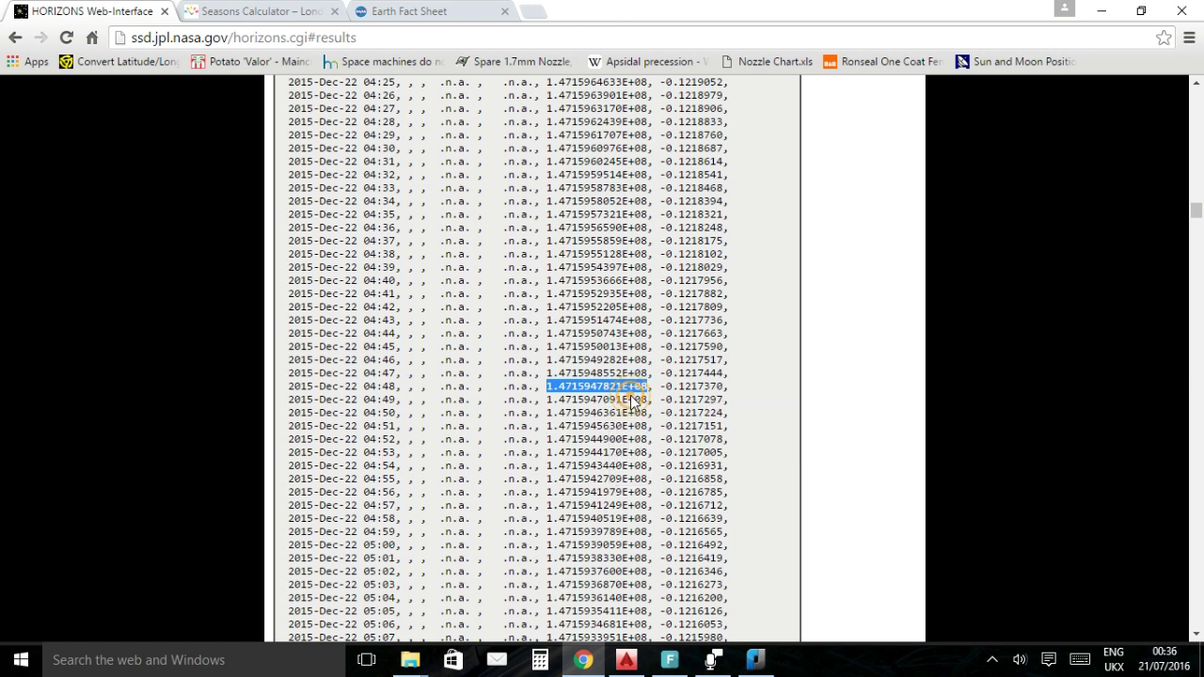
Switch to AutoCAD and, in top view, draw a circle centred on the Sun with the copied radius 1.4715947821E+08.
left_click(627, 662)
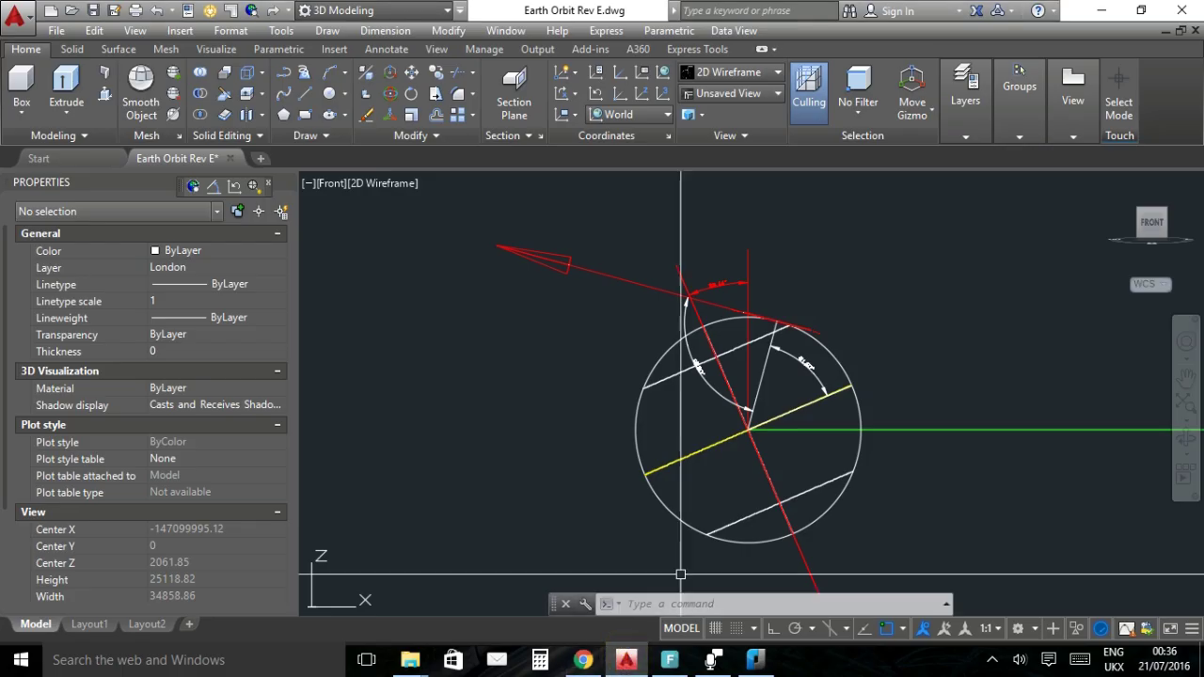
left_click(1153, 201)
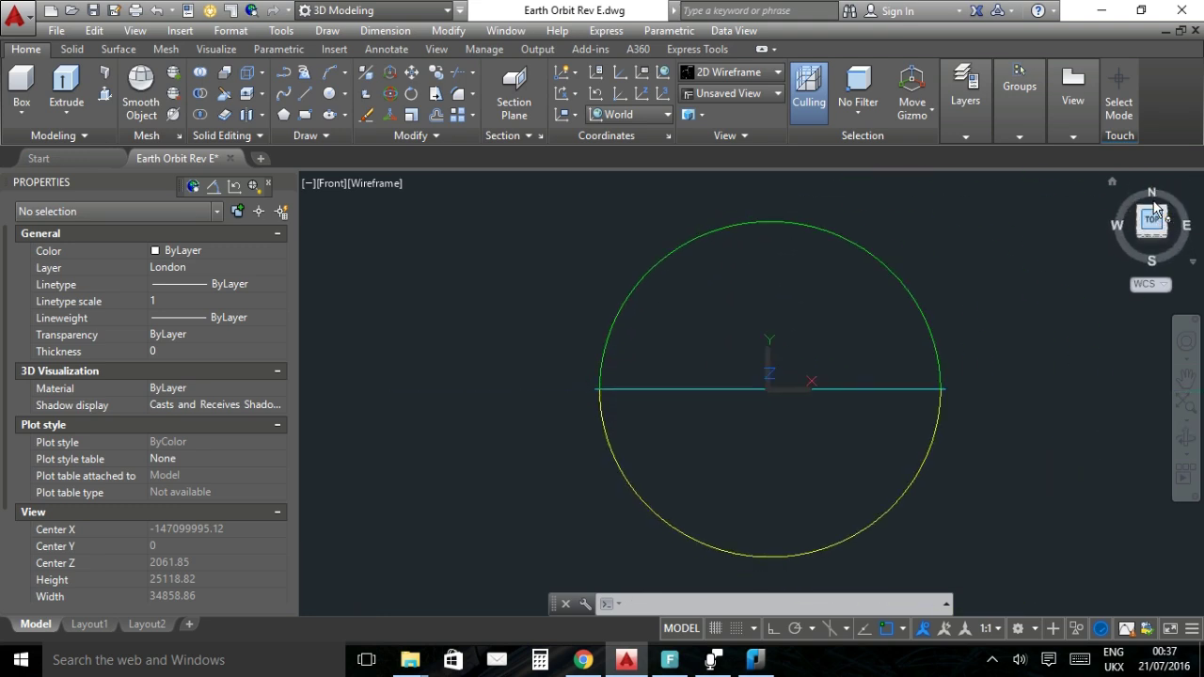
left_click(330, 94)
scroll(729, 390, "down", 10)
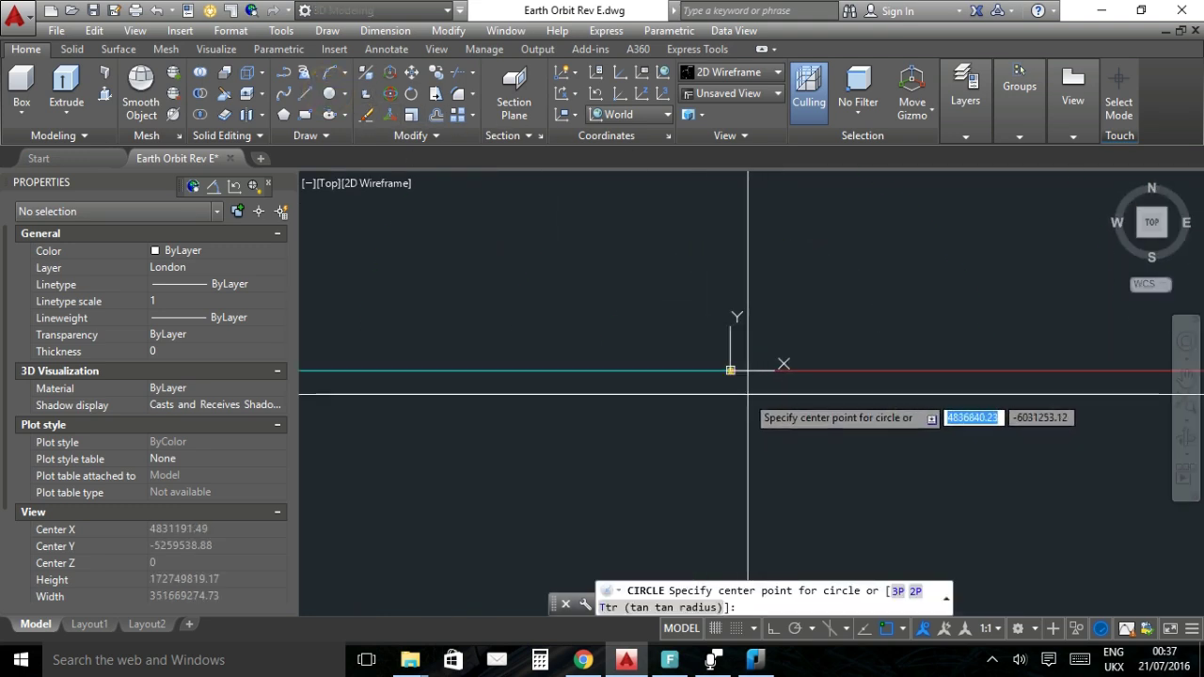
scroll(735, 367, "up", 4)
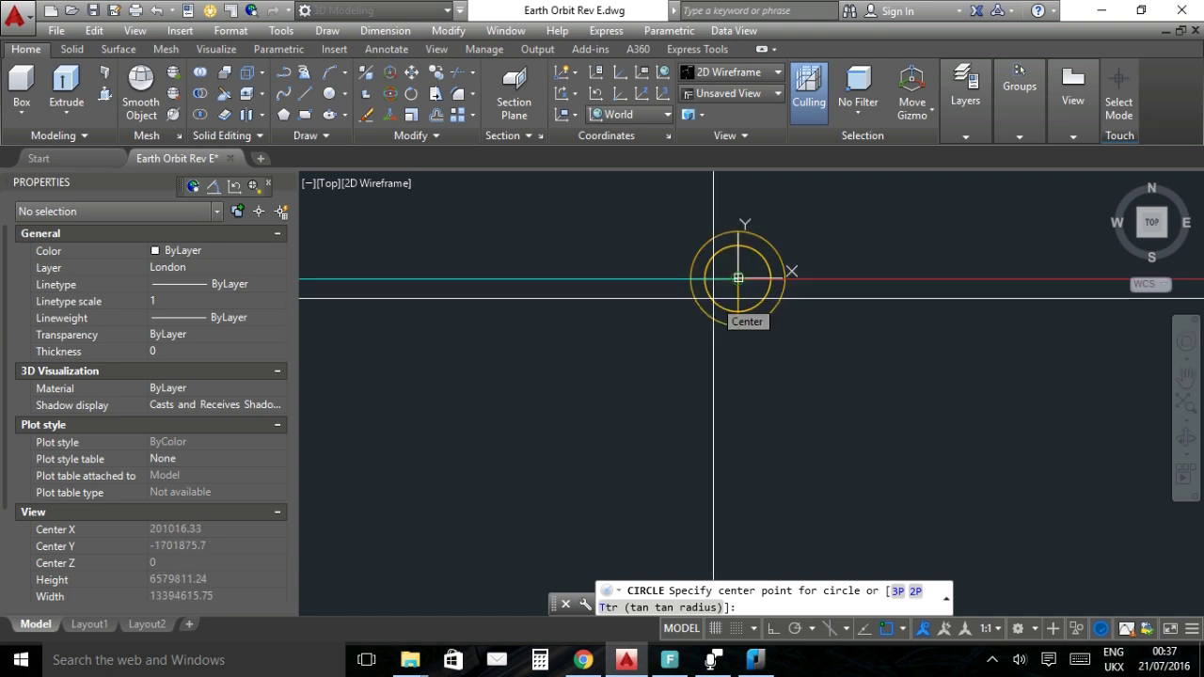
left_click(738, 279)
scroll(659, 367, "down", 5)
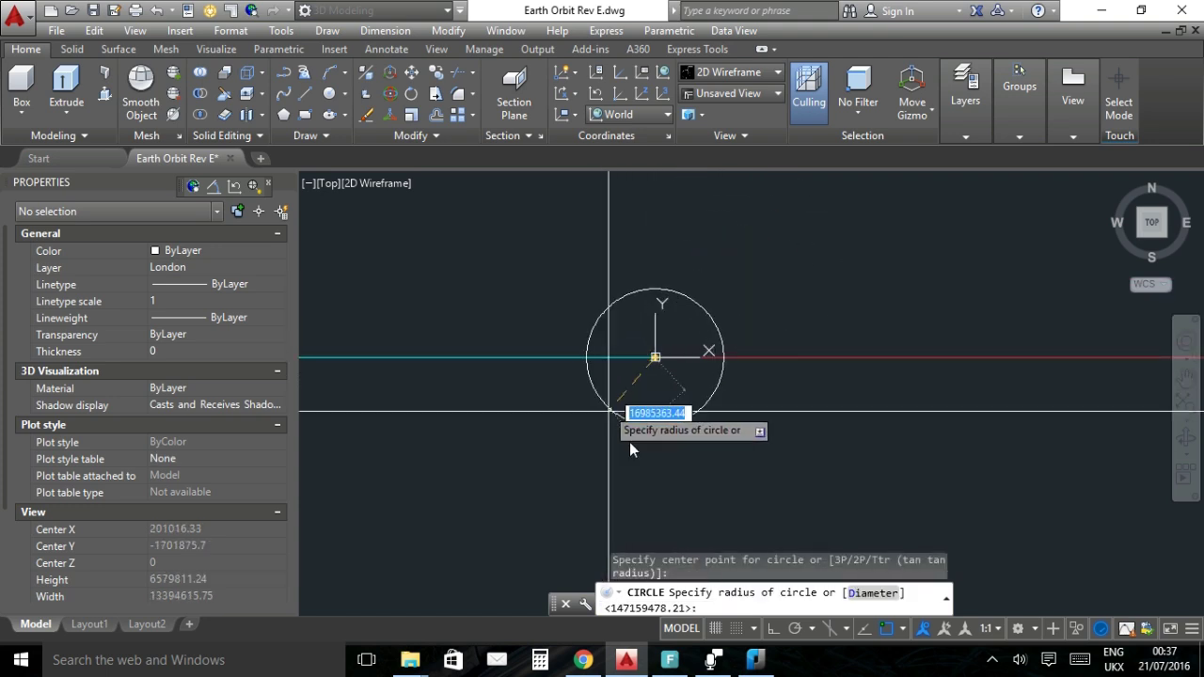
right_click(712, 608)
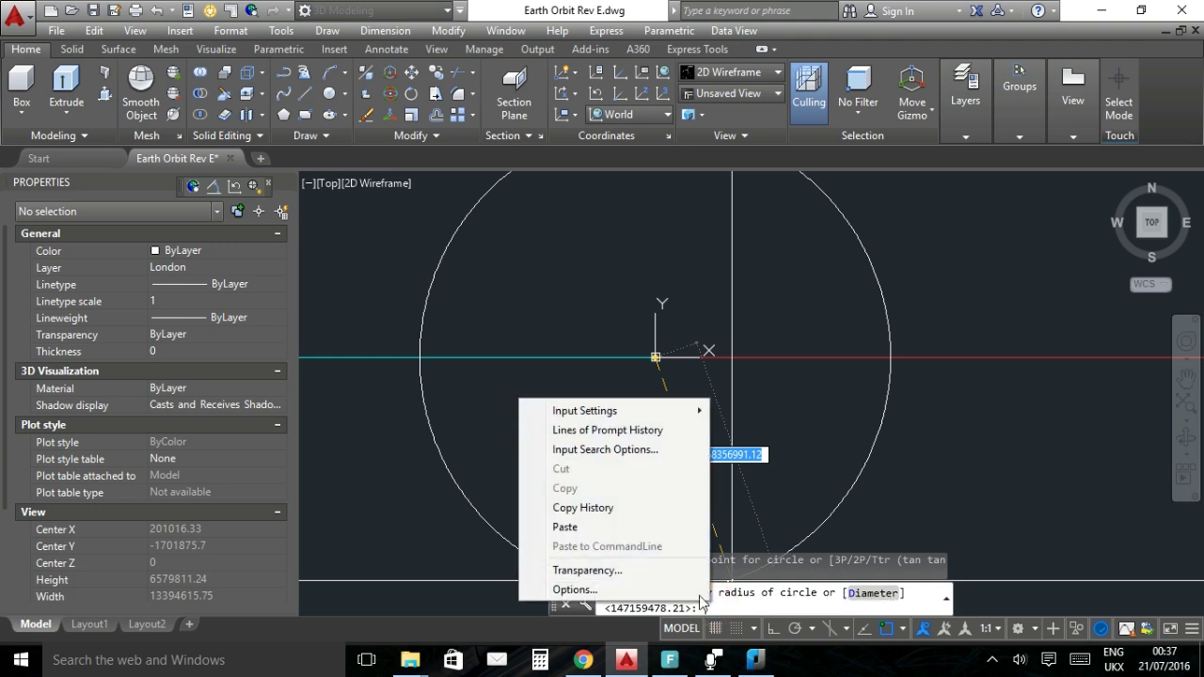
left_click(607, 529)
scroll(626, 484, "down", 3)
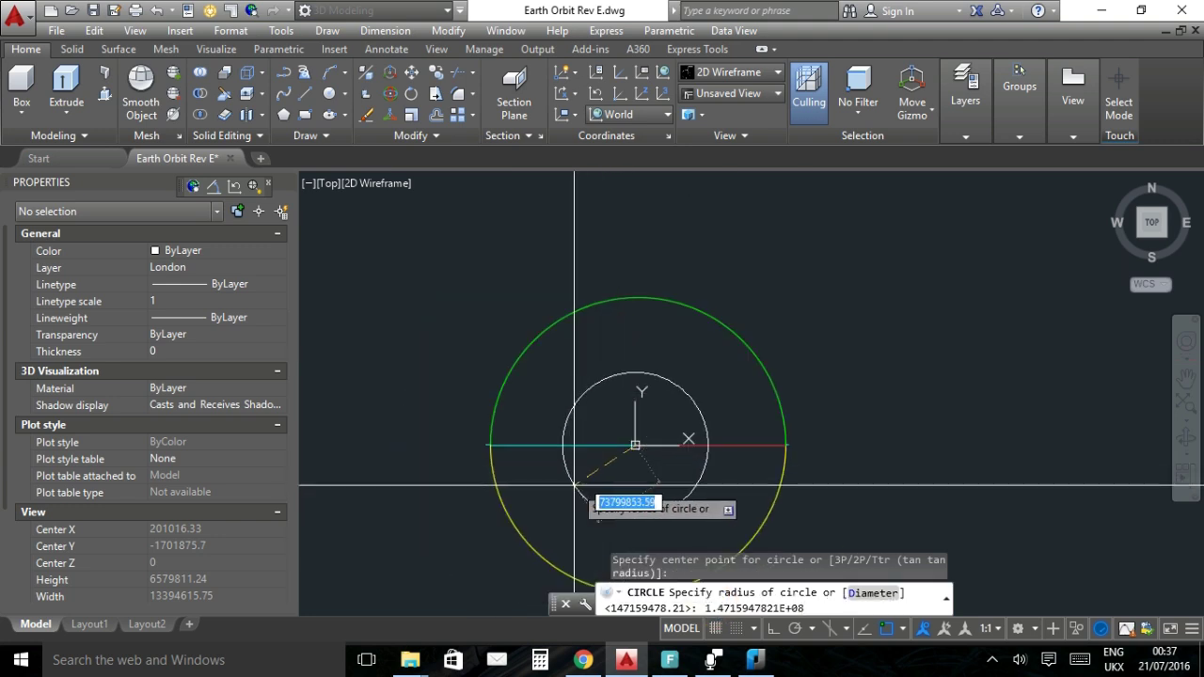
key("Return")
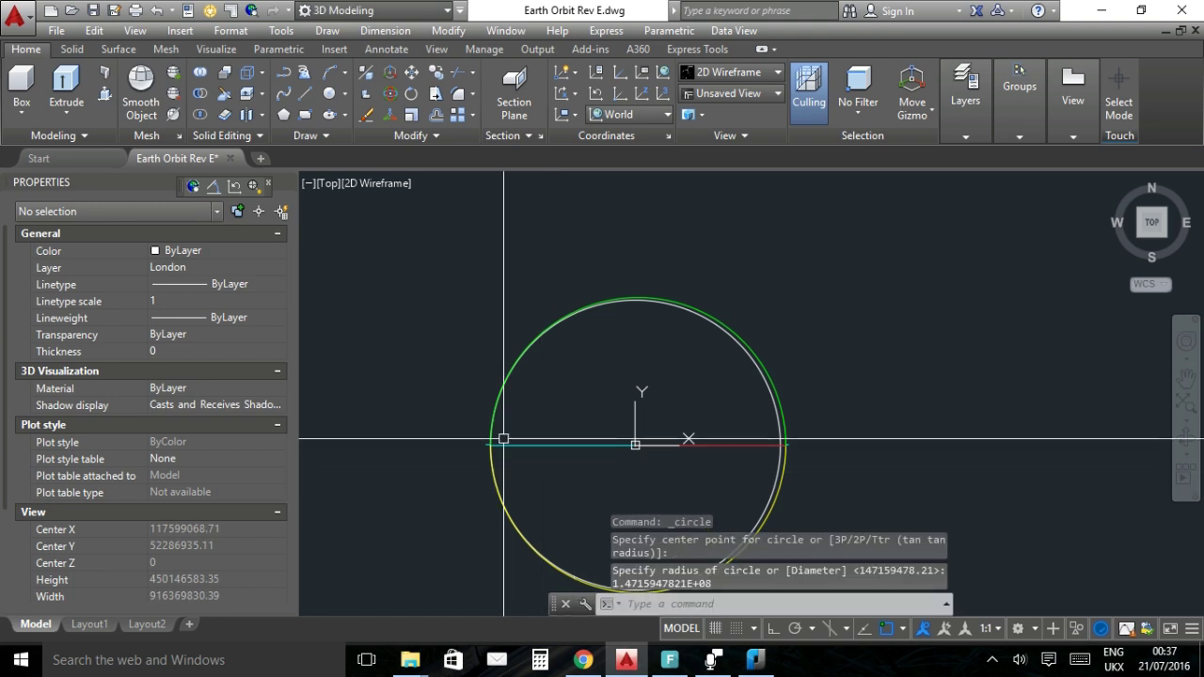
Examine how the new circle runs relative to the green and yellow orbit halves, especially around the perihelion label.
scroll(504, 435, "up", 4)
scroll(508, 434, "down", 2)
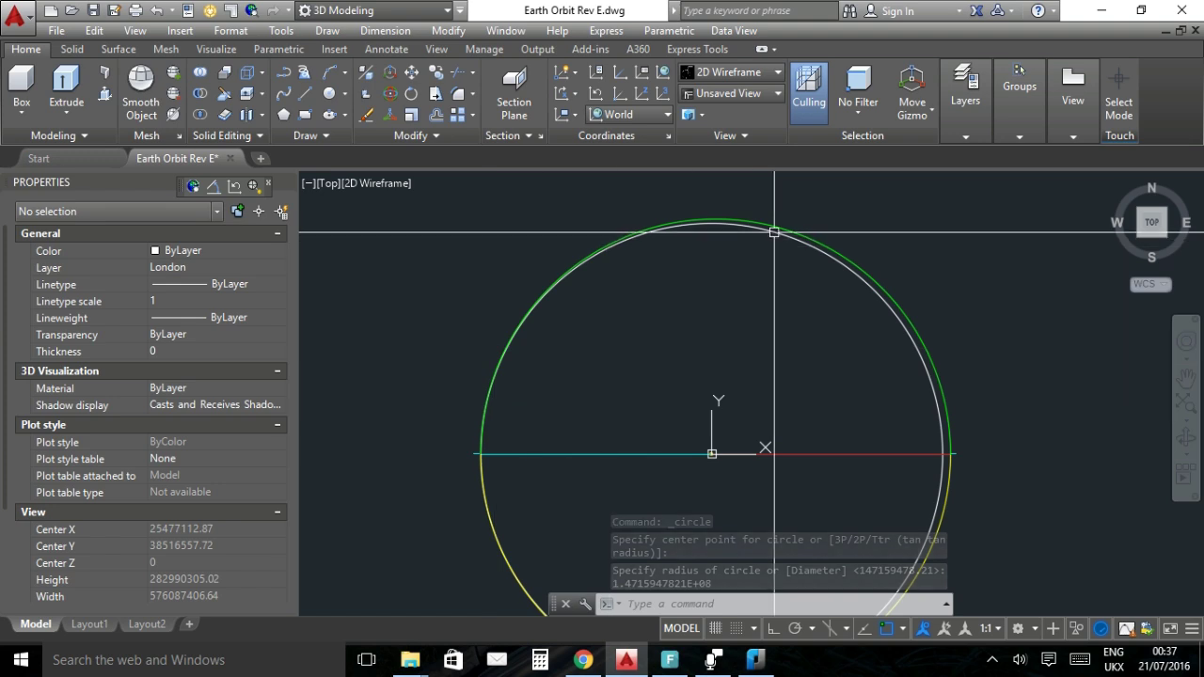
scroll(482, 465, "up", 2)
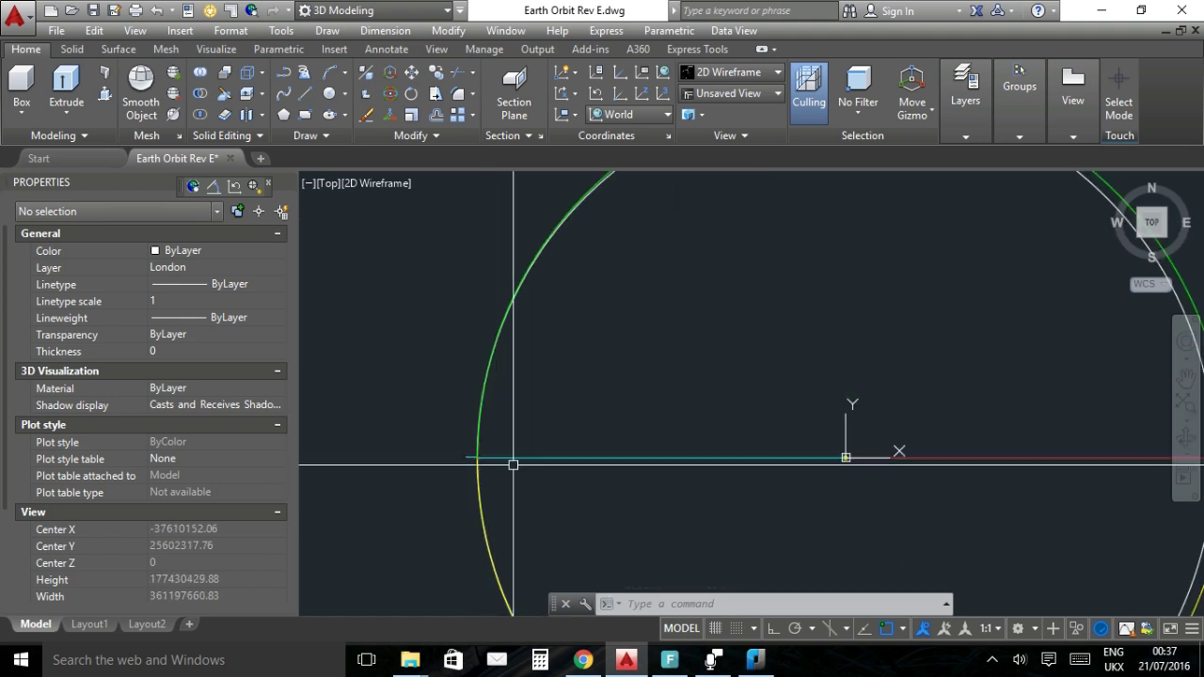
scroll(475, 463, "up", 2)
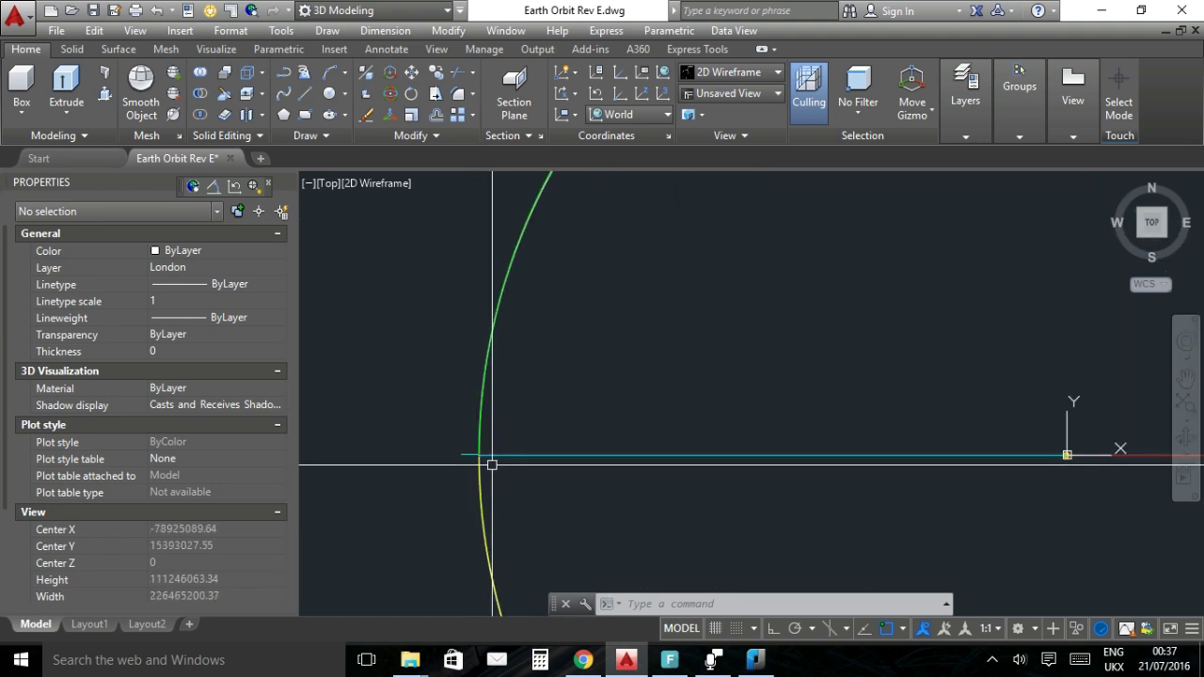
scroll(491, 463, "up", 10)
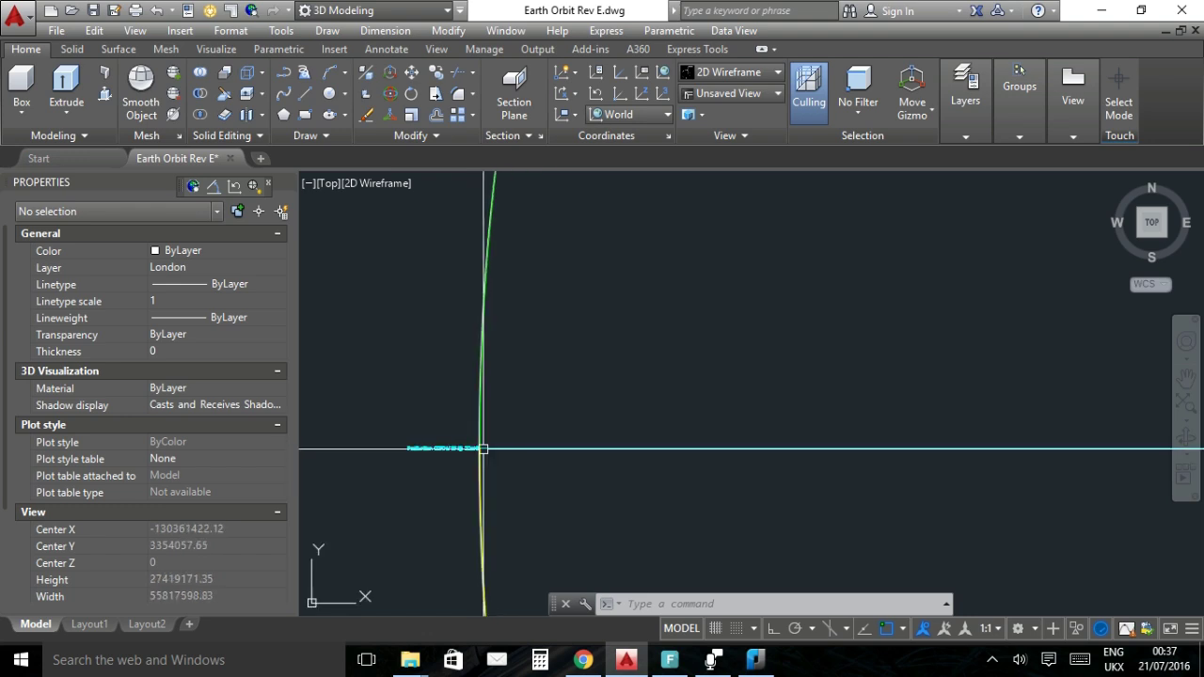
left_click_drag(451, 465, 720, 487)
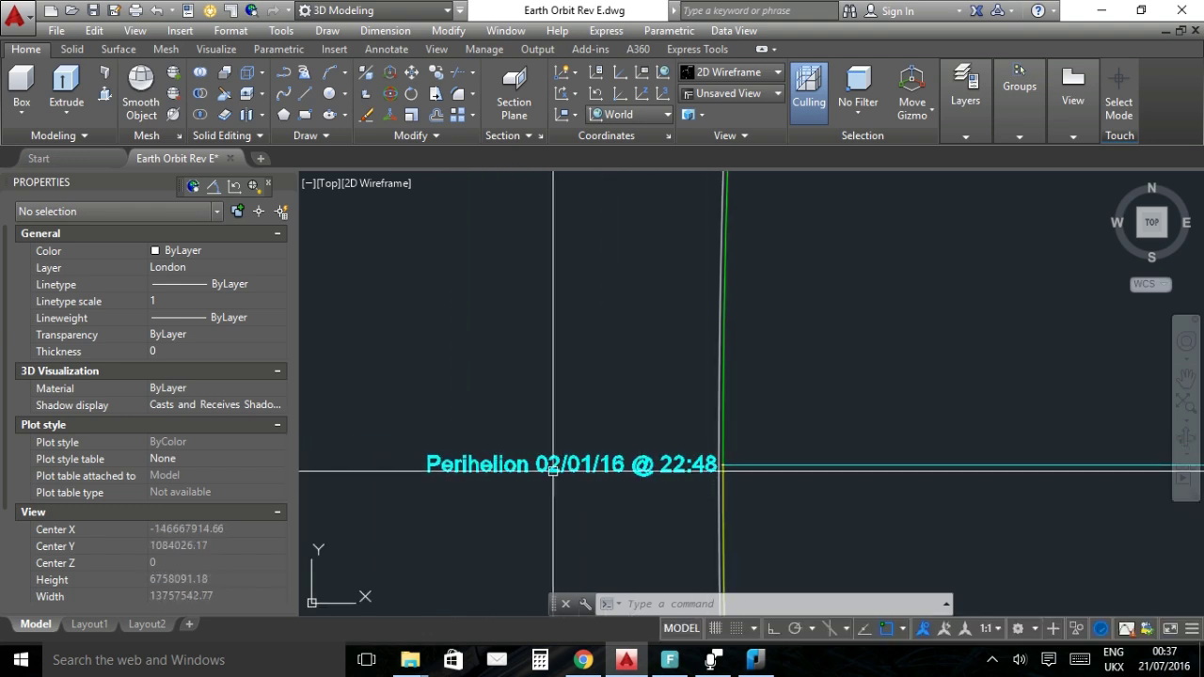
scroll(589, 468, "down", 5)
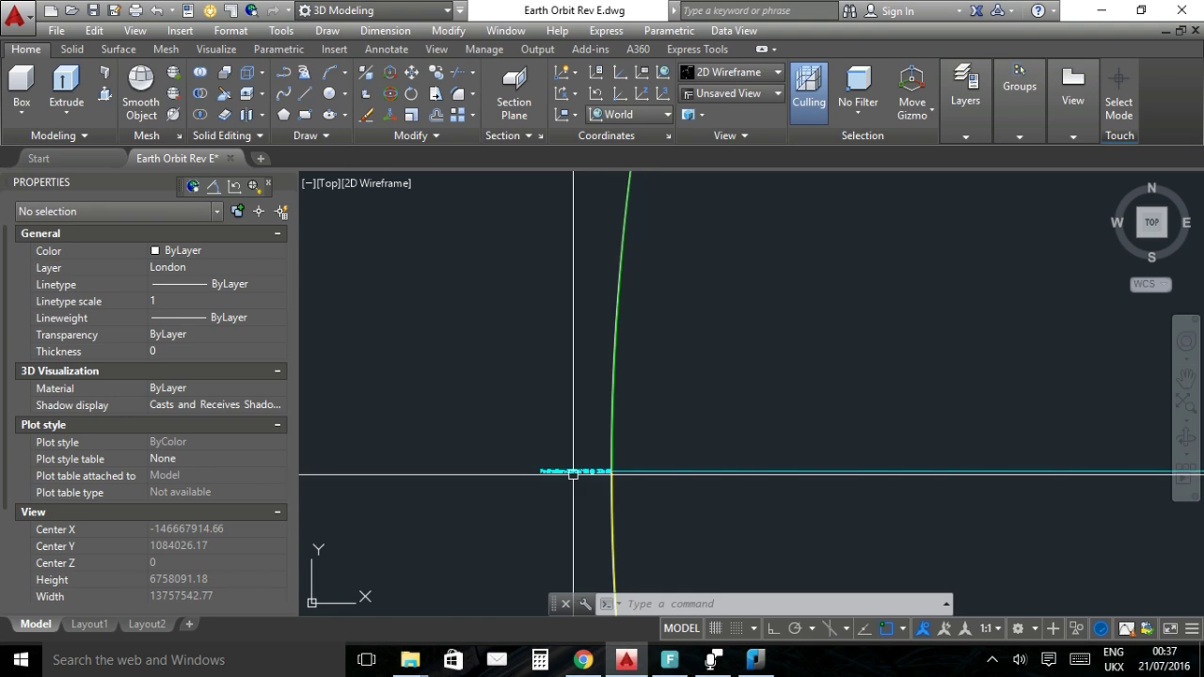
scroll(620, 273, "down", 3)
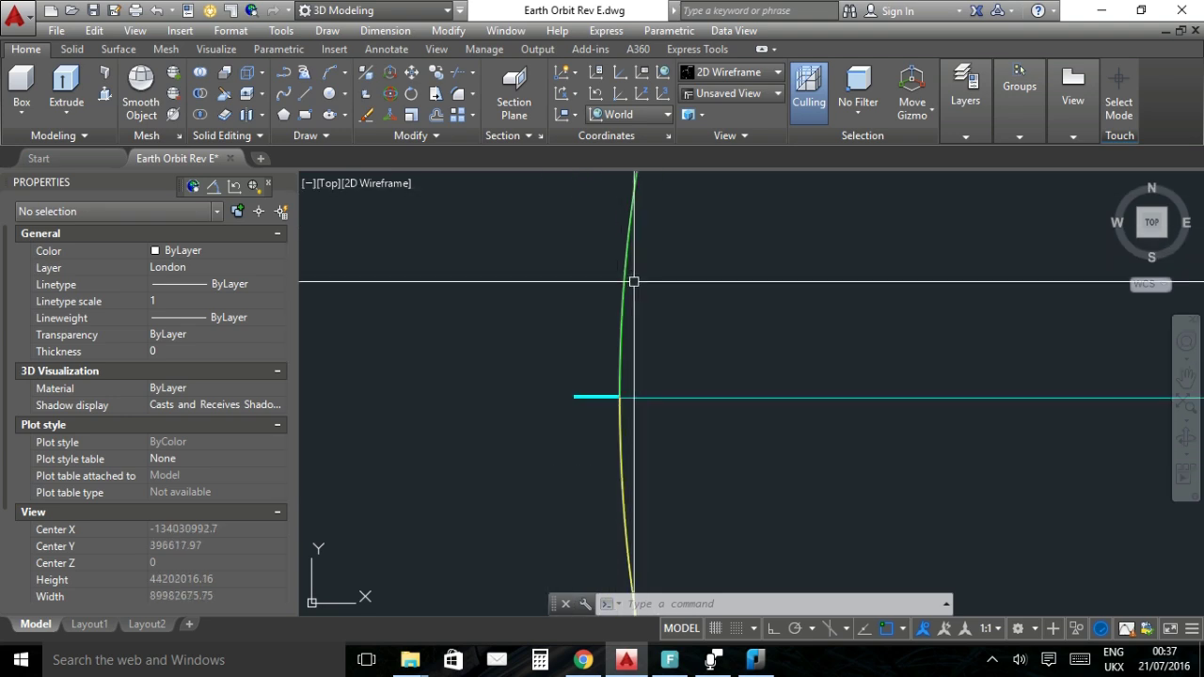
Draw a line from the Sun's centre to the intersection of the new circle with the green orbit half.
left_click(305, 94)
scroll(847, 325, "down", 3)
scroll(848, 339, "up", 9)
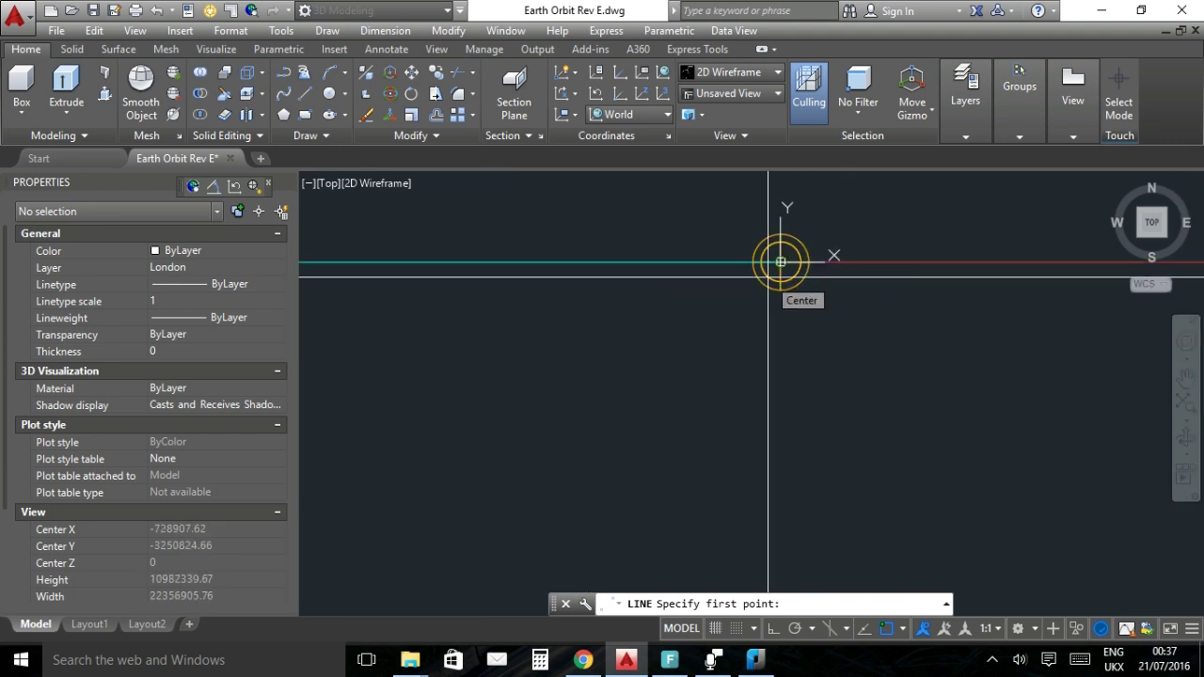
left_click(781, 262)
scroll(753, 283, "up", 5)
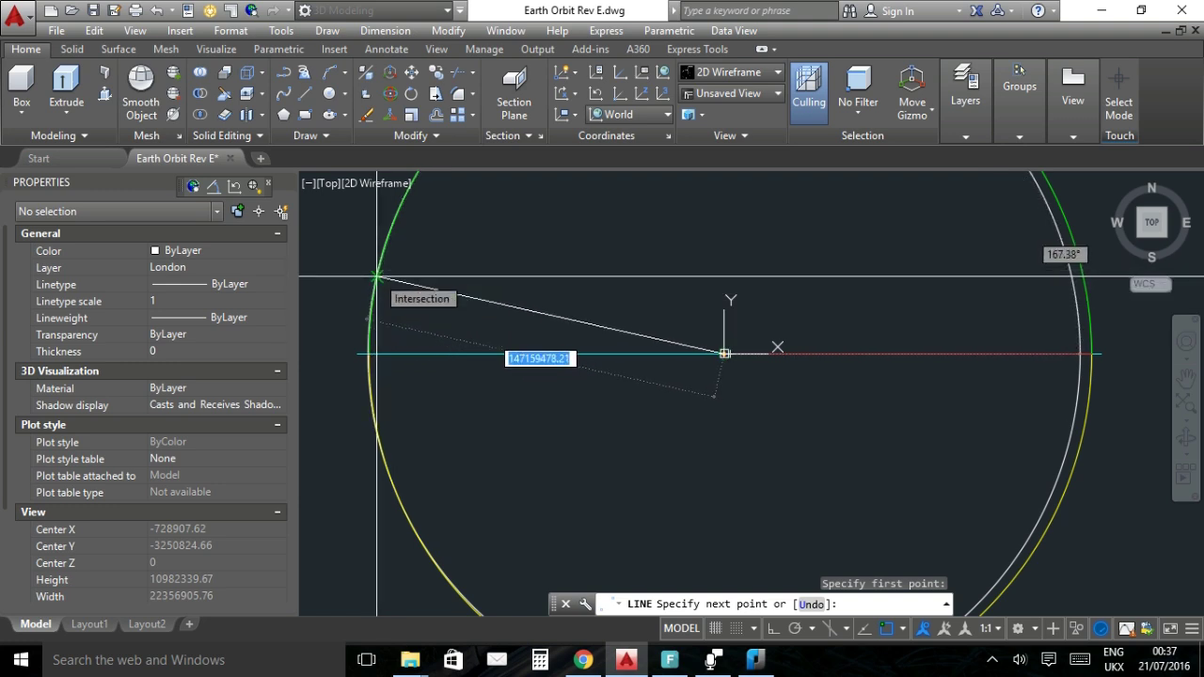
left_click(377, 278)
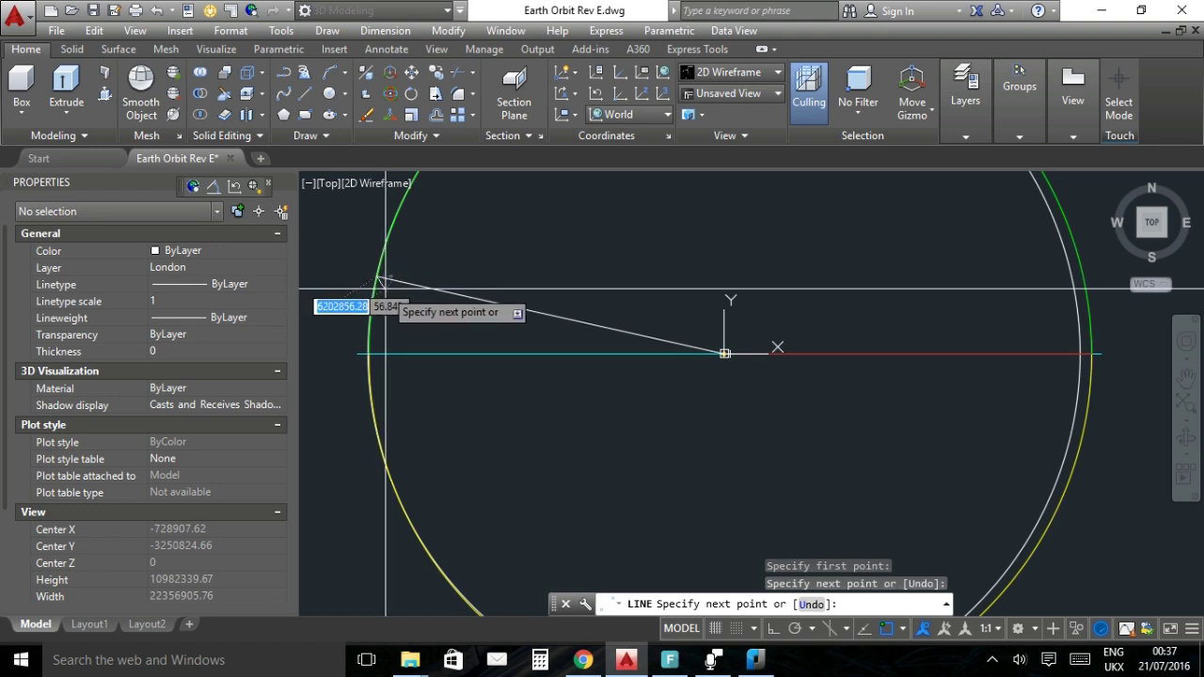
key("Return")
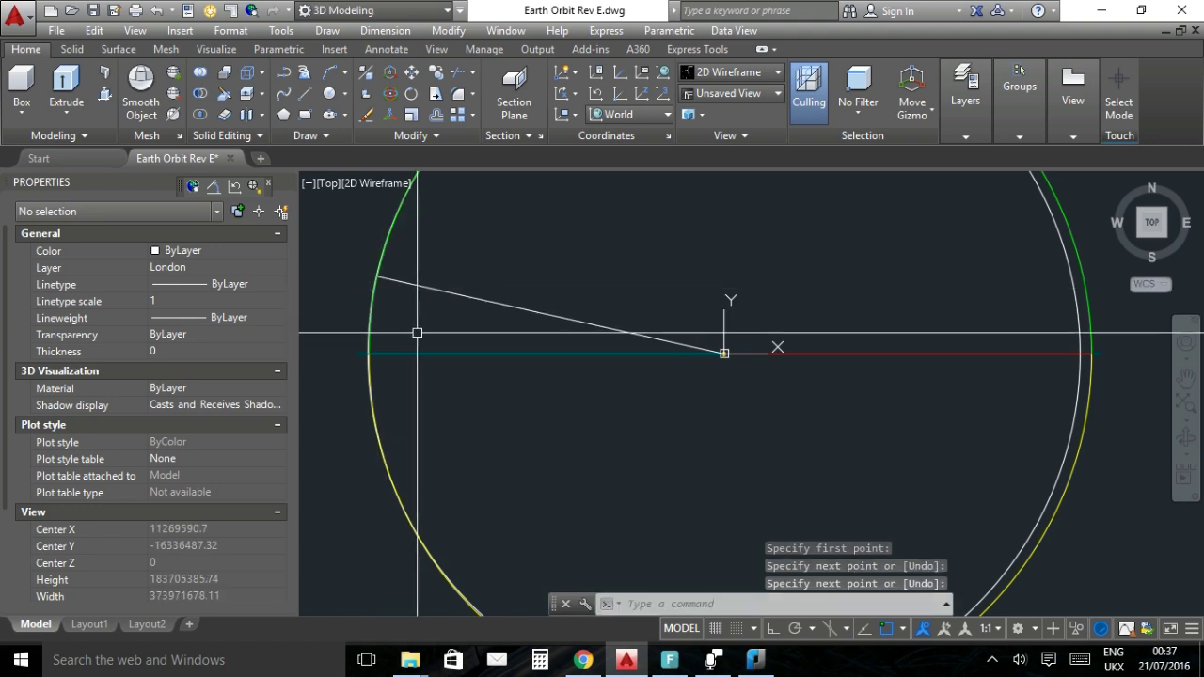
Check the new line's length and angle, comparing the length with the HORIZONS distance for 2015-Dec-22 04:48 in the browser.
scroll(420, 321, "up", 3)
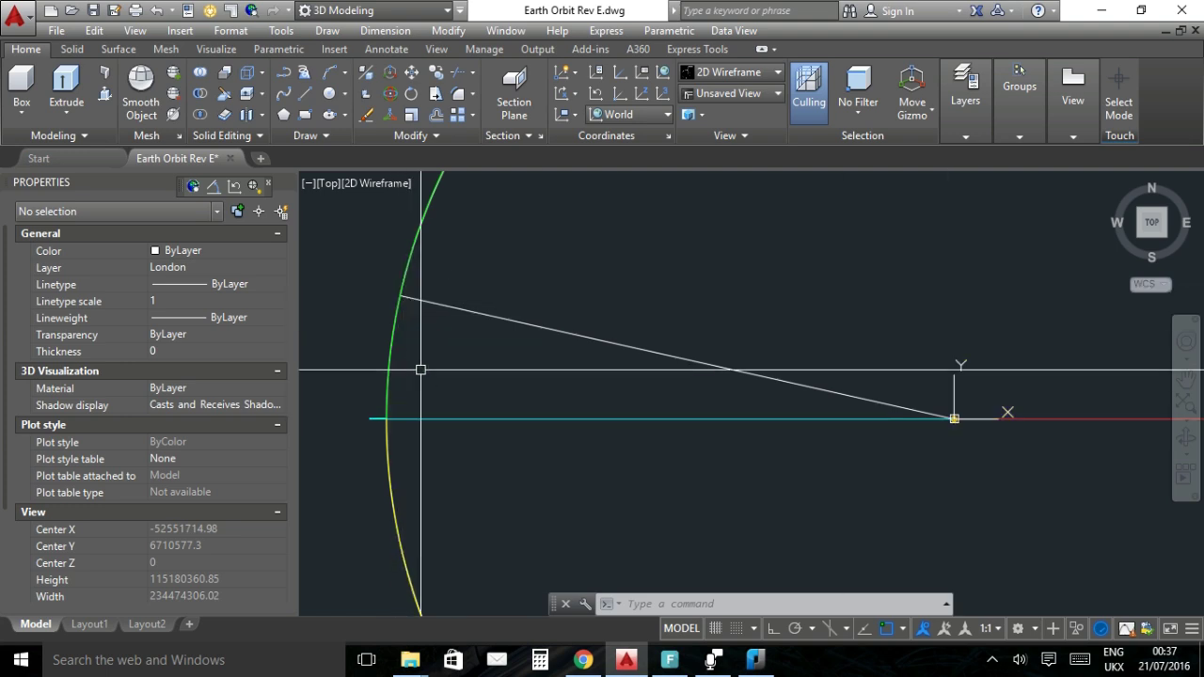
left_click(451, 308)
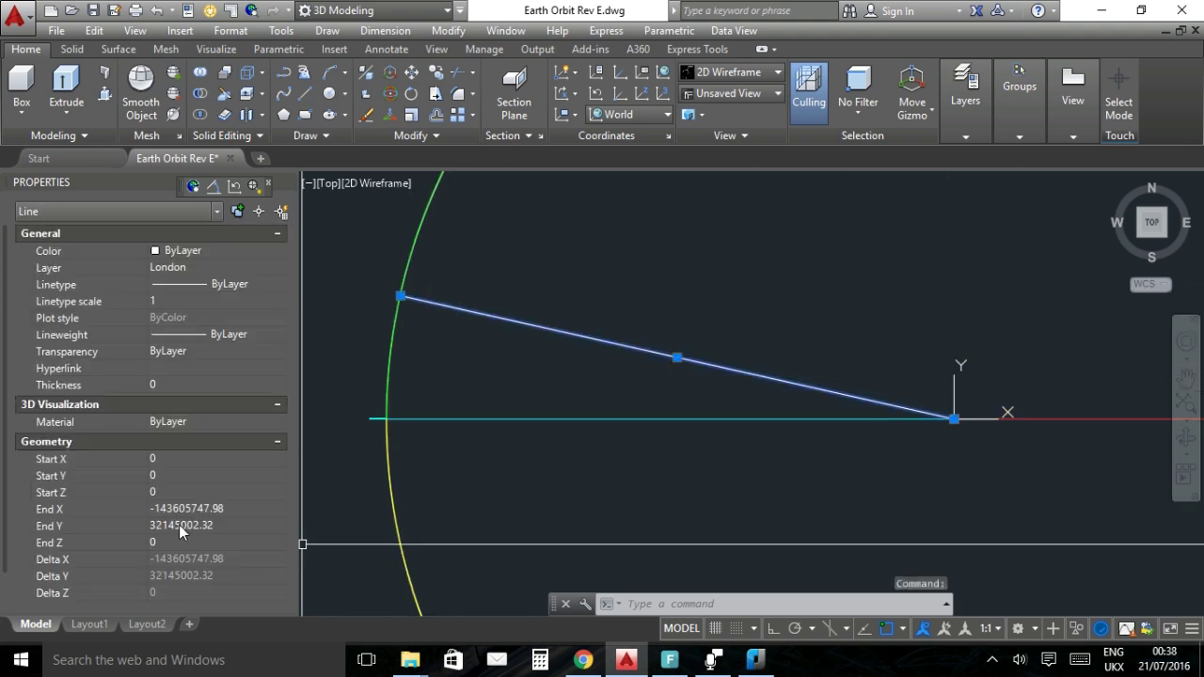
scroll(179, 525, "down", 1)
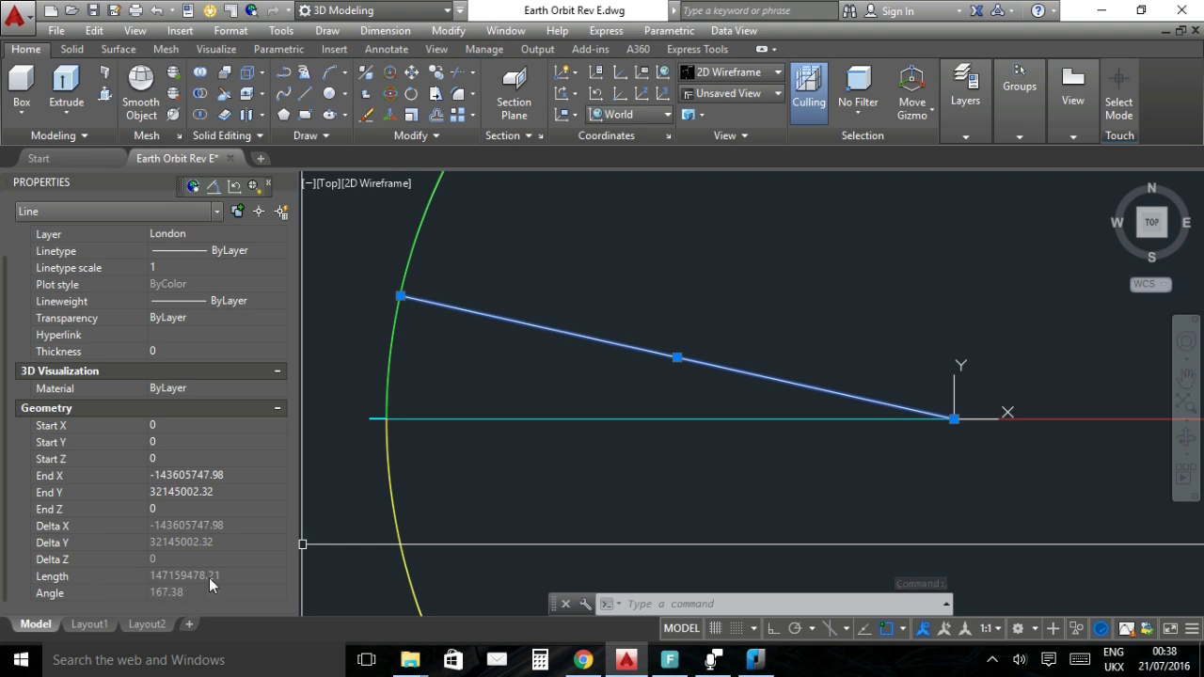
left_click(582, 660)
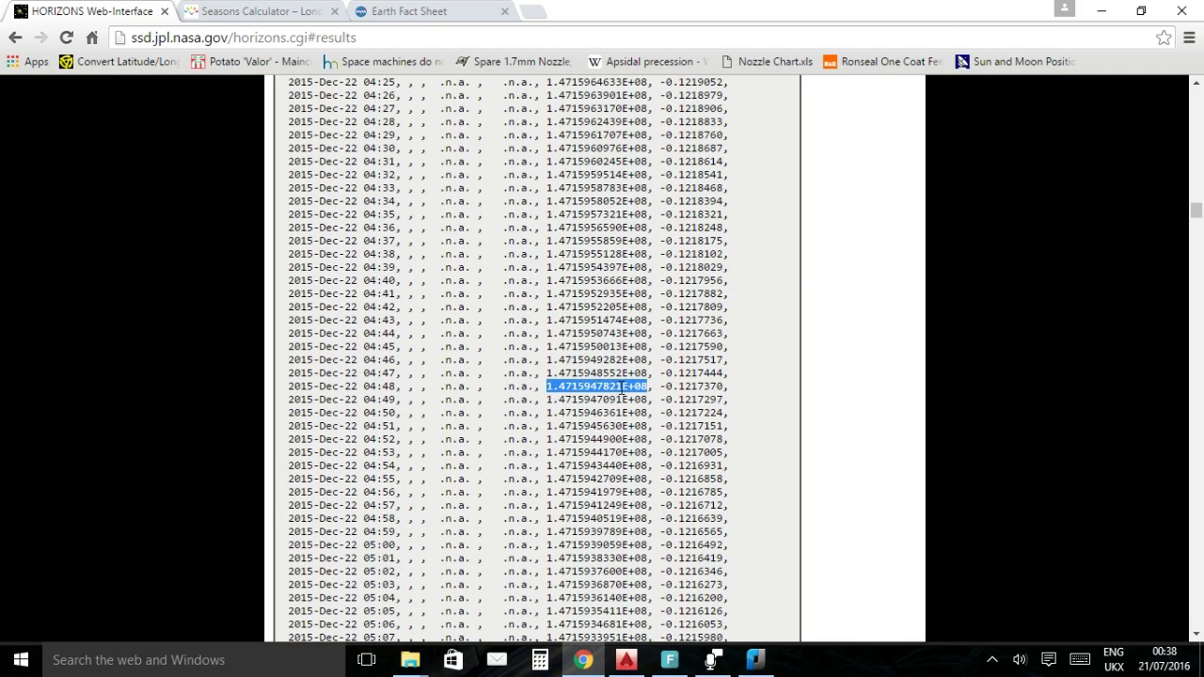
left_click(627, 660)
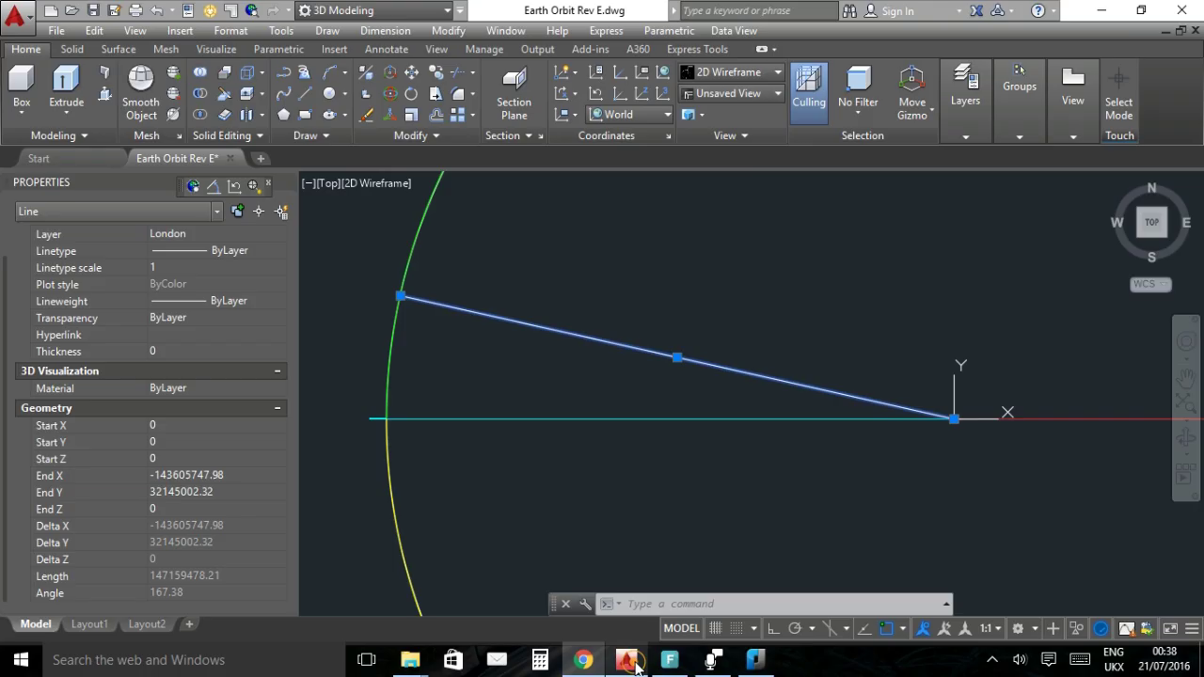
scroll(395, 295, "up", 5)
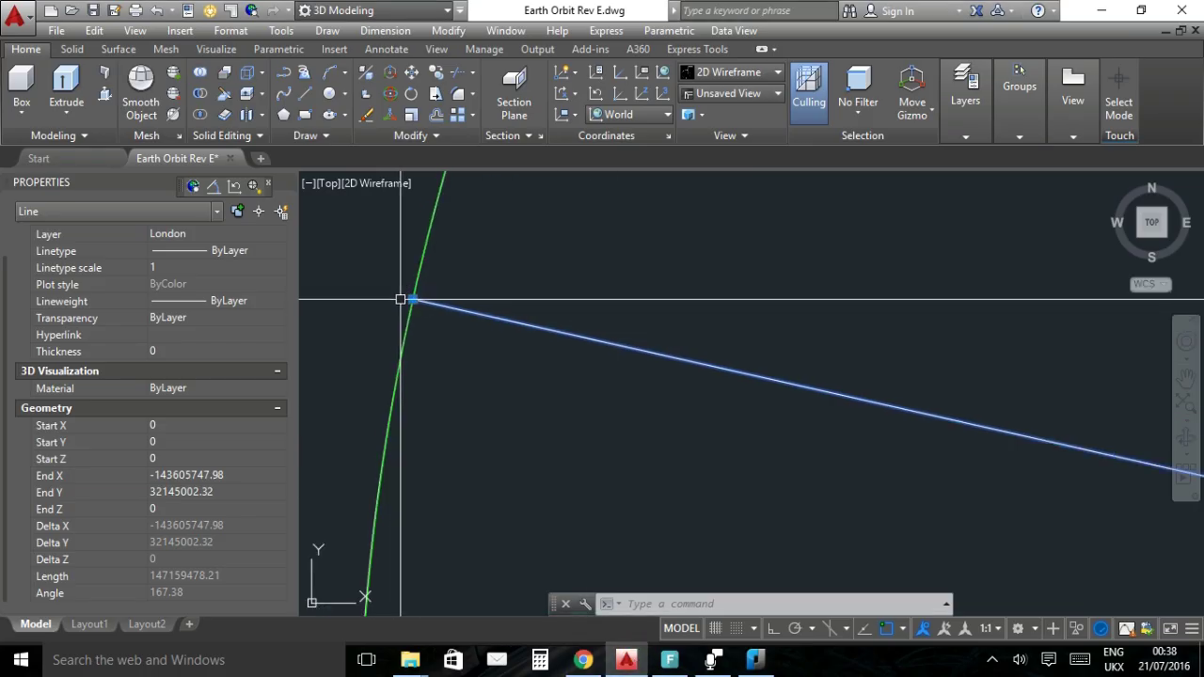
scroll(487, 296, "up", 2)
scroll(486, 300, "down", 5)
key("Escape")
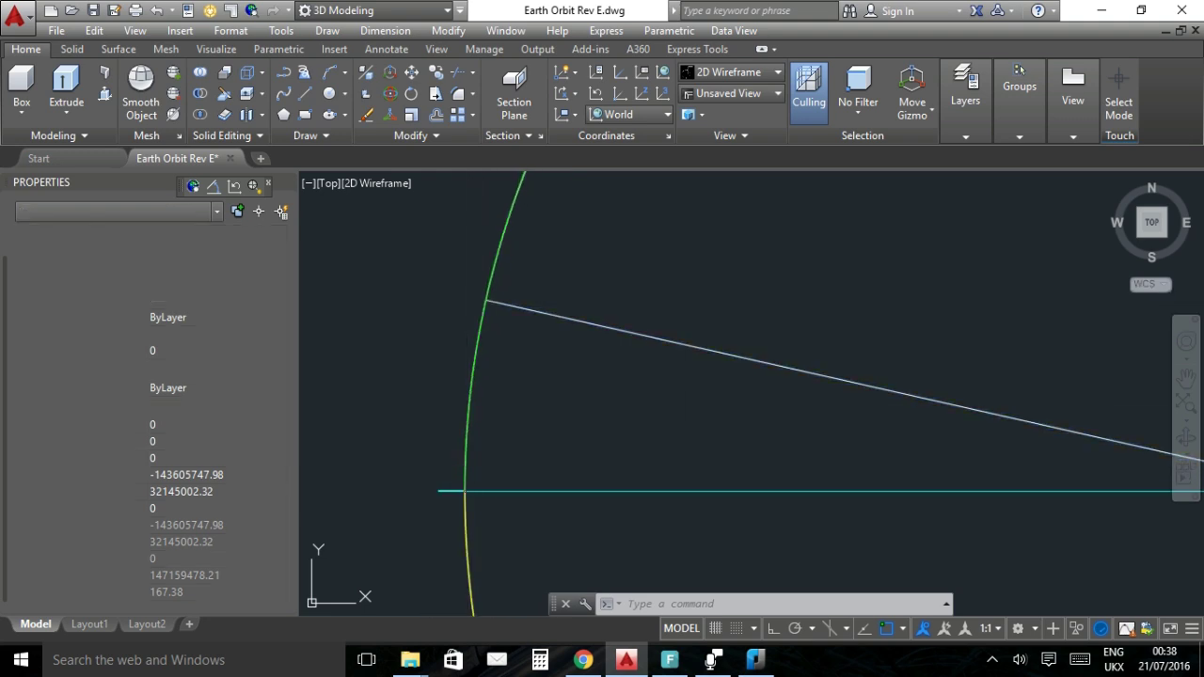
Move the Earth block by its centre from the perihelion point to the new line's endpoint on the green orbit half.
scroll(497, 470, "up", 5)
scroll(525, 410, "up", 10)
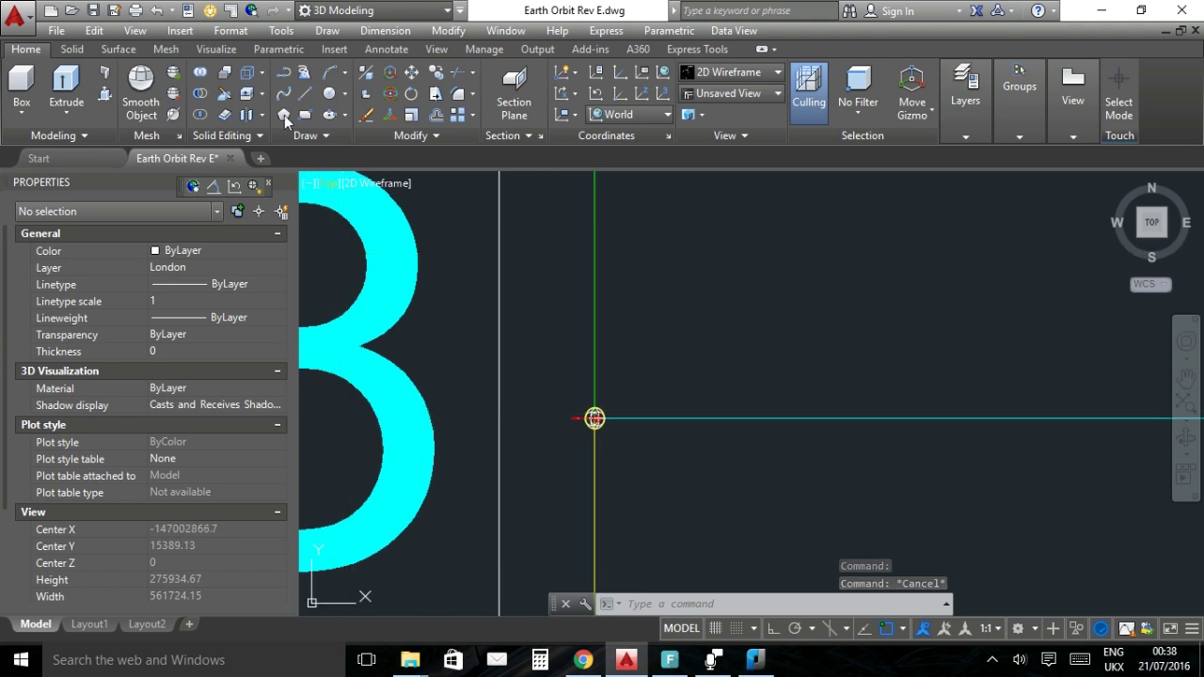
left_click(414, 72)
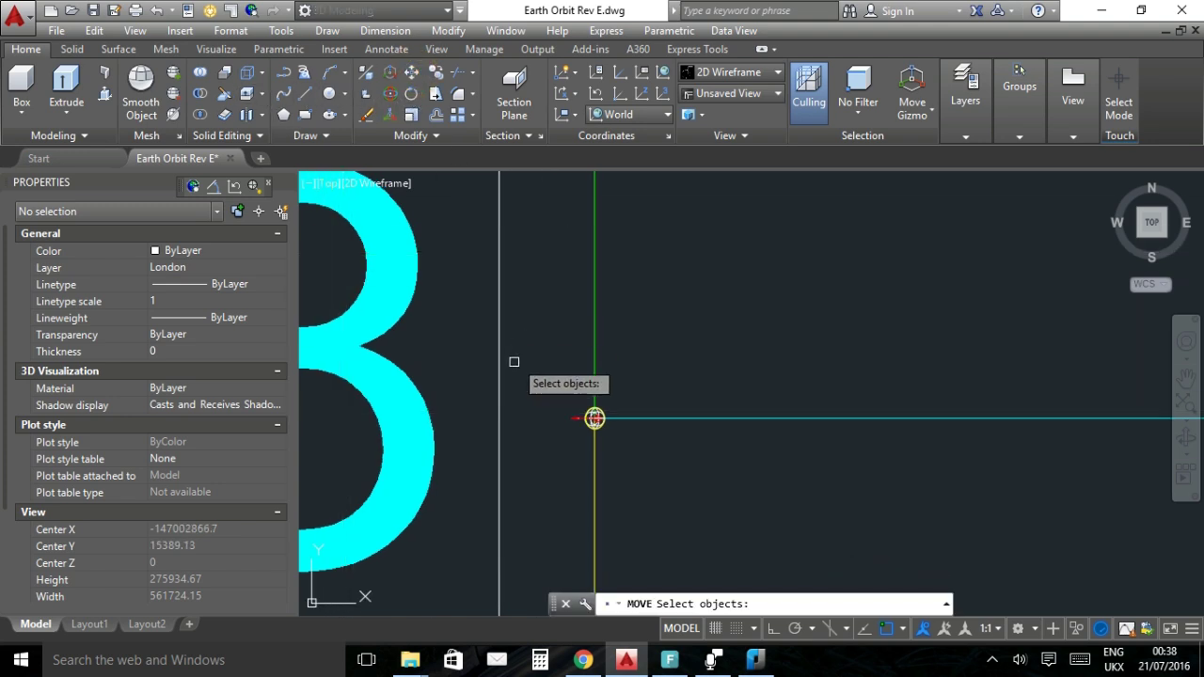
scroll(593, 417, "up", 10)
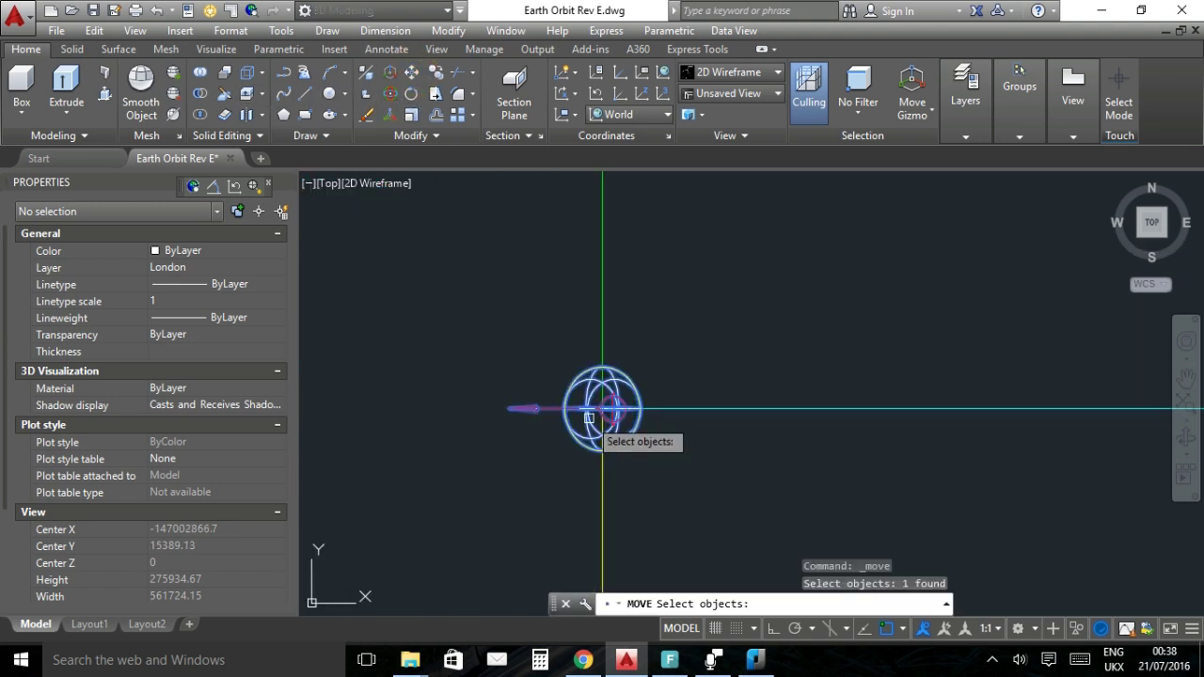
key("Return")
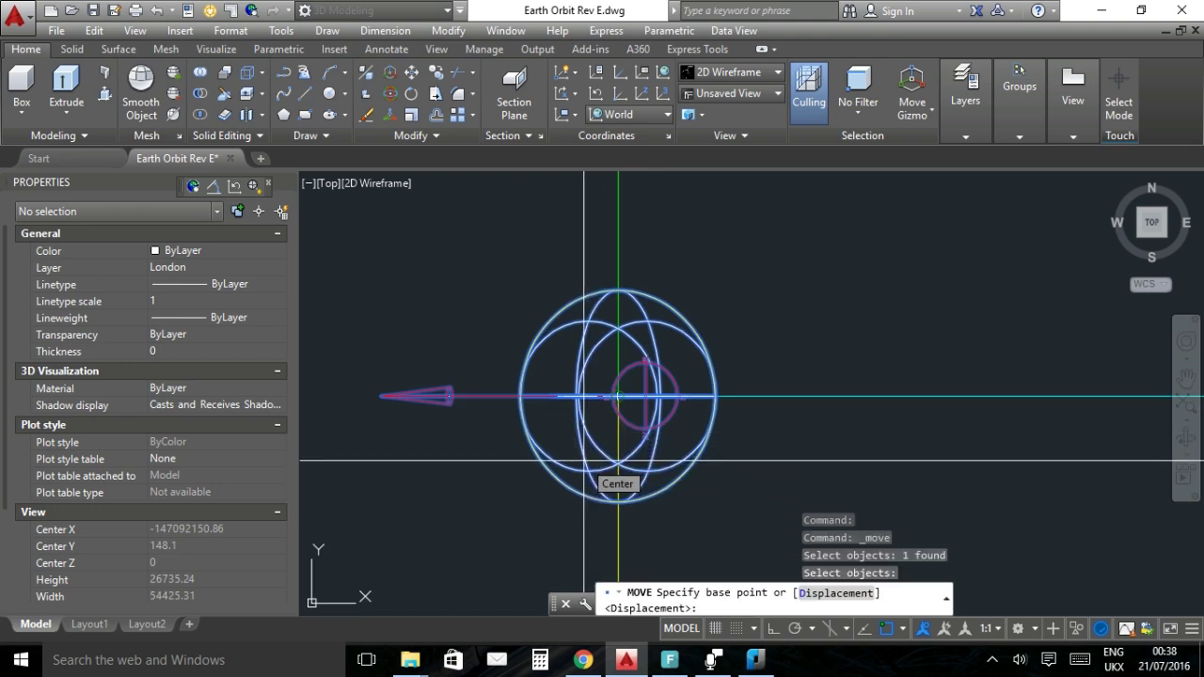
left_click(584, 461)
scroll(592, 432, "down", 15)
scroll(592, 433, "up", 10)
scroll(600, 425, "down", 2)
scroll(602, 414, "down", 3)
scroll(616, 235, "up", 4)
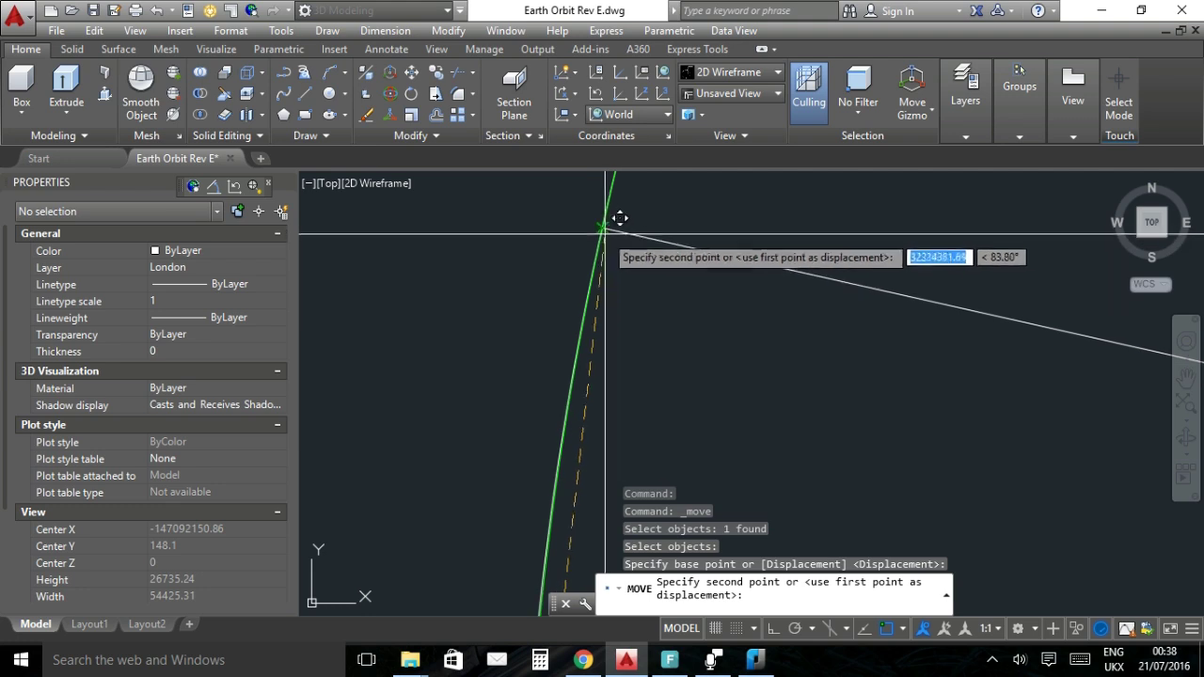
left_click(612, 228)
Align the UCS to the Sun–Earth line with the Object option.
scroll(616, 231, "up", 15)
scroll(604, 280, "up", 6)
scroll(571, 431, "down", 2)
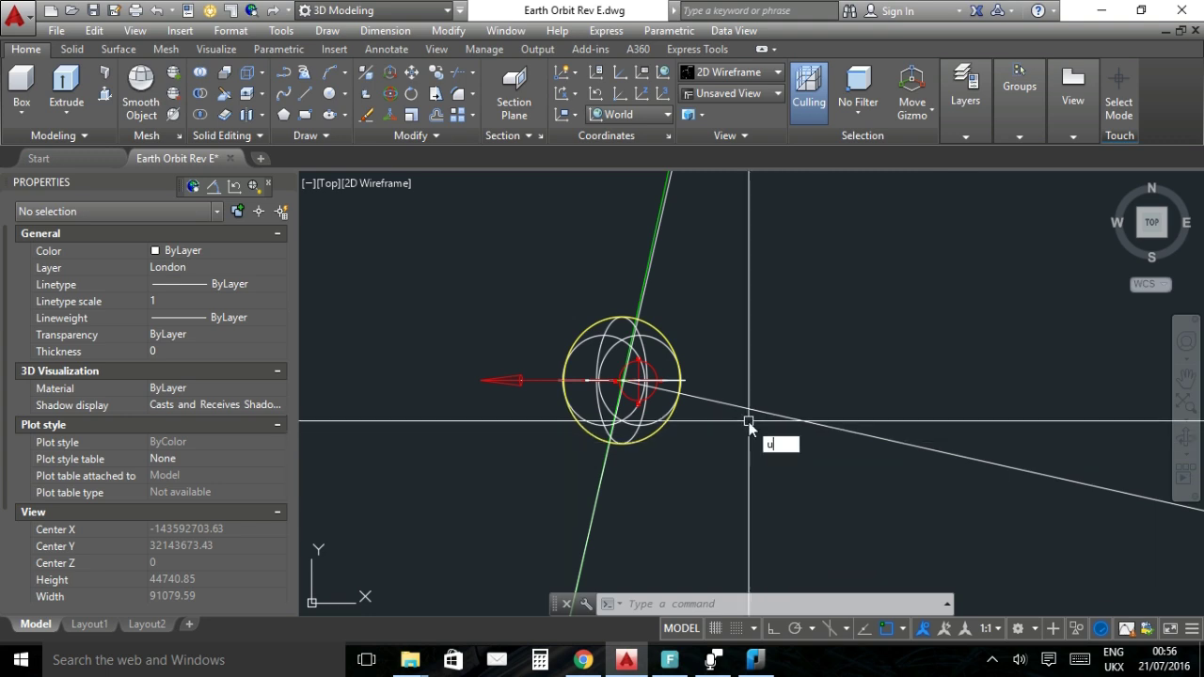
type("cs")
key("Return")
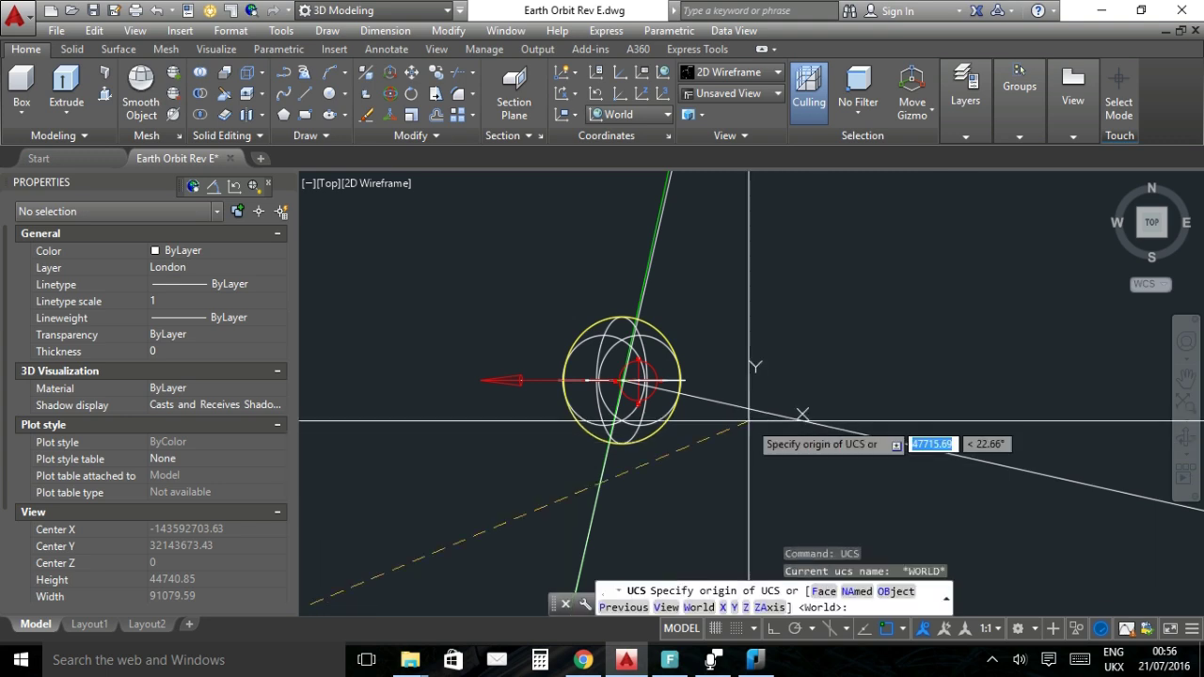
key("Return")
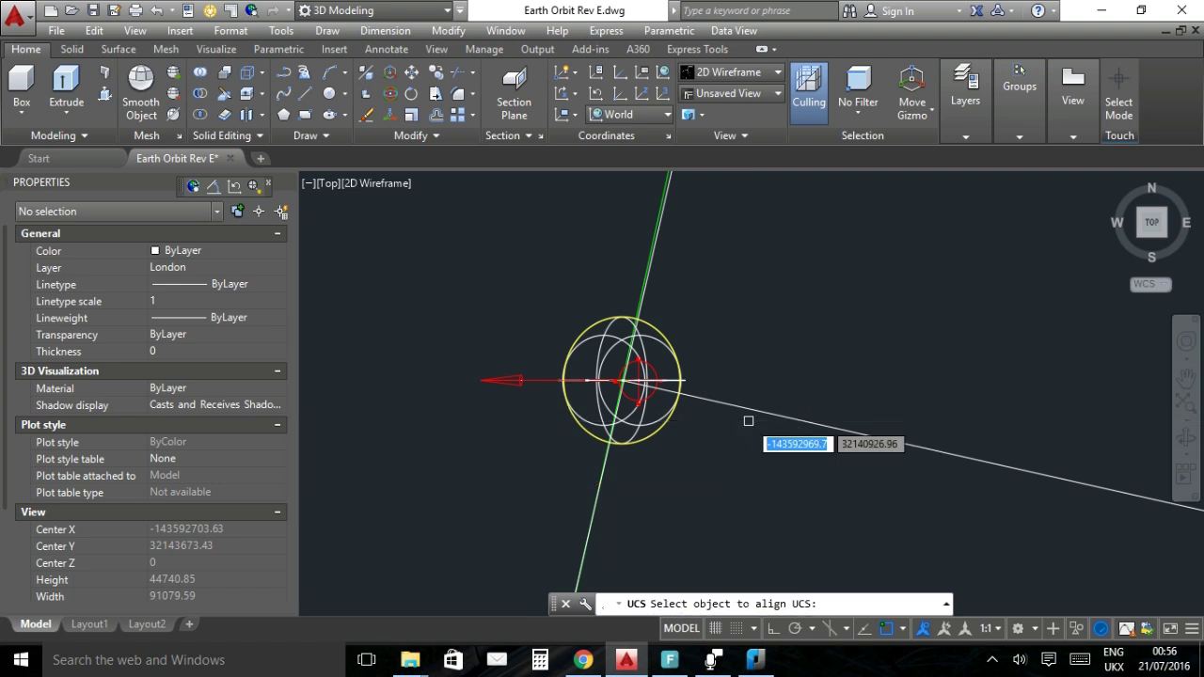
left_click(756, 410)
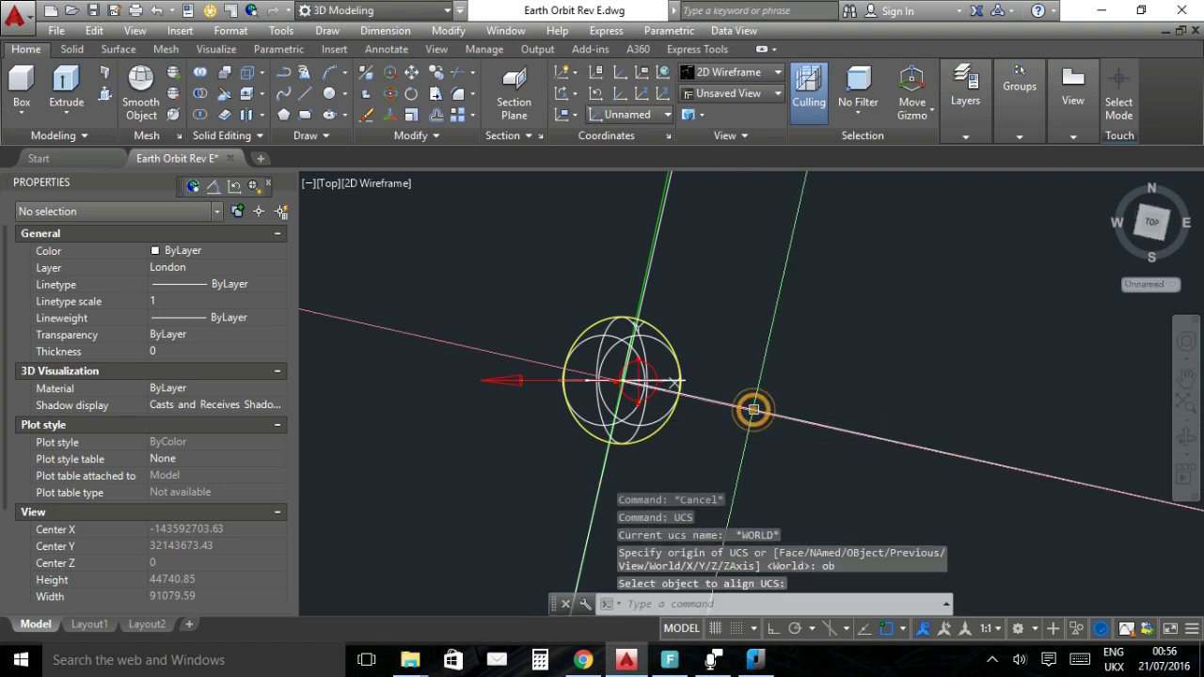
Examine the Earth block's tilt direction relative to the Sun, viewing along the Sun–Earth line from the left side.
scroll(669, 380, "up", 6)
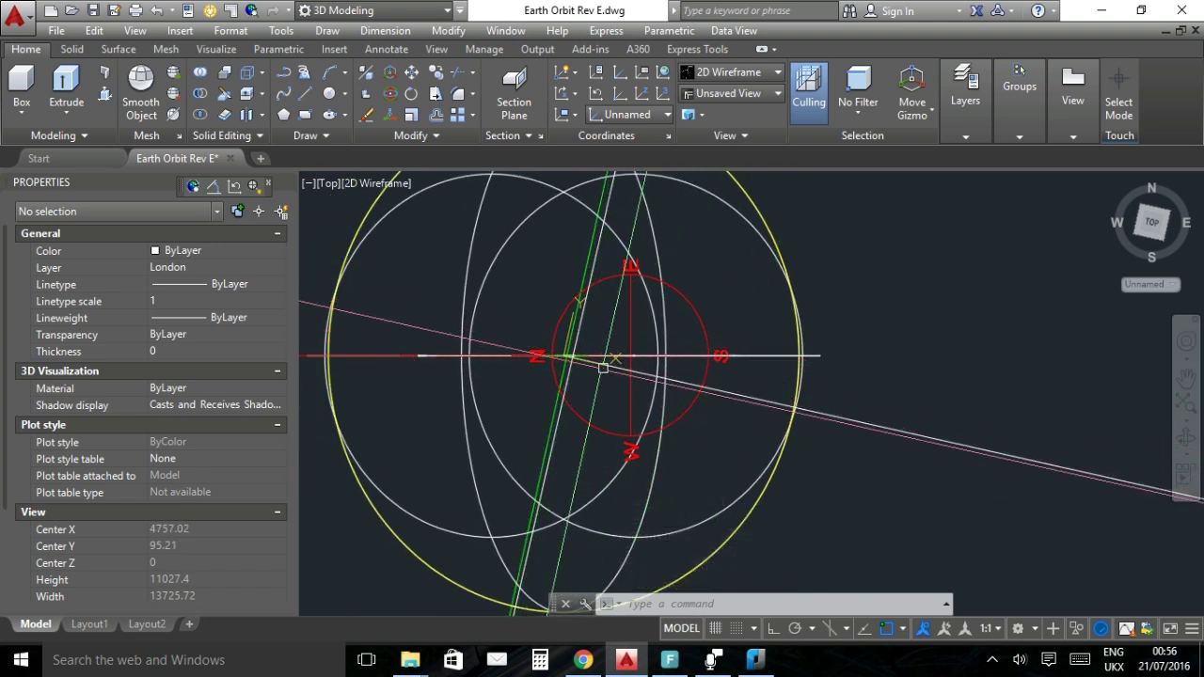
scroll(815, 416, "down", 4)
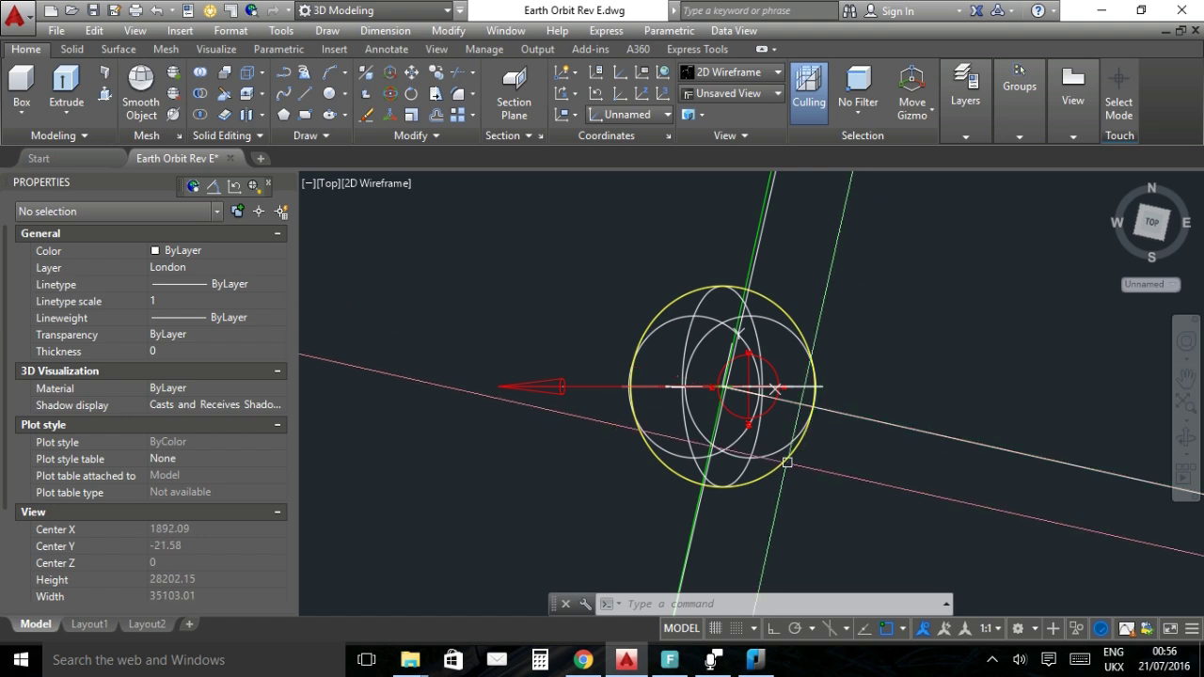
left_click(785, 459)
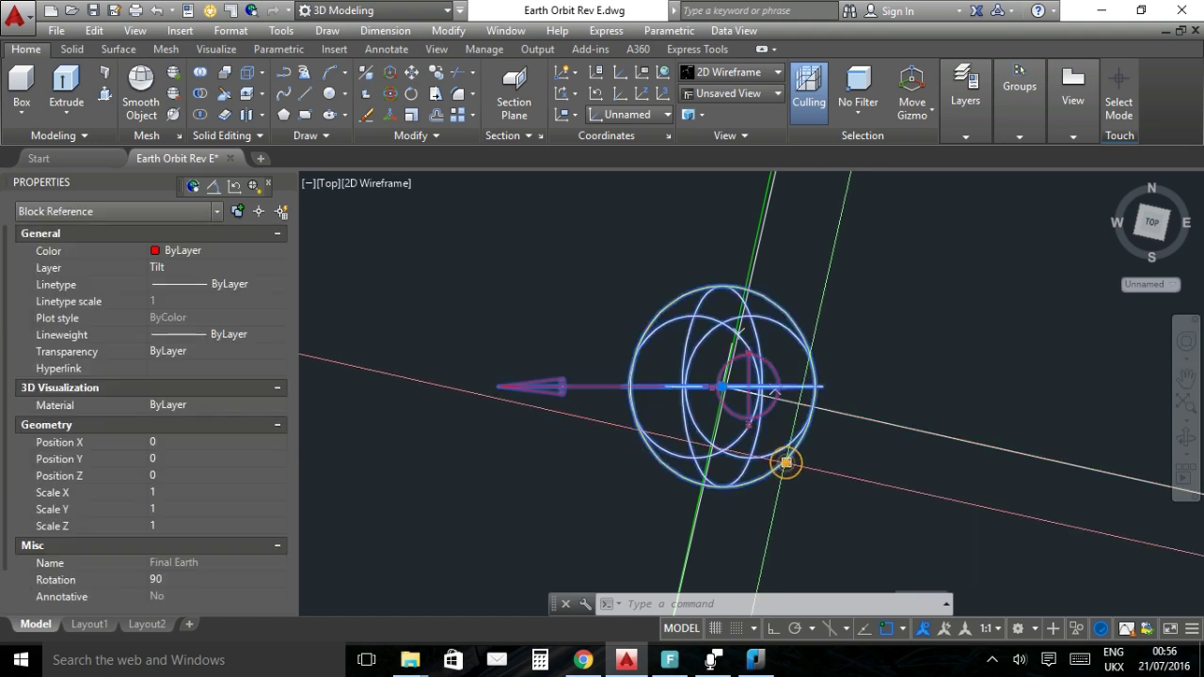
left_click(1134, 223)
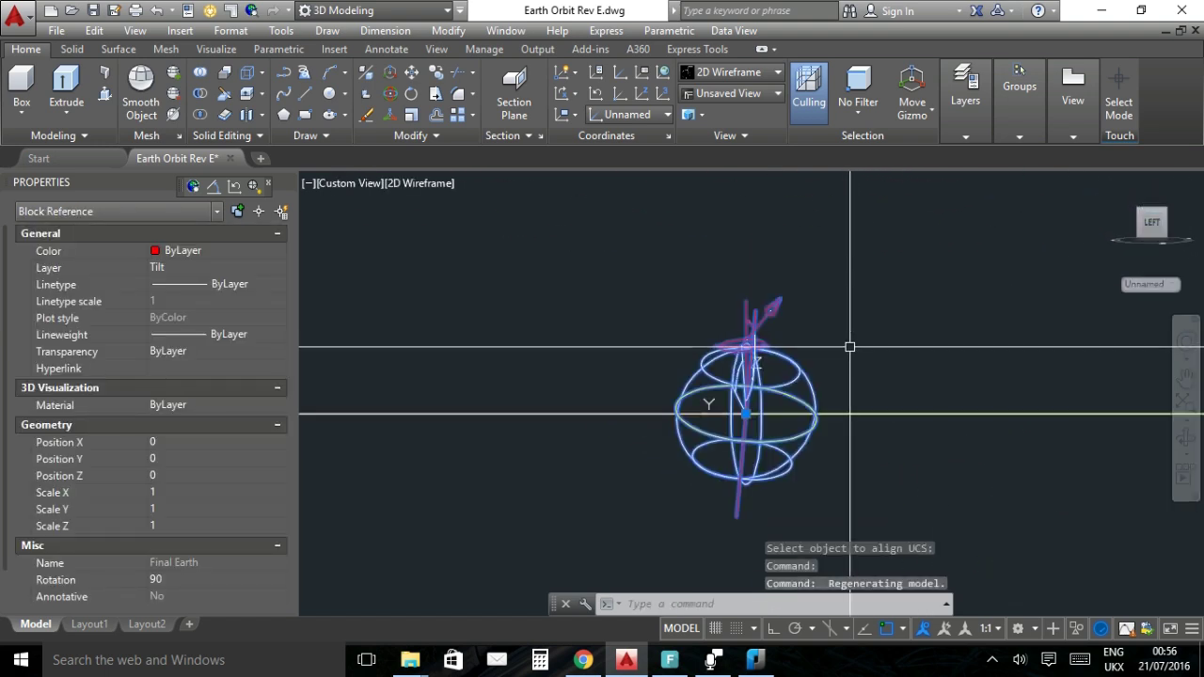
key("Escape")
scroll(847, 349, "up", 5)
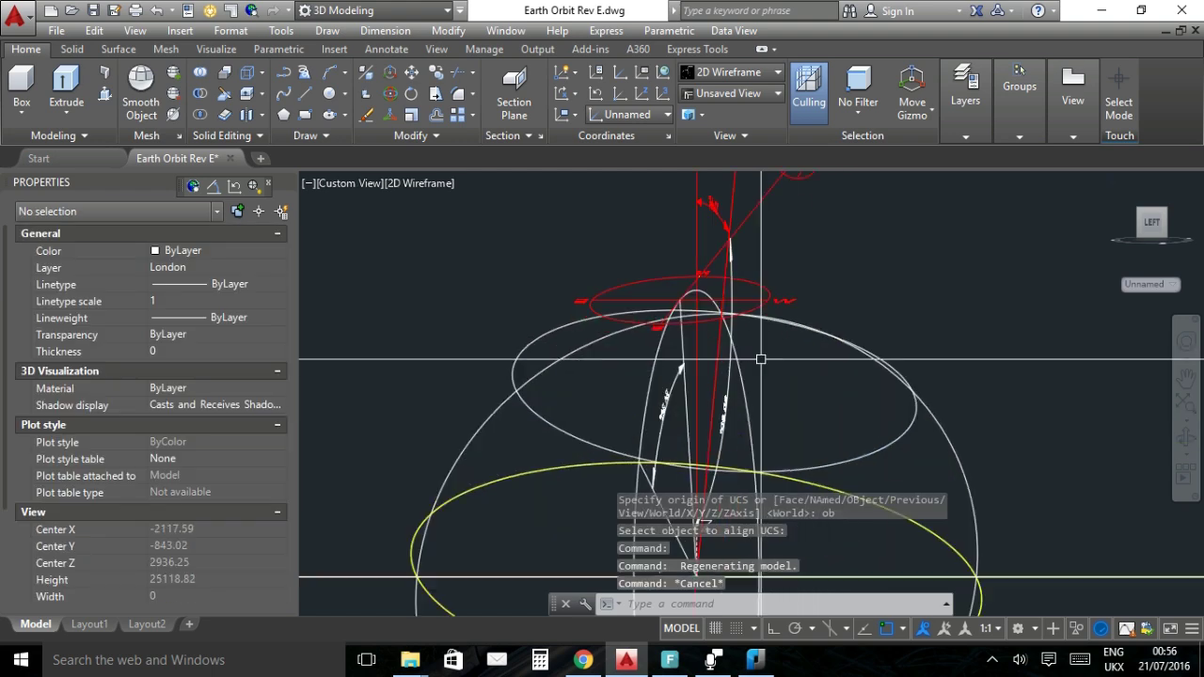
scroll(782, 322, "down", 5)
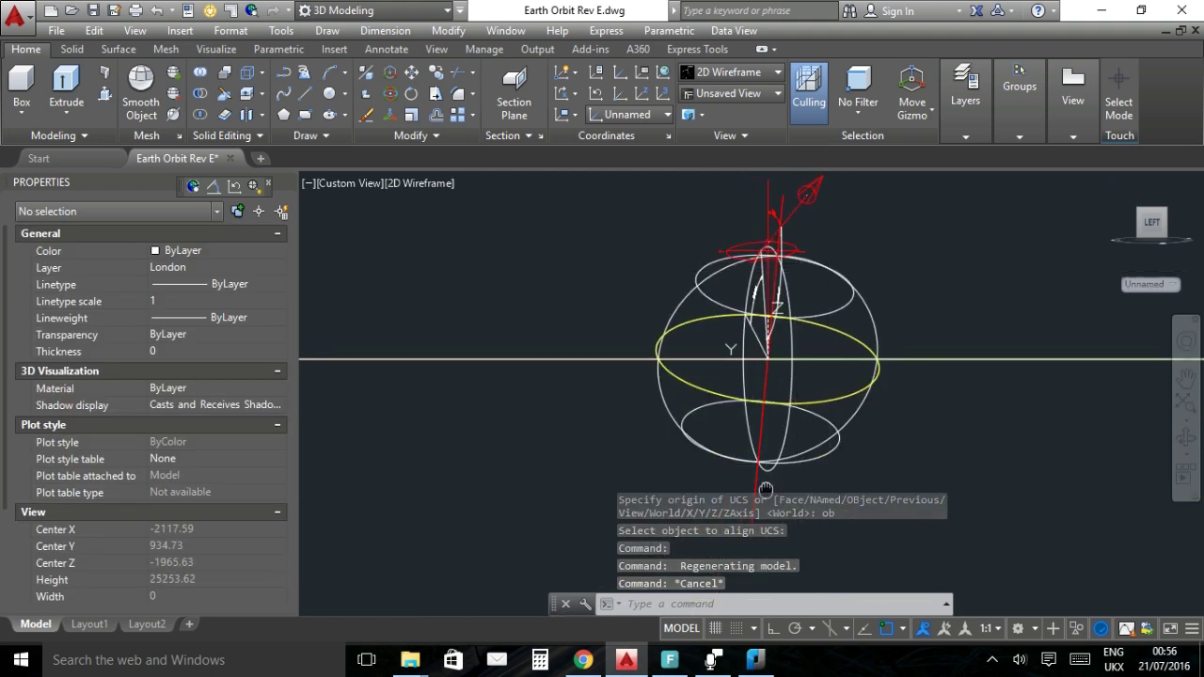
scroll(741, 427, "up", 1)
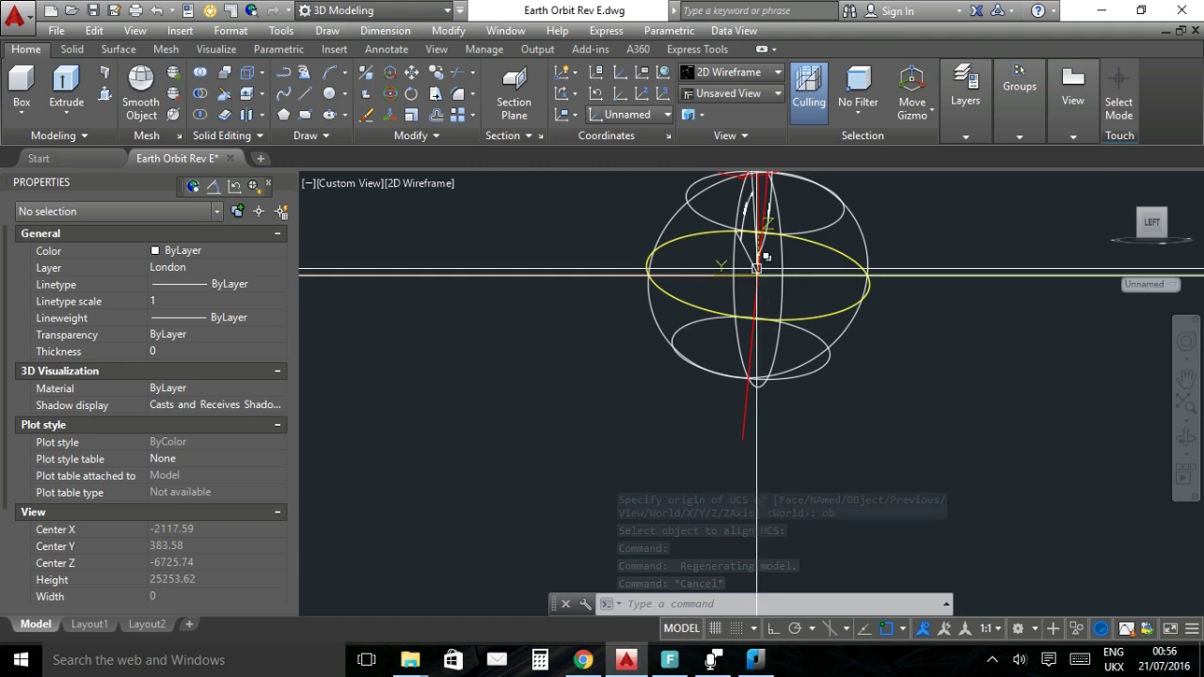
scroll(751, 400, "up", 5)
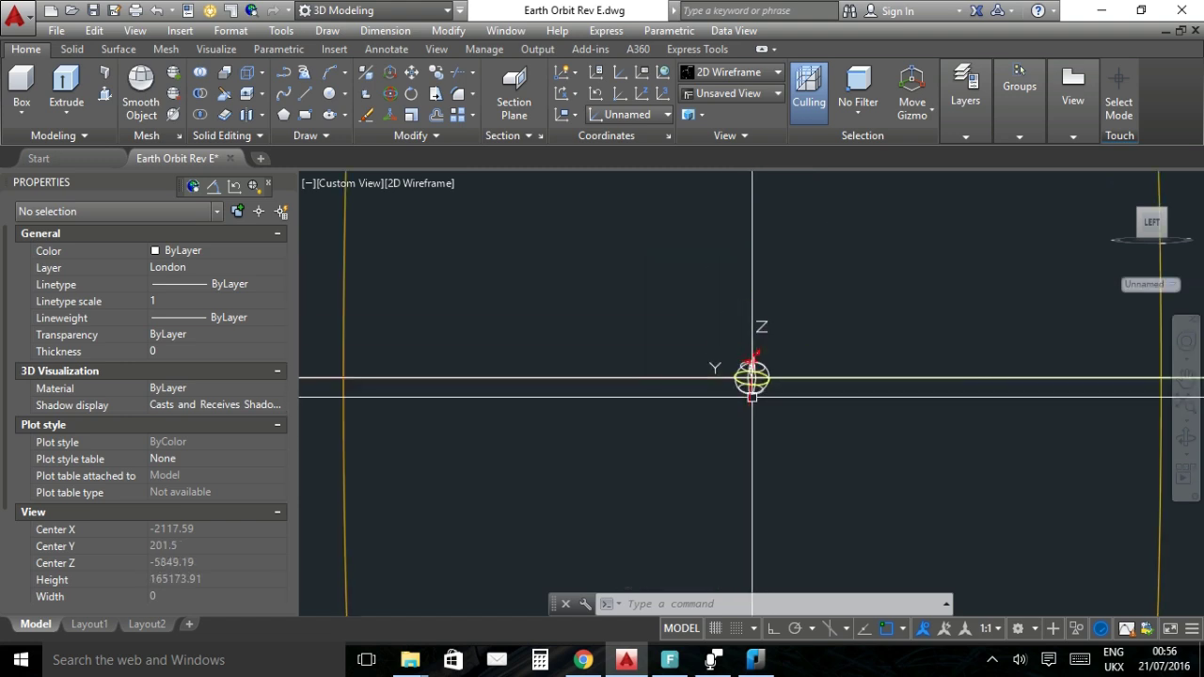
scroll(752, 395, "down", 5)
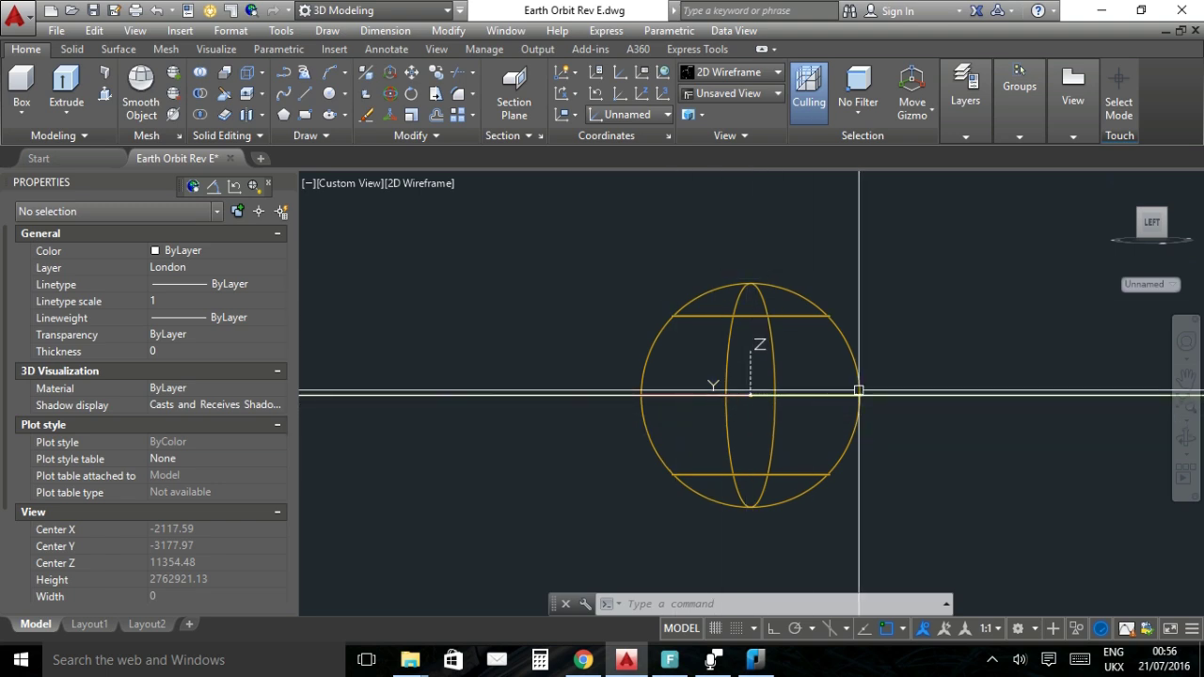
scroll(750, 398, "up", 3)
scroll(751, 397, "down", 5)
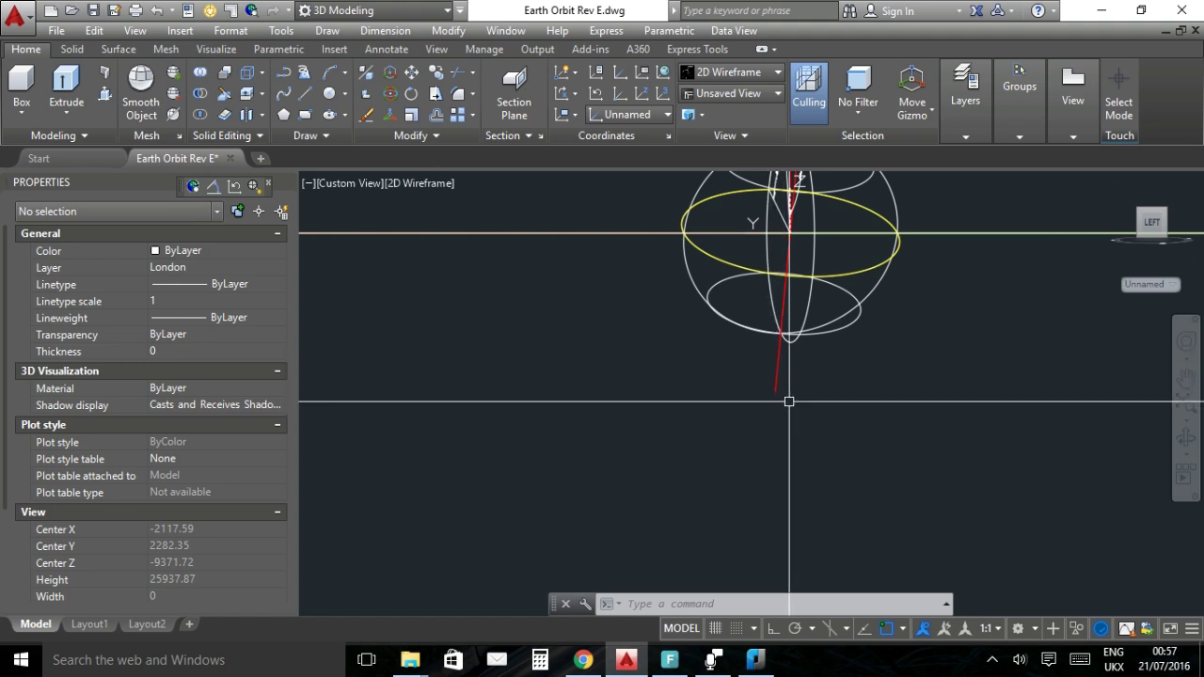
scroll(743, 424, "down", 3)
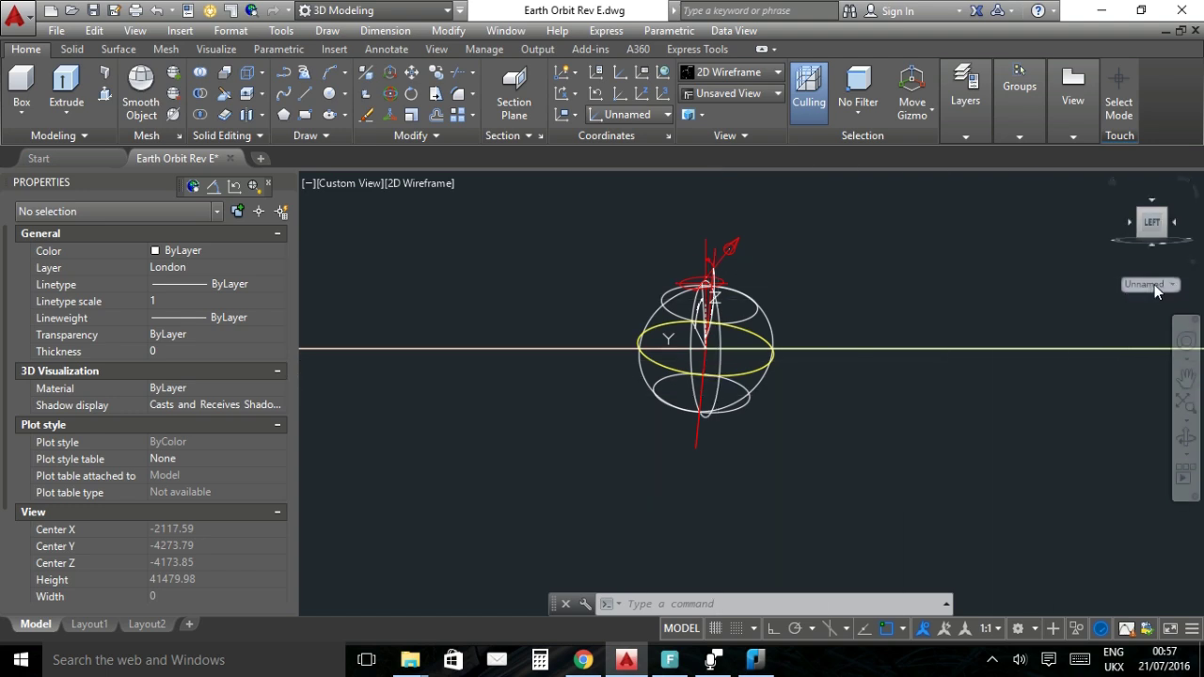
Restore the previous UCS and return to top view with the Earth block selected.
left_click(234, 186)
key("Escape")
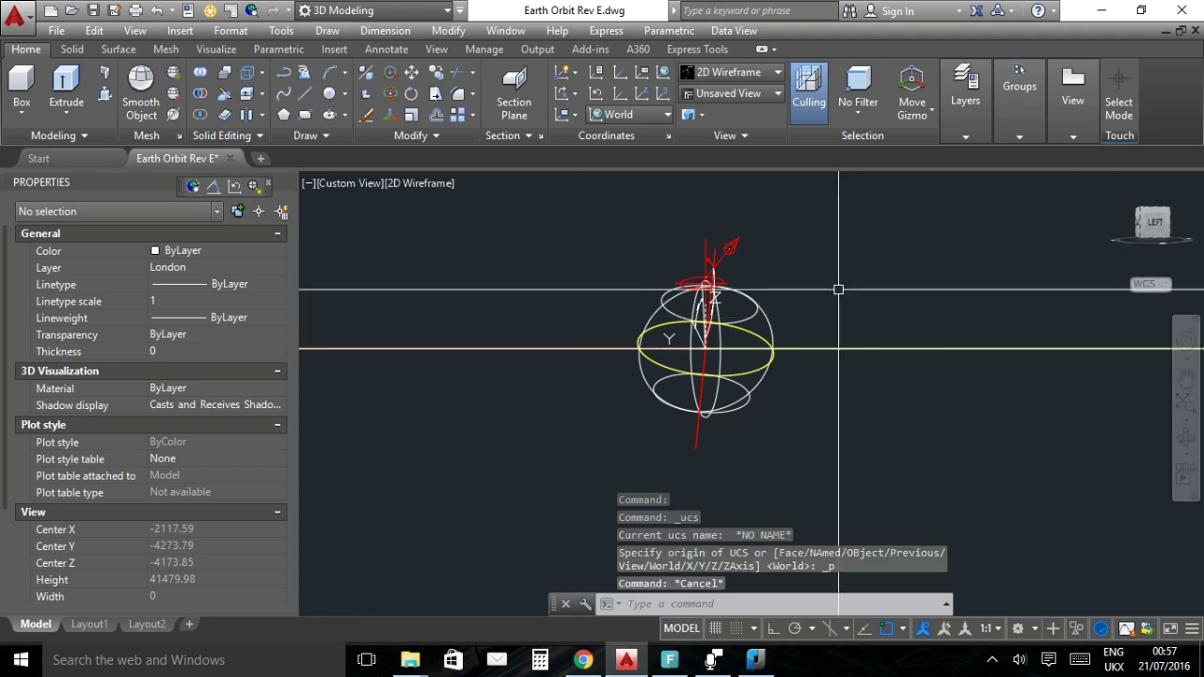
key("ctrl+a")
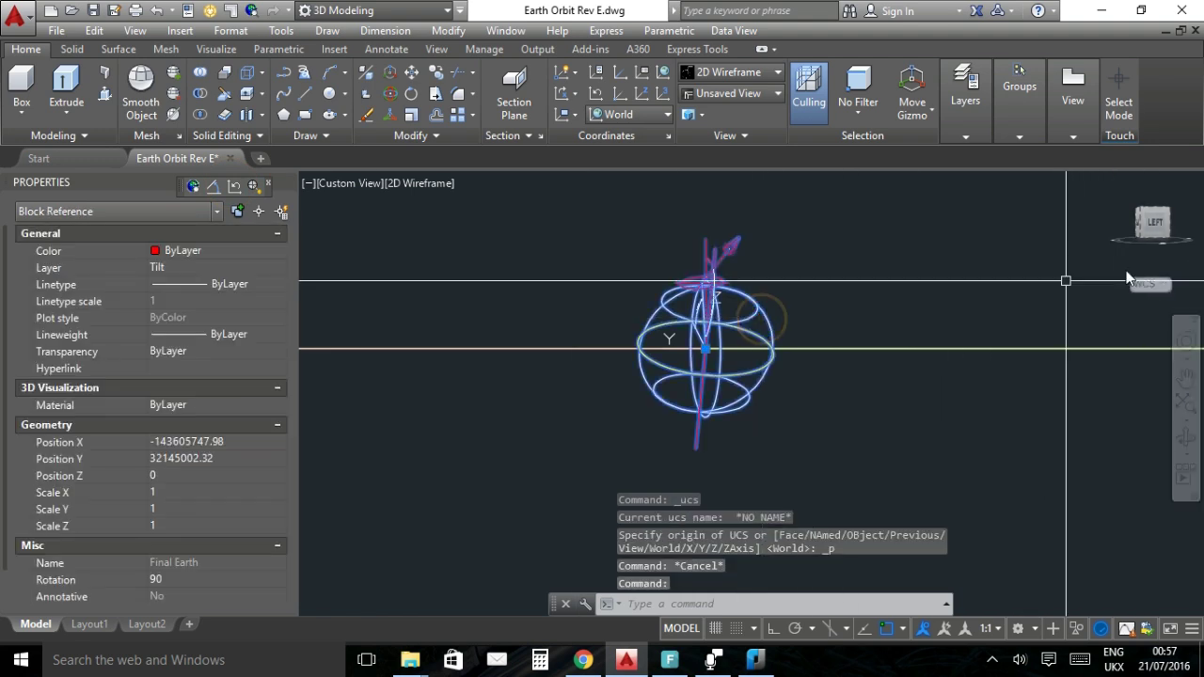
left_click(1157, 217)
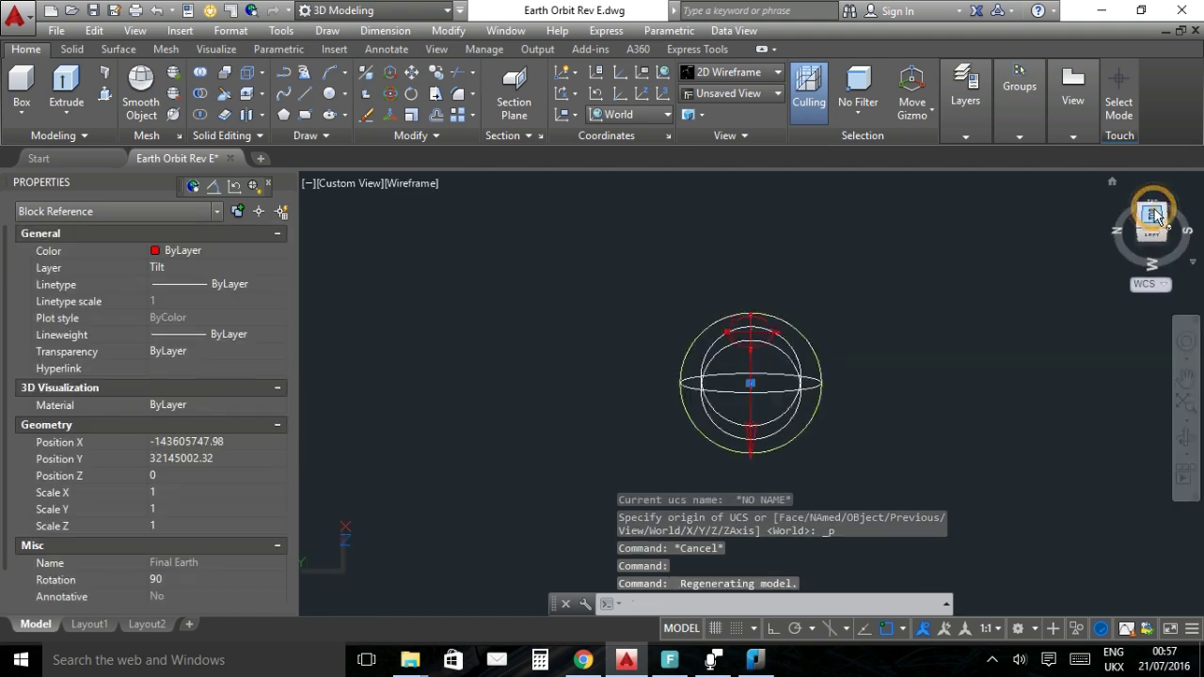
left_click(1158, 227)
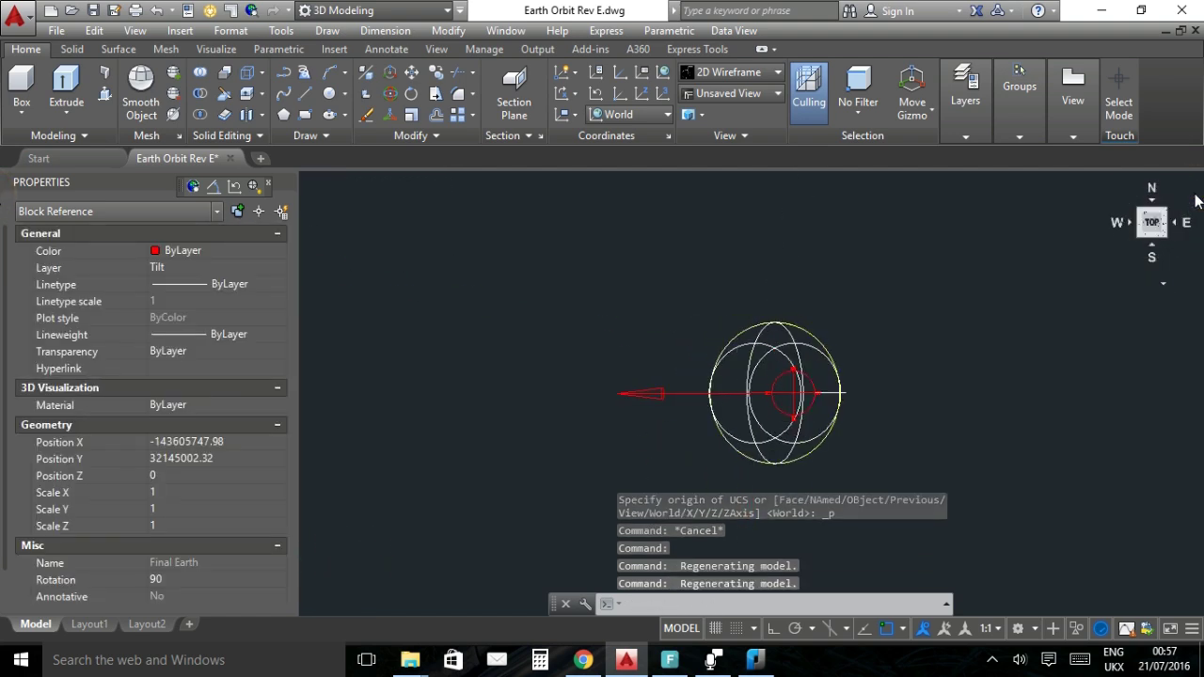
Rotate the Earth block about its centre with the Reference option, aligning the endpoint of its axis with the Sun–Earth line.
key("Escape")
scroll(818, 414, "up", 4)
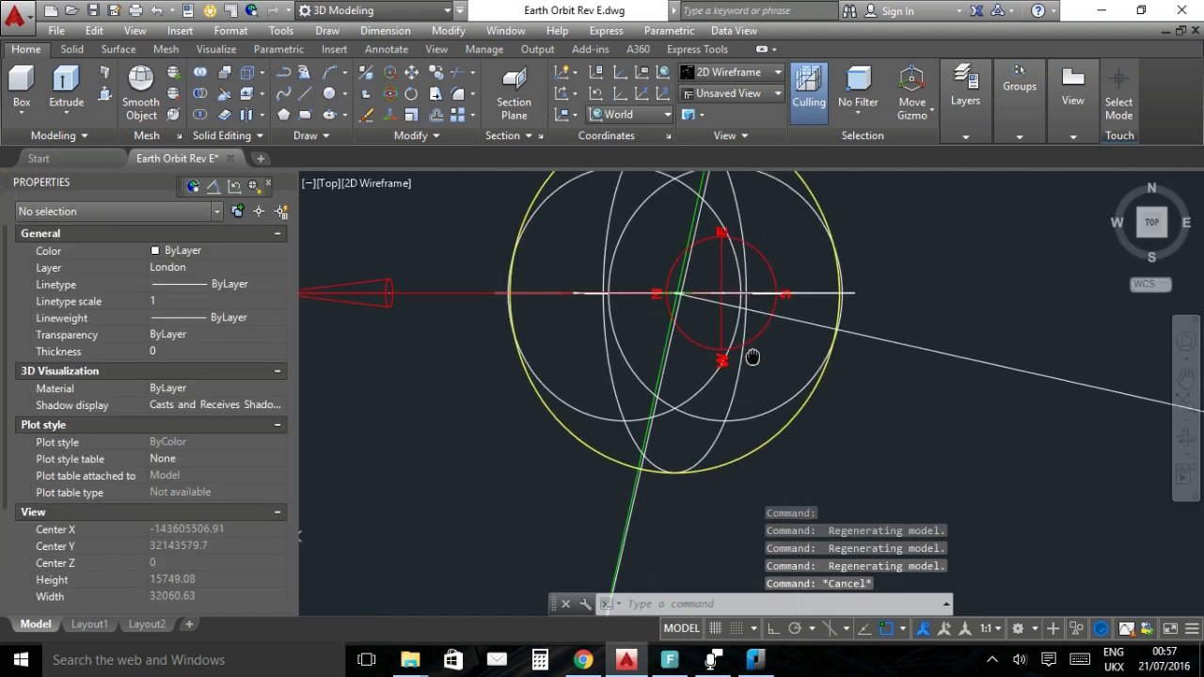
scroll(733, 356, "down", 2)
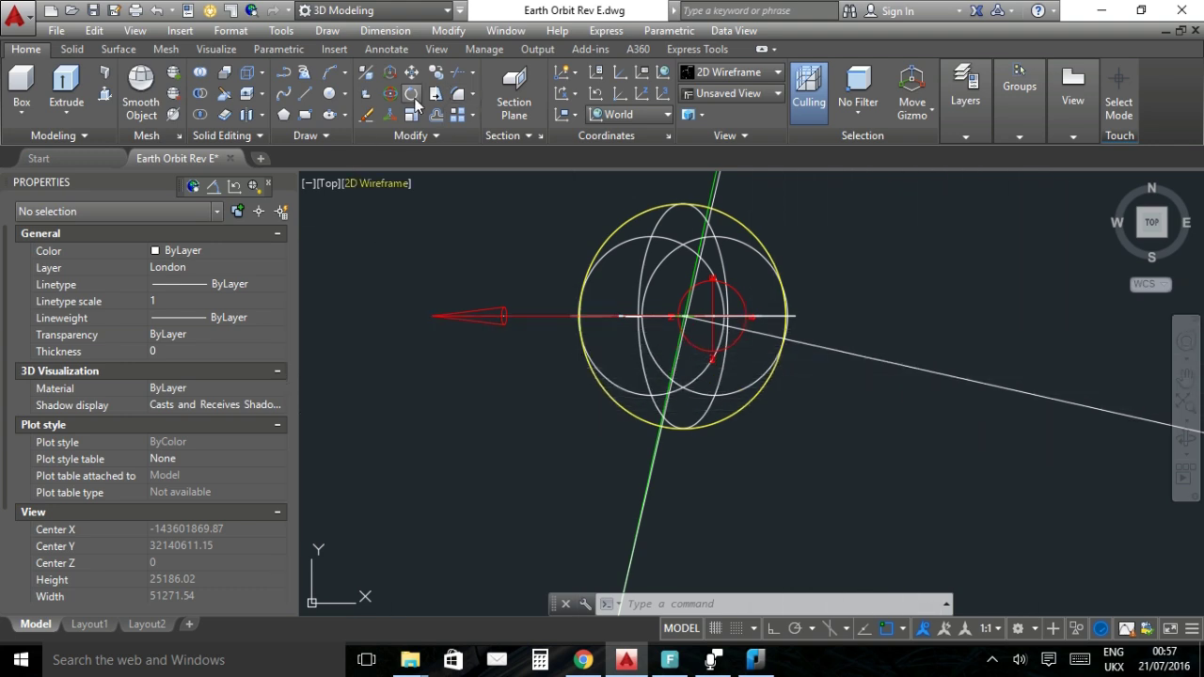
left_click(725, 386)
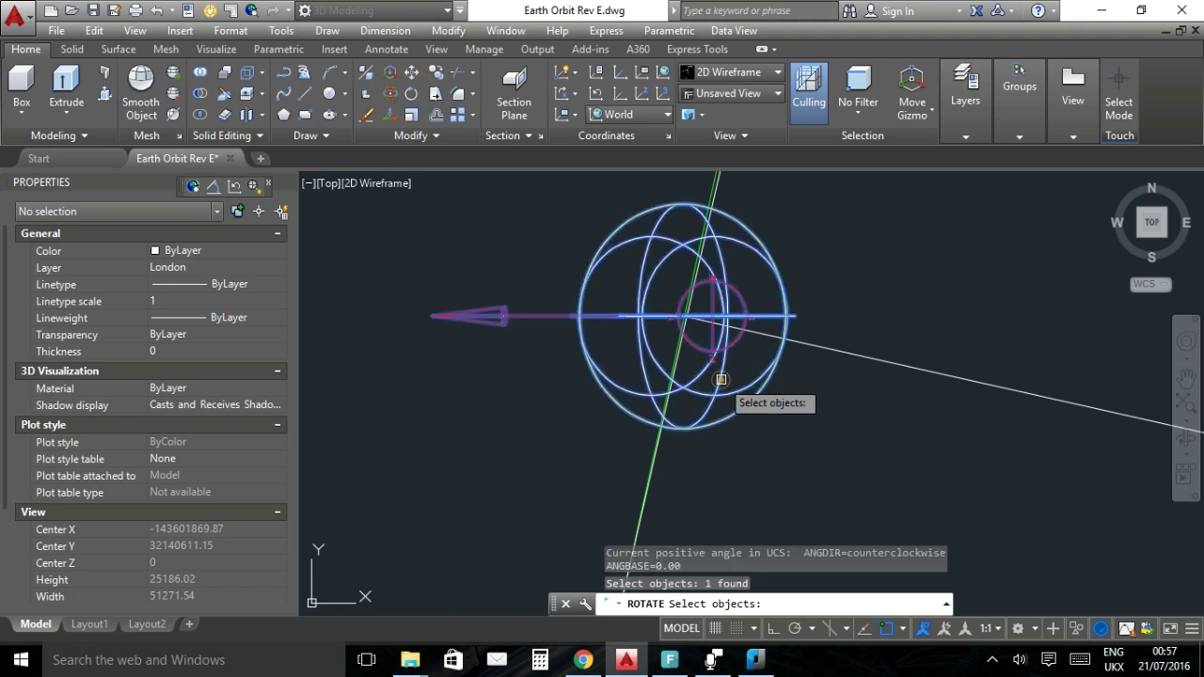
key("Return")
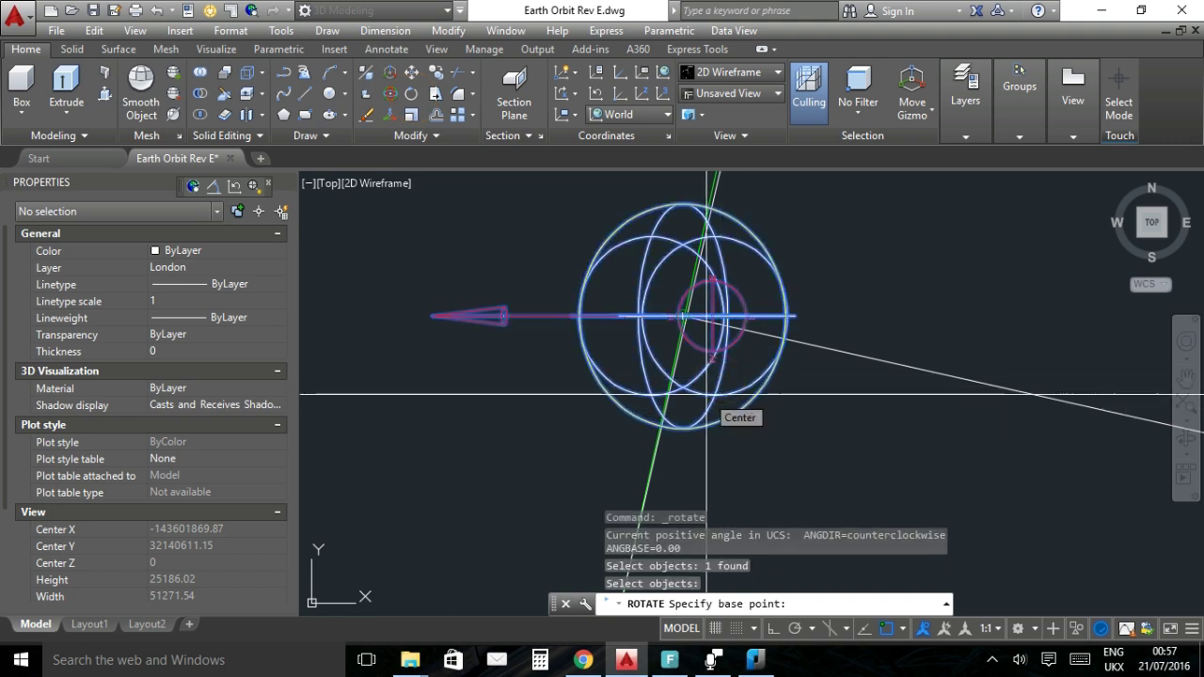
left_click(706, 395)
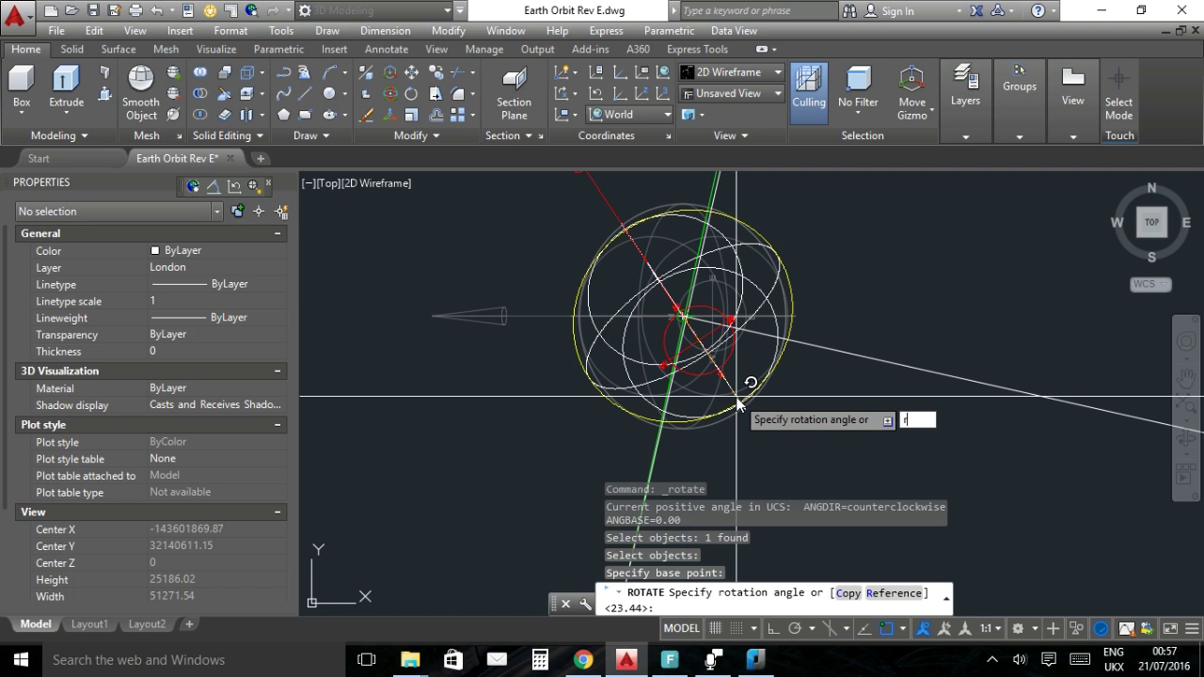
key("Return")
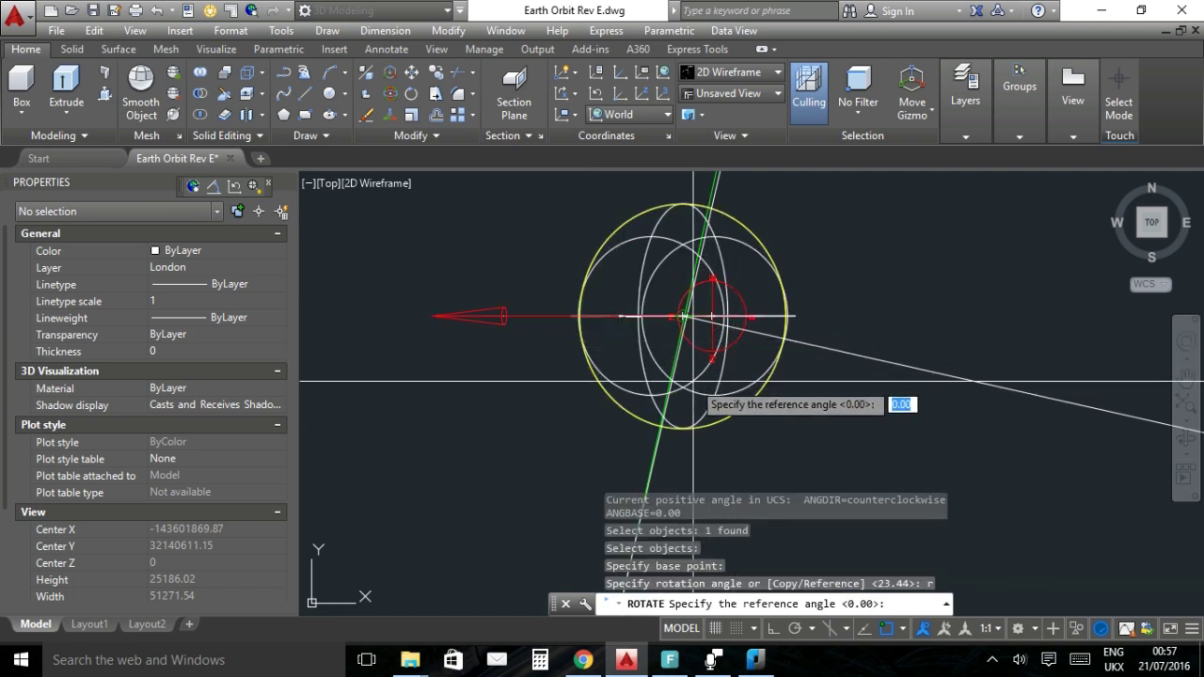
left_click(693, 385)
type("end")
key("Return")
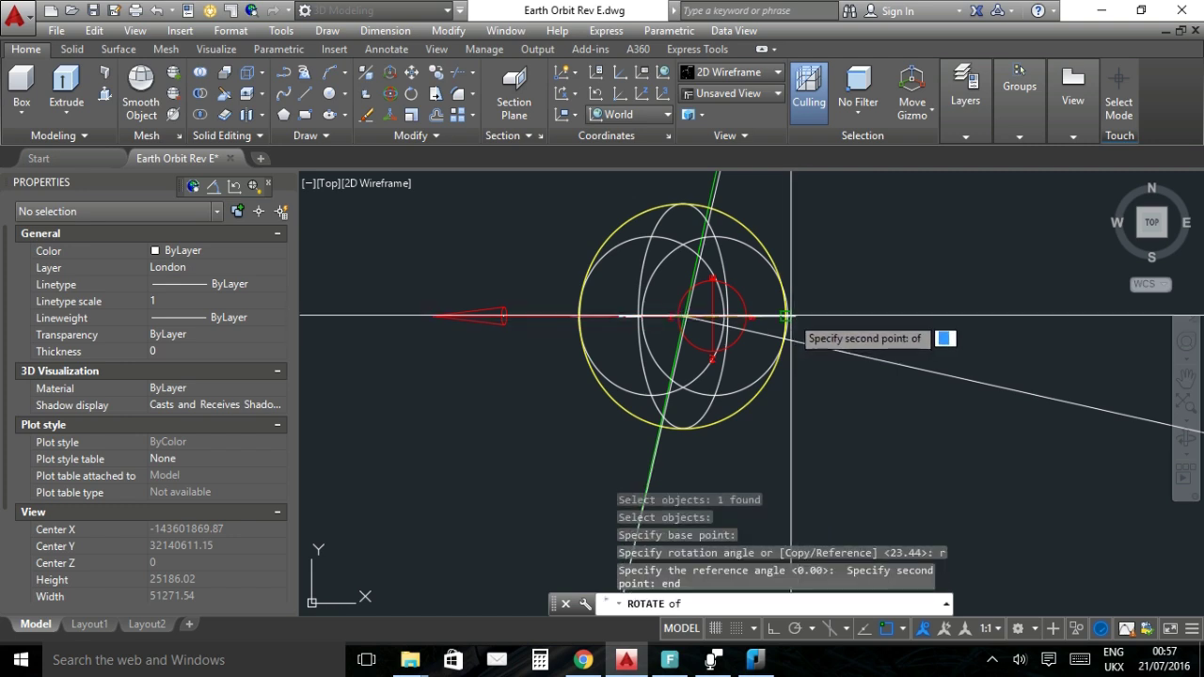
left_click(786, 316)
type("nea")
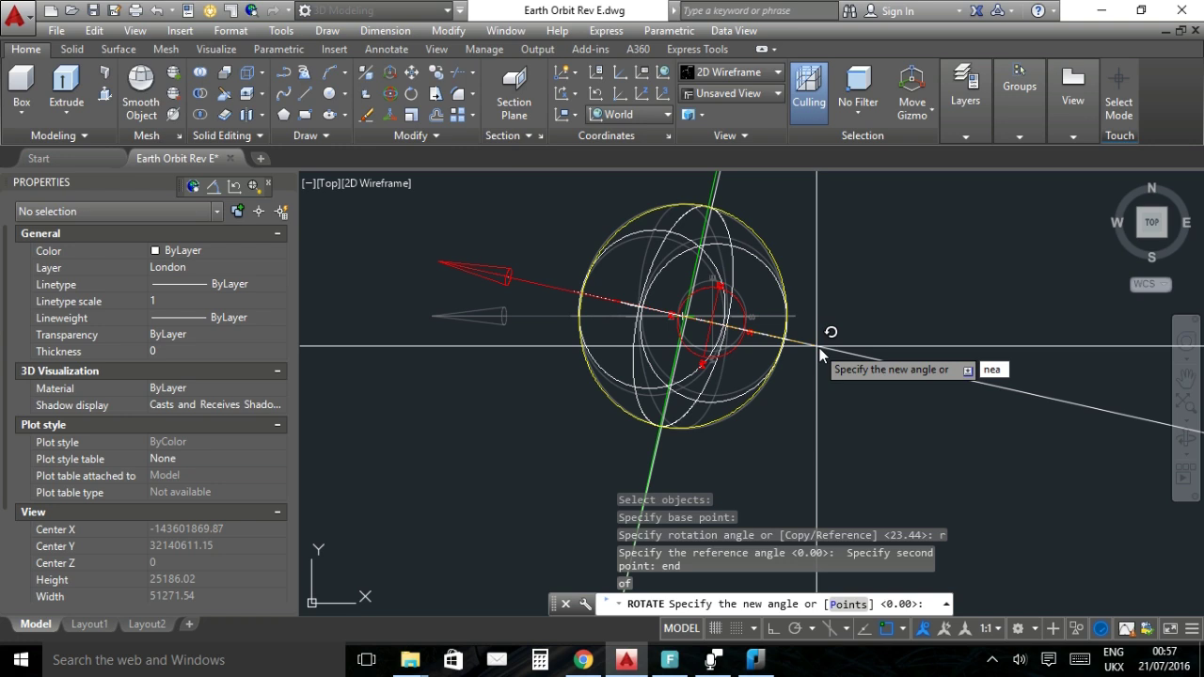
key("Return")
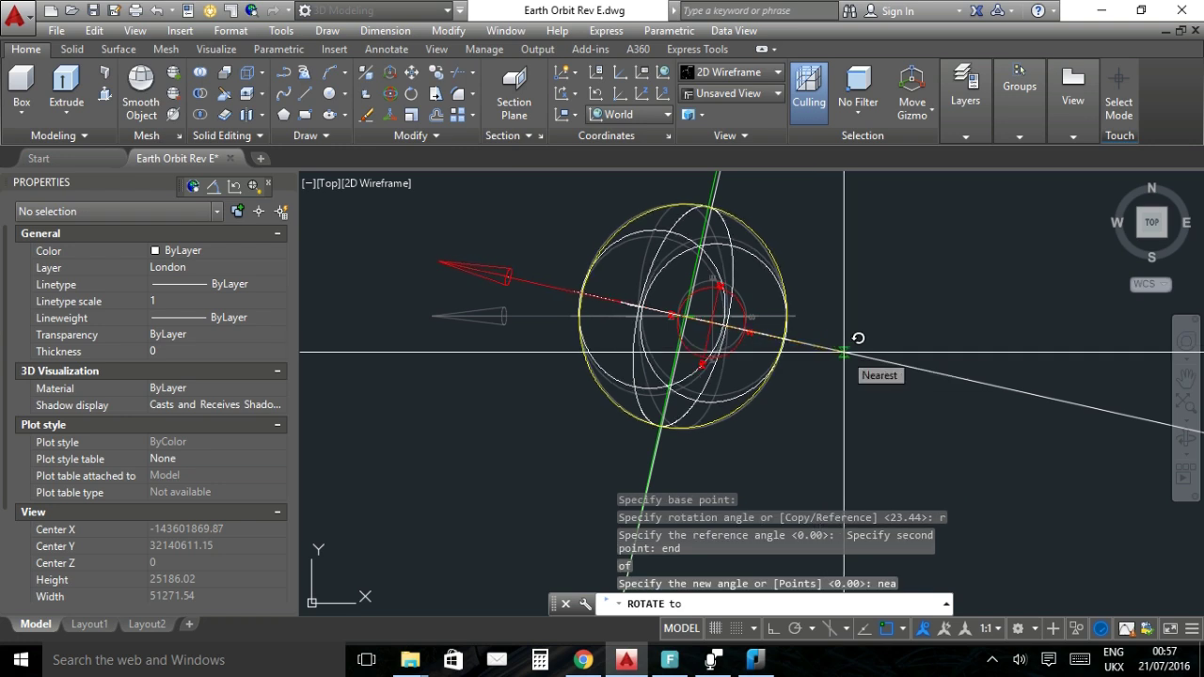
left_click(843, 352)
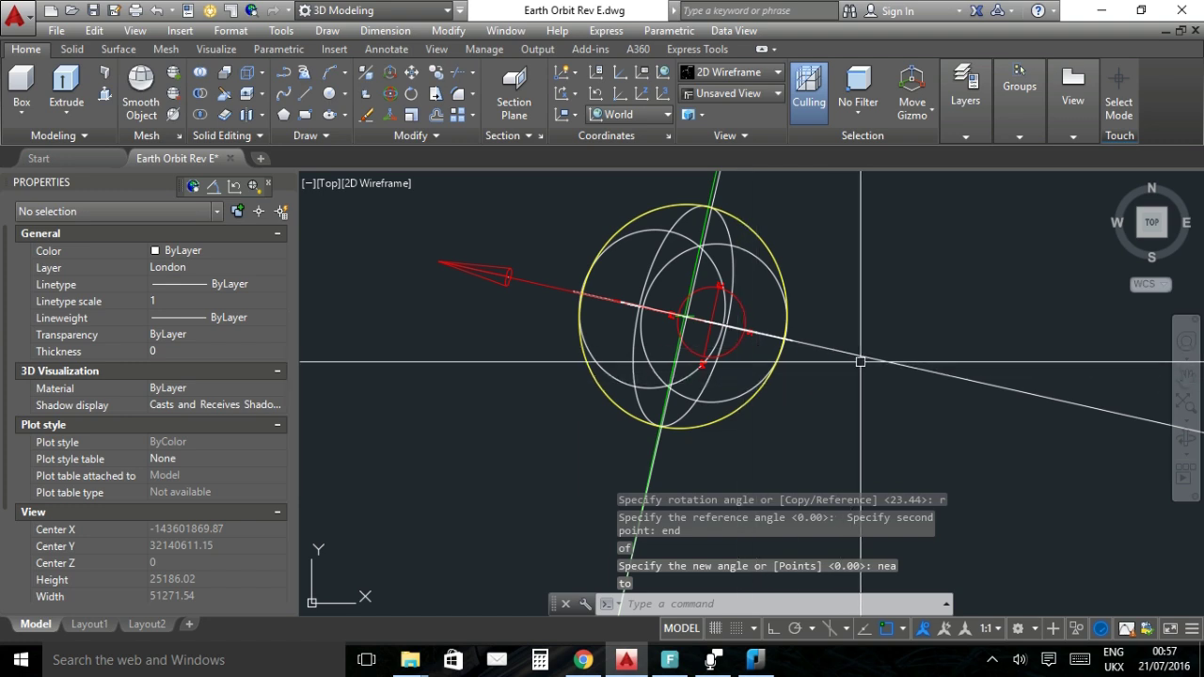
Set the UCS to the Sun–Earth line using the Object option.
type("ucs")
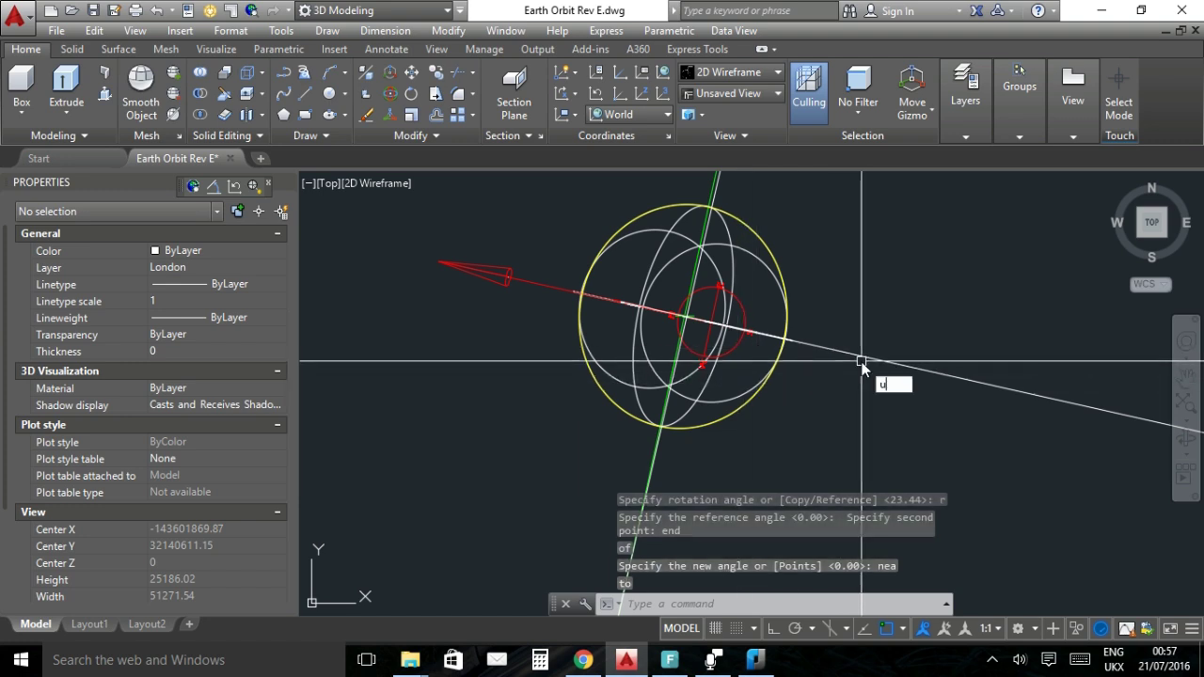
key("Return")
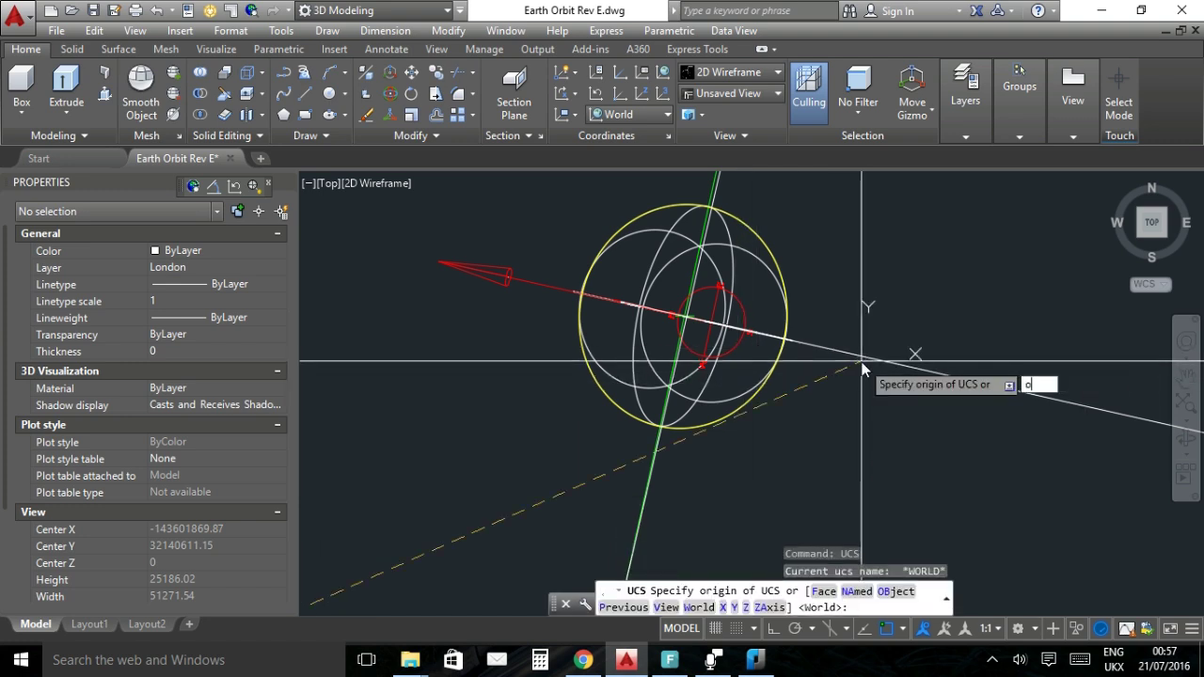
type("ob")
key("Return")
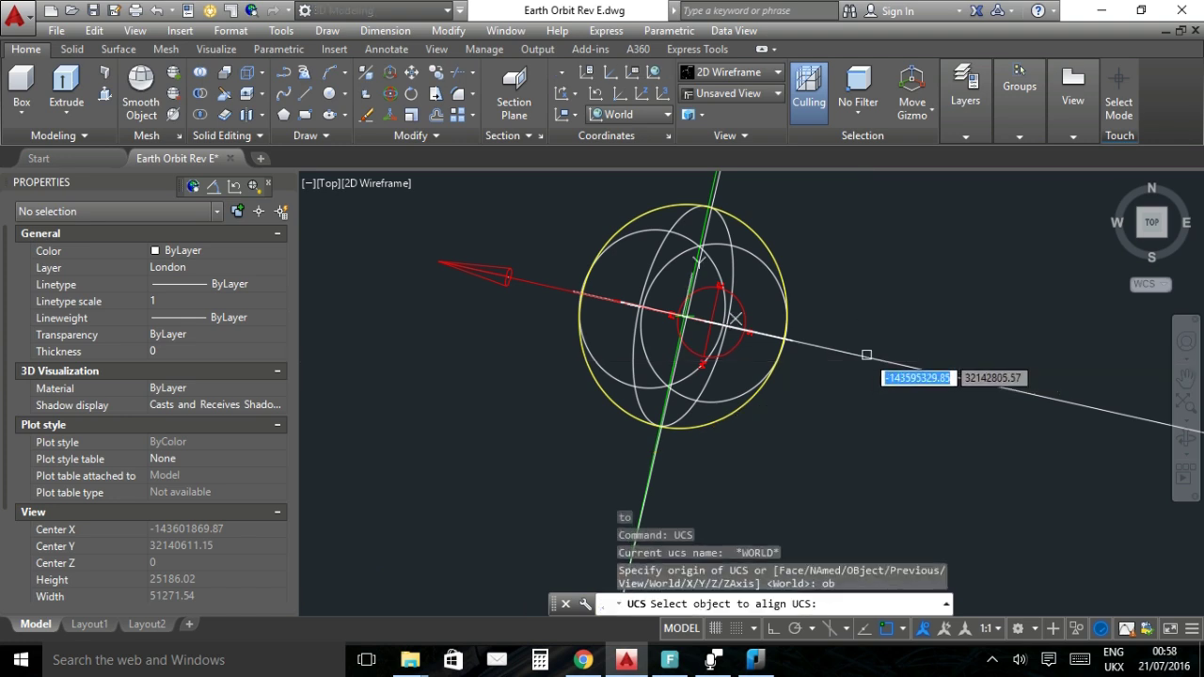
left_click(866, 355)
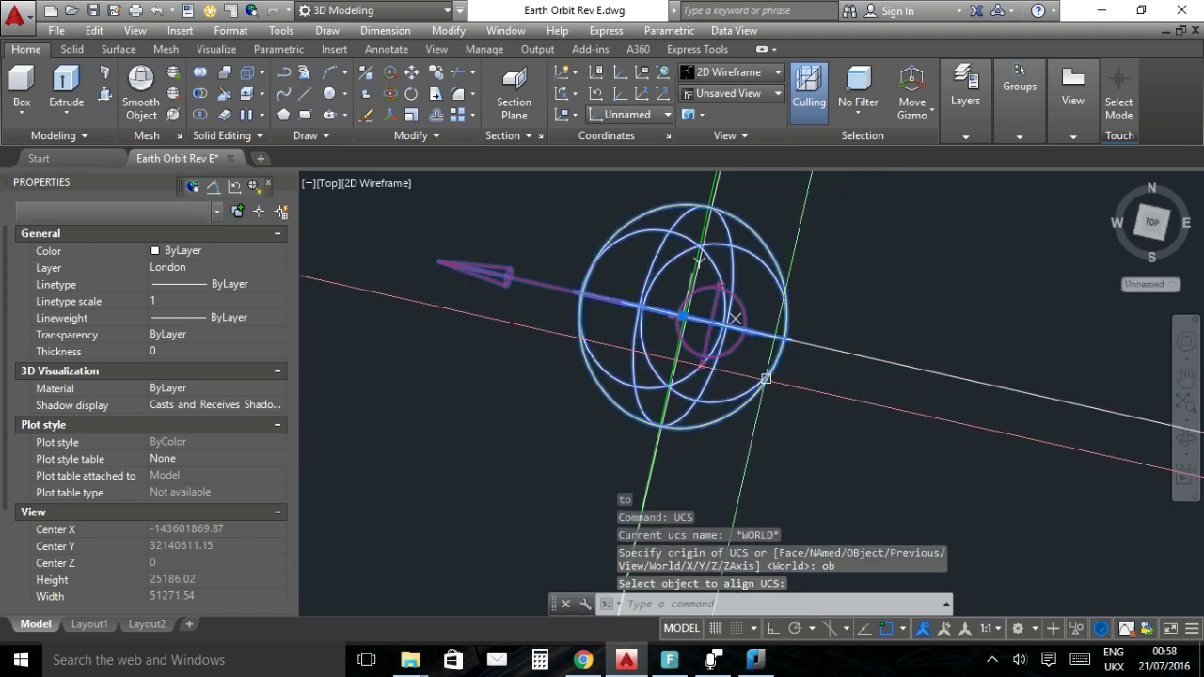
Examine the rotated Earth's tilt and its alignment with the Sun, looking along the Sun–Earth line from the left side.
left_click(1128, 217)
key("Escape")
scroll(778, 398, "up", 4)
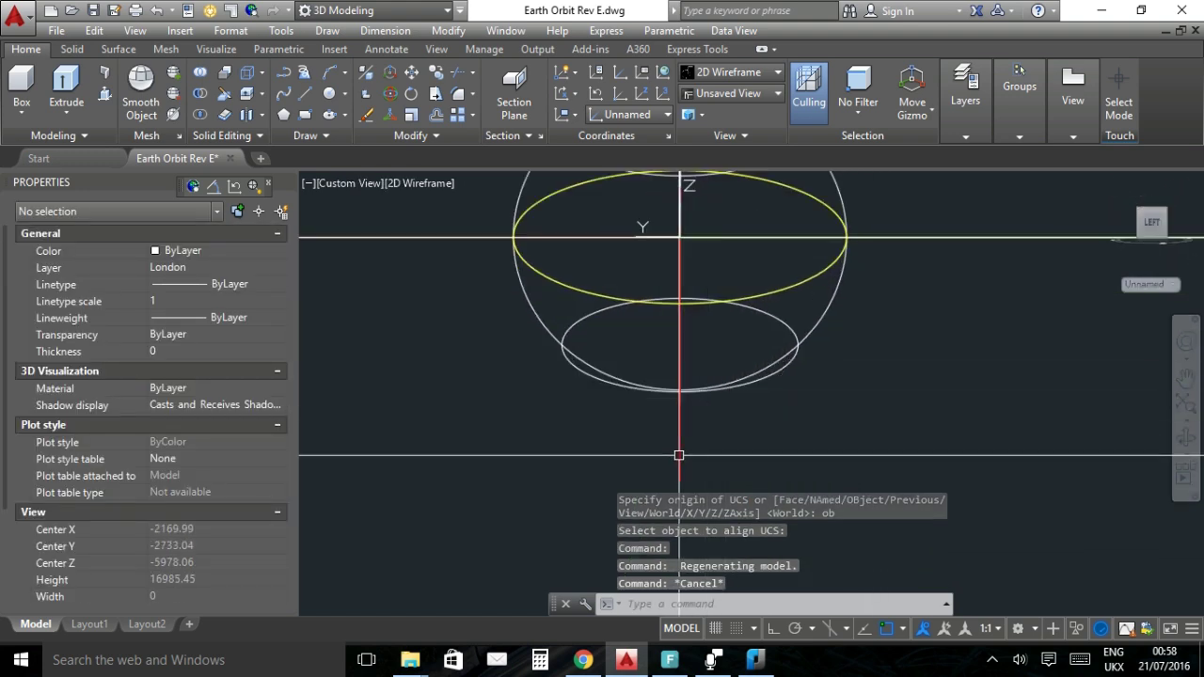
scroll(680, 456, "down", 4)
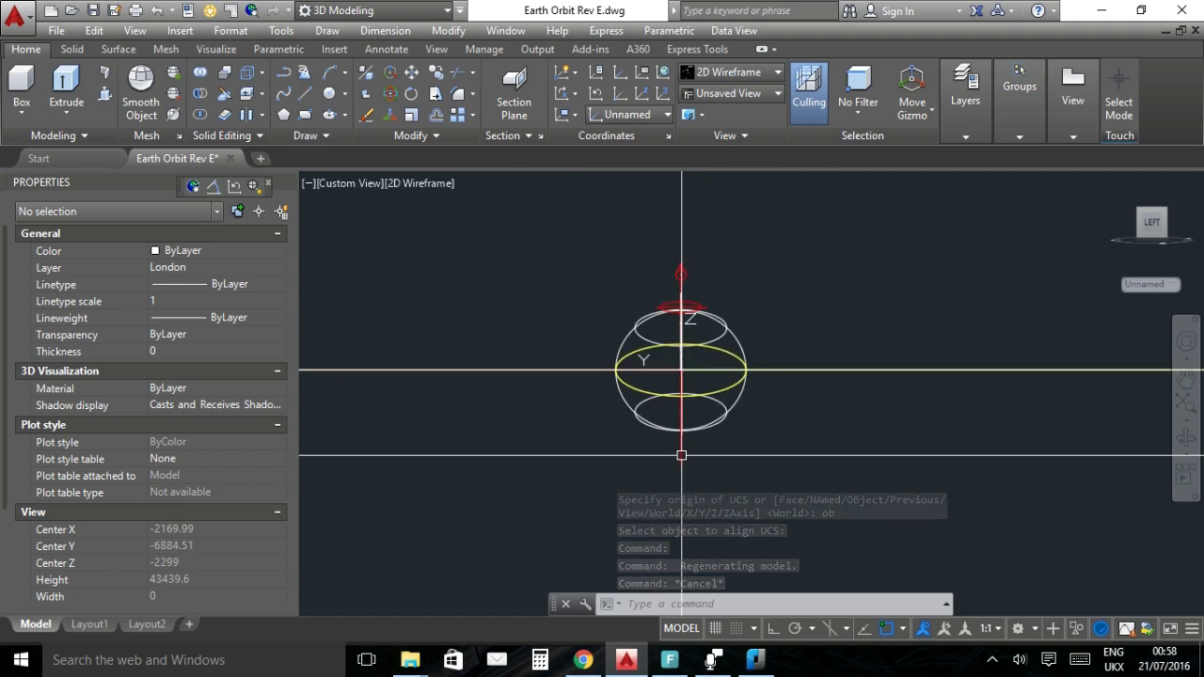
mouse_move(679, 455)
scroll(679, 454, "down", 2)
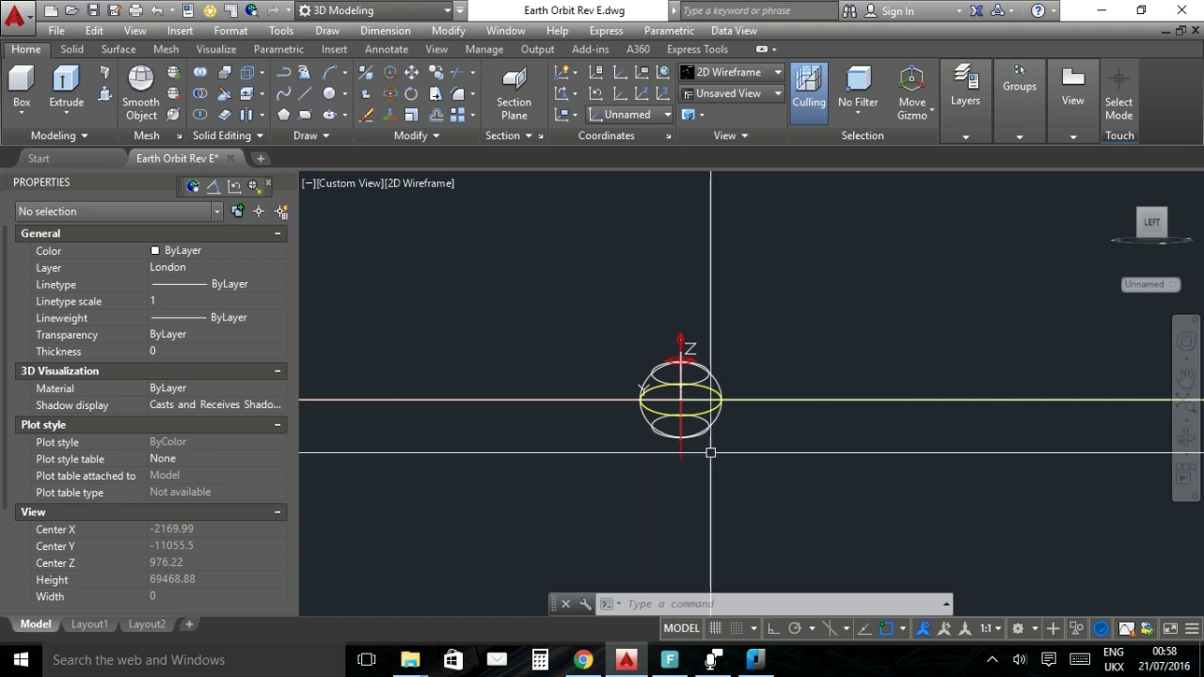
scroll(701, 440, "down", 4)
scroll(695, 444, "down", 5)
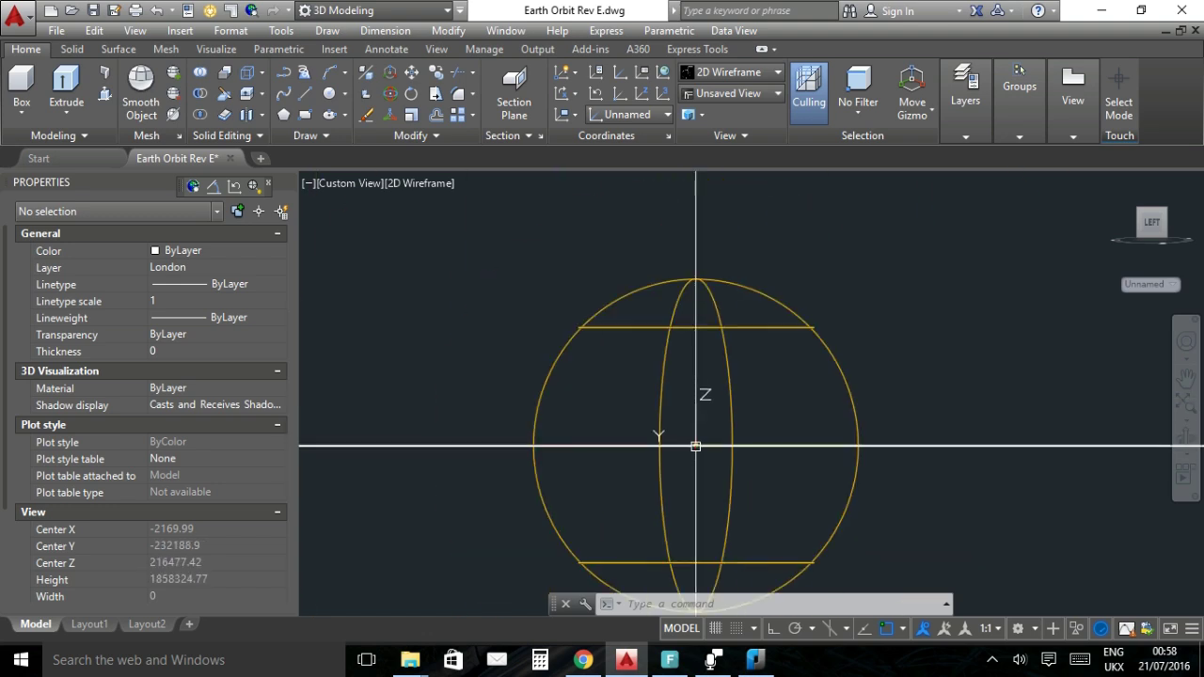
scroll(671, 383, "up", 2)
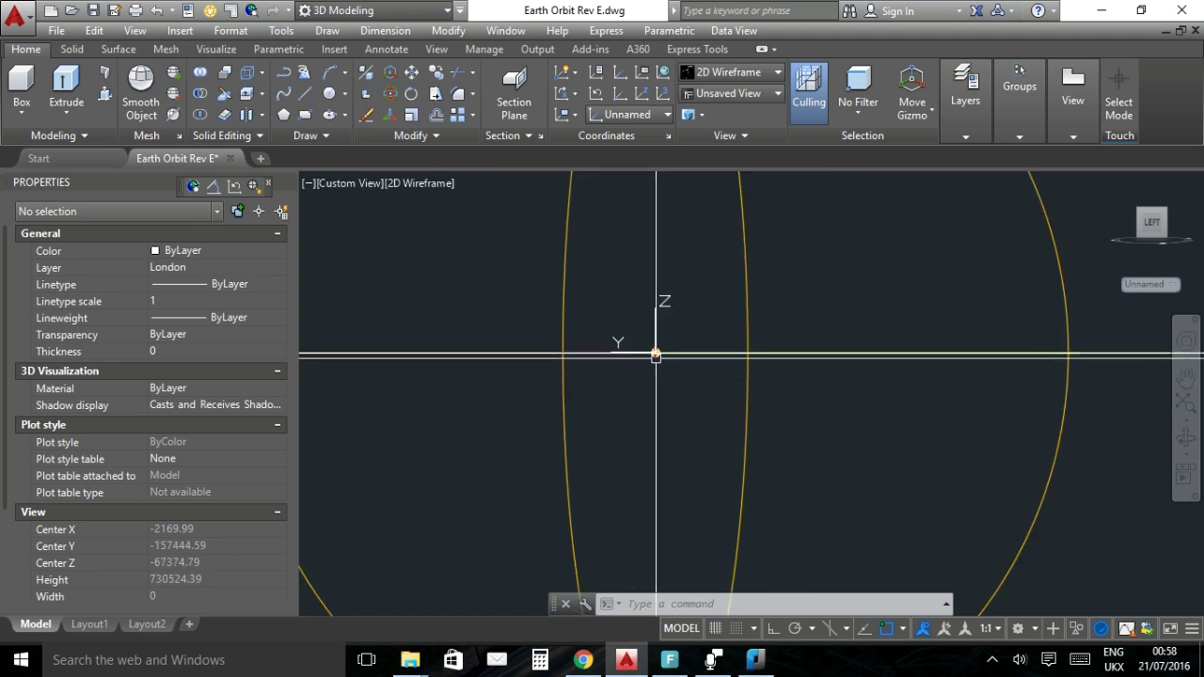
scroll(657, 355, "up", 5)
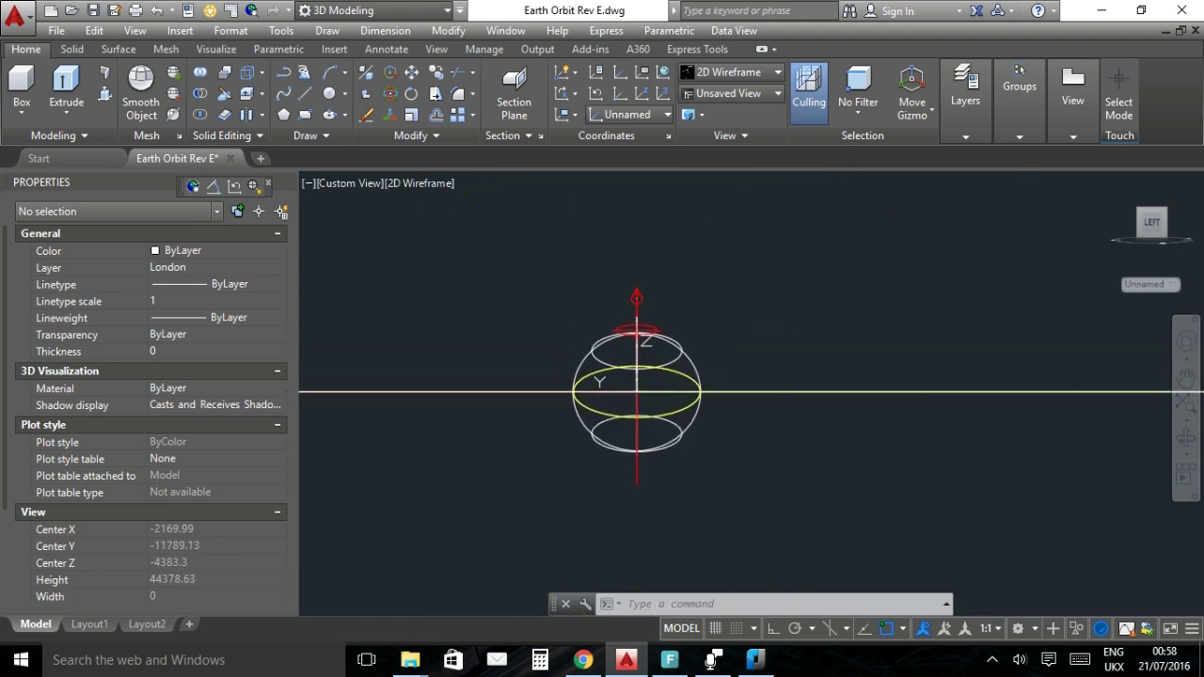
scroll(653, 389, "down", 2)
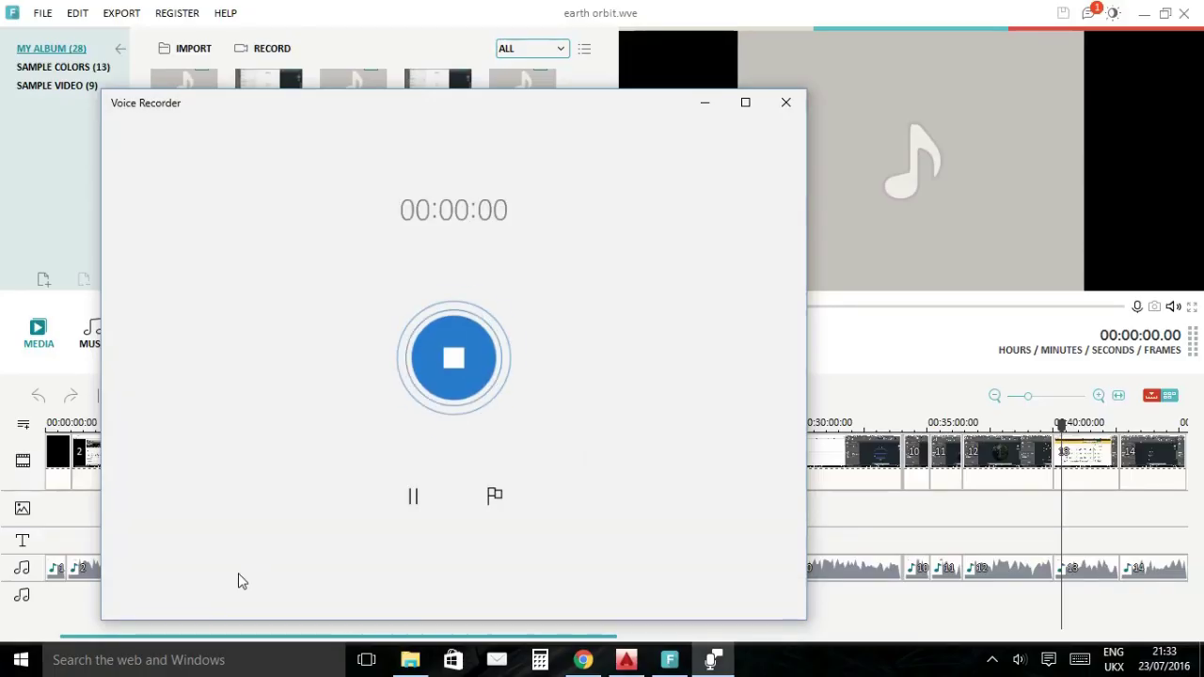
Switch to Chrome, generate the HORIZONS ephemeris of the Sun for 2015-12-22 and find the 04:48 row.
left_click(580, 661)
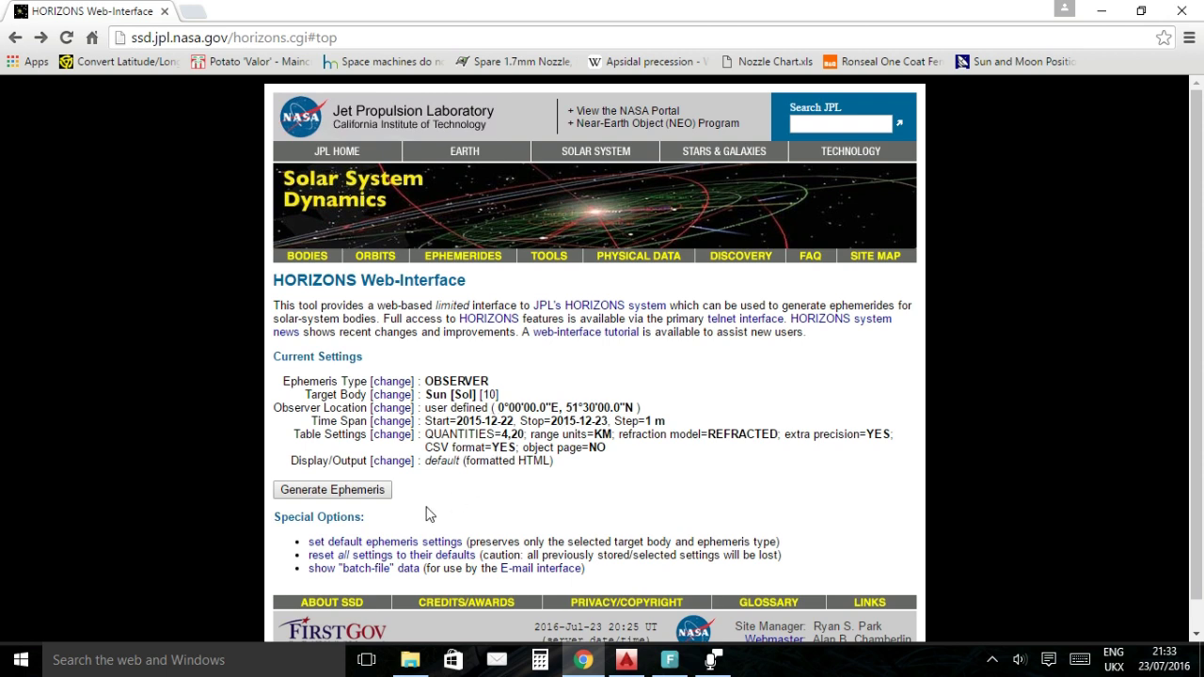
left_click(353, 491)
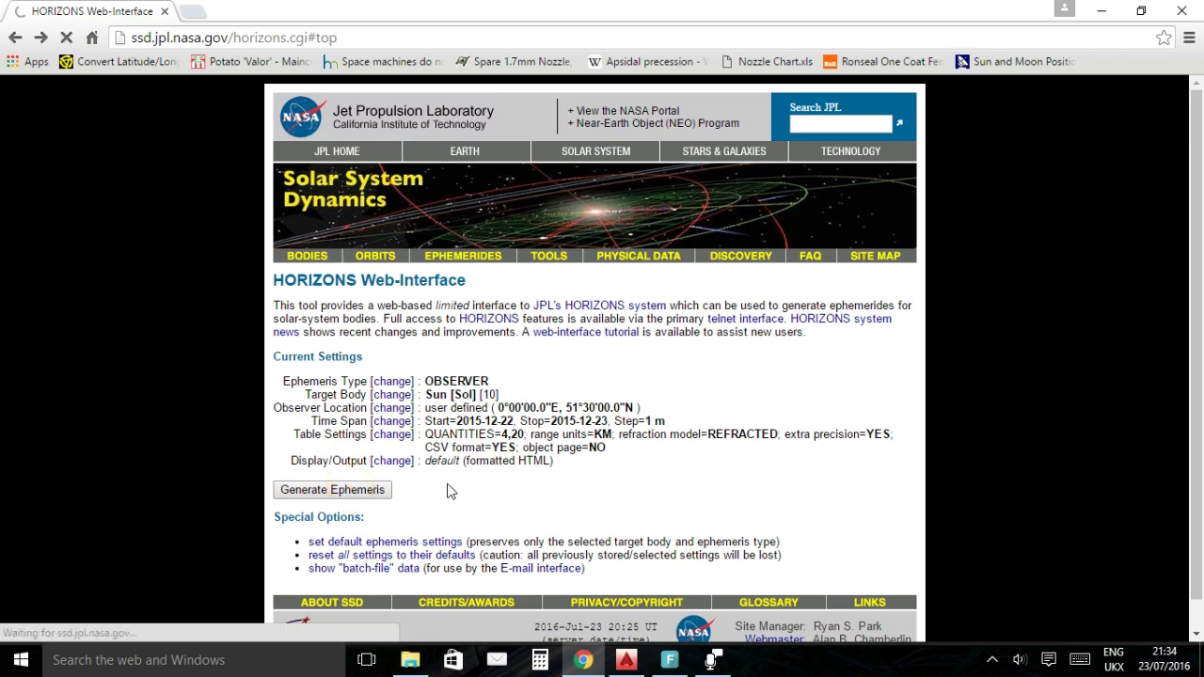
scroll(453, 489, "down", 16)
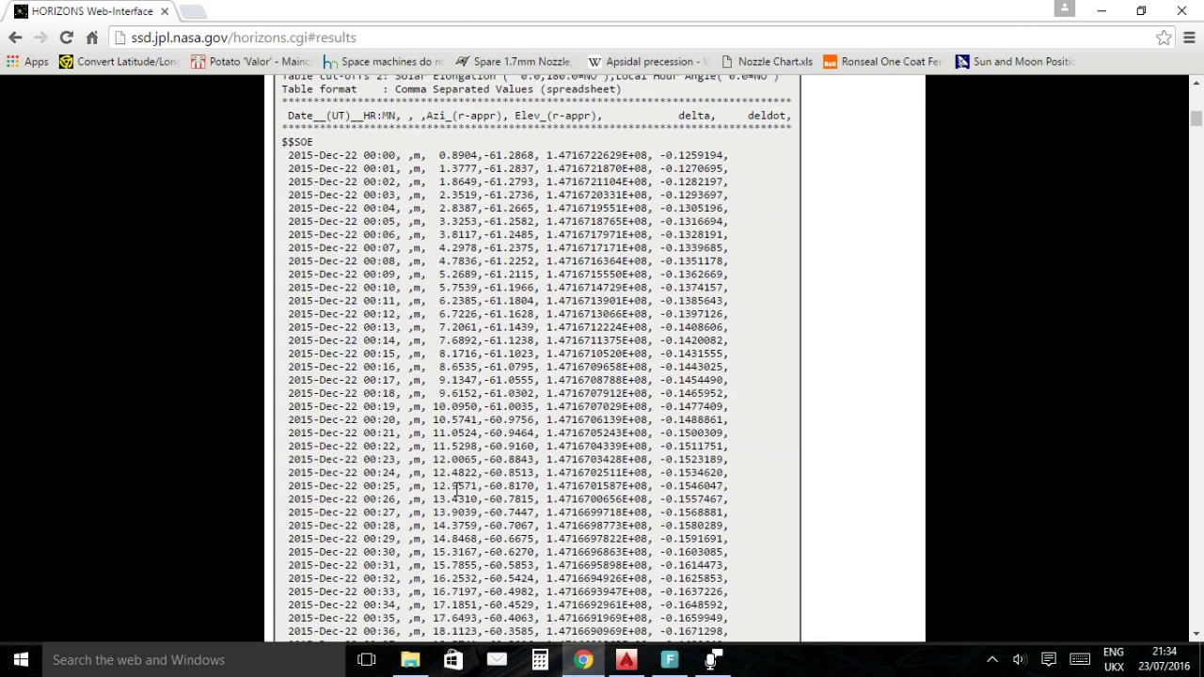
scroll(456, 490, "down", 20)
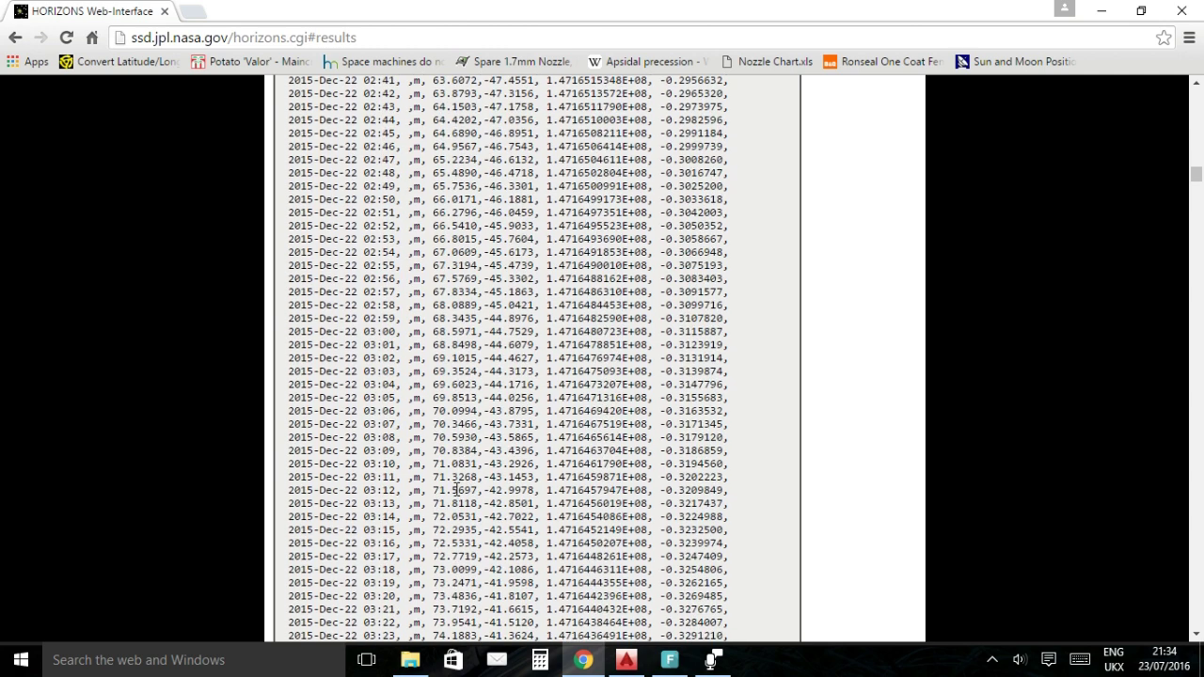
scroll(456, 489, "down", 2)
scroll(431, 391, "up", 1)
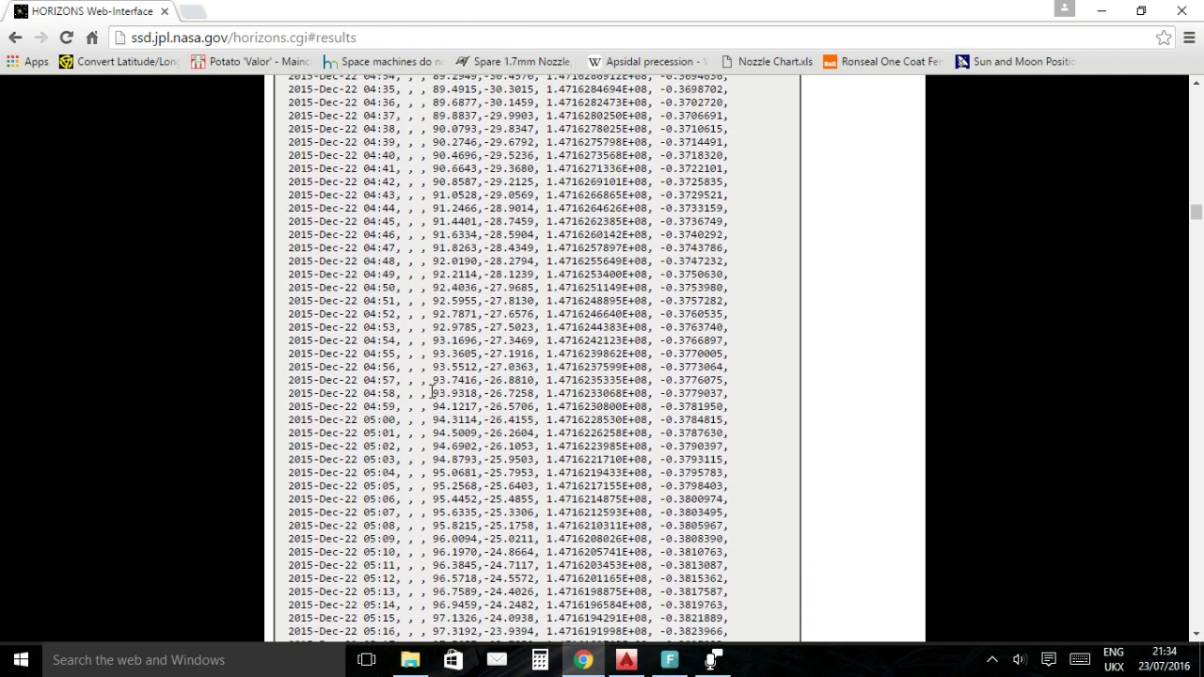
Read the Sun's elevation and azimuth in the 2015-Dec-22 04:48 row.
left_click_drag(433, 262, 535, 262)
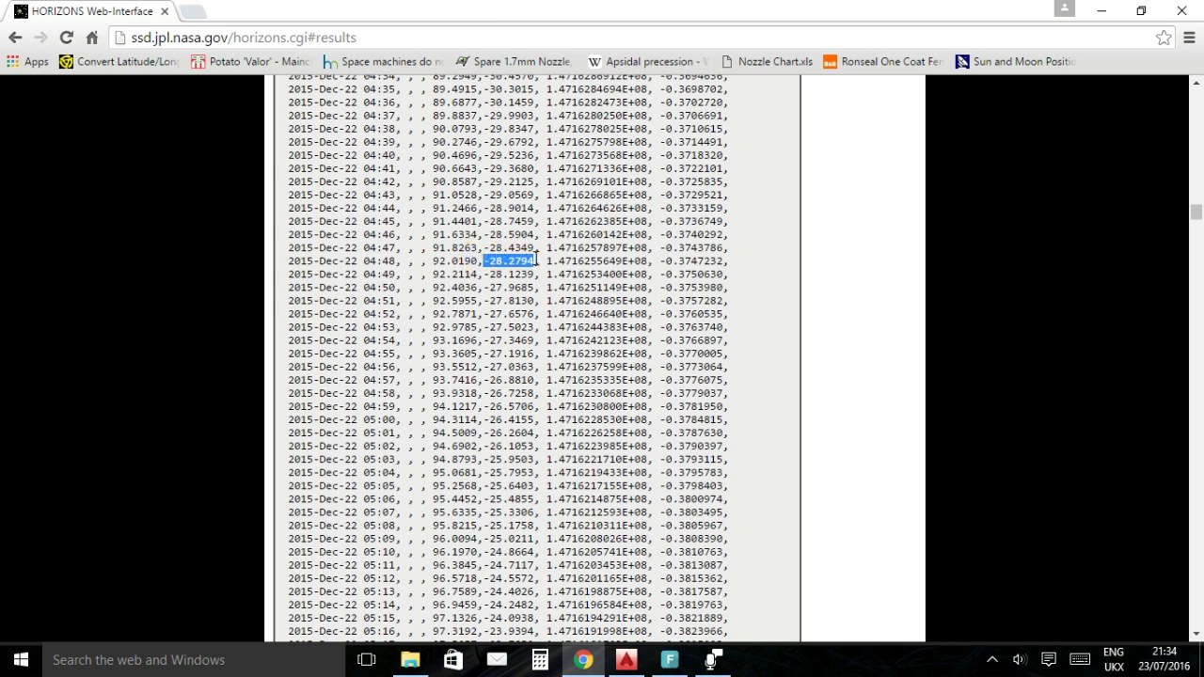
left_click(498, 267)
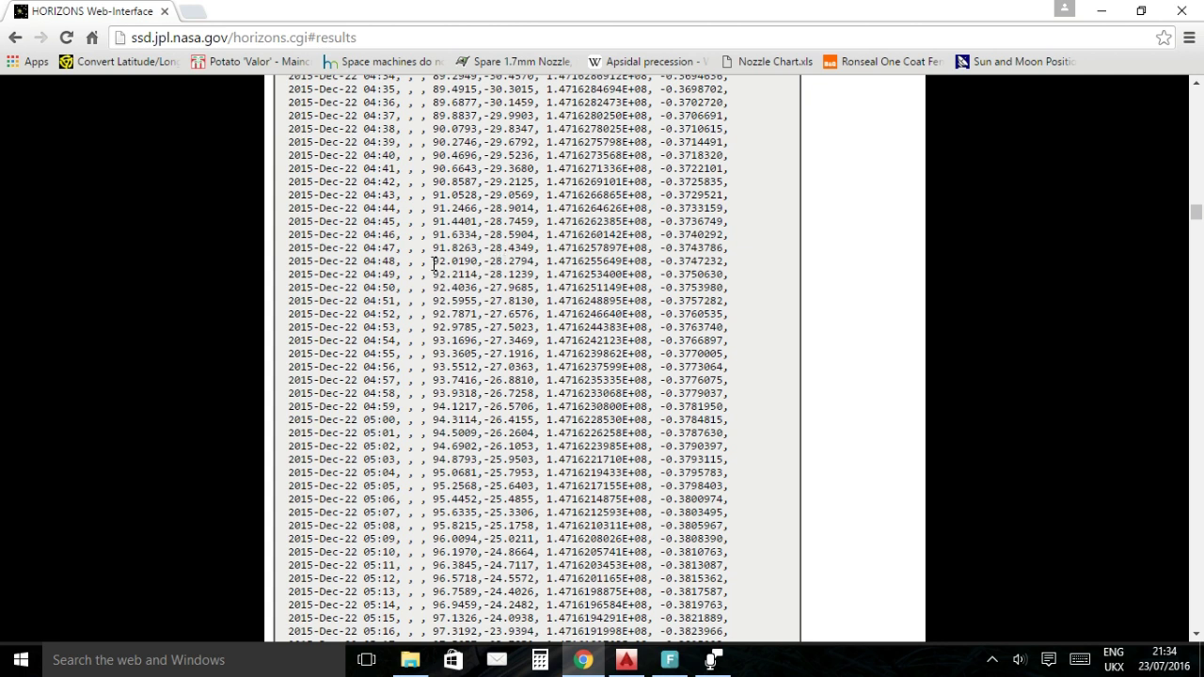
left_click_drag(431, 263, 475, 260)
Switch to AutoCAD and align the UCS Z axis with the Earth's tilted rotation axis, running from its south end to its north end.
left_click(625, 660)
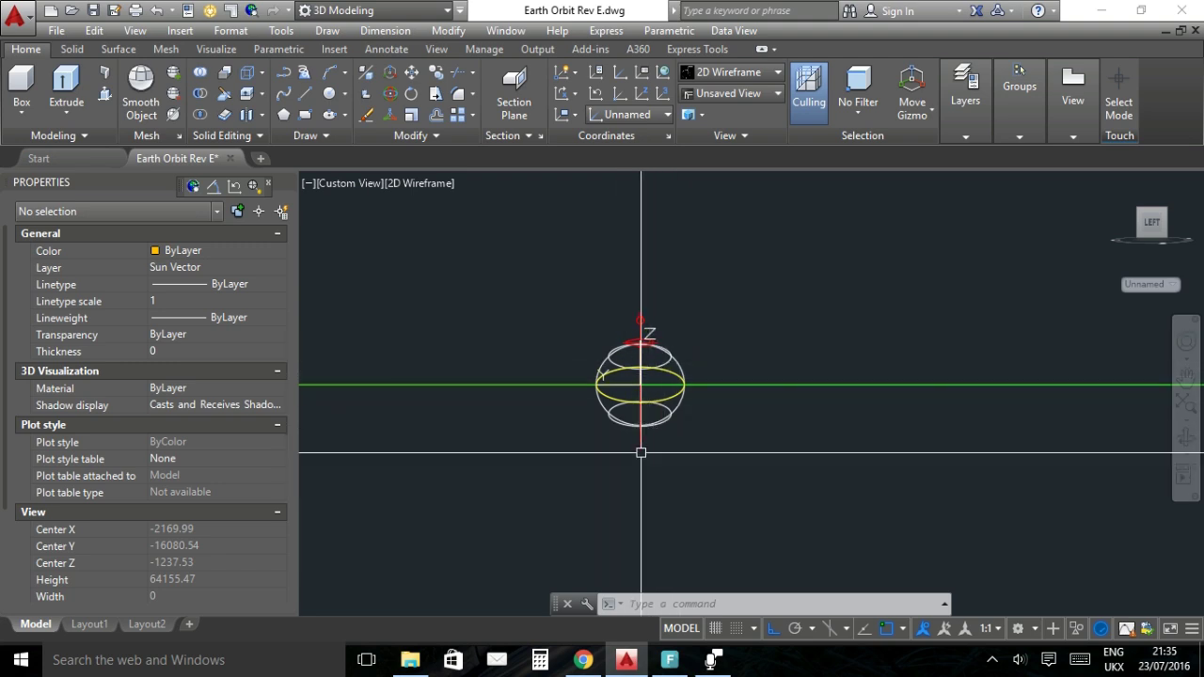
left_click_drag(645, 438, 589, 462)
key("Escape")
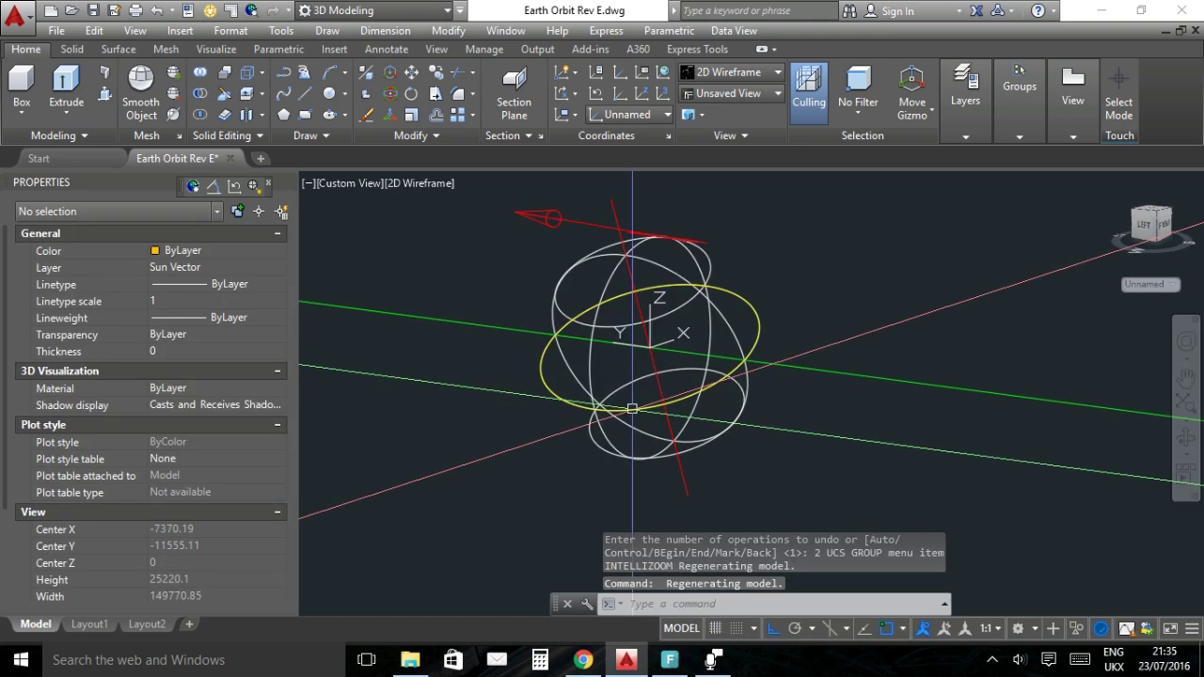
type("ucs")
key("Return")
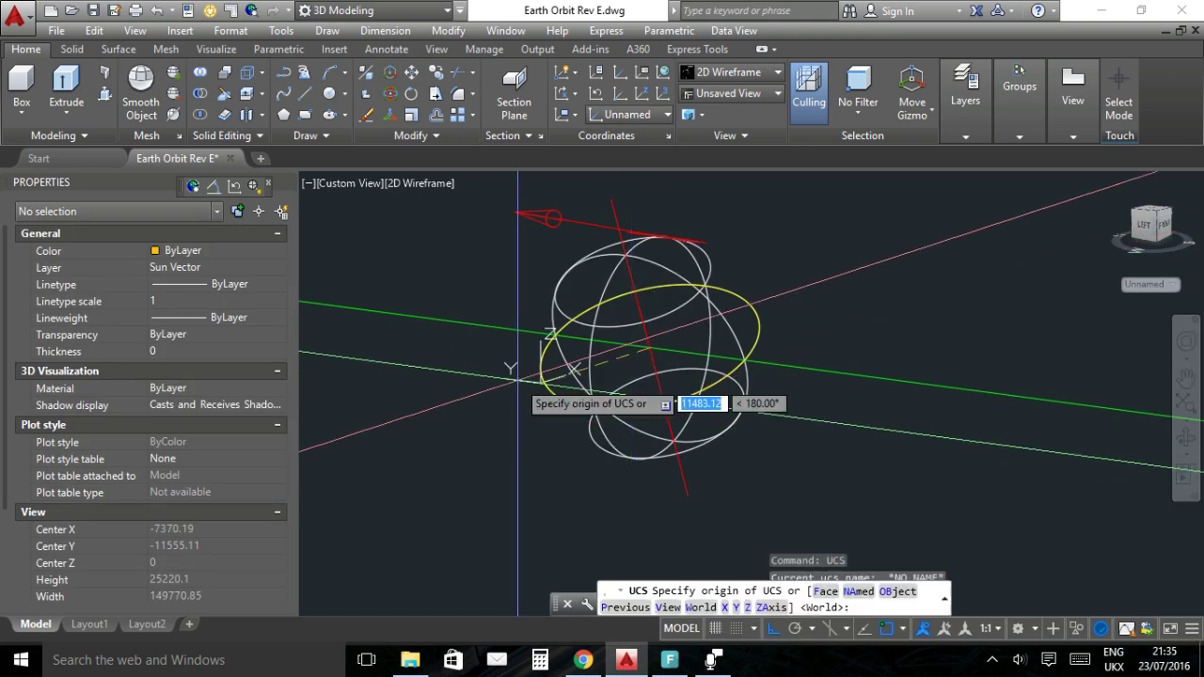
type("za")
key("Return")
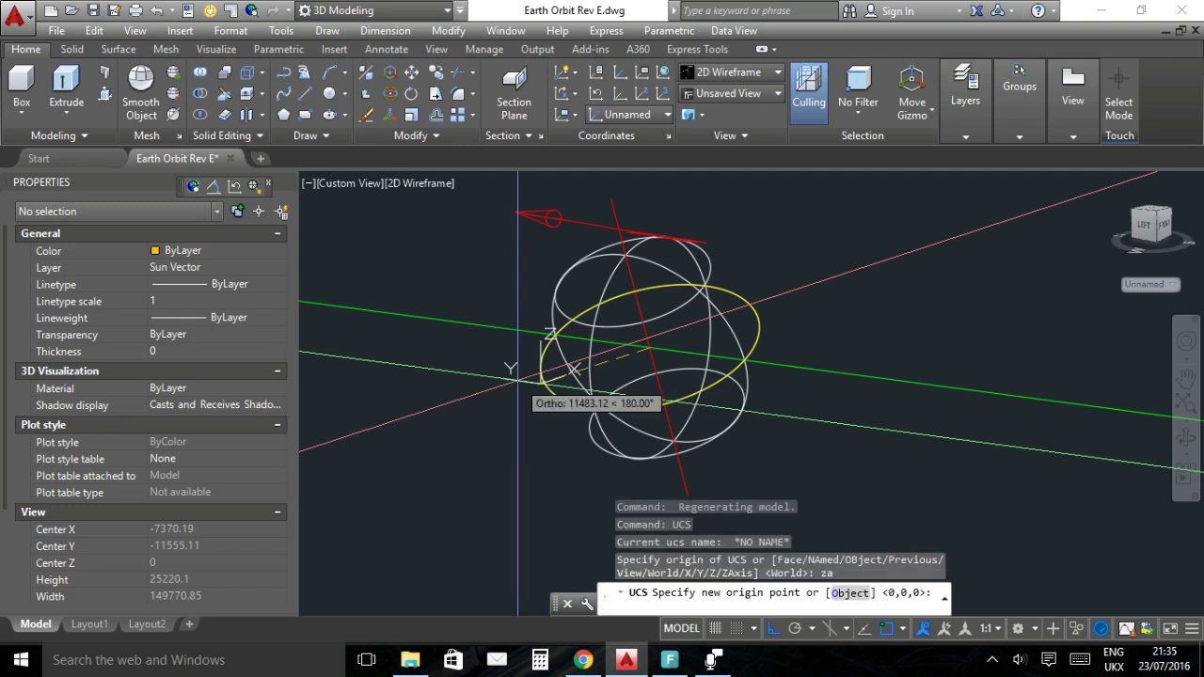
left_click_drag(516, 381, 628, 443)
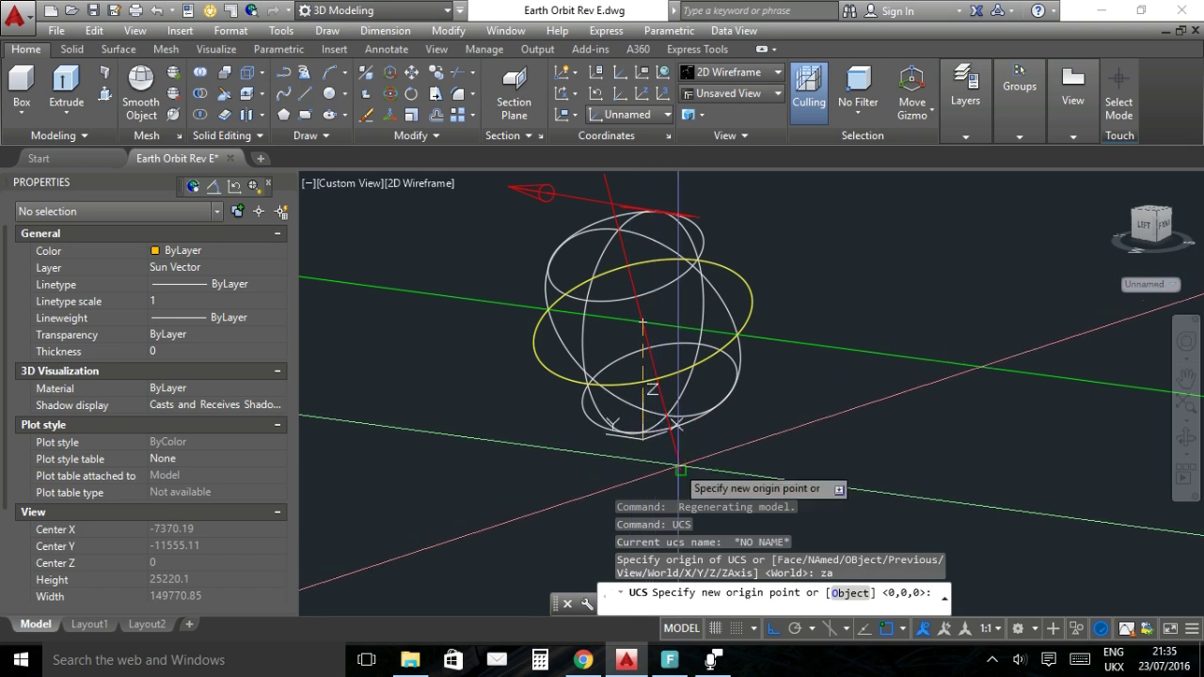
left_click(679, 469)
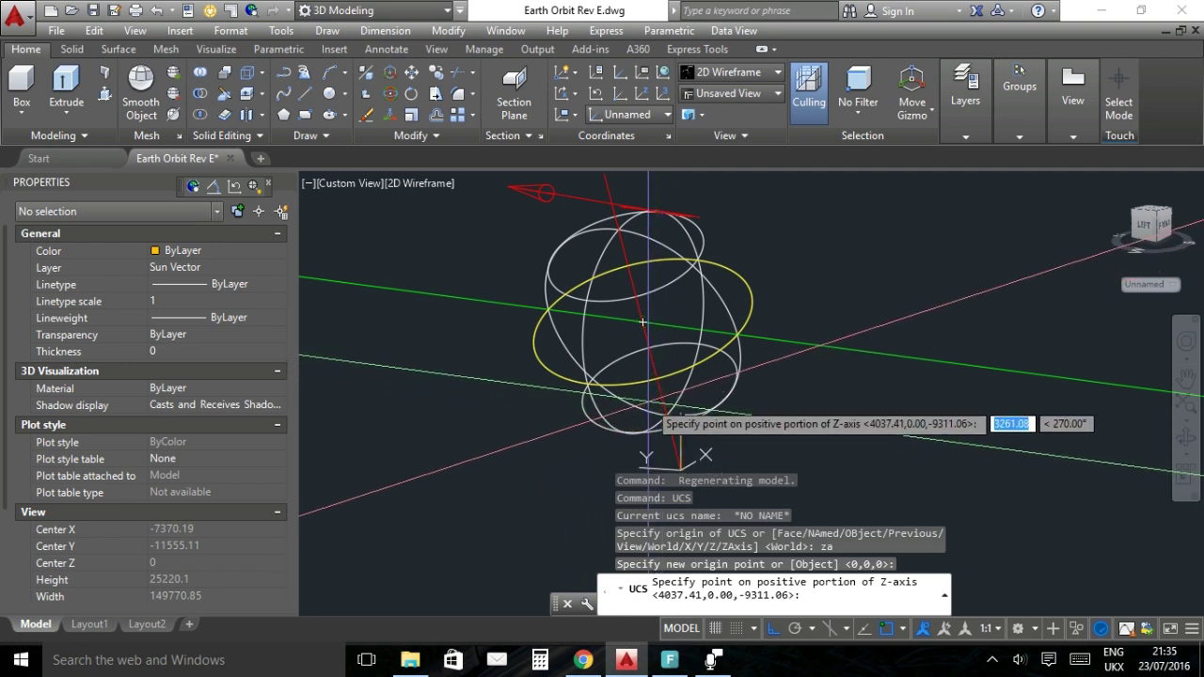
left_click_drag(640, 324, 632, 373)
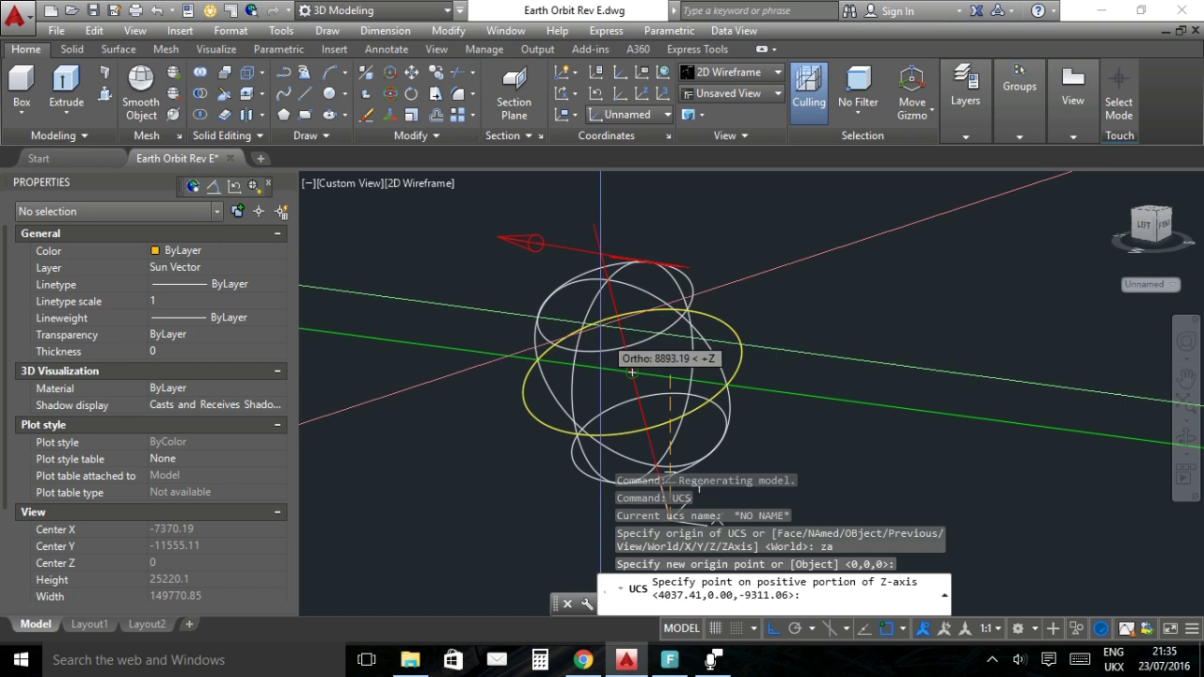
left_click(593, 226)
mouse_move(713, 352)
left_mouse_down()
mouse_move(712, 309)
mouse_move(720, 344)
mouse_move(728, 326)
mouse_move(645, 363)
mouse_move(645, 376)
mouse_move(668, 376)
mouse_move(701, 338)
left_mouse_up()
mouse_move(674, 335)
left_mouse_down()
mouse_move(664, 317)
mouse_move(693, 315)
mouse_move(681, 356)
left_mouse_up()
key("Escape")
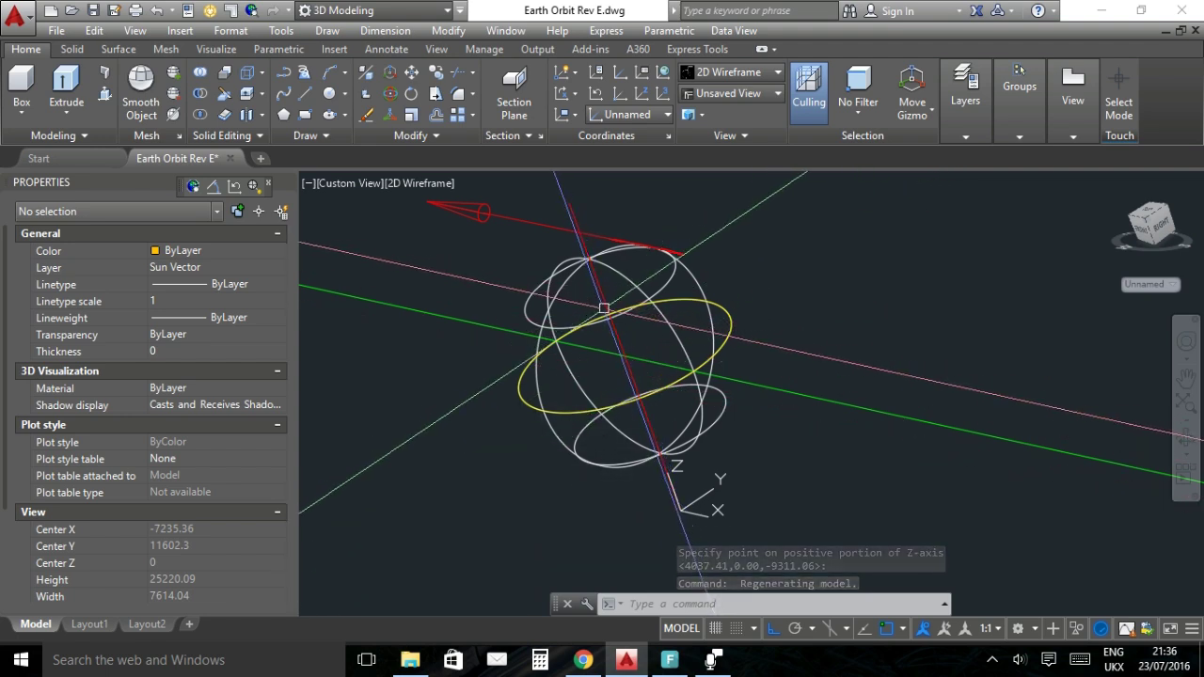
Turn Ortho off and rotate the Earth block by -107.5737° about the Earth's centre.
key("F8")
left_click(411, 95)
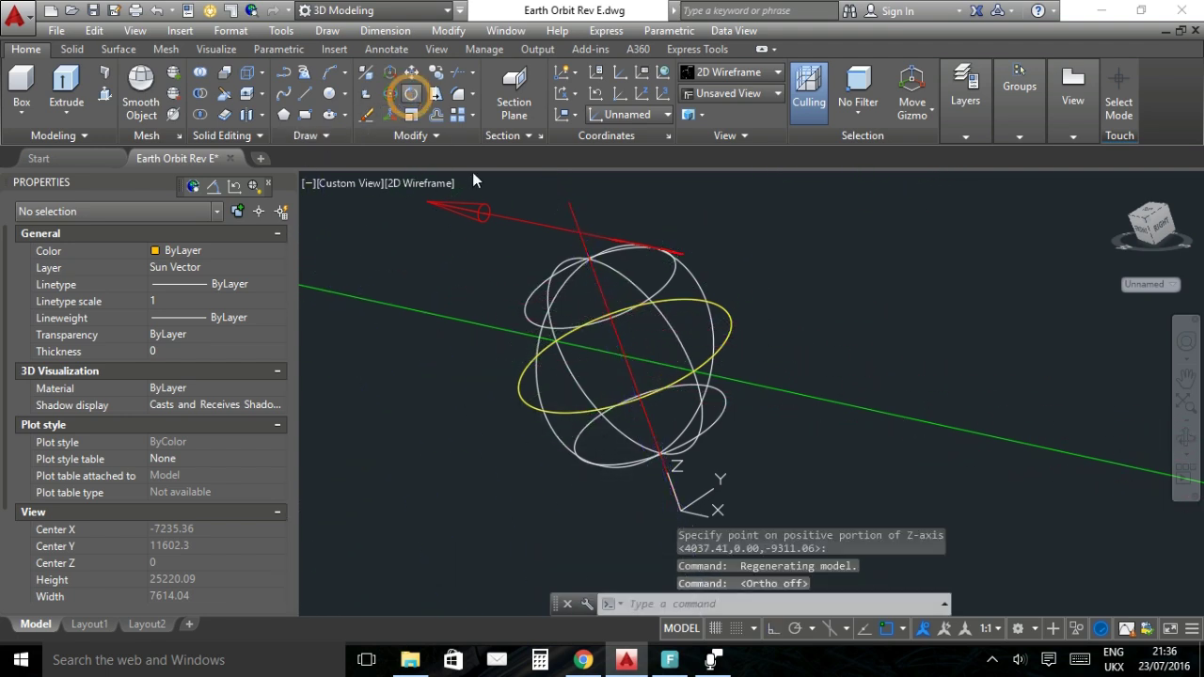
left_click(699, 288)
key("Return")
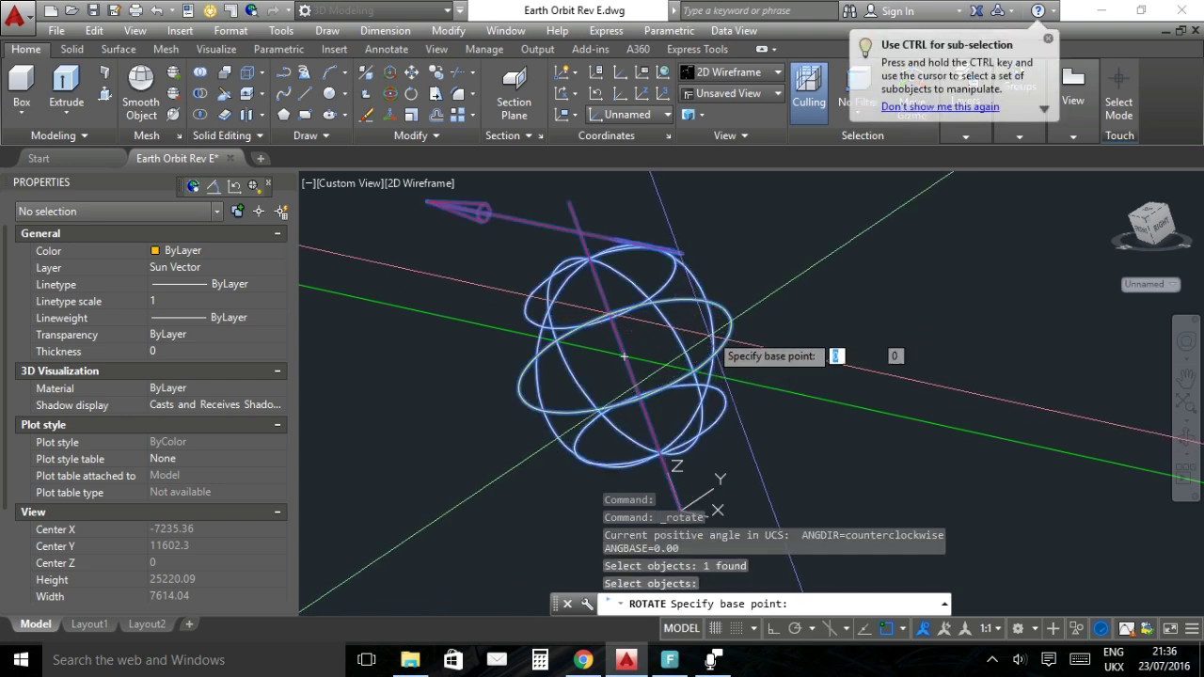
left_click(624, 357)
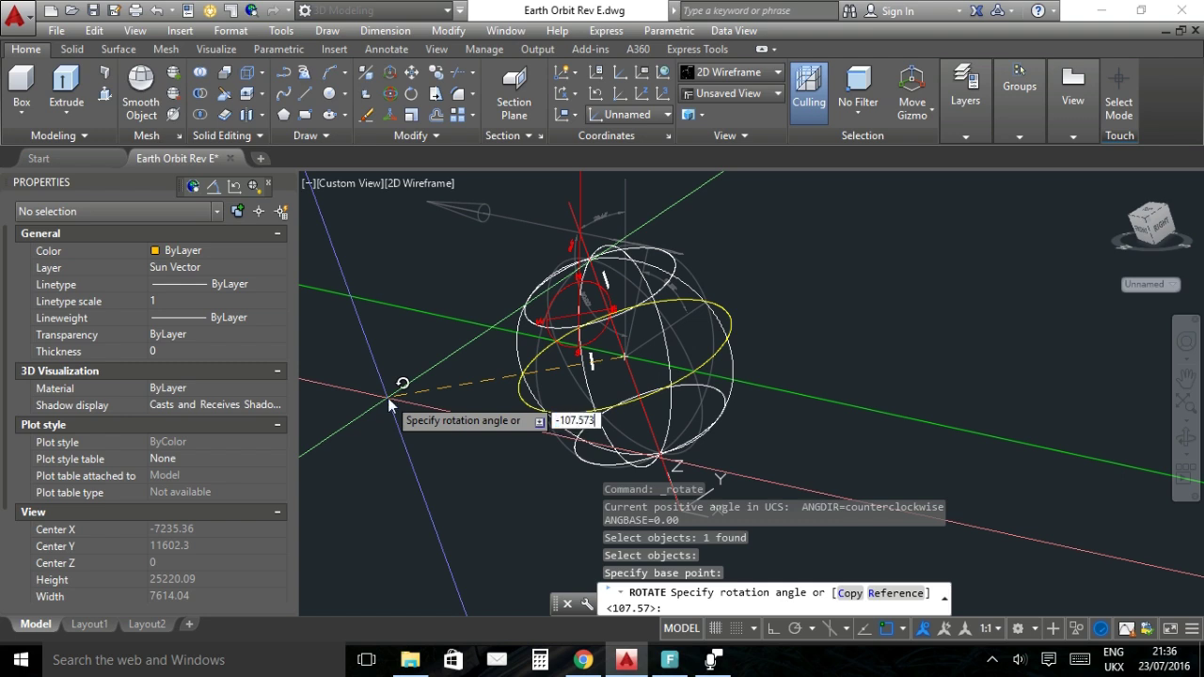
left_click(389, 402)
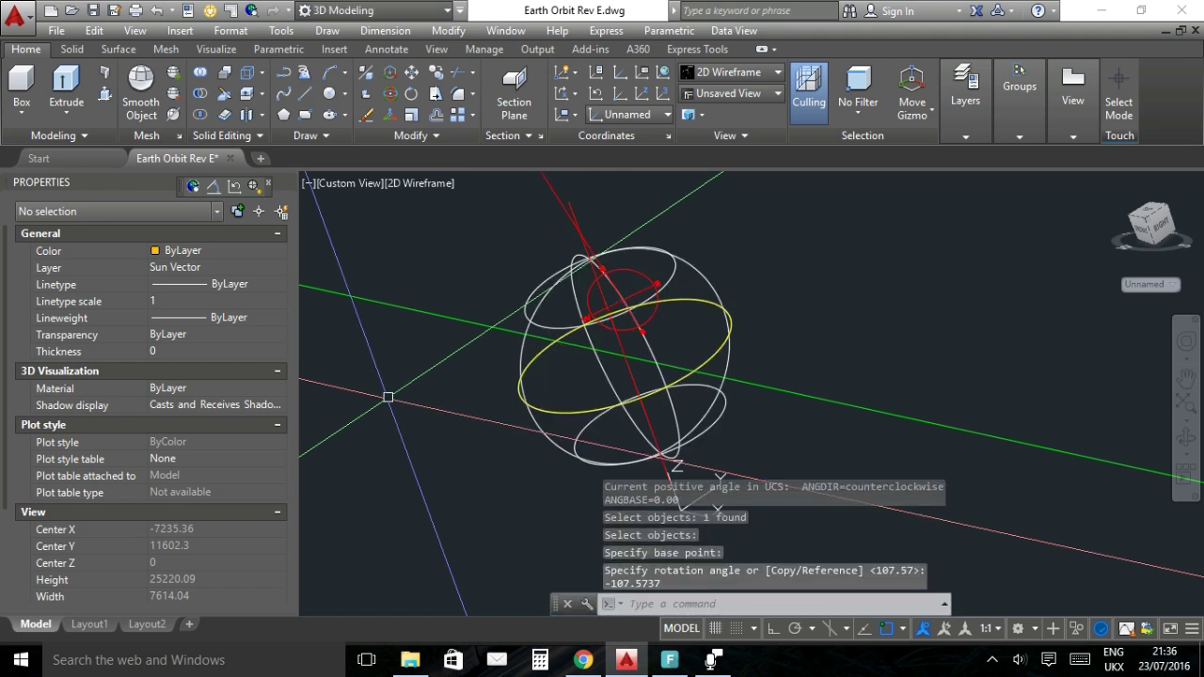
Draw a line from the Sun's centre to the centre of the compass on the Earth's surface.
scroll(612, 374, "down", 6)
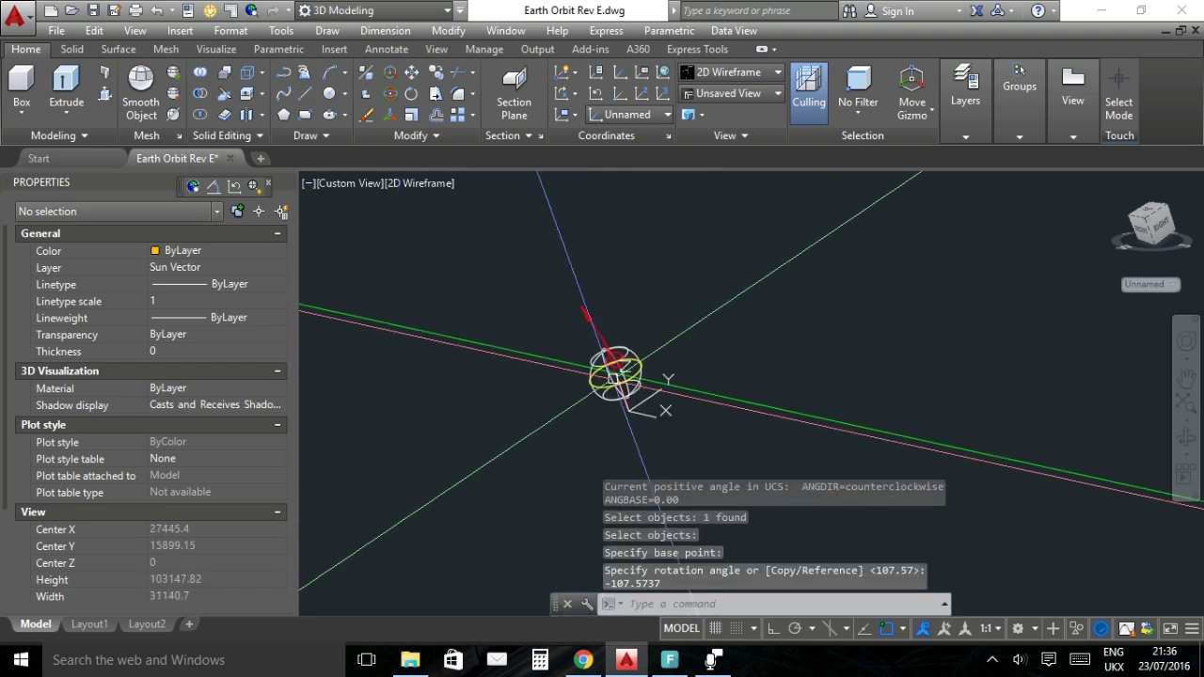
scroll(613, 374, "up", 6)
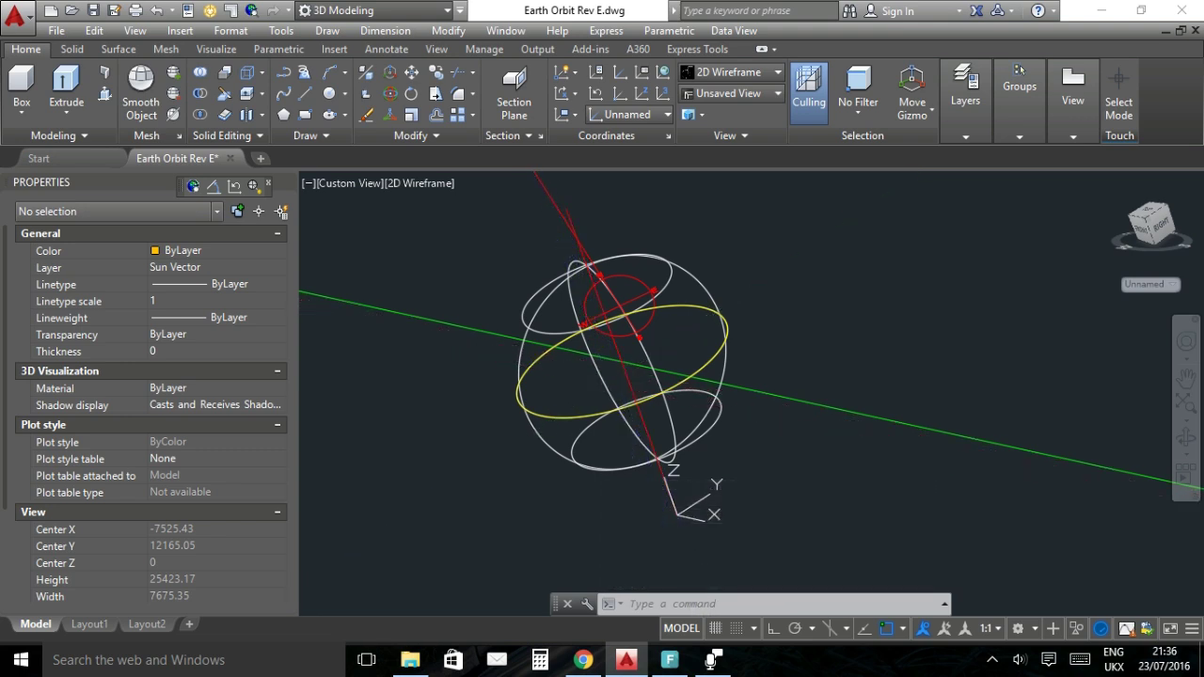
middle_click(620, 380)
middle_click(620, 380)
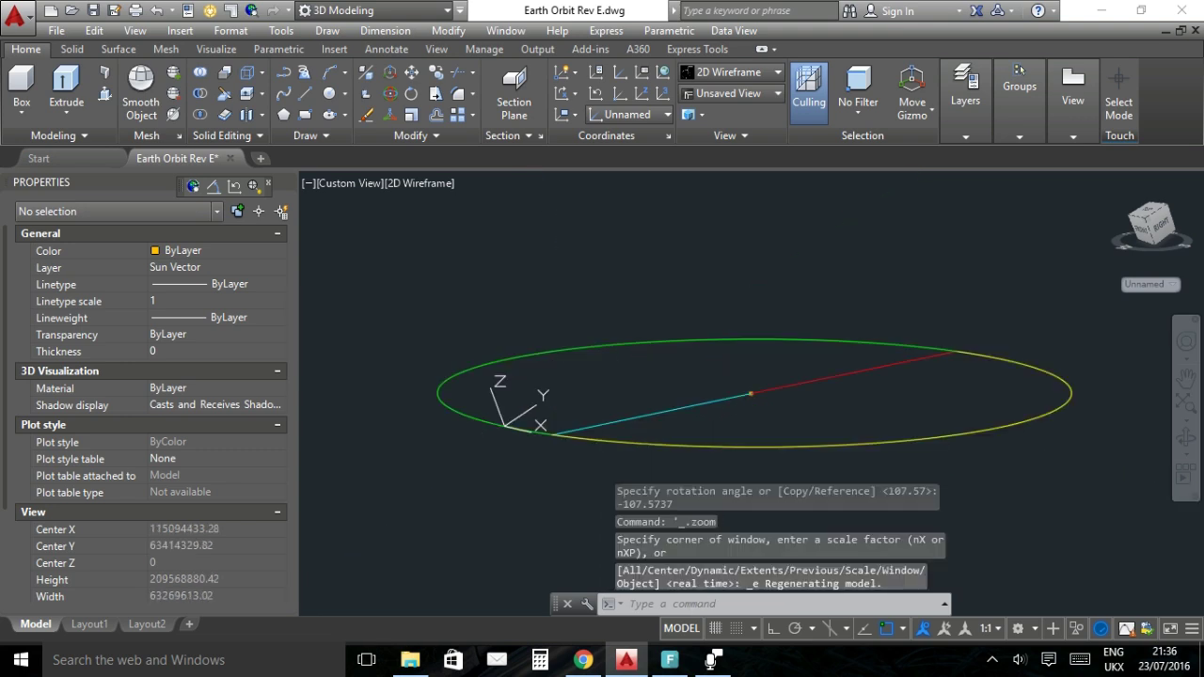
left_click(304, 97)
scroll(712, 391, "up", 8)
scroll(712, 391, "up", 3)
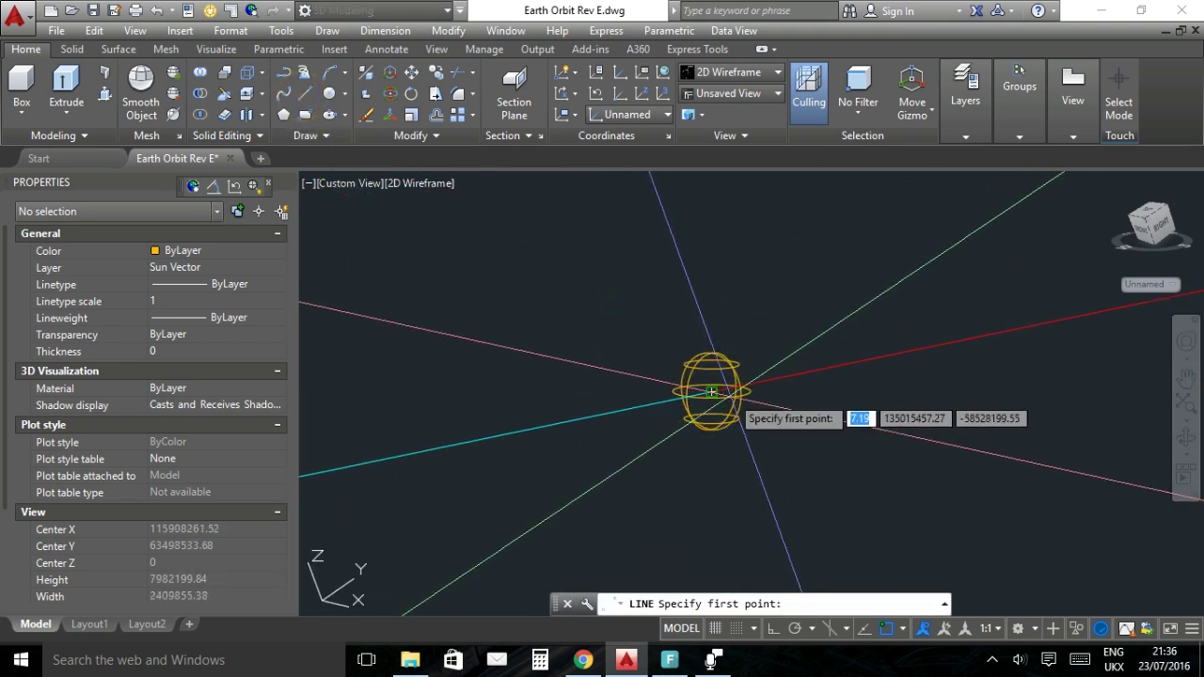
left_click(712, 391)
scroll(649, 395, "down", 6)
scroll(527, 400, "up", 6)
scroll(398, 404, "down", 3)
scroll(443, 336, "up", 3)
scroll(404, 325, "up", 5)
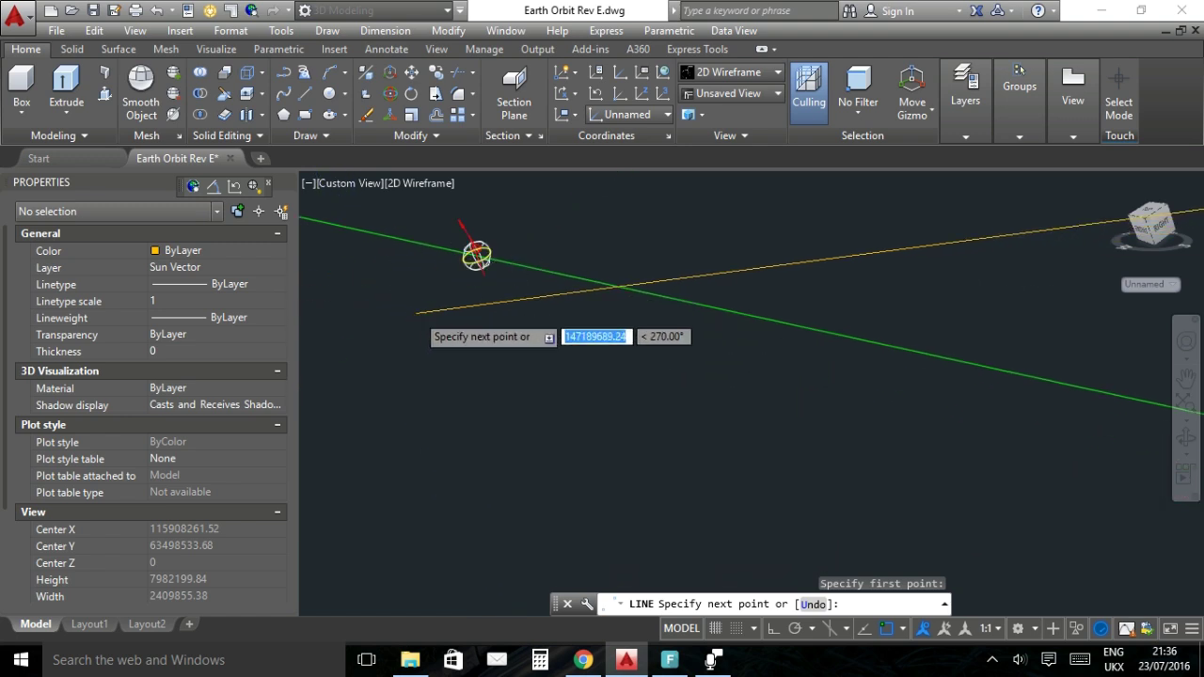
scroll(516, 325, "up", 5)
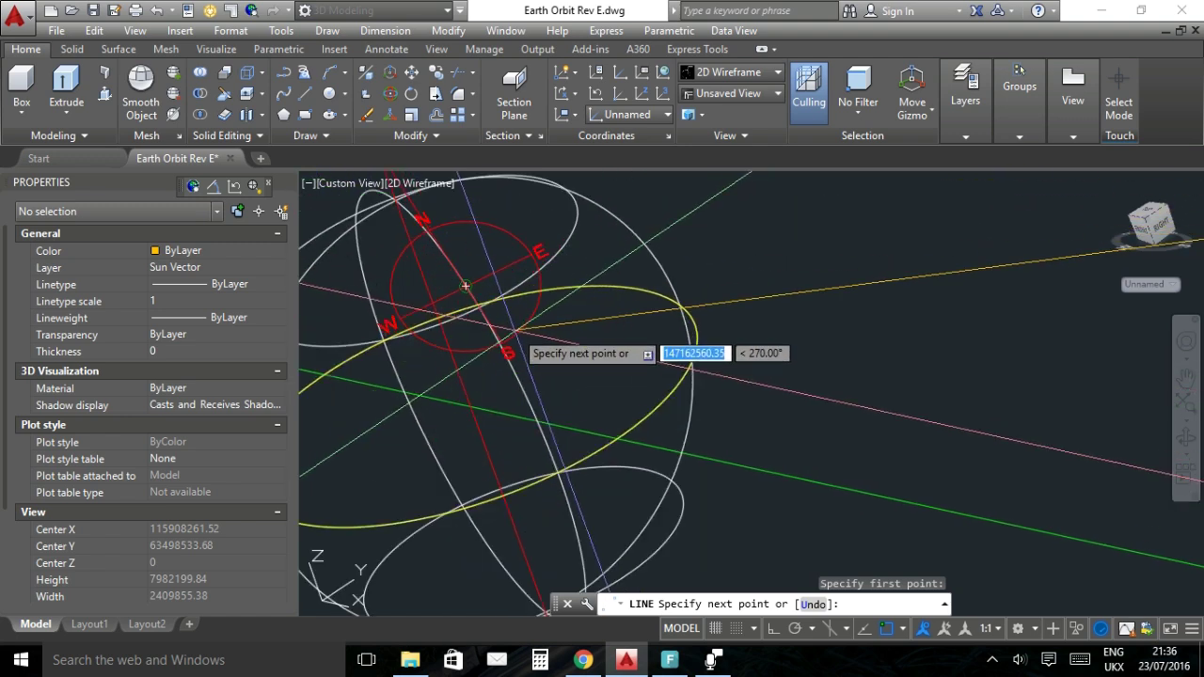
left_click(466, 285)
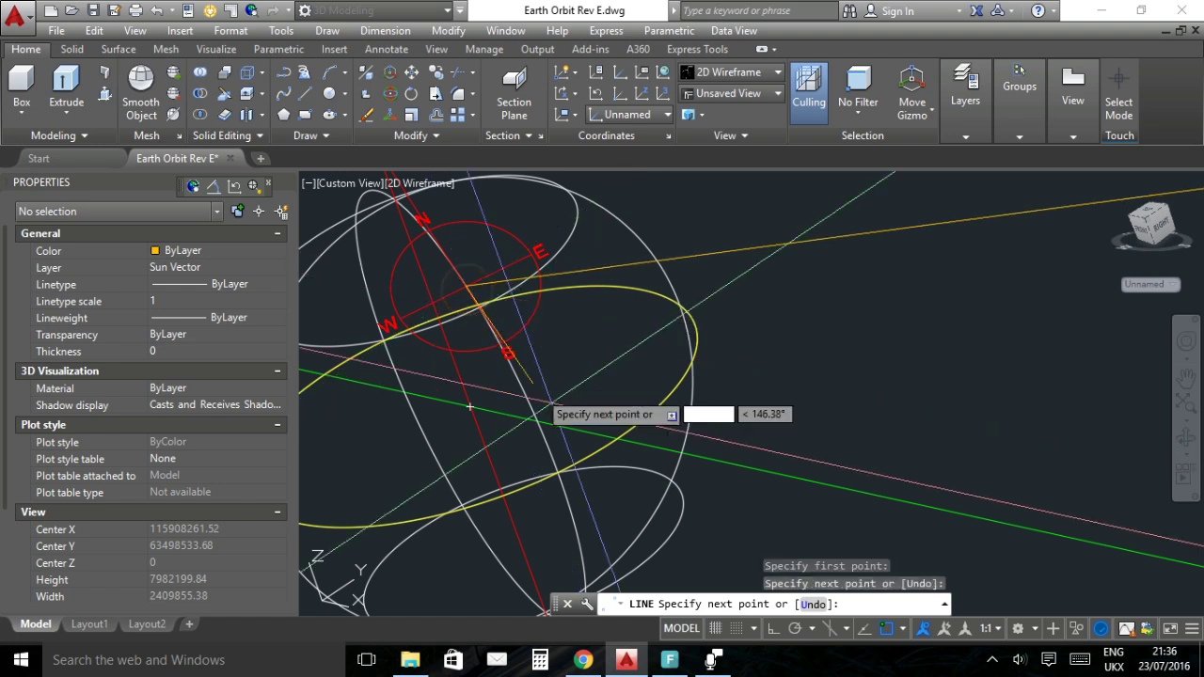
key("Return")
scroll(518, 312, "up", 2)
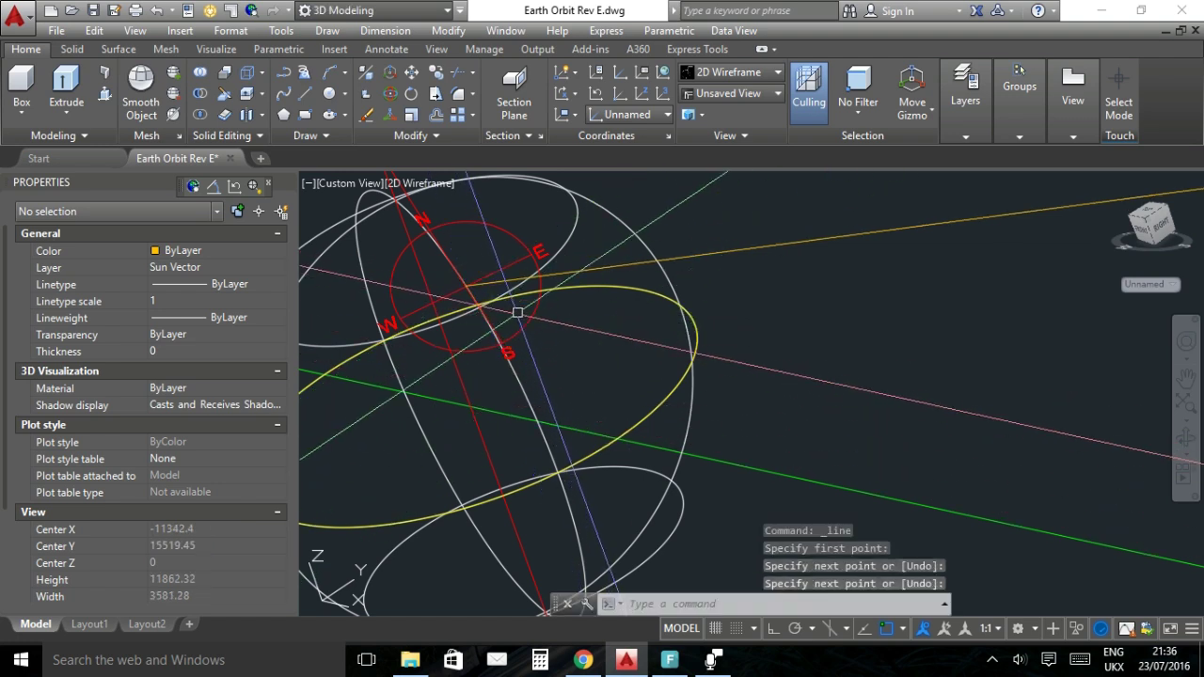
Set a three-point UCS with its origin at the compass centre, X towards E and Y towards N.
scroll(623, 331, "down", 2)
scroll(623, 337, "up", 2)
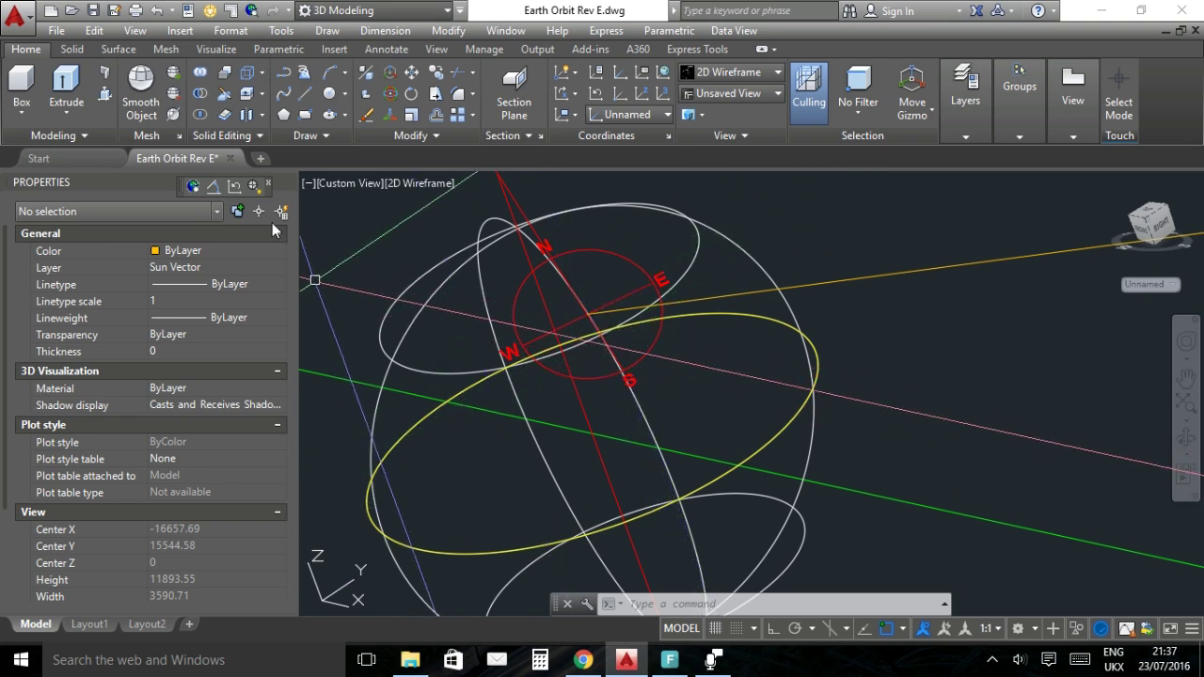
left_click(193, 187)
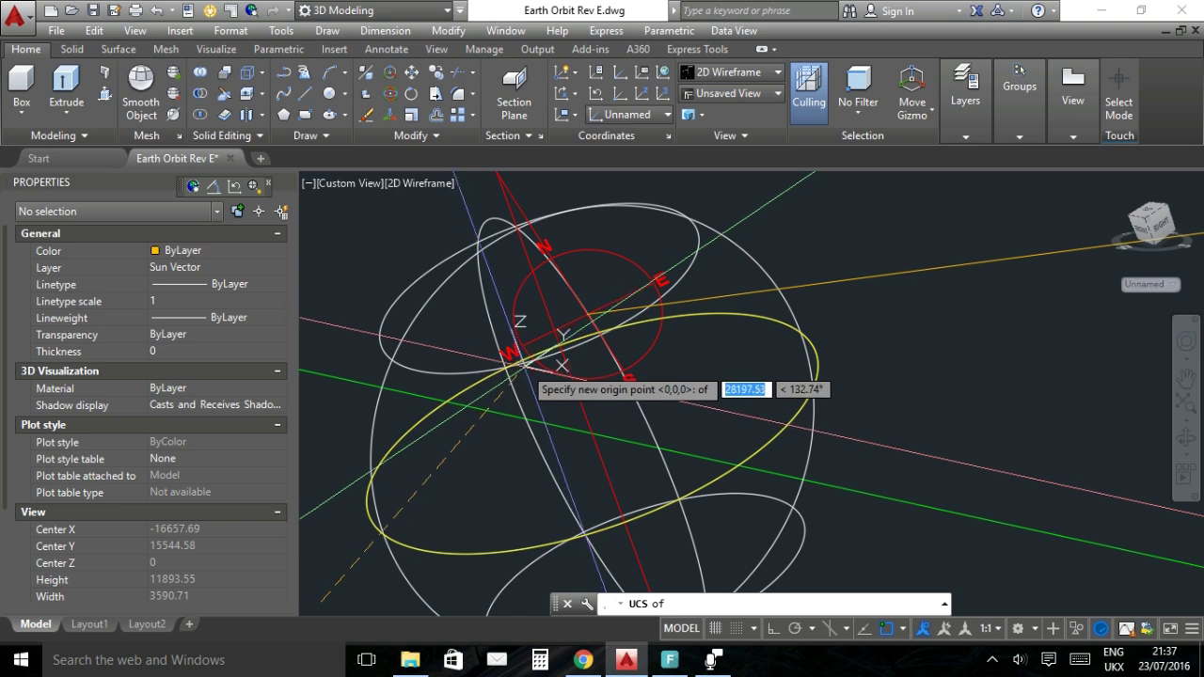
scroll(610, 326, "up", 4)
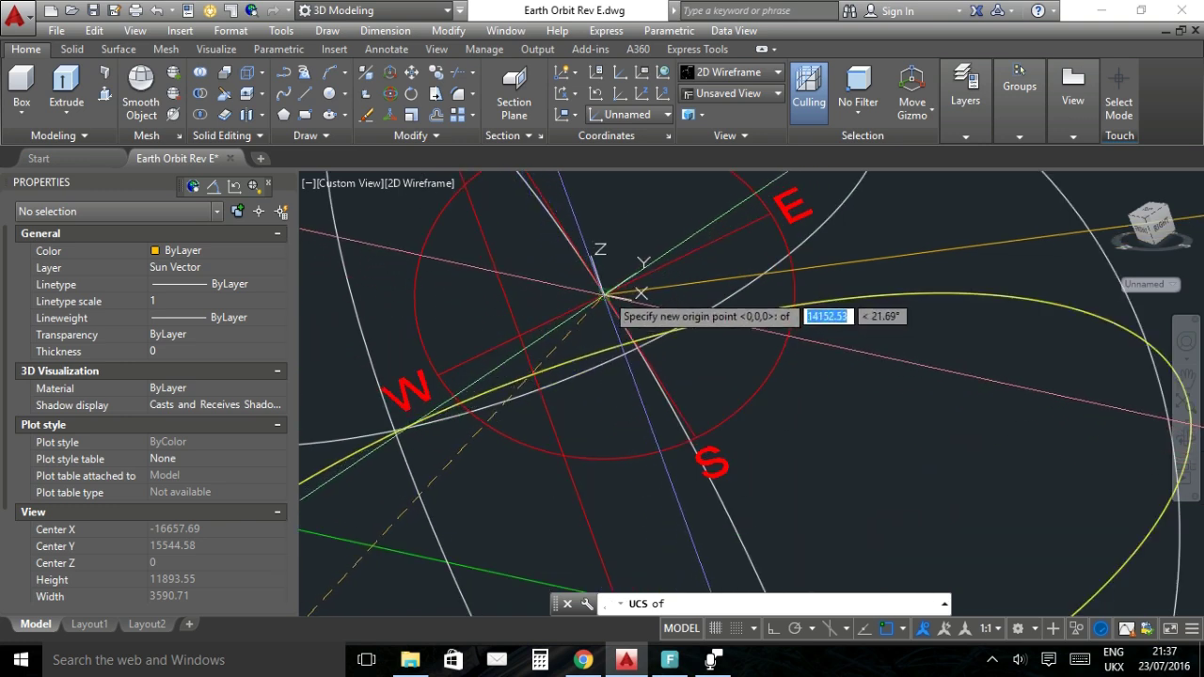
left_click(603, 295)
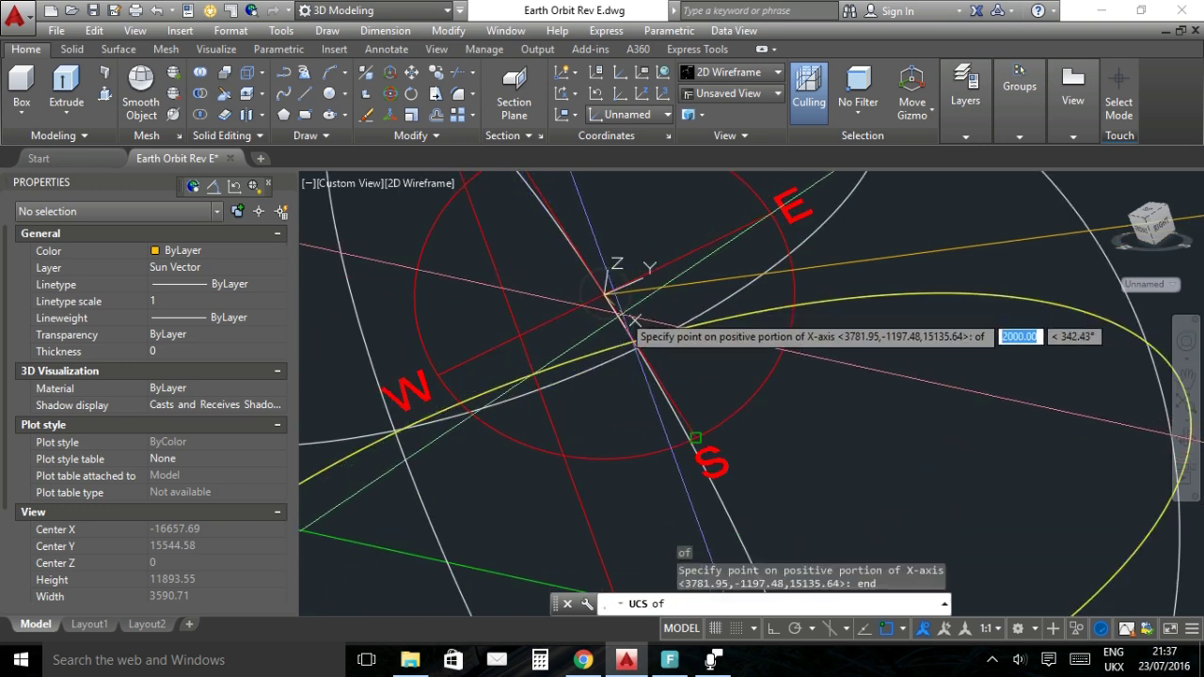
type("end")
key("Return")
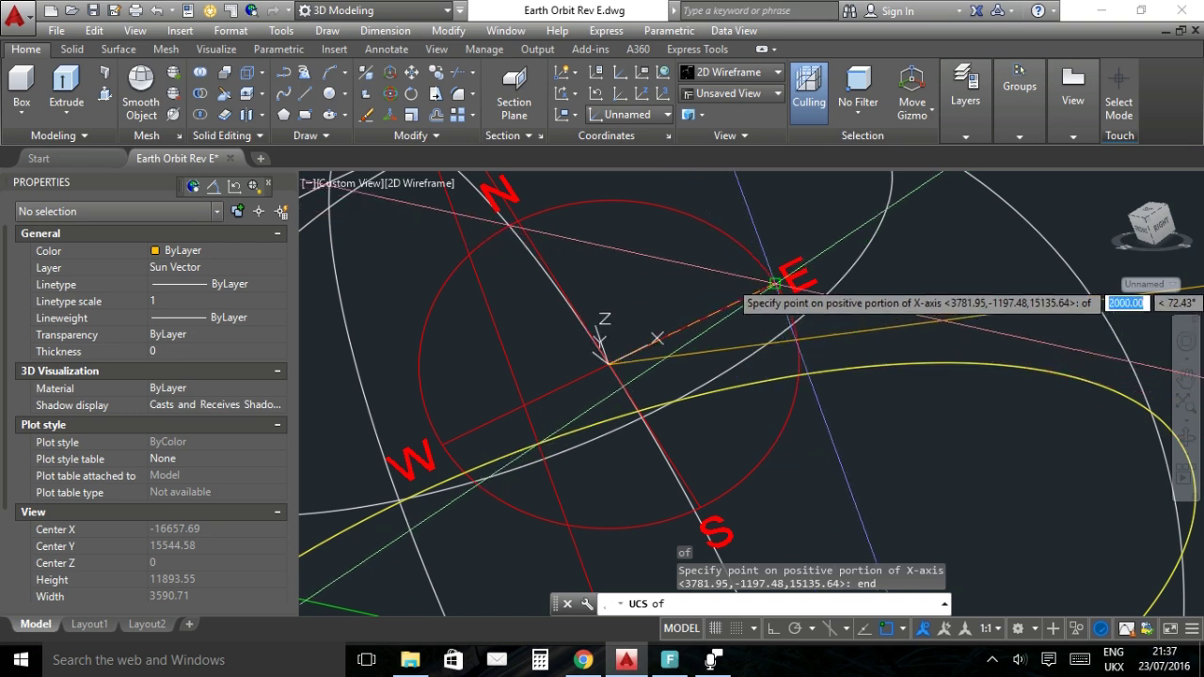
left_click(779, 280)
type("end")
key("Return")
left_click(517, 222)
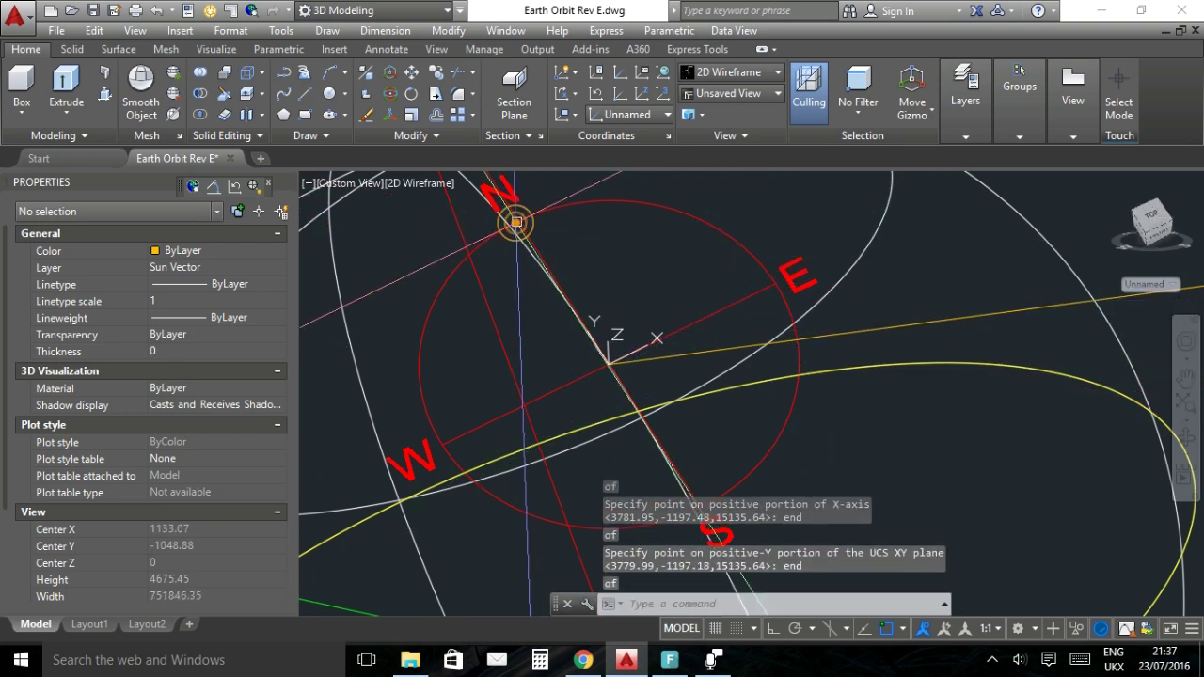
Look straight down on the compass in top view and check the 04:48 azimuth in the HORIZONS table in Chrome.
left_click(686, 277)
left_click(653, 285)
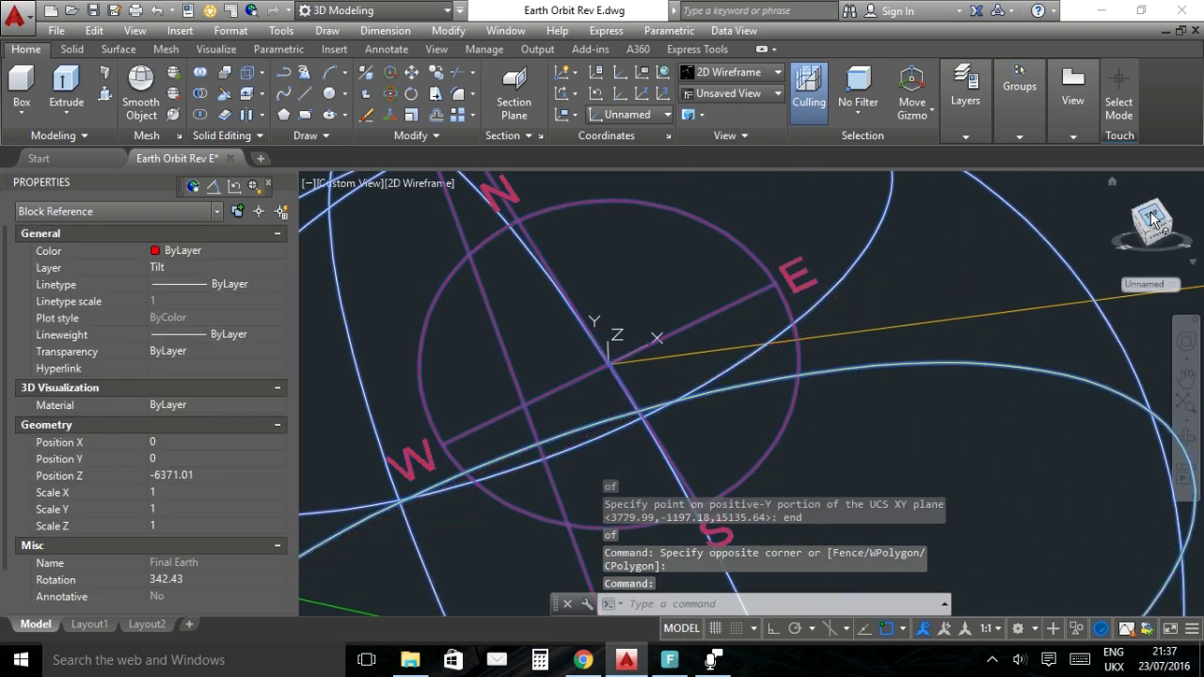
left_click(1155, 222)
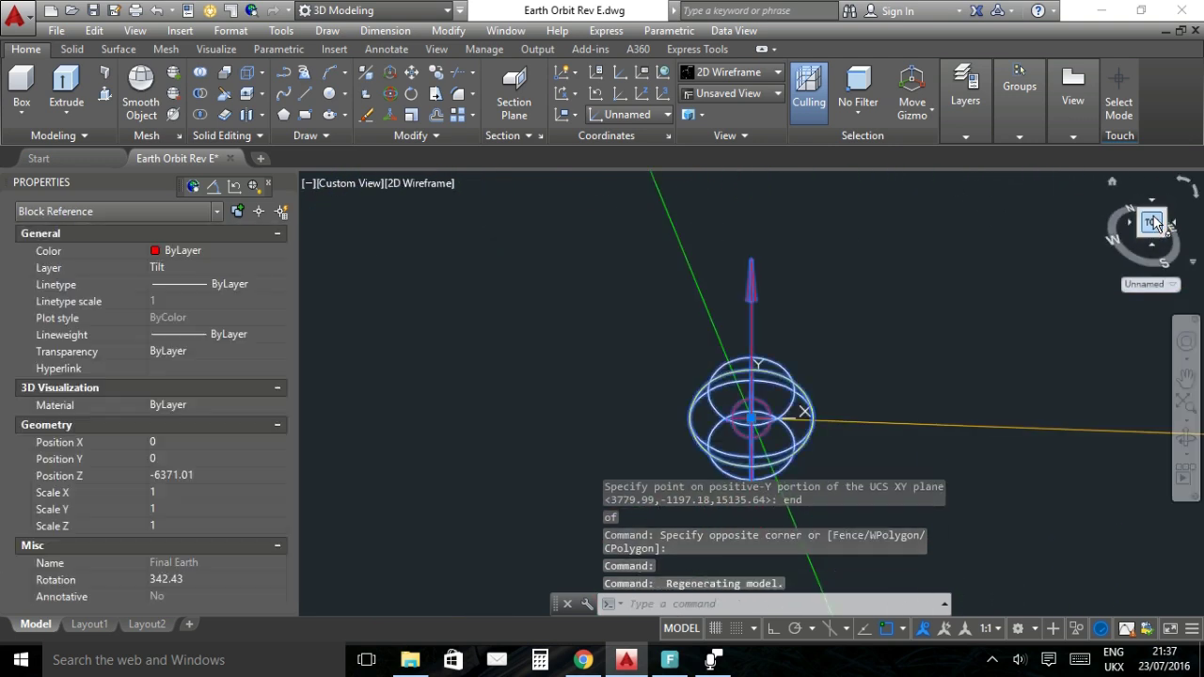
scroll(761, 462, "up", 3)
key("Escape")
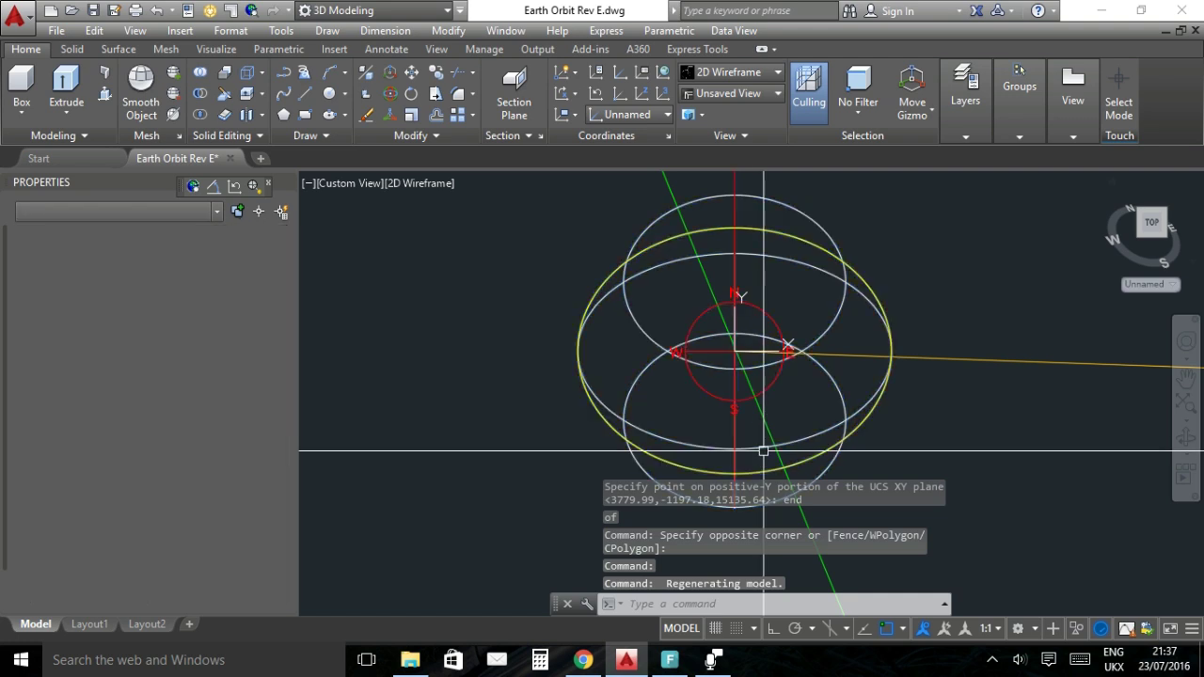
left_click_drag(802, 391, 691, 417)
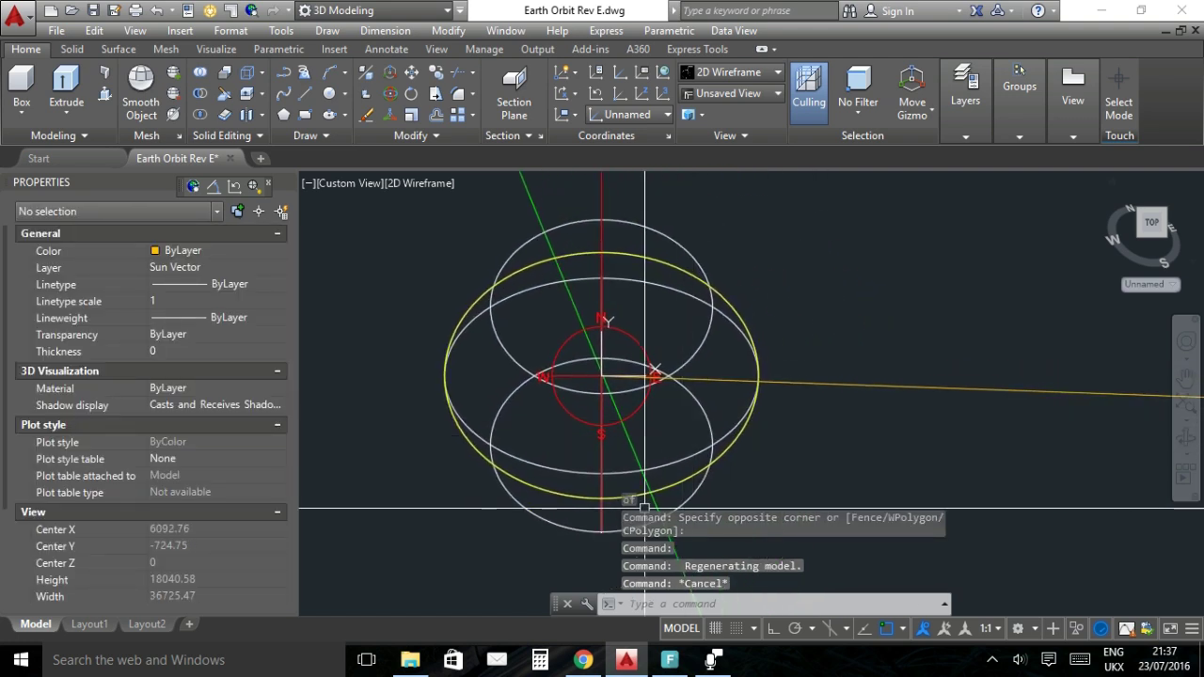
left_click(582, 660)
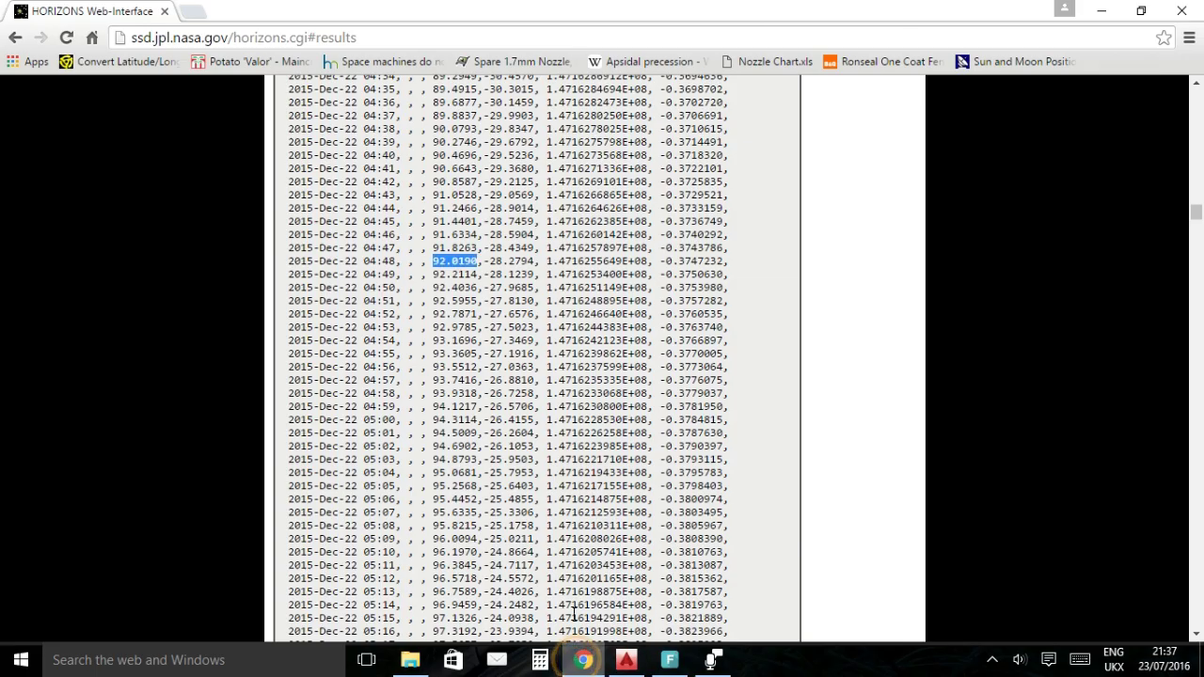
Return to AutoCAD and dimension the azimuth angle from the compass's north line to the Sun vector, placing the arc outside the Earth.
left_click(626, 661)
scroll(639, 395, "up", 3)
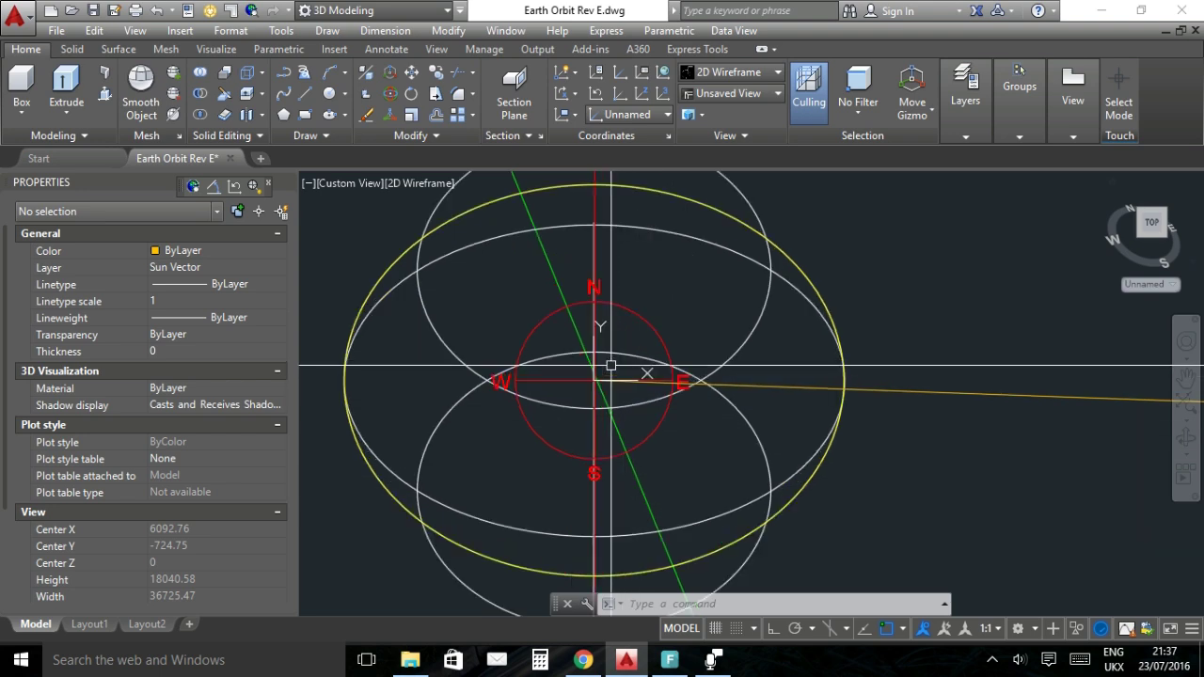
left_click(212, 186)
scroll(518, 335, "down", 3)
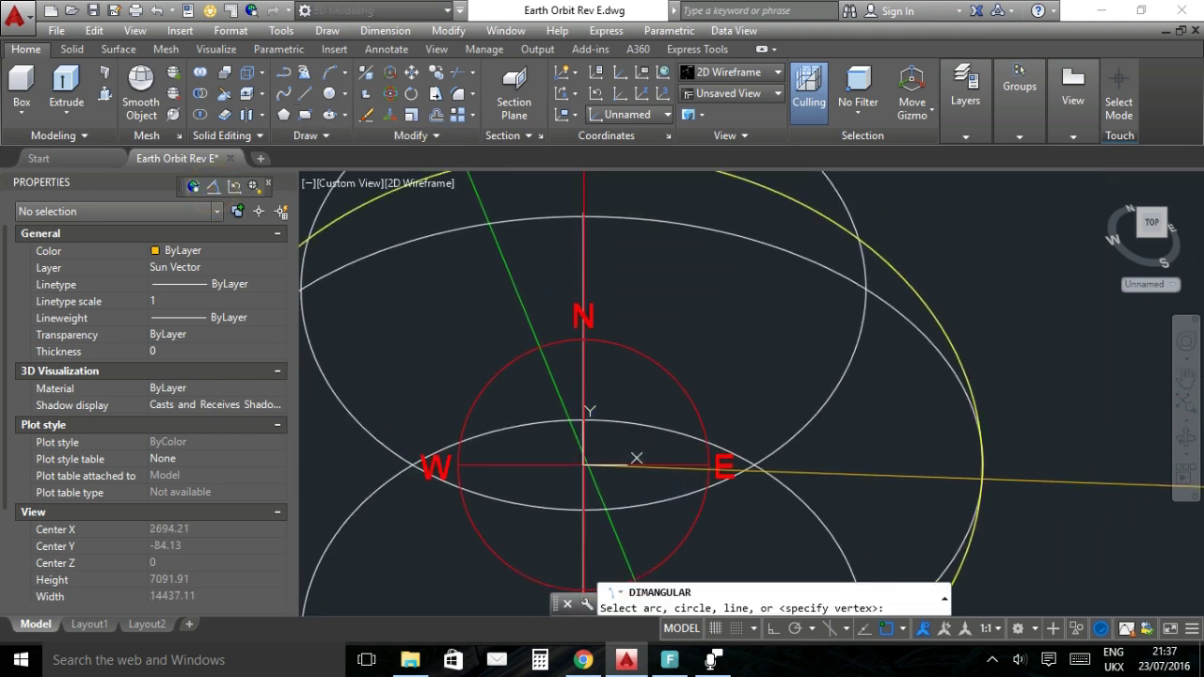
scroll(518, 335, "down", 2)
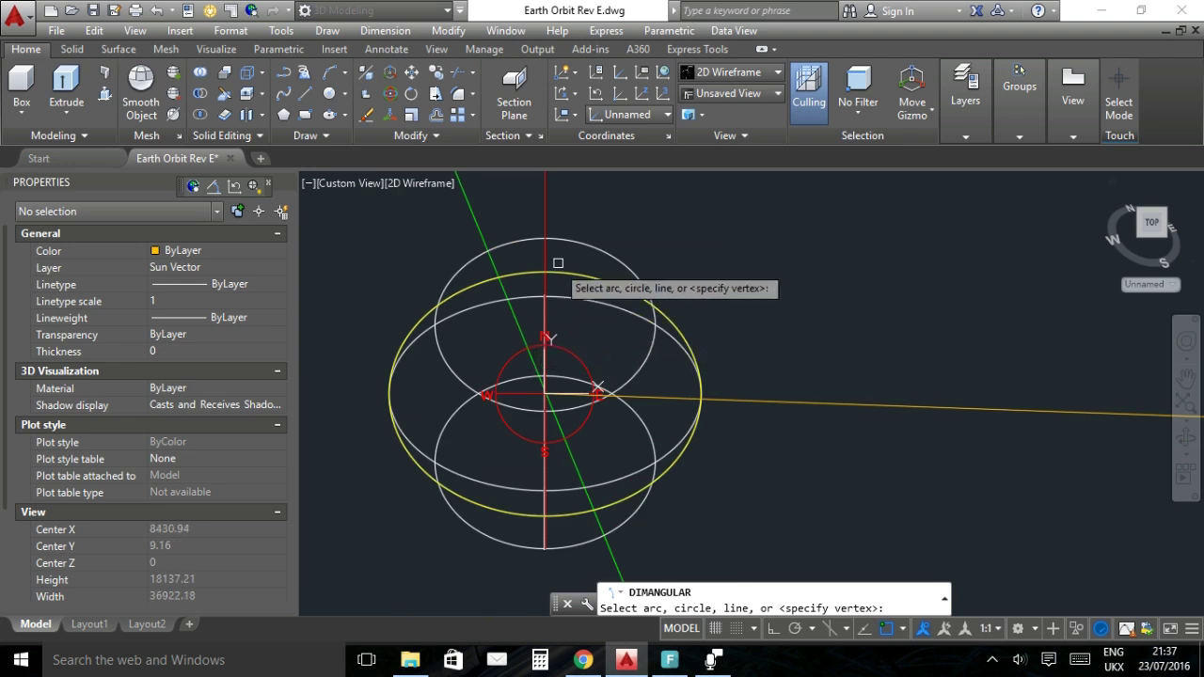
left_click(545, 212)
left_click(739, 398)
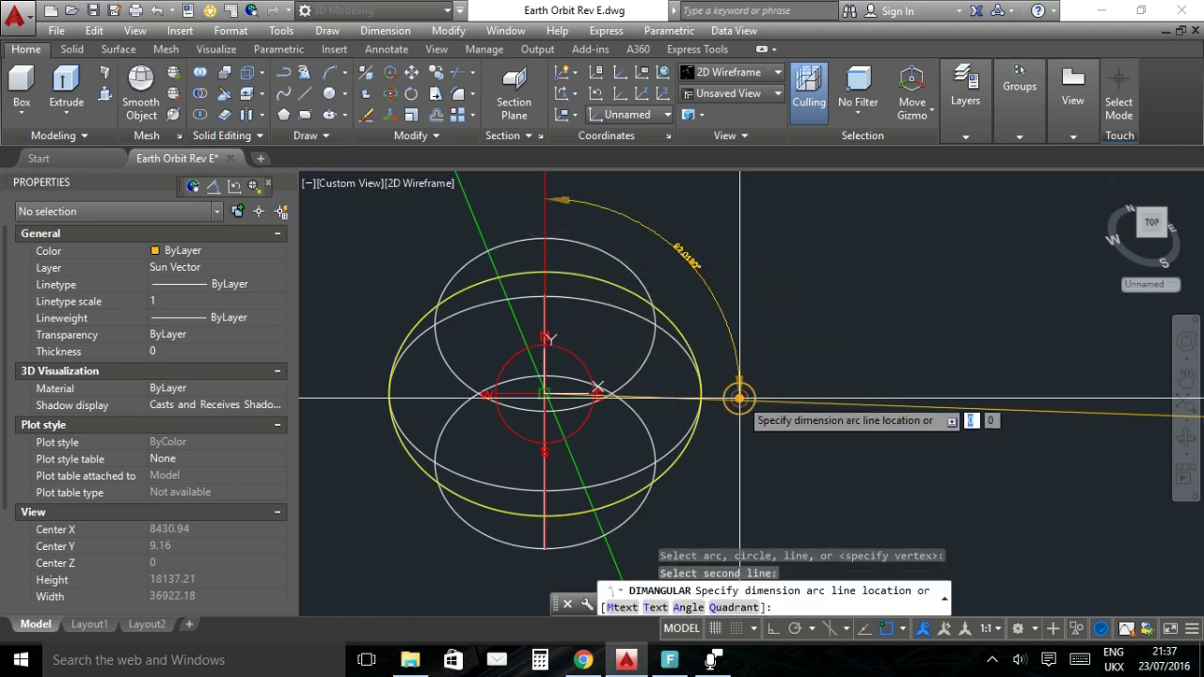
left_click(712, 270)
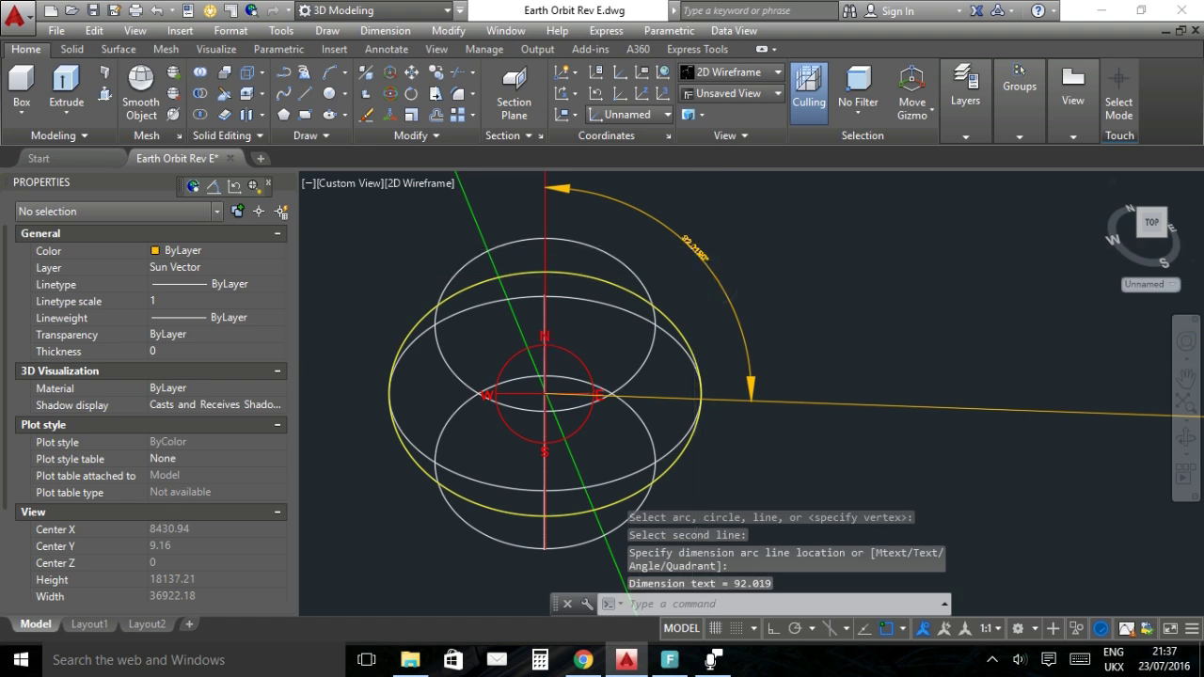
scroll(692, 235, "up", 8)
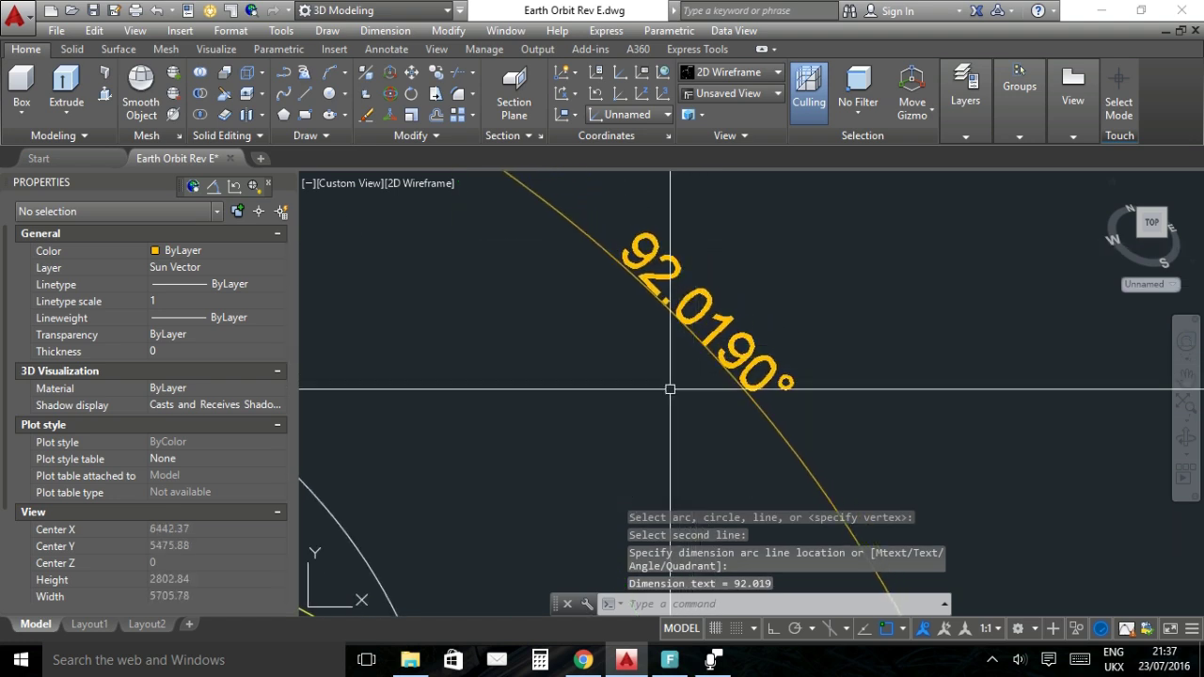
scroll(658, 337, "down", 8)
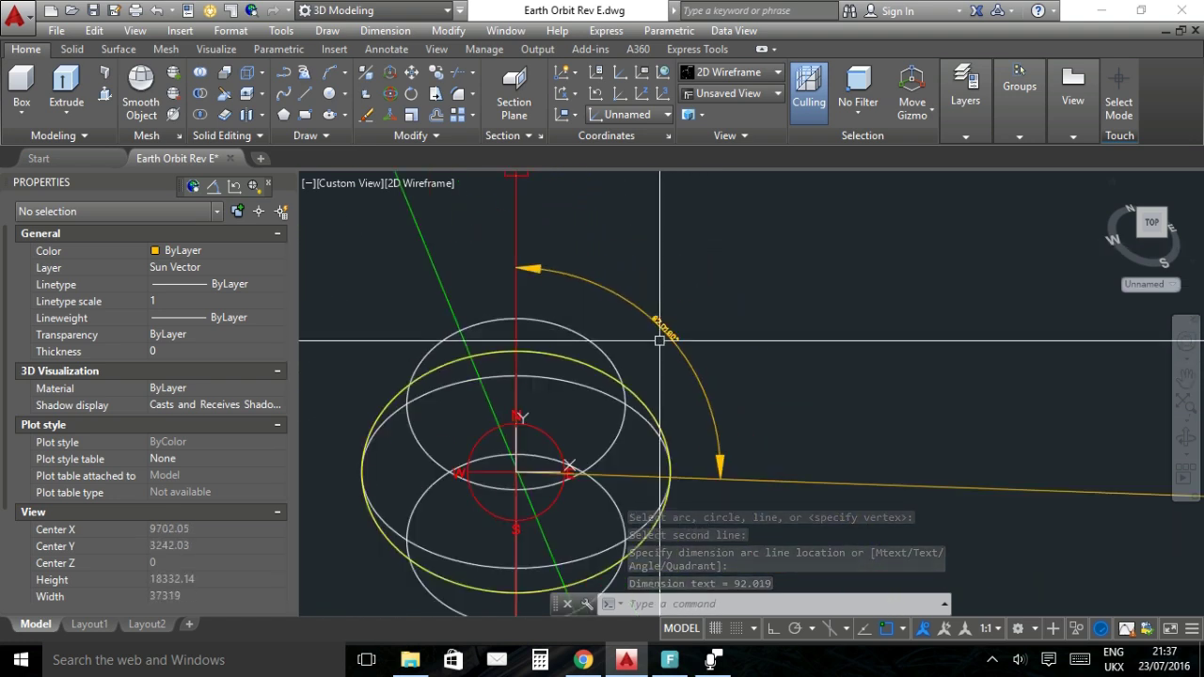
scroll(650, 337, "down", 2)
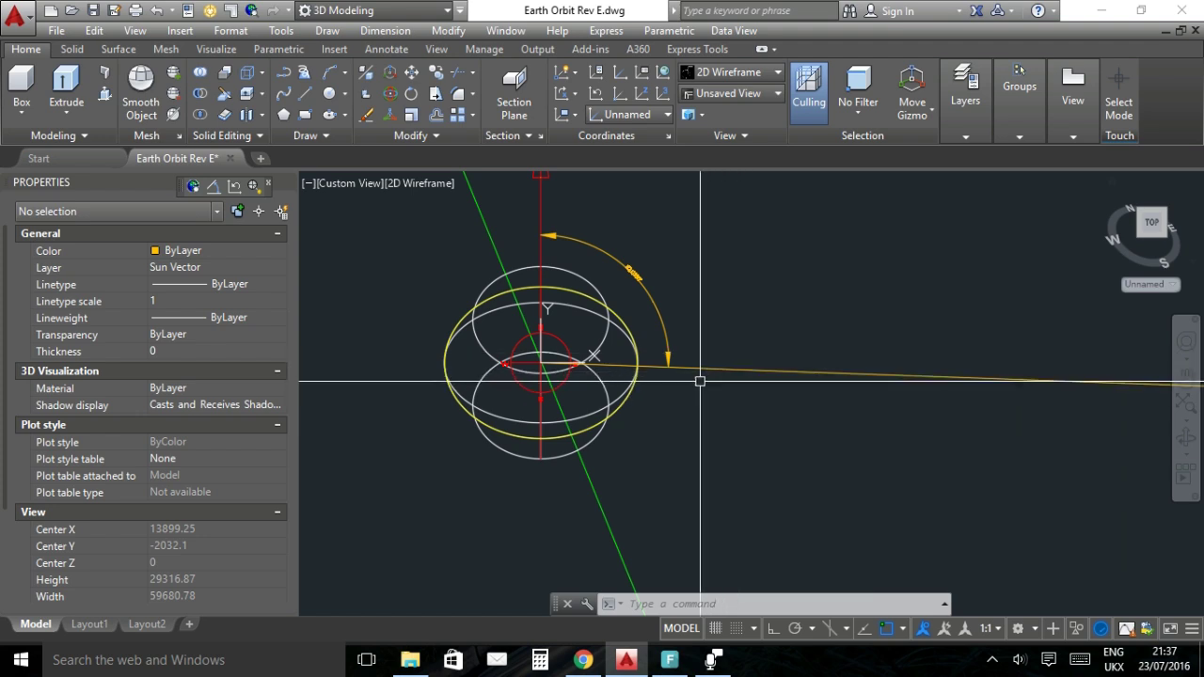
Check the Sun vector's length in its properties against the 04:48 range in the HORIZONS table in Chrome, and clear the selection in AutoCAD.
left_click(732, 372)
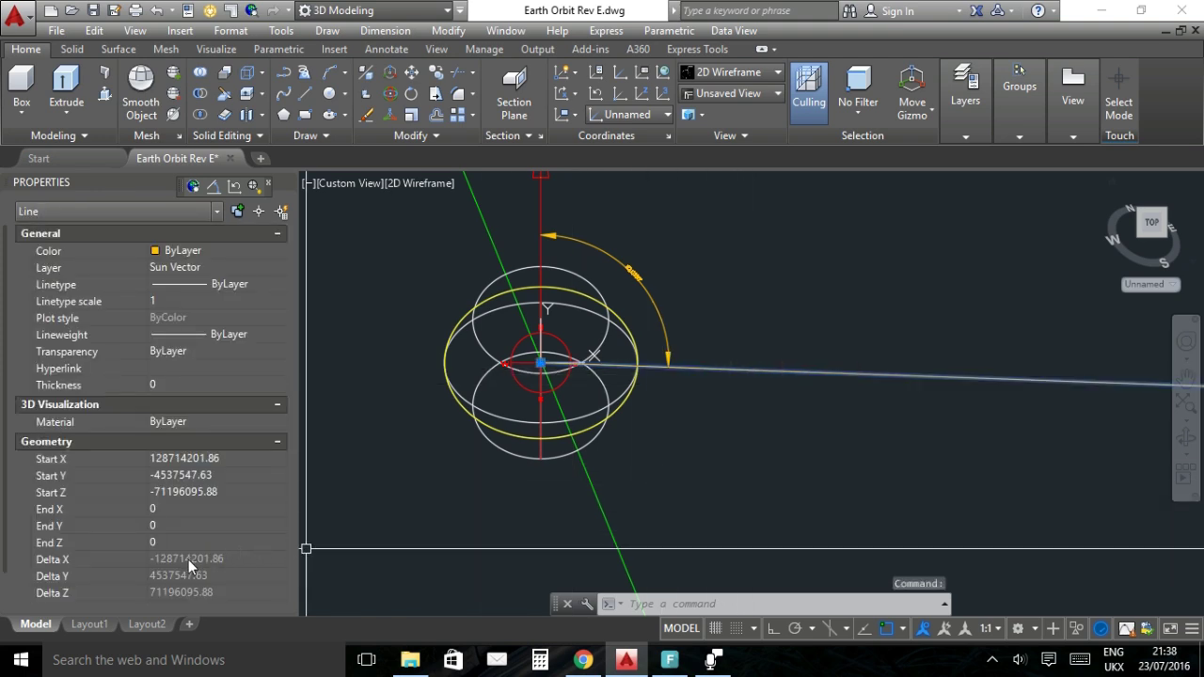
scroll(188, 559, "down", 1)
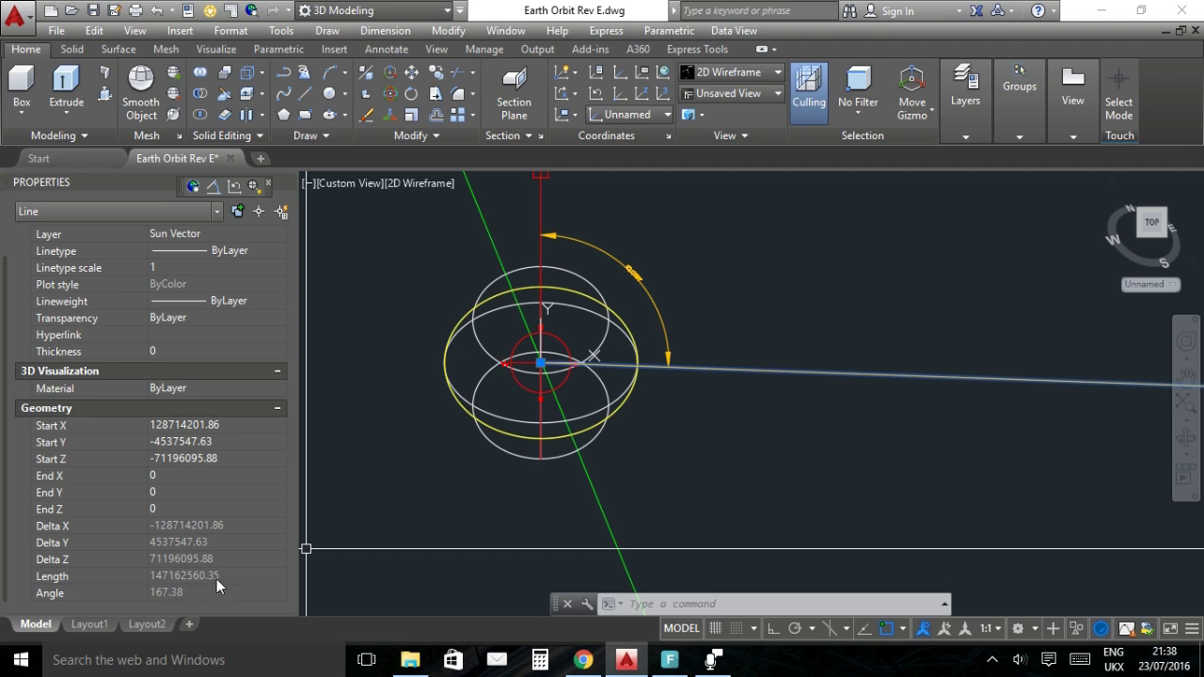
left_click(583, 662)
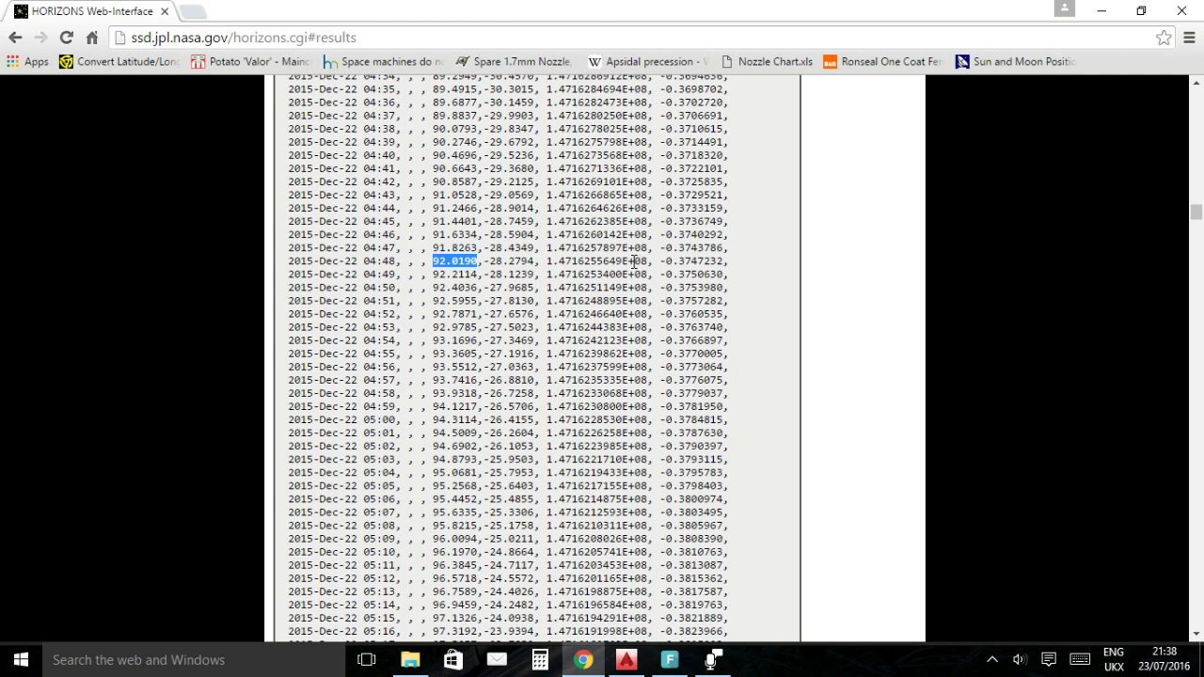
left_click(618, 666)
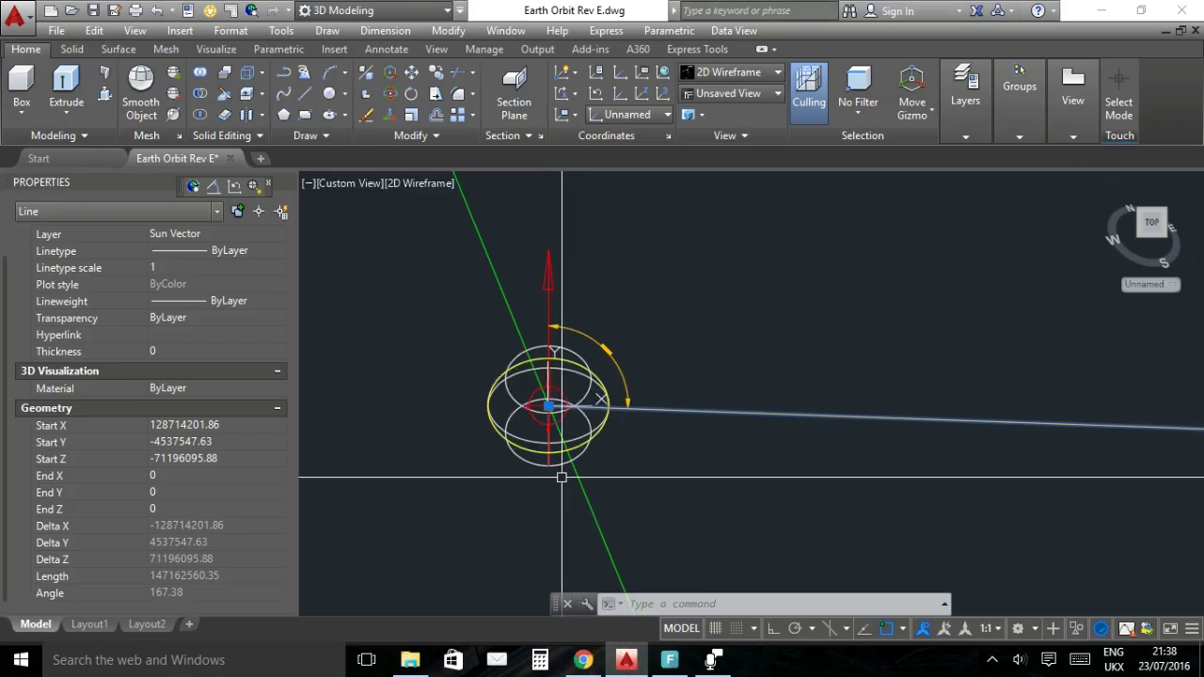
scroll(442, 458, "down", 6)
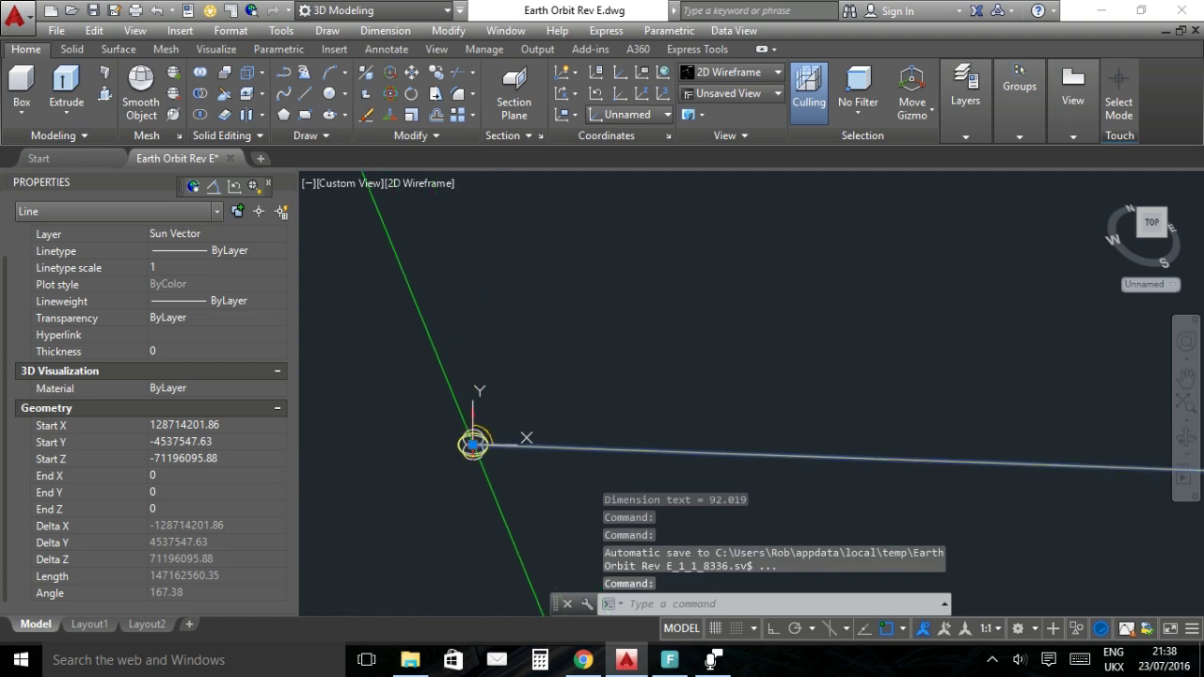
scroll(466, 465, "up", 5)
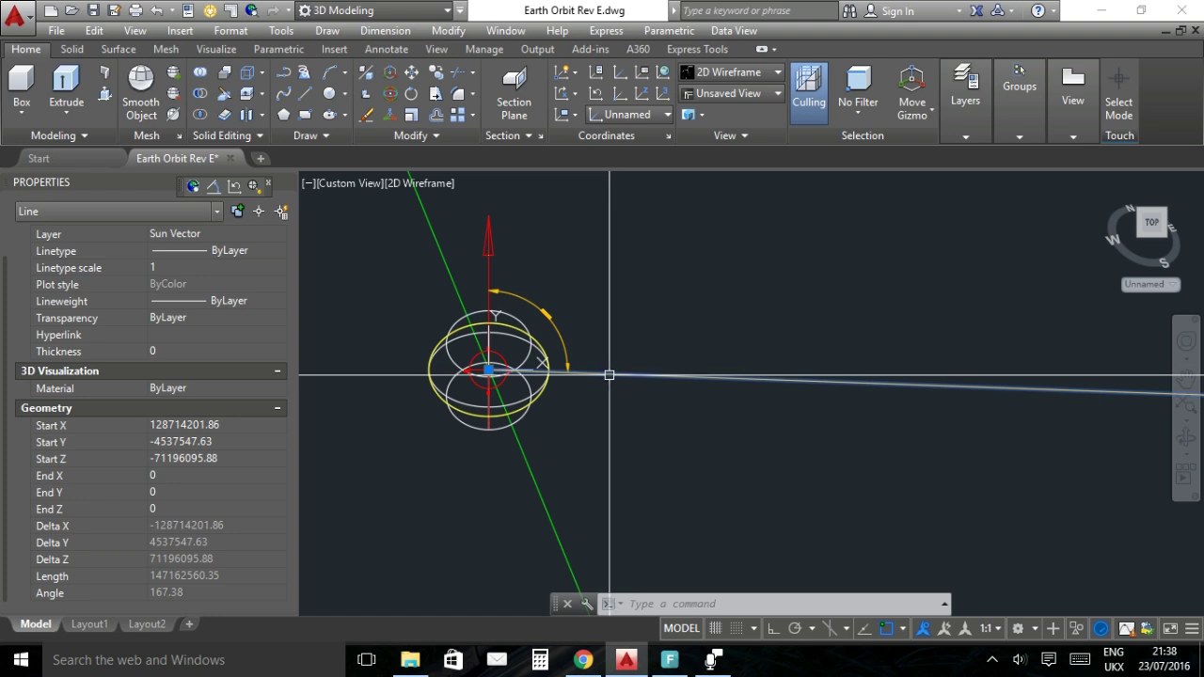
mouse_move(600, 375)
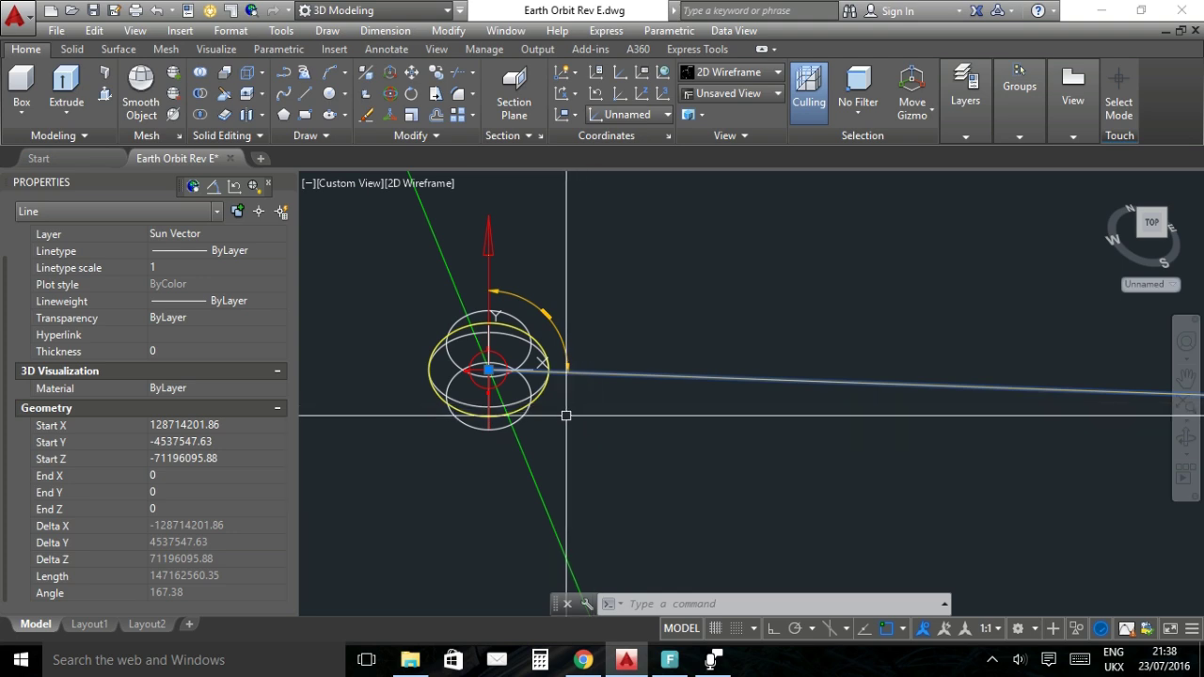
key("Escape")
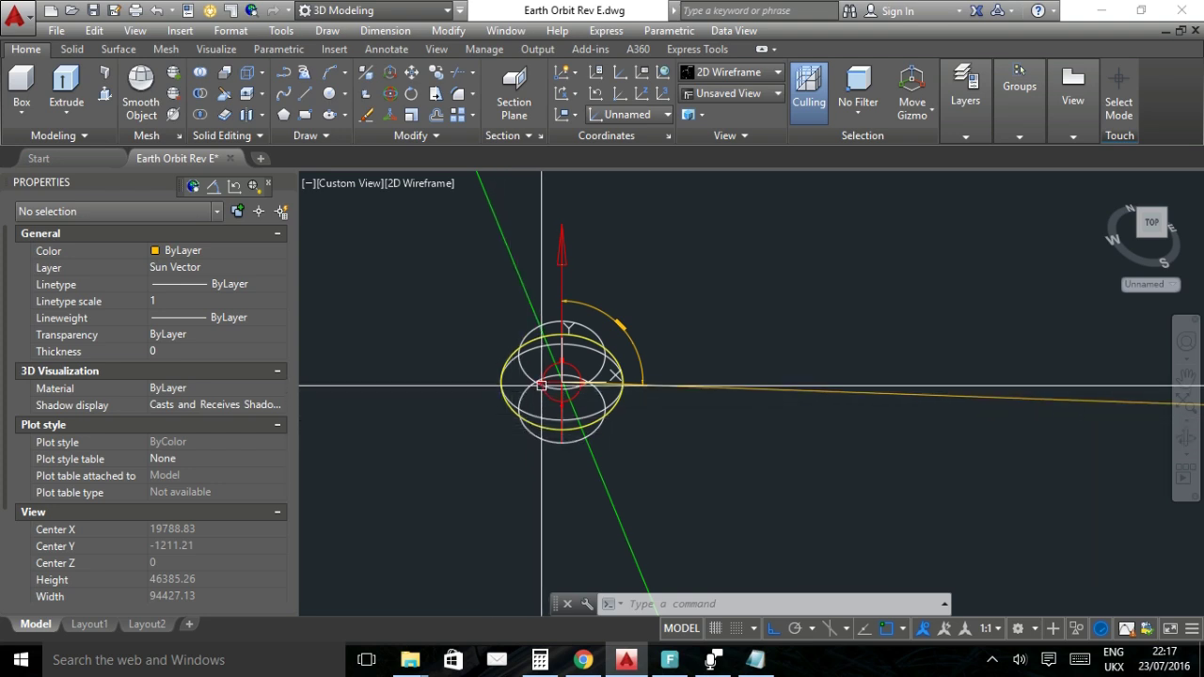
Rotate the UCS about its Z axis at the compass centre so that X points along the Sun vector.
scroll(542, 385, "up", 4)
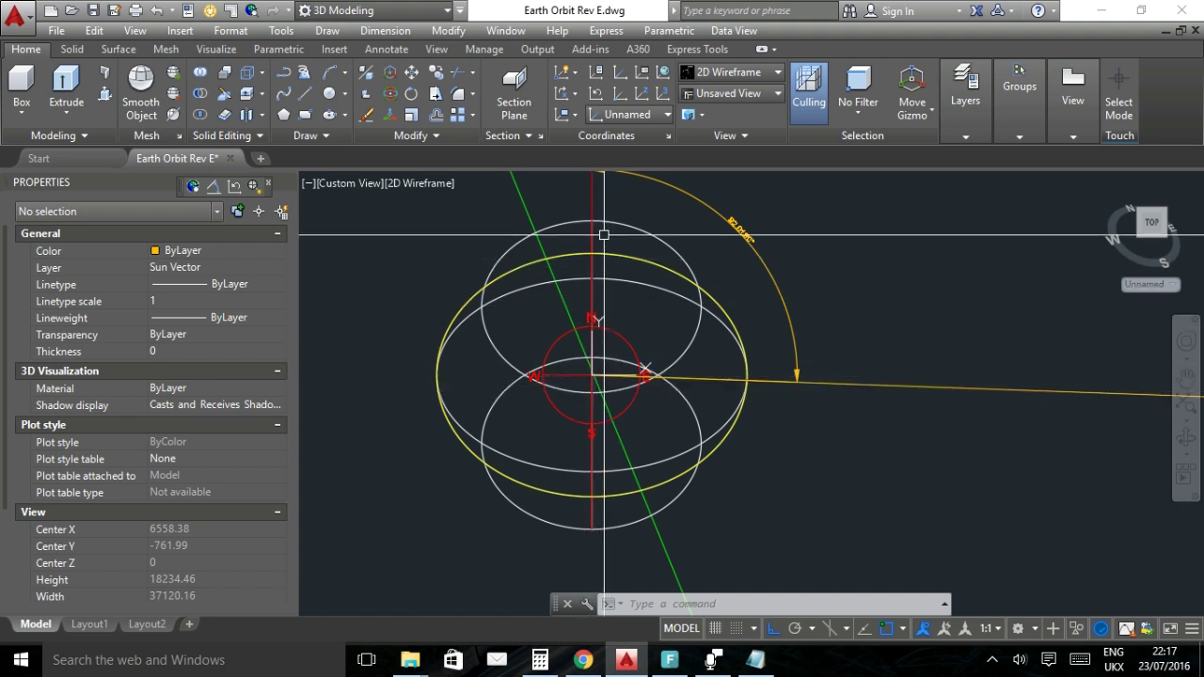
left_click_drag(602, 248, 586, 272)
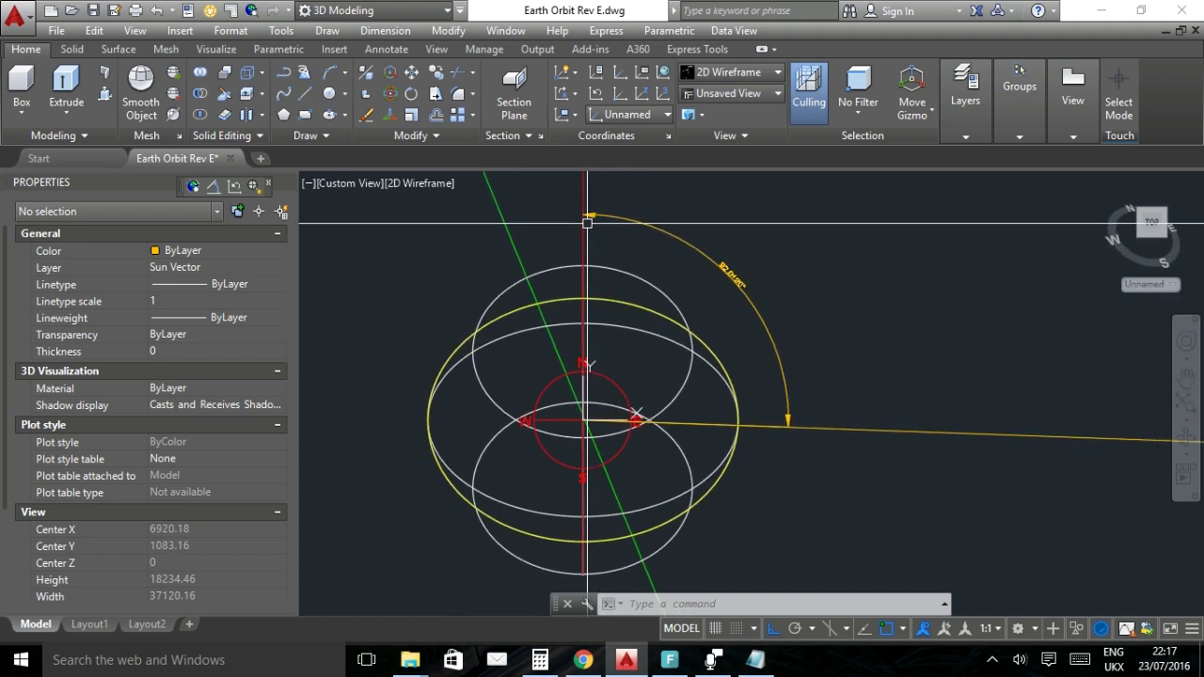
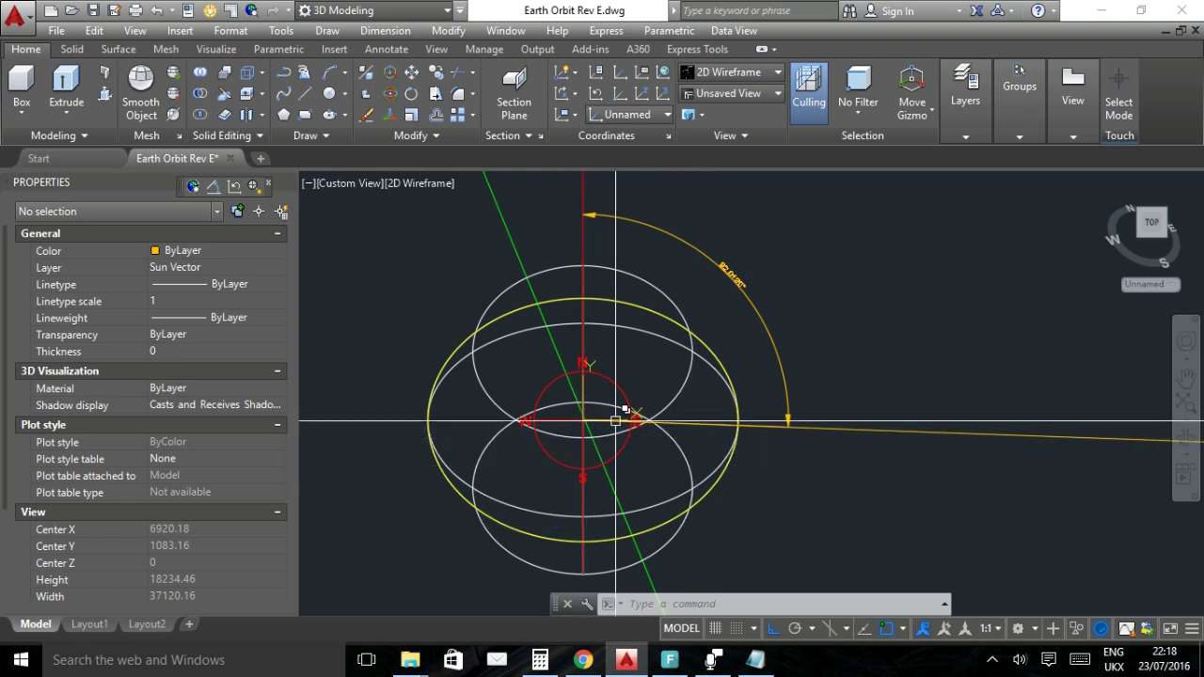
scroll(616, 420, "up", 8)
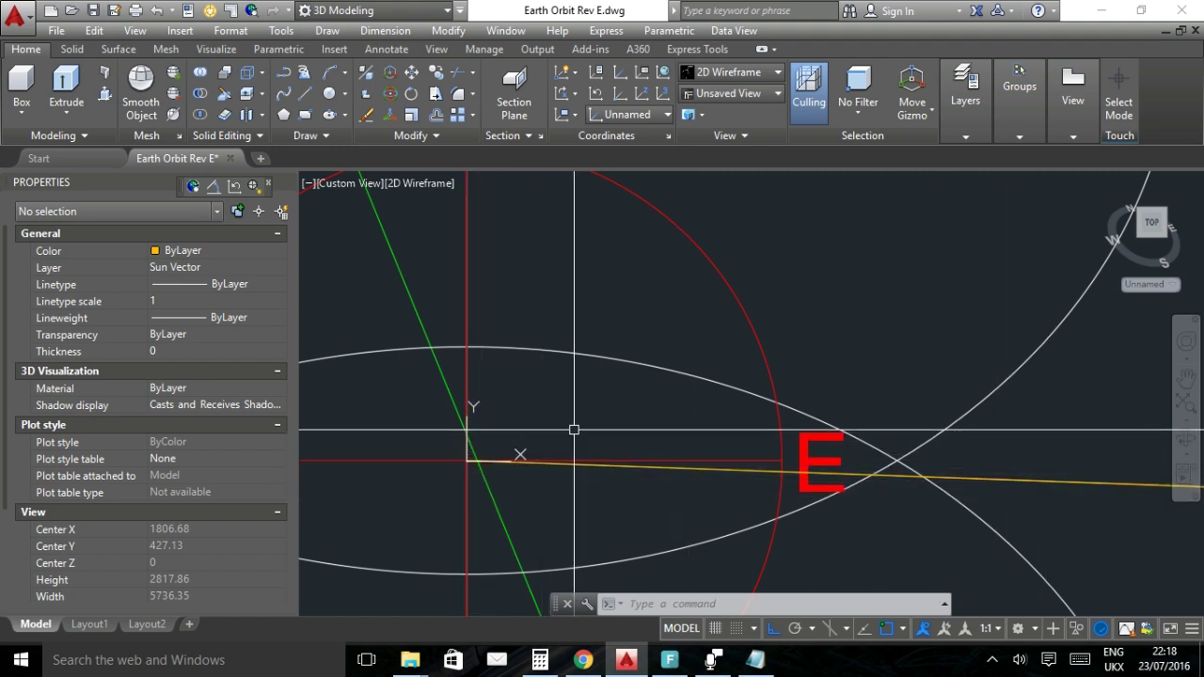
type("c")
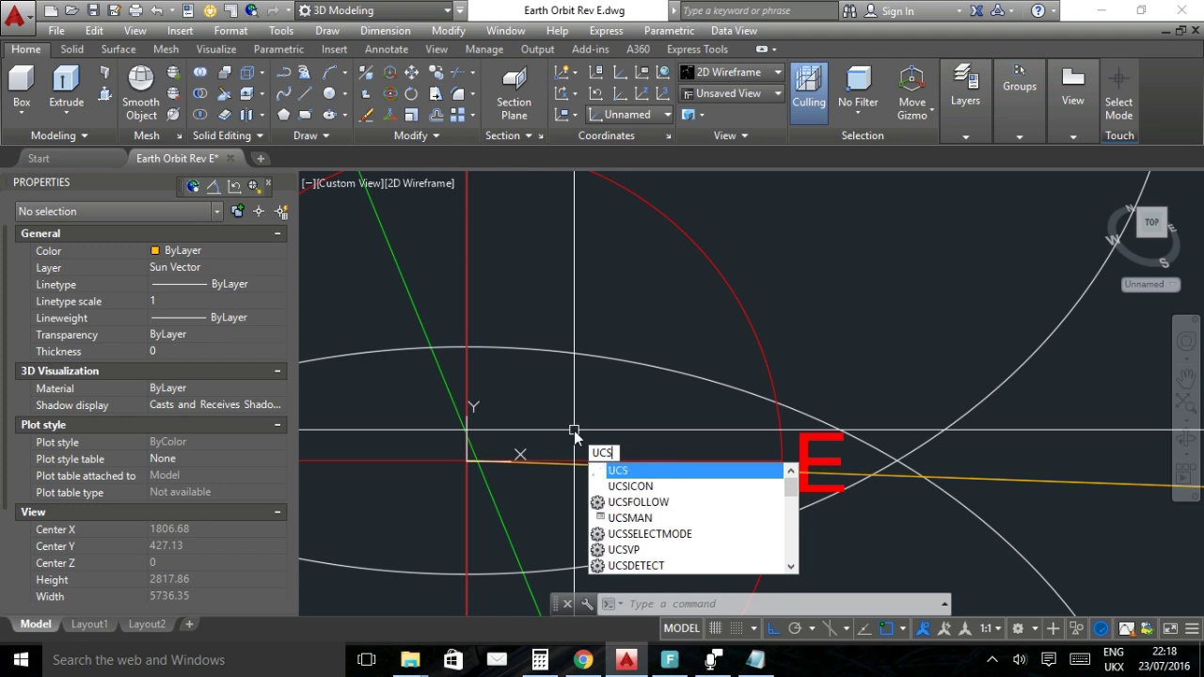
key("Return")
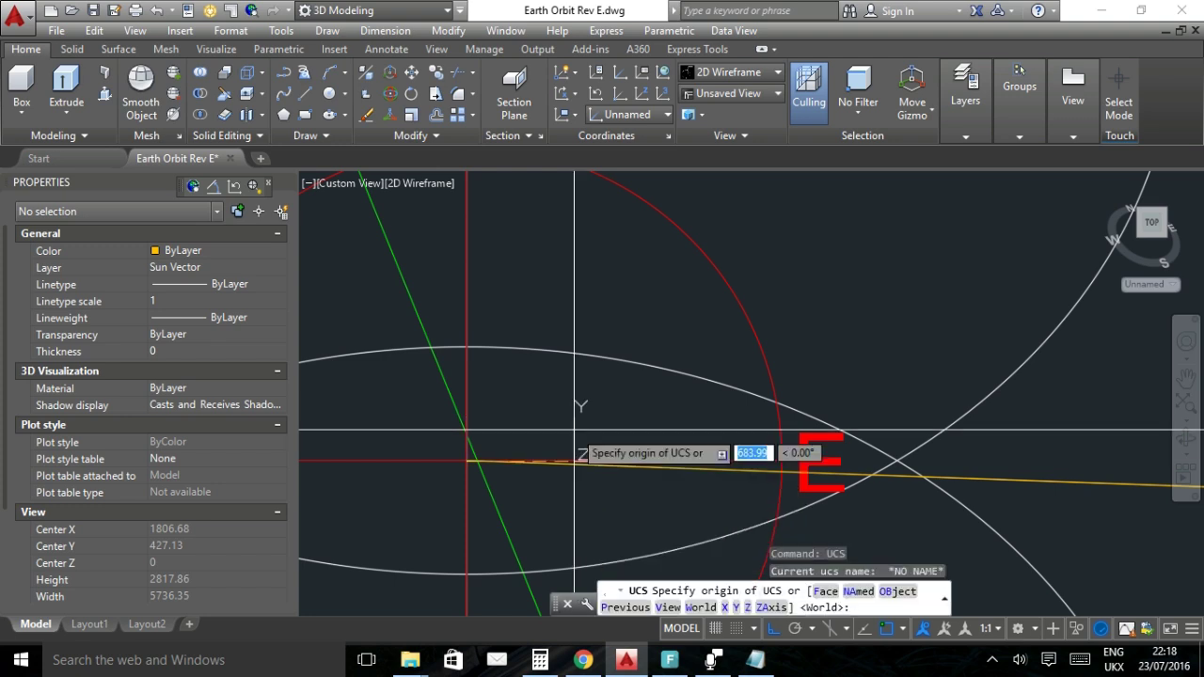
type("z")
key("Return")
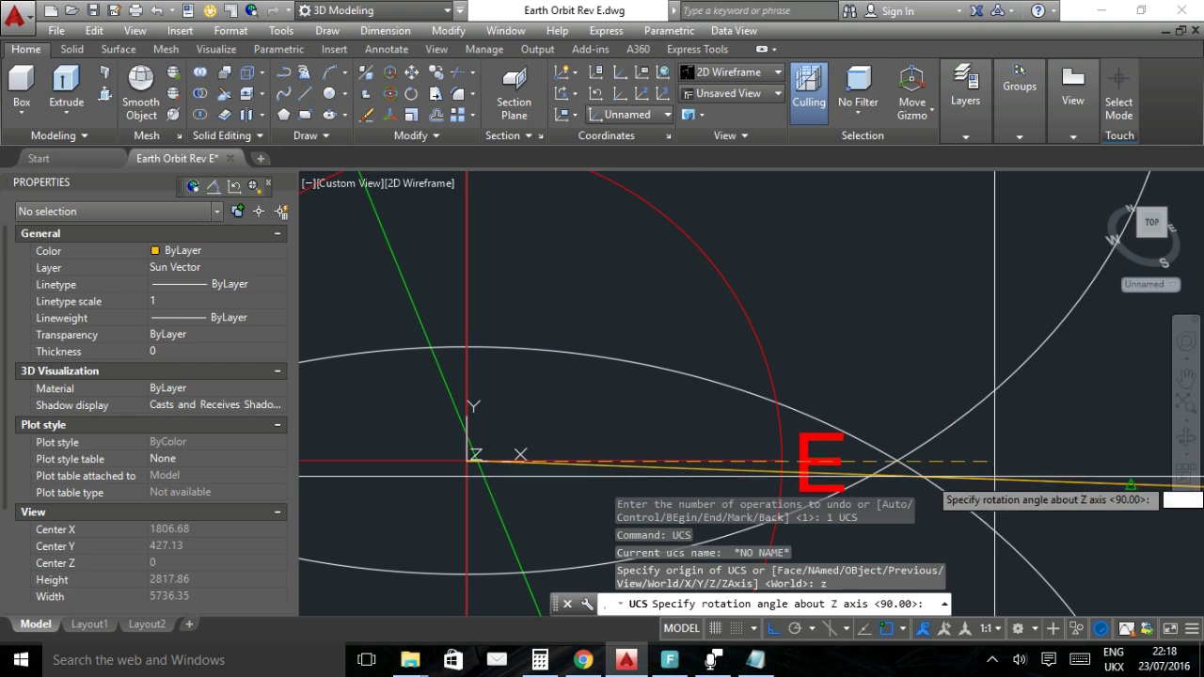
left_click(1132, 487)
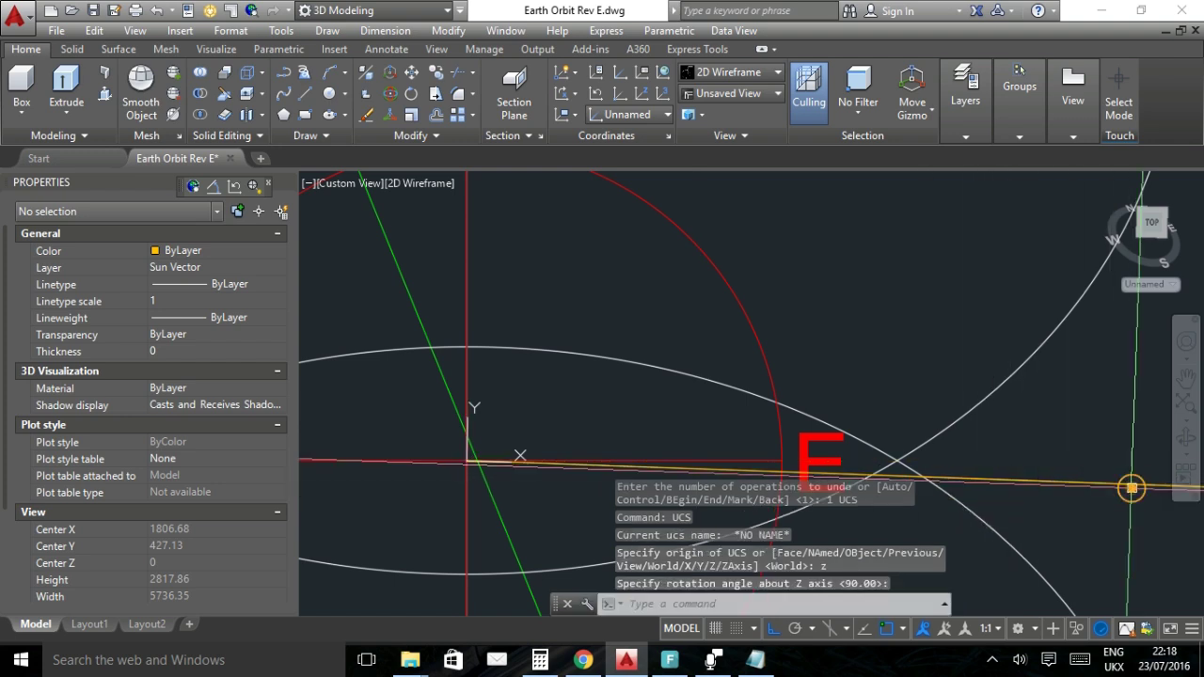
scroll(467, 418, "up", 5)
scroll(491, 455, "up", 10)
left_click_drag(407, 474, 586, 476)
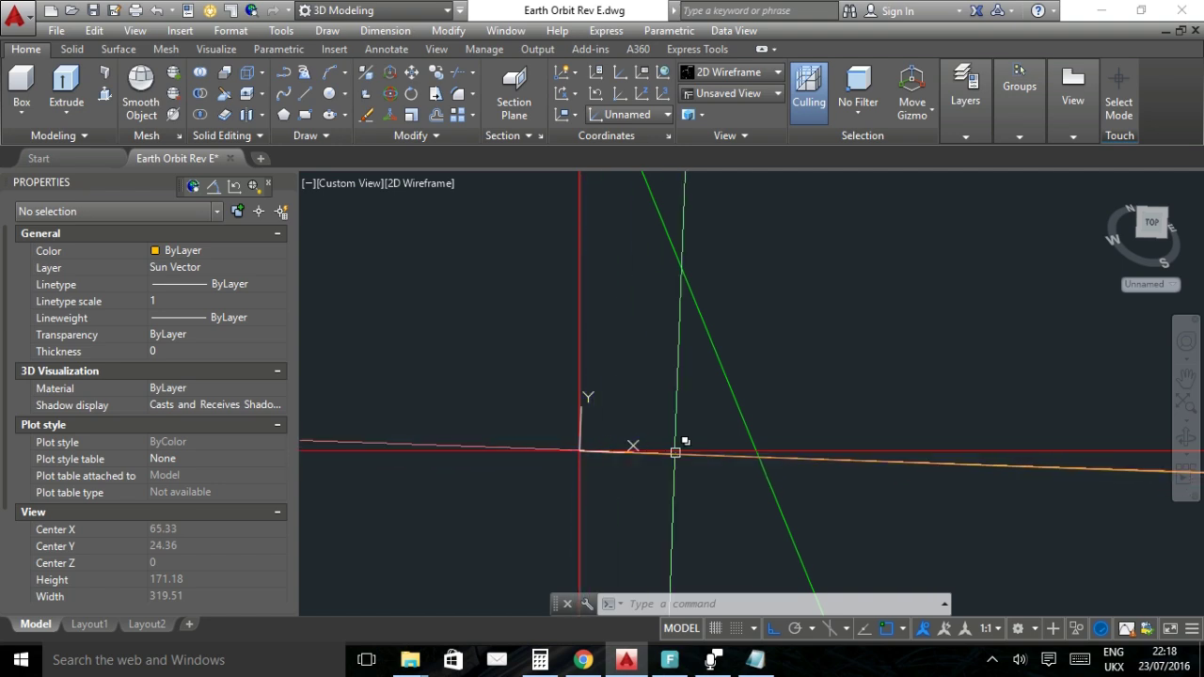
scroll(801, 470, "down", 15)
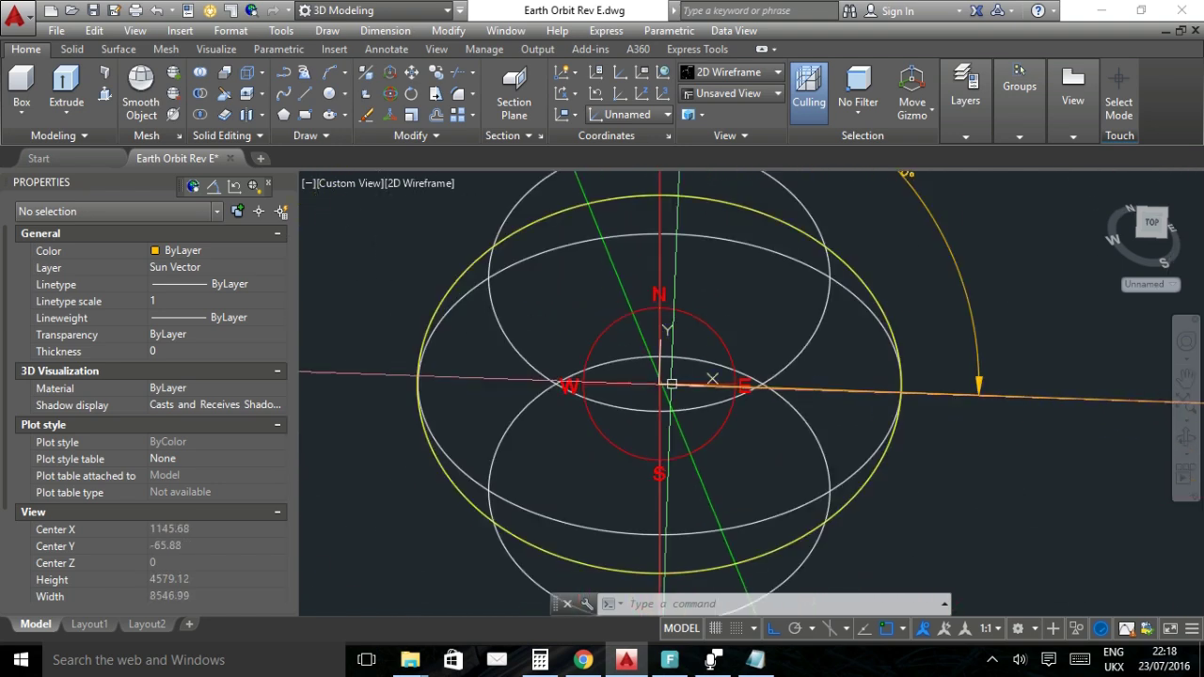
Orbit to a side view of the Earth with the Sun vector below the horizon and align the UCS to the current view.
left_click(702, 443)
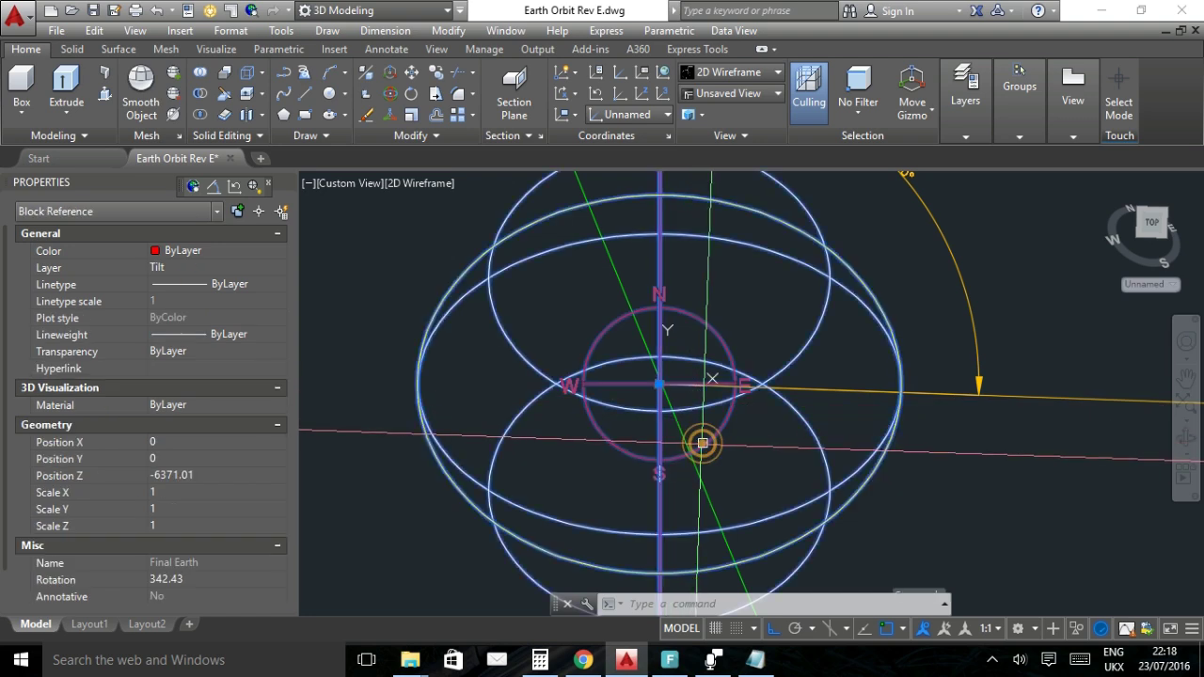
left_click_drag(1149, 243, 1138, 254)
key("Escape")
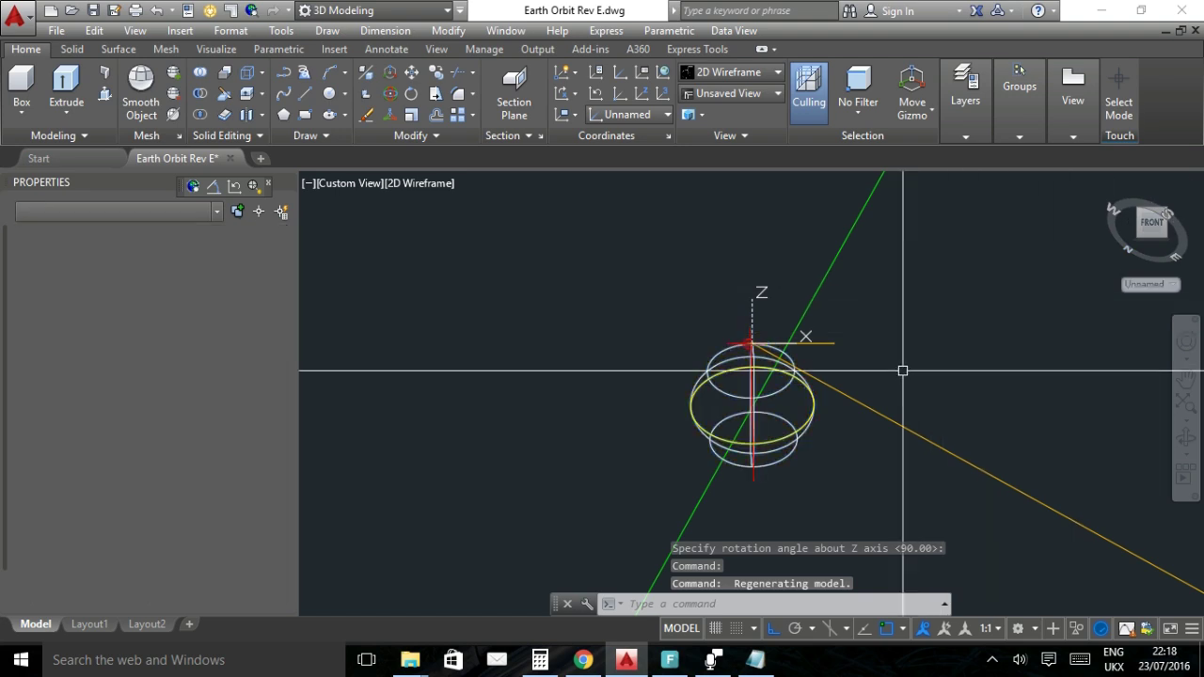
key("Escape")
scroll(903, 371, "up", 3)
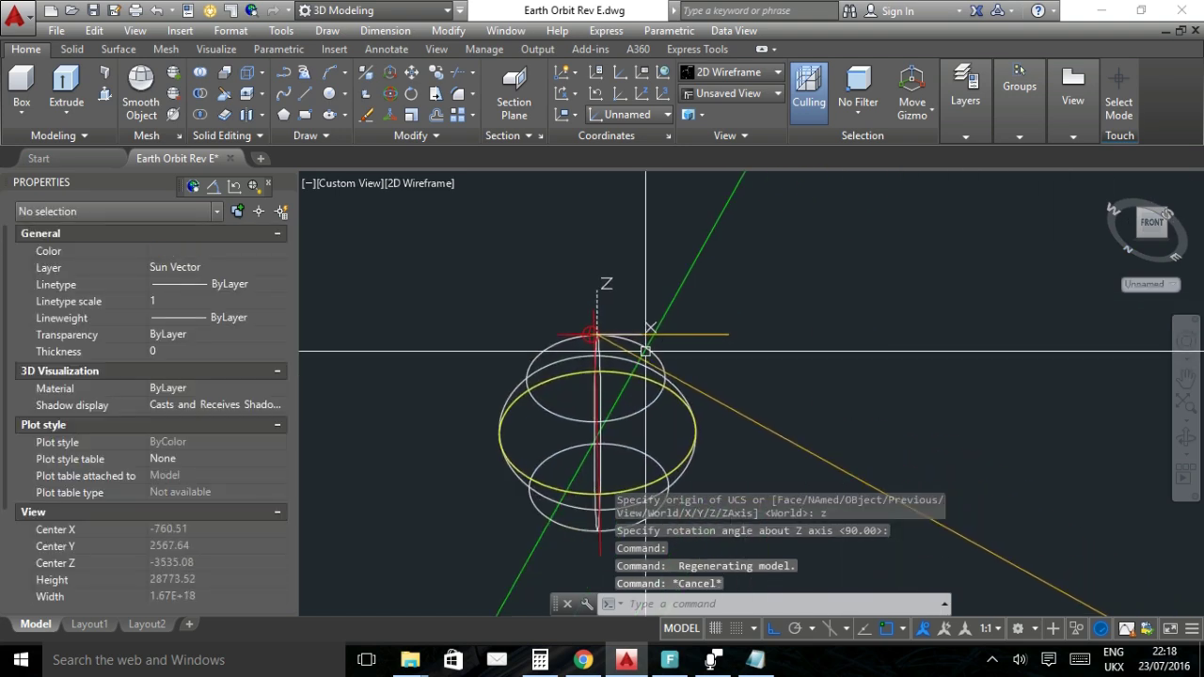
scroll(645, 352, "up", 2)
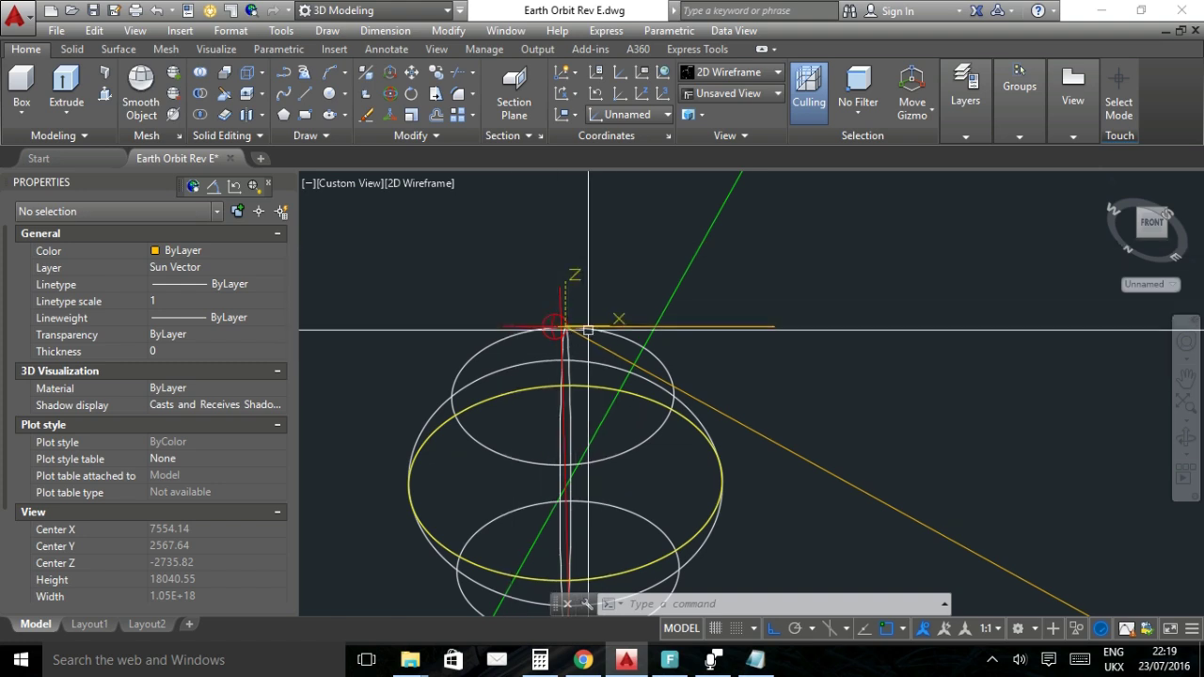
left_click(254, 188)
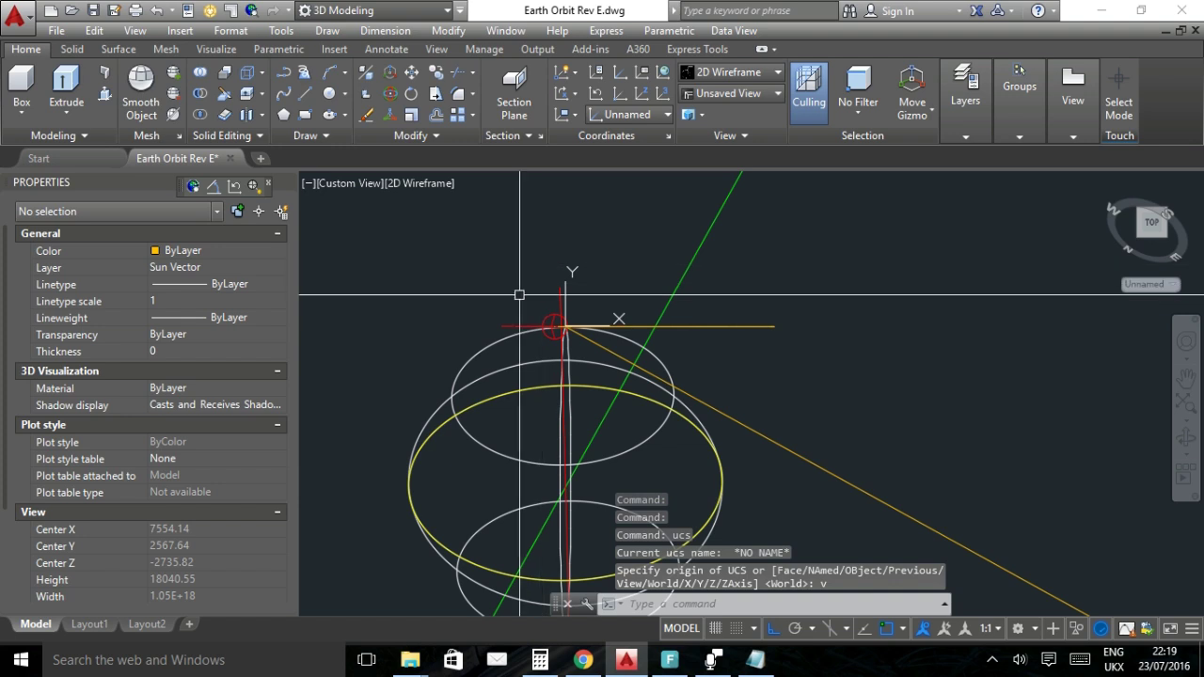
Dimension the elevation angle between the horizontal horizon line and the Sun vector, placing the arc outside the Earth.
type("dan")
key("Return")
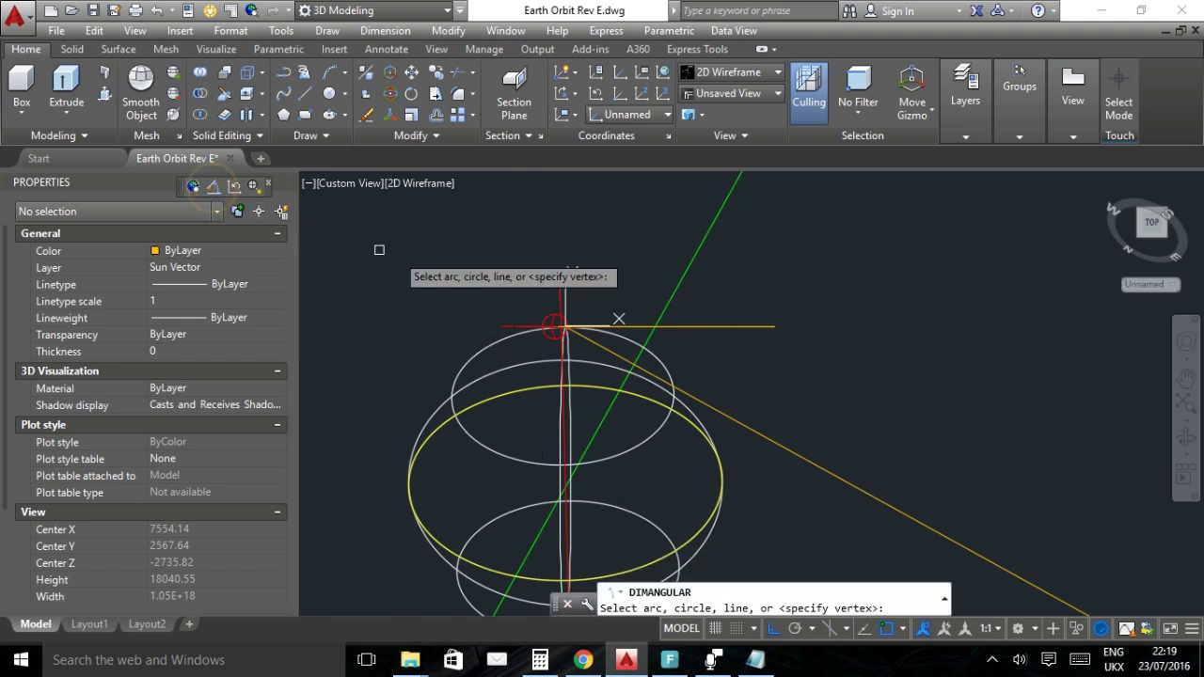
left_click(696, 324)
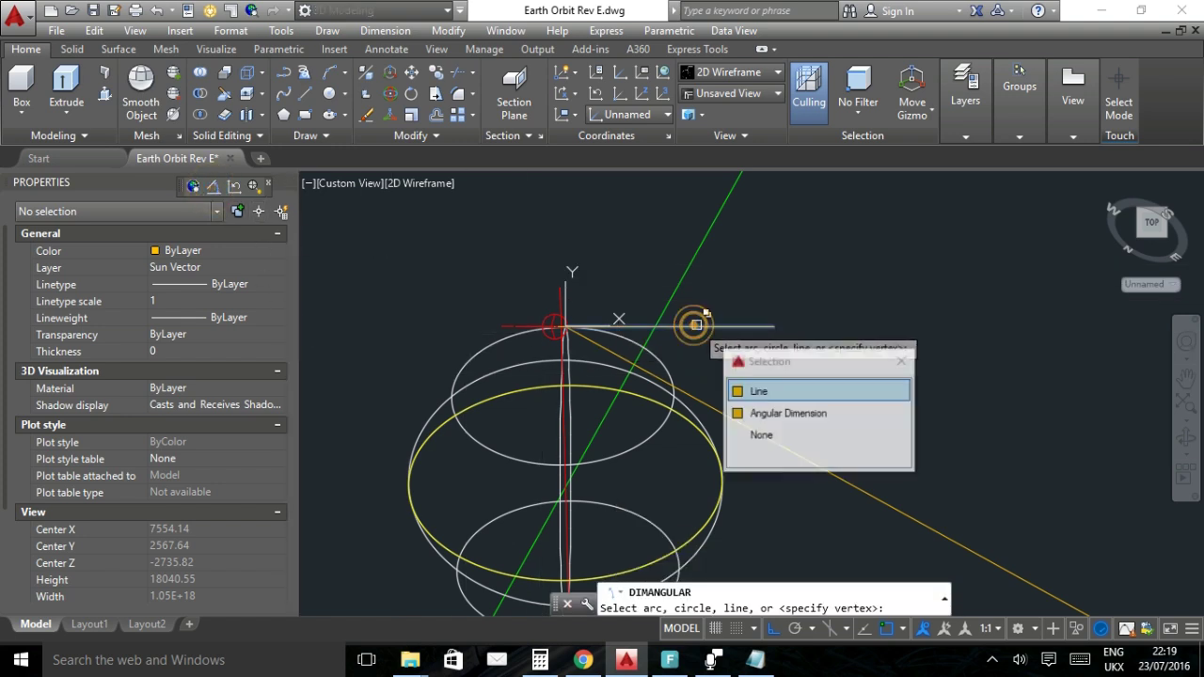
left_click(769, 395)
left_click(734, 423)
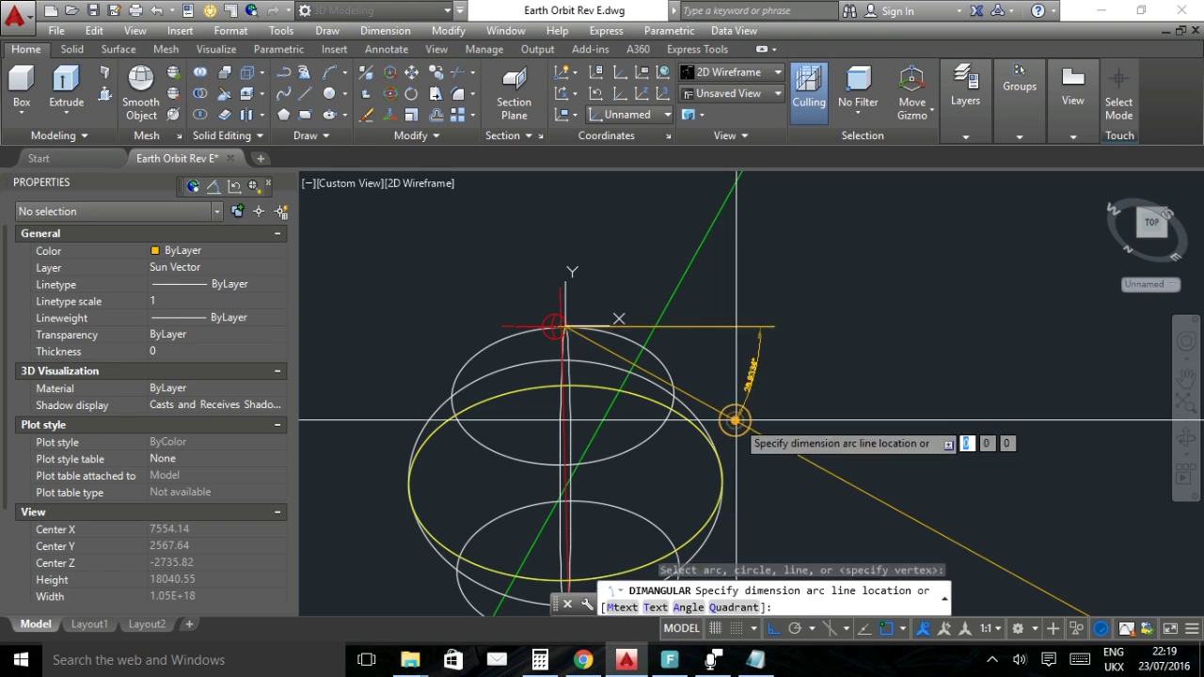
scroll(745, 387, "up", 2)
scroll(745, 382, "up", 2)
scroll(745, 382, "down", 1)
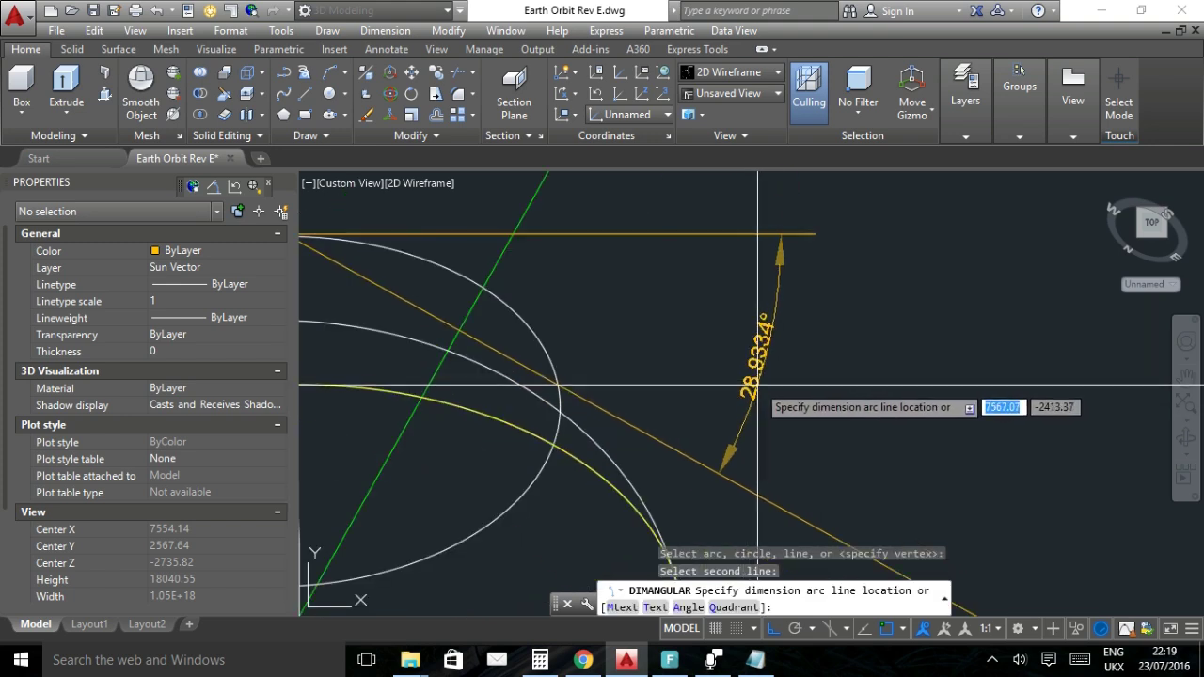
left_click(745, 382)
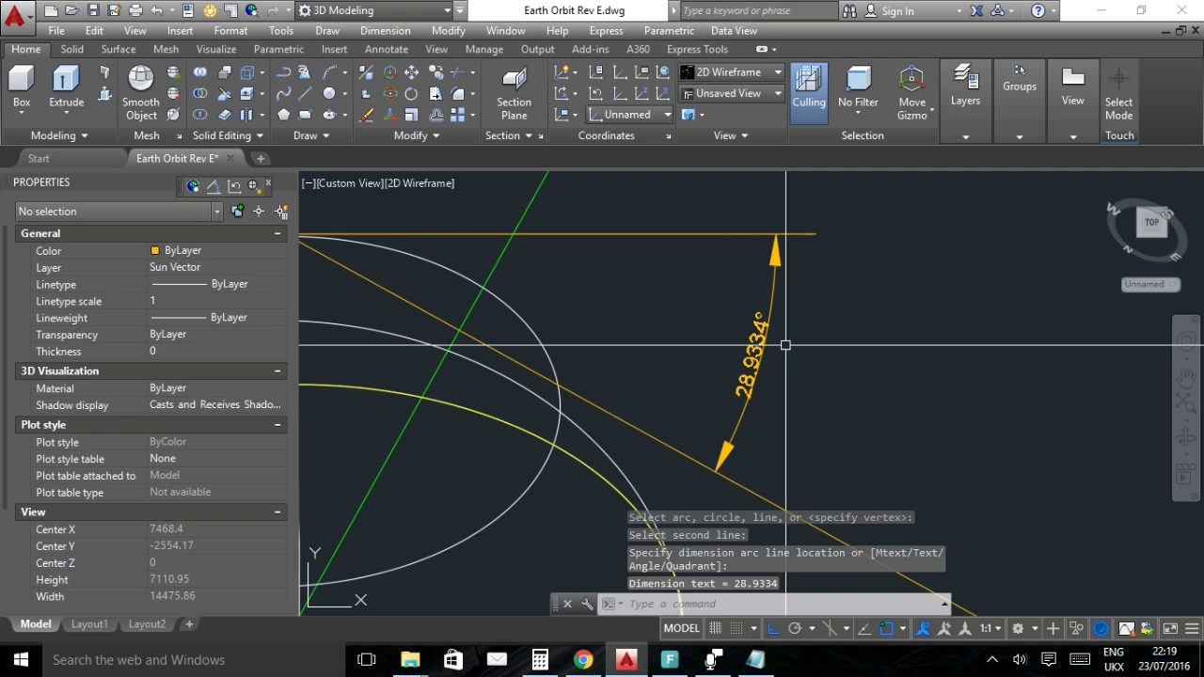
Compare the elevation dimension with the 04:48 elevation in the HORIZONS table in Chrome, and compute 28.2794 - 28.9334 in Calculator.
left_click(582, 661)
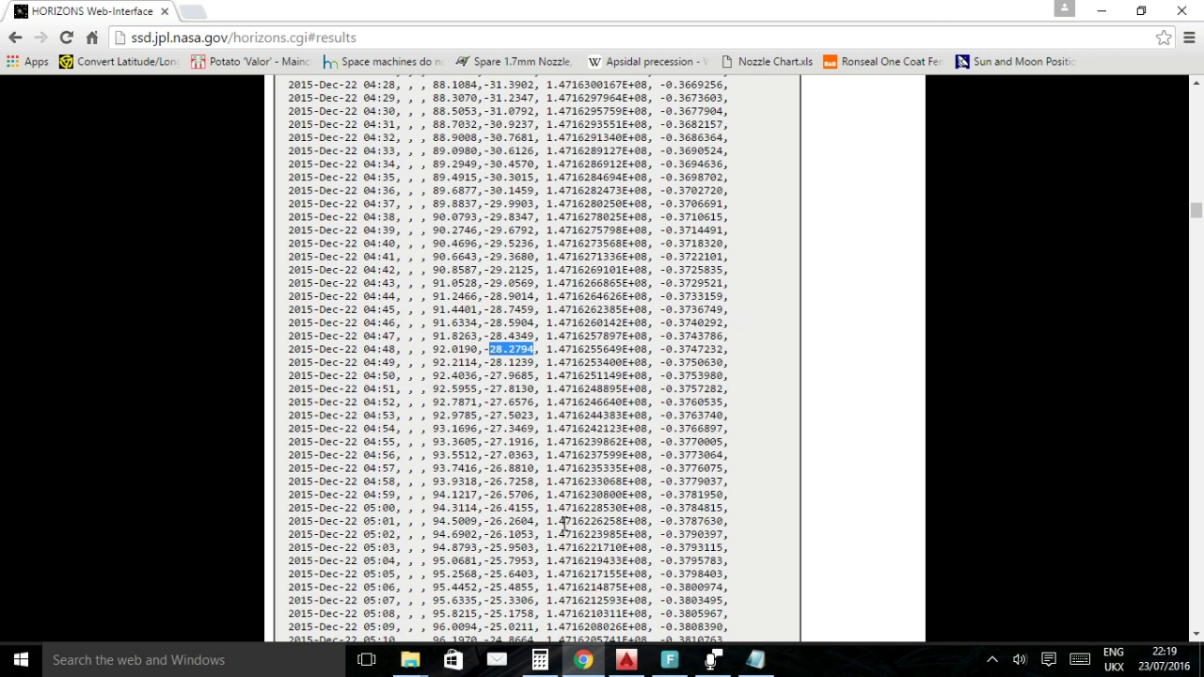
left_click(539, 663)
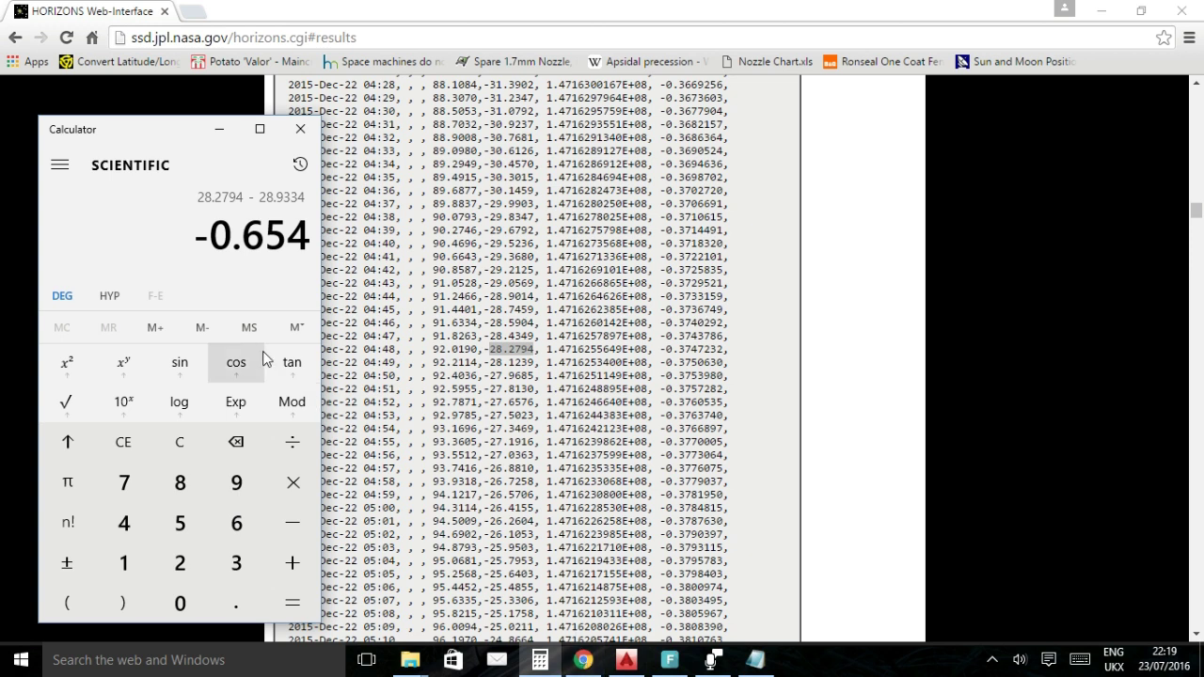
left_click(626, 660)
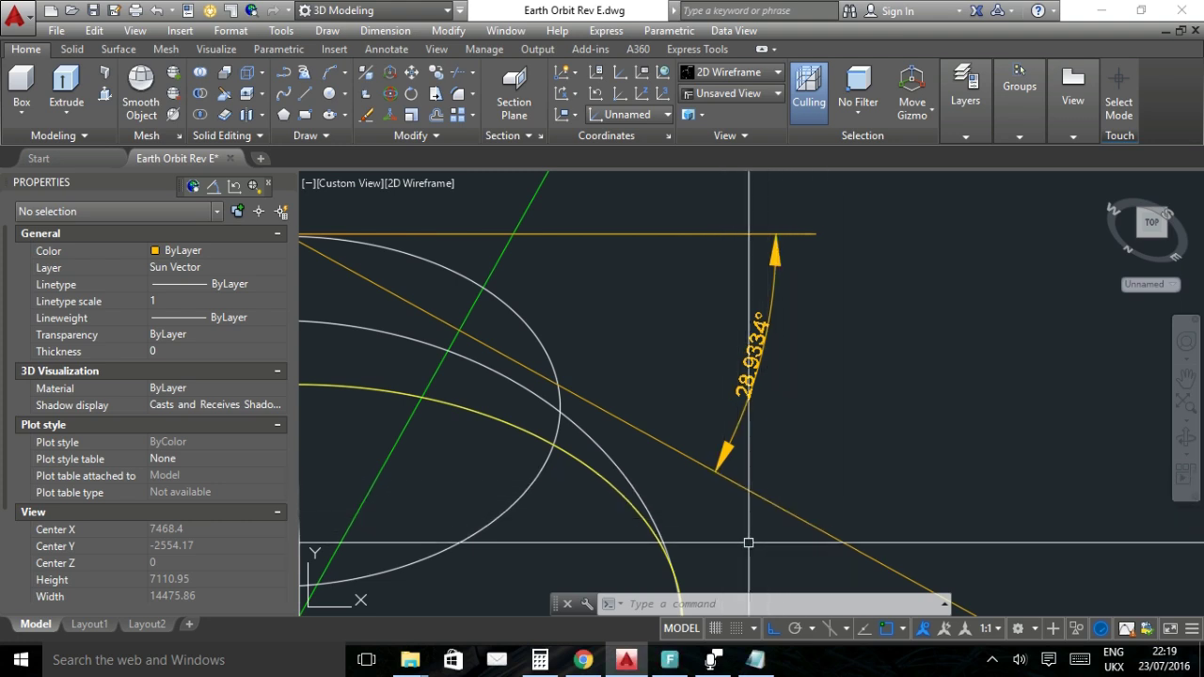
left_click(585, 665)
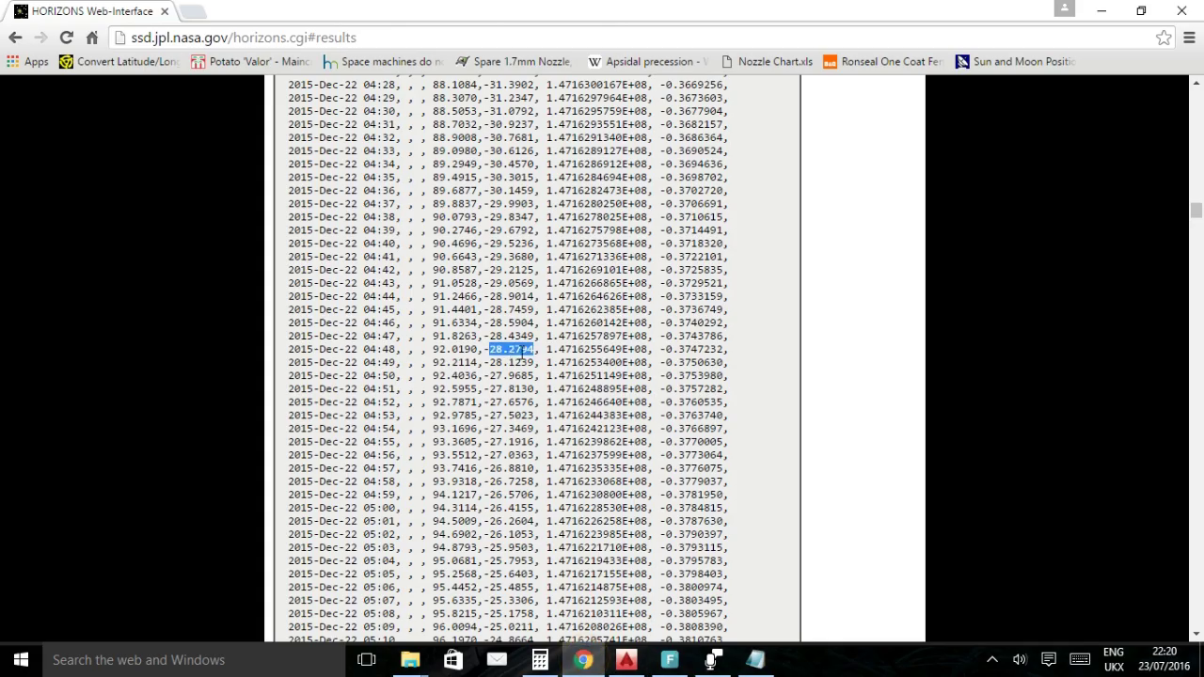
Return to AutoCAD and rotate the Sun vector by 0.654° about the node at the compass centre, with Ortho off.
left_click(627, 662)
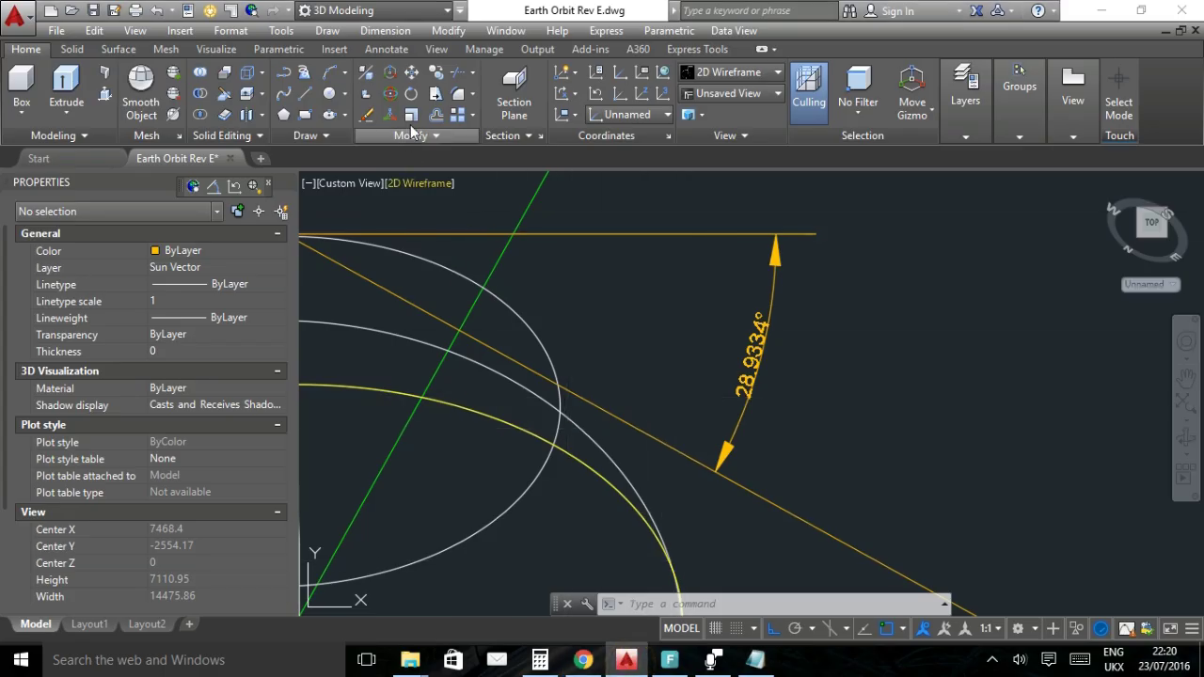
left_click(615, 423)
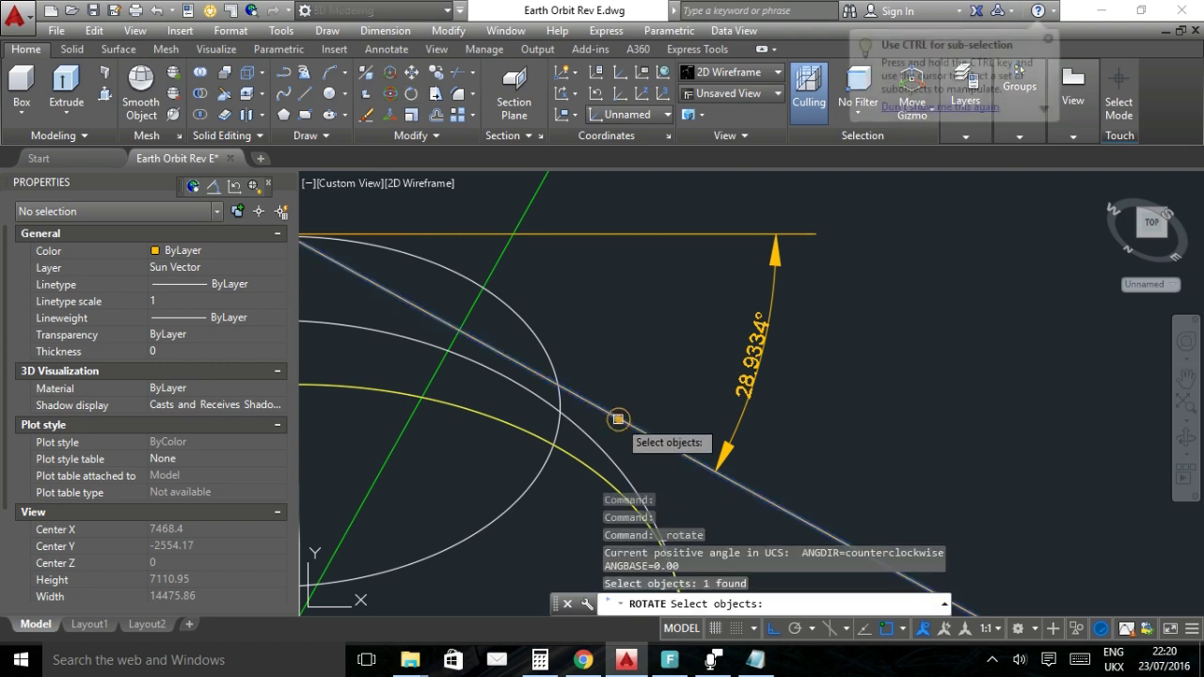
left_click_drag(626, 403, 760, 424)
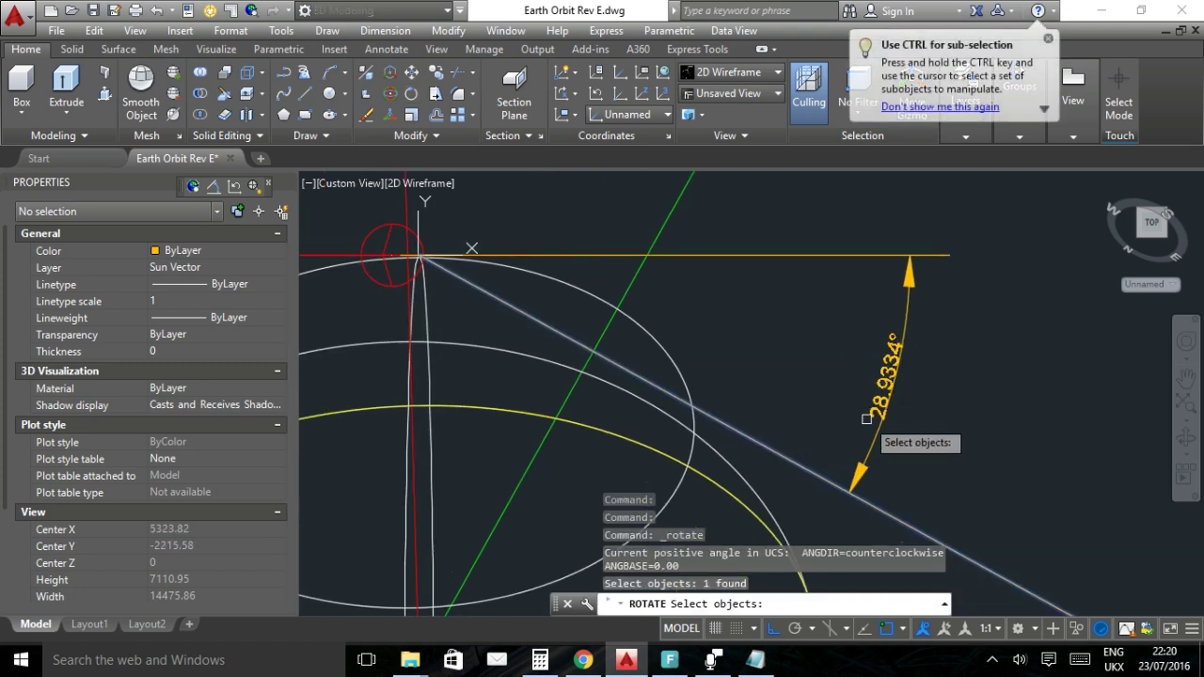
key("Return")
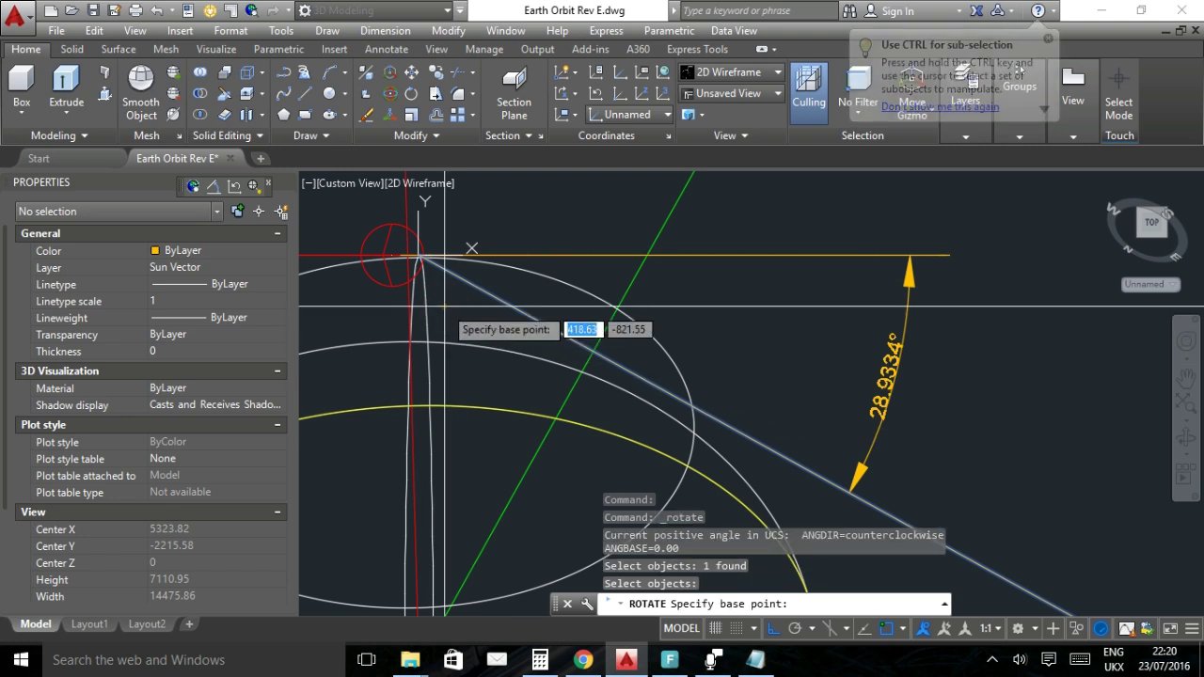
type("node")
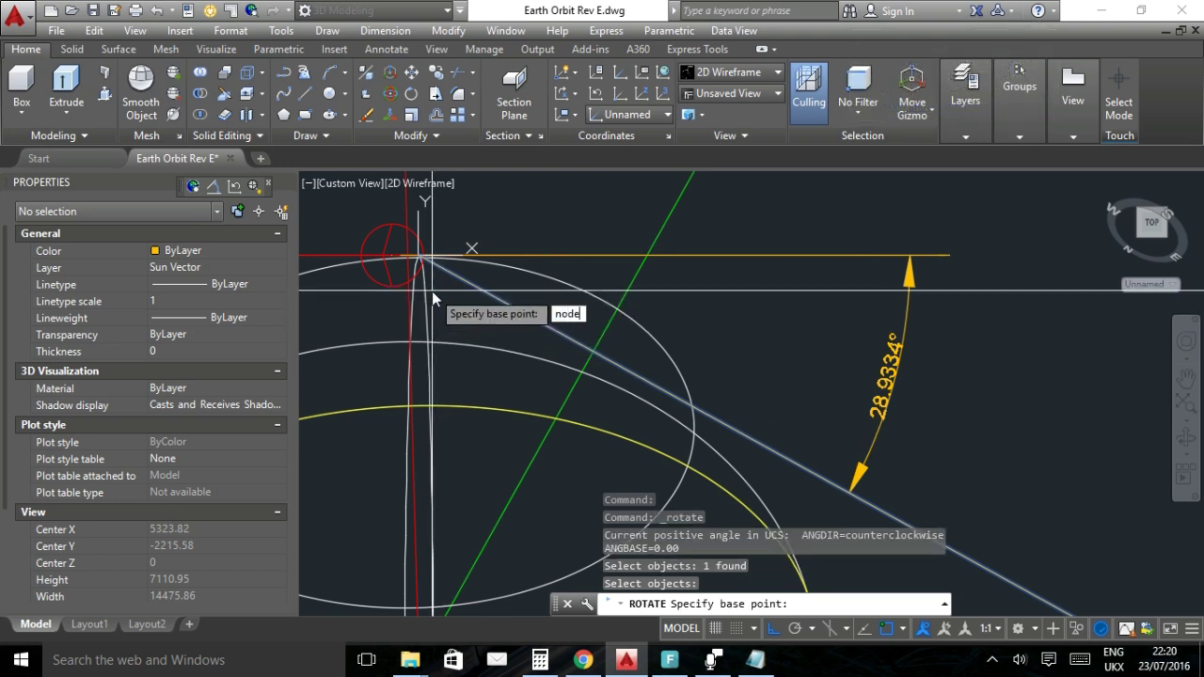
key("Return")
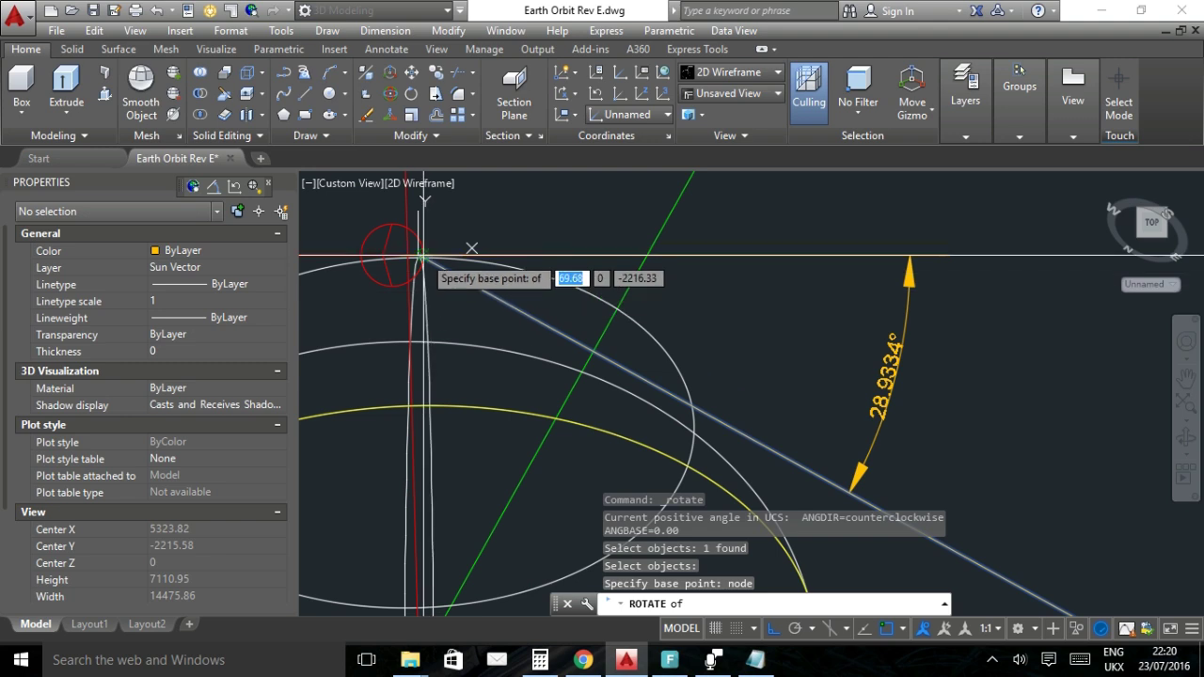
left_click(422, 253)
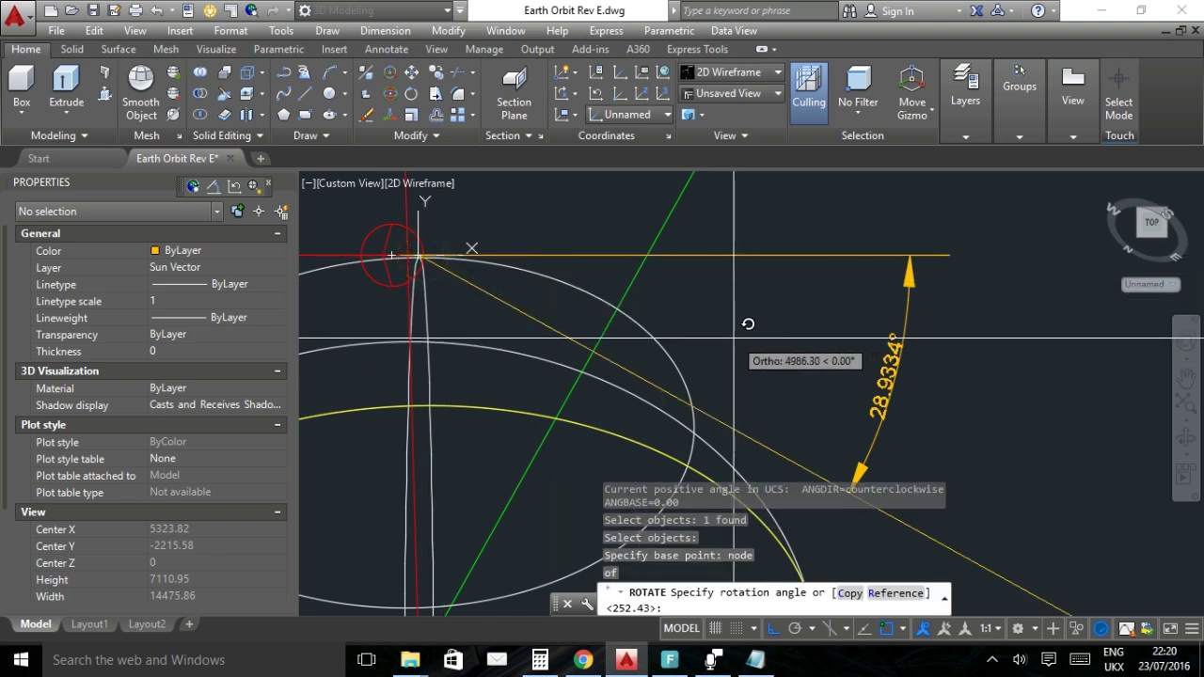
key("F8")
scroll(718, 258, "down", 2)
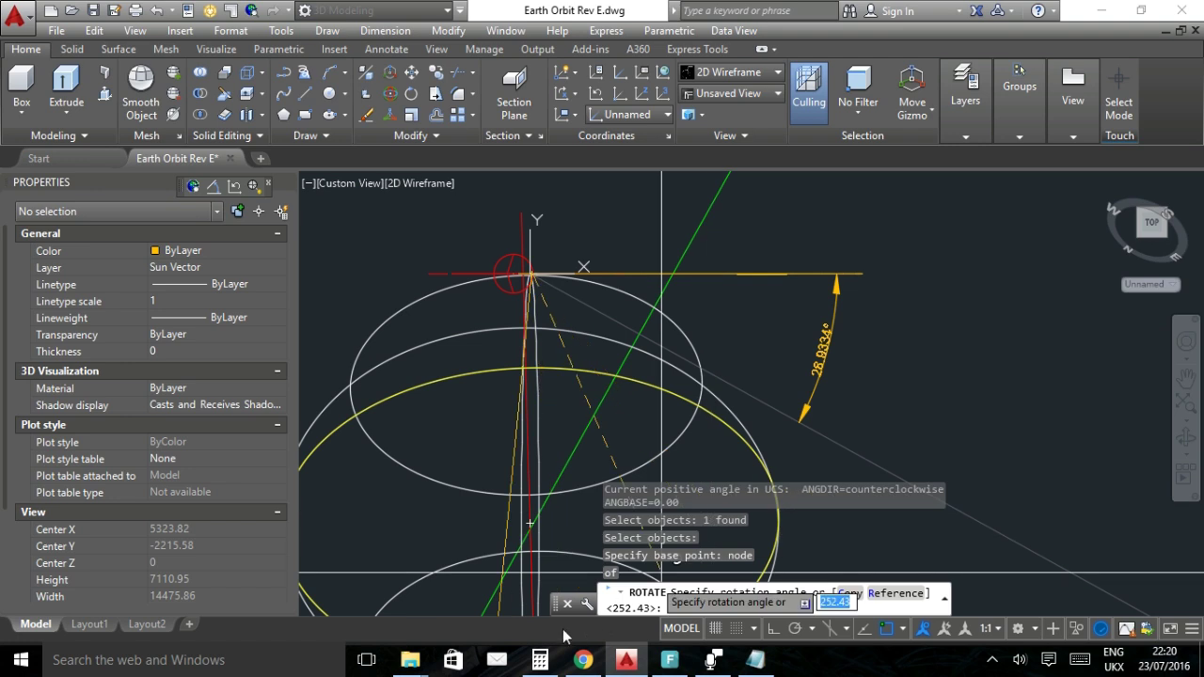
left_click(539, 661)
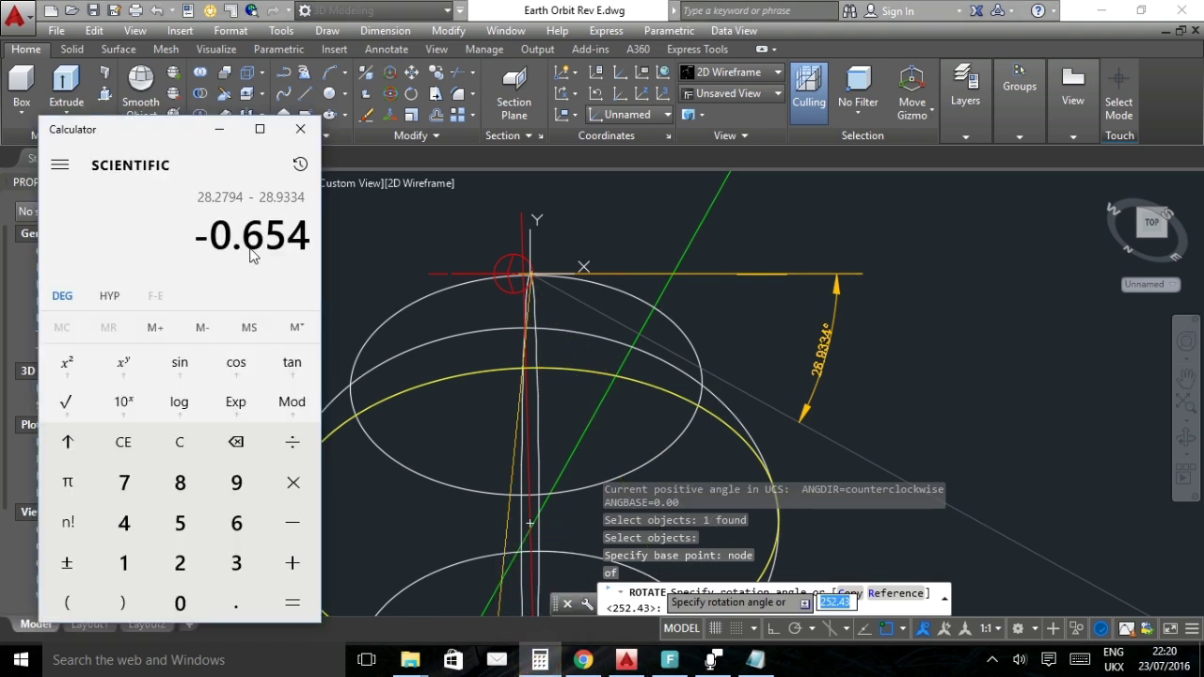
left_click(616, 661)
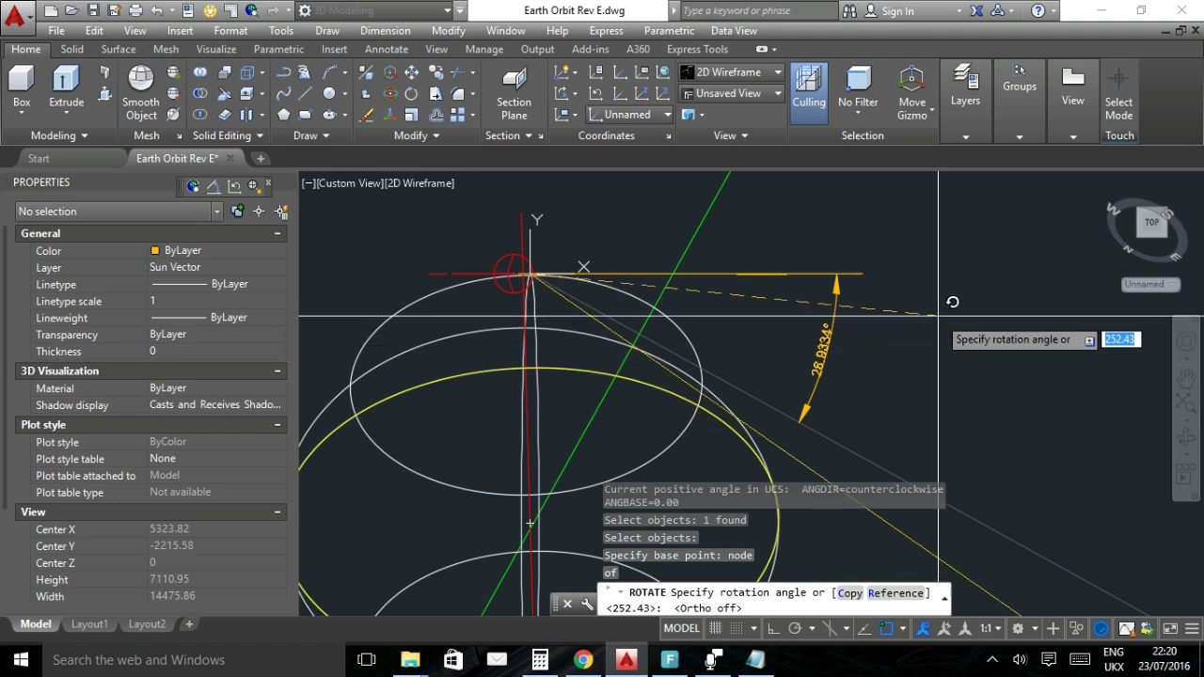
type(".654")
key("Return")
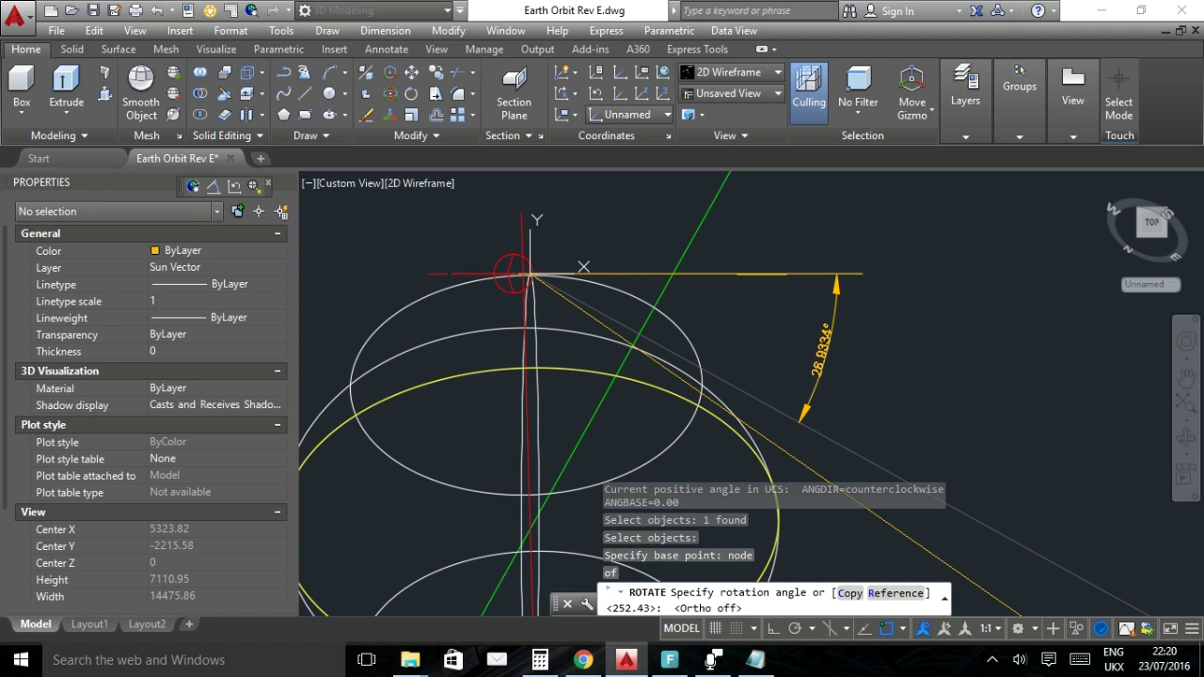
Check the elevation dimension against the 04:48 value in the HORIZONS table in Chrome, and erase the dimension in AutoCAD.
left_click_drag(1052, 442, 854, 392)
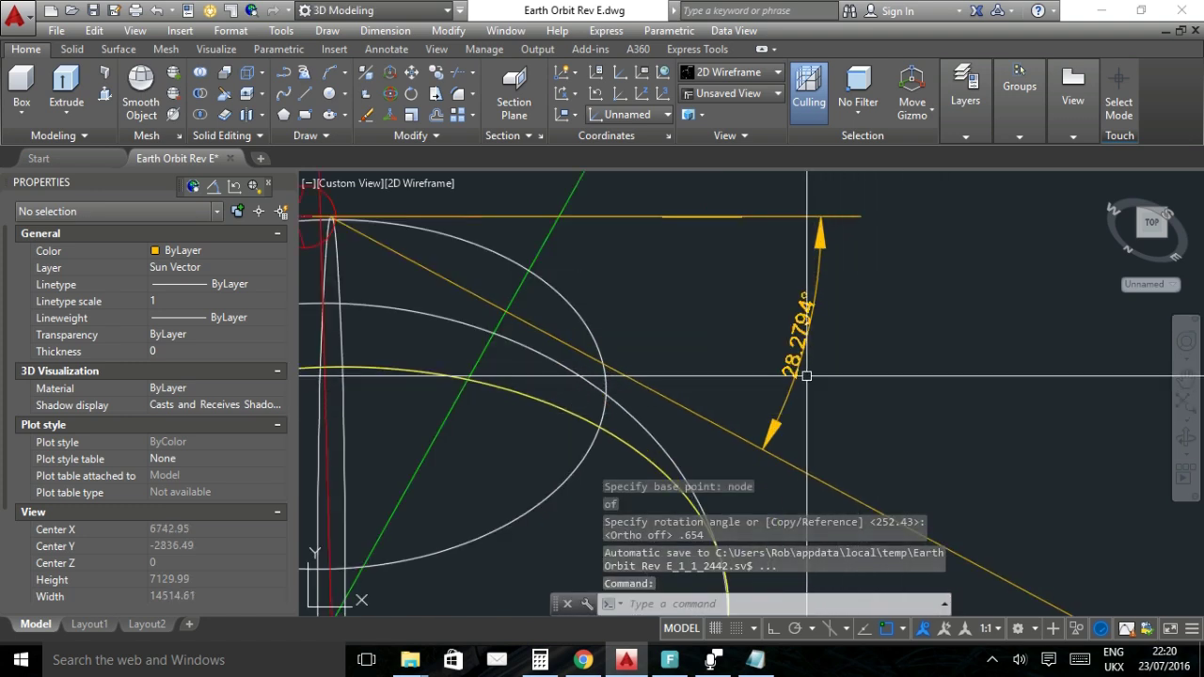
scroll(807, 384, "up", 2)
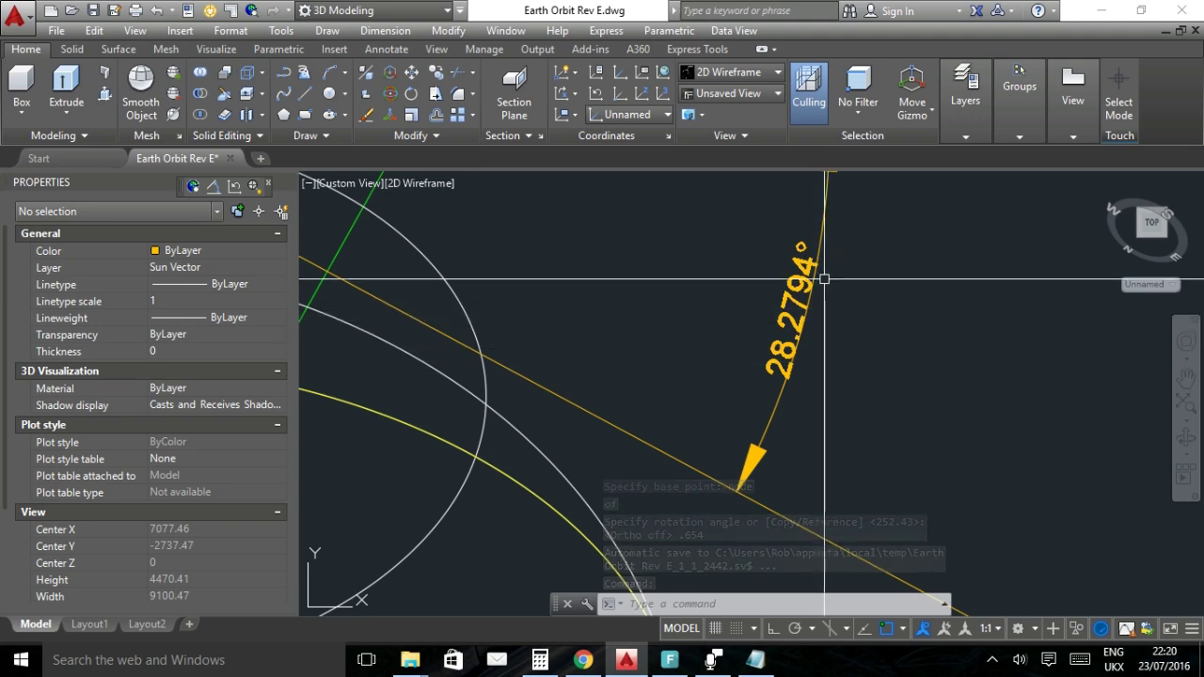
left_click(583, 660)
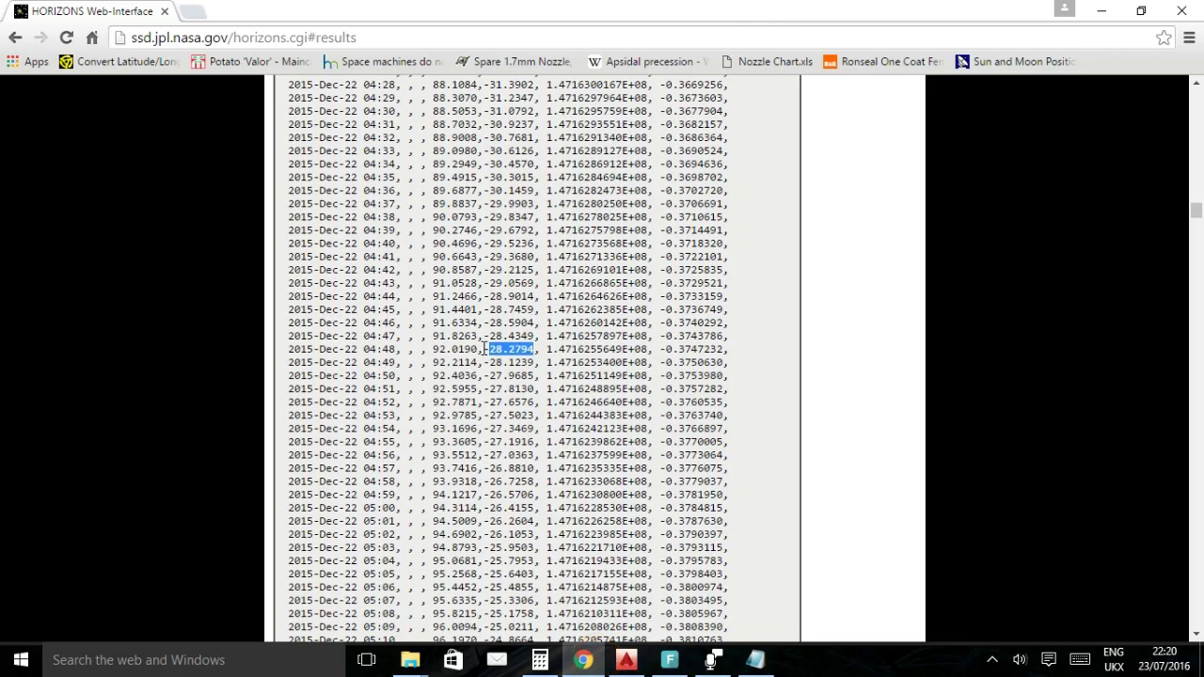
left_click(625, 658)
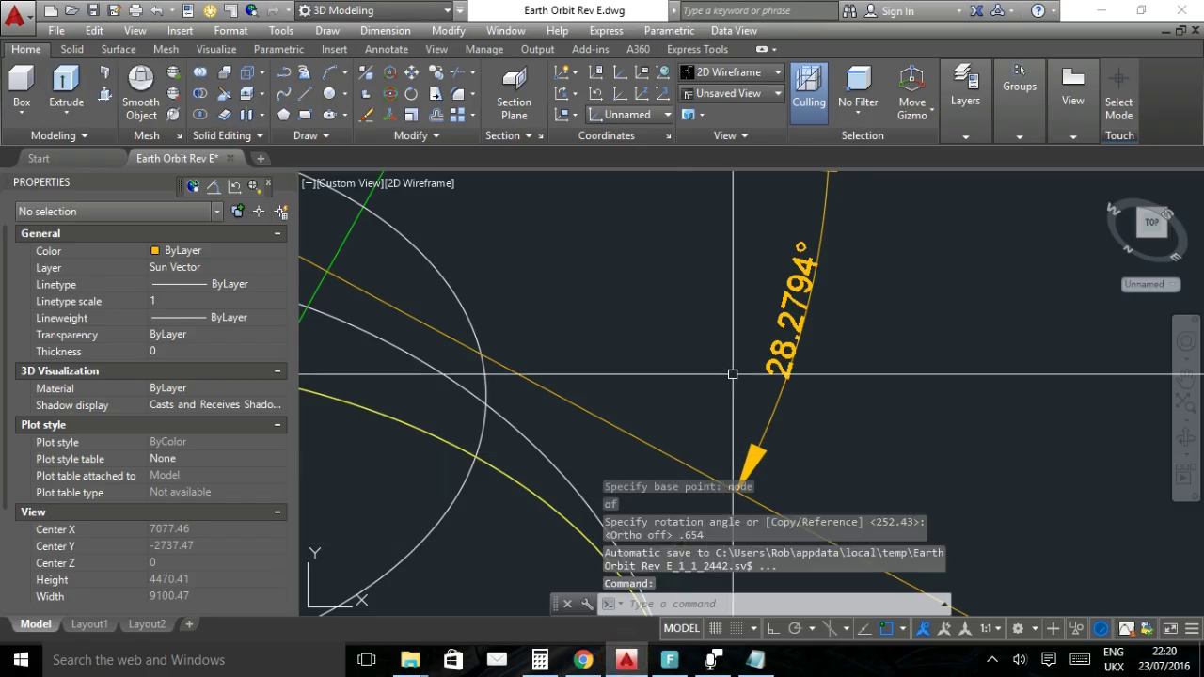
scroll(726, 285, "down", 4)
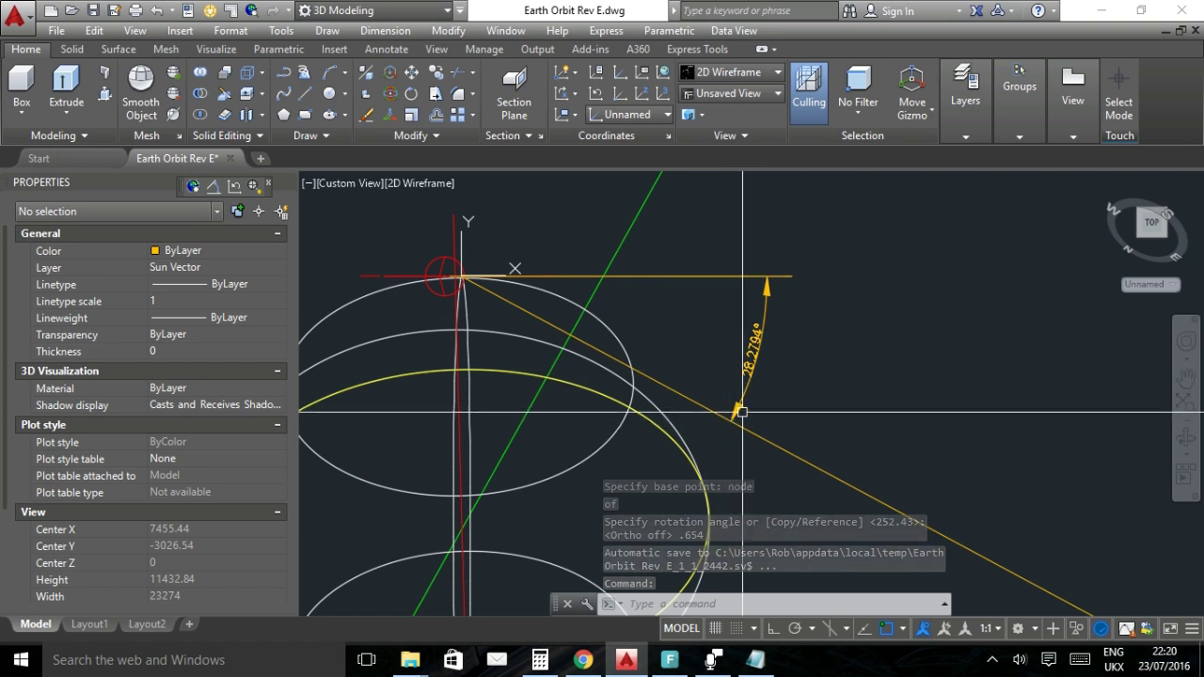
scroll(762, 378, "up", 2)
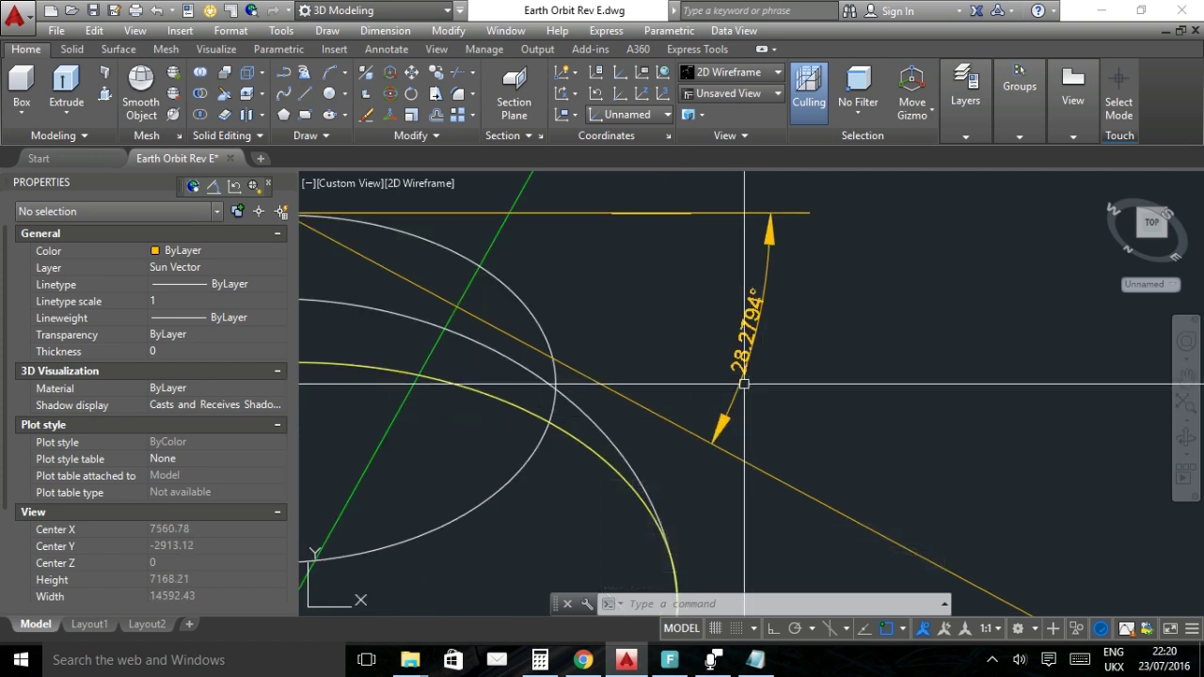
left_click(750, 360)
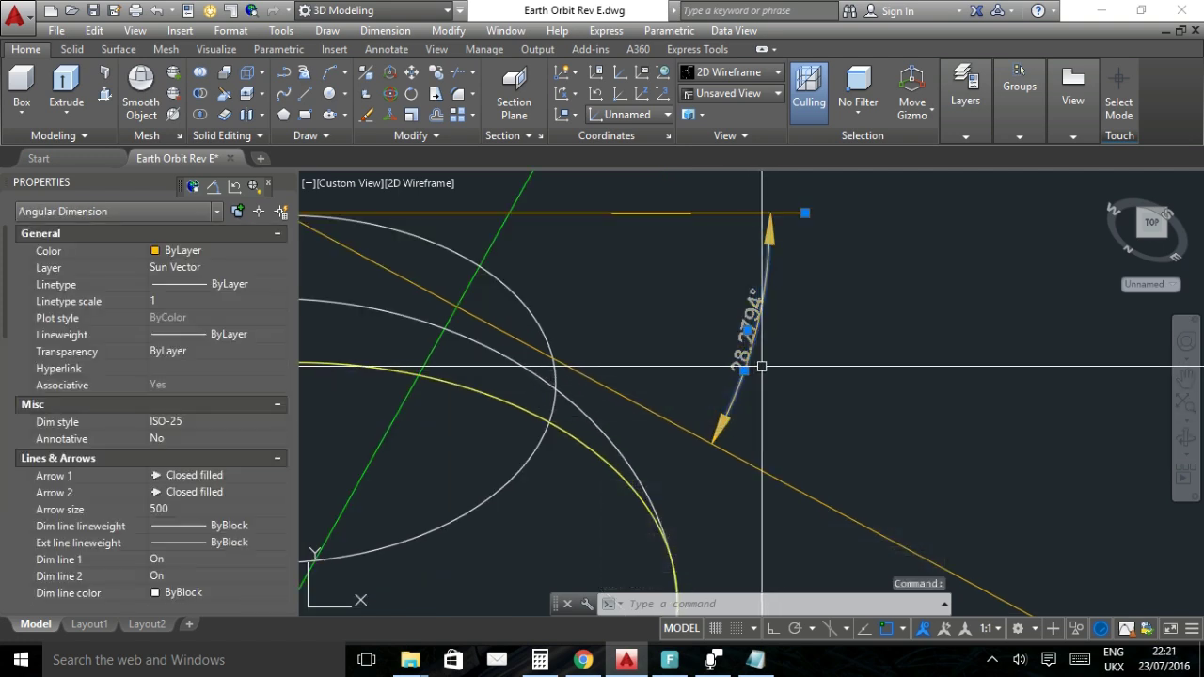
key("Delete")
Move the Sun vector from its far endpoint to the centre of the Sun sphere.
scroll(724, 388, "up", 6)
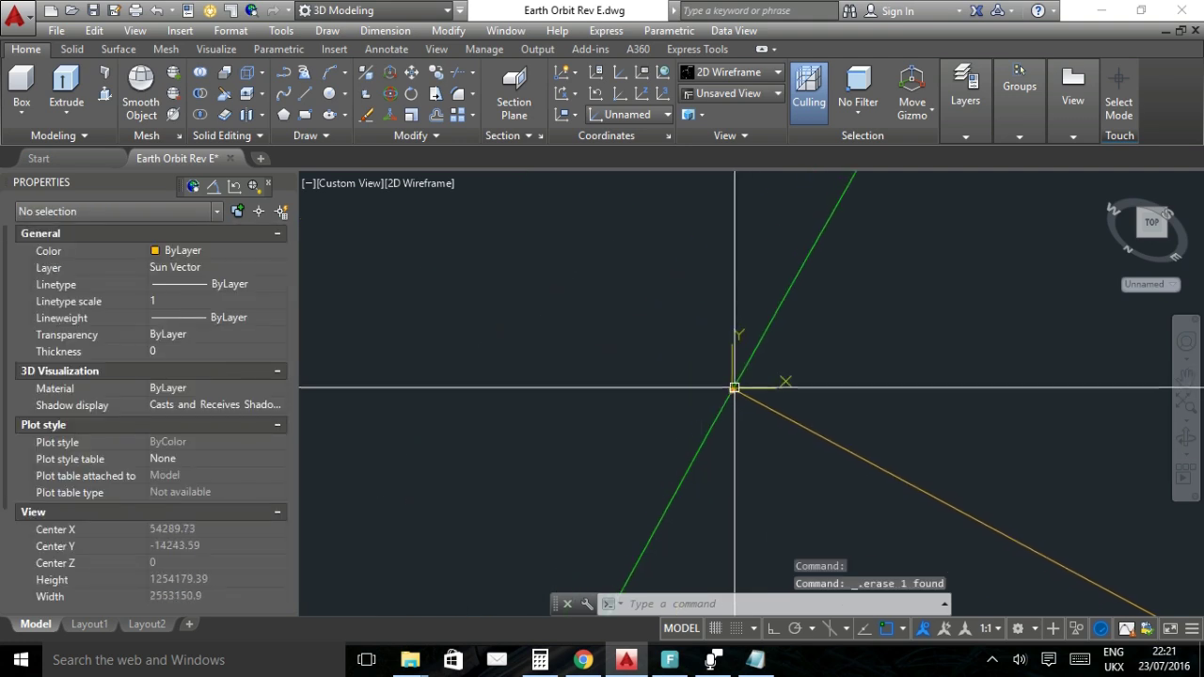
scroll(739, 376, "down", 5)
scroll(1029, 537, "up", 4)
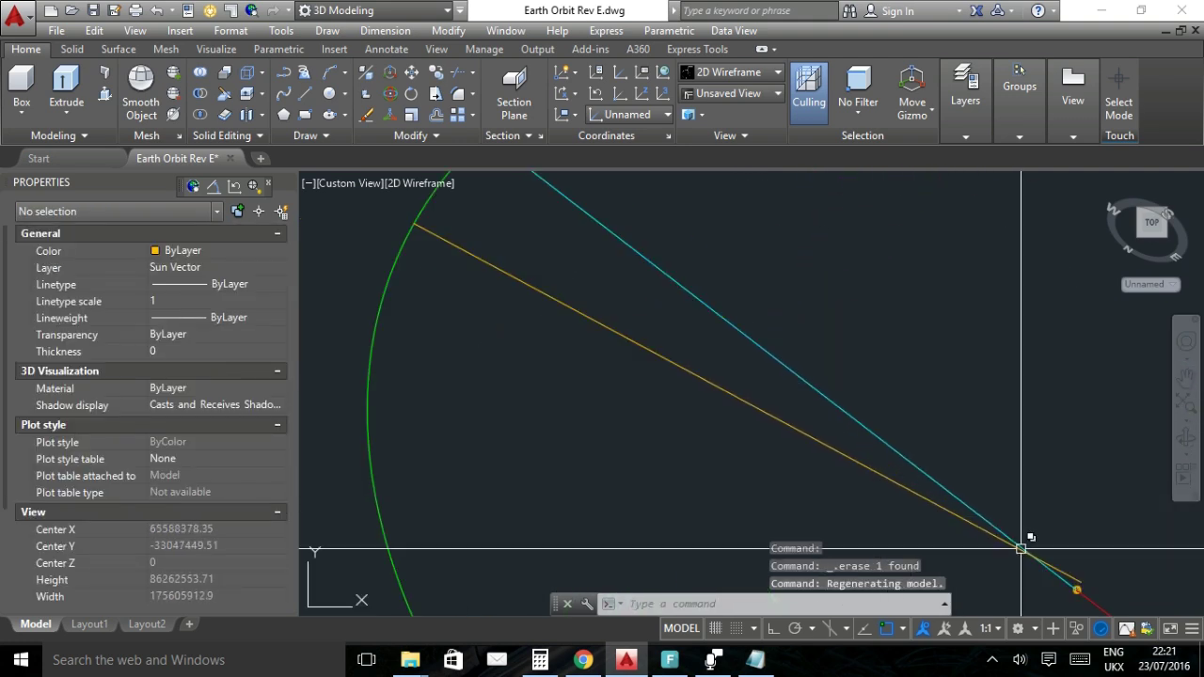
left_click_drag(846, 415, 797, 381)
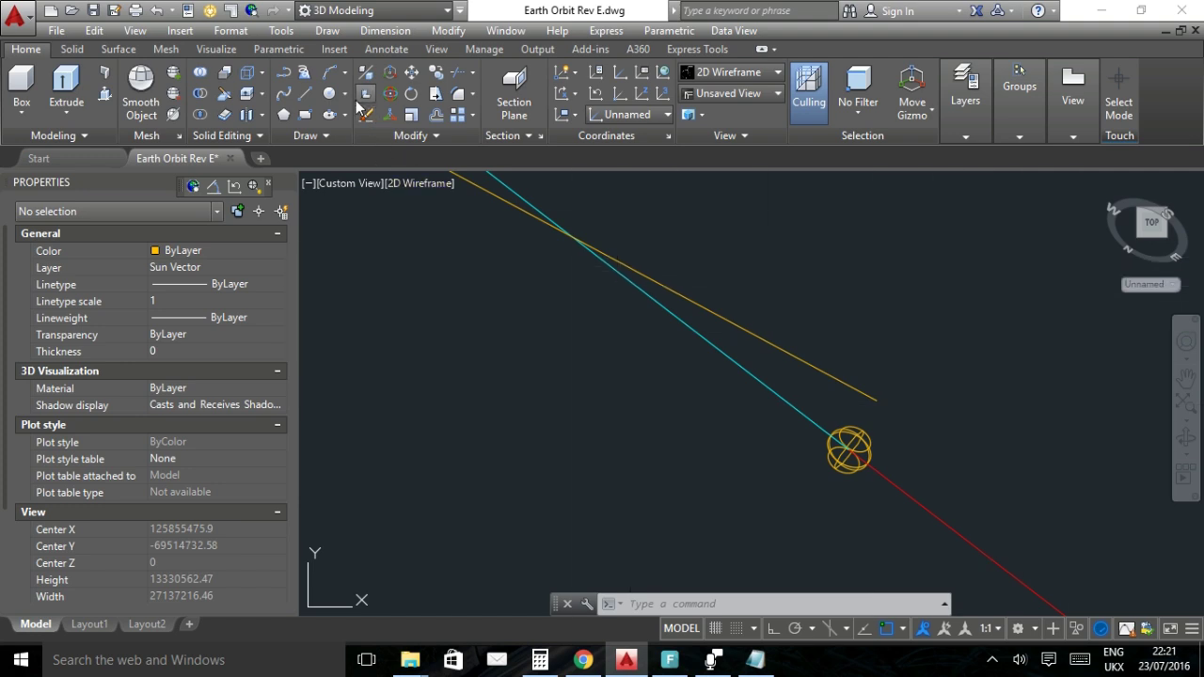
left_click(836, 377)
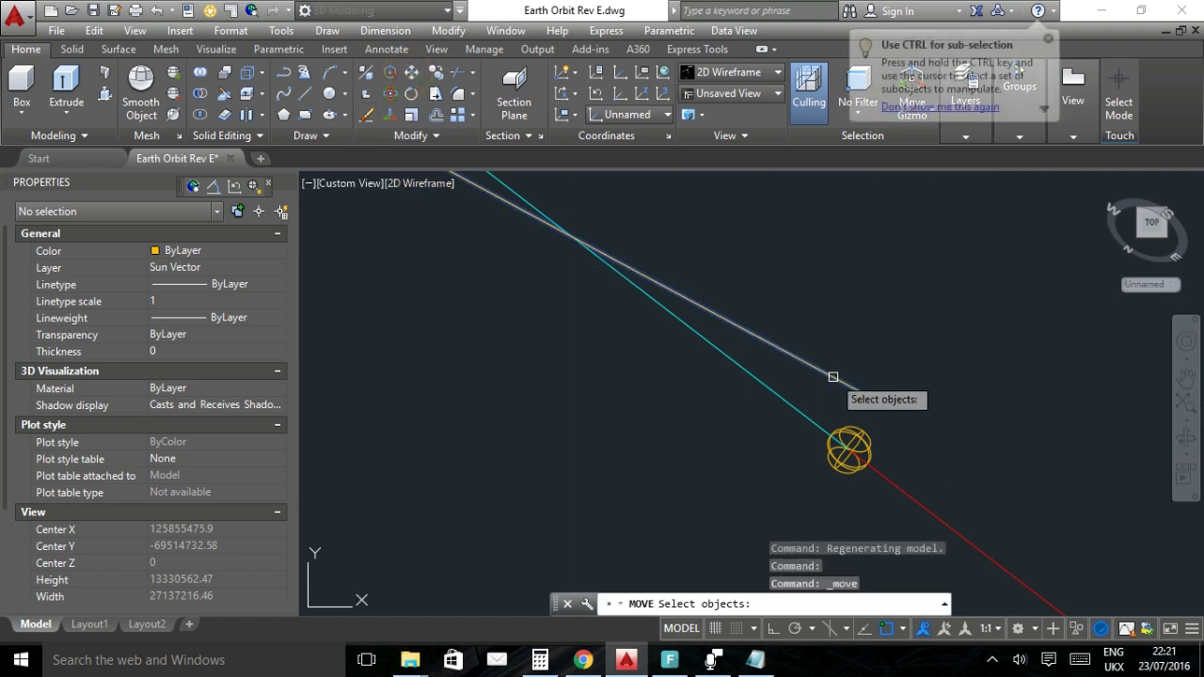
right_click(884, 410)
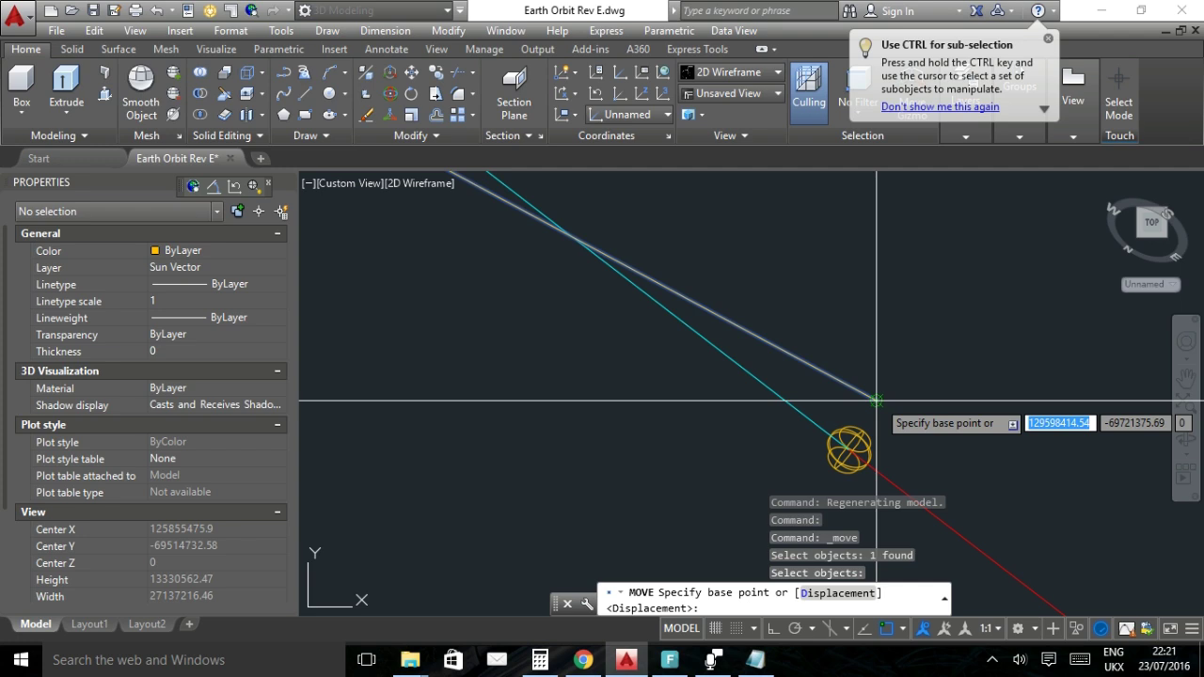
type("e")
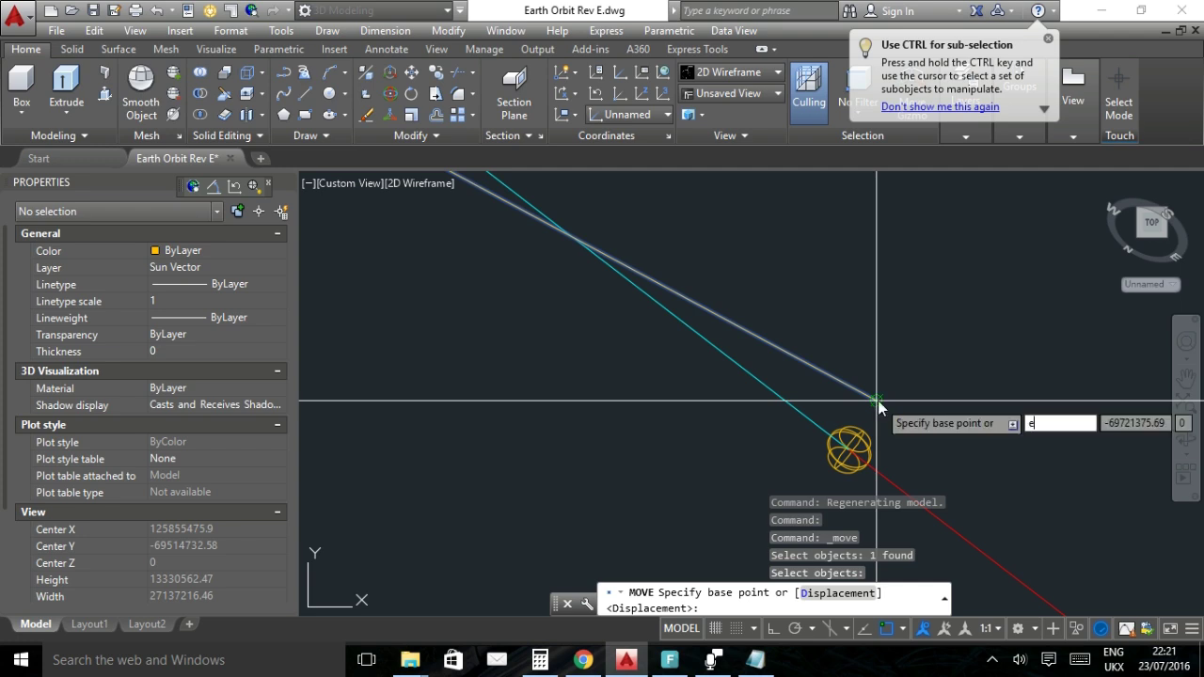
type("nd")
key("Return")
left_click(877, 403)
scroll(877, 405, "up", 3)
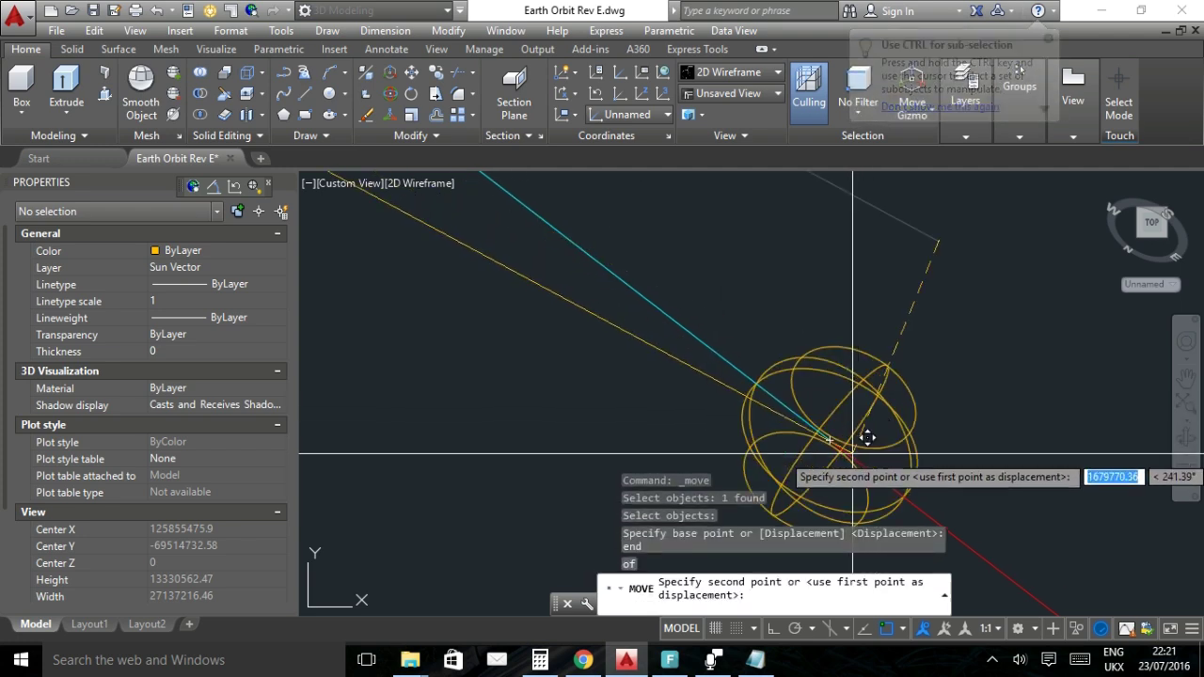
left_click(913, 430)
scroll(893, 428, "down", 3)
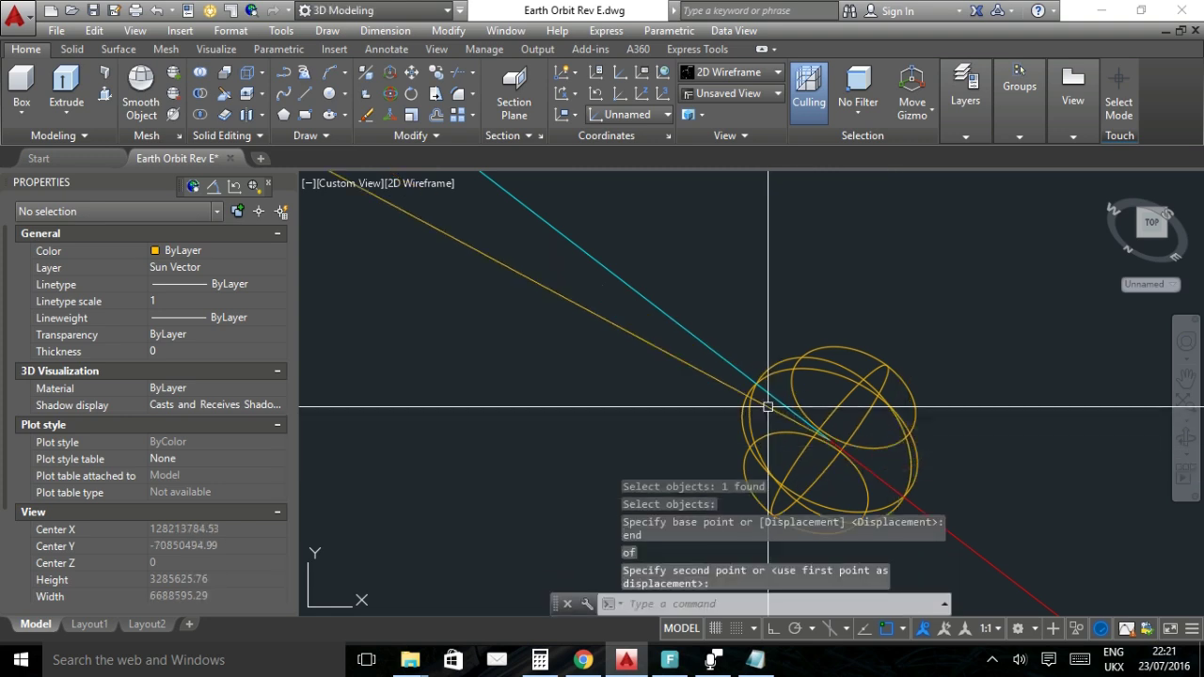
Examine from above the gap between the moved Sun vector's near end and the Earth on its orbit.
scroll(773, 405, "down", 5)
scroll(594, 312, "up", 6)
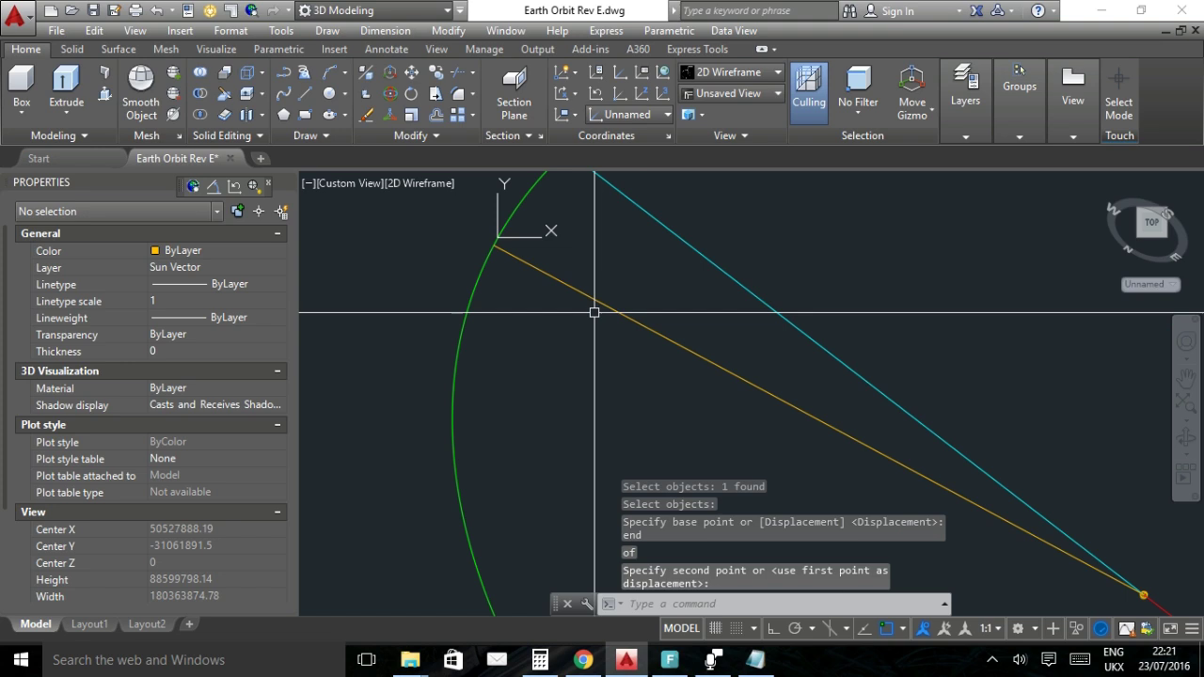
scroll(624, 367, "up", 3)
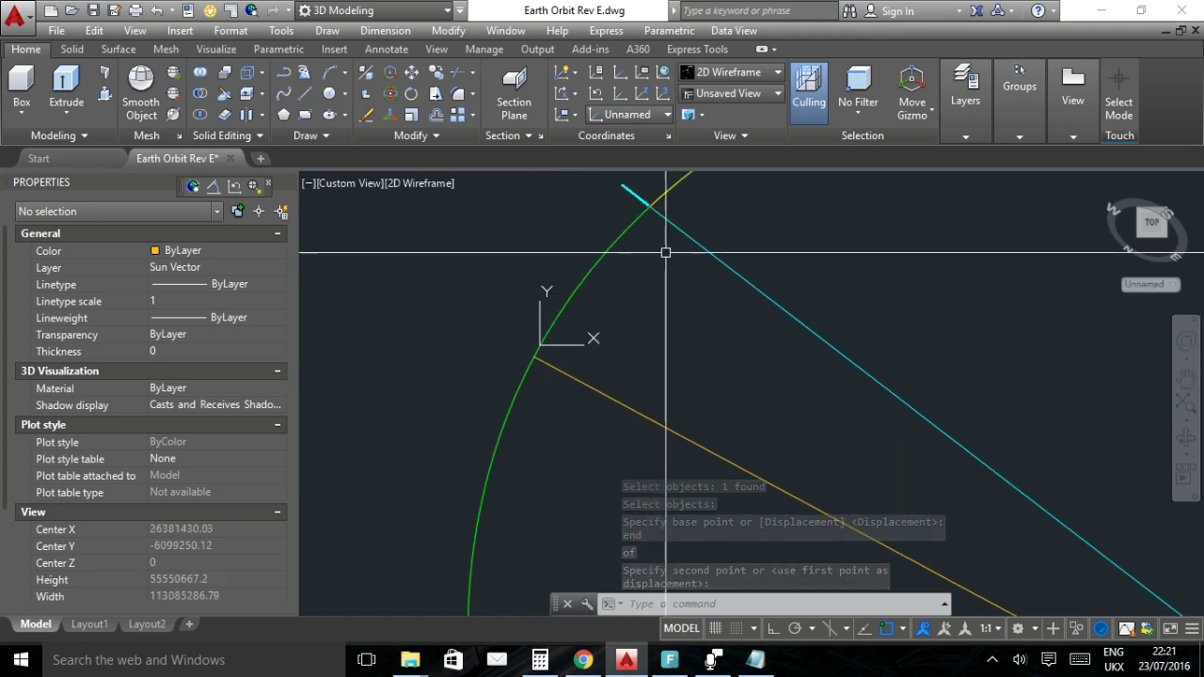
scroll(659, 240, "up", 5)
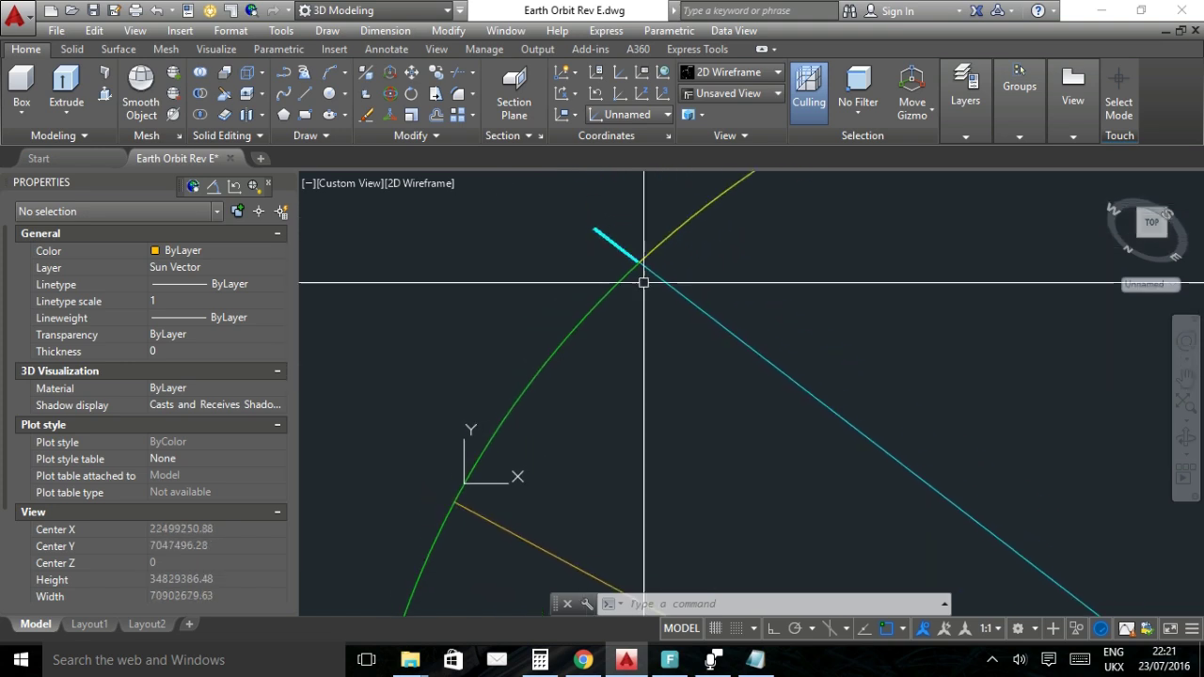
scroll(583, 339, "up", 10)
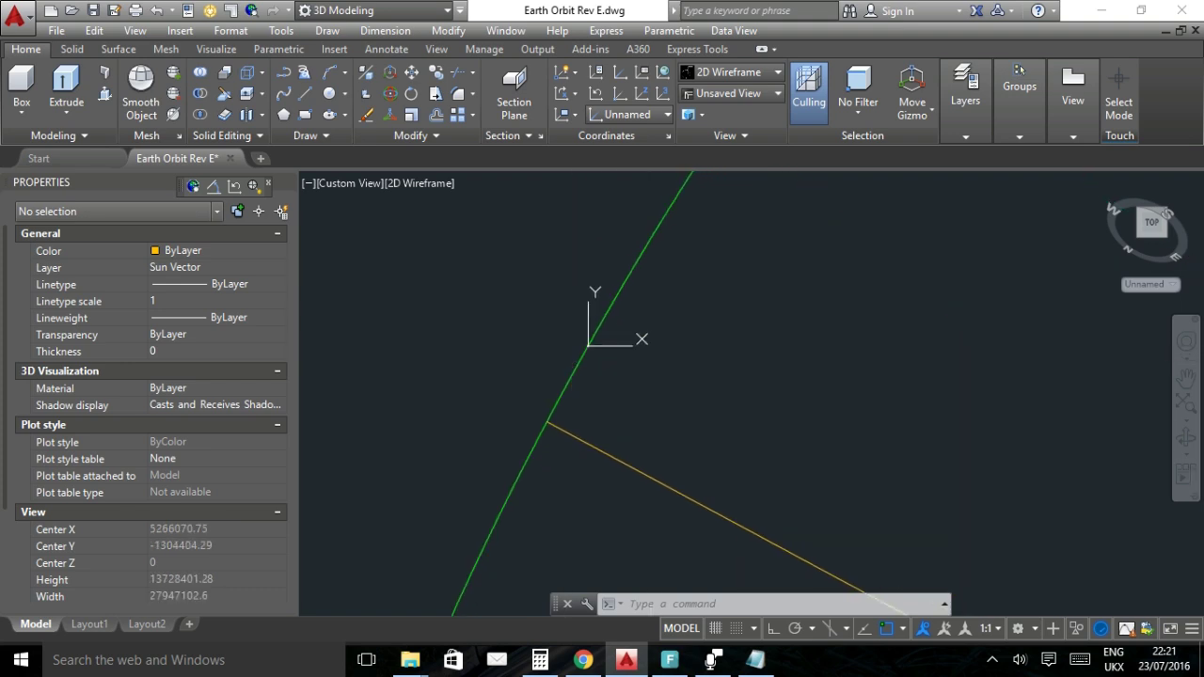
scroll(591, 336, "up", 15)
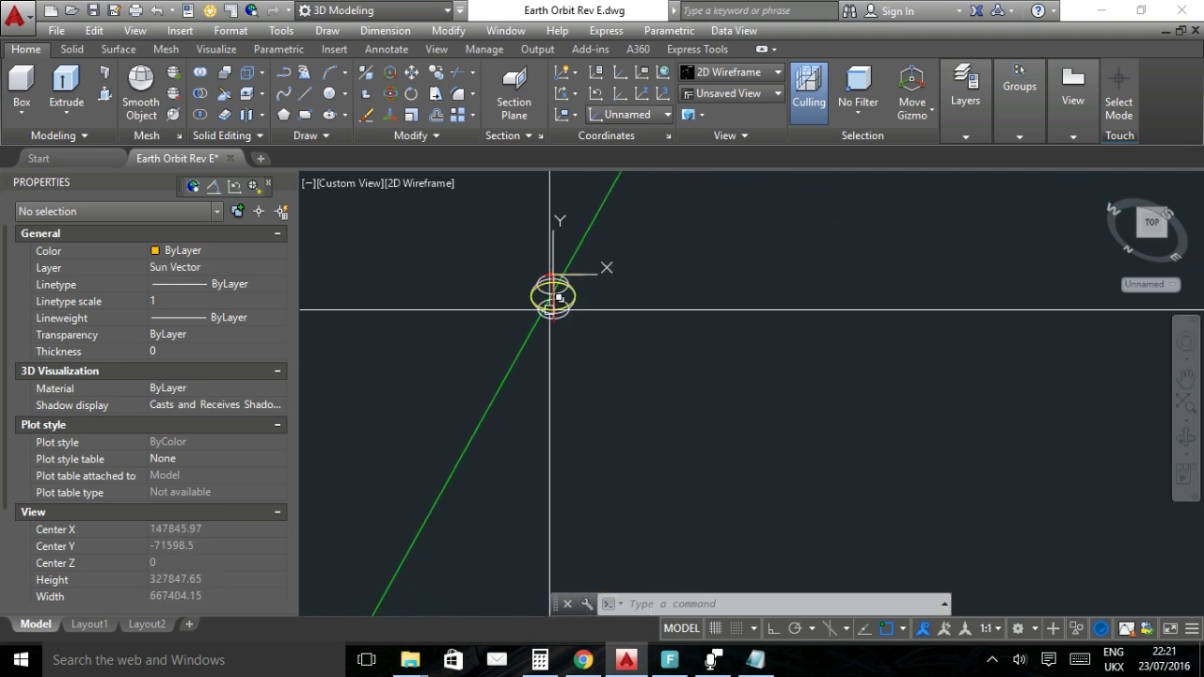
scroll(553, 297, "down", 13)
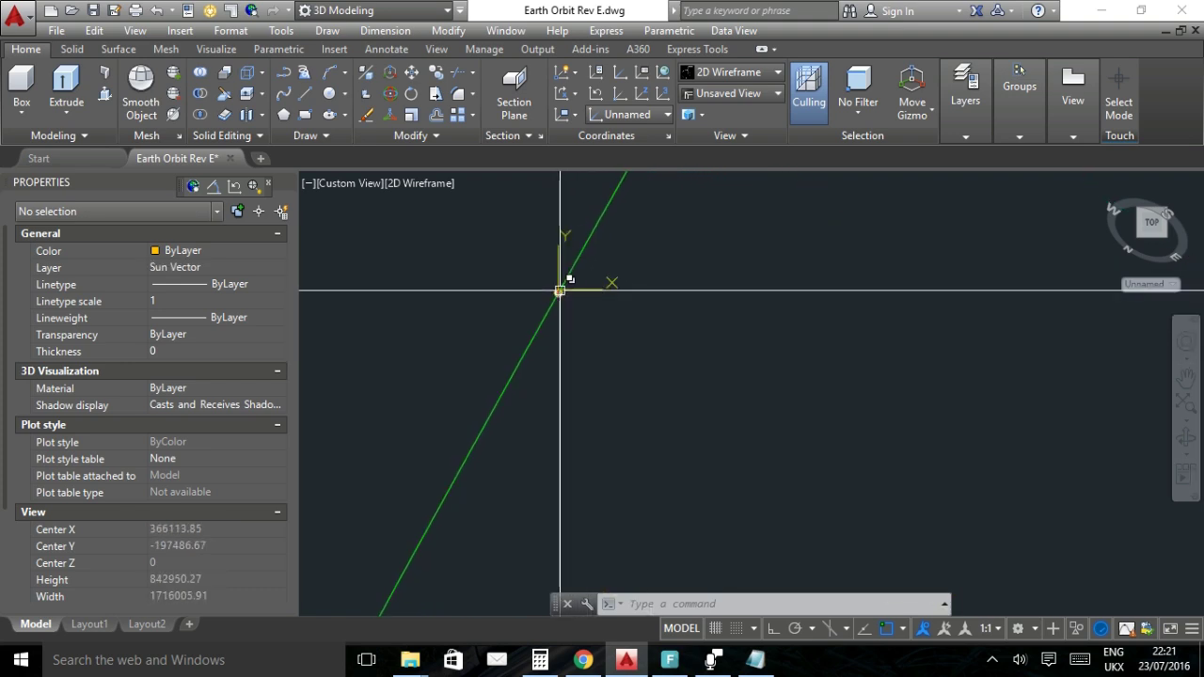
scroll(558, 290, "down", 5)
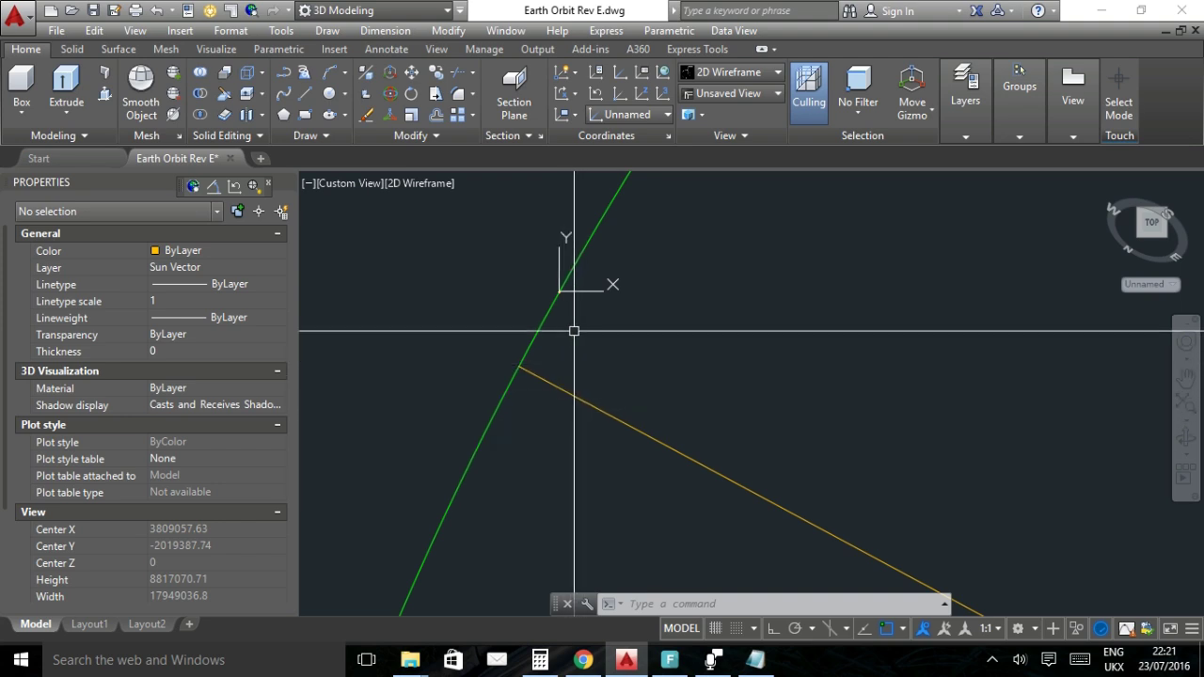
Orbit the model to examine from the side how the Sun vector's near end sits relative to the Earth and its orbit.
left_click_drag(574, 331, 631, 471)
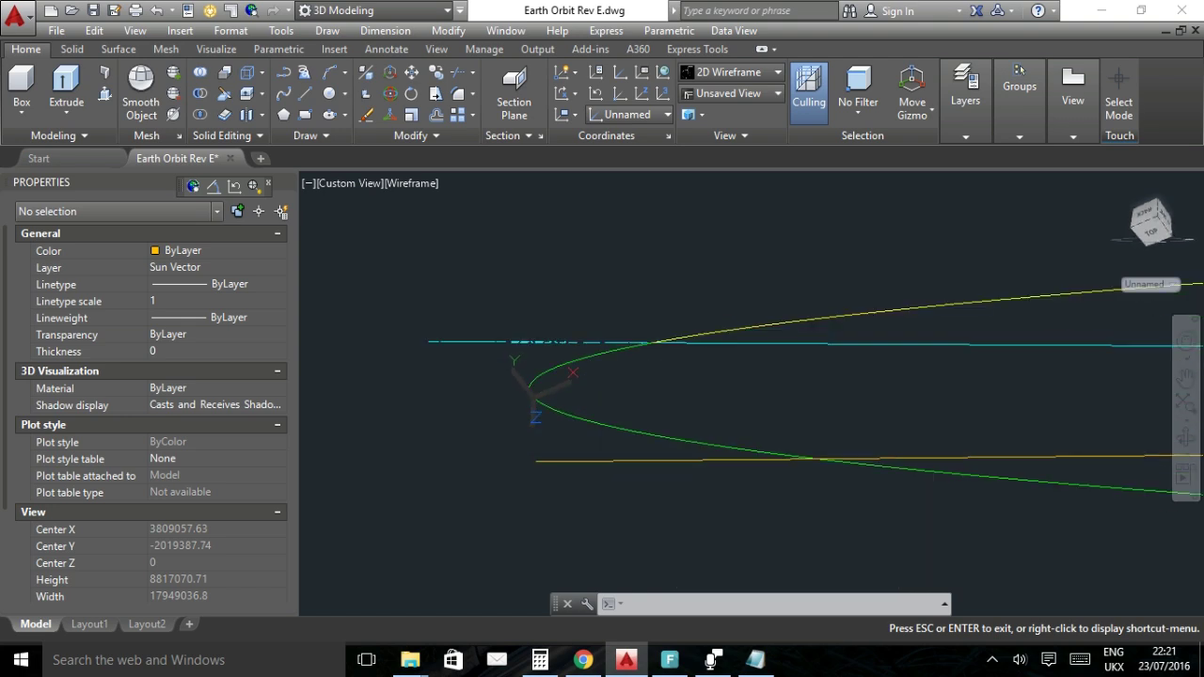
key("Escape")
scroll(560, 403, "up", 10)
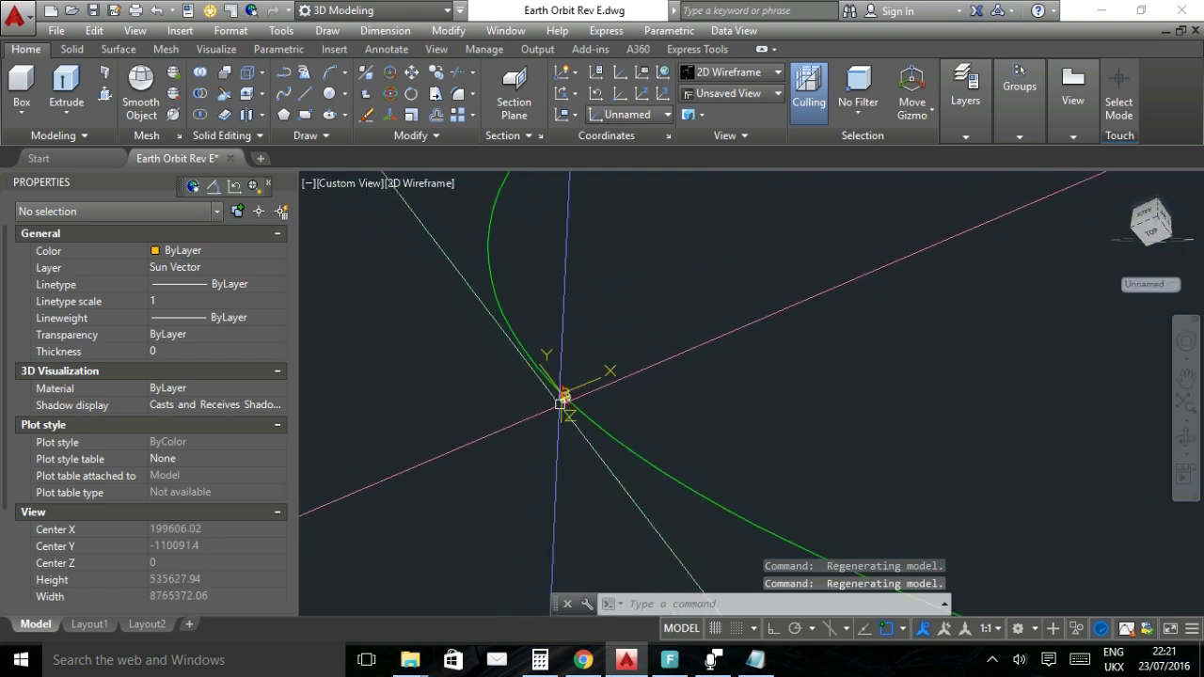
scroll(559, 403, "up", 5)
scroll(560, 402, "up", 2)
scroll(560, 399, "down", 4)
scroll(561, 399, "down", 14)
left_click_drag(628, 475, 492, 430)
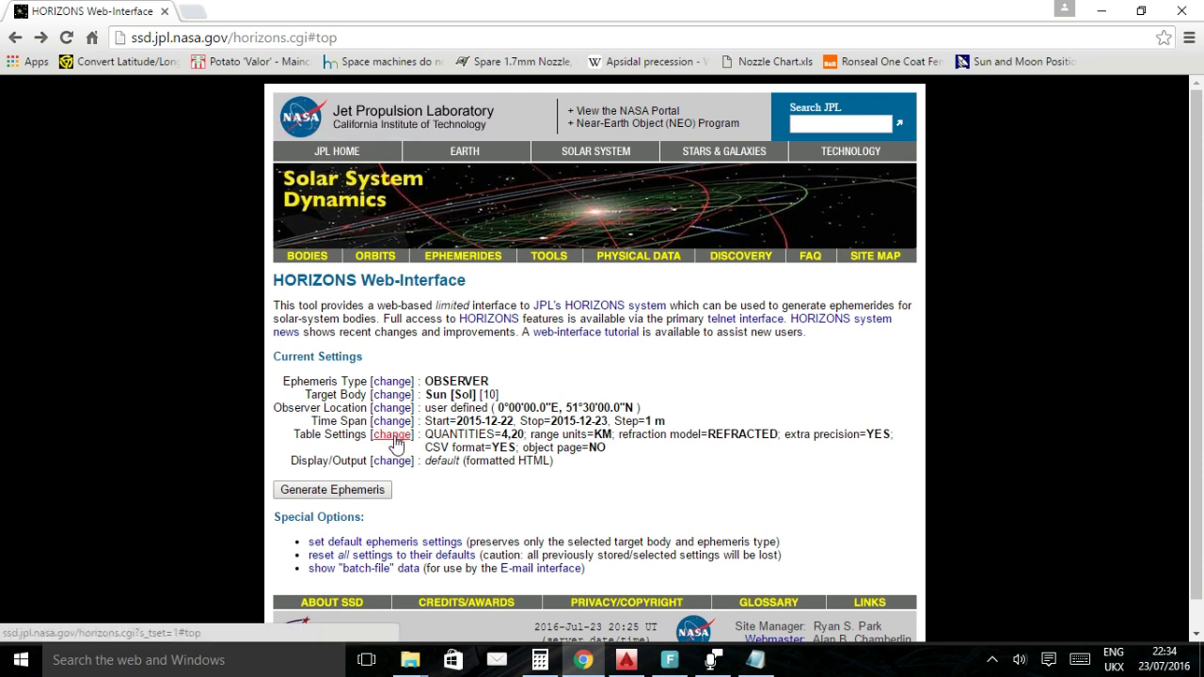
Switch to HORIZONS in Chrome, set the refraction model to airless (no refraction), and regenerate the ephemeris table.
scroll(414, 444, "down", 8)
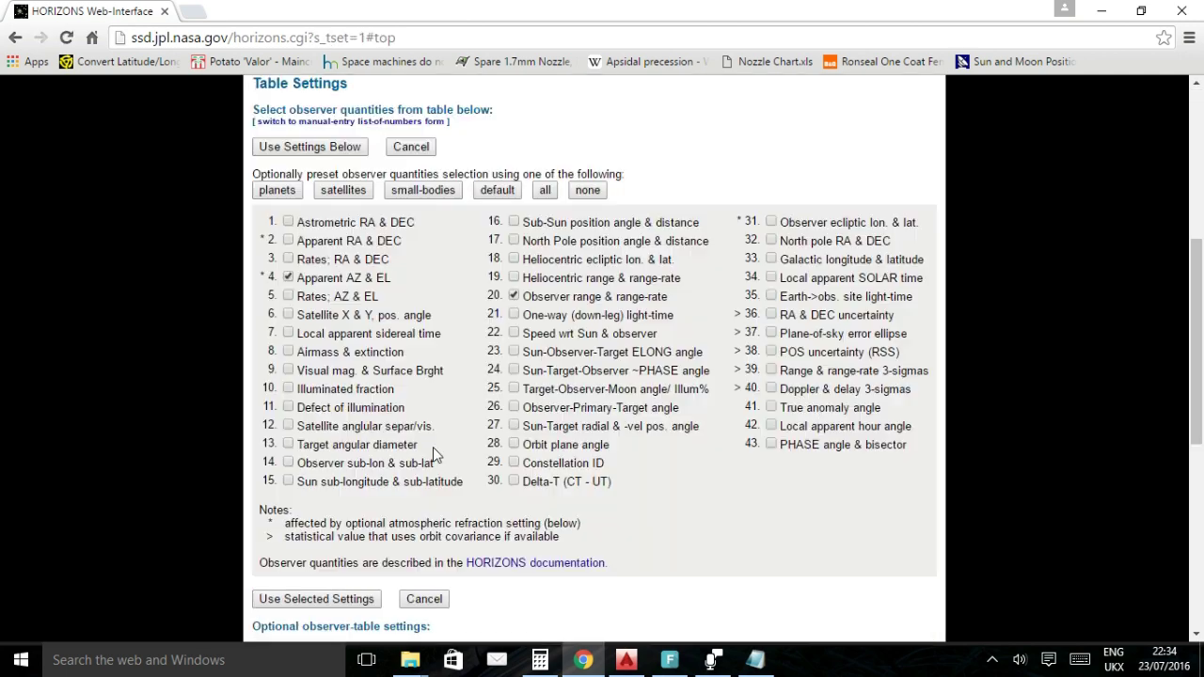
scroll(432, 447, "down", 1)
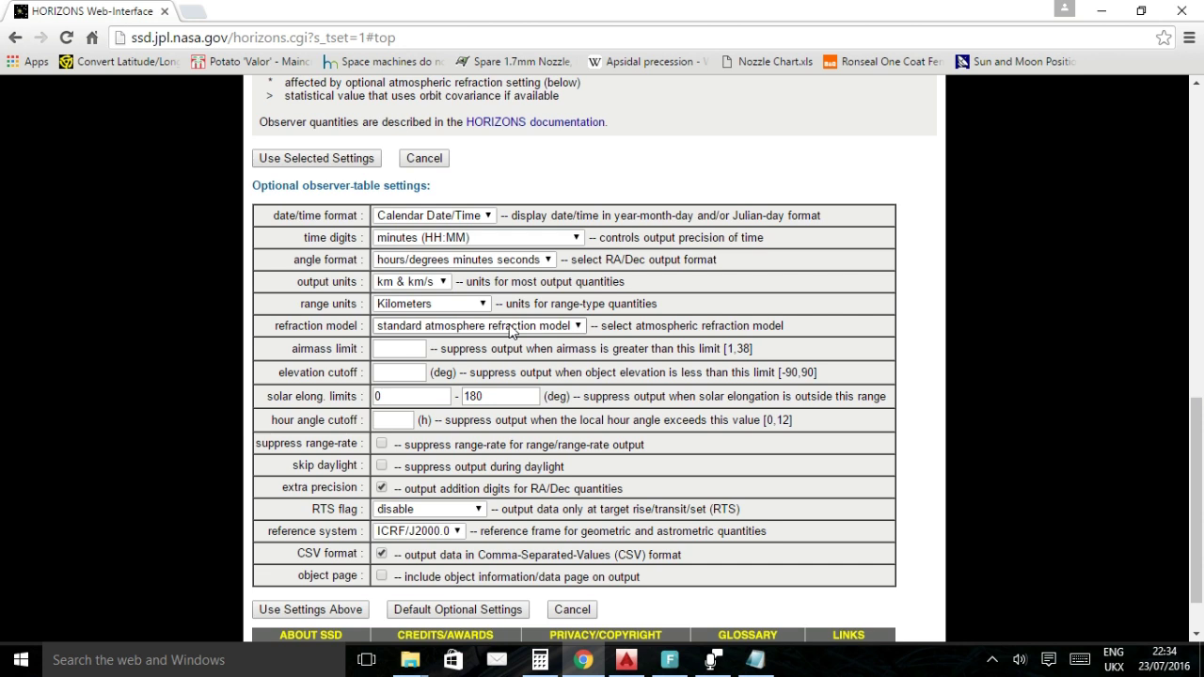
left_click(546, 326)
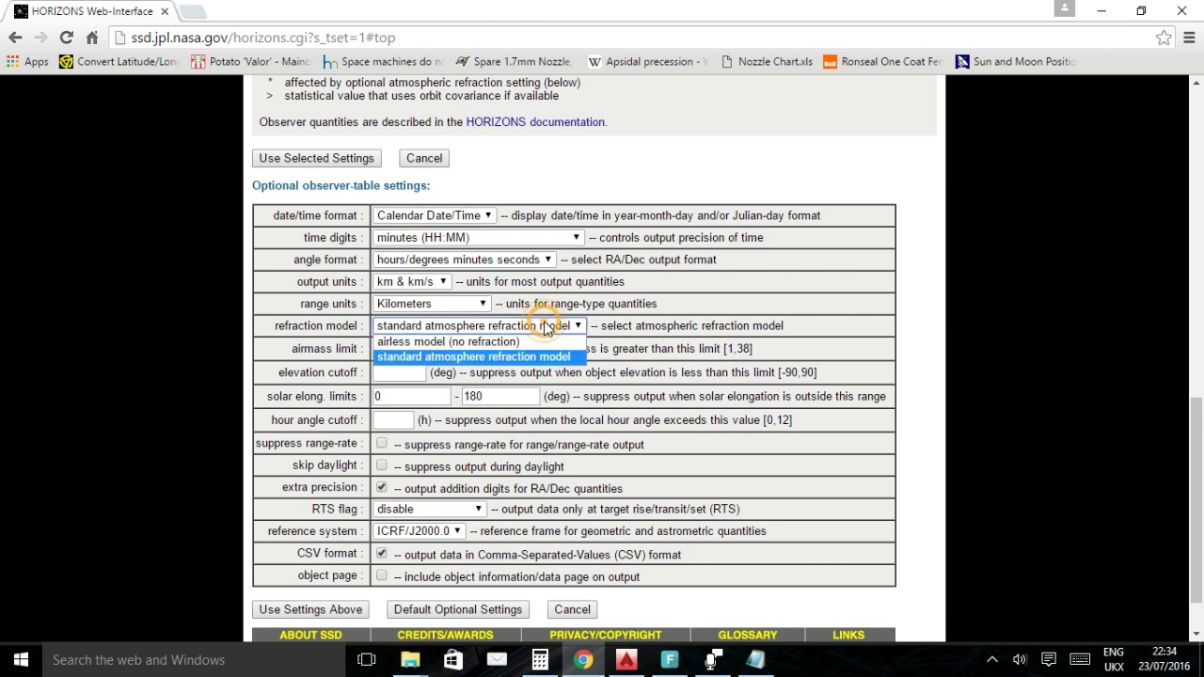
left_click(479, 343)
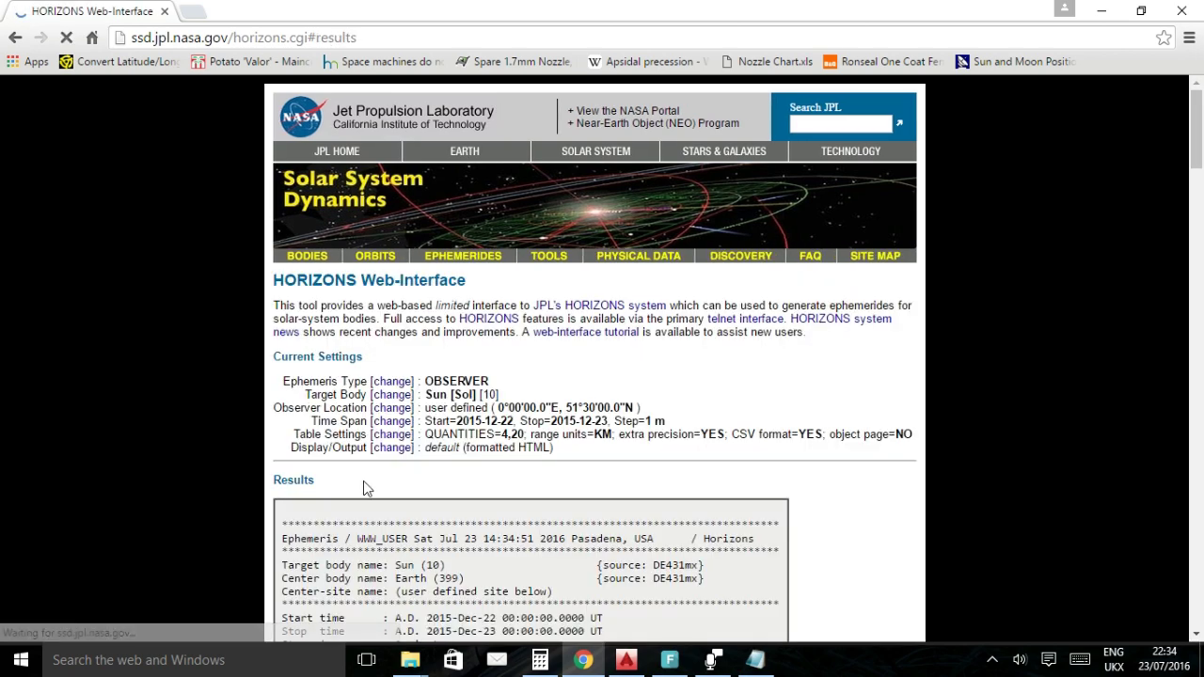
scroll(412, 489, "down", 20)
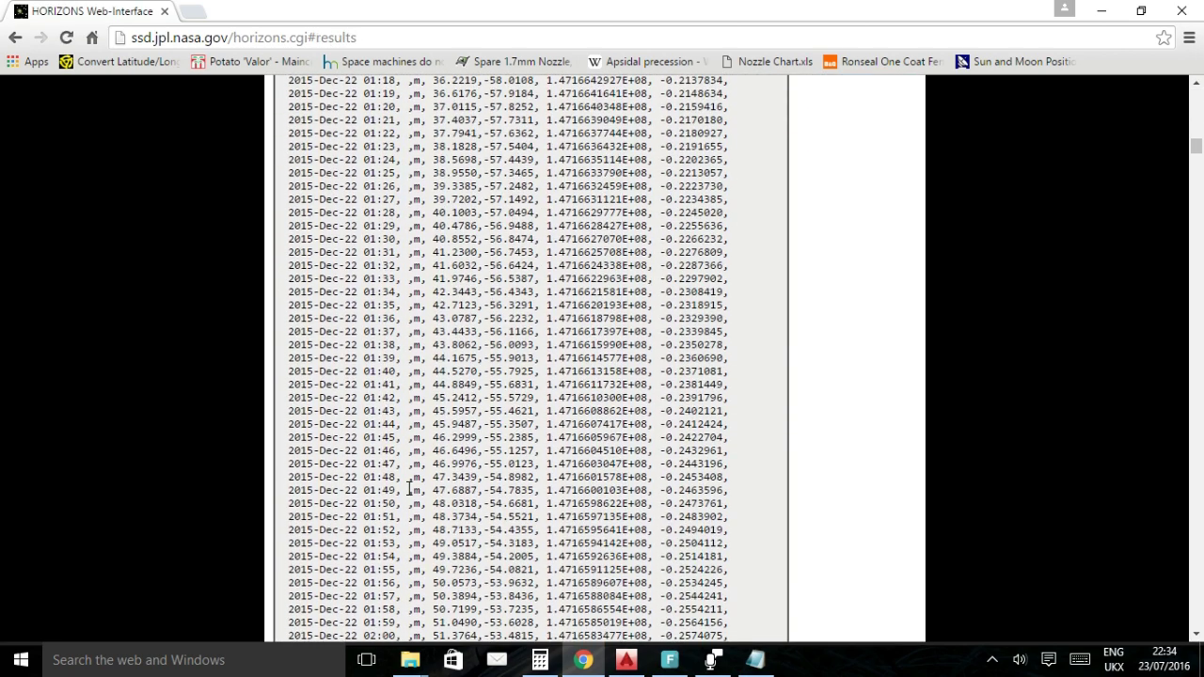
scroll(410, 488, "down", 11)
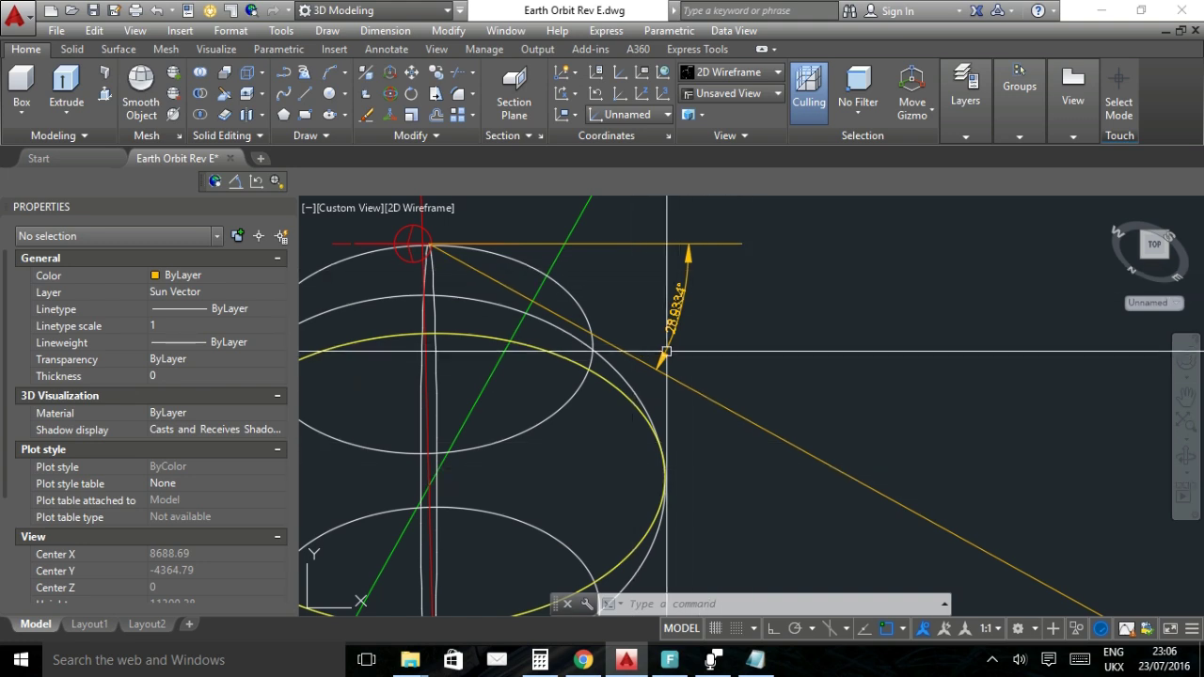
Return to AutoCAD, inspect the Sun vector's elevation dimension, and check the elevation difference in Calculator.
scroll(671, 331, "up", 5)
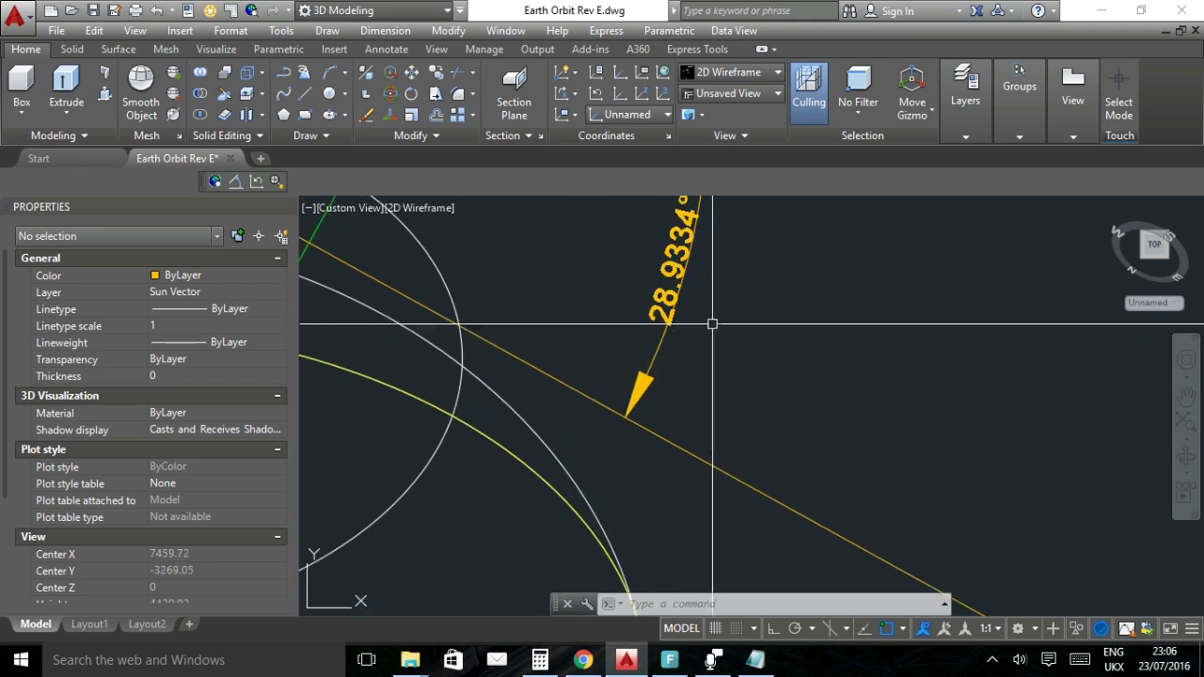
left_click_drag(716, 356, 704, 395)
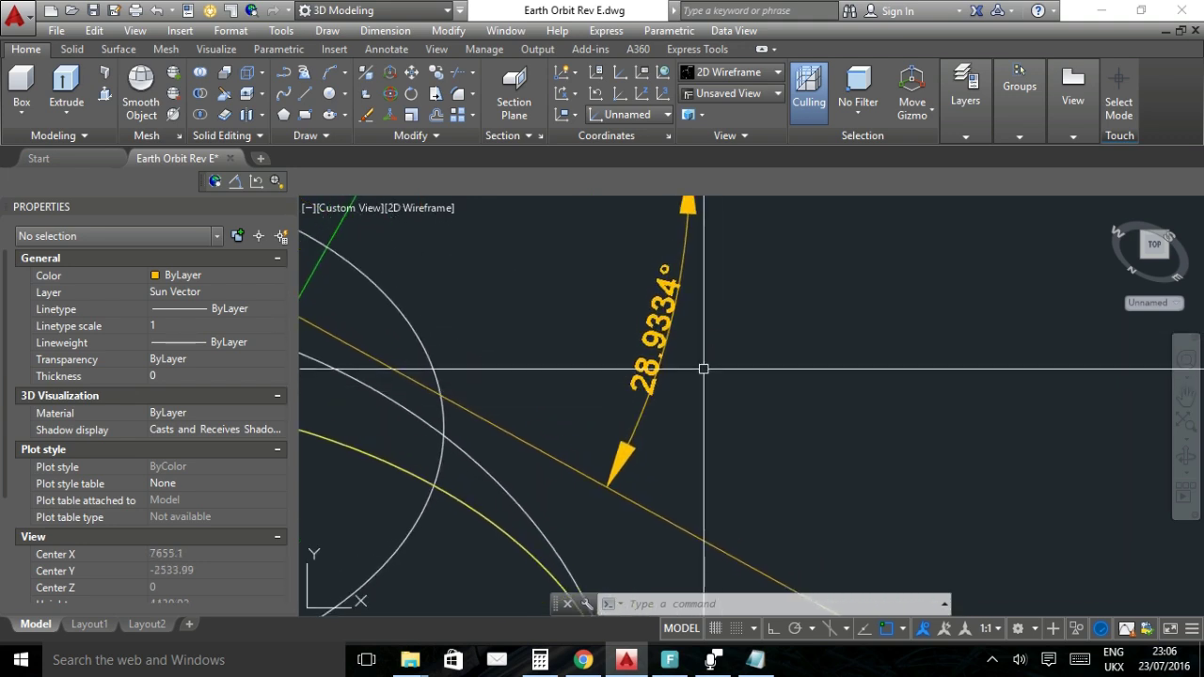
left_click(542, 656)
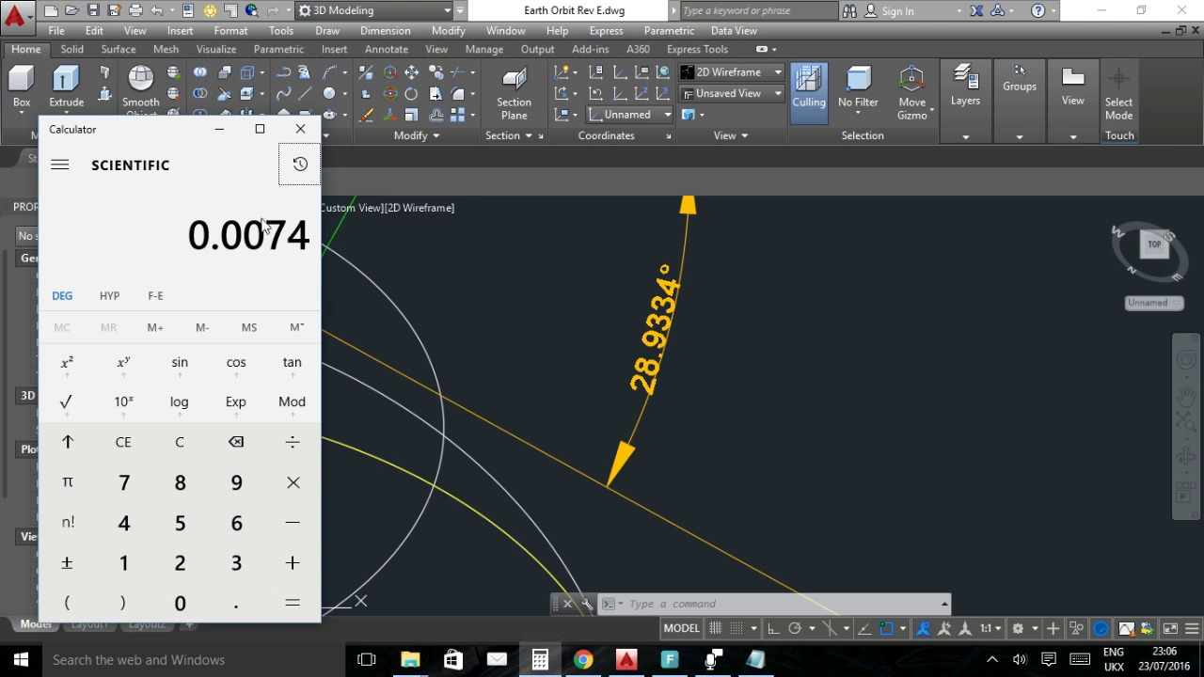
left_click(220, 129)
scroll(624, 402, "down", 3)
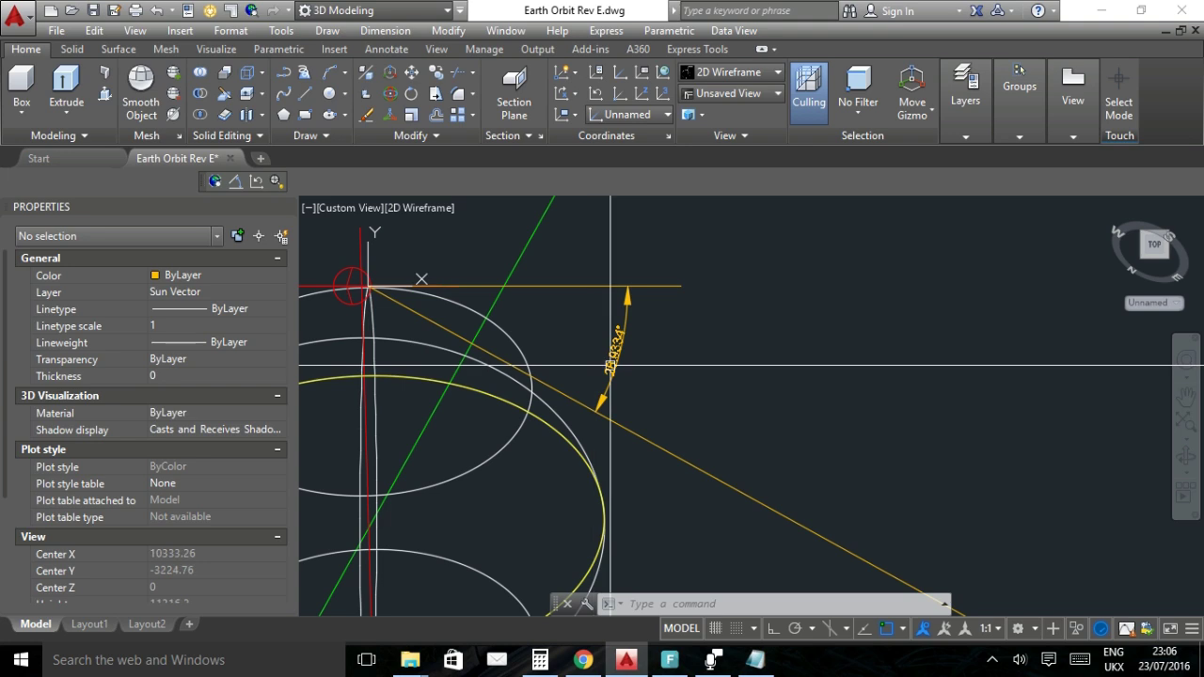
Rotate the long Sun vector line by .0074 degrees about the midpoint at the centre of the compass on Earth's surface.
left_click(411, 94)
left_click(618, 423)
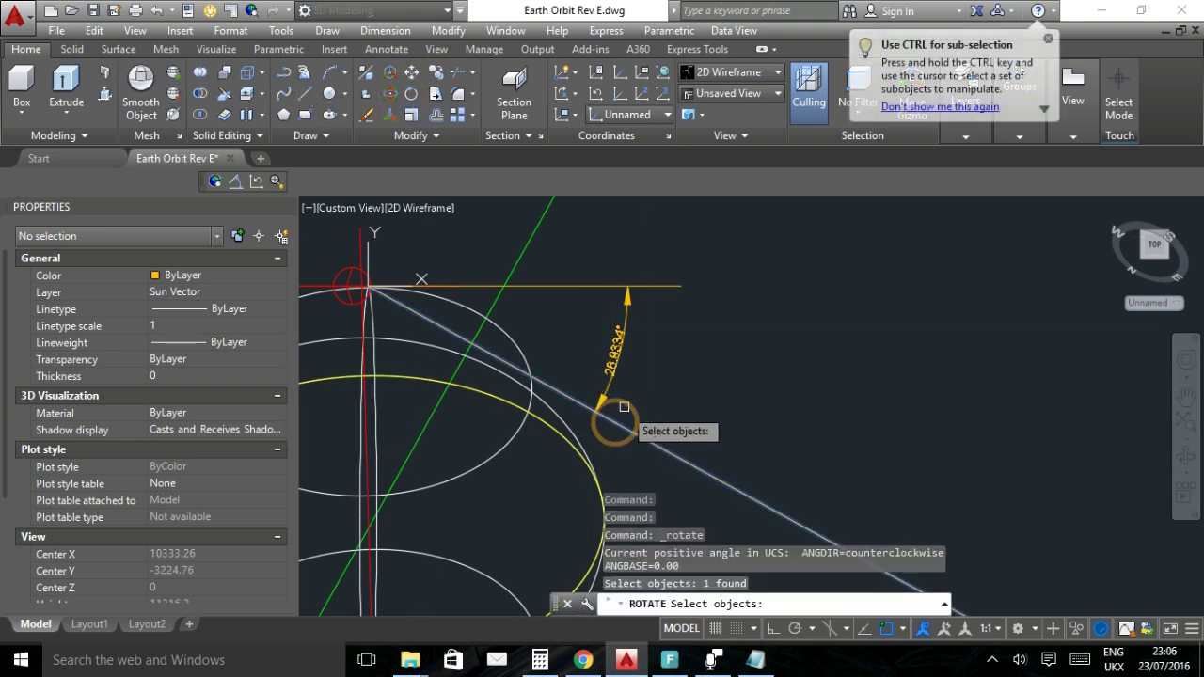
key("Return")
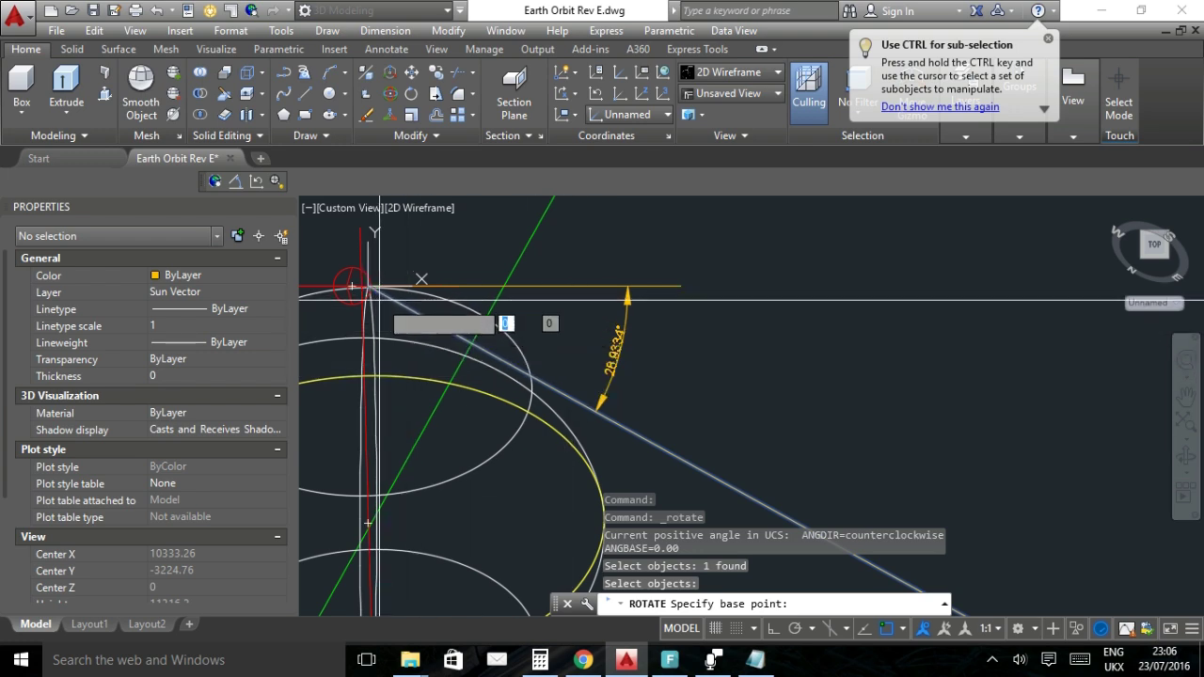
mouse_move(351, 285)
left_mouse_down()
mouse_move(397, 330)
mouse_move(470, 361)
left_mouse_up()
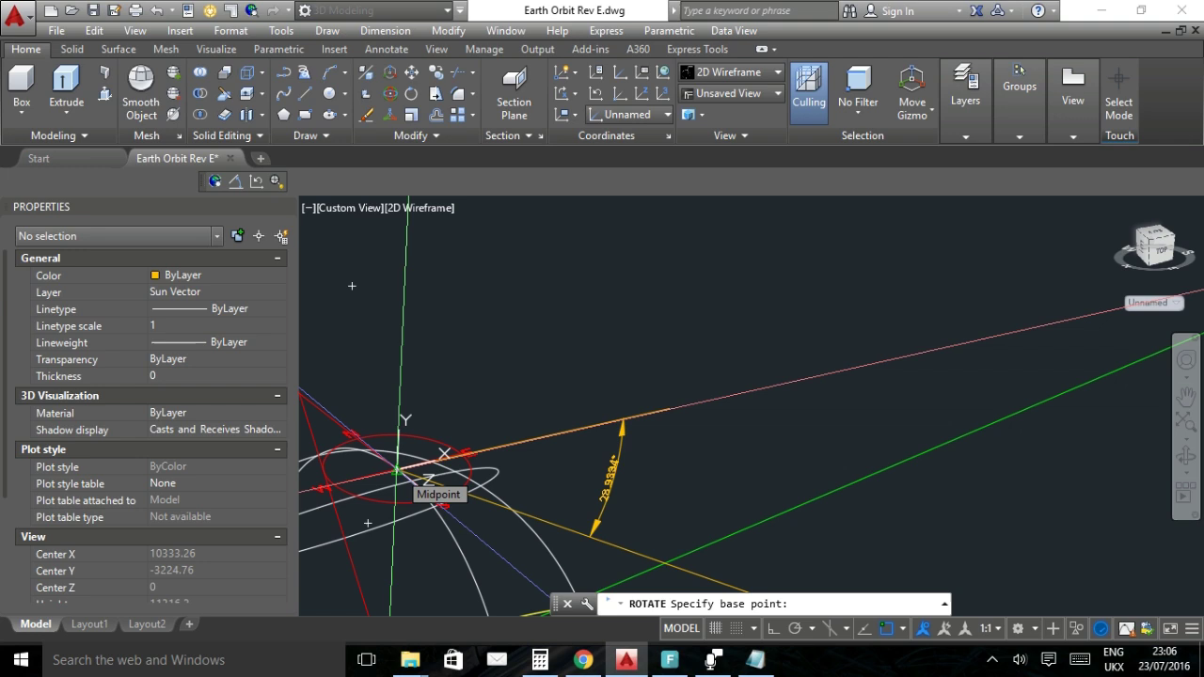
left_click(398, 470)
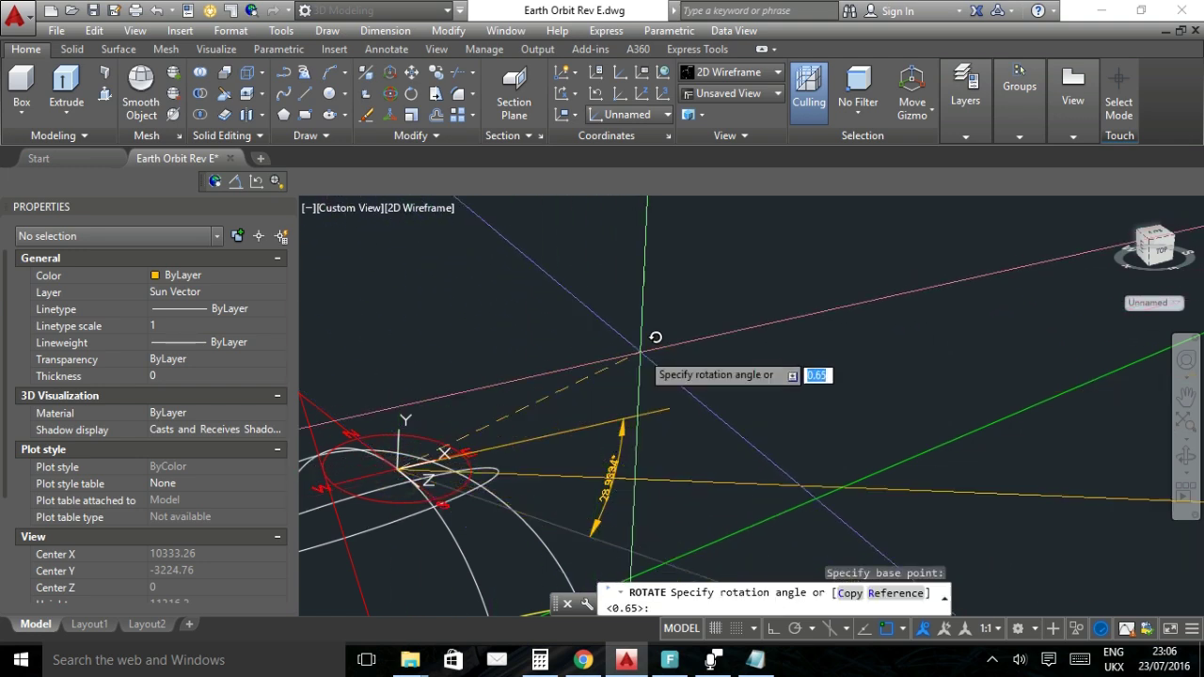
type(".0074")
key("Return")
Check the angle dimension of the Sun vector against the highlighted 2015-Dec-22 04:48 elevation in the HORIZONS results in Chrome.
scroll(609, 494, "up", 5)
scroll(609, 494, "up", 2)
scroll(612, 462, "down", 2)
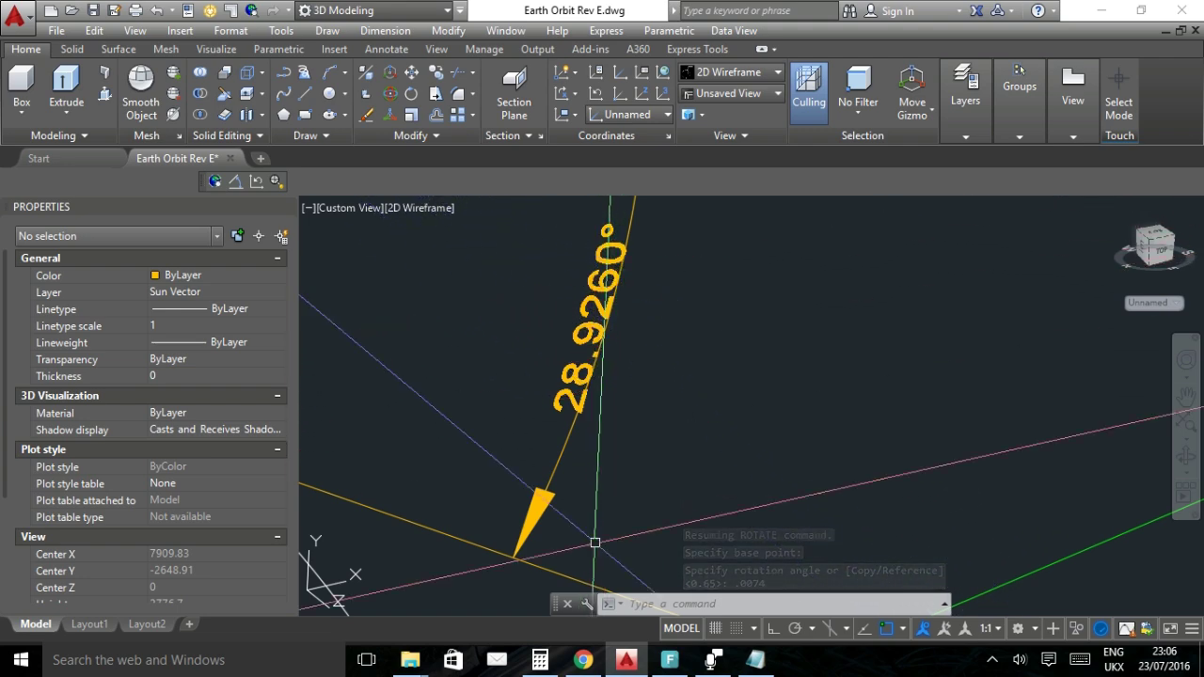
left_click(583, 659)
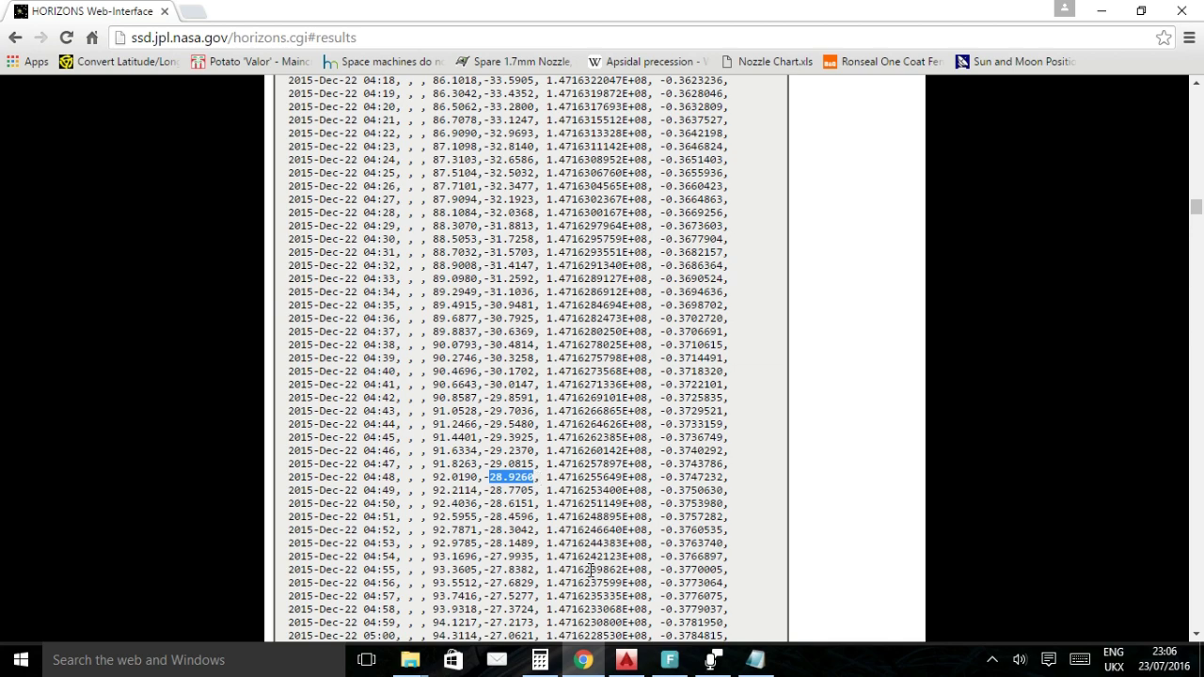
left_click(626, 660)
Return to AutoCAD and delete the angular dimension between the horizontal reference line and the Sun vector.
scroll(611, 452, "down", 5)
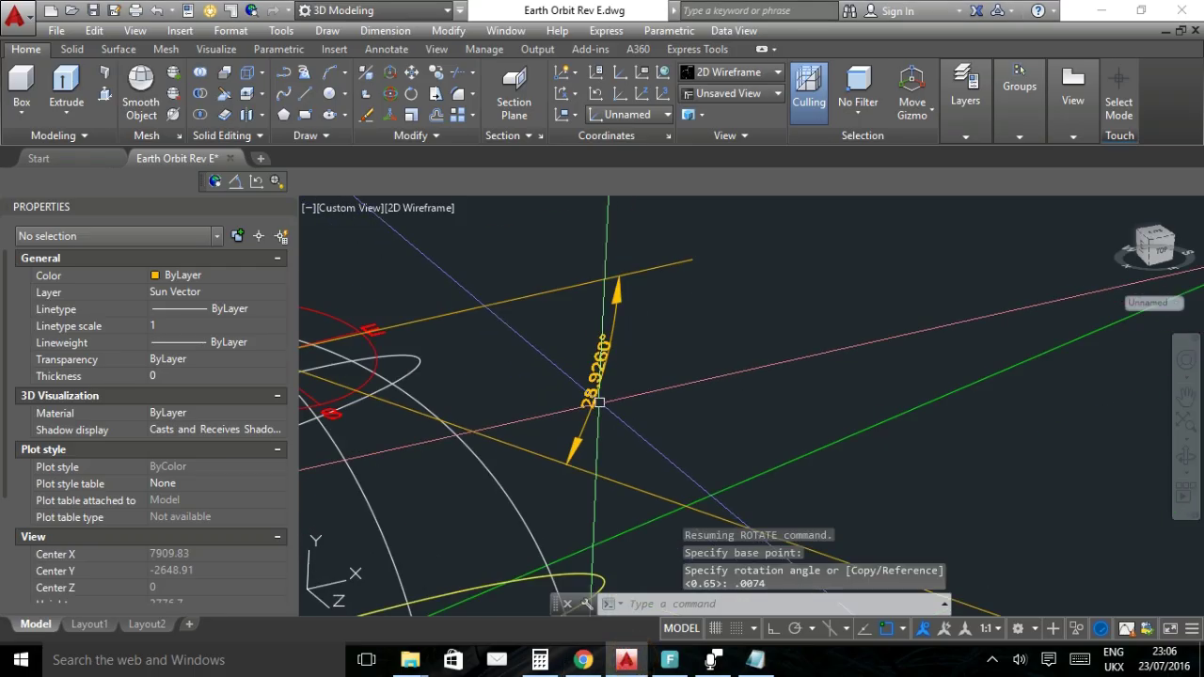
key("Escape")
key("Delete")
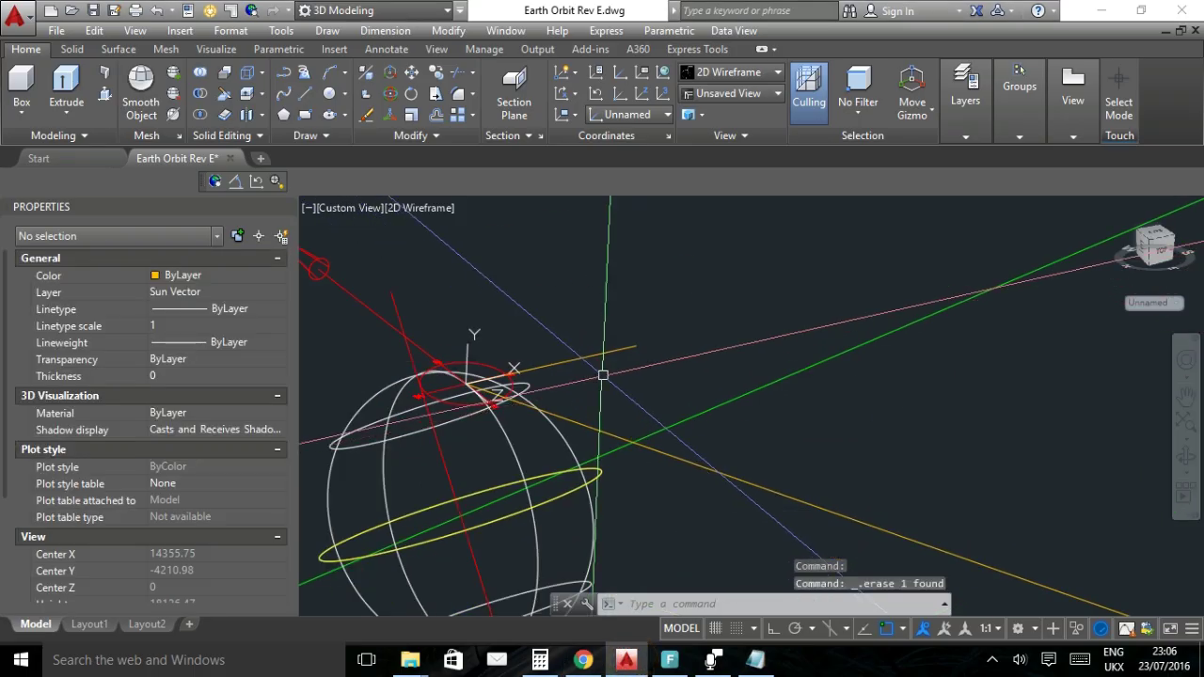
Move the Sun vector line from its far endpoint to the centre of the Sun.
scroll(593, 363, "up", 5)
scroll(602, 367, "down", 4)
scroll(854, 434, "up", 6)
scroll(853, 432, "up", 6)
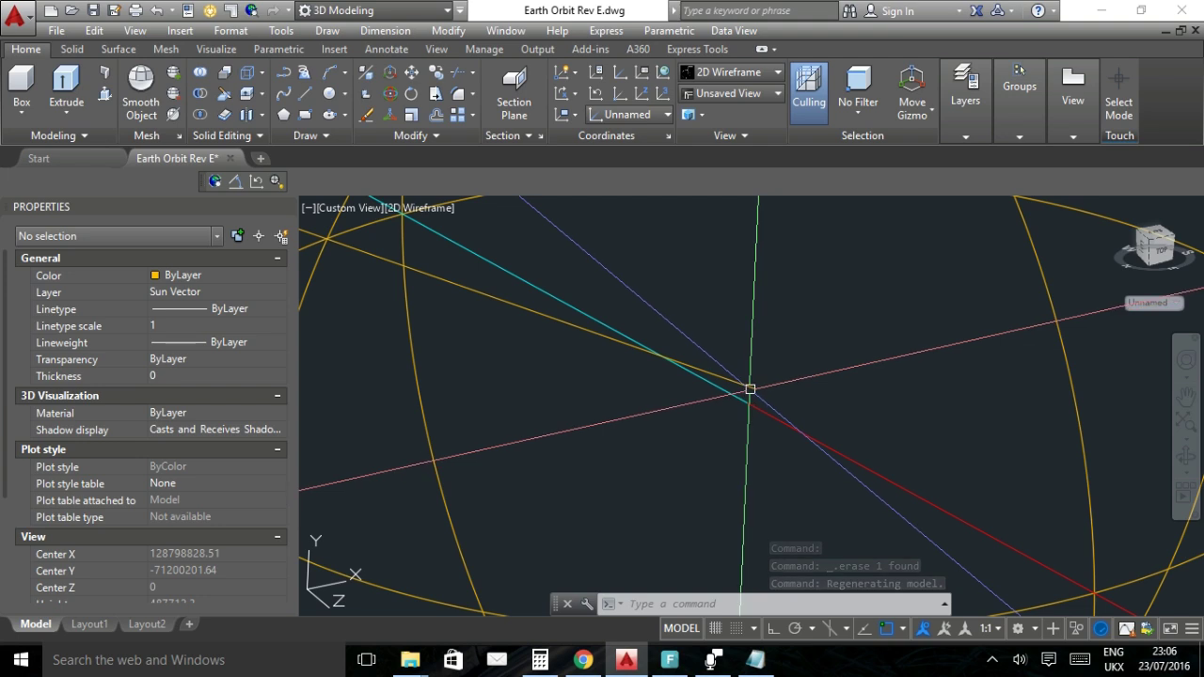
left_click(748, 385)
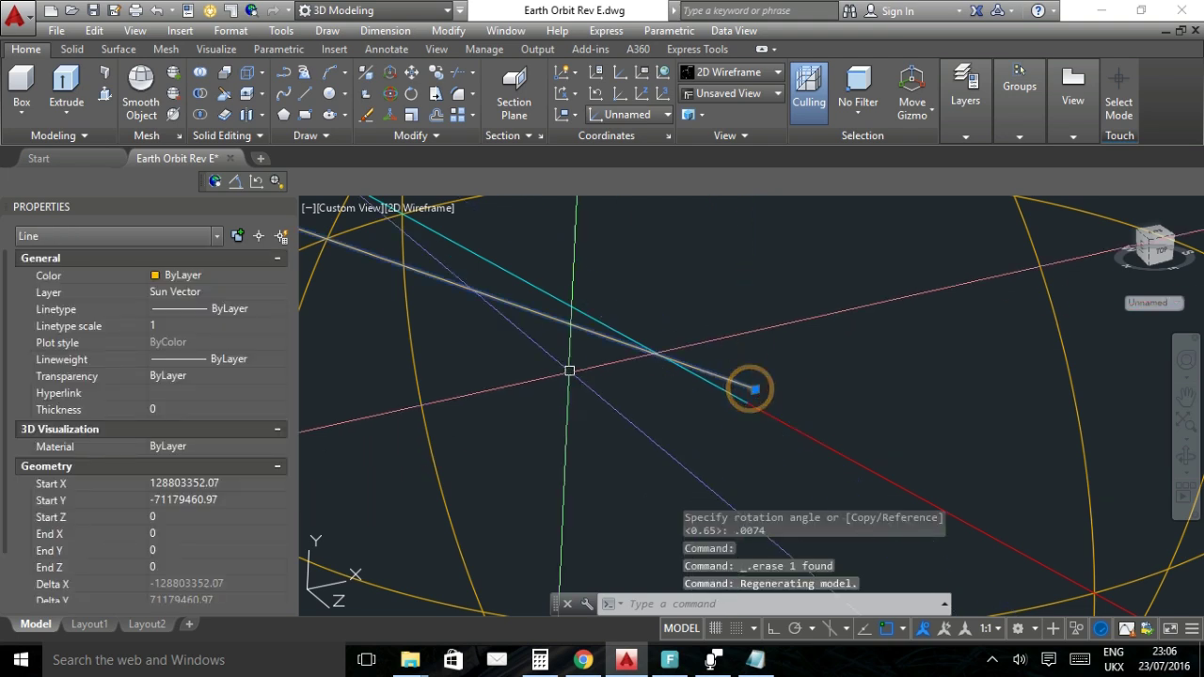
left_click(412, 74)
left_click(750, 399)
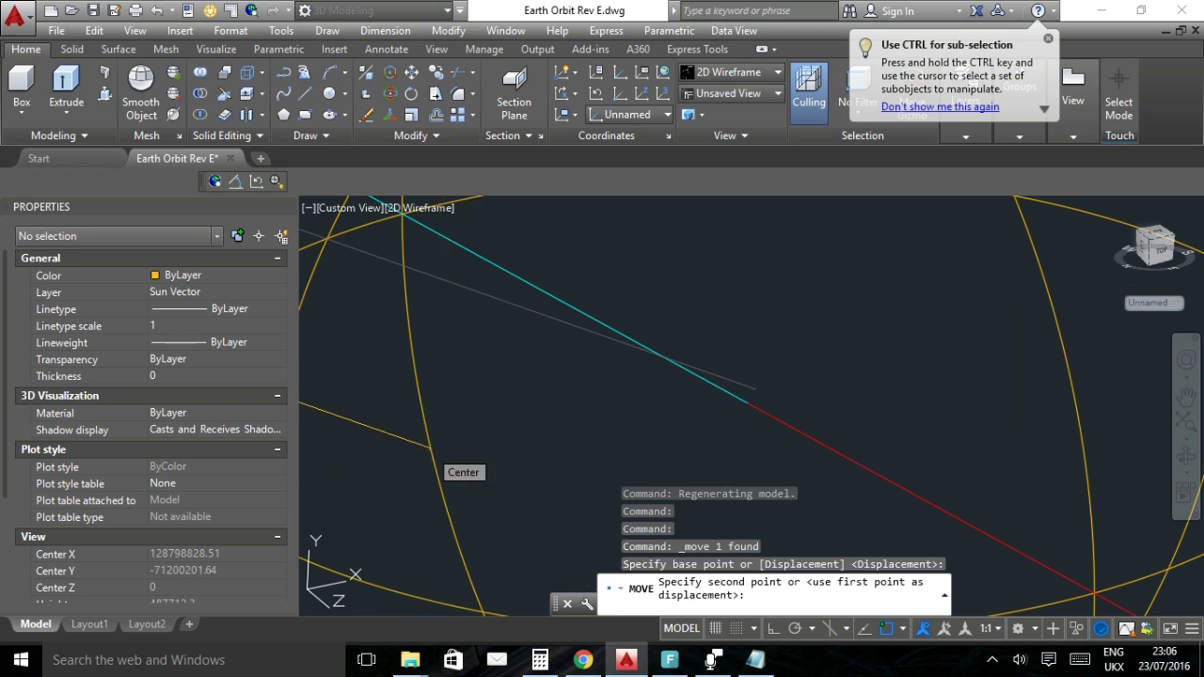
scroll(433, 449, "down", 3)
left_click(749, 406)
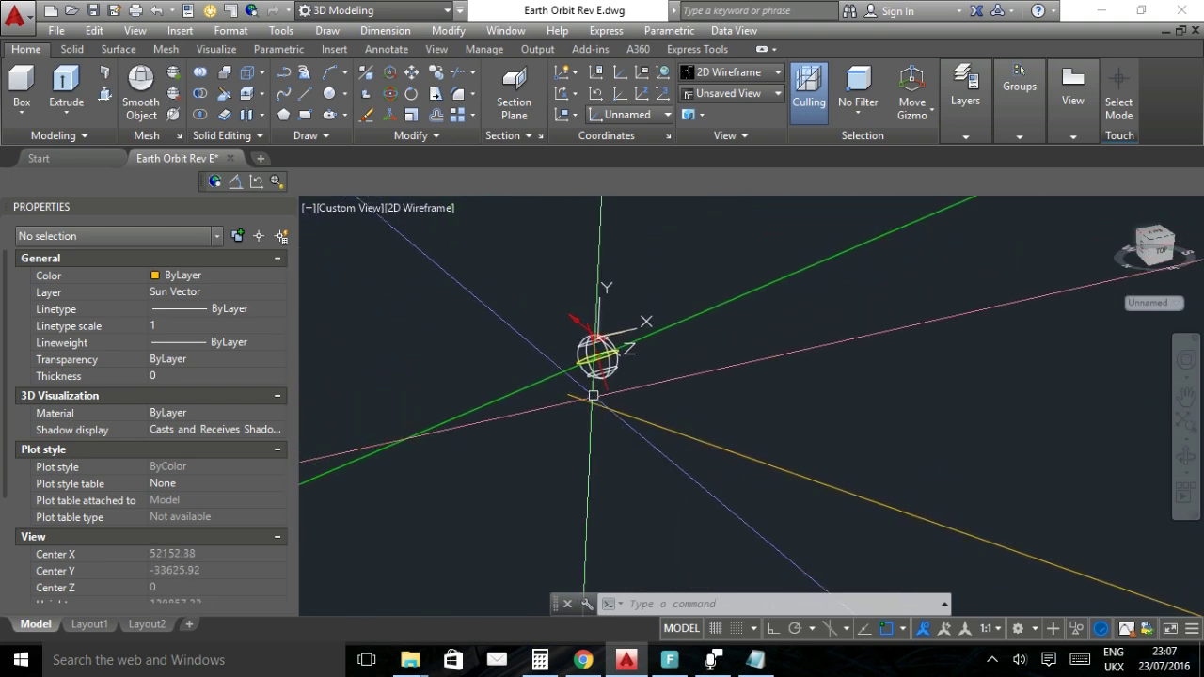
Examine the moved Sun vector line's position relative to the Earth block from several viewing angles.
left_click(593, 381)
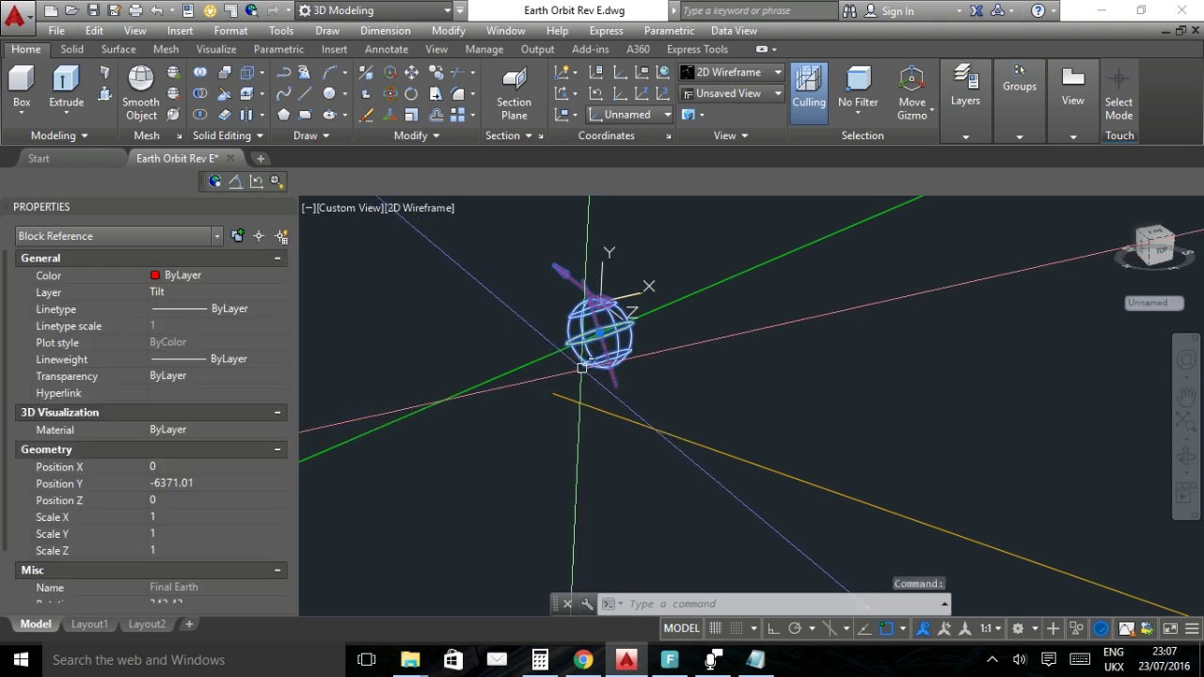
middle_click(582, 368, "shift")
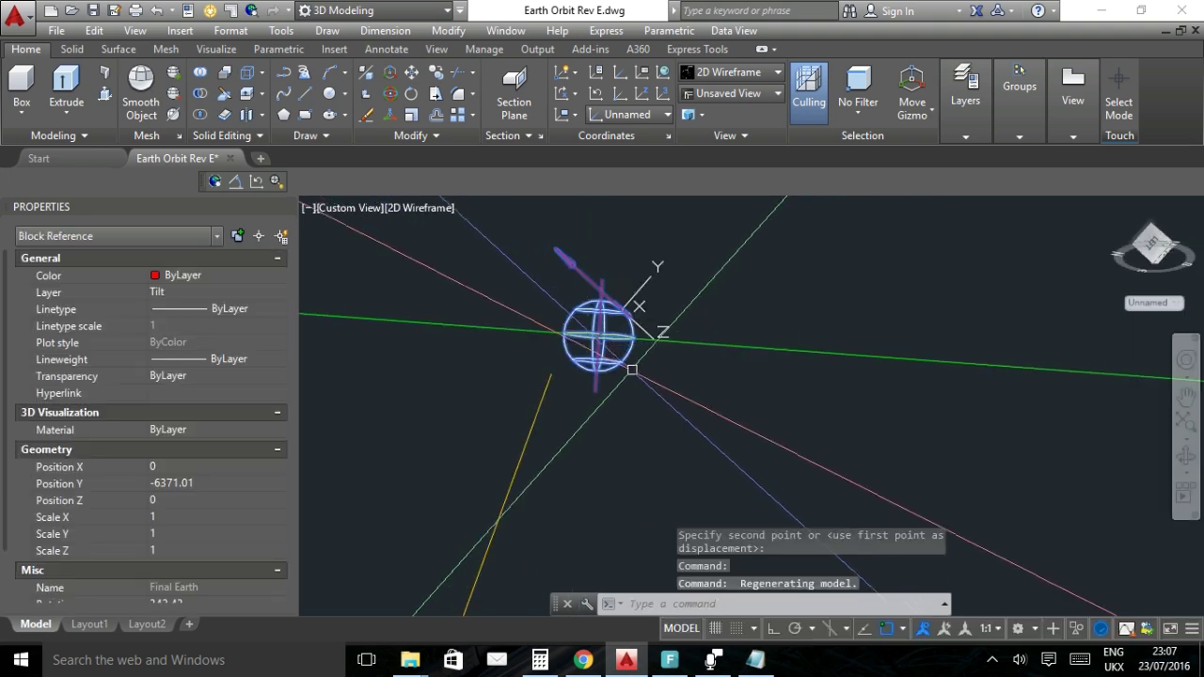
middle_click(613, 358, "shift")
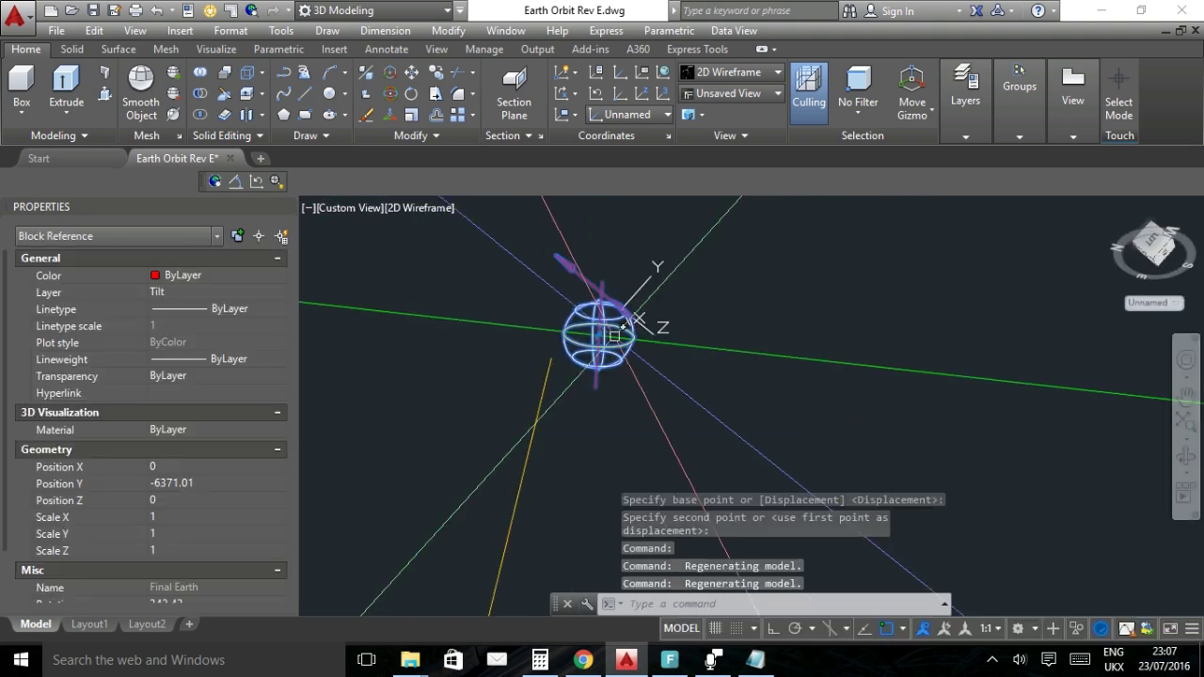
middle_click(614, 375, "shift")
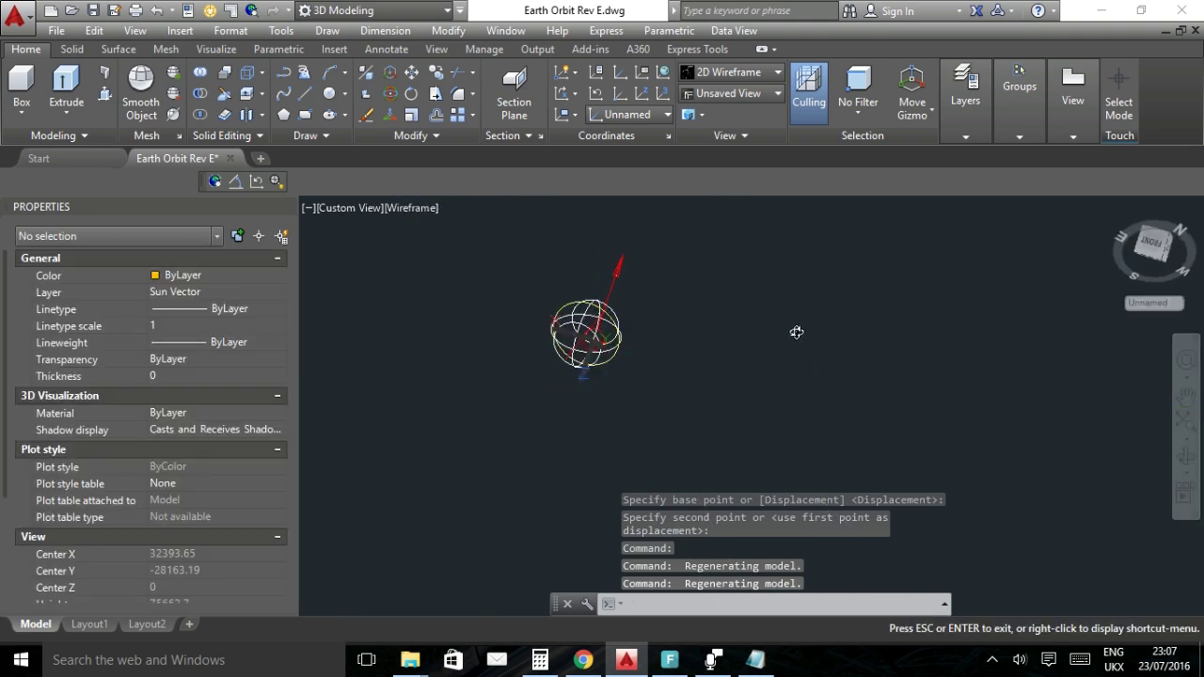
left_click_drag(779, 391, 812, 368)
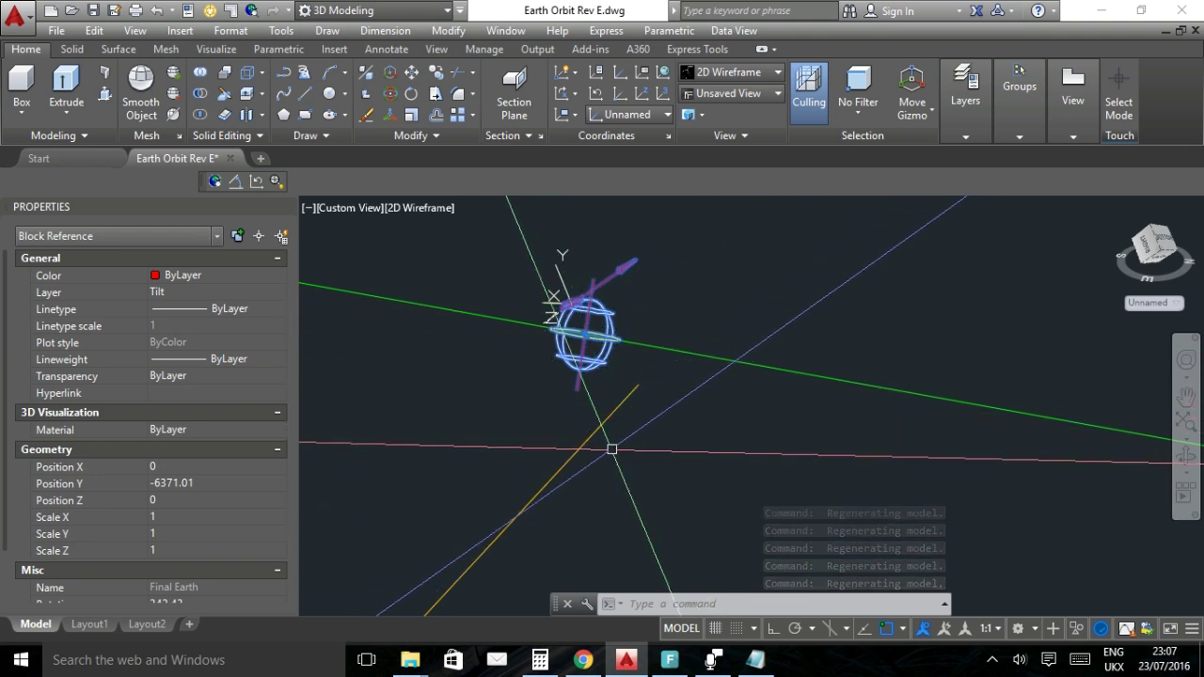
key("Escape")
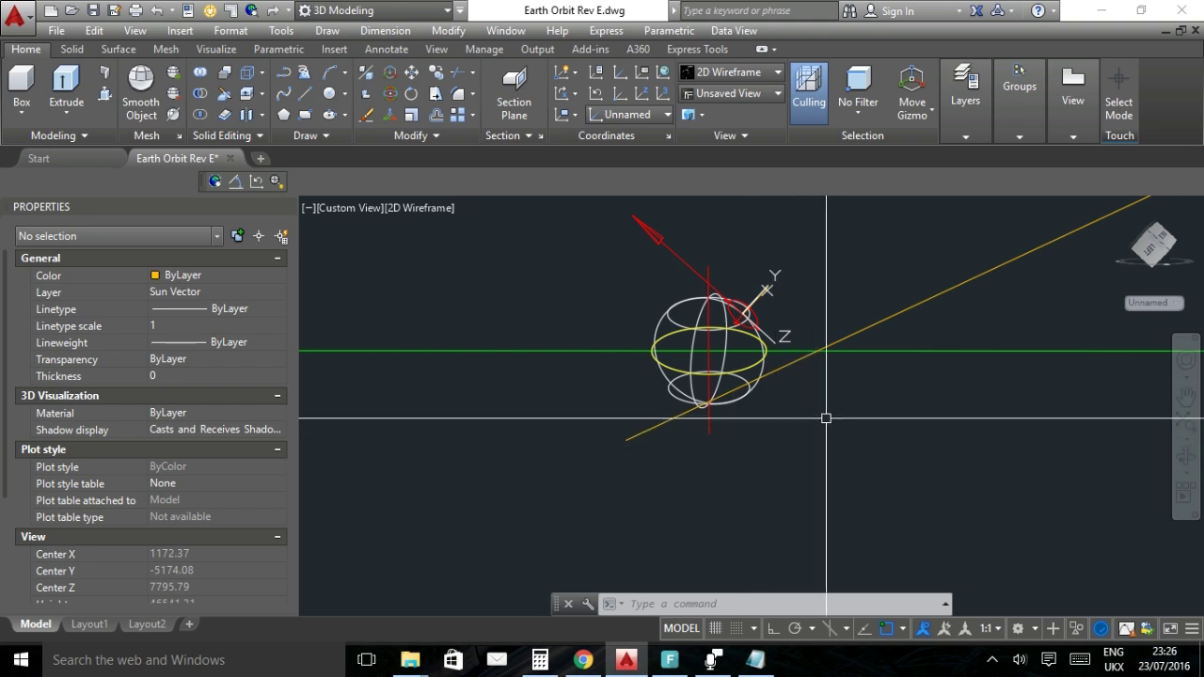
left_click_drag(809, 395, 852, 411)
key("Escape")
left_click_drag(754, 352, 687, 411)
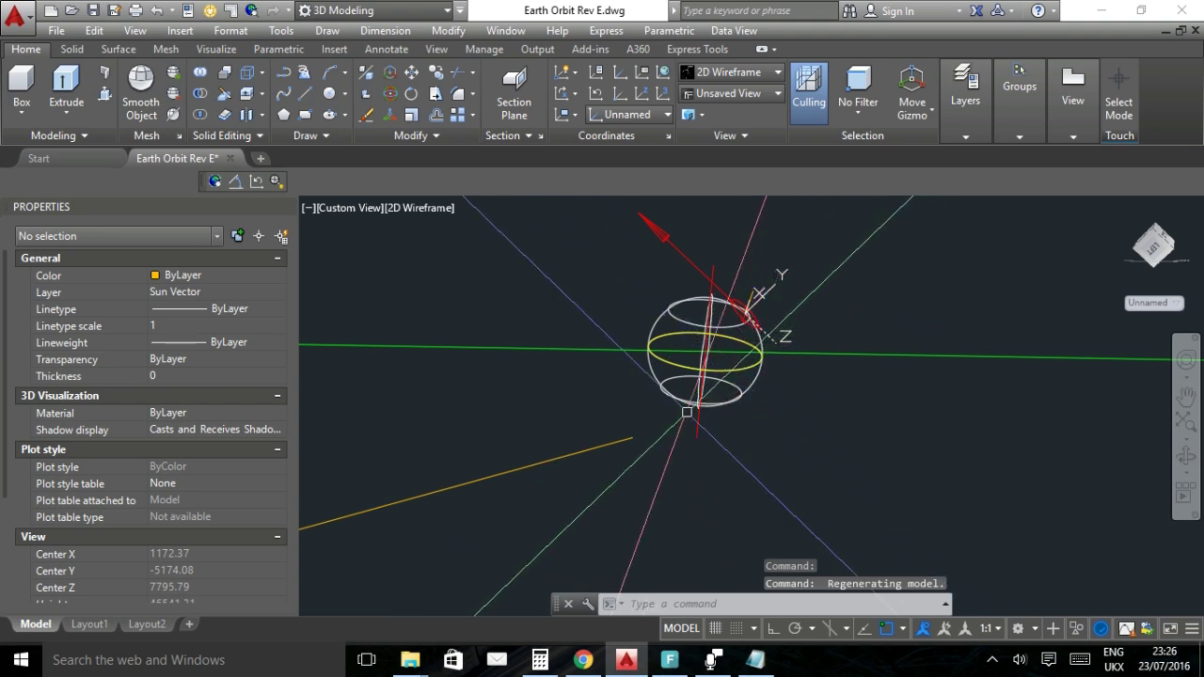
mouse_move(572, 459)
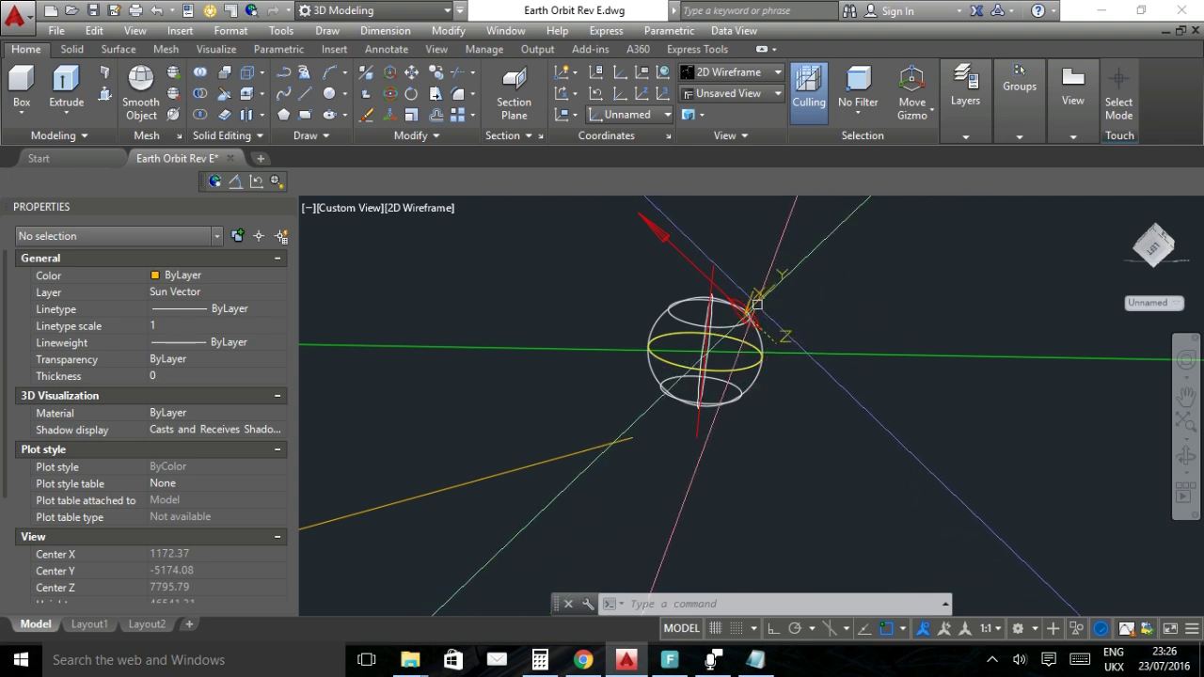
left_click_drag(757, 304, 636, 356)
key("Escape")
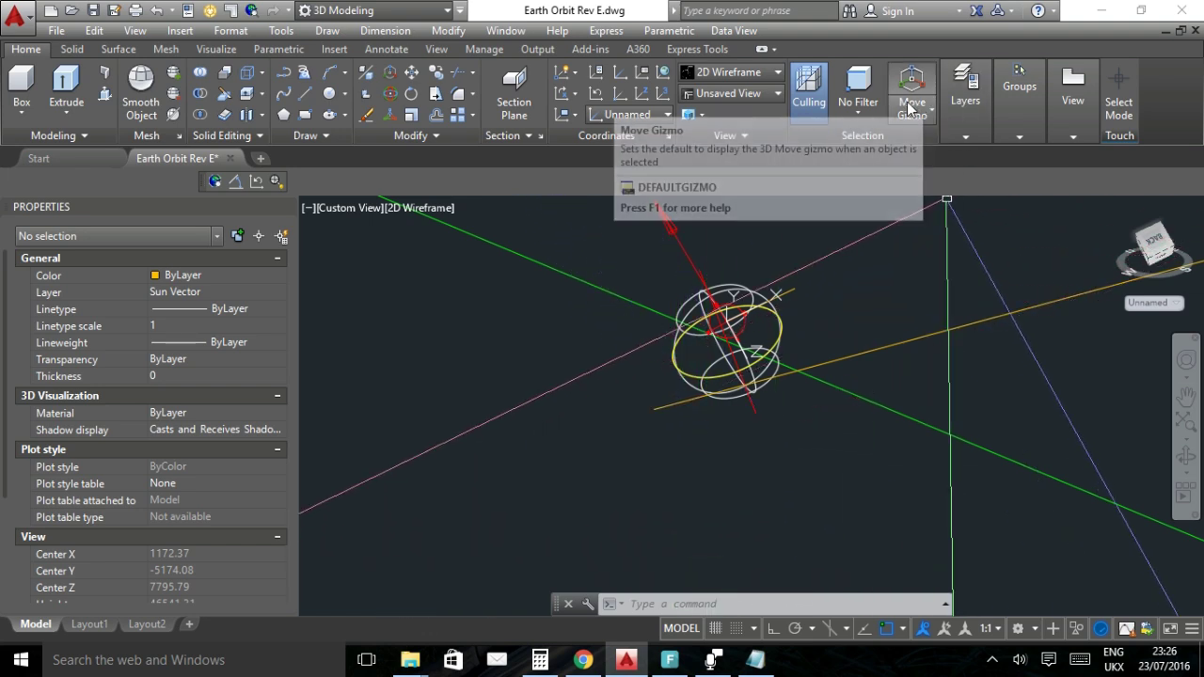
Set the visual style to Realistic and erase the long Sun vector line and the short reference line at the compass.
left_click(732, 73)
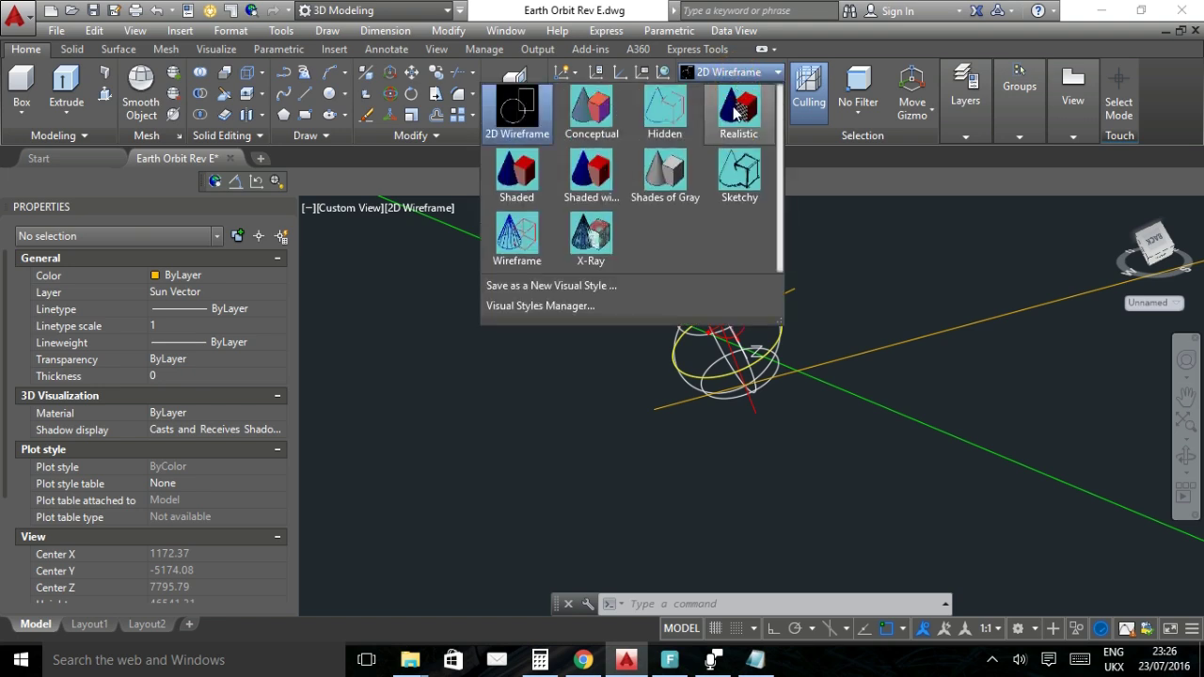
left_click(737, 111)
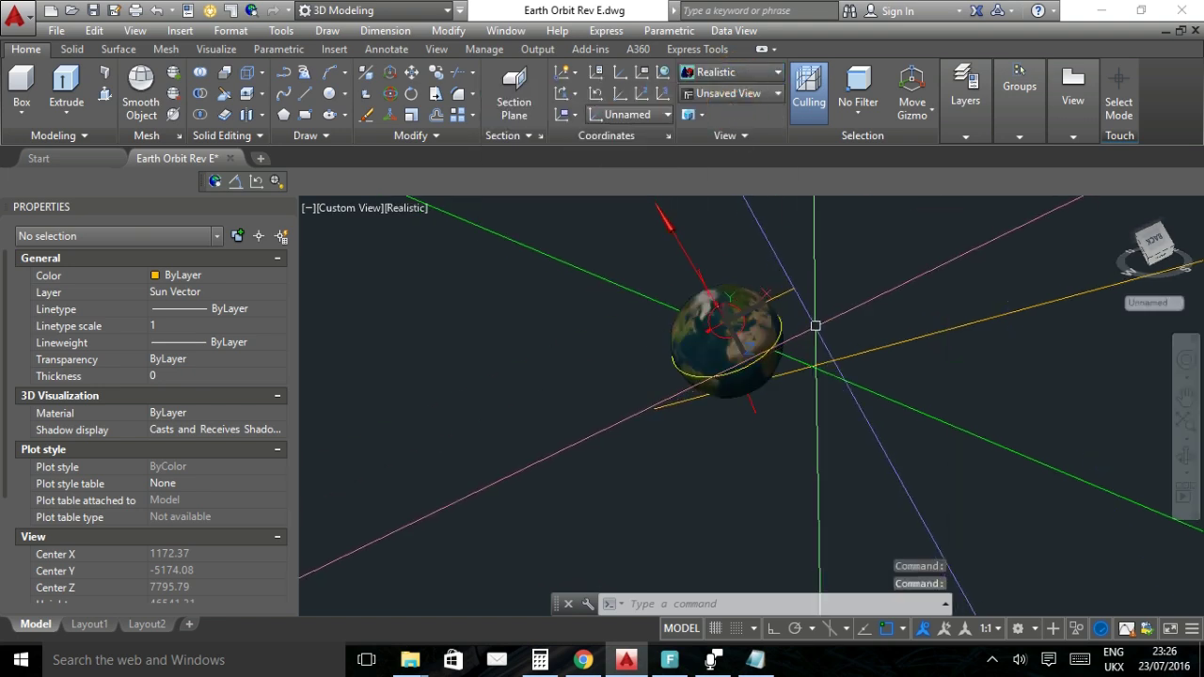
left_click(886, 345)
left_click(886, 346)
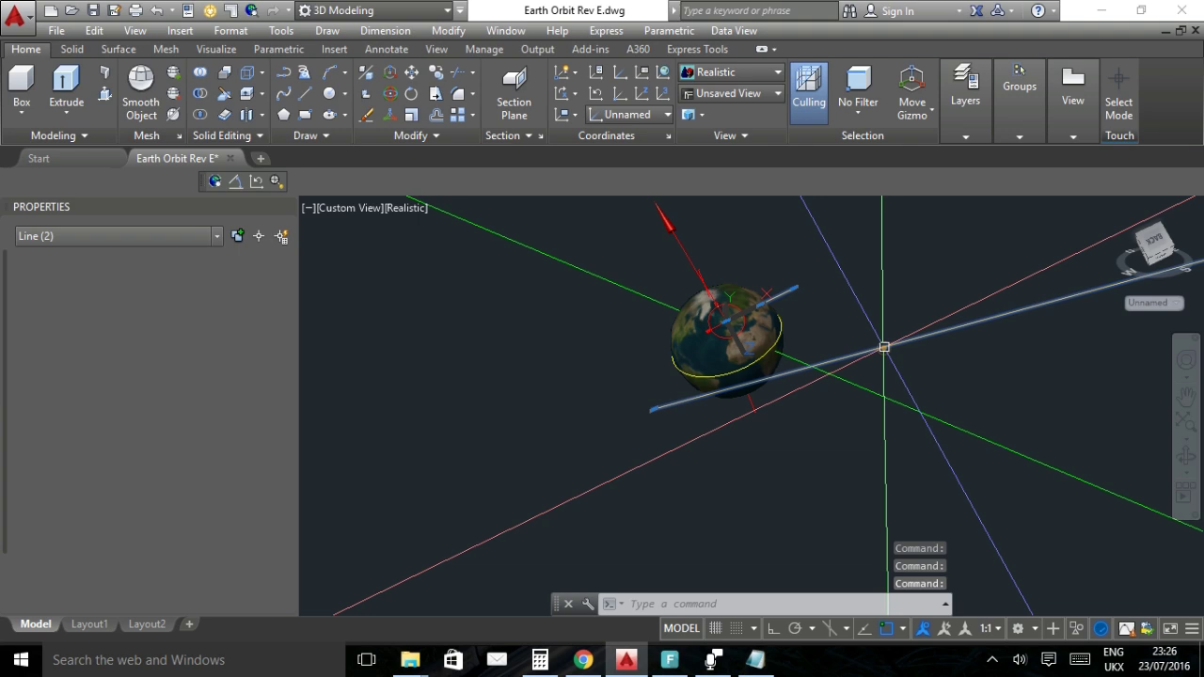
key("Delete")
Inspect the compass marker and the red arrow on the textured Earth up close.
left_click_drag(832, 318, 798, 348)
key("Escape")
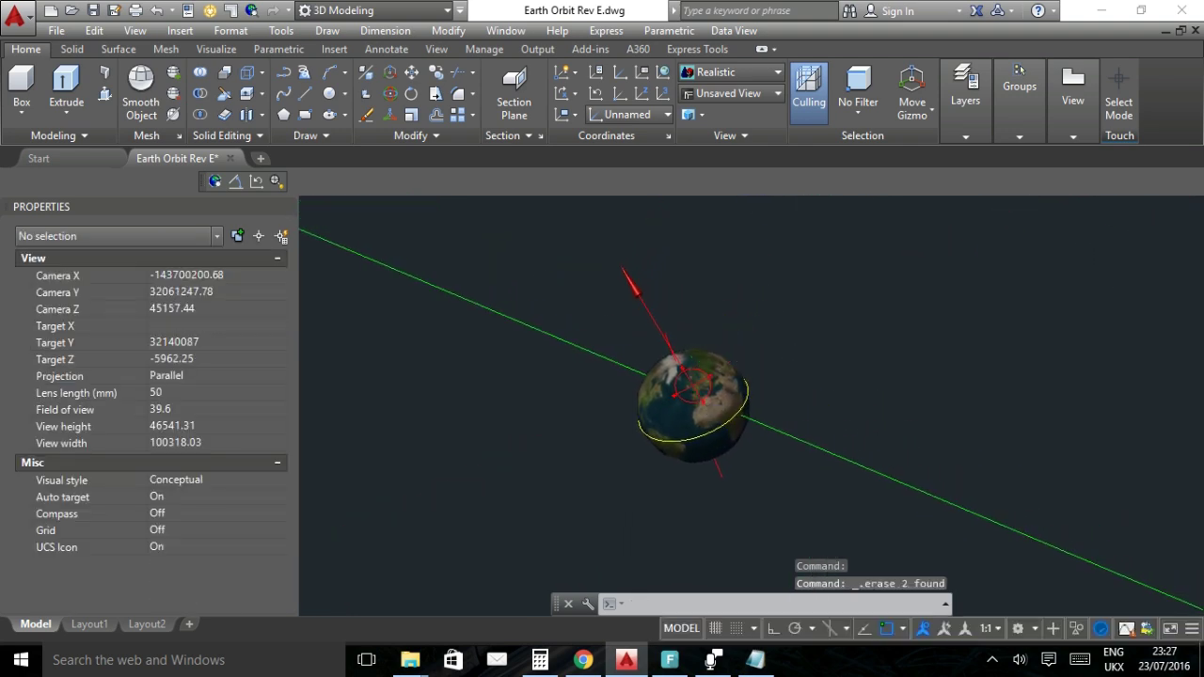
scroll(704, 361, "up", 4)
scroll(705, 361, "down", 2)
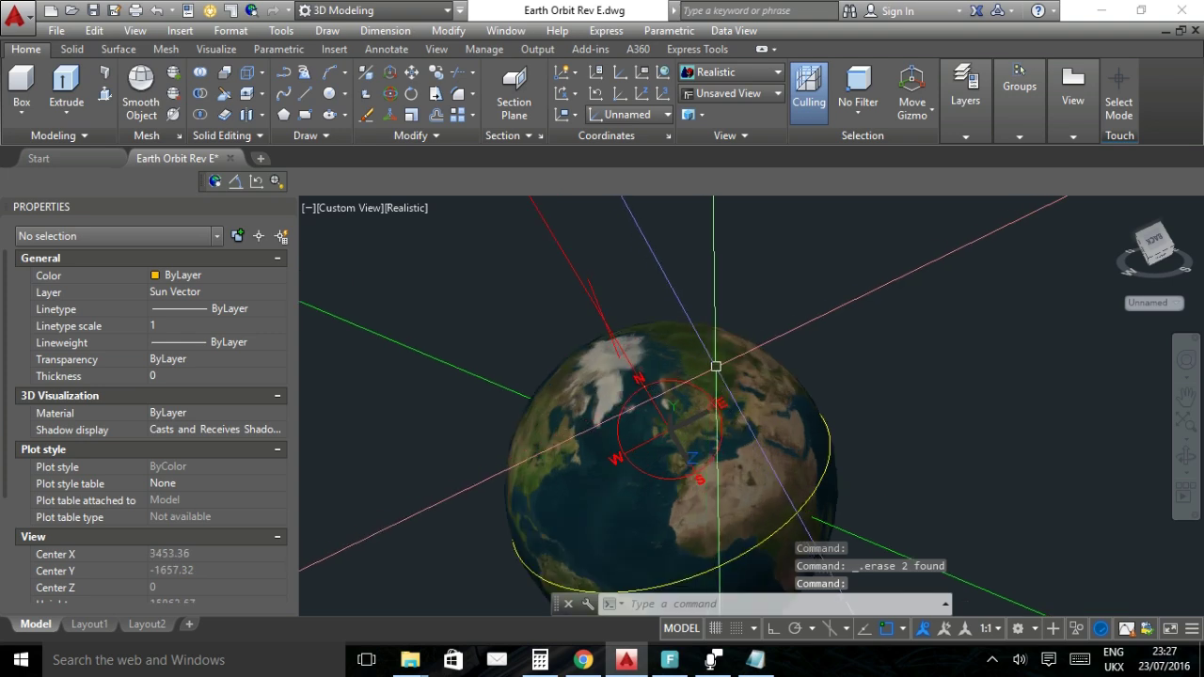
left_click_drag(705, 361, 649, 245)
scroll(771, 349, "down", 2)
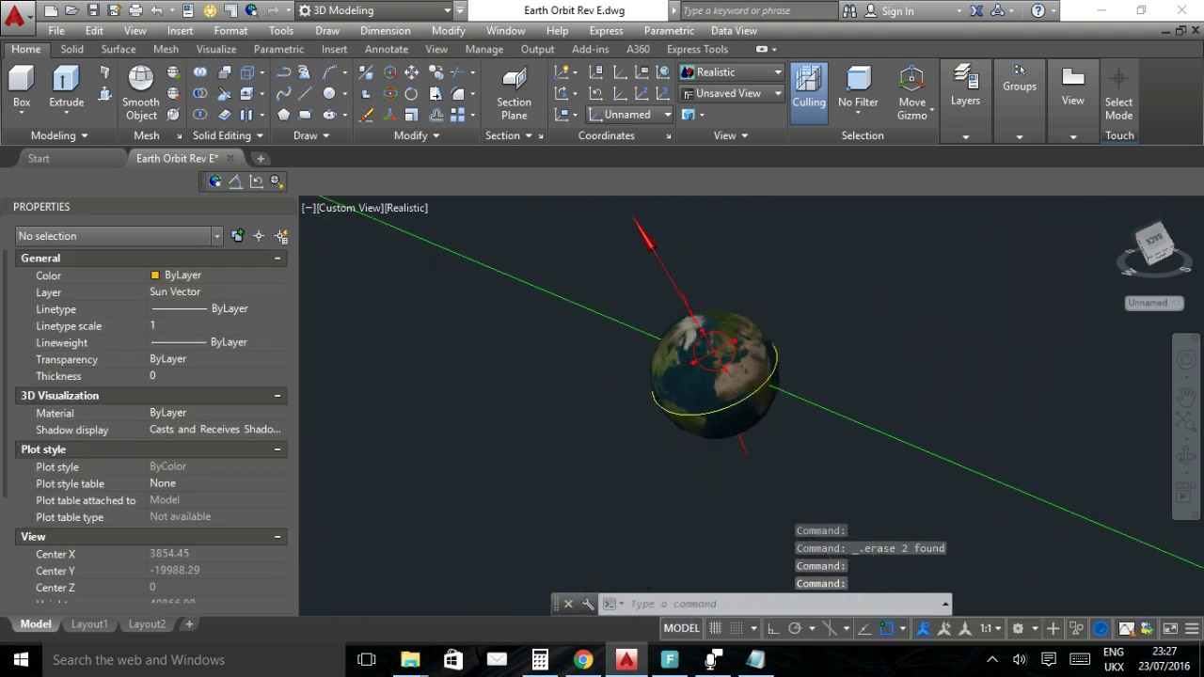
scroll(632, 272, "up", 2)
left_click_drag(632, 289, 634, 298)
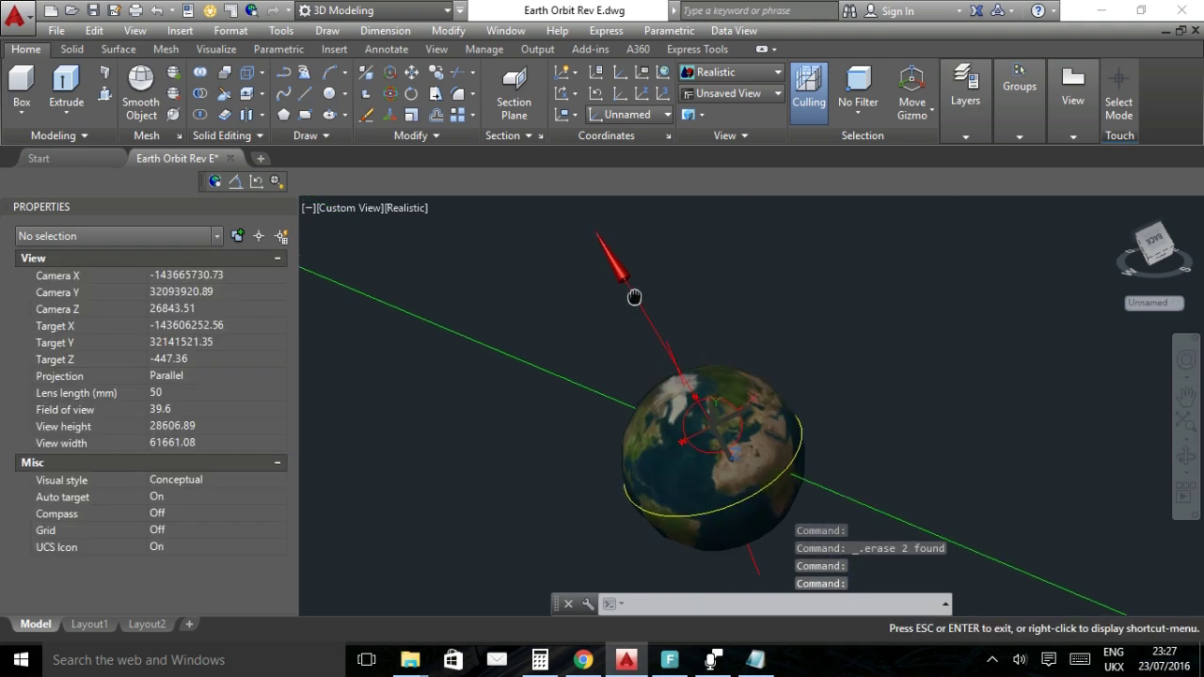
key("Escape")
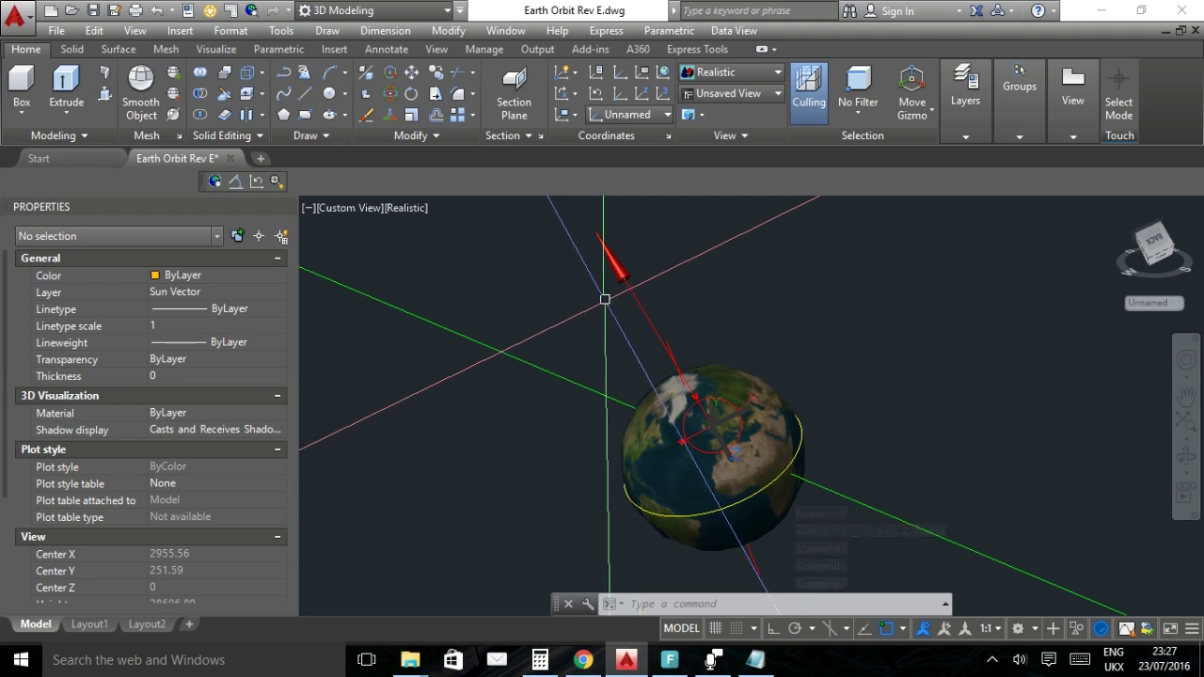
Start a distant light, allow distant lights under photometric lighting, and set its direction from the centre of the Sun.
left_click(408, 13)
left_click(407, 13)
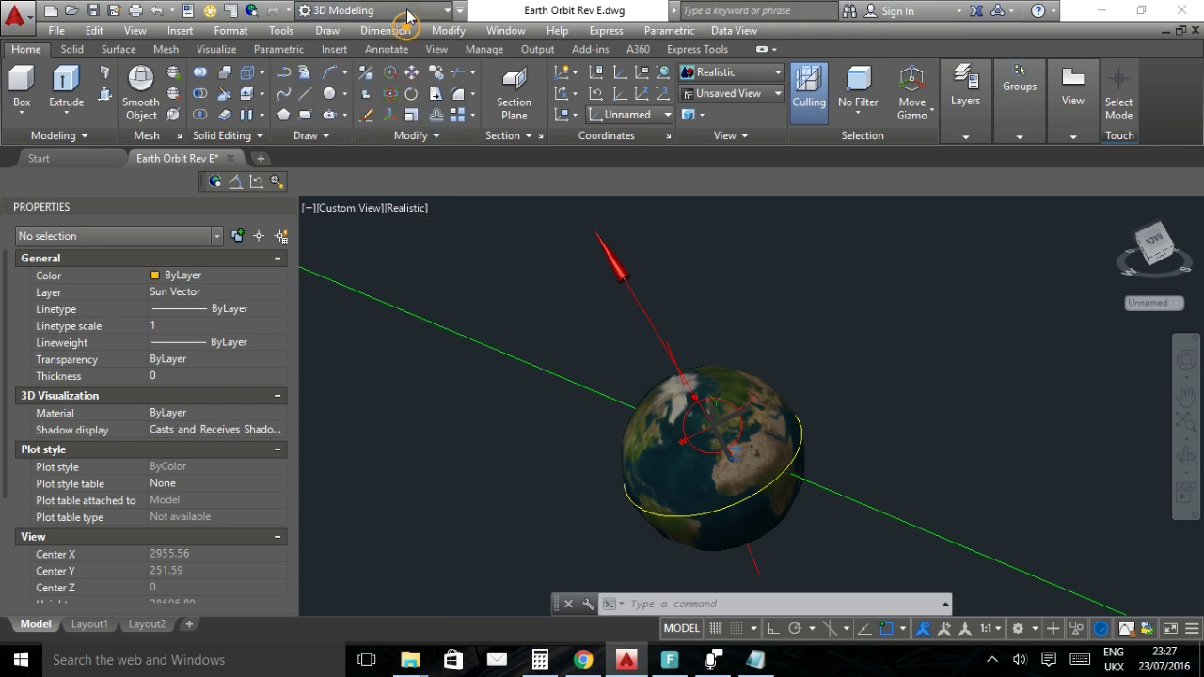
left_click(217, 49)
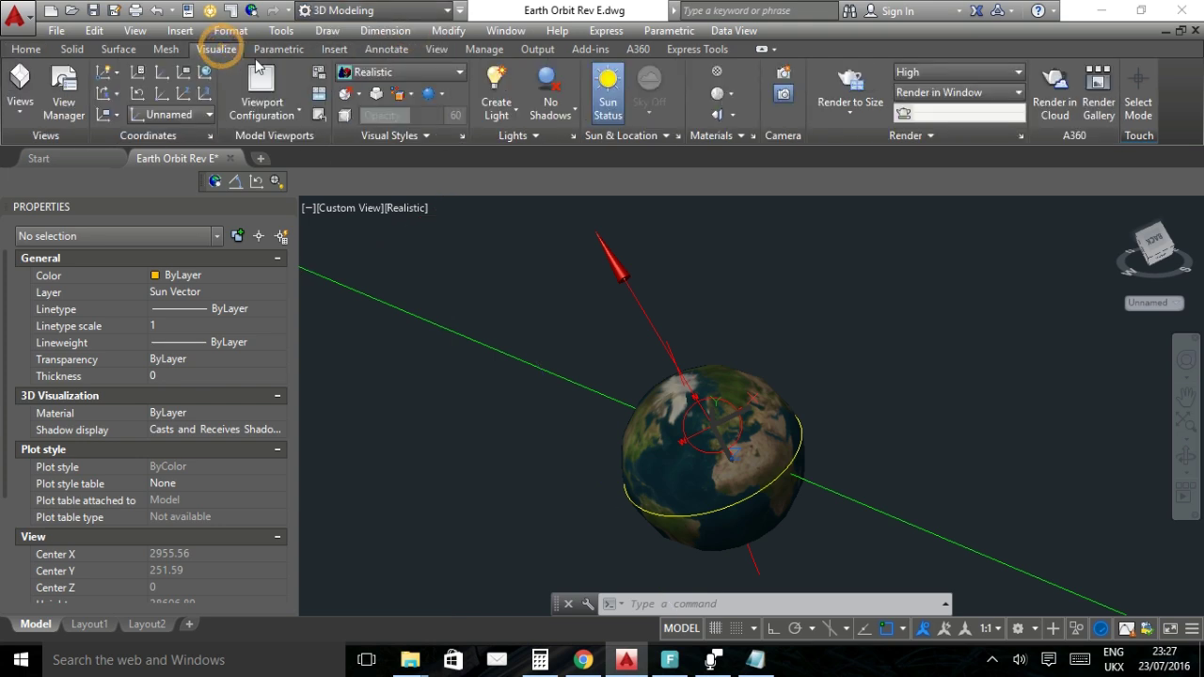
left_click(501, 117)
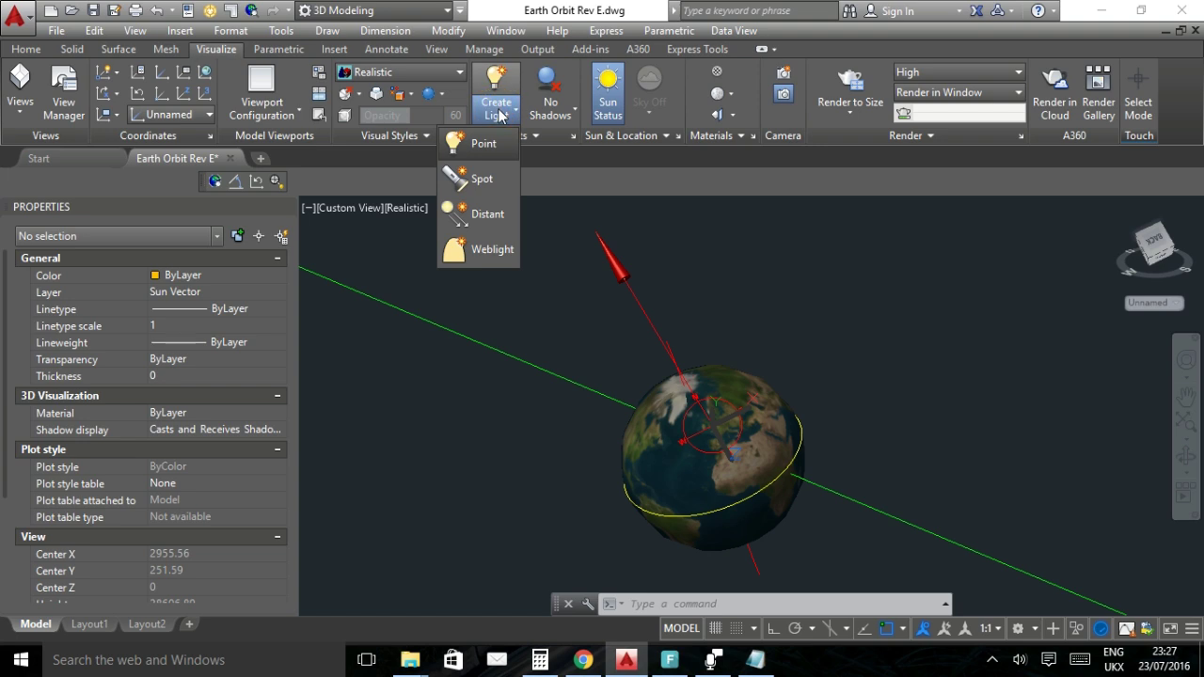
left_click(488, 217)
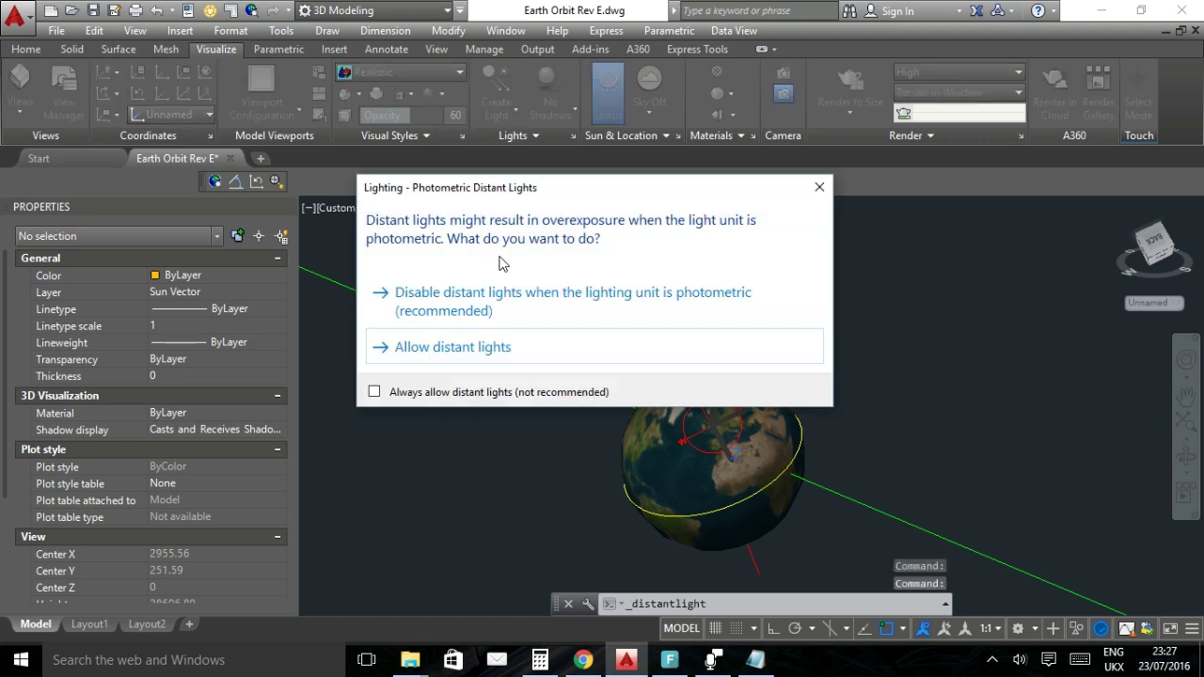
left_click(433, 351)
scroll(565, 338, "down", 5)
scroll(549, 320, "down", 10)
scroll(772, 303, "up", 10)
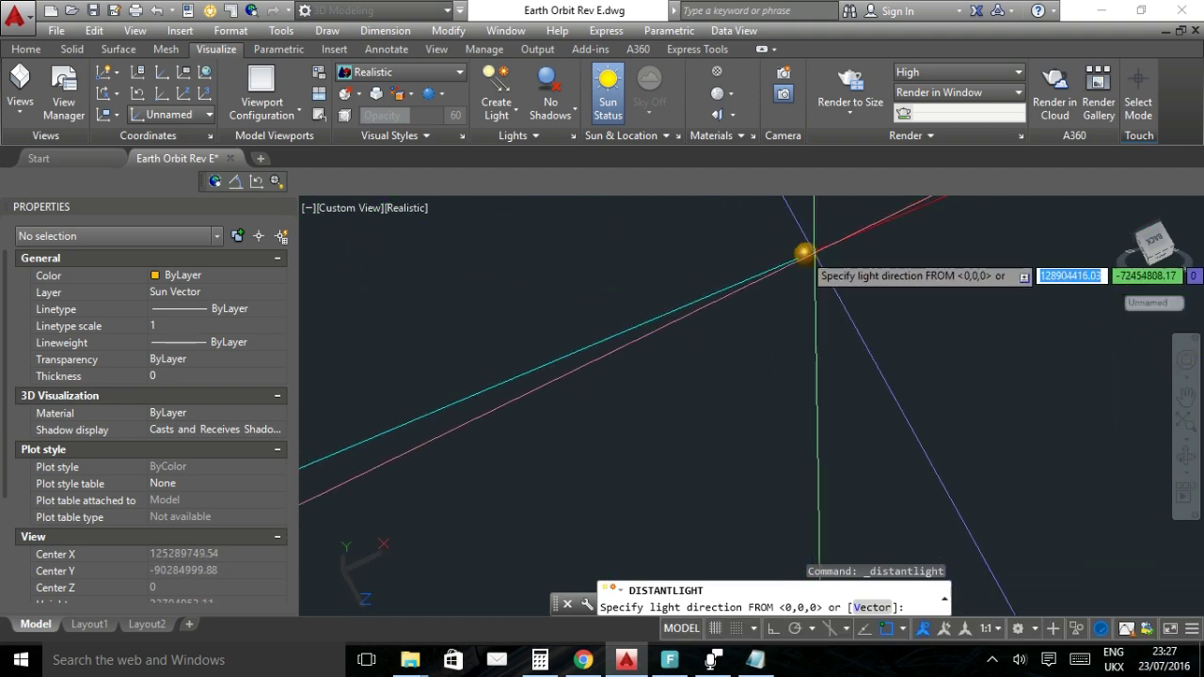
scroll(814, 254, "up", 5)
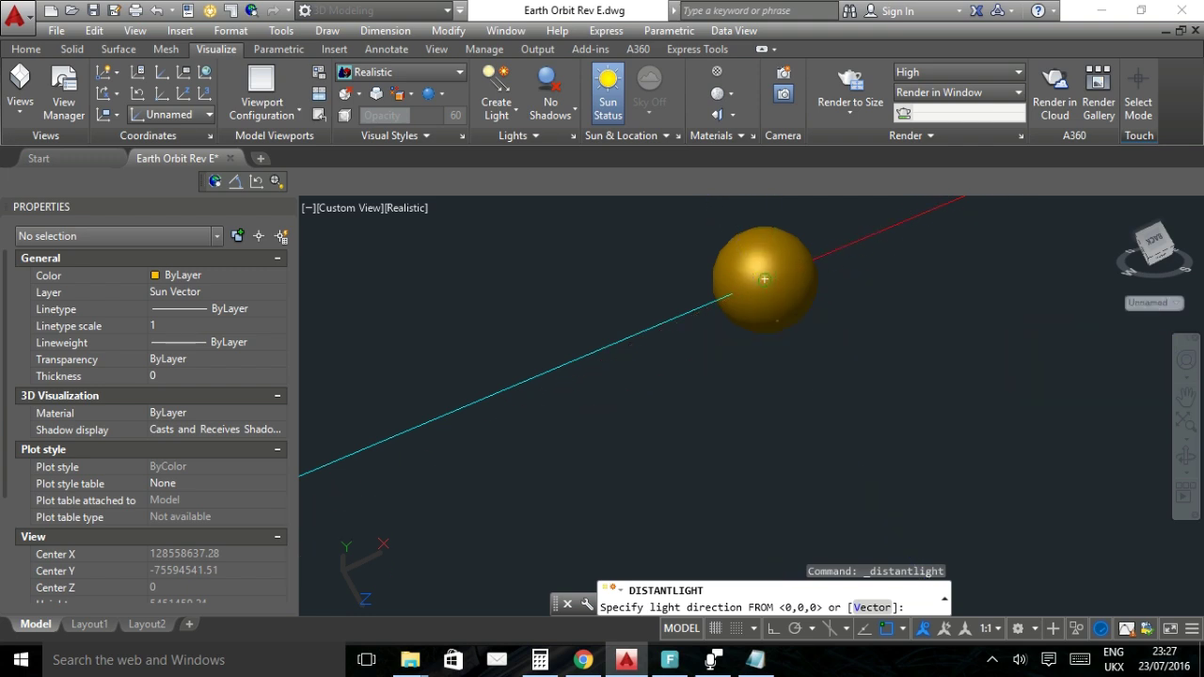
left_click(763, 279)
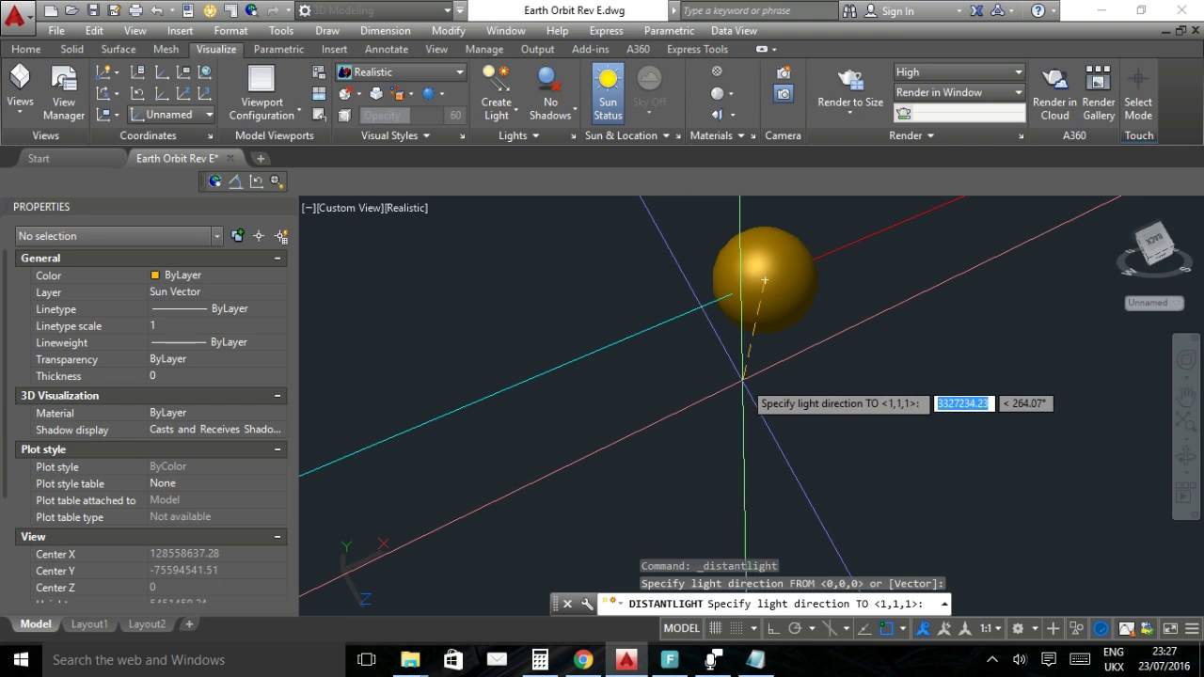
Aim the distant light's direction at the centre of the Earth.
scroll(743, 381, "down", 10)
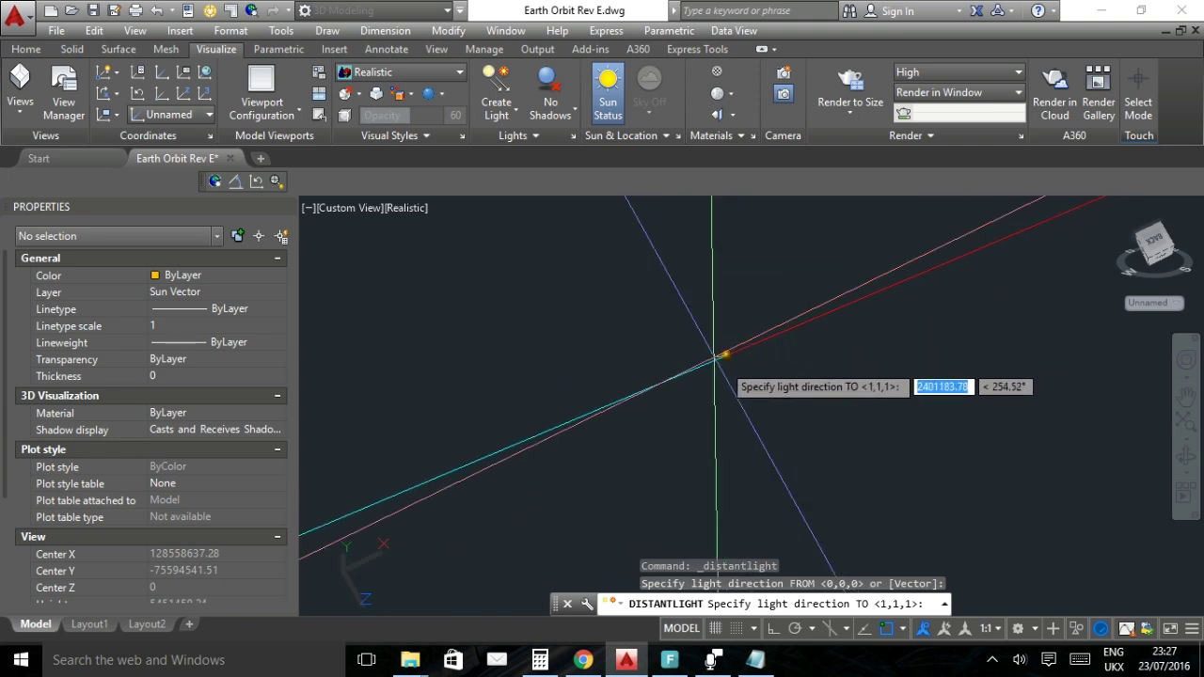
scroll(637, 389, "up", 6)
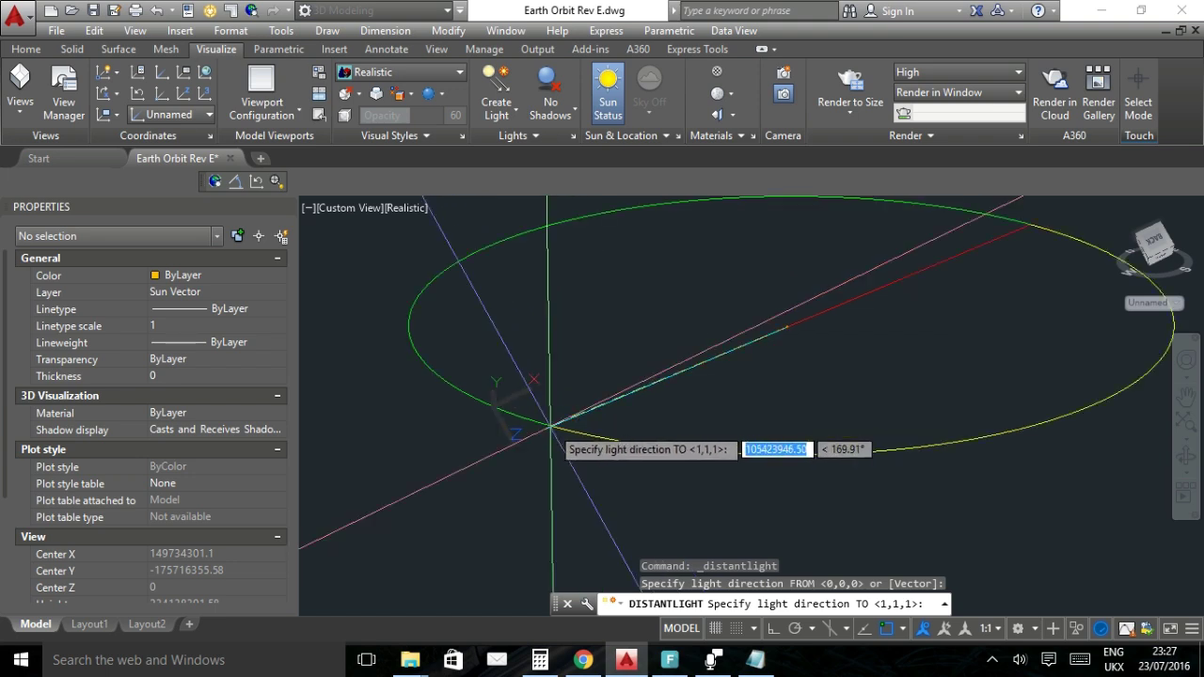
scroll(555, 428, "down", 3)
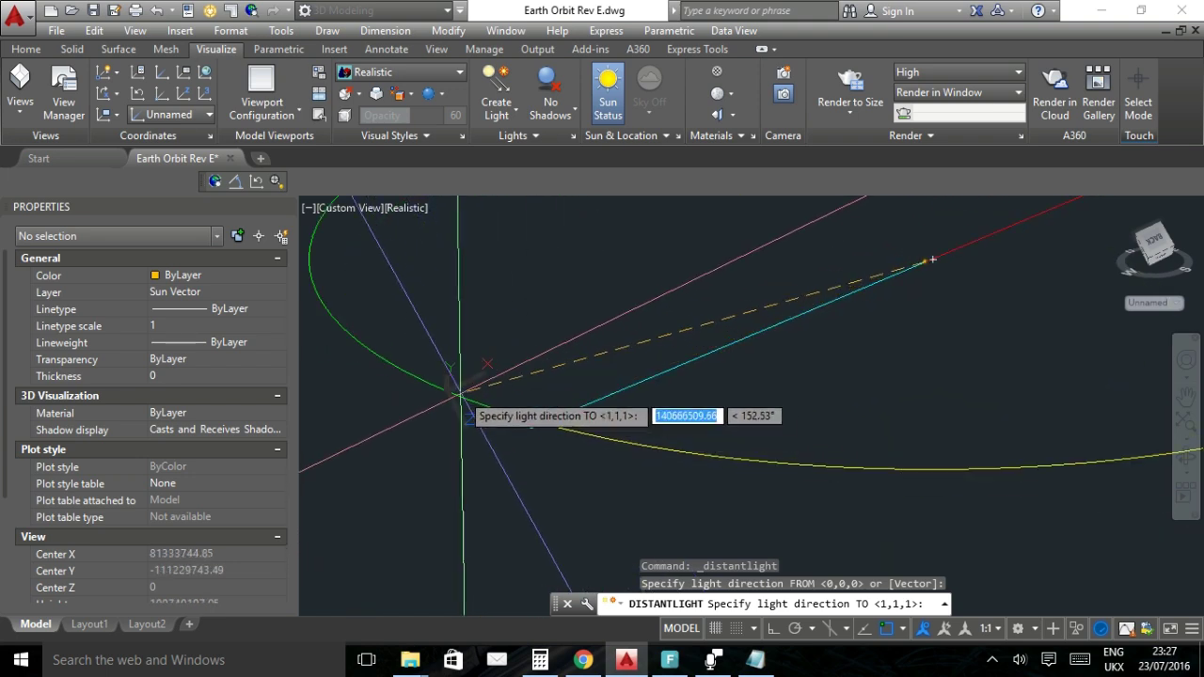
scroll(446, 393, "up", 5)
scroll(446, 393, "up", 6)
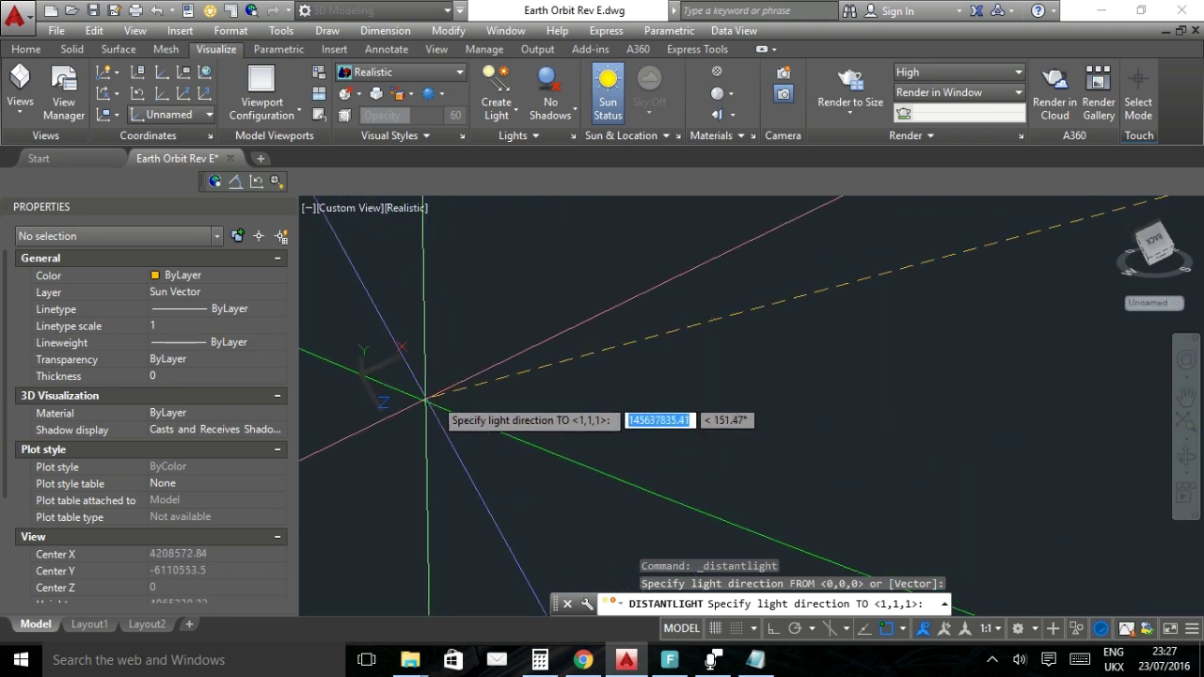
scroll(585, 366, "up", 4)
scroll(643, 380, "up", 5)
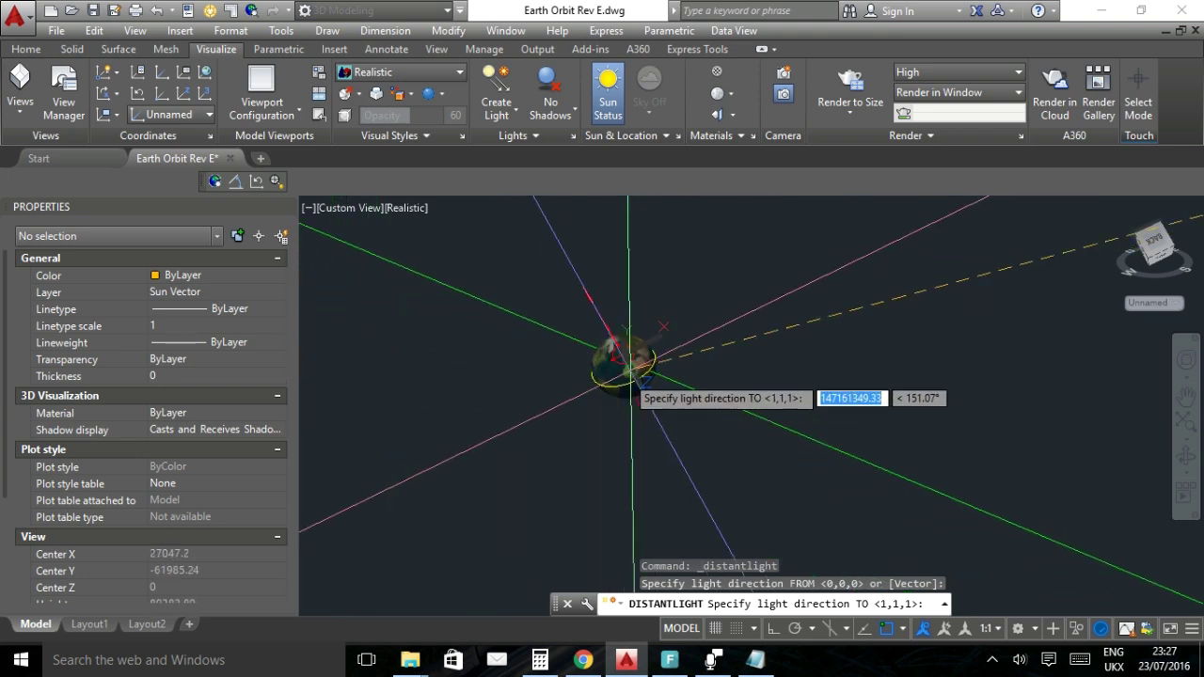
scroll(609, 363, "down", 2)
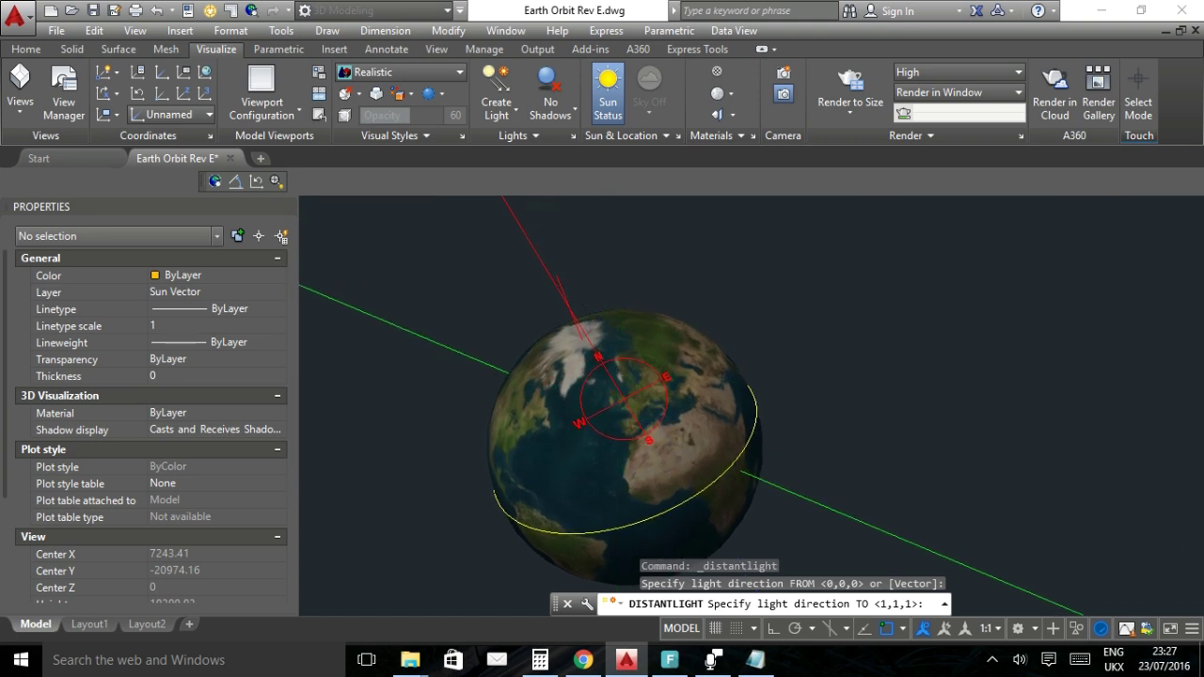
scroll(671, 440, "up", 2)
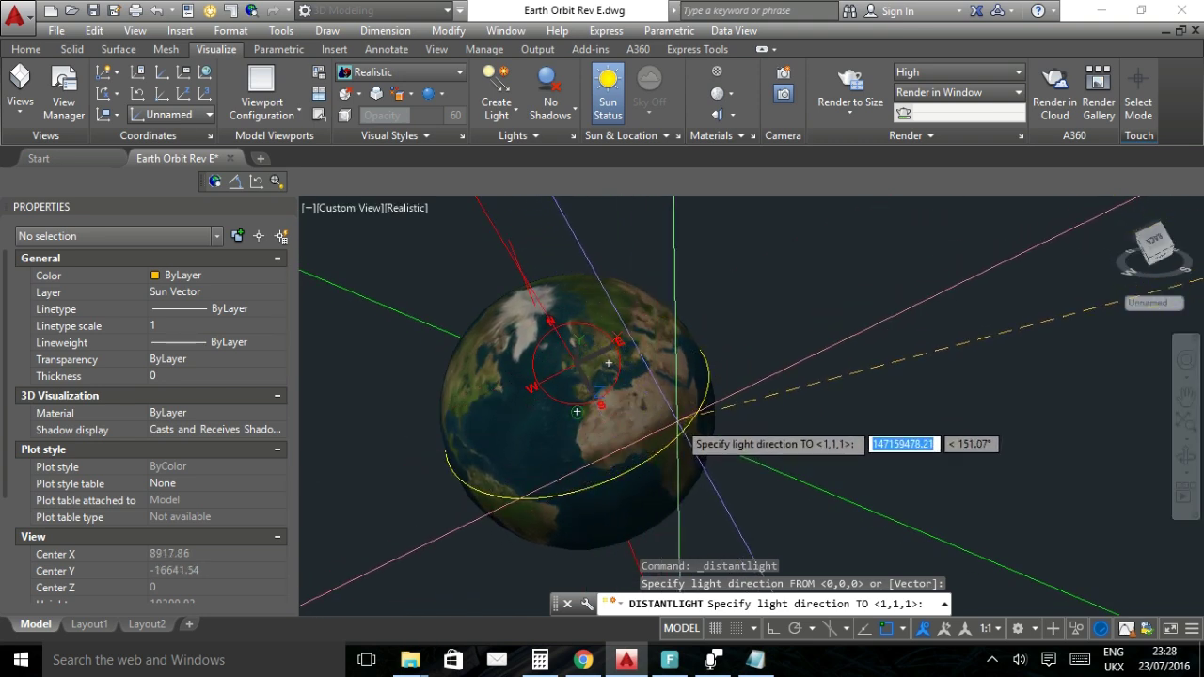
left_click(677, 419)
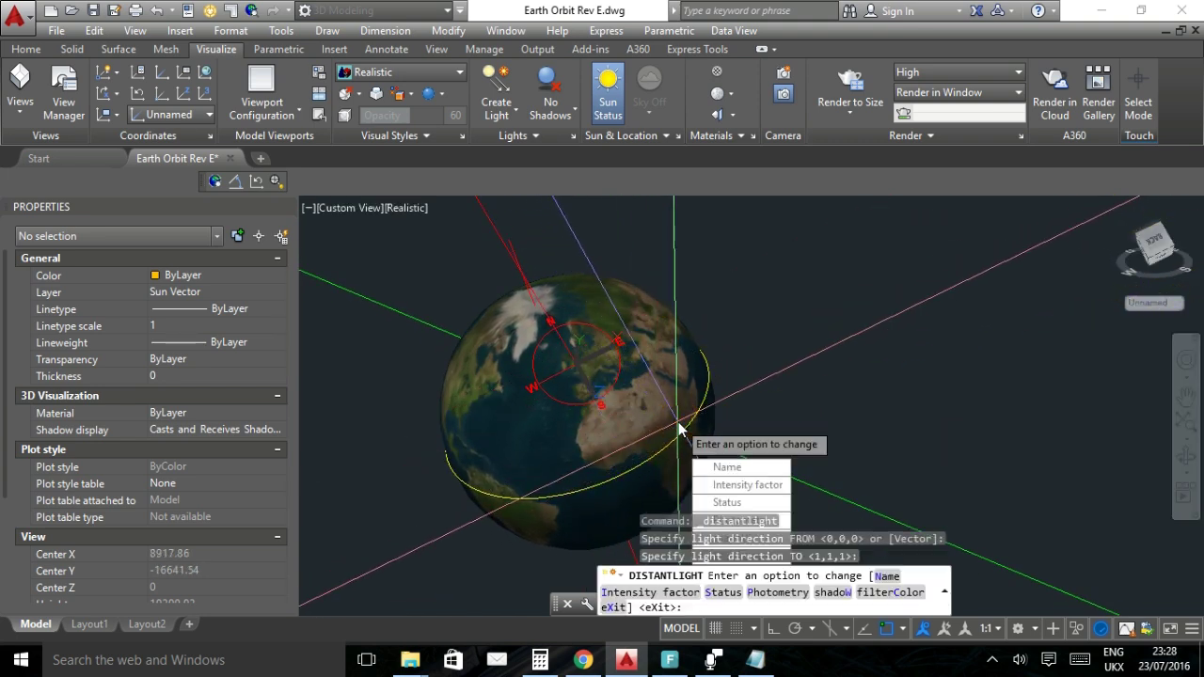
Set the distant light's intensity factor to 100 and finish creating the light.
left_click_drag(859, 461, 834, 354)
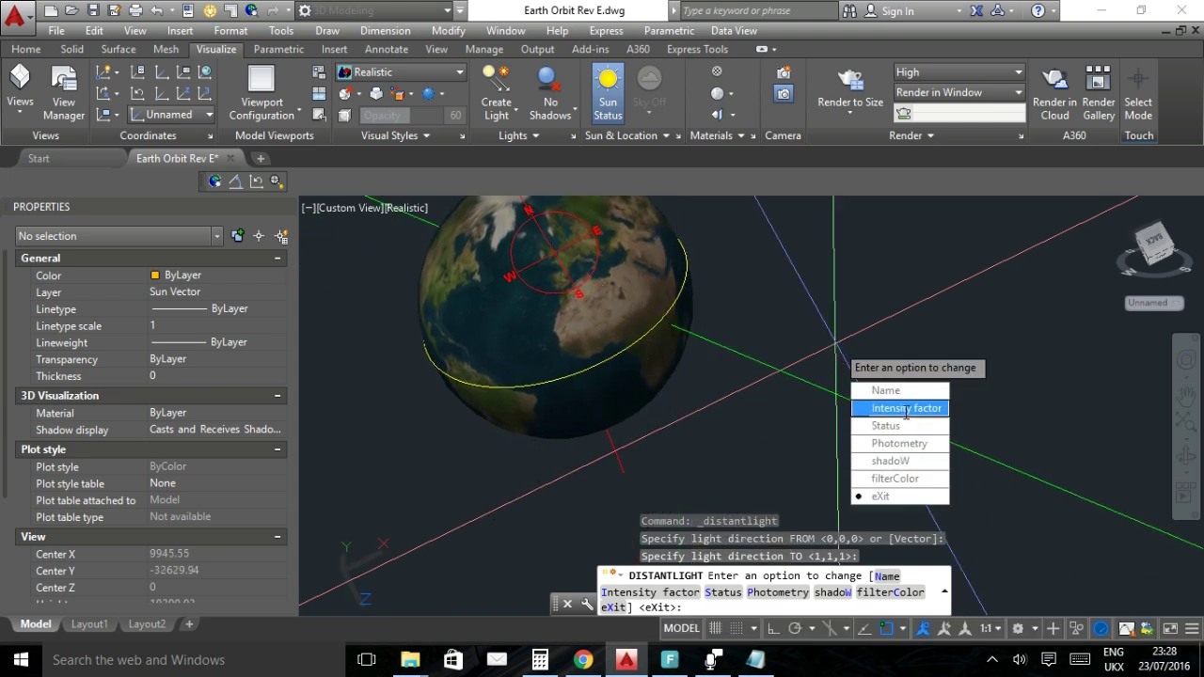
left_click(903, 408)
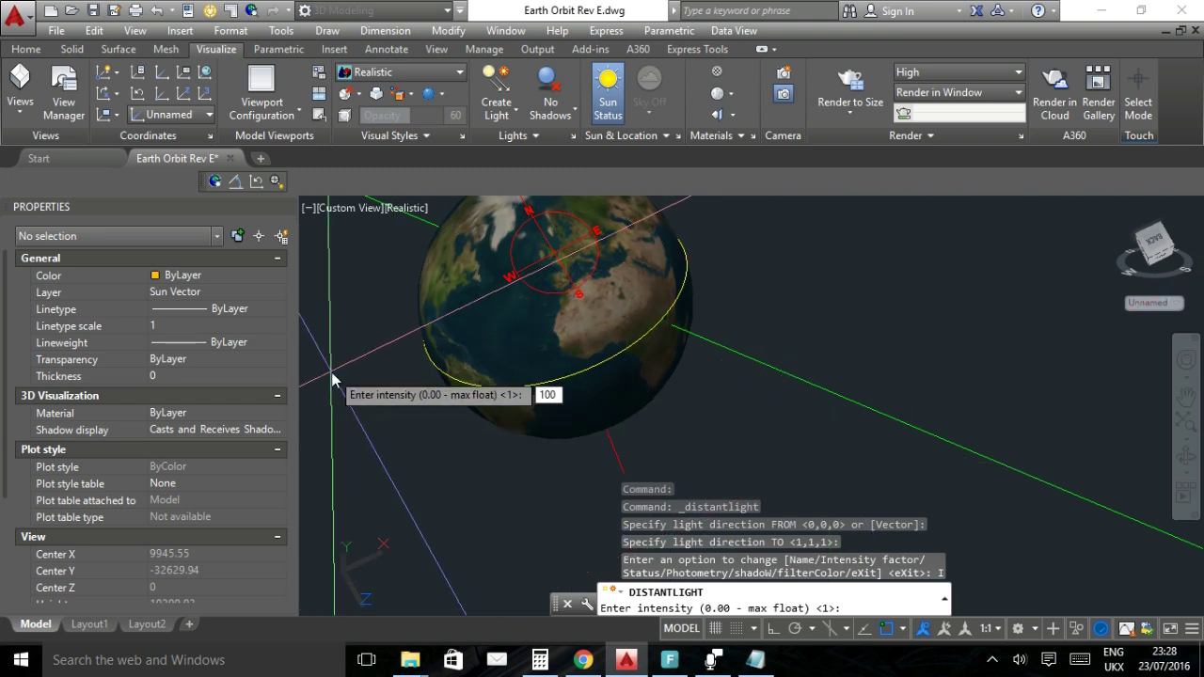
type("100")
key("Return")
left_click(416, 527)
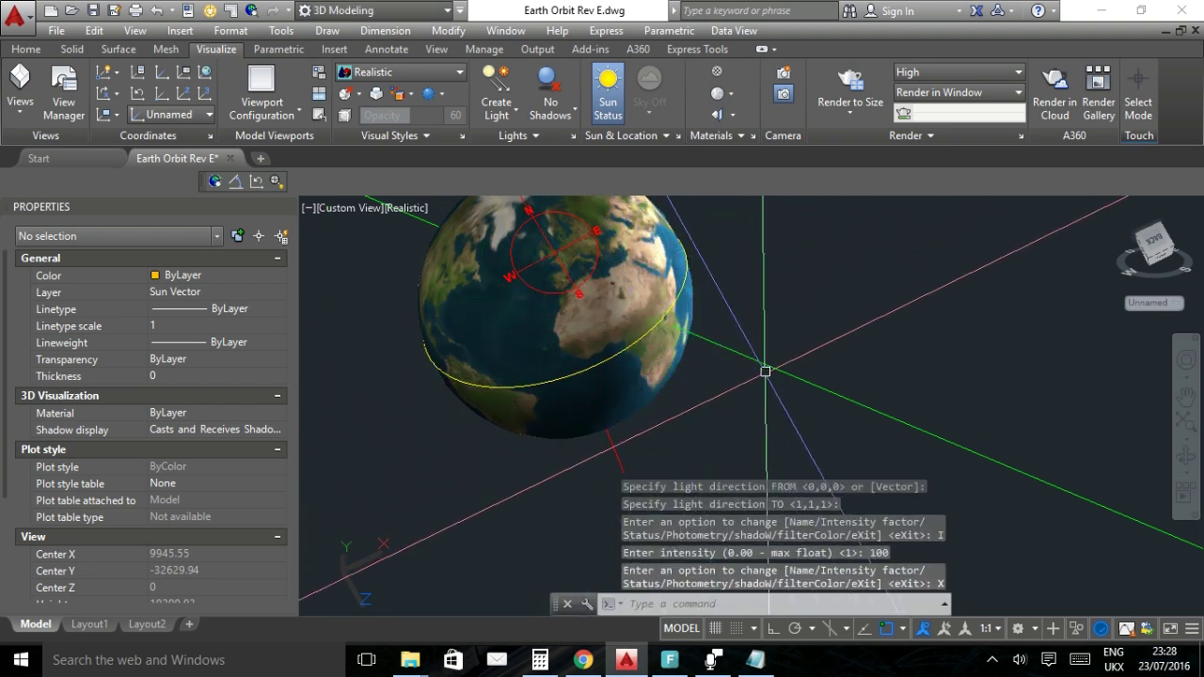
Turn off the sun status and bring the Earth's side facing the distant light into view.
left_click(607, 94)
mouse_move(658, 283)
left_mouse_down()
mouse_move(735, 332)
mouse_move(742, 446)
mouse_move(738, 331)
mouse_move(610, 347)
mouse_move(649, 325)
mouse_move(583, 311)
mouse_move(564, 342)
mouse_move(699, 266)
mouse_move(645, 296)
left_mouse_up()
key("Escape")
key("Escape")
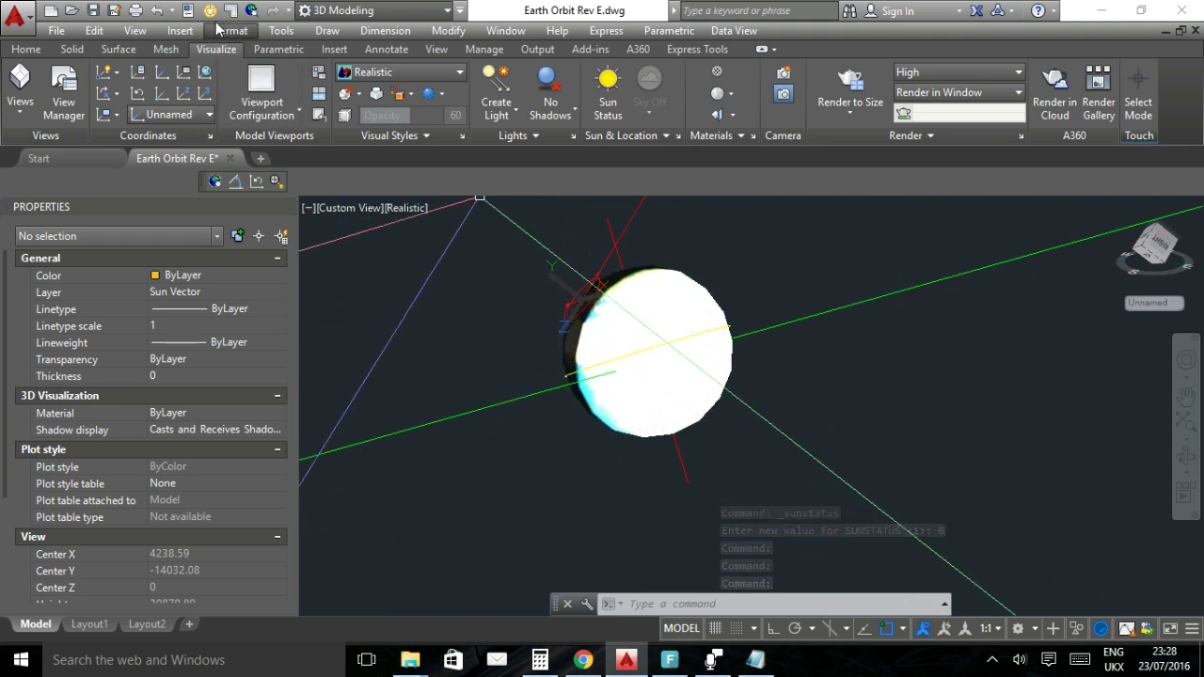
List the lights in the model, select Distantlight1 to check its properties, and close the list.
left_click(209, 12)
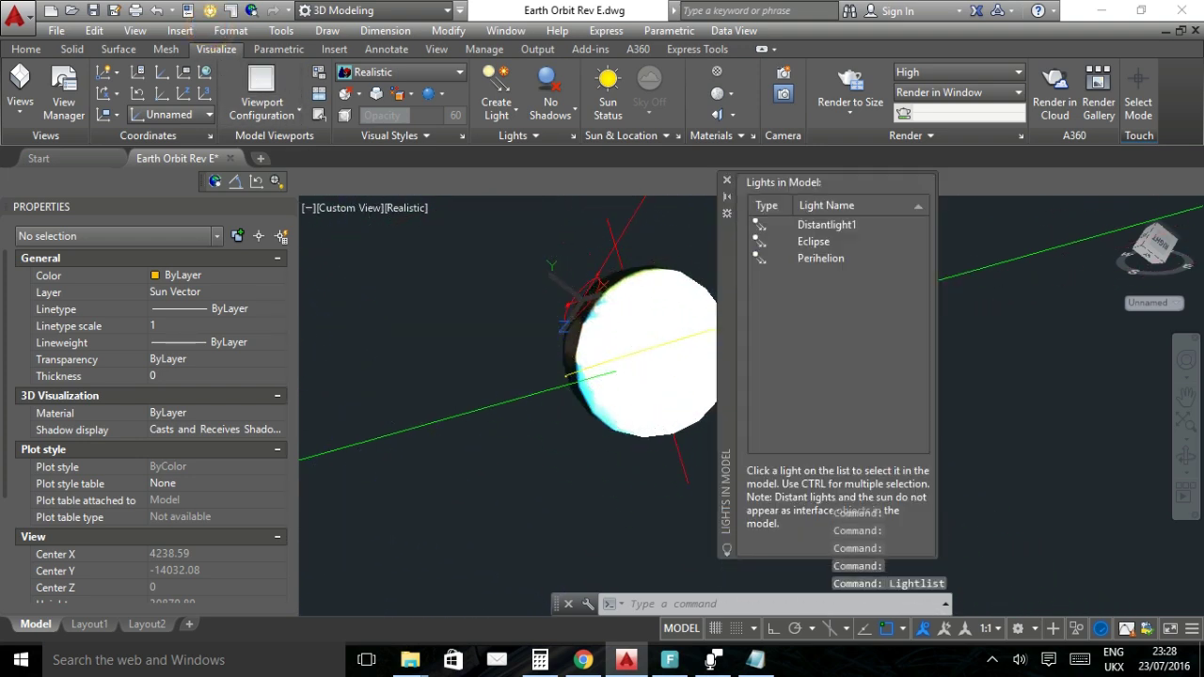
left_click(825, 226)
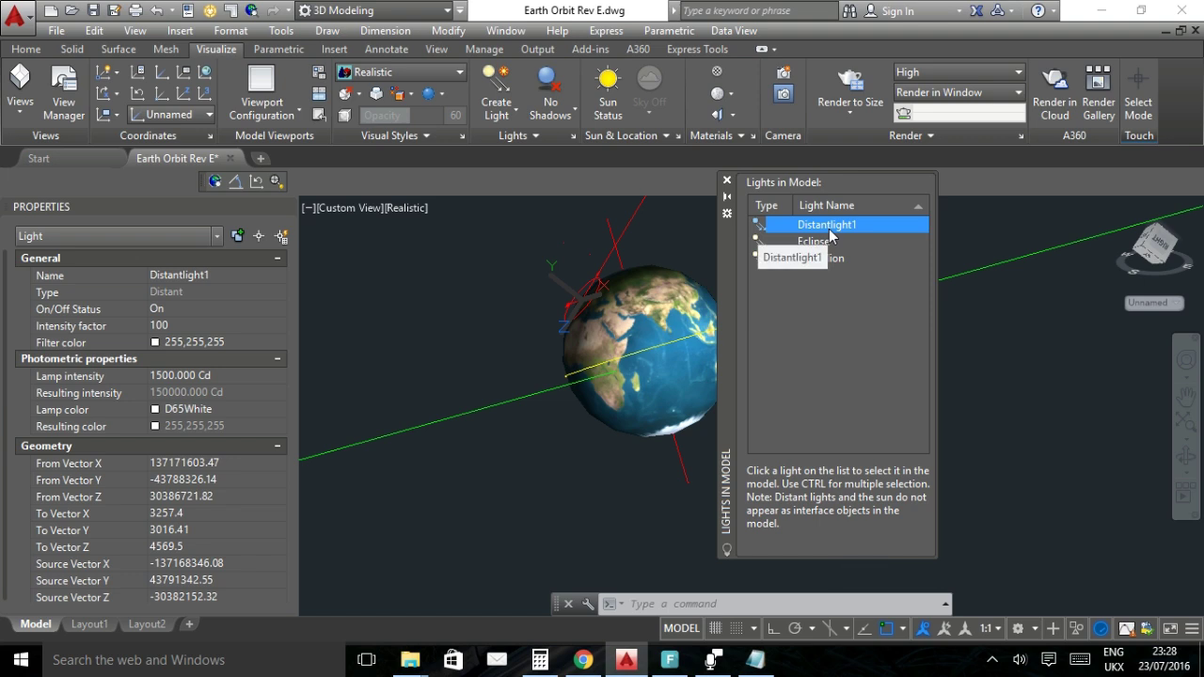
left_click(728, 182)
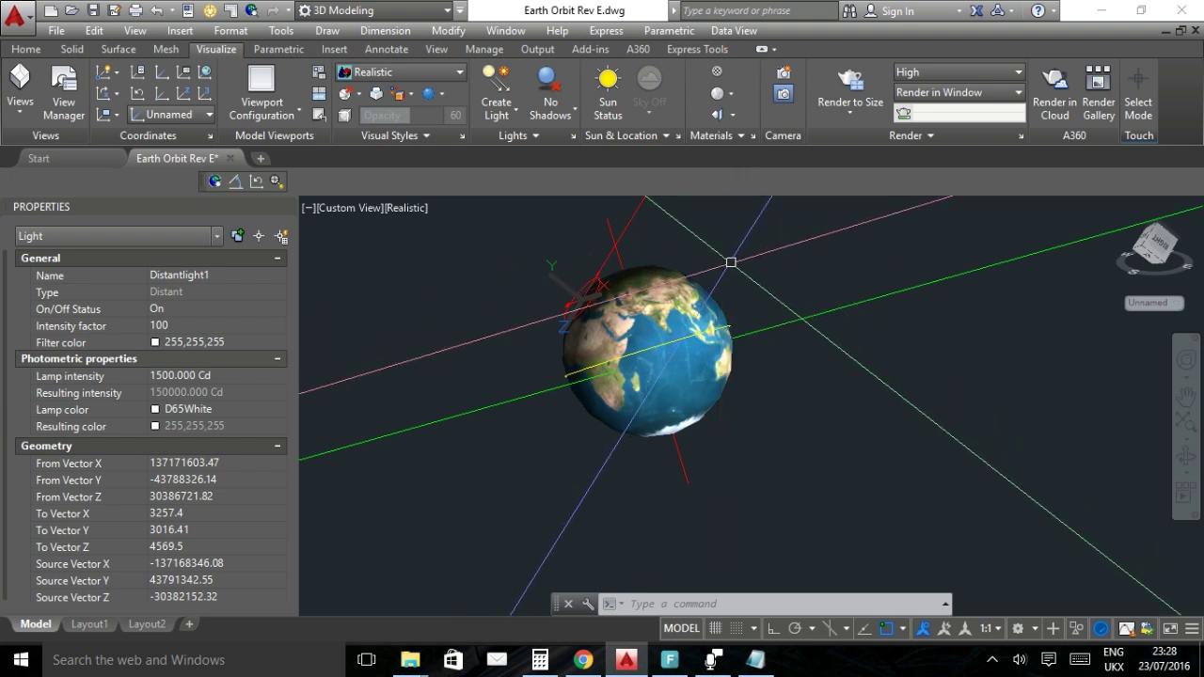
Examine the day and night boundary on the lit Earth near the compass marker.
left_click_drag(705, 295, 736, 333)
key("Escape")
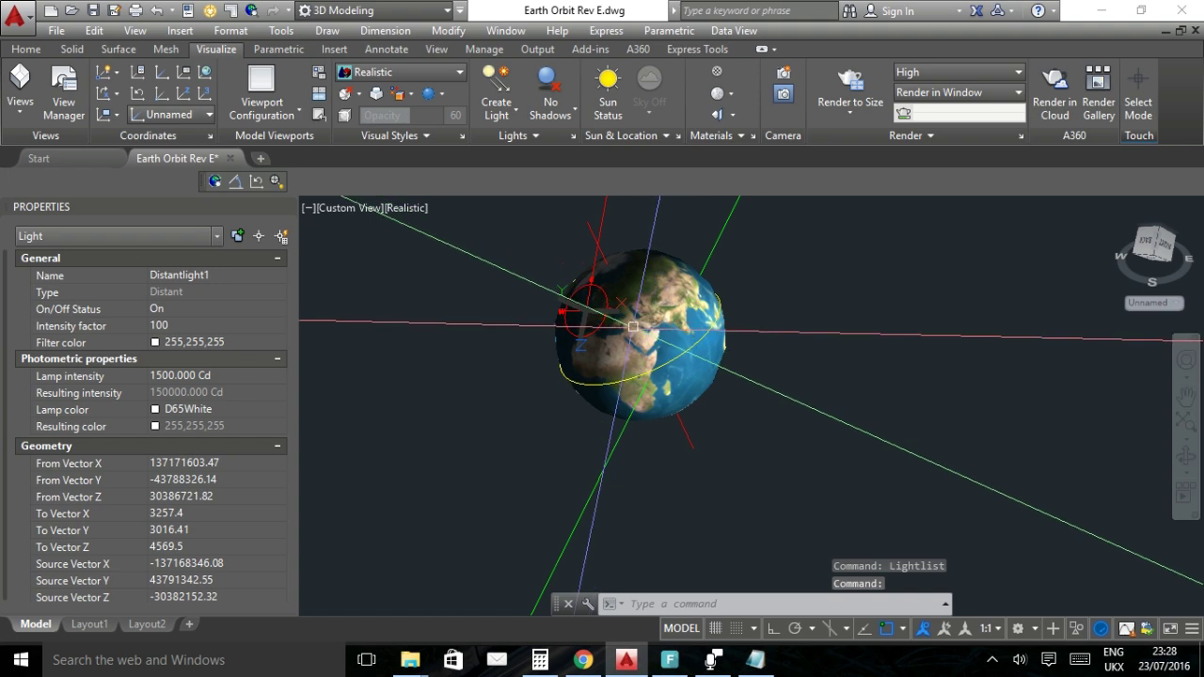
scroll(633, 326, "up", 5)
left_click_drag(725, 408, 724, 356)
key("Escape")
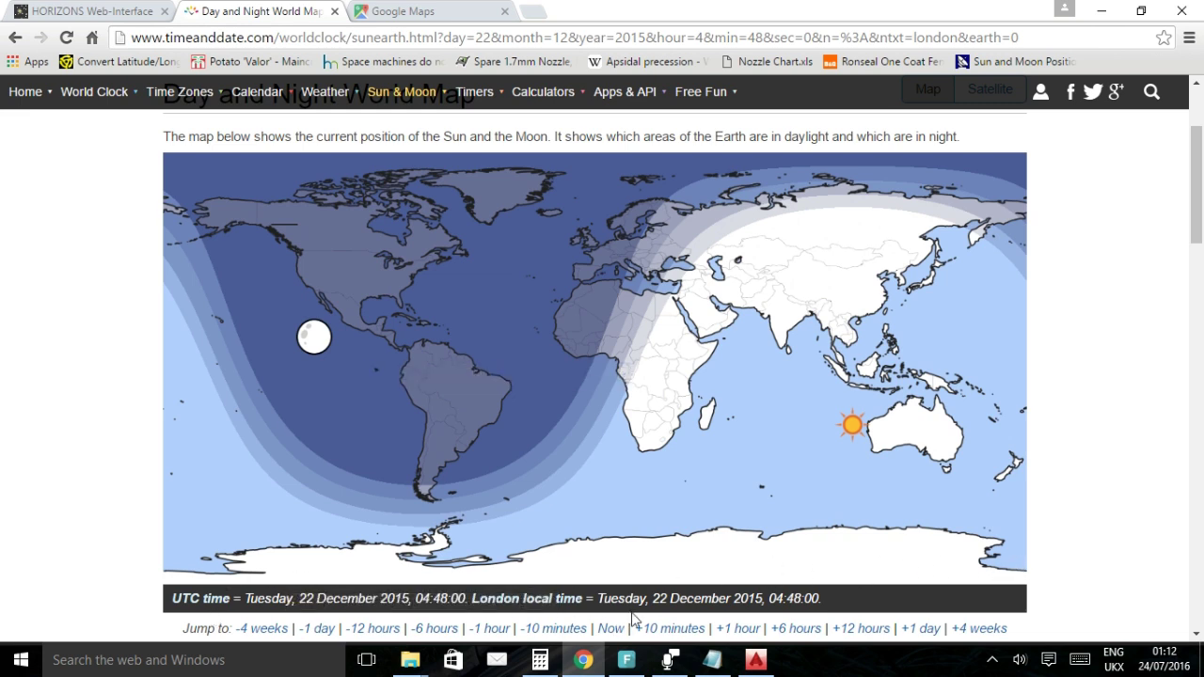
Switch to AutoCAD and inspect the Earth's lit and dark halves around the compass marker in the top view.
left_click(754, 662)
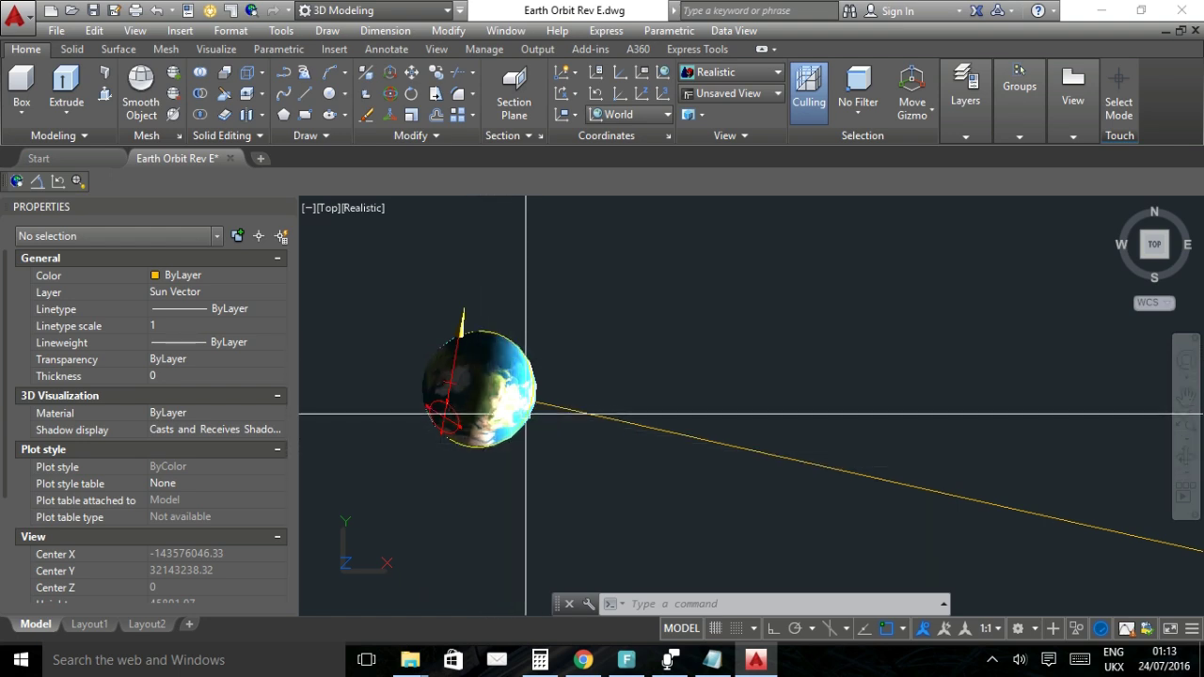
scroll(523, 414, "down", 3)
scroll(517, 409, "down", 5)
scroll(519, 409, "up", 10)
scroll(512, 398, "up", 10)
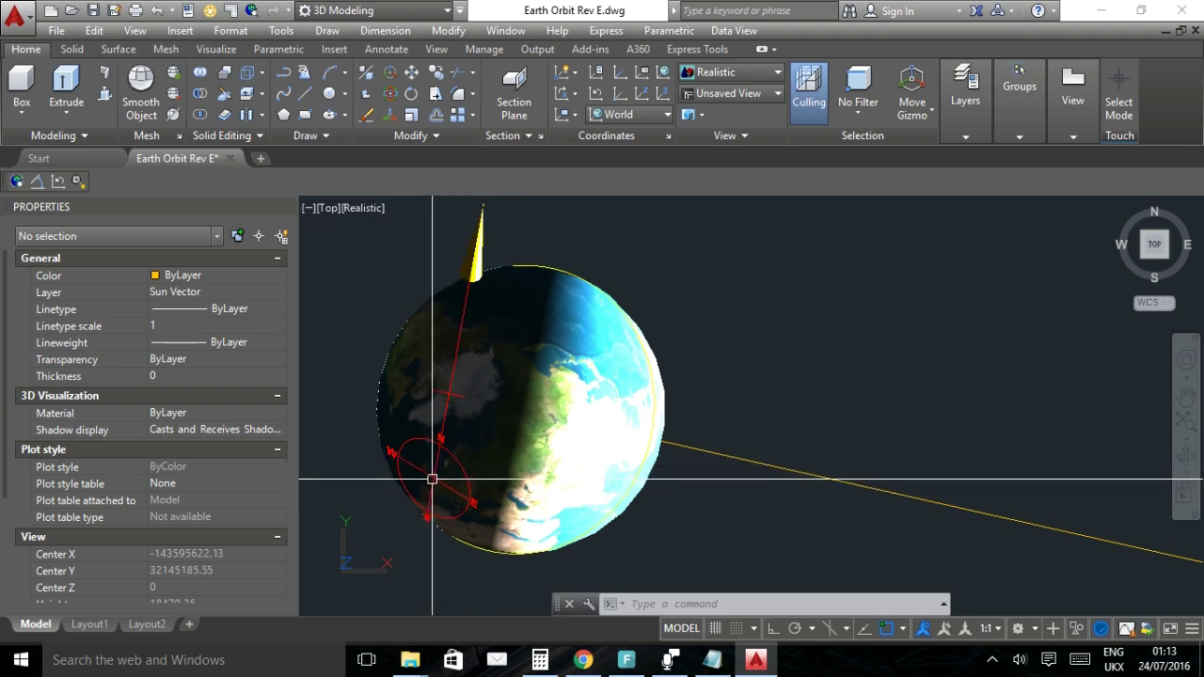
mouse_move(430, 478)
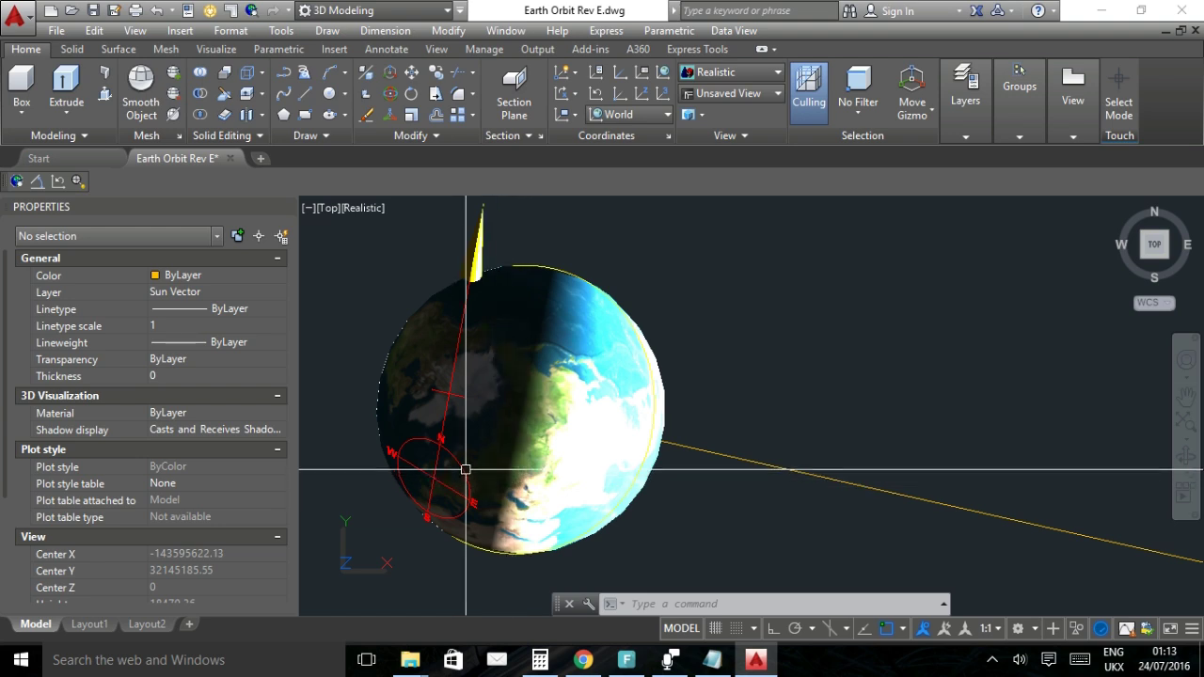
Orbit around the Earth to compare its night side with the side facing the Sun vector.
left_click_drag(430, 483, 629, 346)
key("Escape")
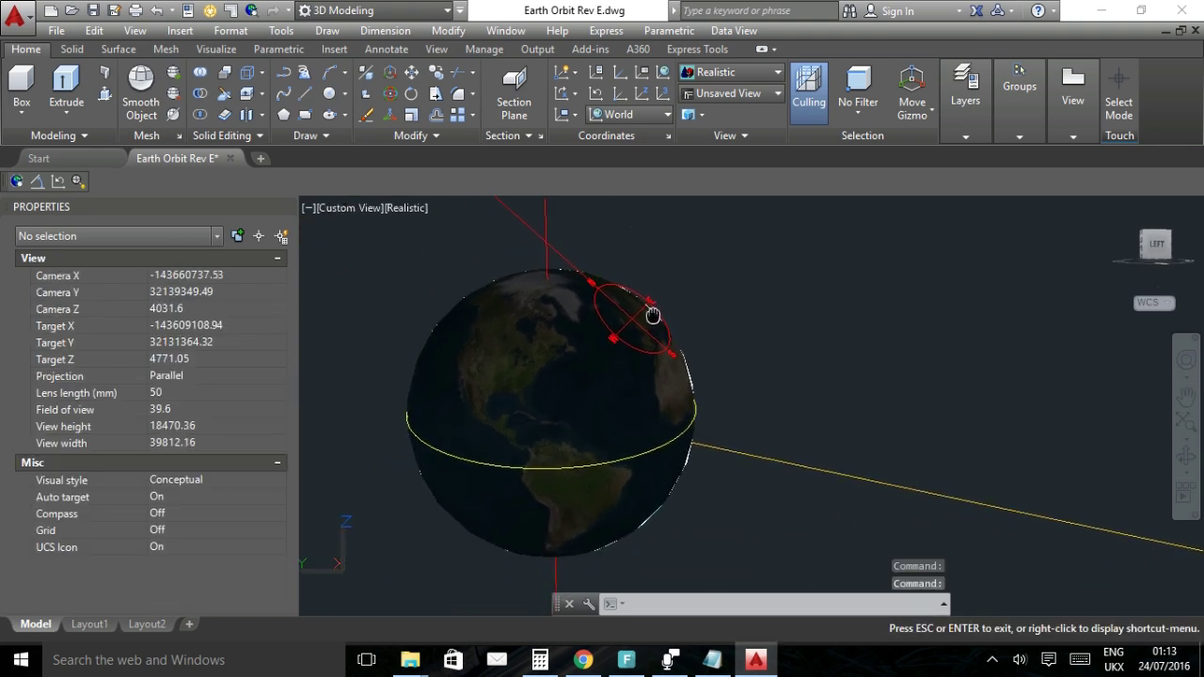
left_click_drag(492, 479, 508, 460)
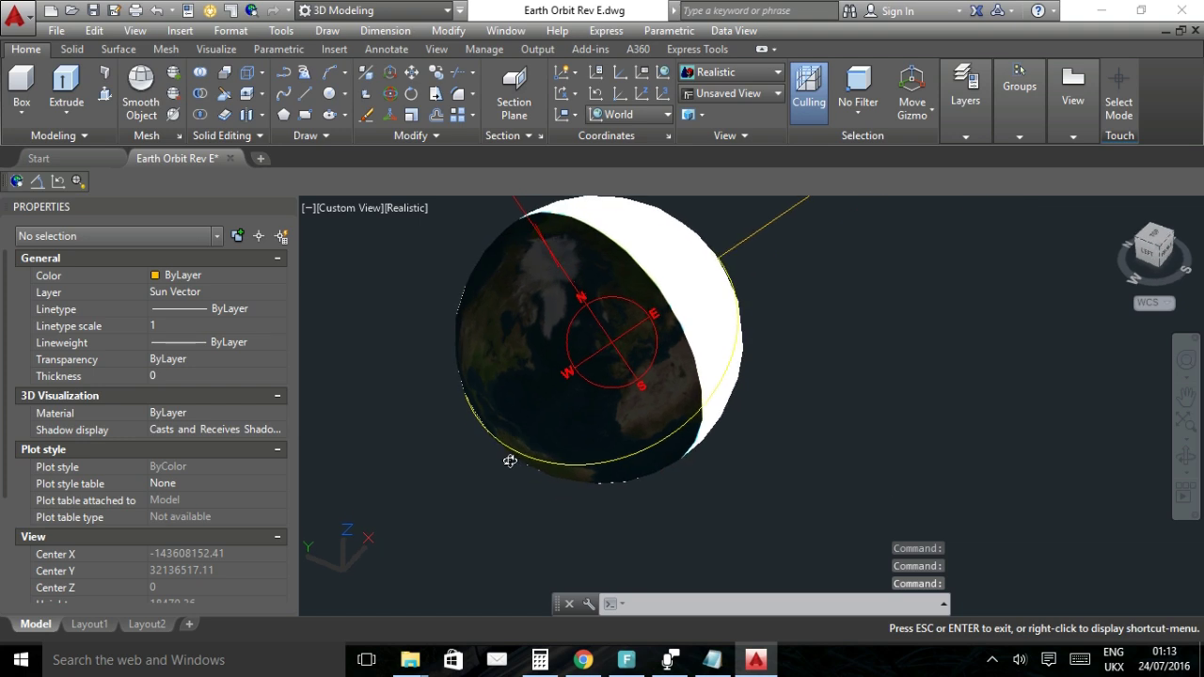
key("Escape")
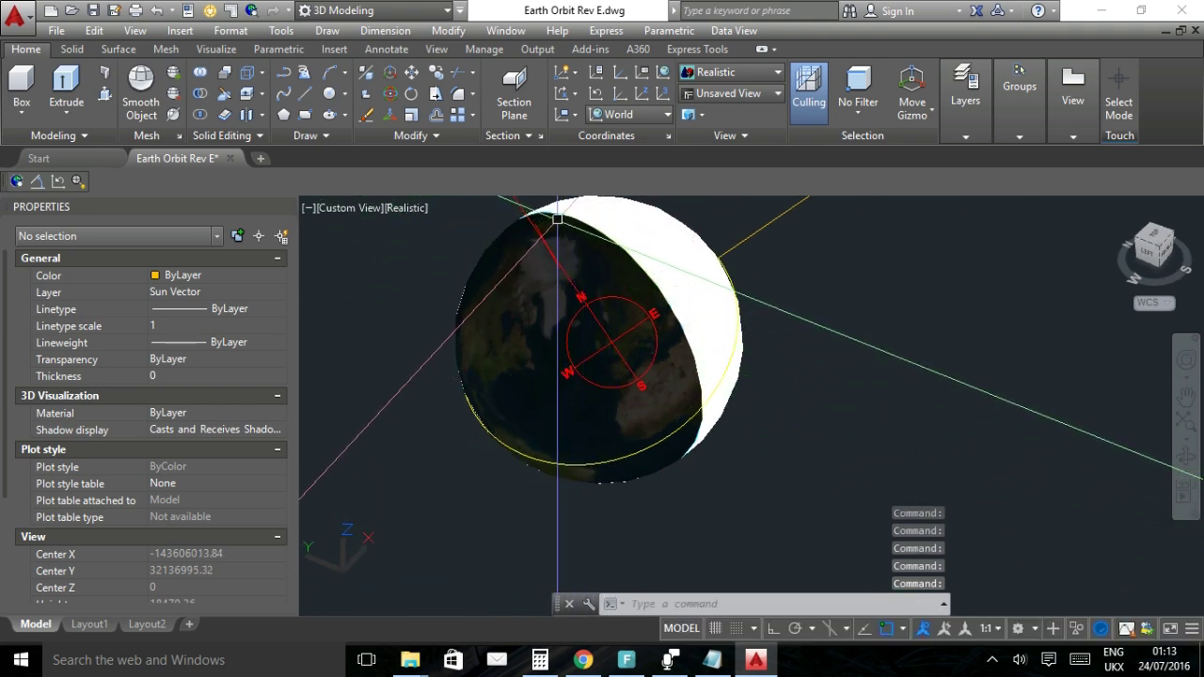
left_click_drag(556, 317, 690, 378)
key("Escape")
scroll(691, 378, "down", 1)
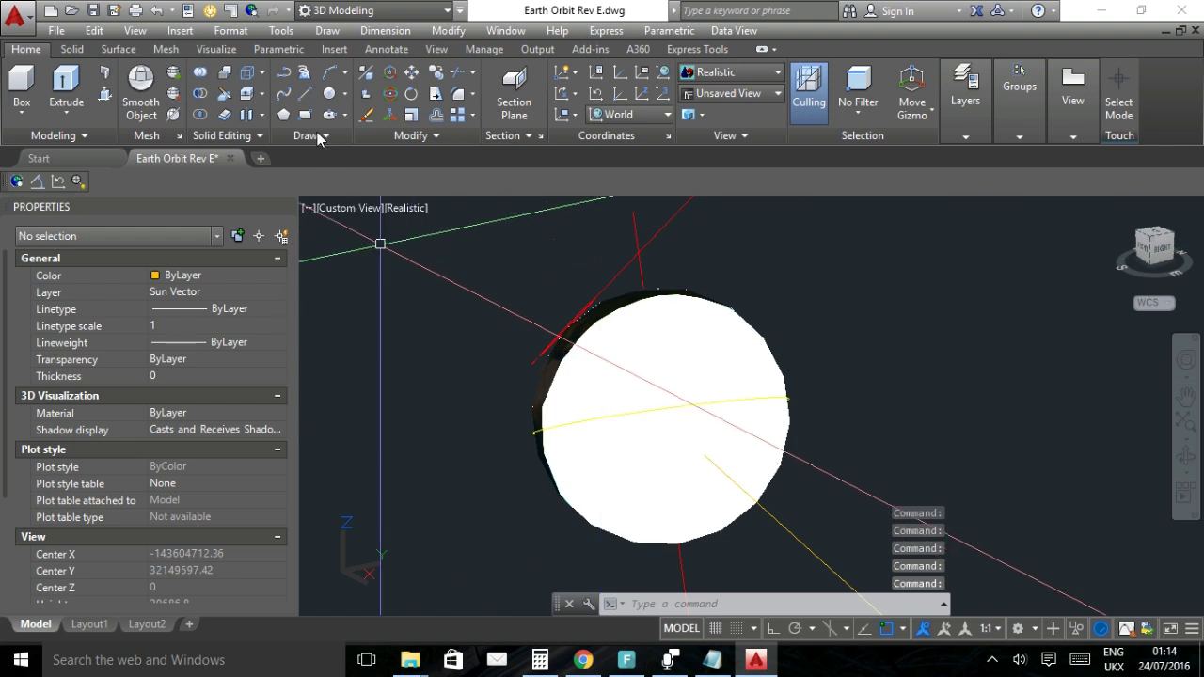
Select Distantlight in the list of model lights and examine how it illuminates the Earth.
left_click(210, 11)
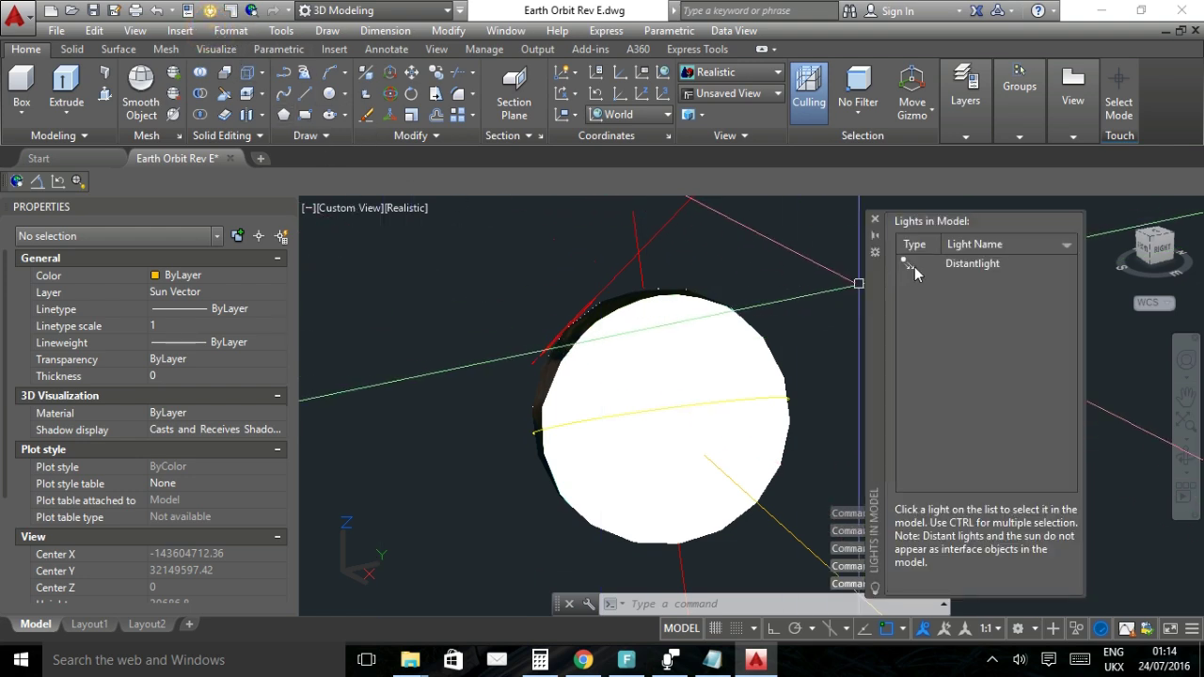
left_click(948, 265)
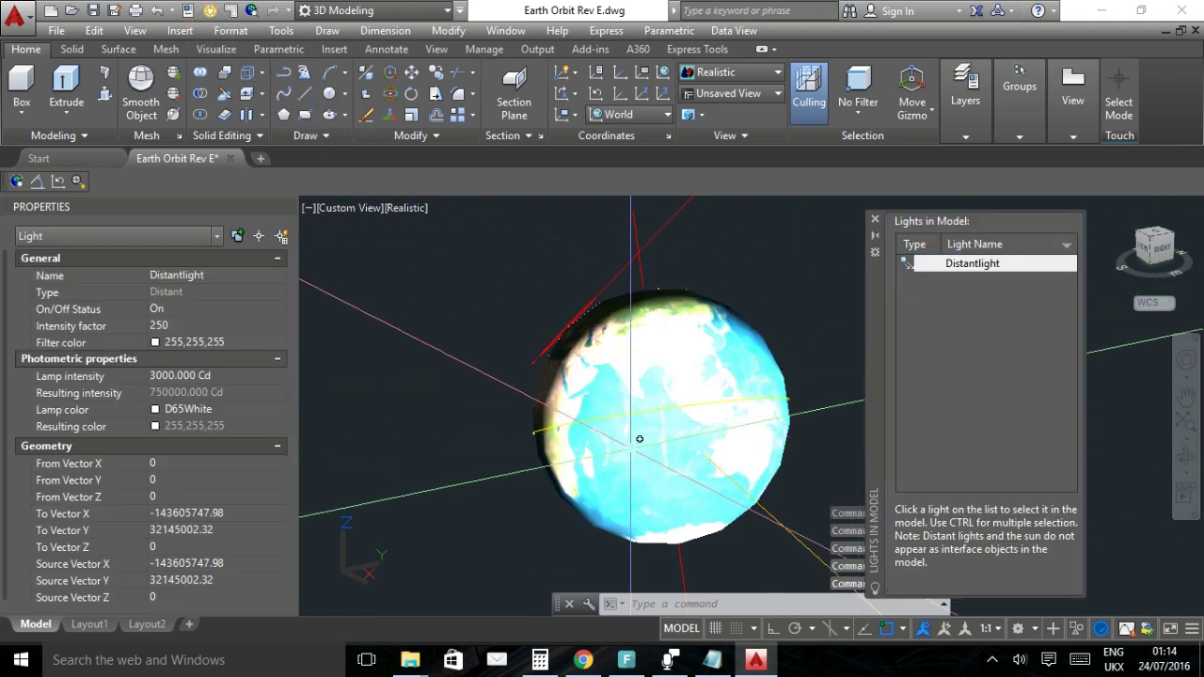
left_click(961, 267)
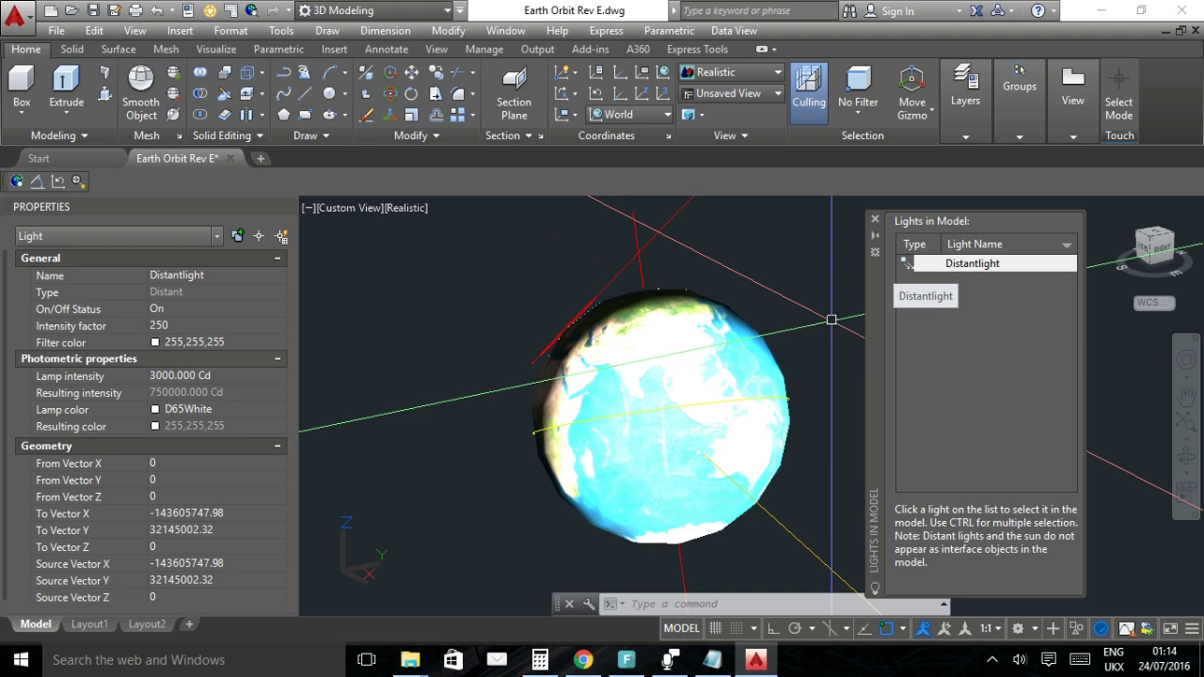
left_click_drag(554, 418, 730, 407)
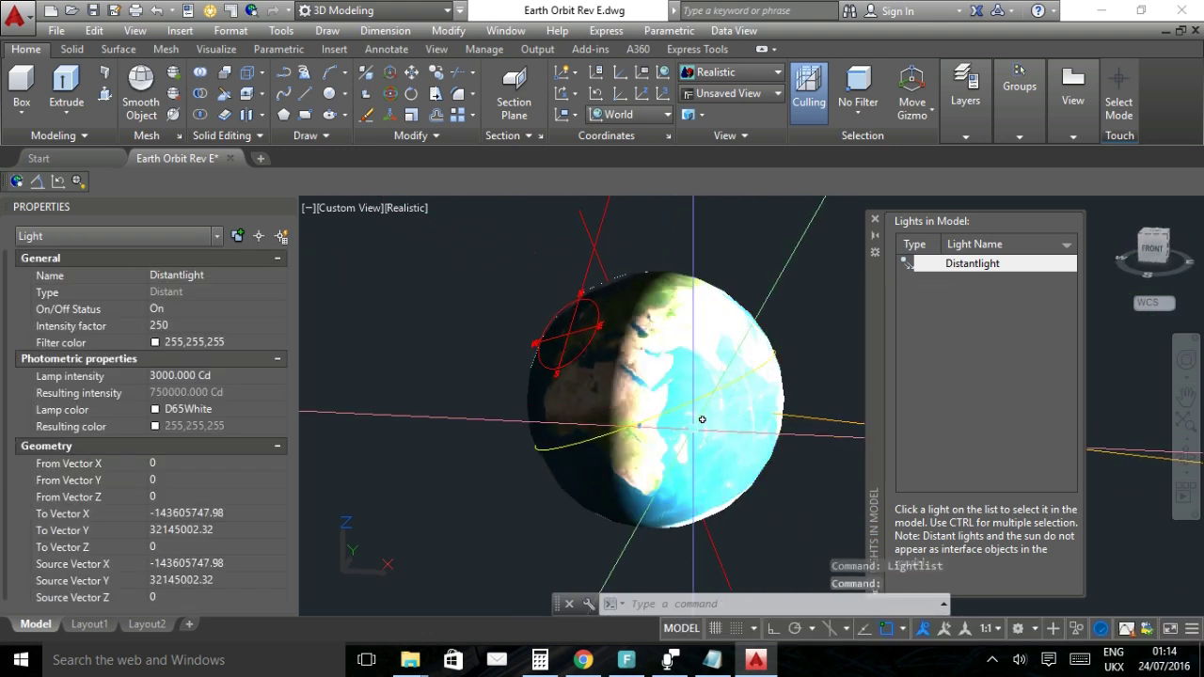
Deselect the distant light and orbit around the Earth to examine its lit and dark sides against the Sun vector.
key("Escape")
left_click_drag(729, 365, 531, 376)
left_click_drag(715, 414, 526, 399)
left_click_drag(621, 395, 689, 332)
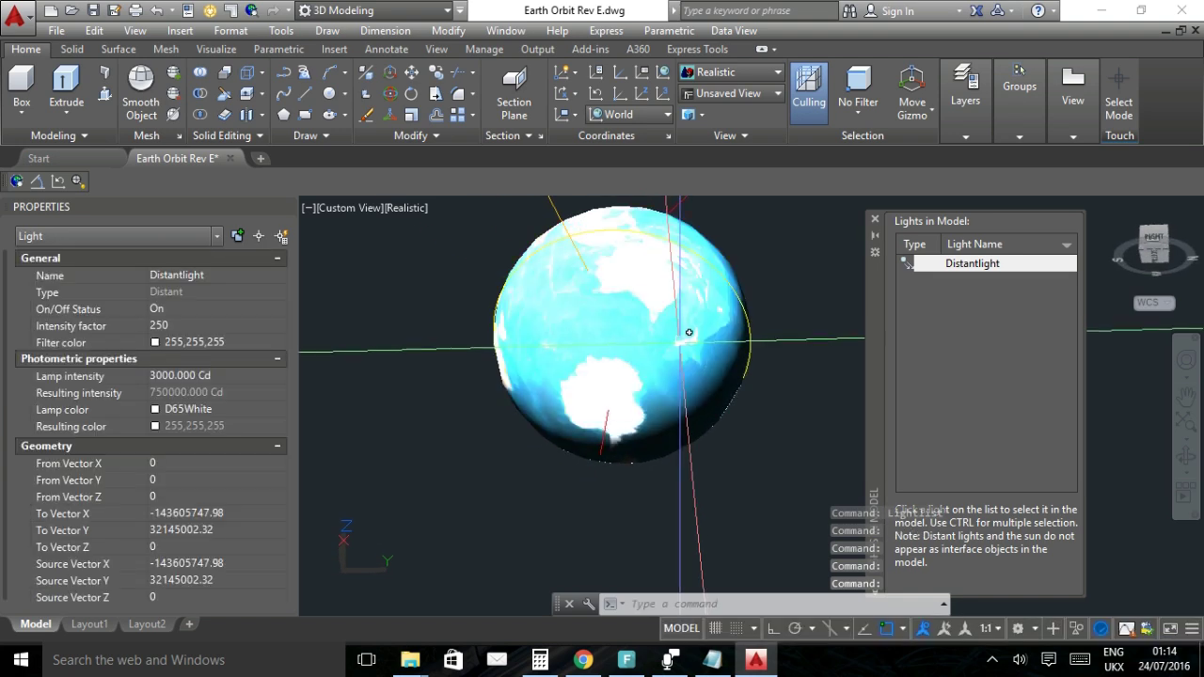
left_click_drag(640, 414, 631, 381)
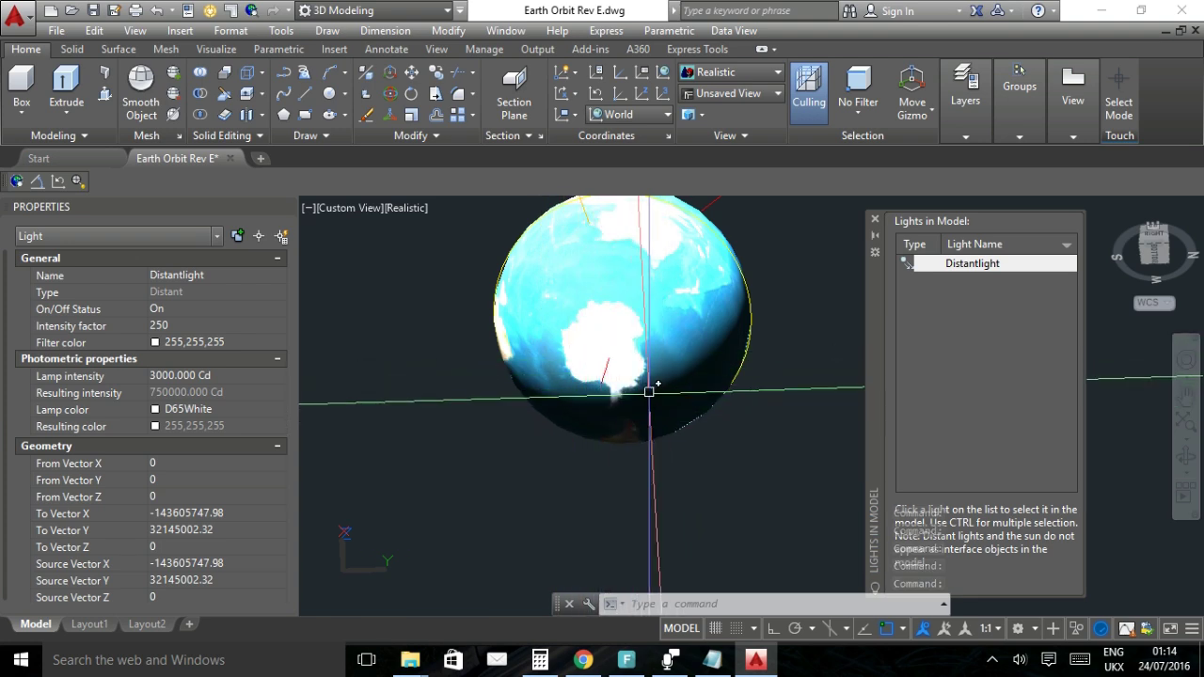
left_click_drag(679, 308, 780, 462)
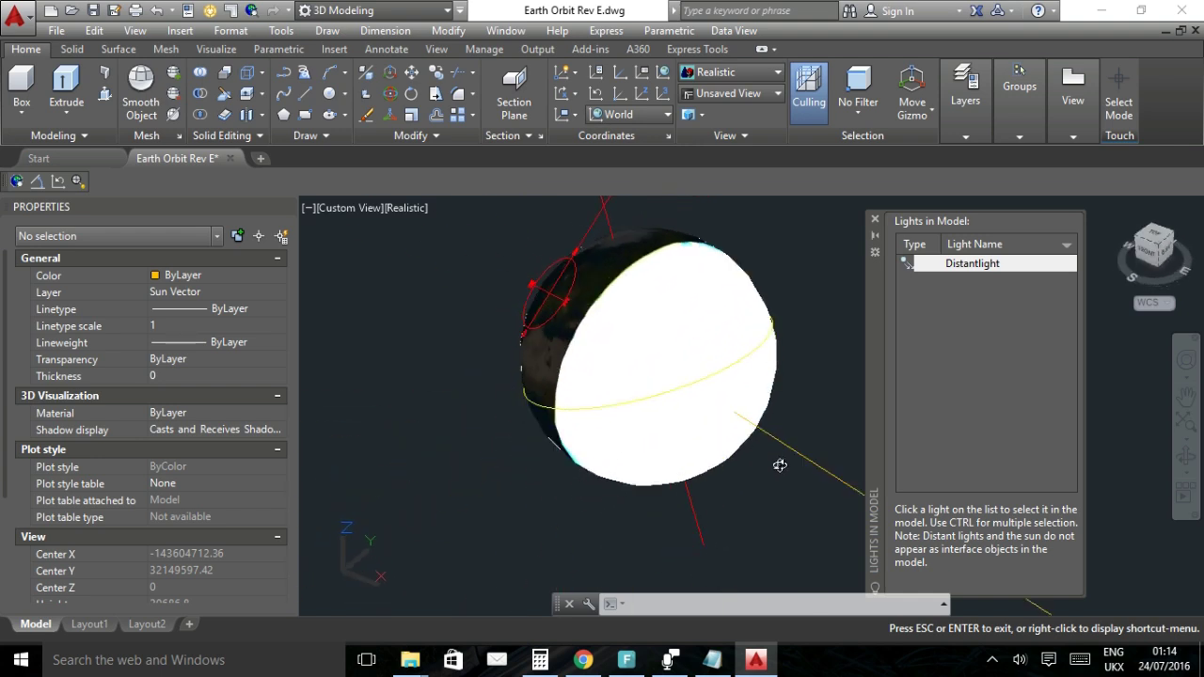
left_click_drag(715, 413, 589, 404)
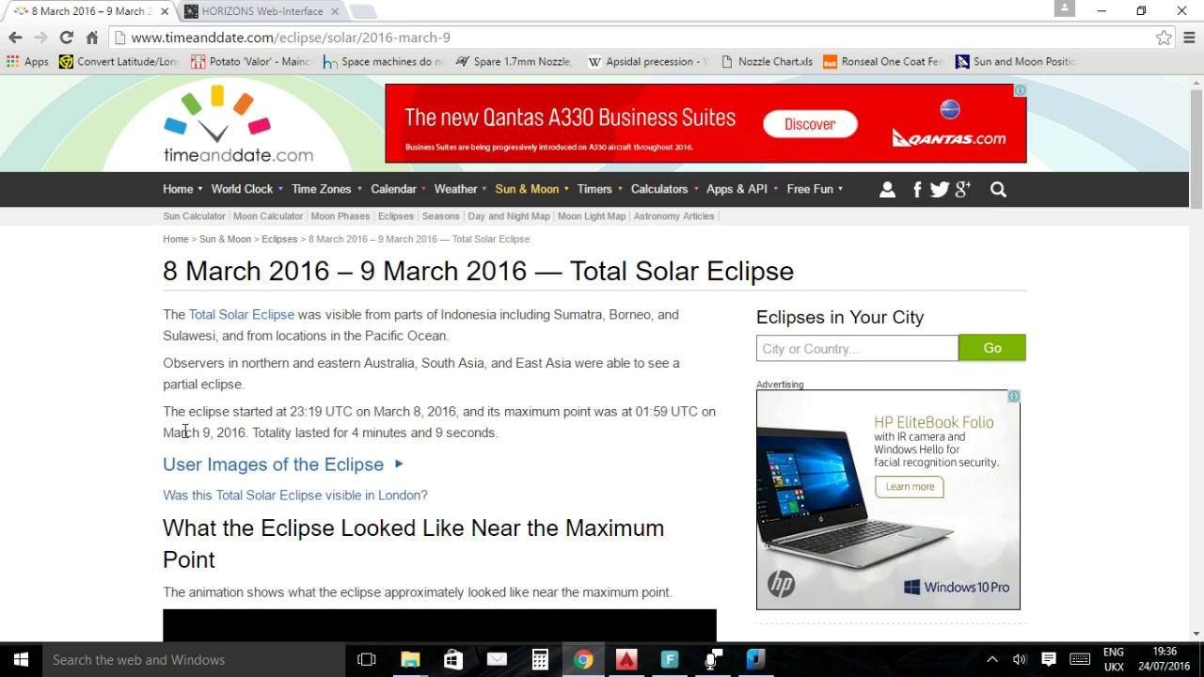
Play the timeanddate.com map animation of the 8–9 March 2016 total solar eclipse and pause it near the maximum, at 02:04 UTC.
scroll(113, 451, "down", 12)
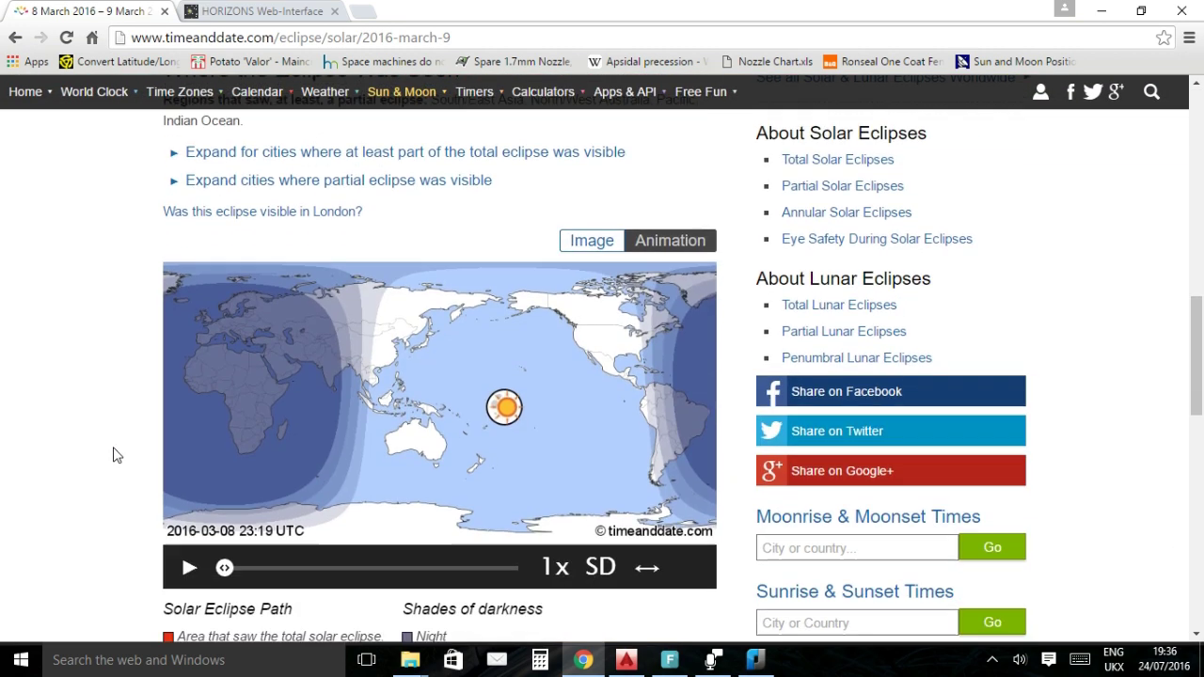
scroll(113, 455, "down", 1)
left_click(188, 502)
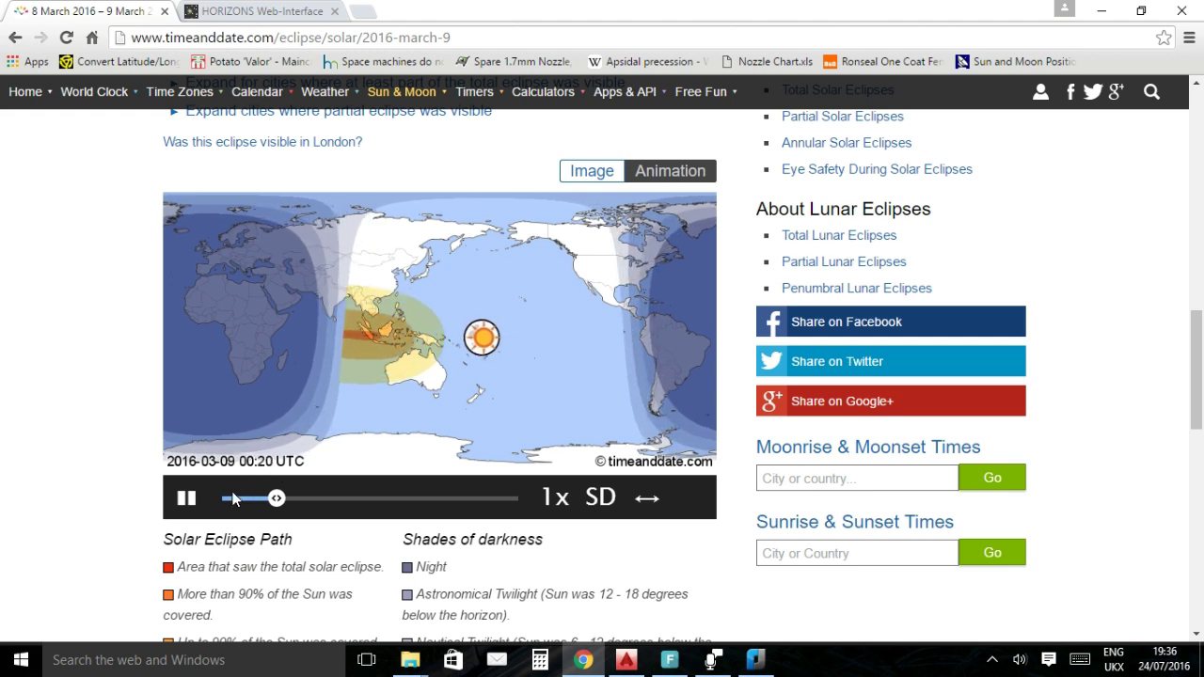
left_click(187, 500)
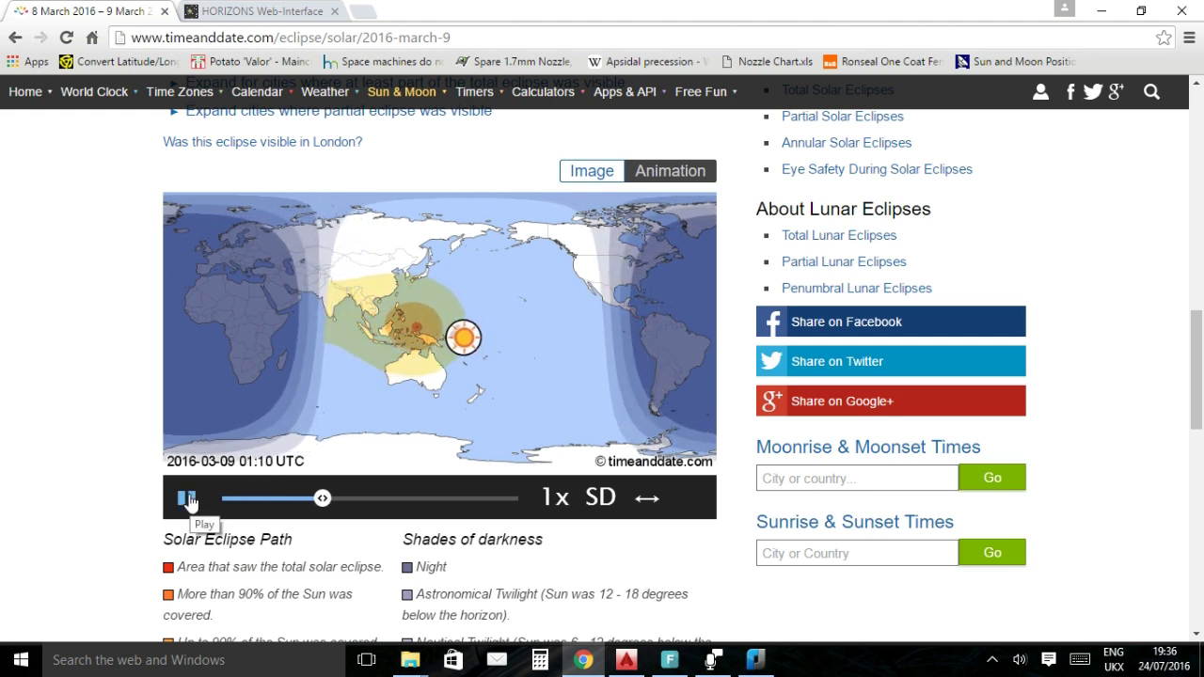
left_click(188, 500)
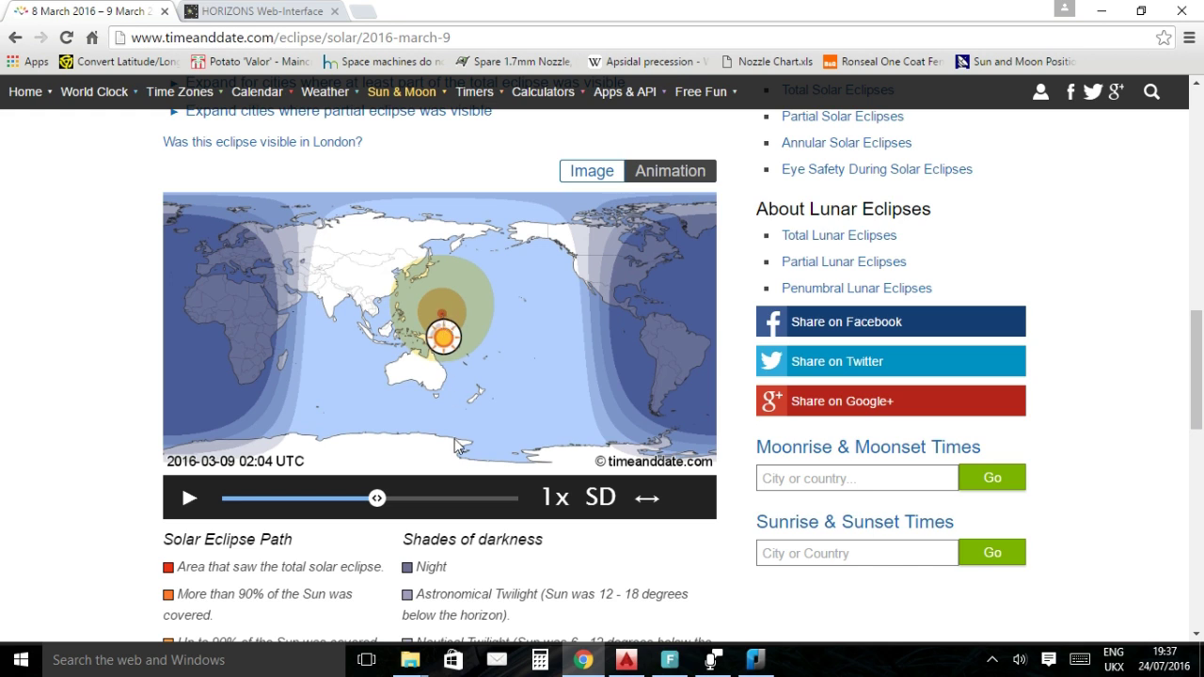
Generate the Sun ephemeris in the HORIZONS Web-Interface and copy the Earth–Sun range listed for 2016-Mar-09 01:59.
left_click(276, 13)
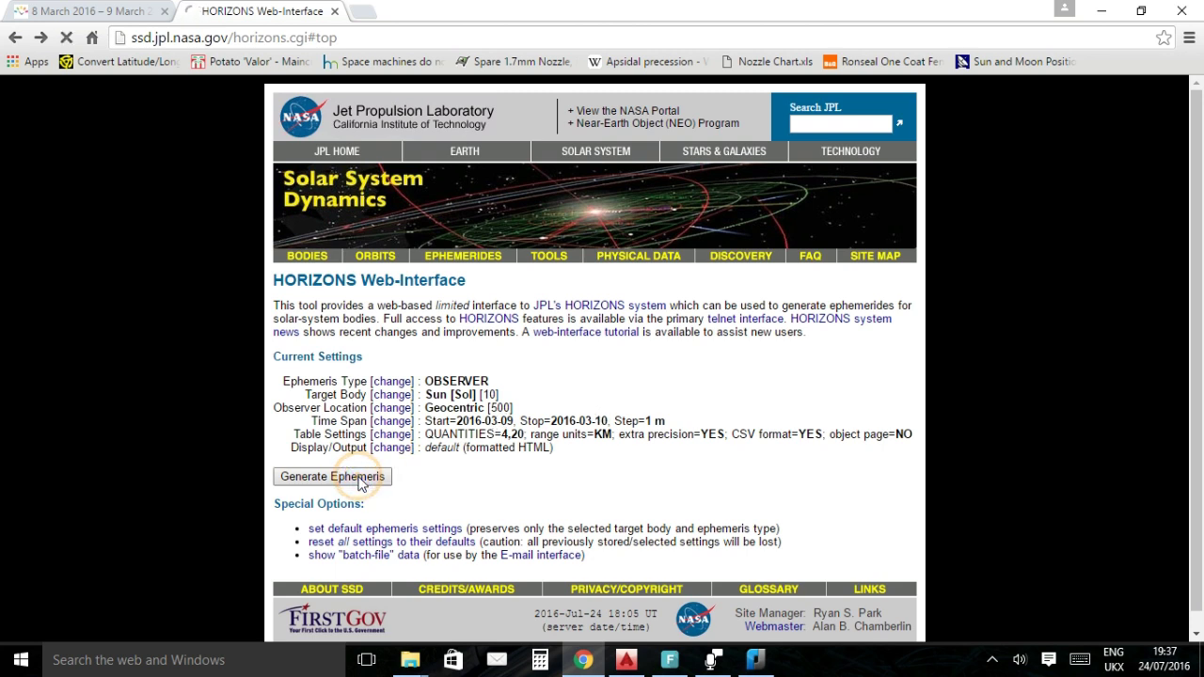
scroll(433, 441, "down", 10)
scroll(434, 442, "down", 13)
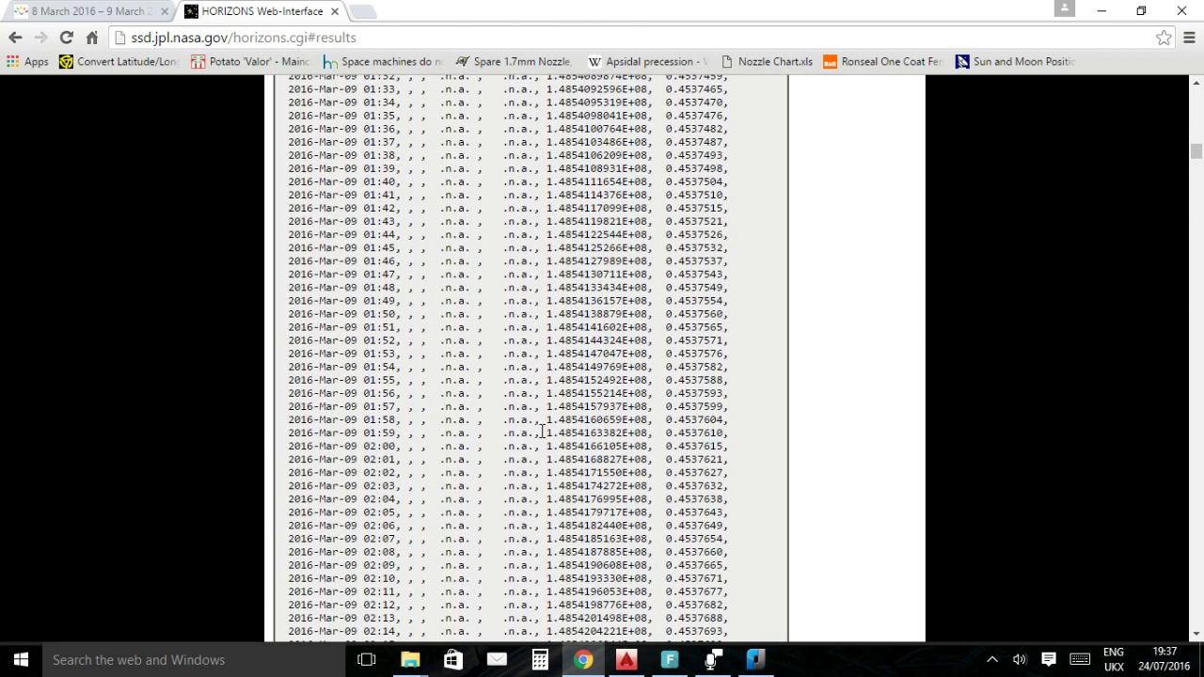
left_click_drag(571, 433, 647, 425)
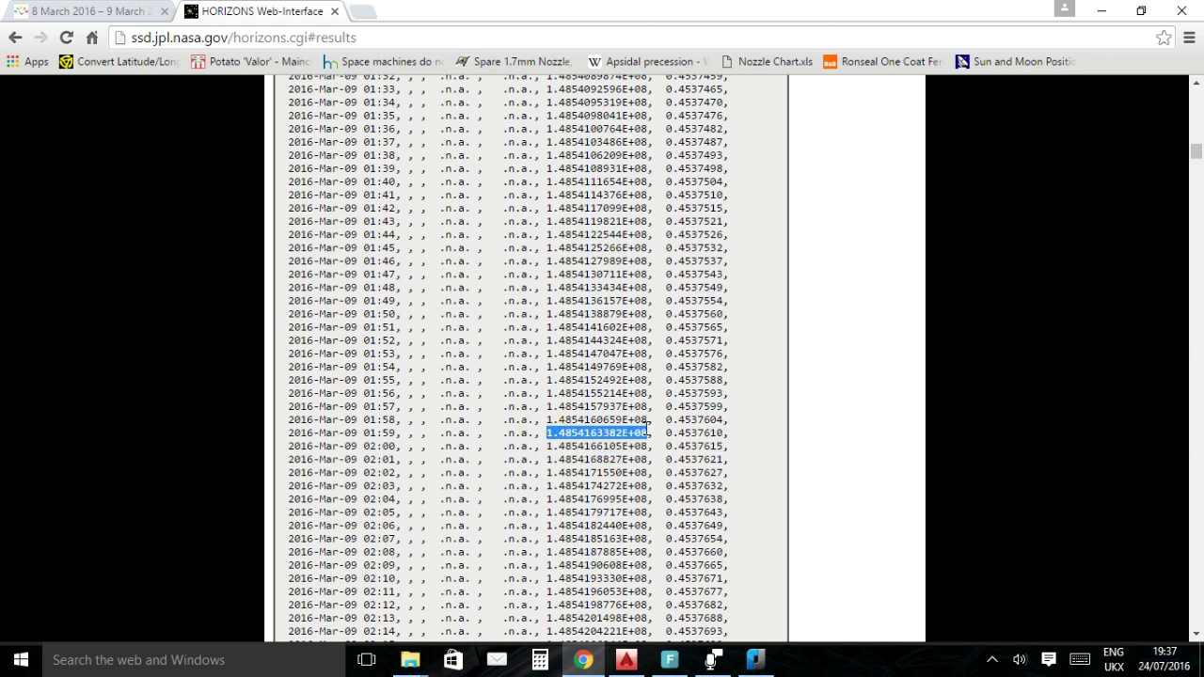
right_click(610, 430)
left_click(640, 448)
Switch to AutoCAD and draw a circle centred on the origin, using the copied range 1.4854163382E+08 as its radius.
left_click(632, 659)
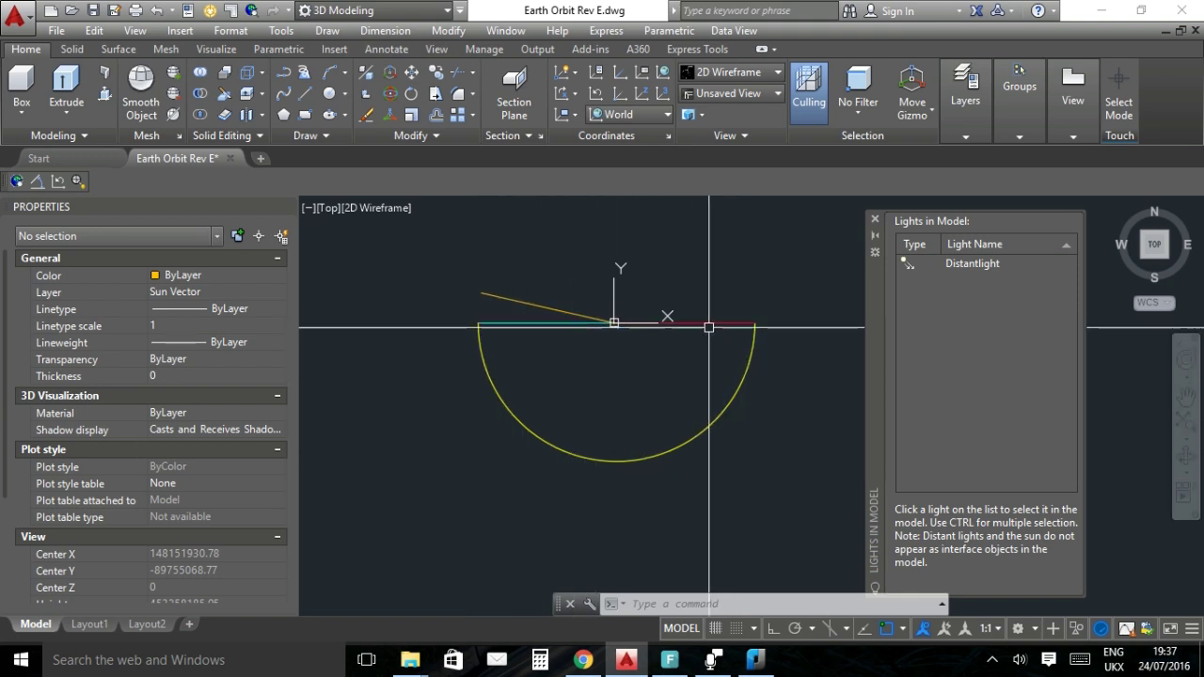
left_click(612, 326)
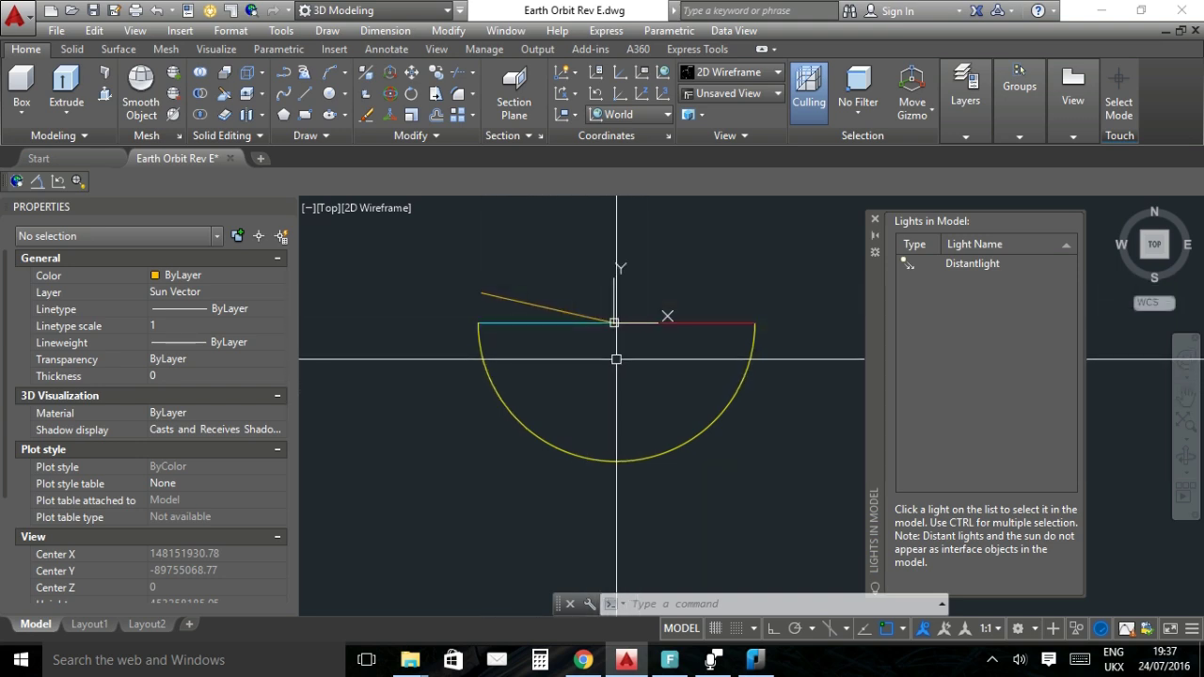
left_click(331, 94)
scroll(617, 320, "up", 5)
scroll(681, 373, "down", 5)
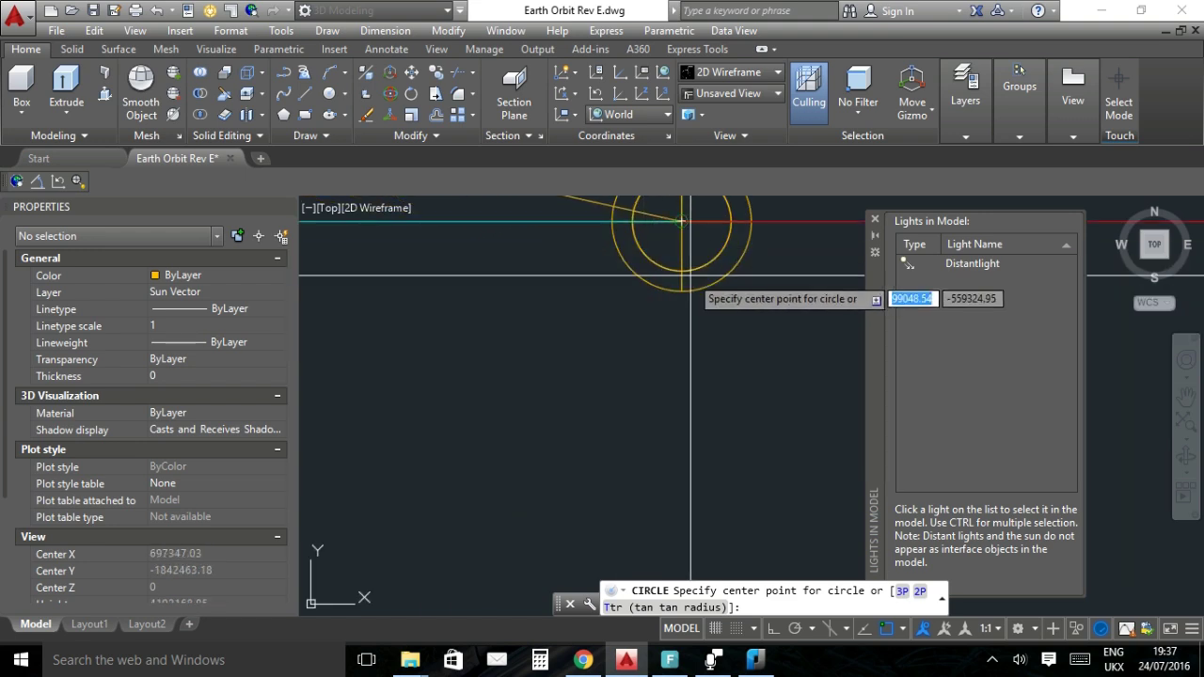
left_click(671, 325)
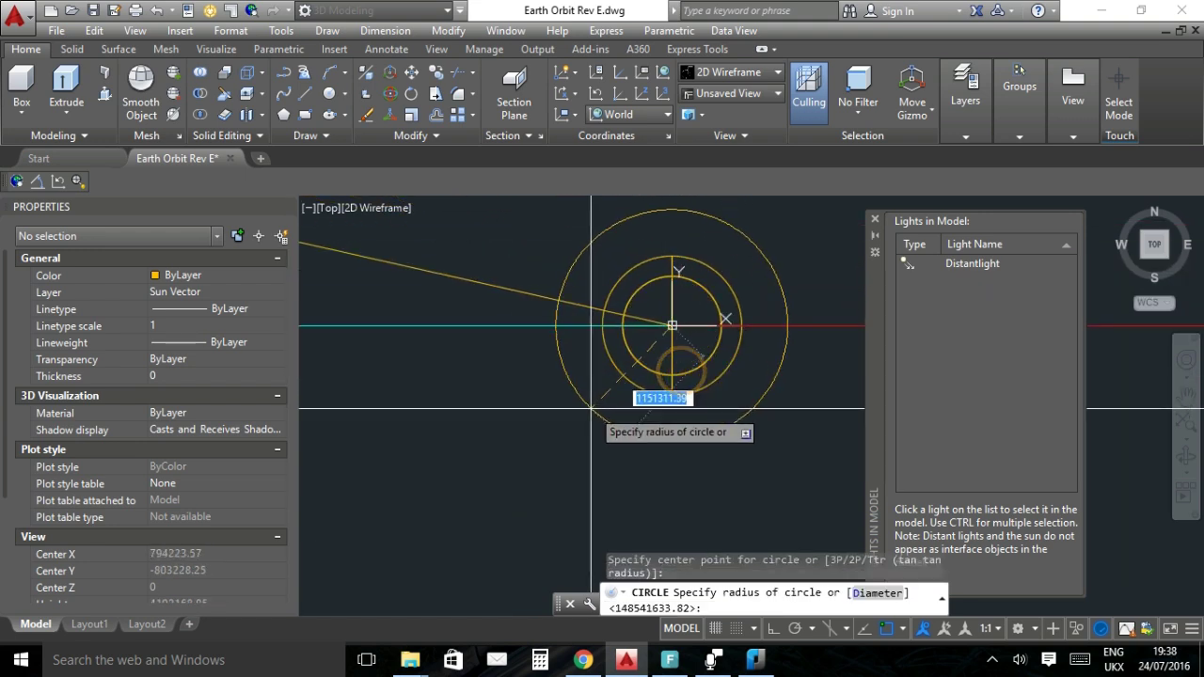
scroll(579, 420, "down", 4)
scroll(581, 413, "up", 4)
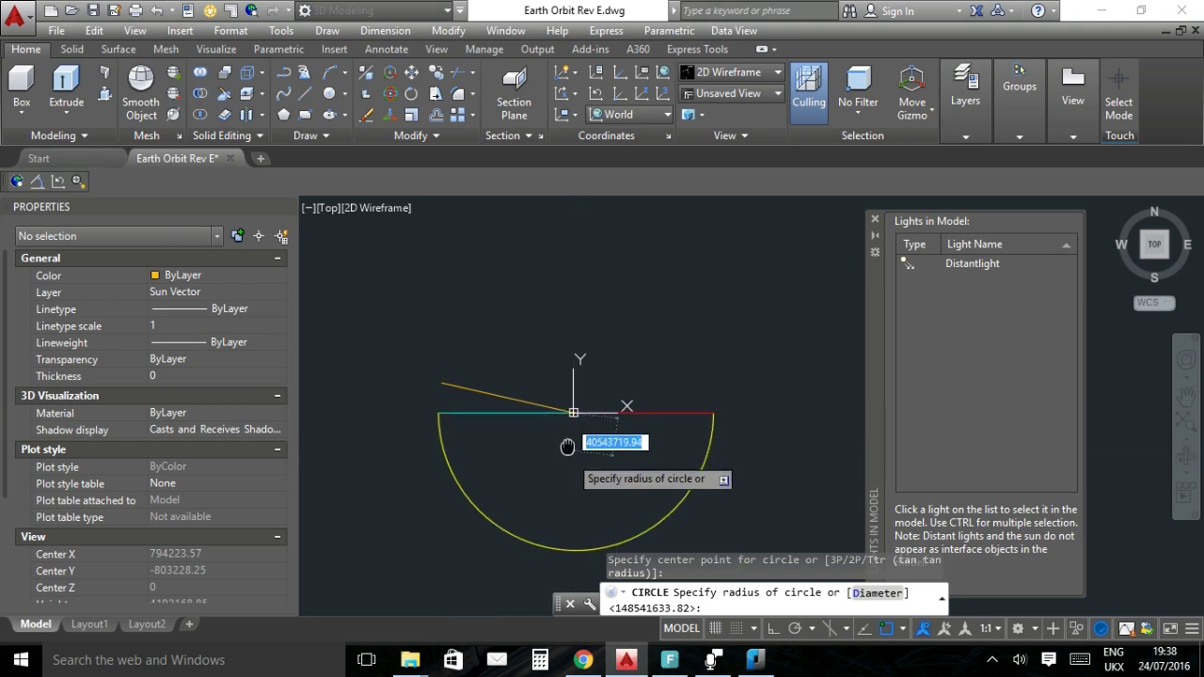
right_click(716, 607)
left_click(638, 529)
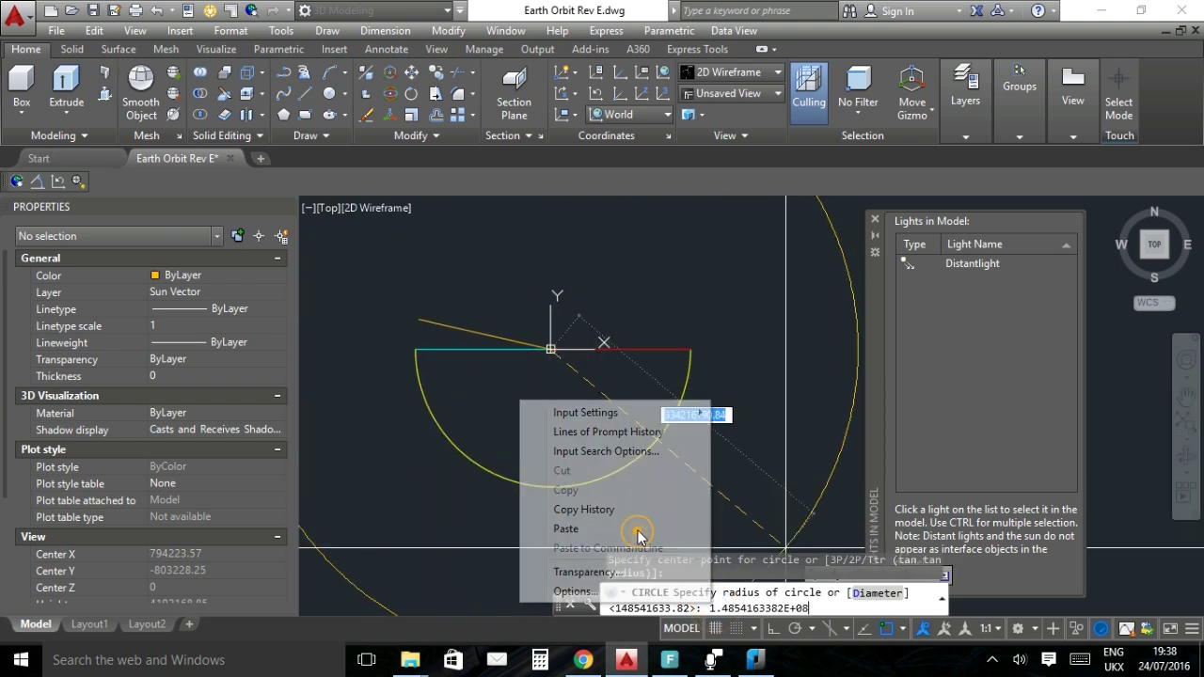
key("Return")
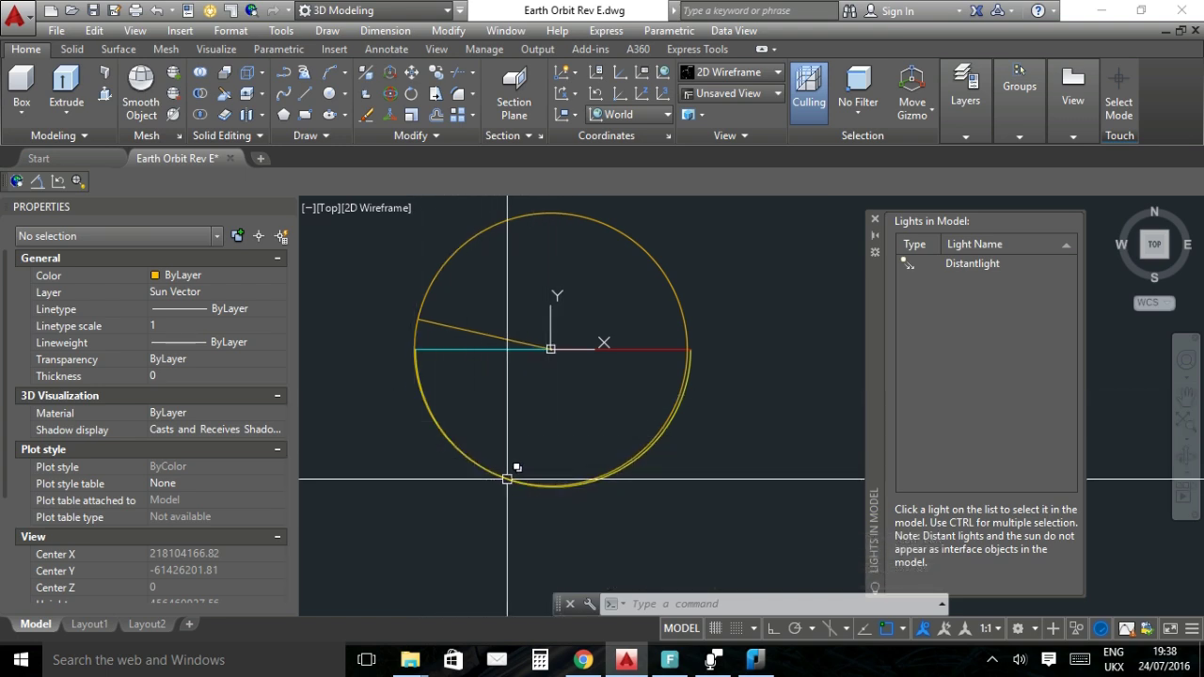
Draw a line from the origin to the lower intersection of the new circle and the Earth's orbit, using the intersection snap.
left_click(301, 101)
scroll(545, 350, "up", 2)
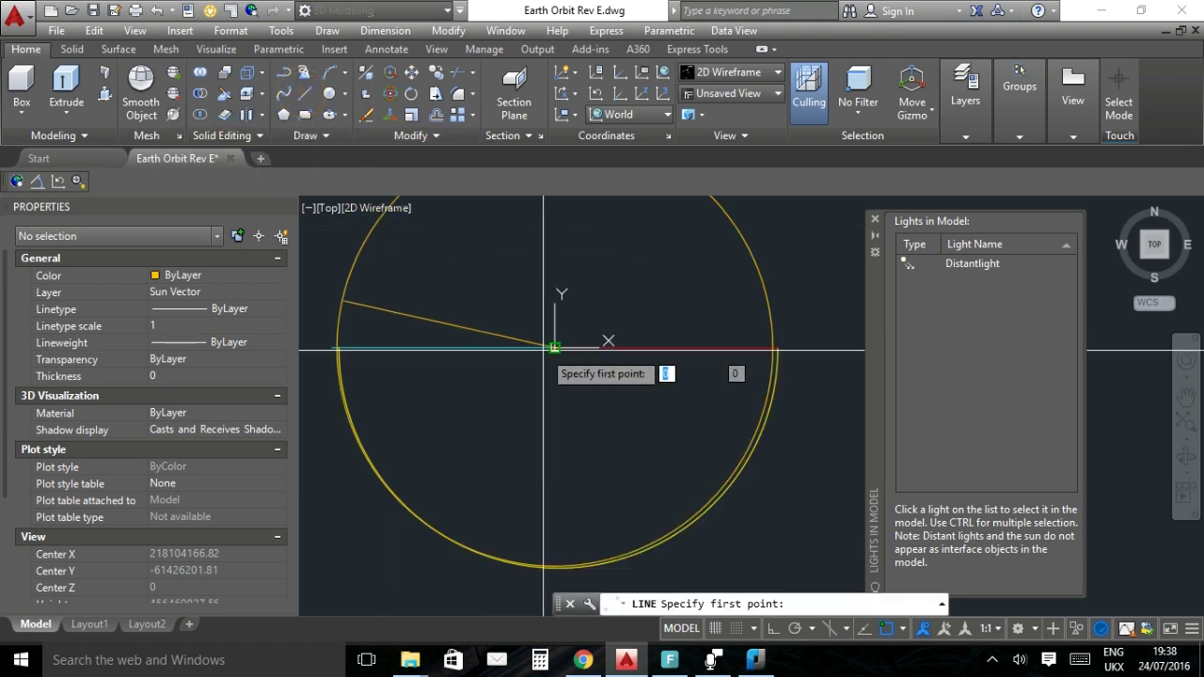
scroll(542, 350, "up", 3)
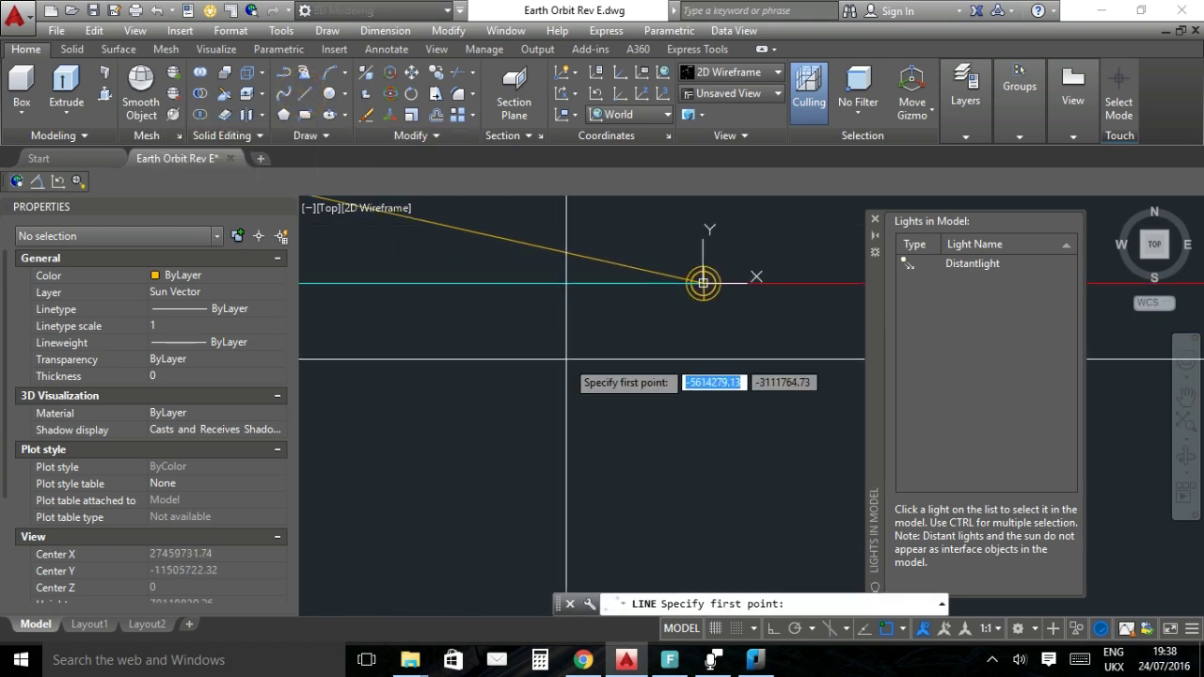
left_click(702, 283)
scroll(613, 349, "down", 4)
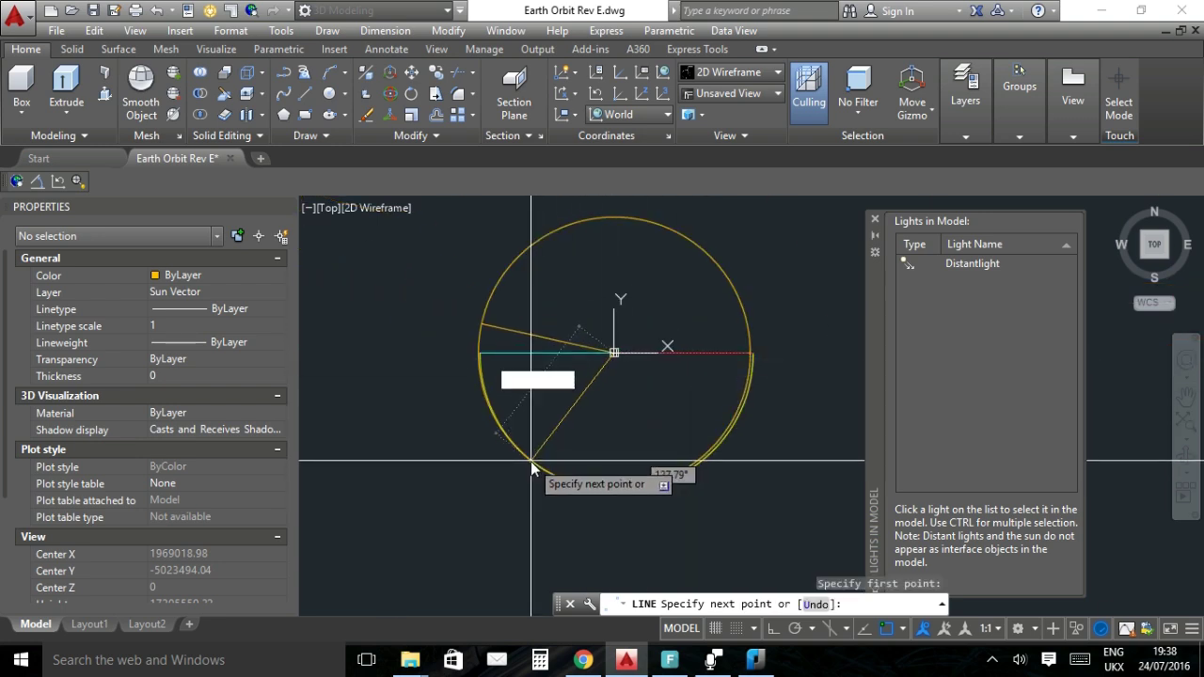
type("int")
key("Return")
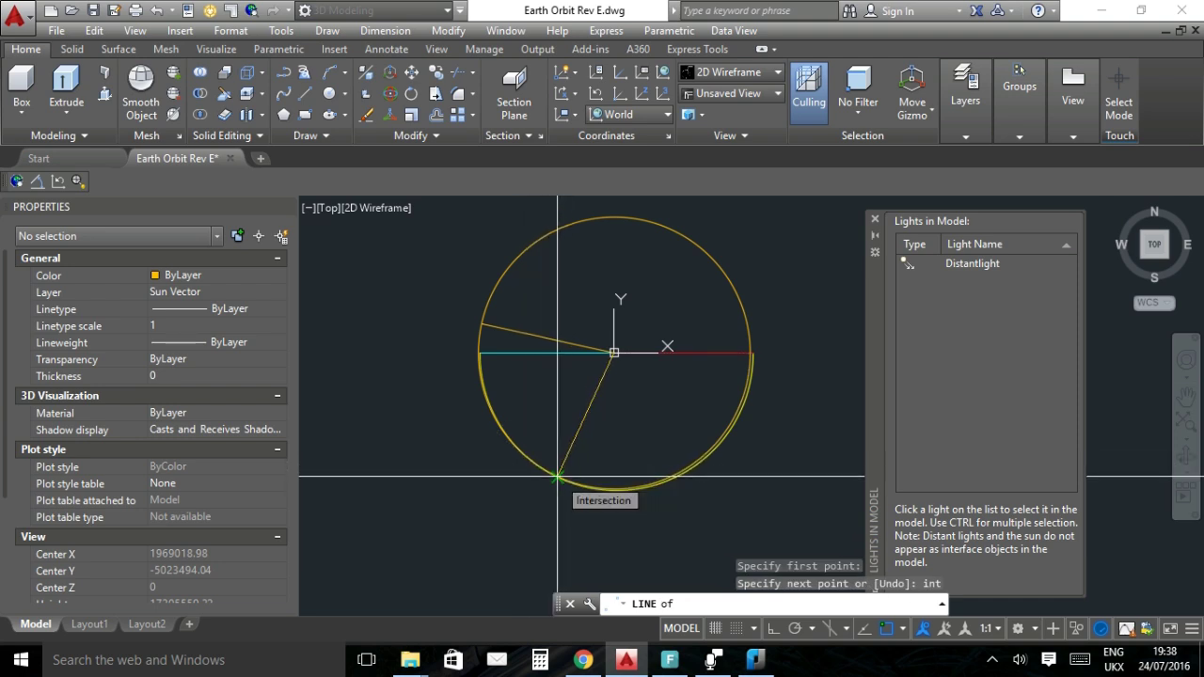
left_click(558, 475)
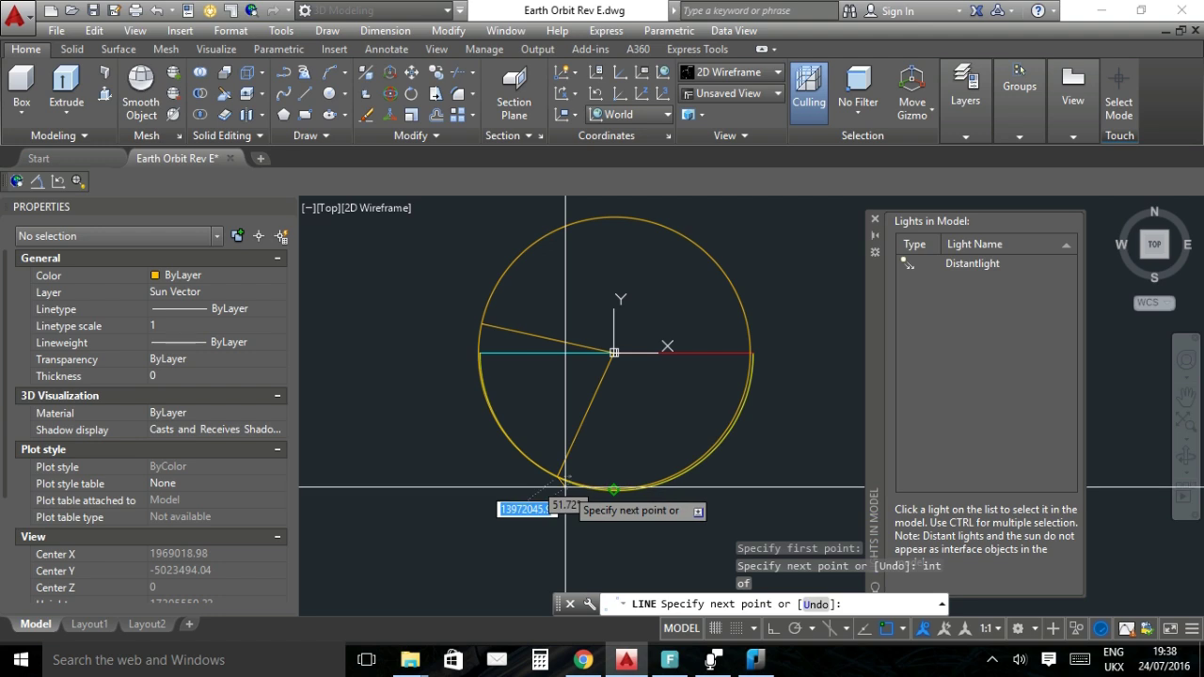
key("Return")
Check the new Sun vector line's length against the 01:59 range in the HORIZONS table in the browser.
left_click(583, 421)
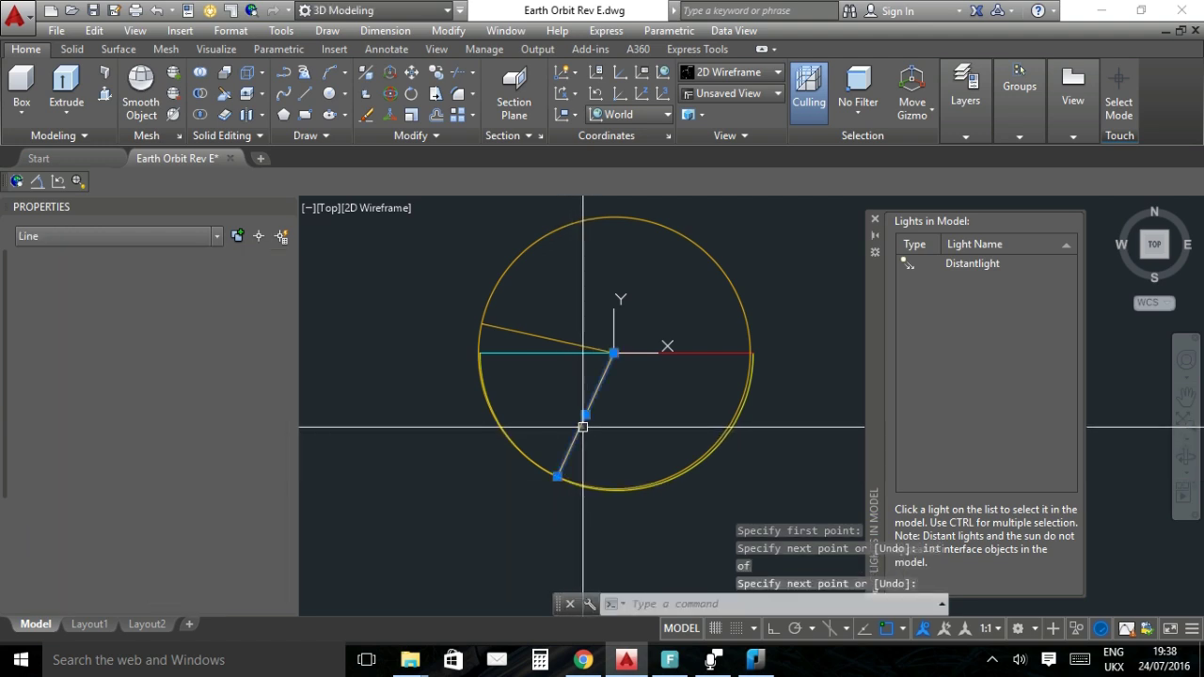
scroll(206, 565, "down", 2)
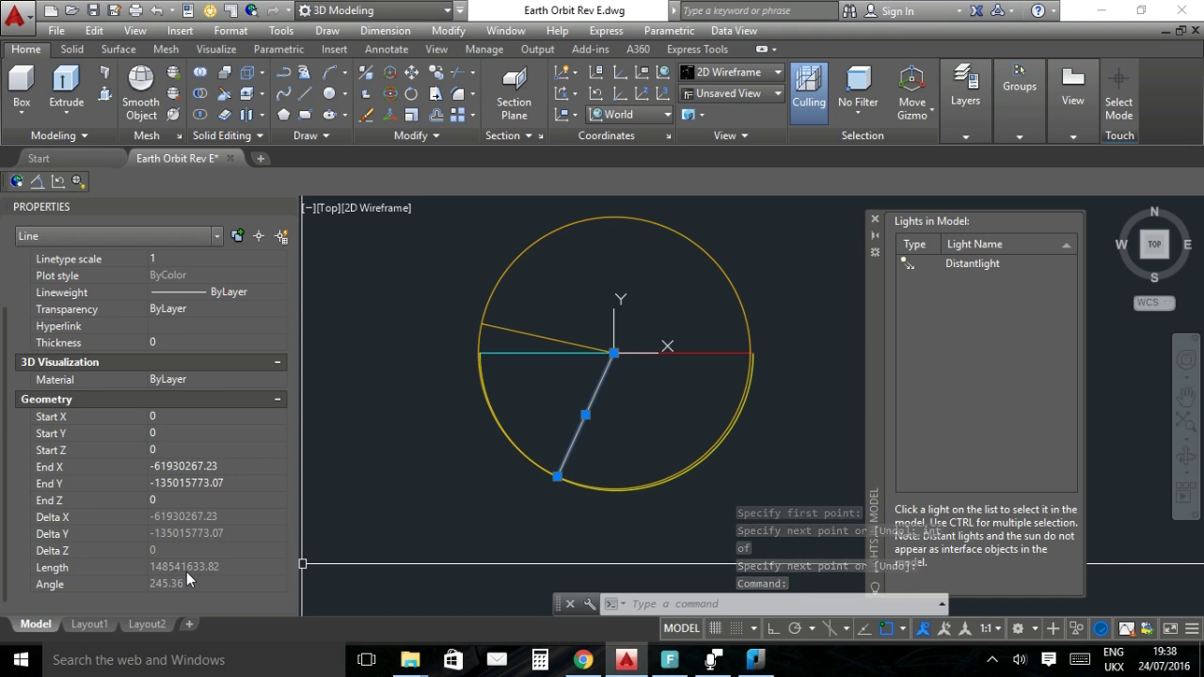
left_click(578, 661)
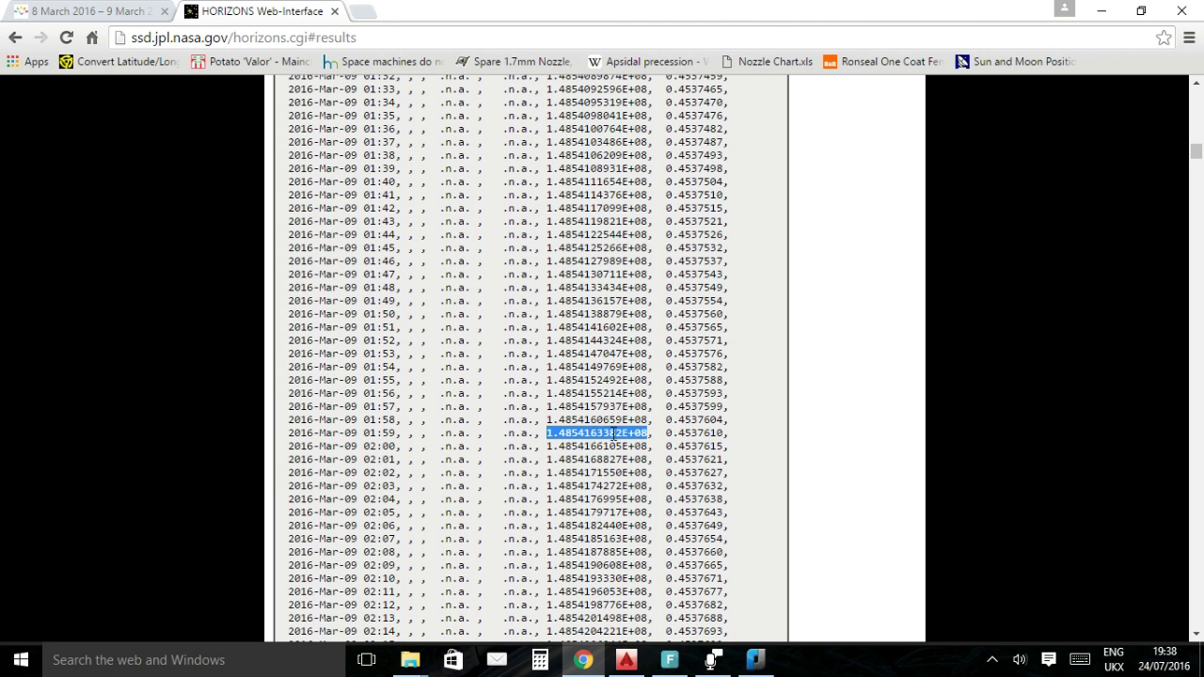
left_click(626, 660)
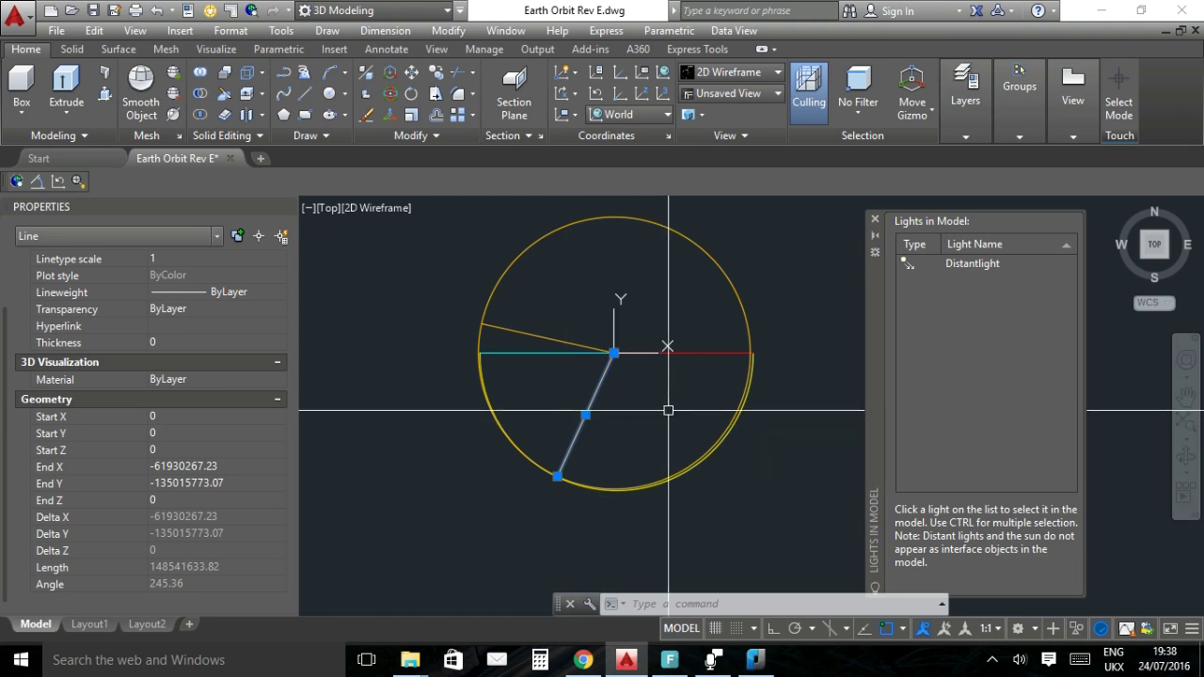
Deselect the line and delete the construction circle centred on the origin.
key("Escape")
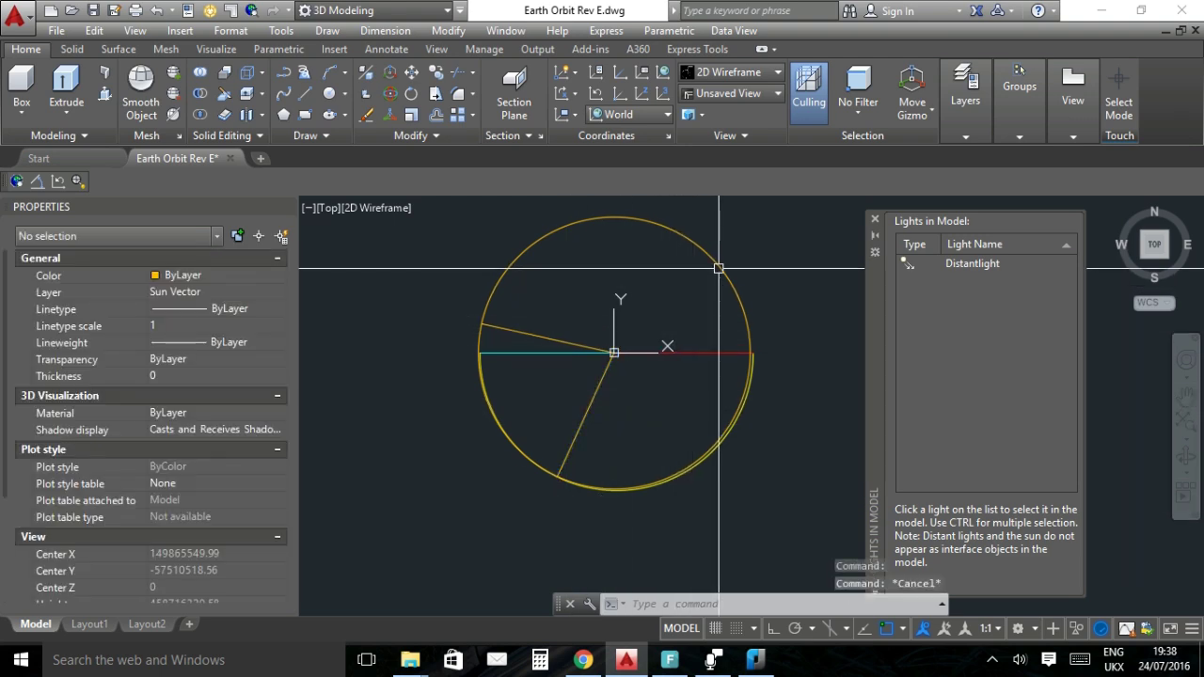
left_click(719, 269)
key("Delete")
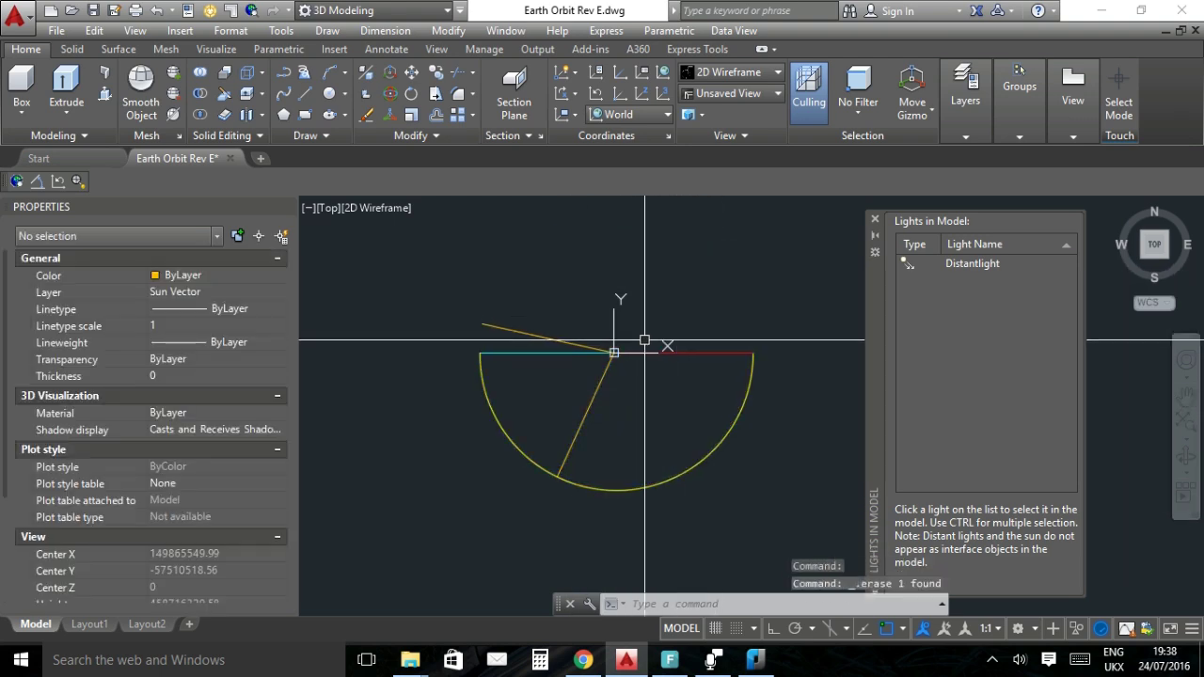
Copy the Earth block from its centre to the endpoint of the new Sun vector line on the lower part of the orbit.
scroll(487, 337, "up", 4)
scroll(487, 337, "up", 5)
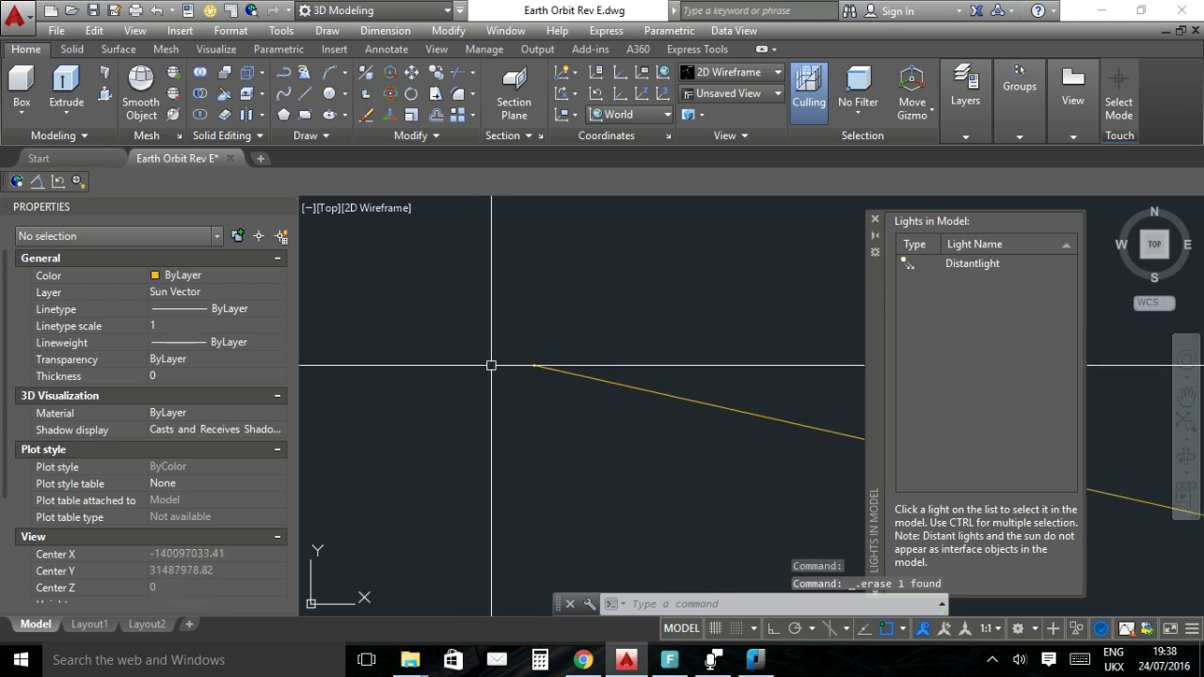
scroll(563, 338, "up", 4)
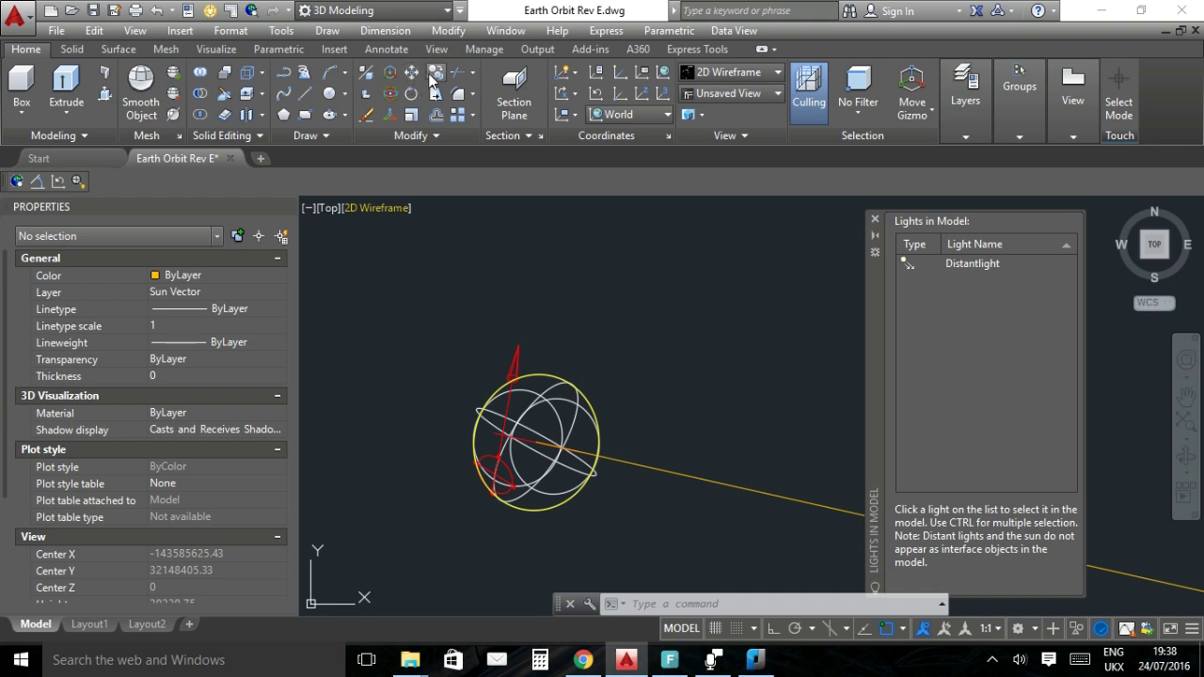
left_click(571, 406)
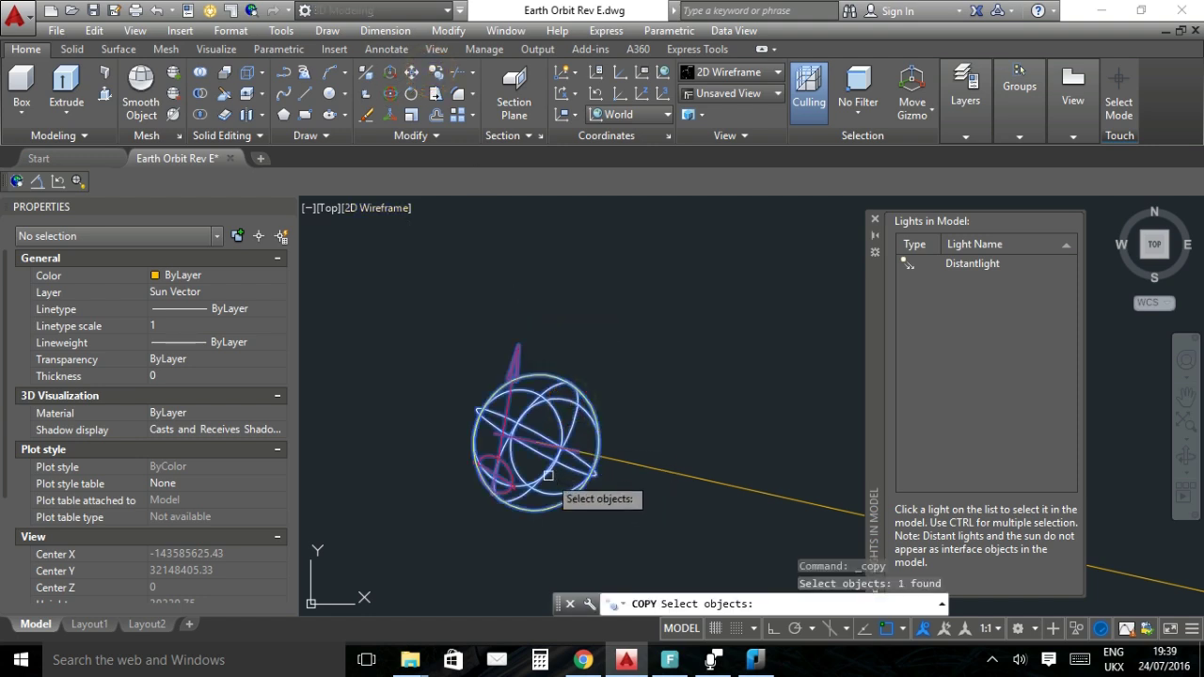
key("Return")
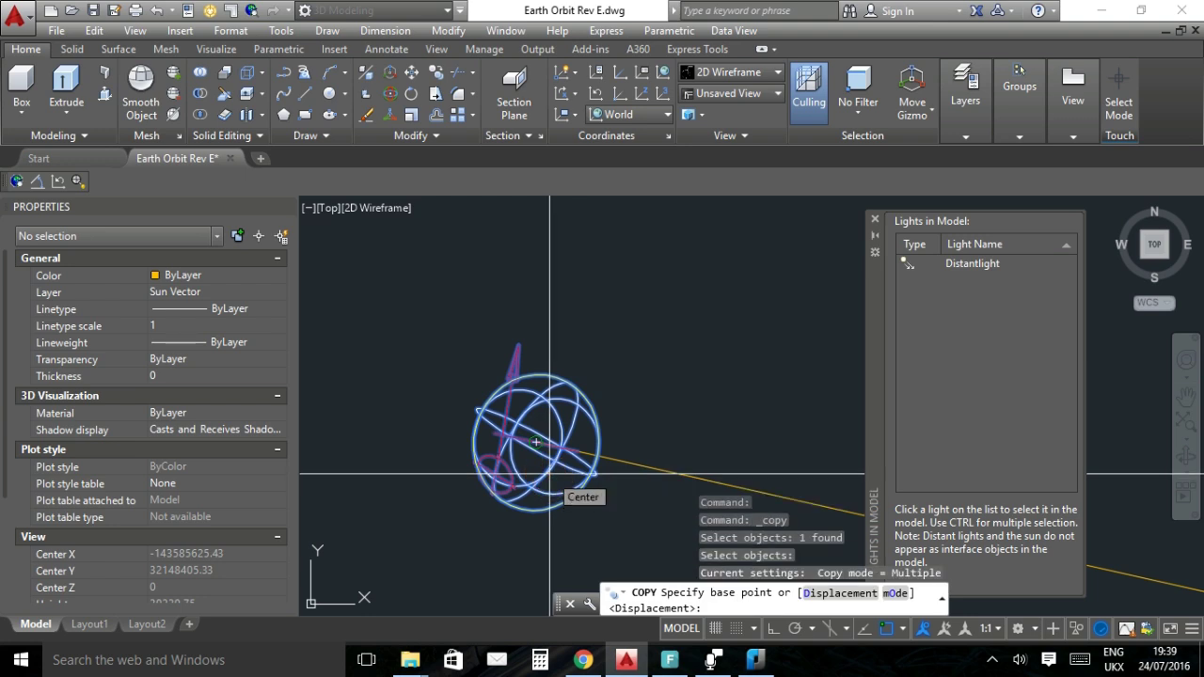
left_click(535, 441)
scroll(508, 404, "down", 5)
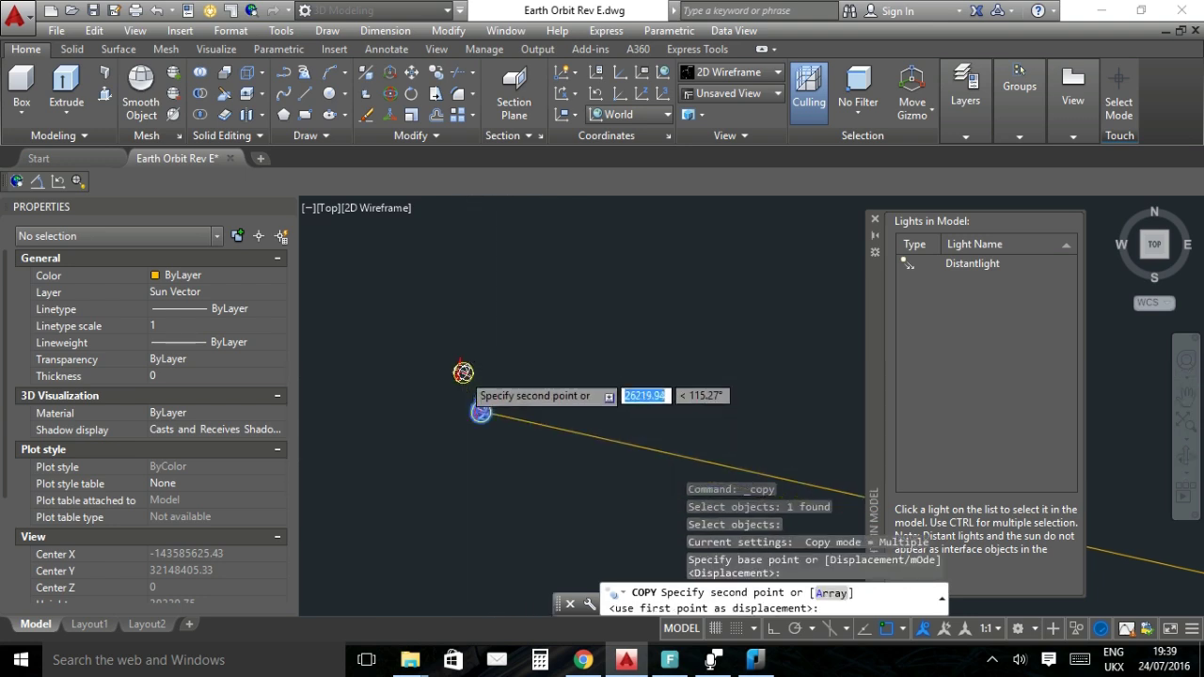
scroll(498, 414, "down", 2)
scroll(526, 442, "up", 8)
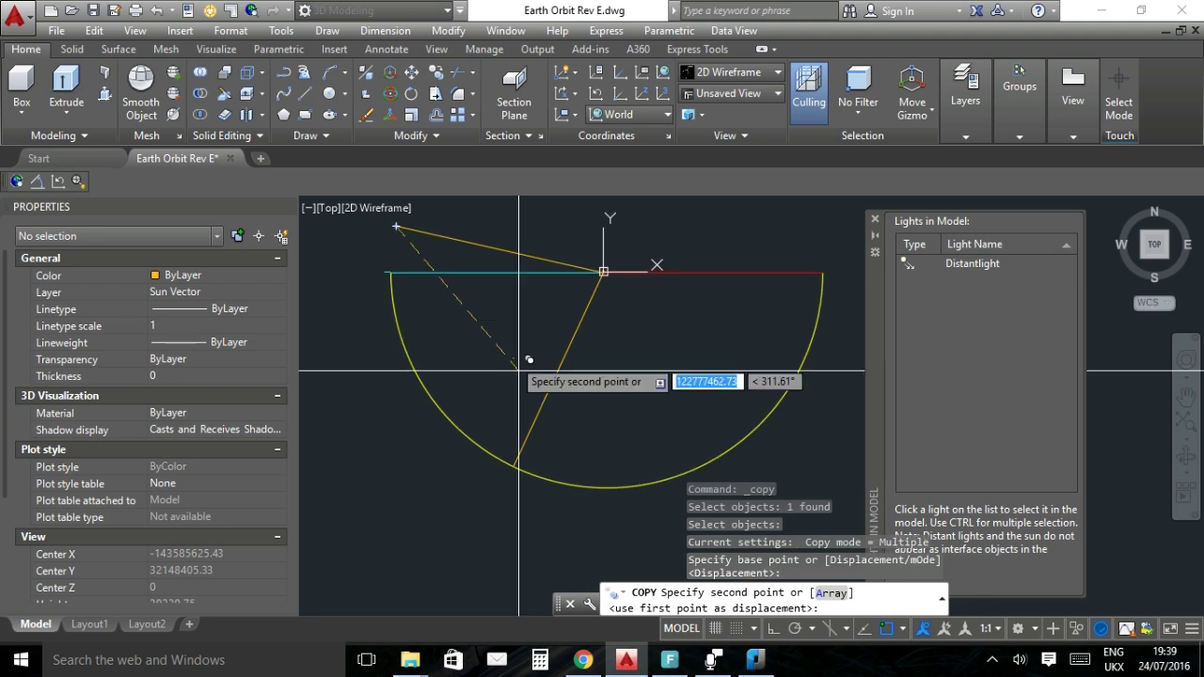
scroll(491, 465, "up", 6)
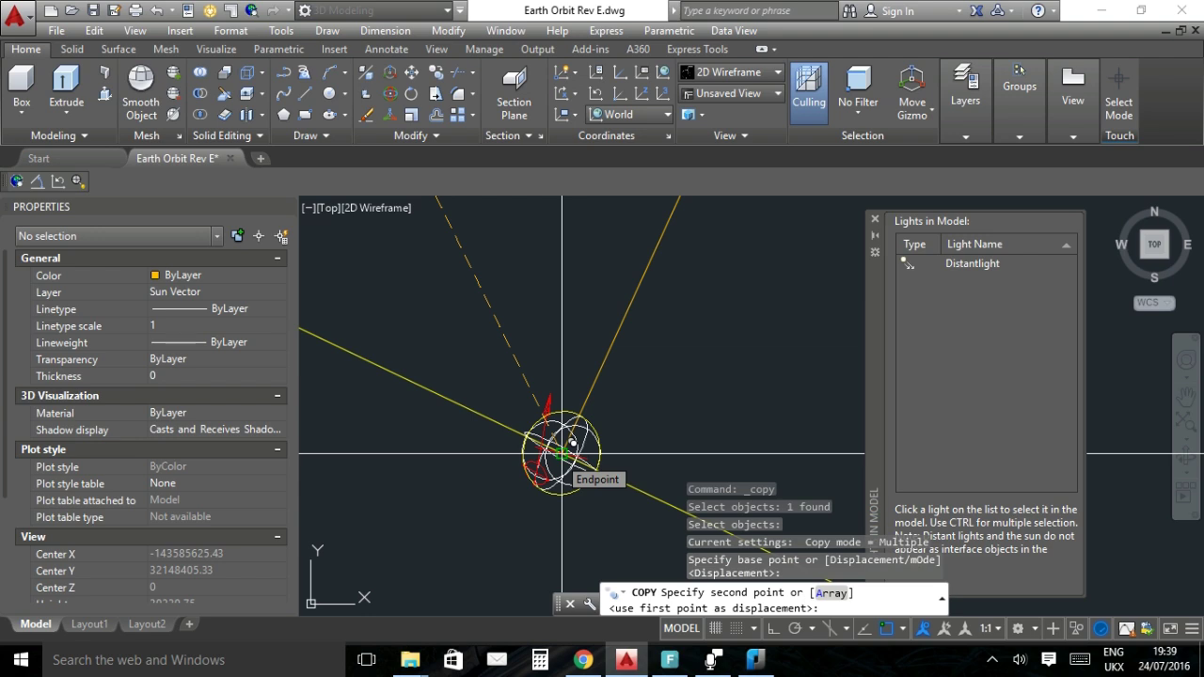
left_click(561, 455)
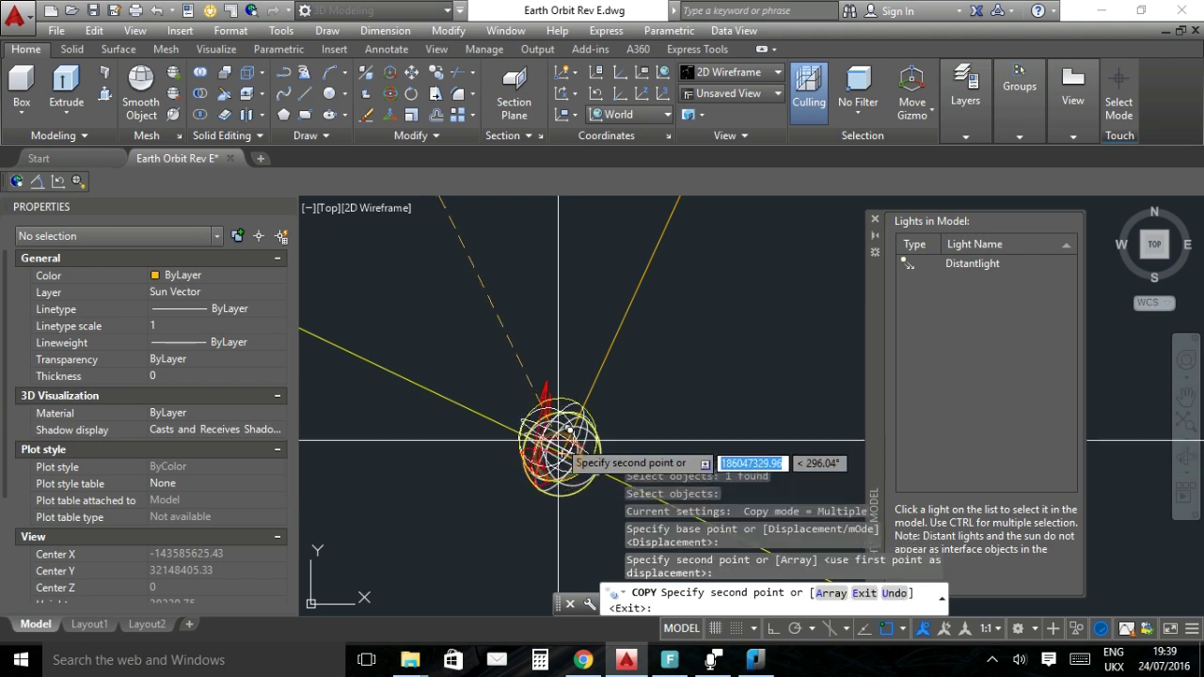
key("Return")
scroll(597, 473, "down", 4)
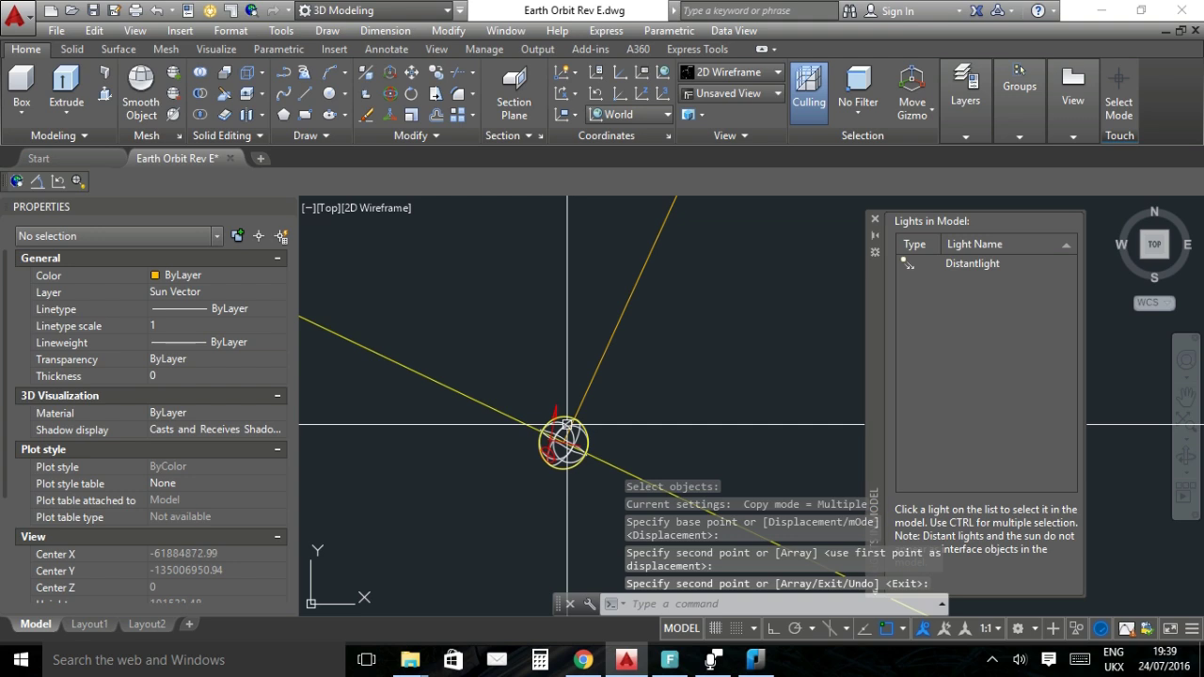
scroll(512, 443, "up", 7)
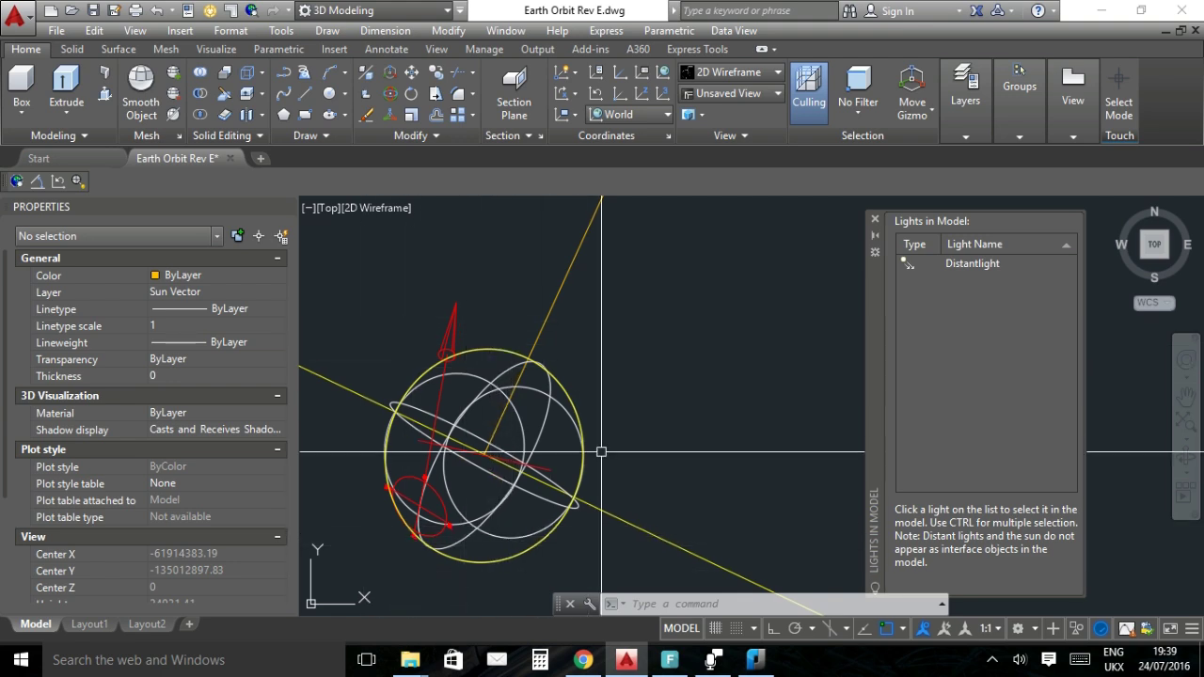
left_click_drag(489, 461, 542, 398)
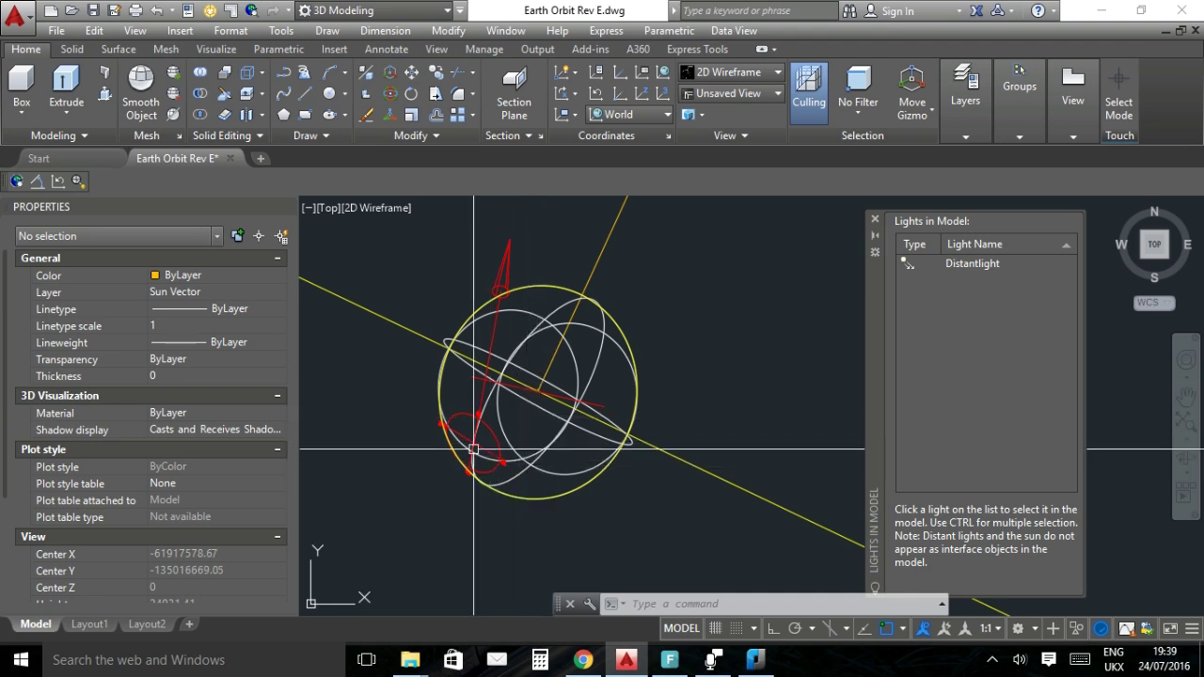
mouse_move(504, 424)
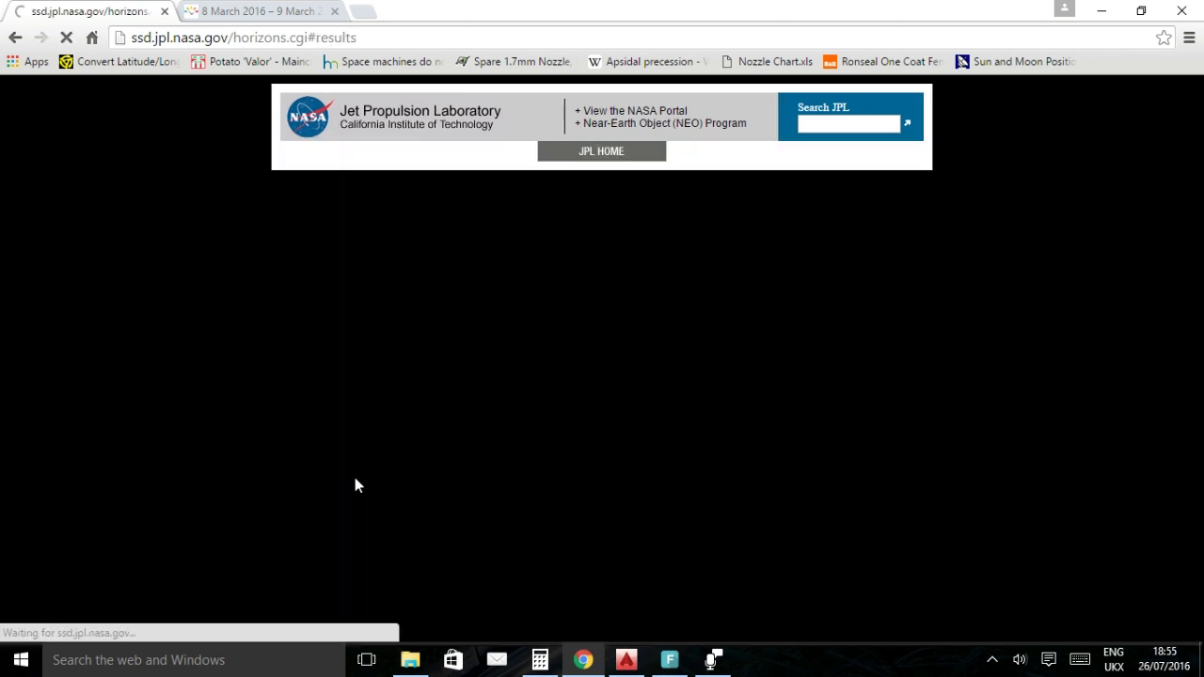
Look up the Sun's azimuth and elevation for 2016-Mar-09 01:59 in the browser's HORIZONS results, then return to AutoCAD.
scroll(743, 533, "down", 15)
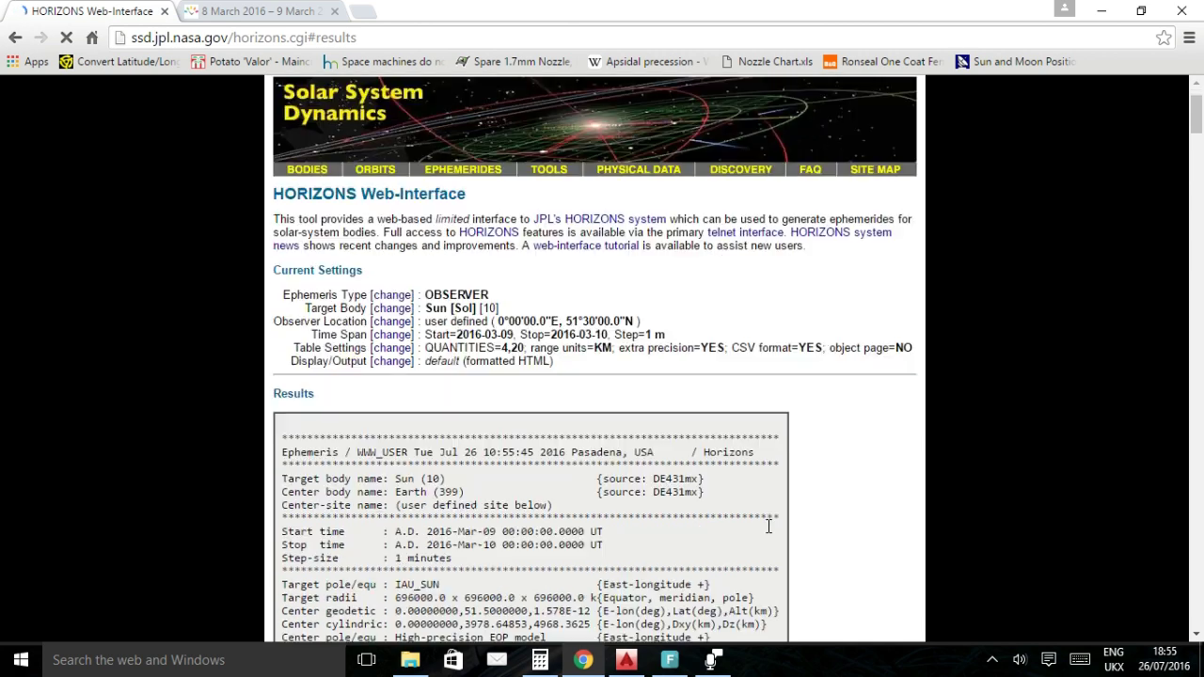
scroll(707, 513, "down", 6)
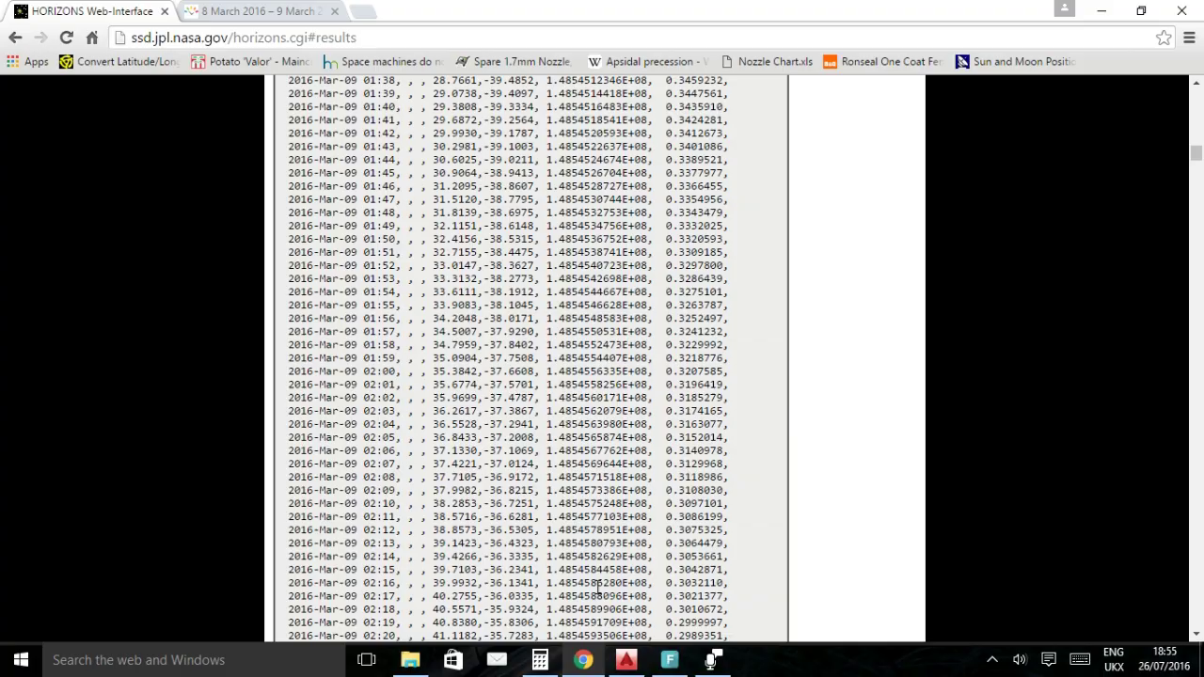
left_click(628, 661)
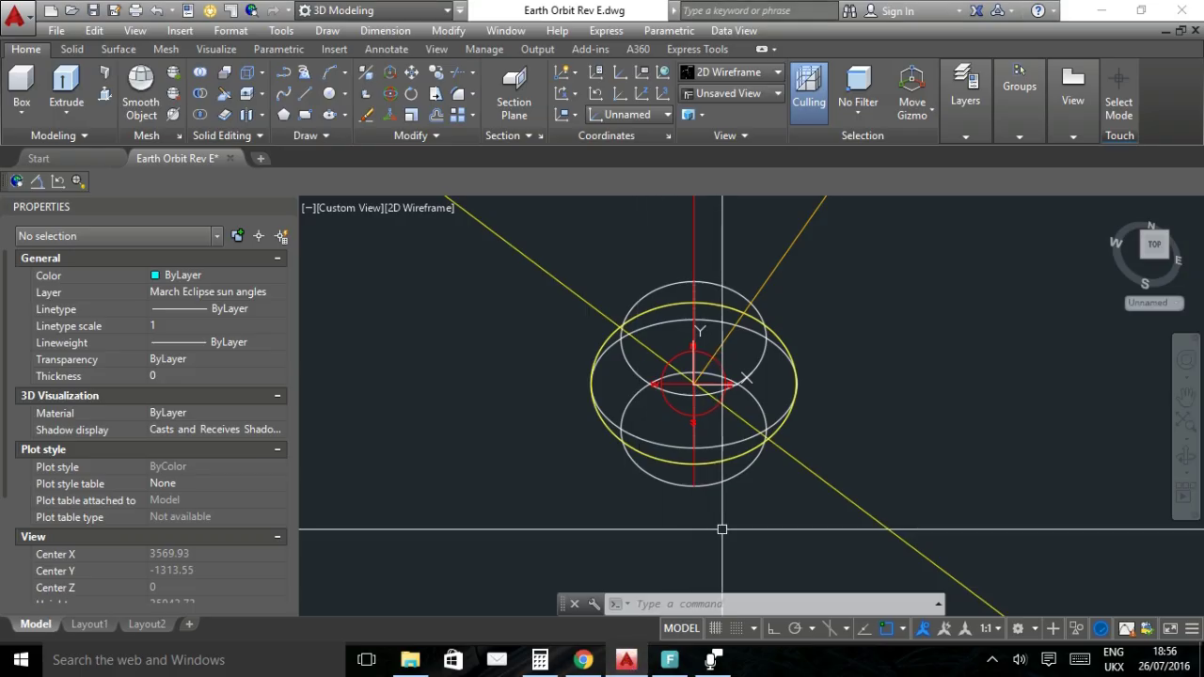
Draw a line from the Sun's centre to the centre of the compass rose on the copied Earth's surface.
left_click_drag(716, 505, 688, 511)
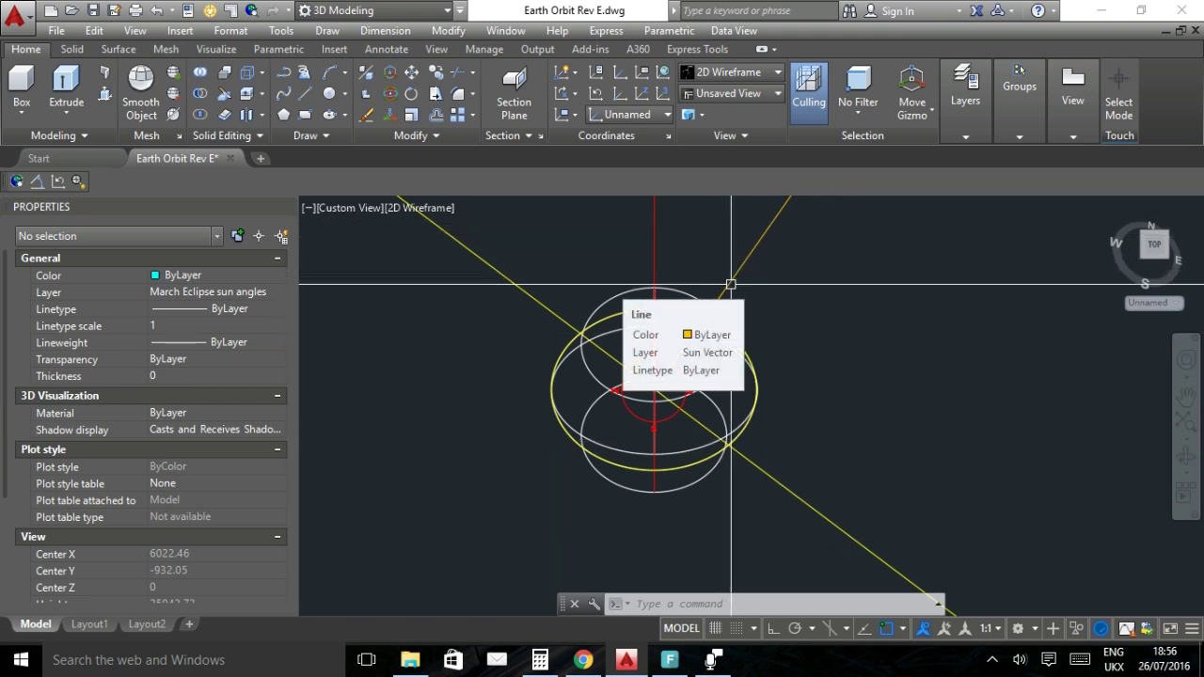
scroll(731, 376, "down", 10)
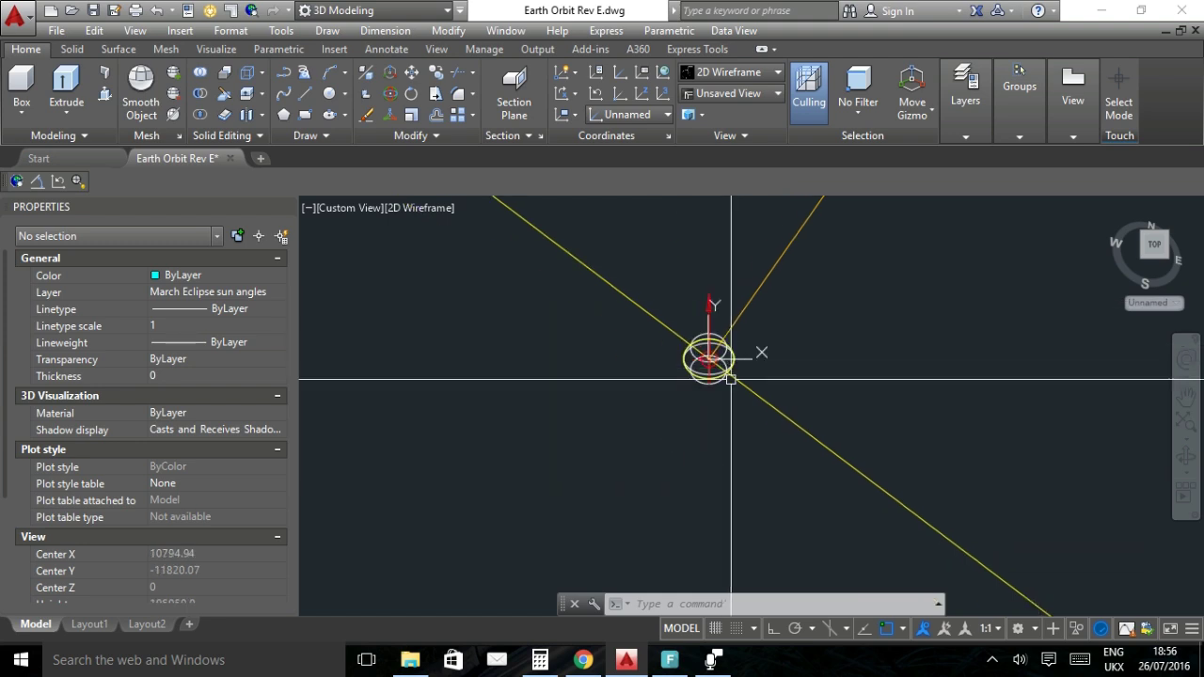
middle_click(731, 381)
middle_click(731, 381)
scroll(721, 403, "up", 5)
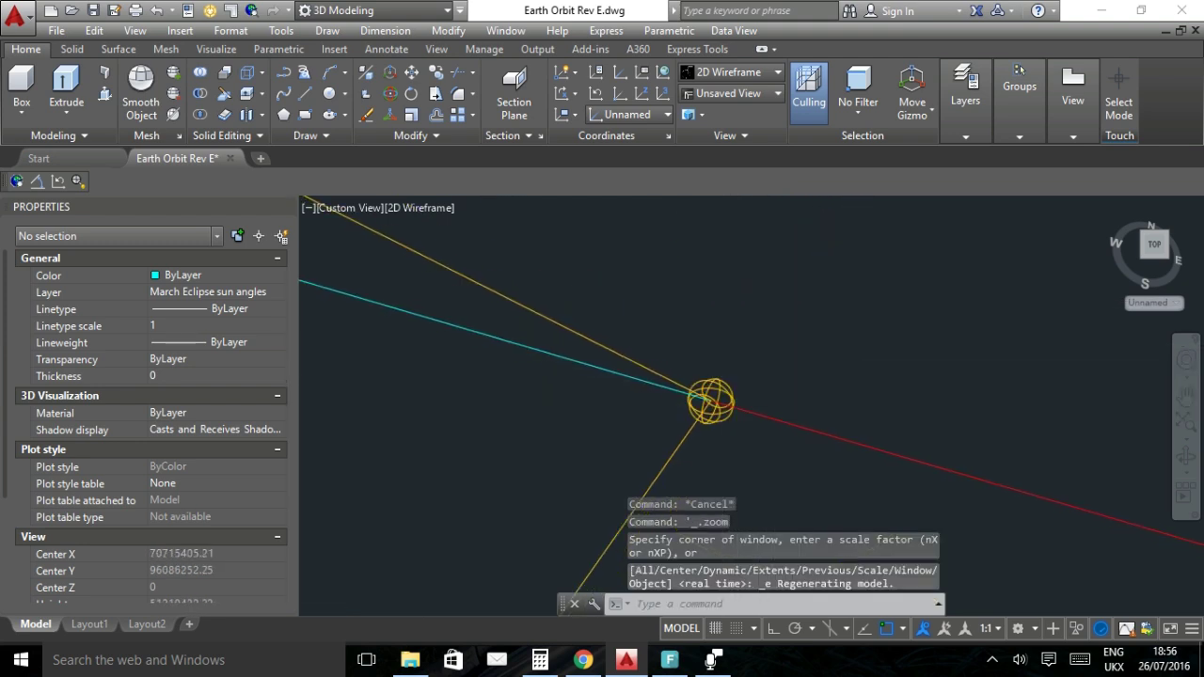
left_click(307, 95)
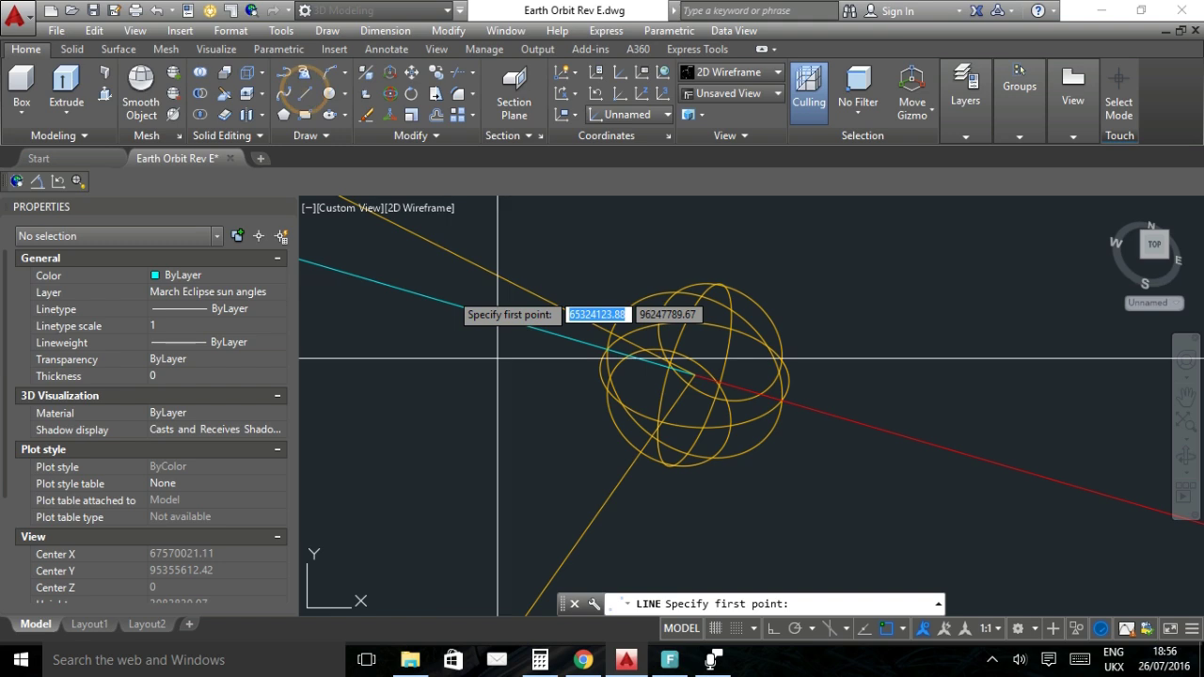
left_click(659, 428)
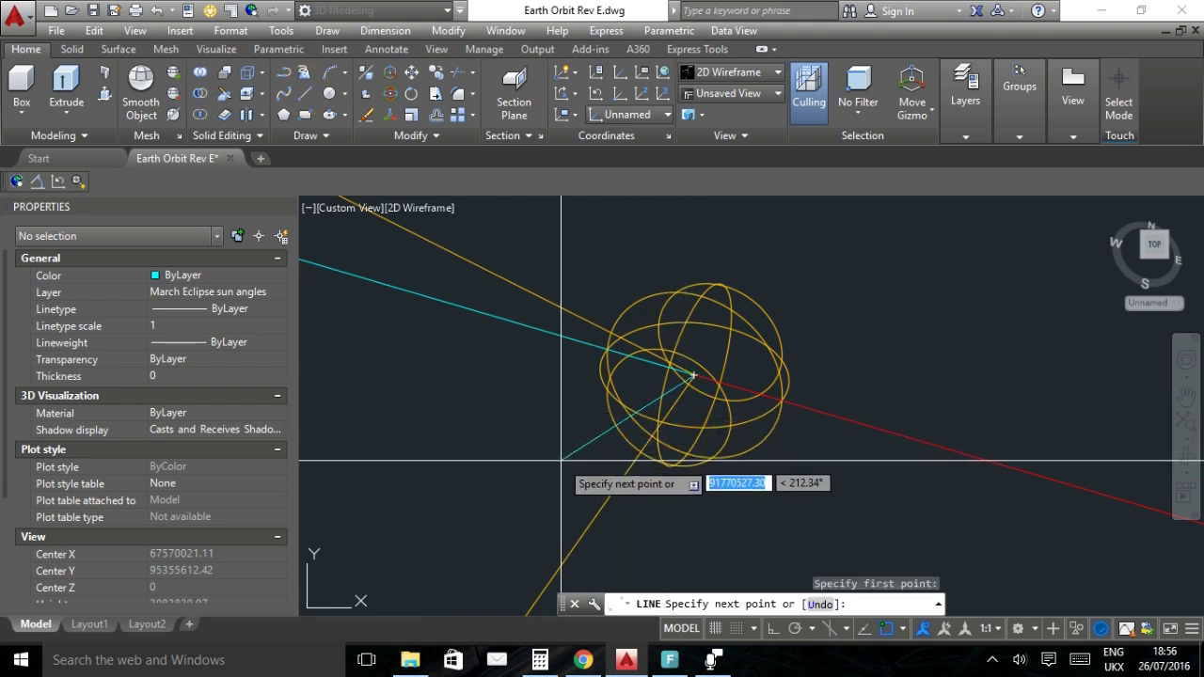
scroll(561, 461, "down", 5)
scroll(470, 473, "up", 5)
scroll(469, 379, "up", 5)
left_click_drag(564, 367, 519, 388)
key("Return")
key("Return")
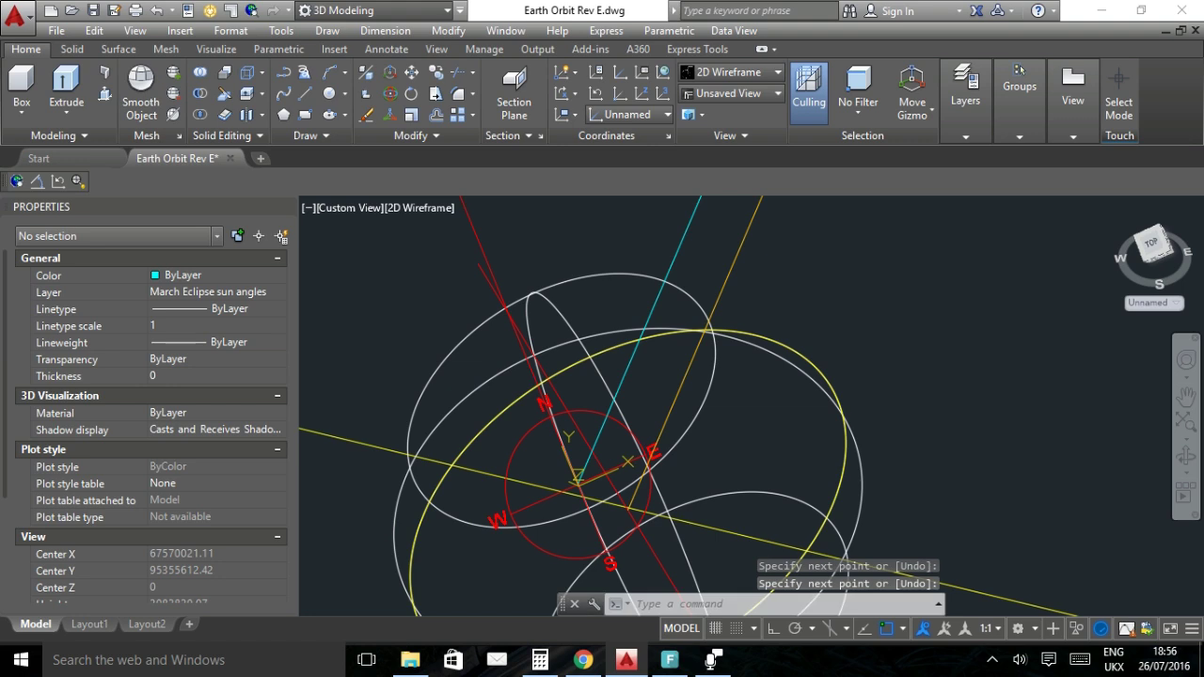
In the top view, add an angular dimension between the cyan Sun line and the compass's north line.
left_click(700, 407)
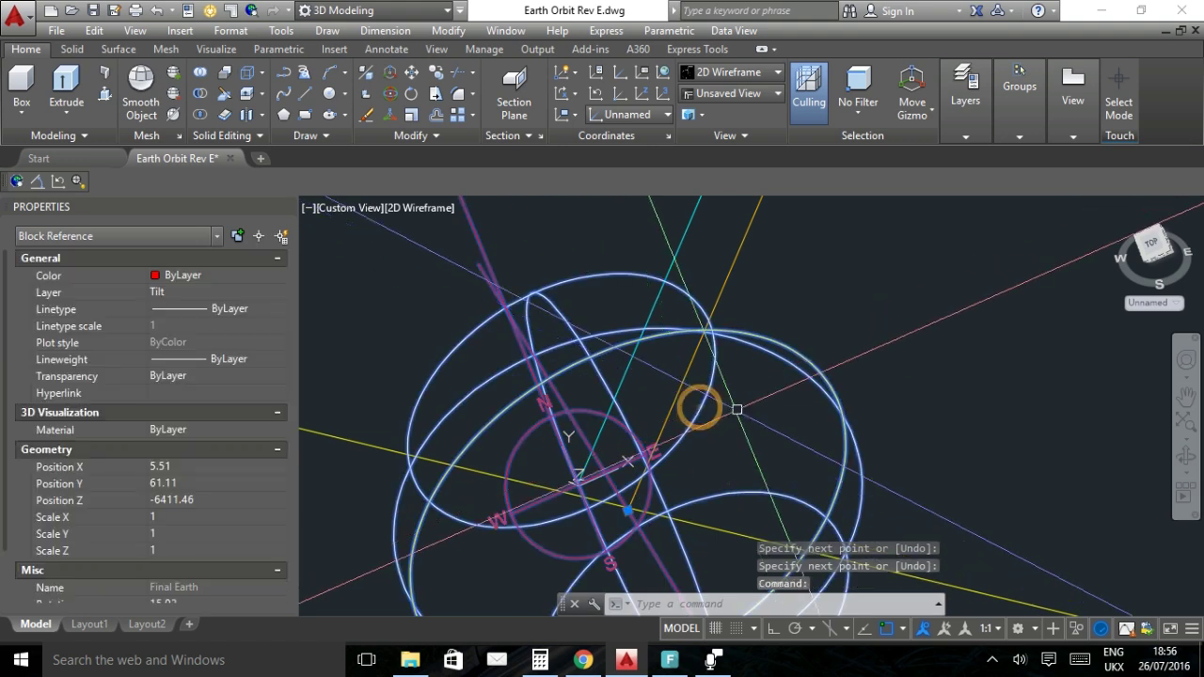
left_click(1150, 247)
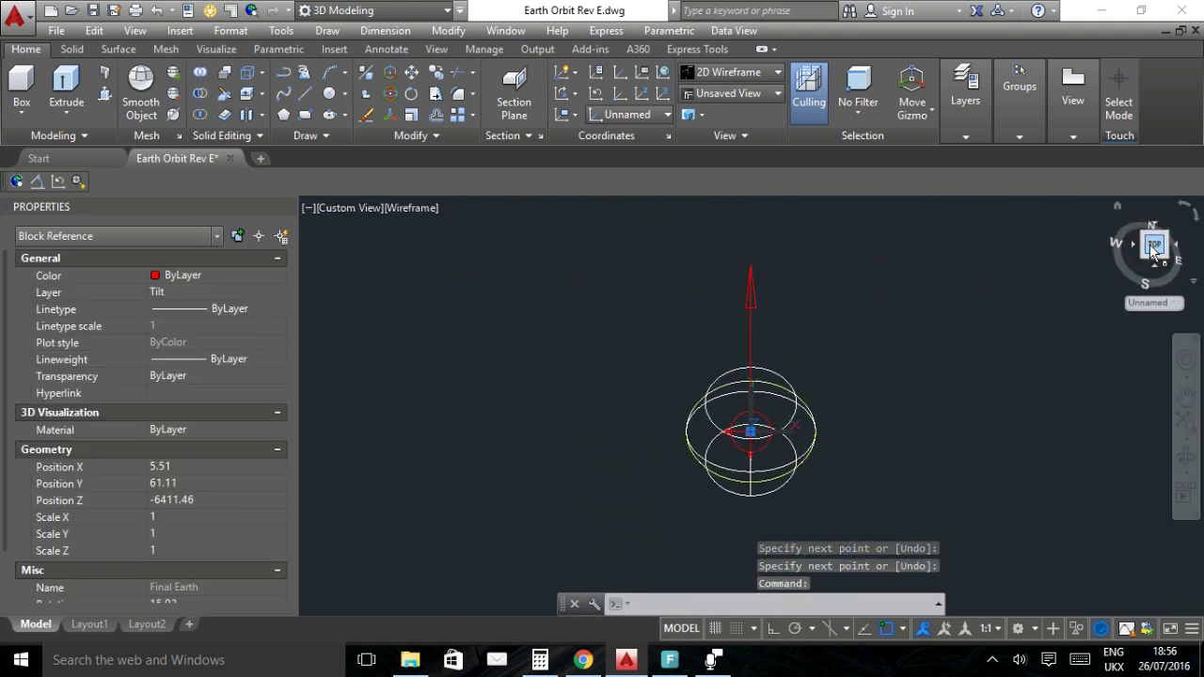
key("Escape")
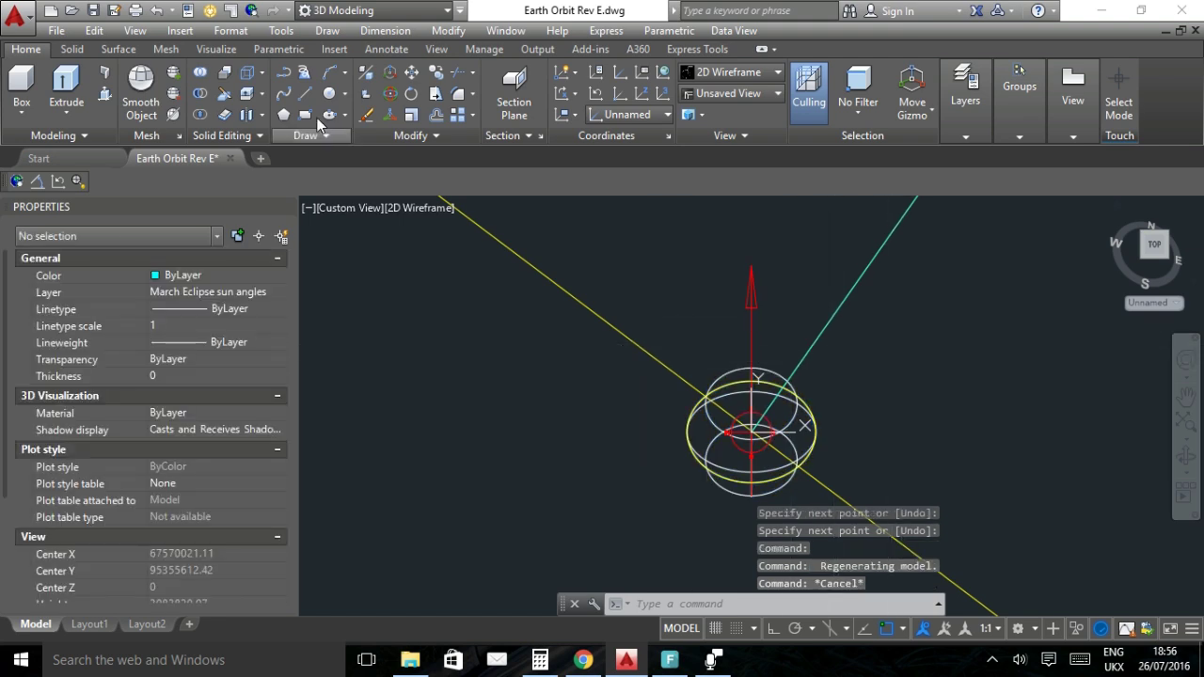
left_click(37, 181)
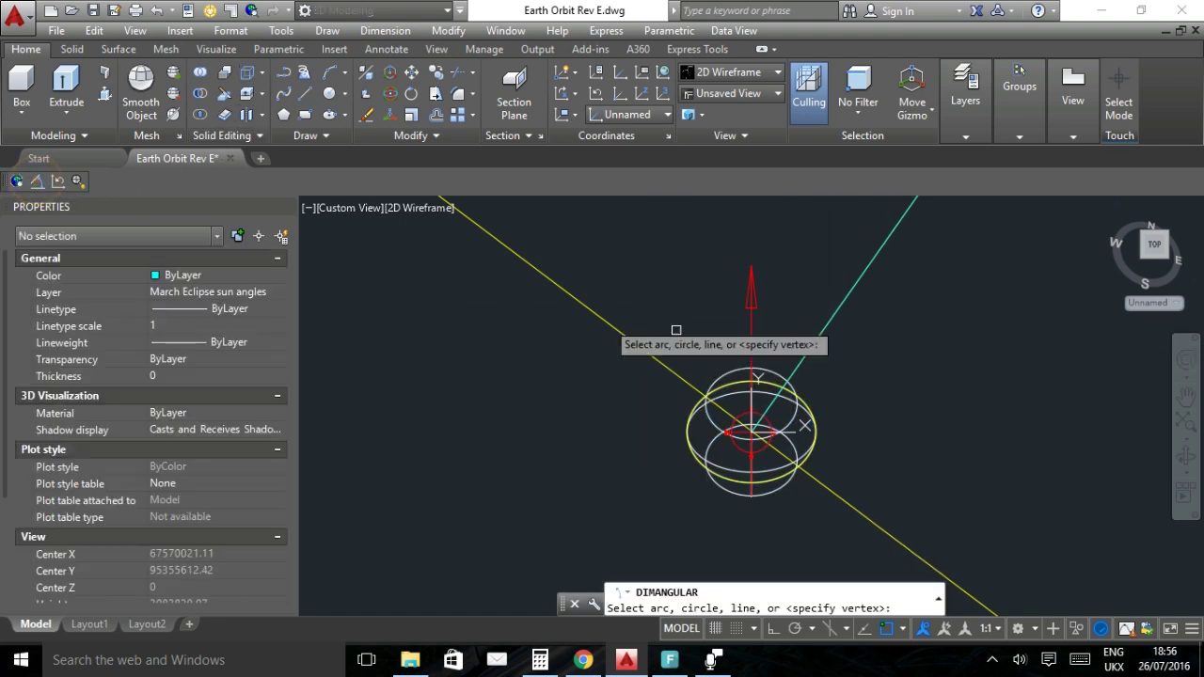
left_click(800, 357)
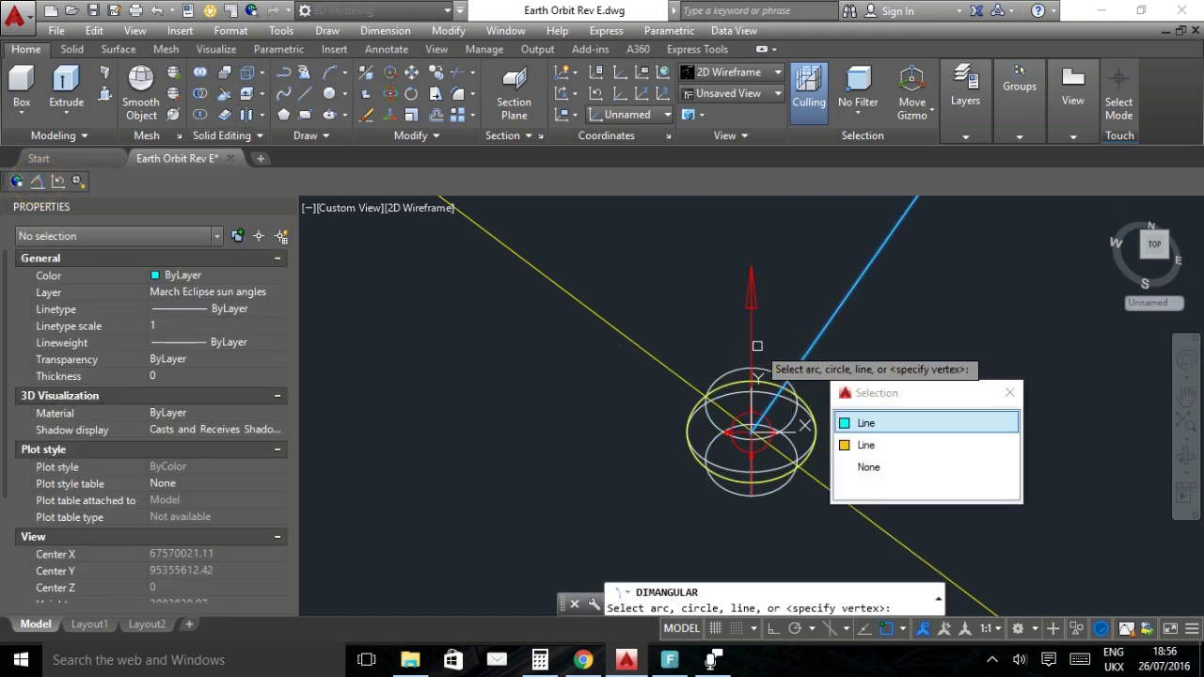
left_click(861, 425)
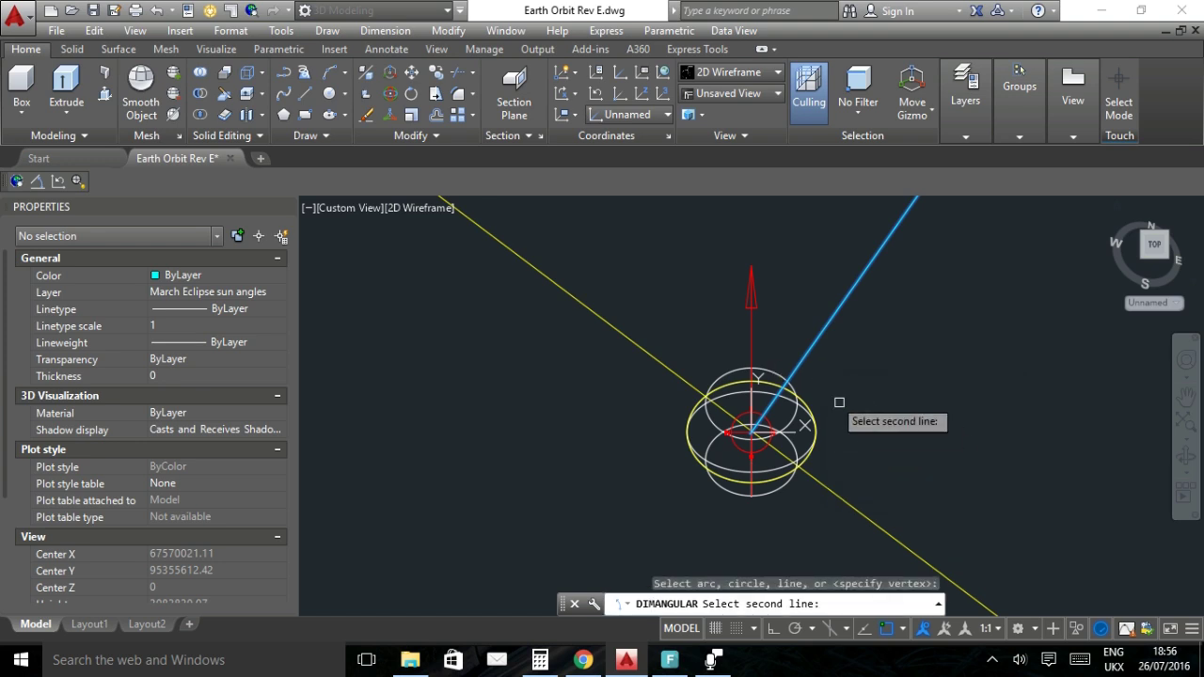
left_click(750, 337)
scroll(775, 341, "up", 5)
left_click(841, 358)
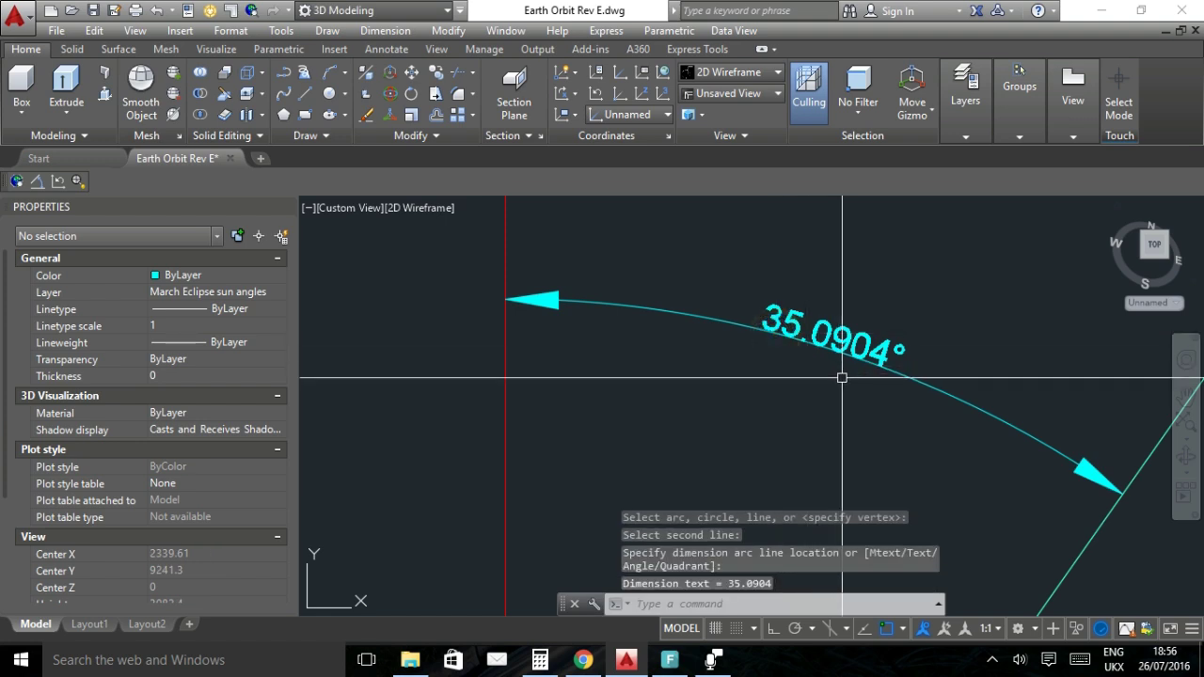
Rotate the UCS about its Z axis to align the X axis with the cyan Sun line, using the nearest snap.
scroll(832, 359, "down", 4)
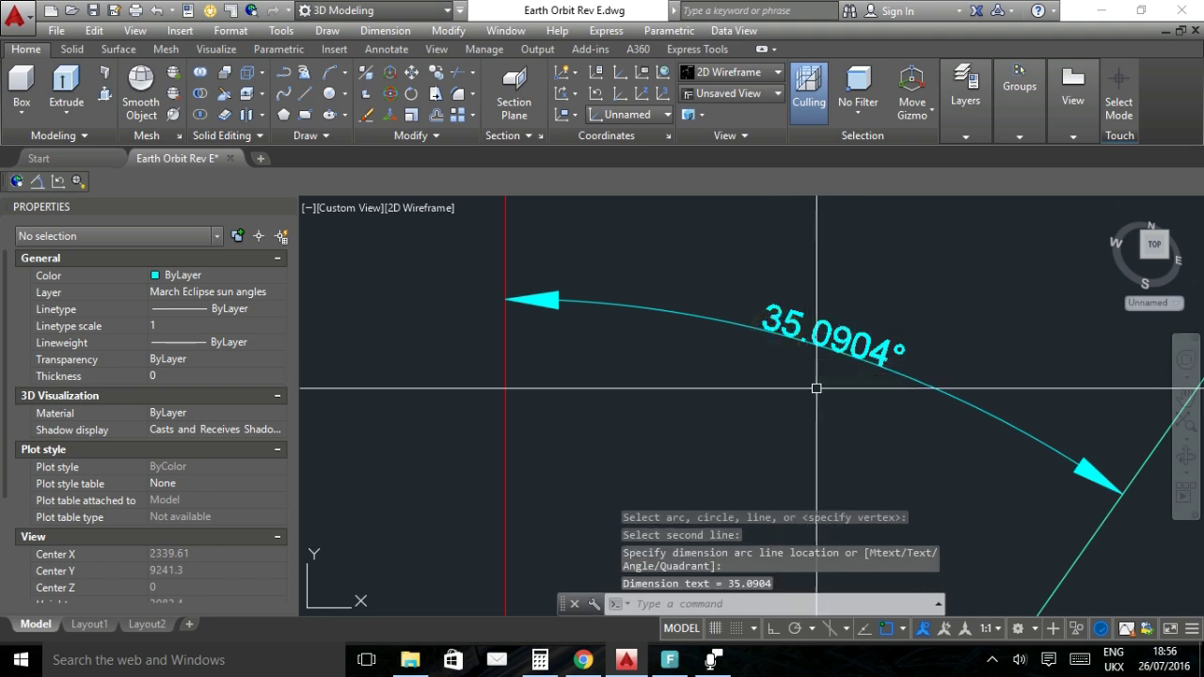
scroll(798, 373, "down", 5)
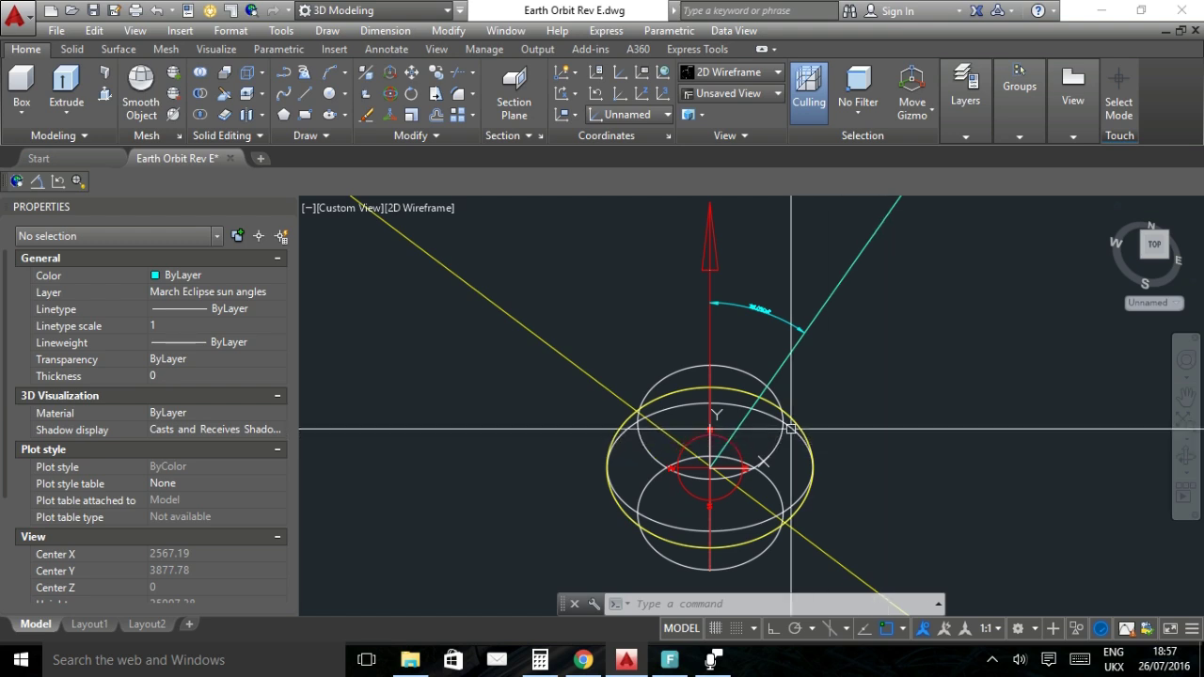
scroll(774, 453, "up", 2)
scroll(744, 462, "down", 1)
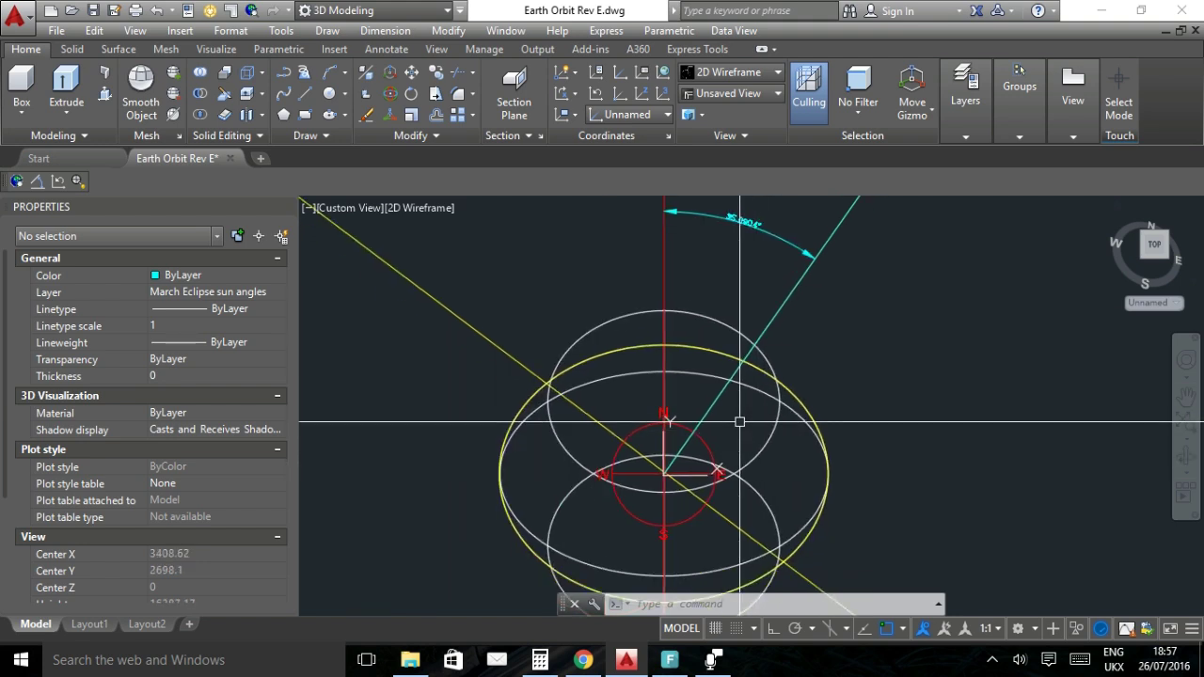
type("CS")
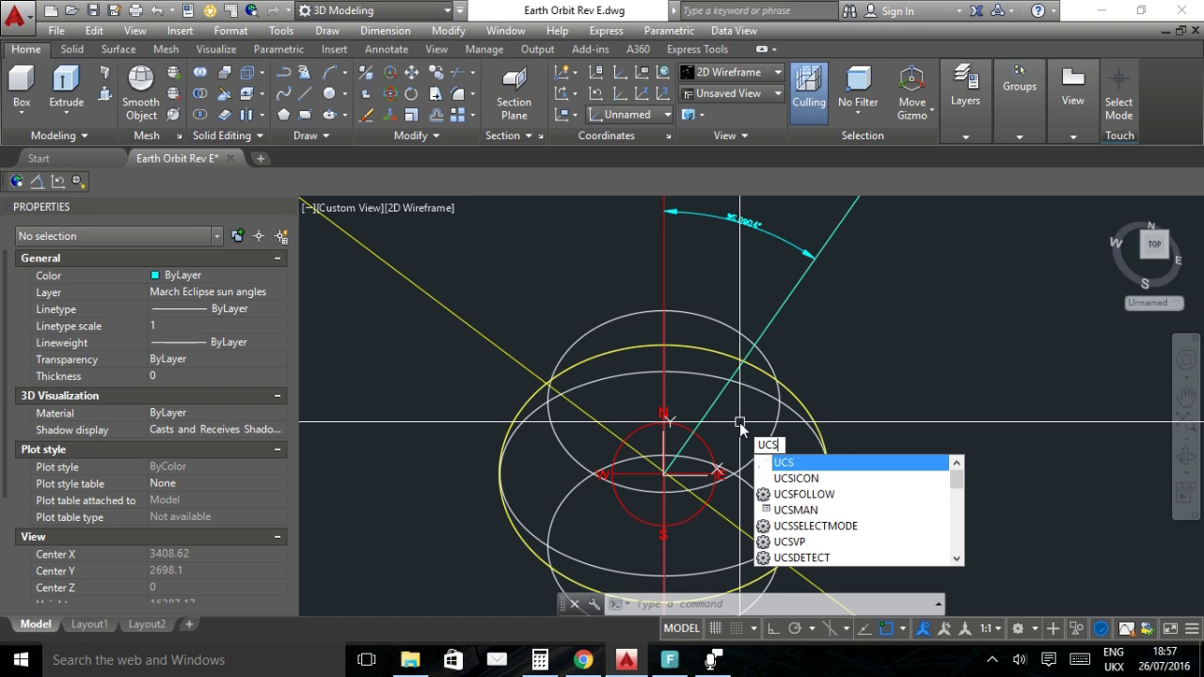
key("Return")
type("z")
key("Return")
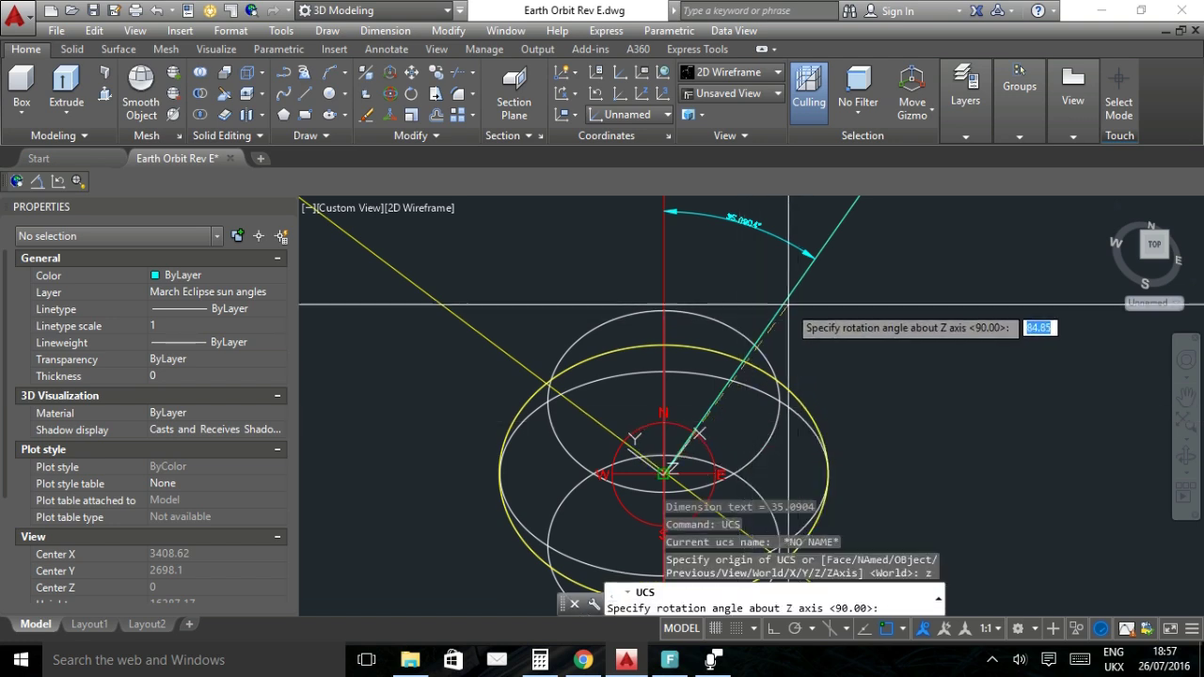
type("nea")
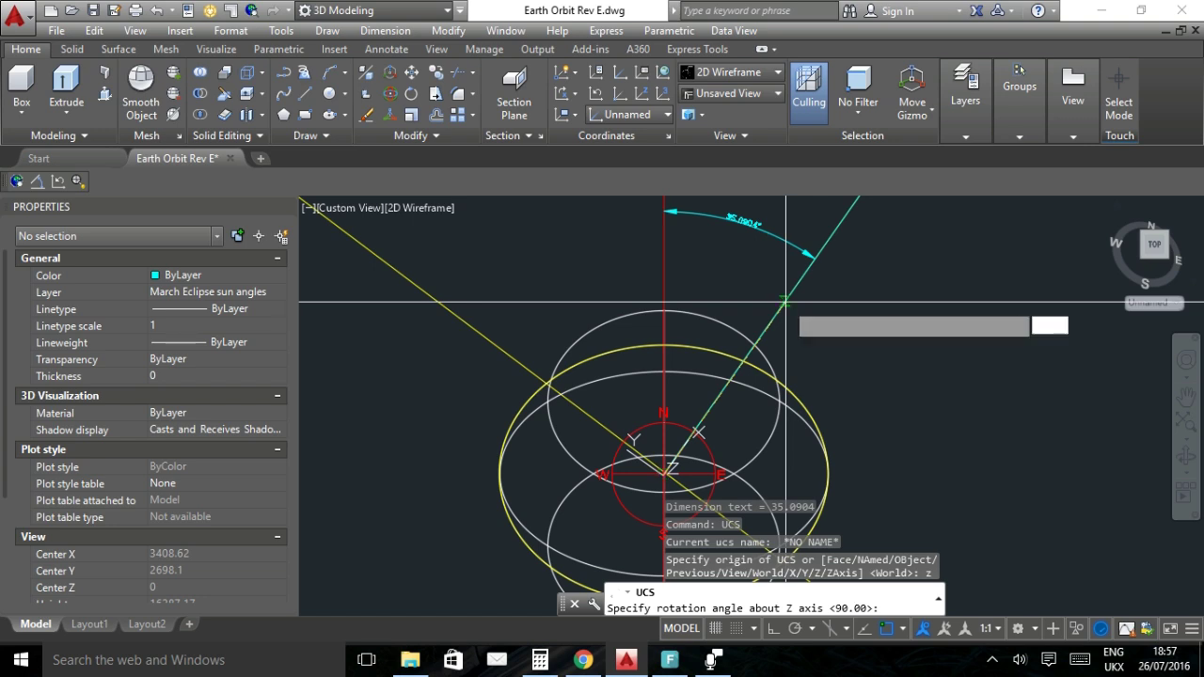
key("Return")
left_click(786, 302)
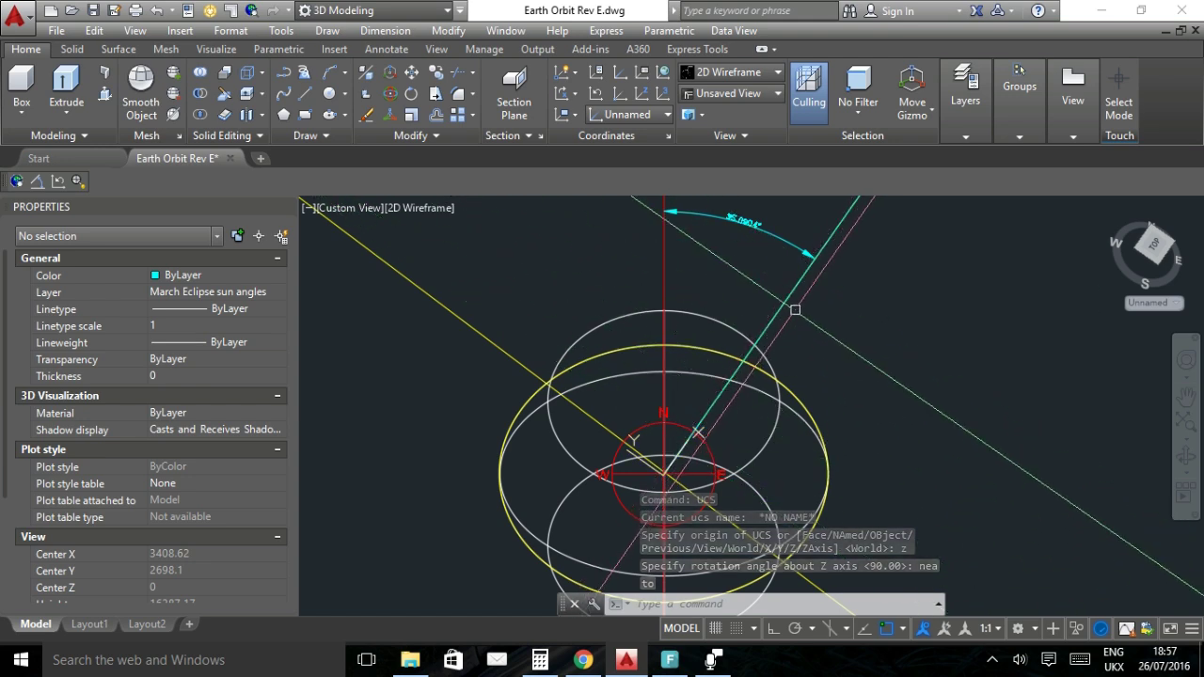
Switch to the front view of the Sun-aligned UCS and align the UCS with the current view.
left_click(753, 461)
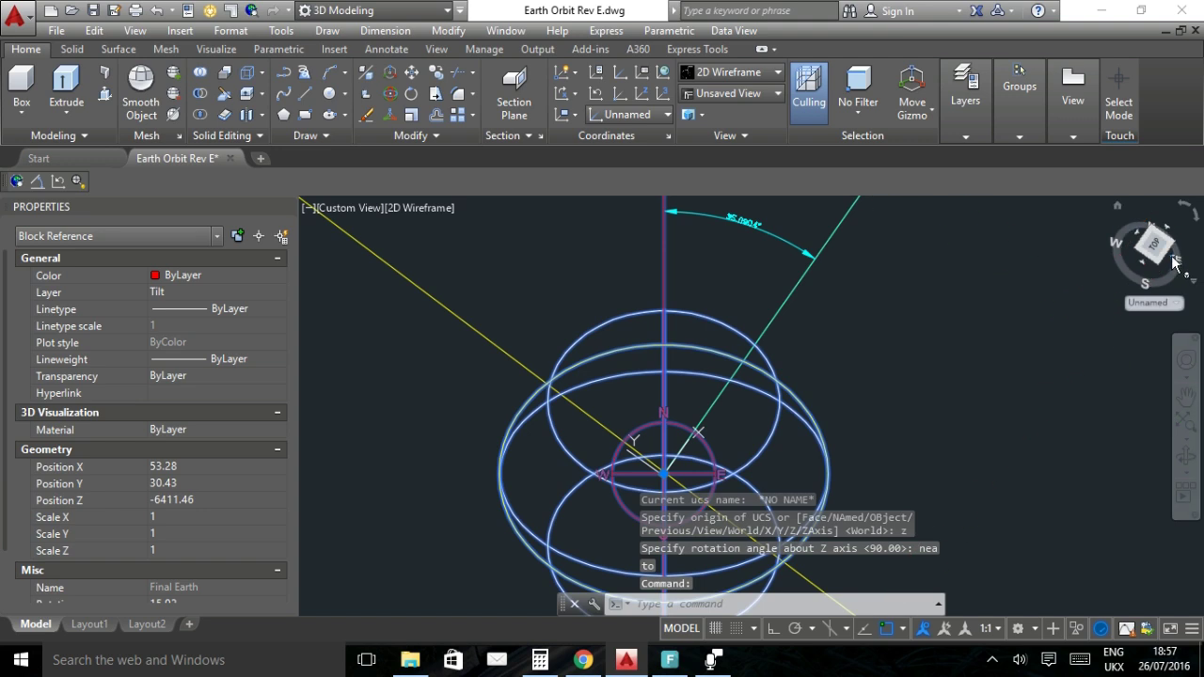
left_click(1173, 264)
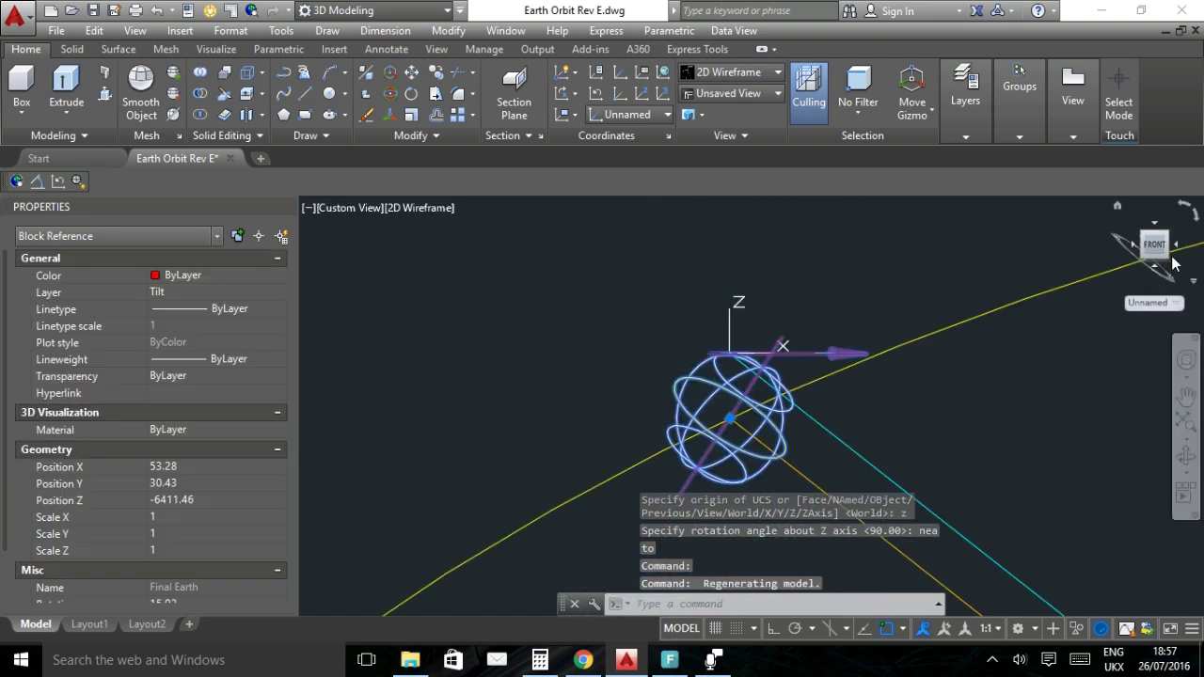
scroll(814, 352, "up", 3)
key("Escape")
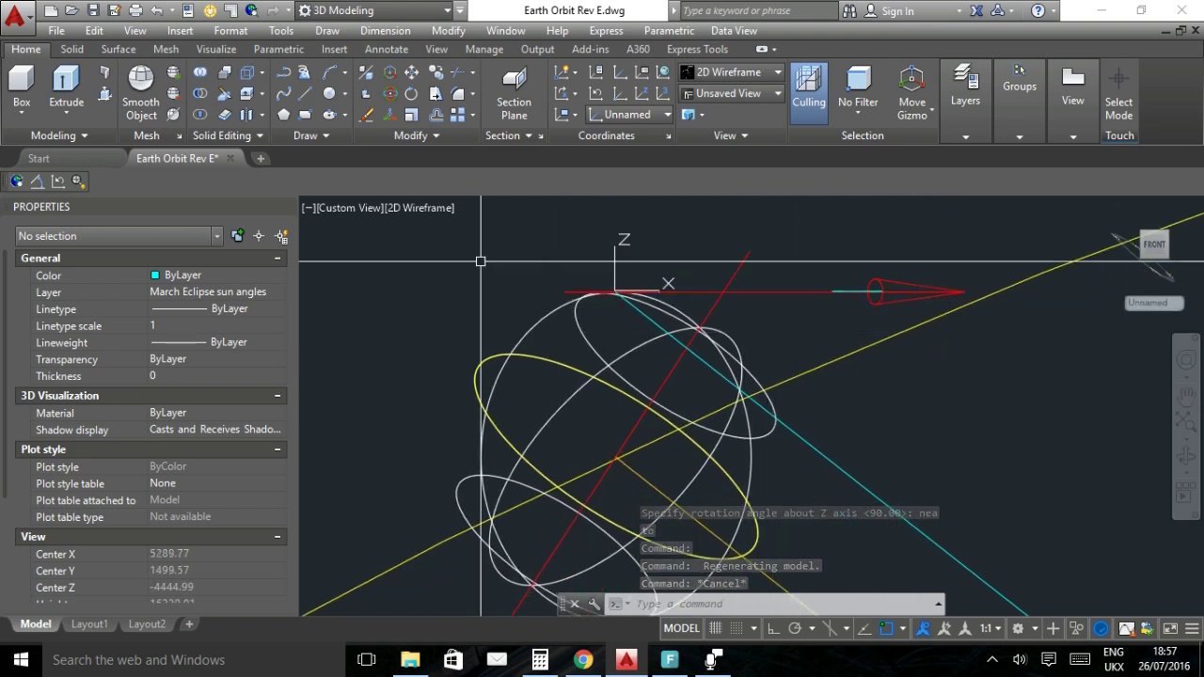
left_click(76, 180)
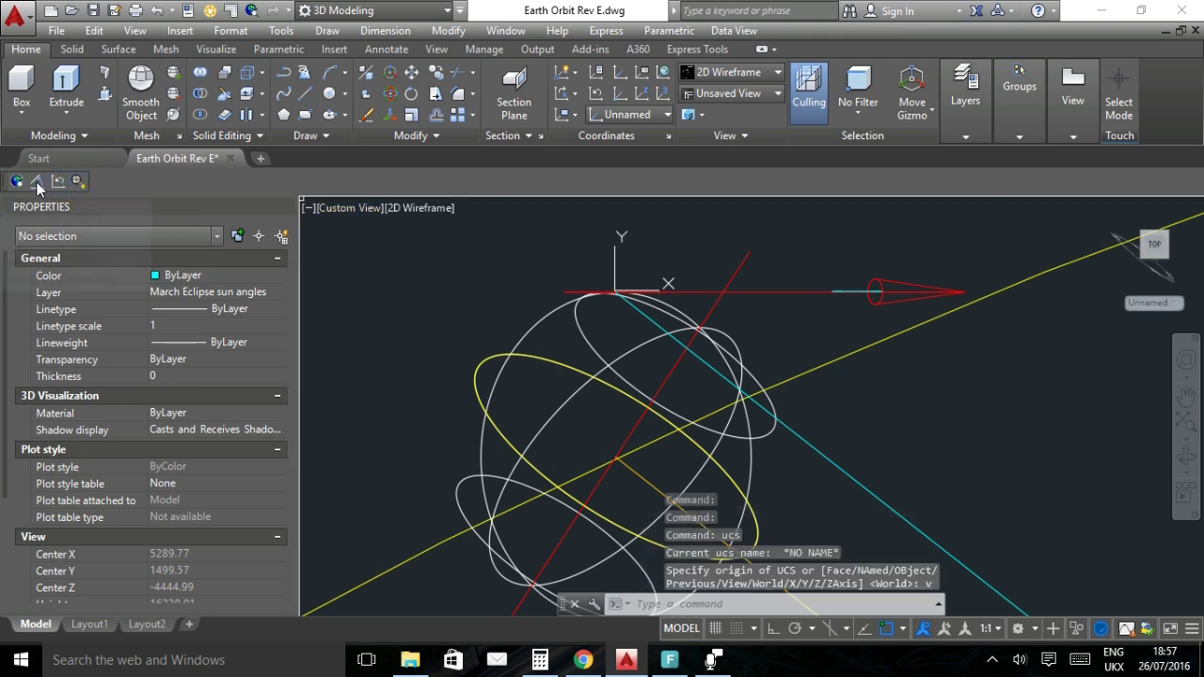
Add an angular dimension between the compass's red horizontal line and the cyan Sun line, placing its arc beside the copied Earth.
left_click(37, 182)
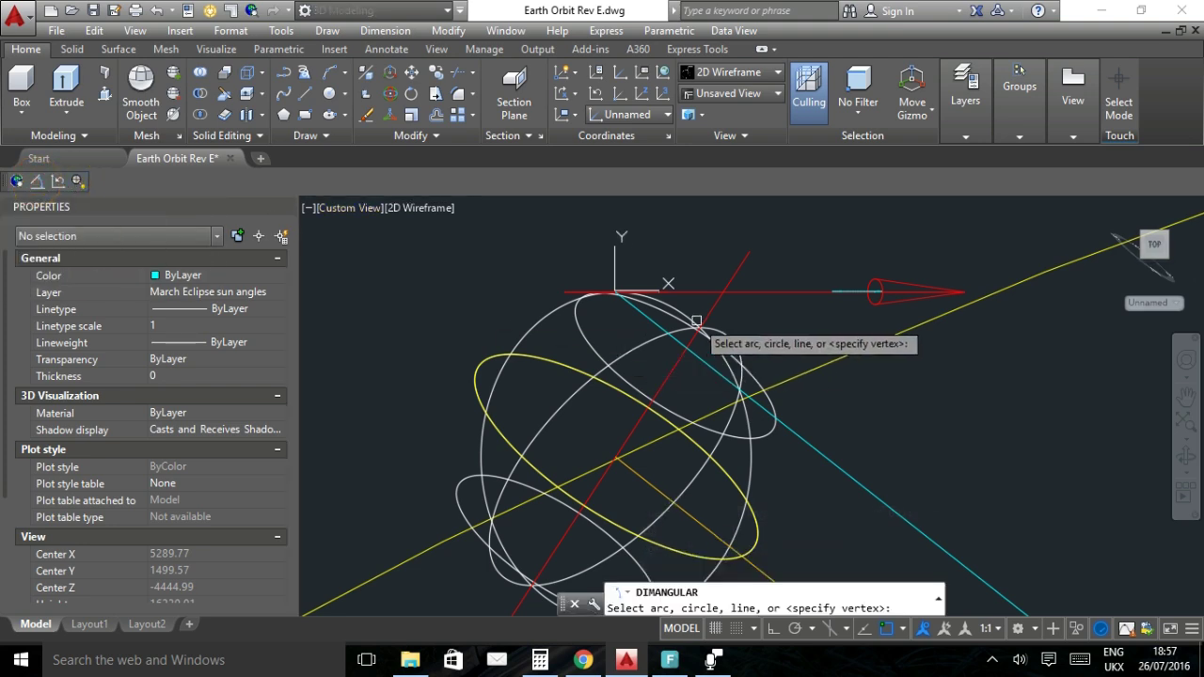
left_click(768, 290)
left_click(786, 428)
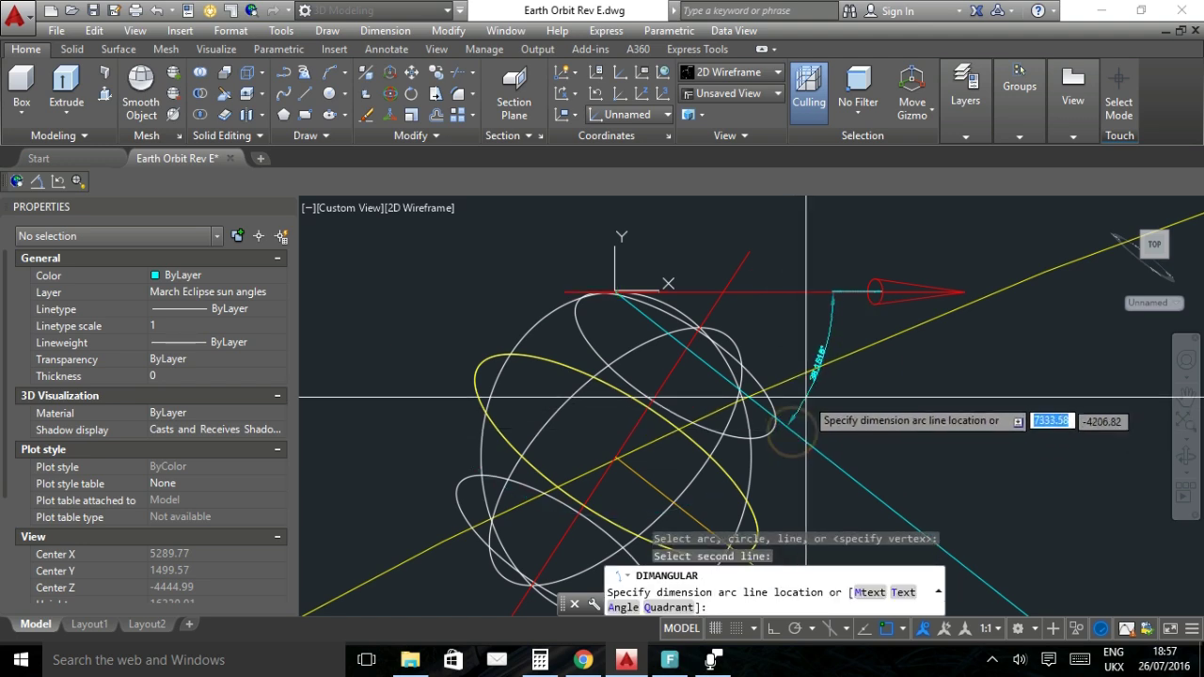
scroll(841, 400, "up", 4)
scroll(809, 387, "down", 2)
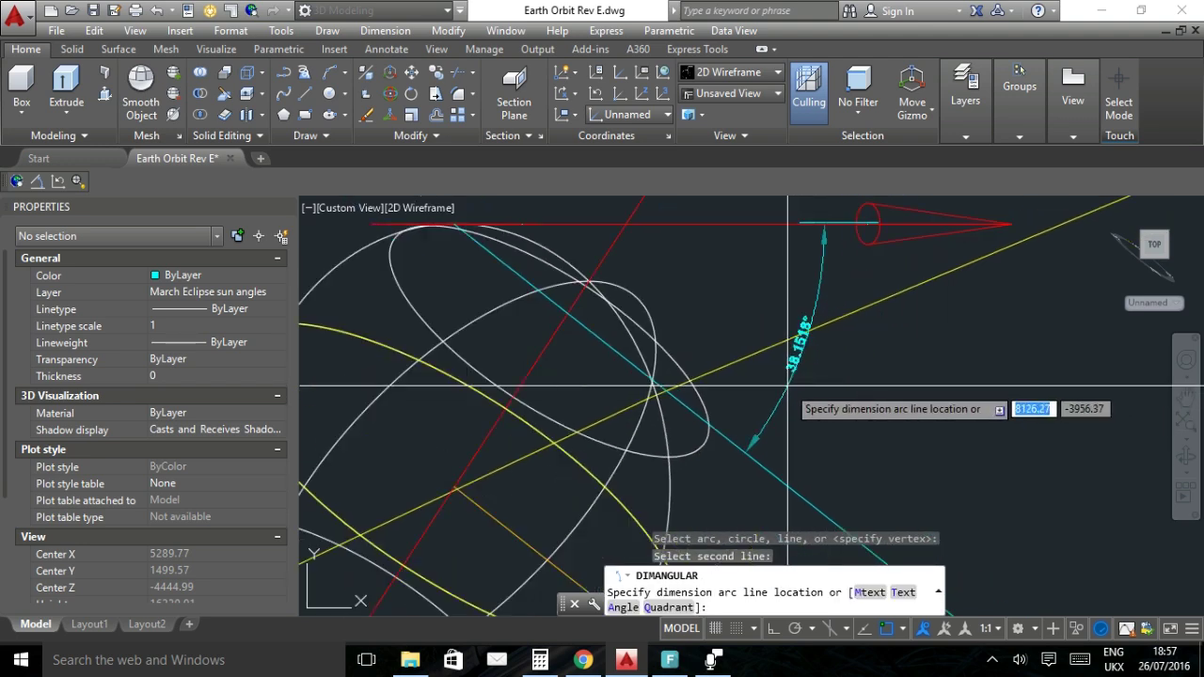
left_click(791, 380)
scroll(793, 372, "up", 2)
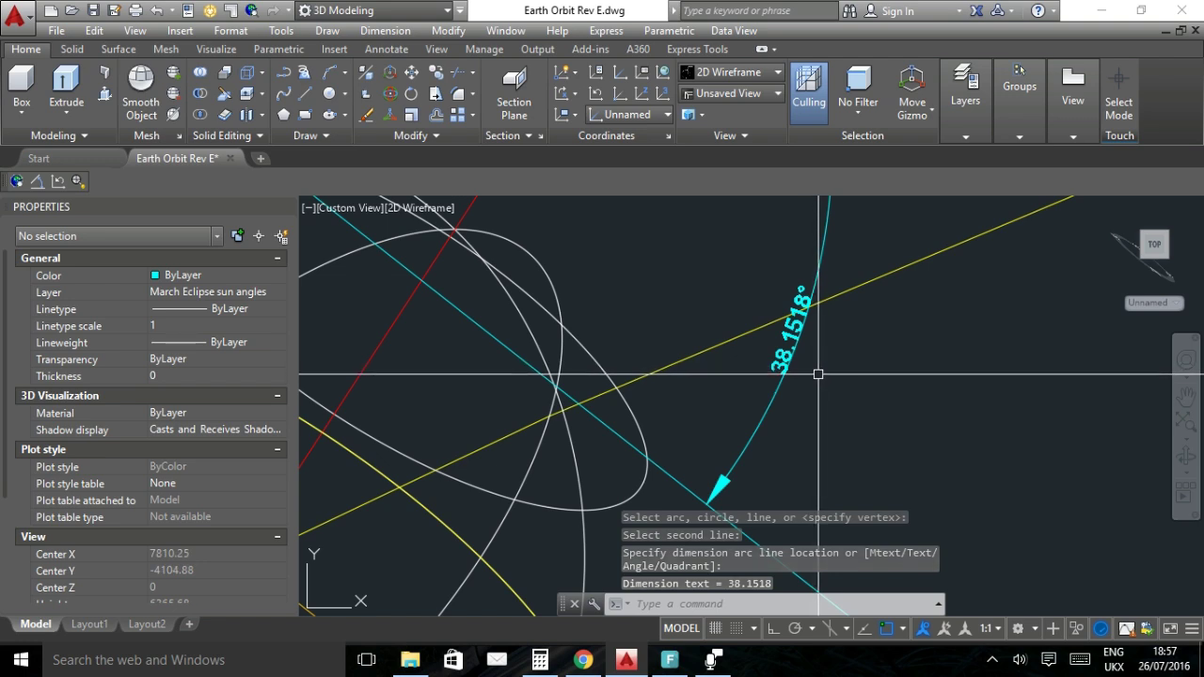
scroll(819, 374, "down", 4)
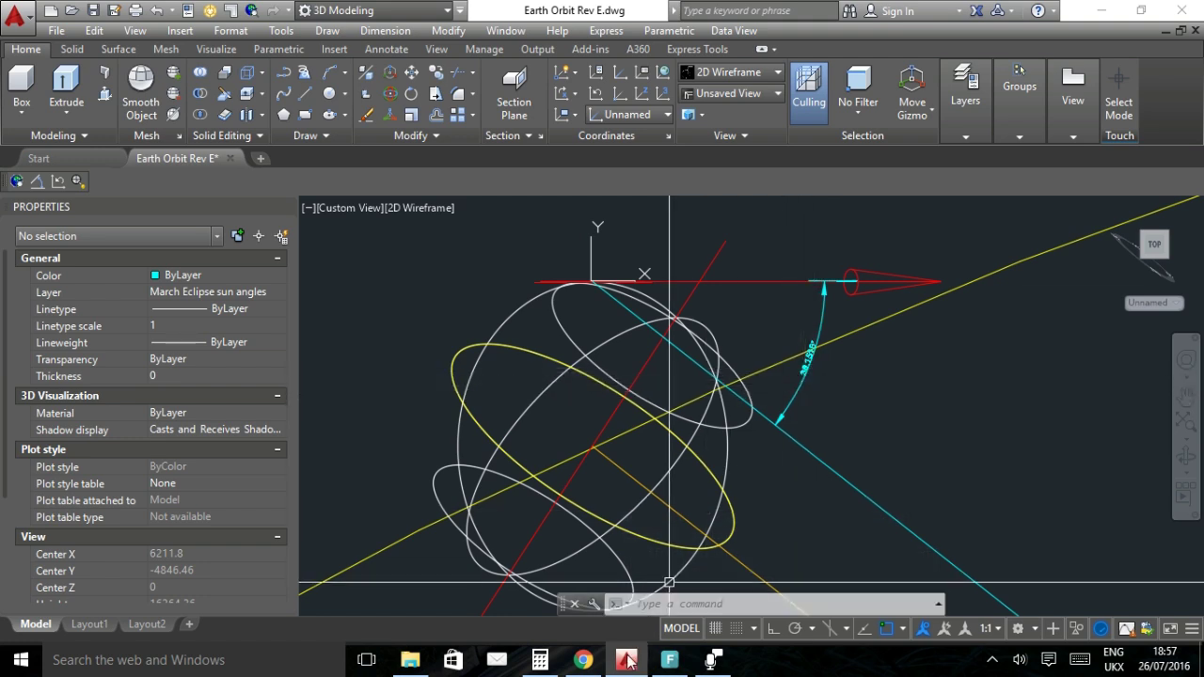
In the browser's HORIZONS table settings, set the refraction model to standard atmosphere refraction and generate the Sun ephemeris again.
left_click(584, 661)
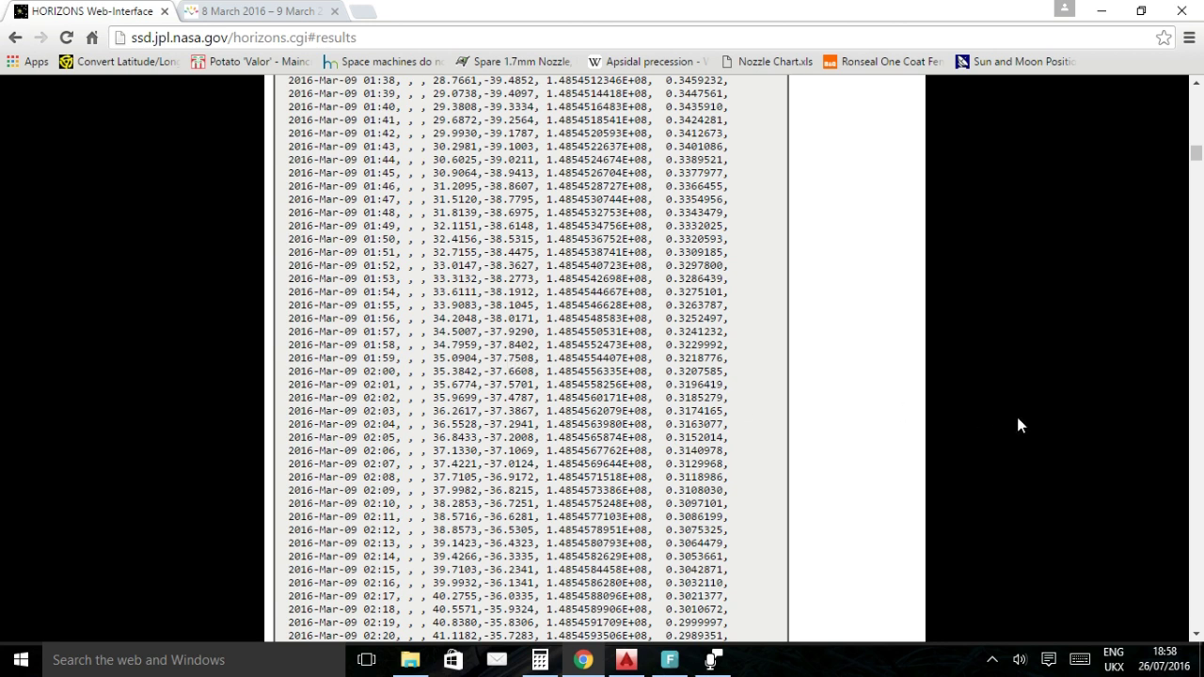
left_click_drag(1197, 158, 1196, 96)
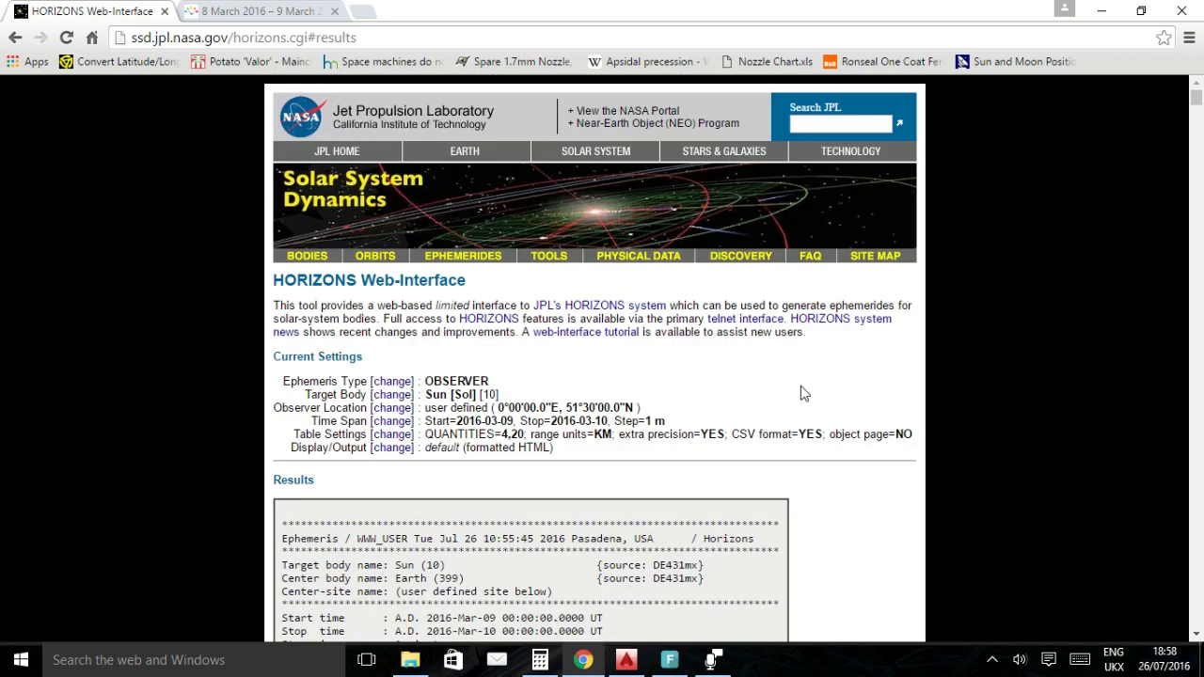
left_click(388, 438)
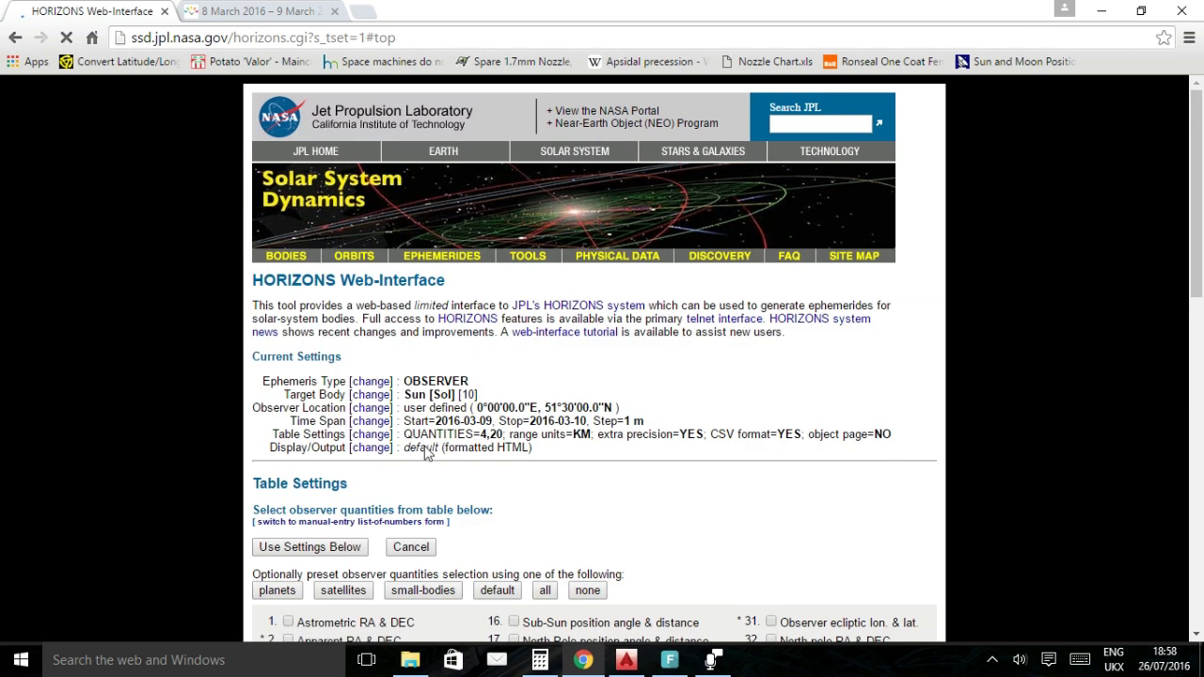
scroll(428, 463, "down", 4)
scroll(432, 465, "down", 3)
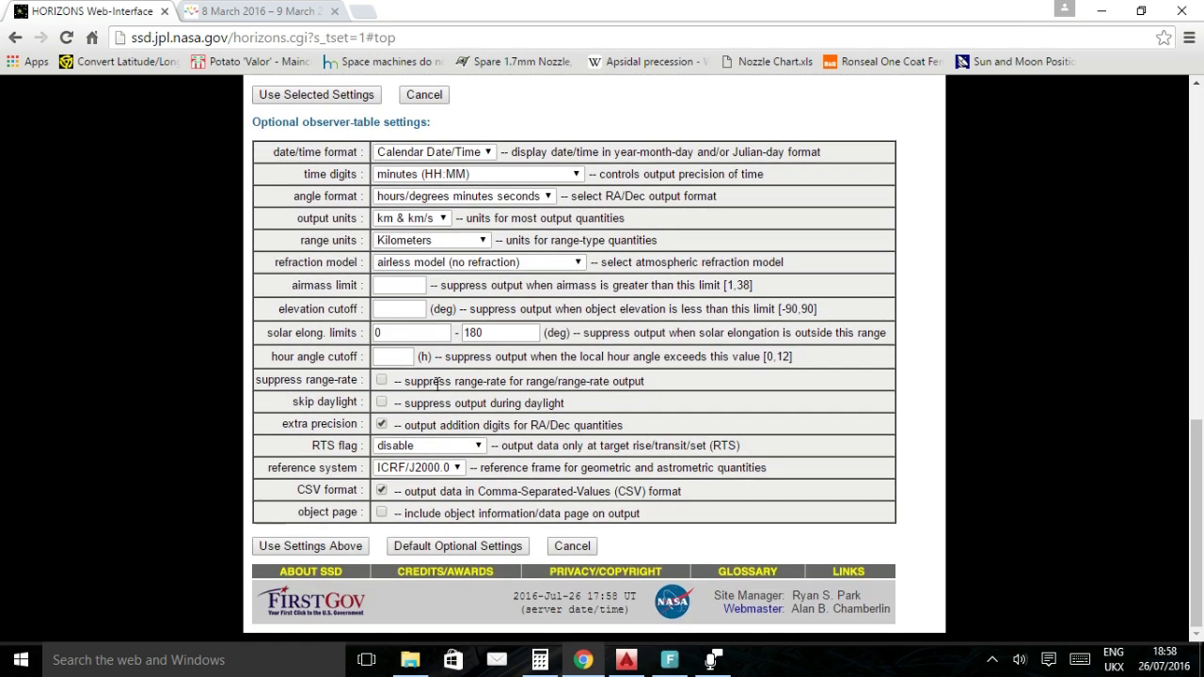
left_click(454, 265)
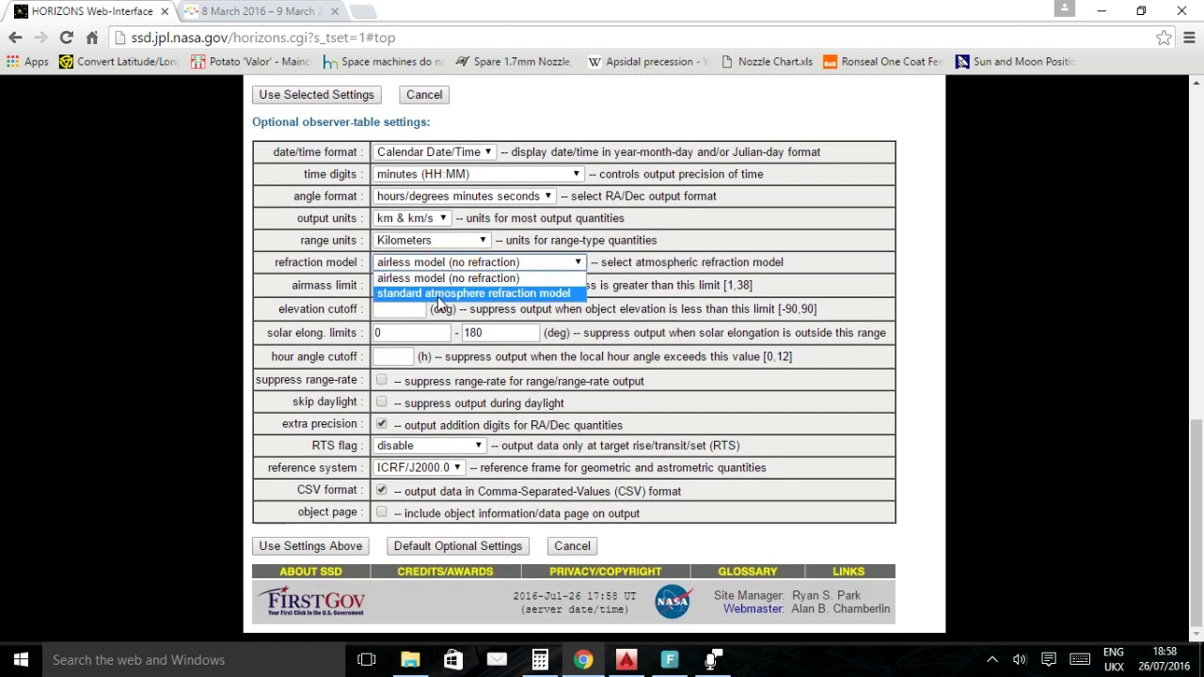
left_click(438, 294)
left_click(311, 547)
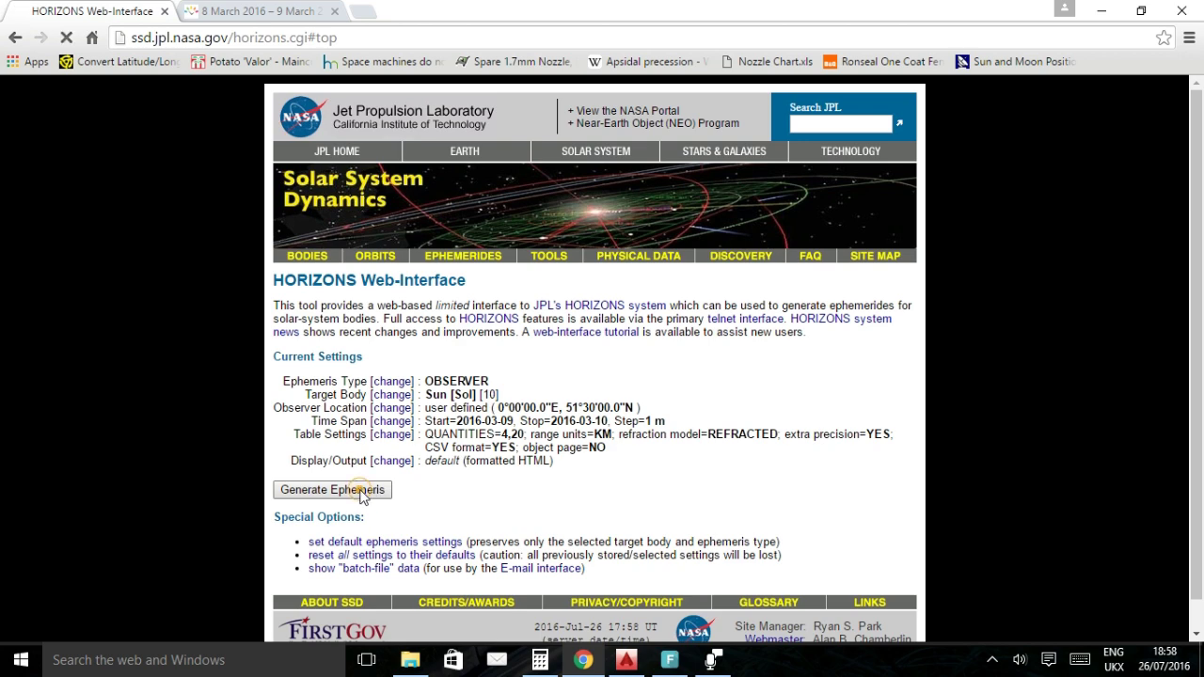
left_click(360, 490)
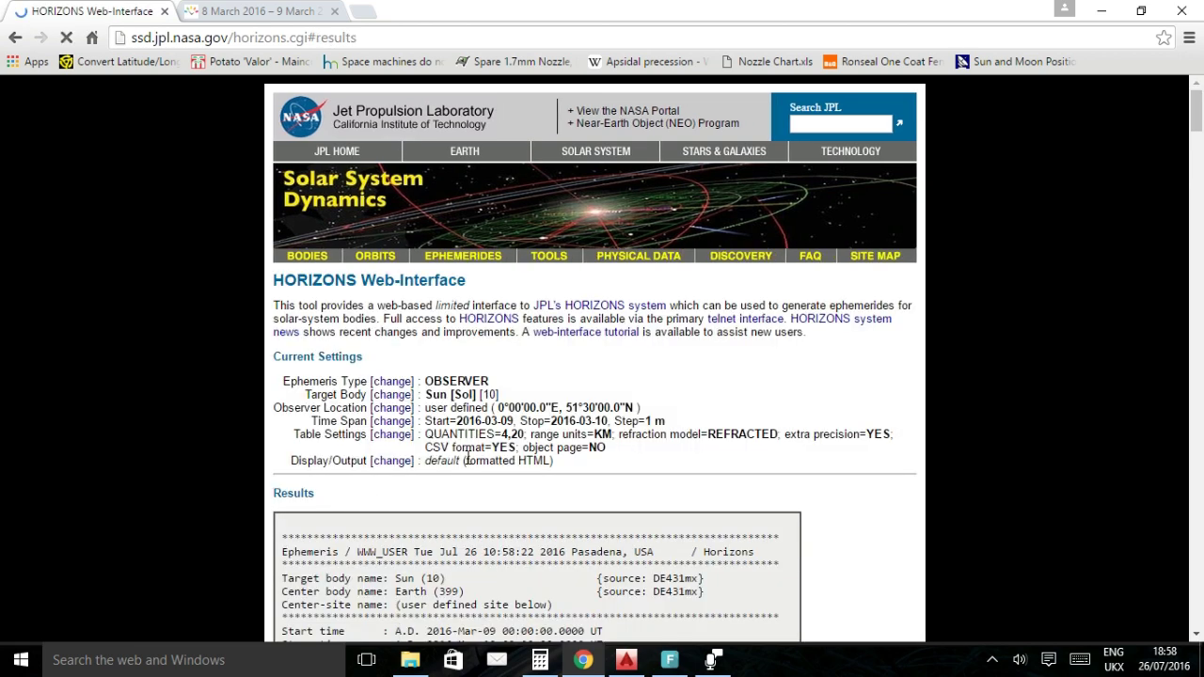
Look up the Sun's refracted elevation for 2016-Mar-09 01:59 in the HORIZONS results, and return to AutoCAD.
scroll(476, 507, "down", 15)
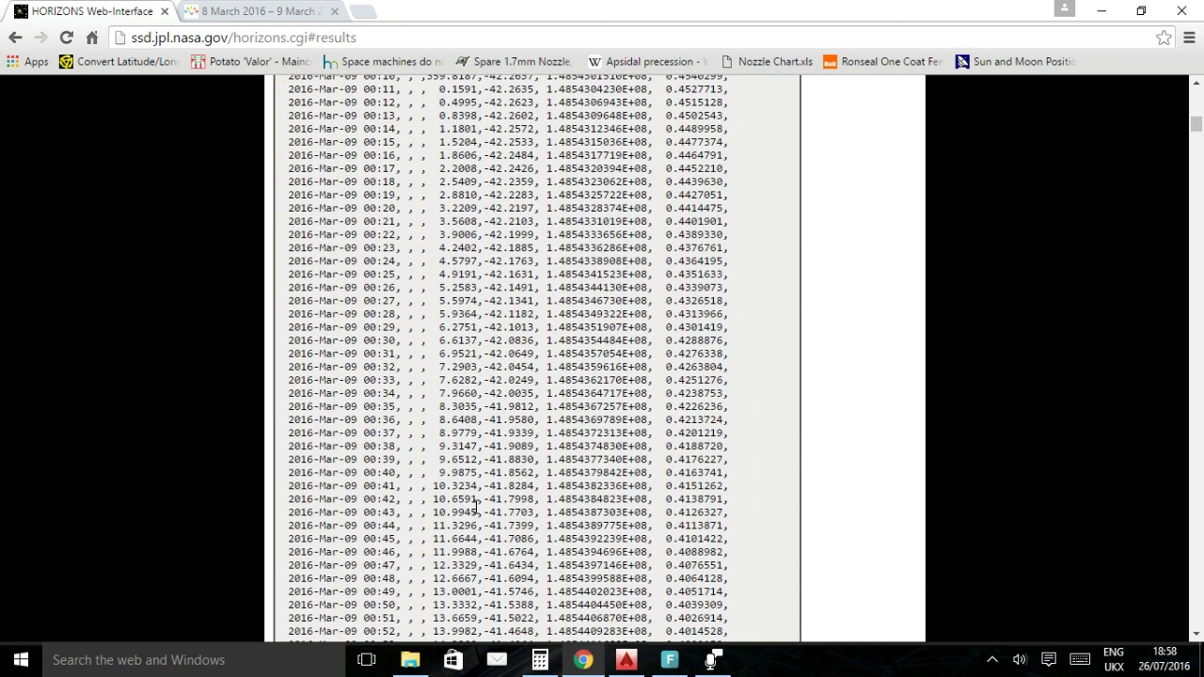
scroll(476, 507, "down", 7)
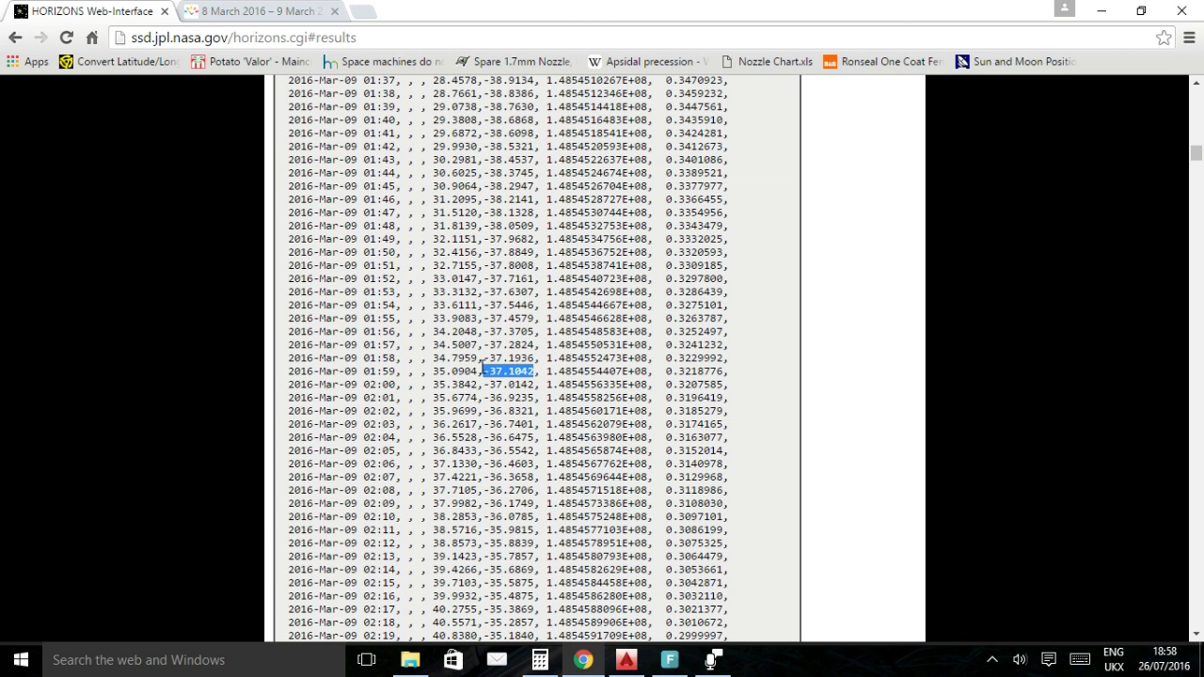
left_click(621, 662)
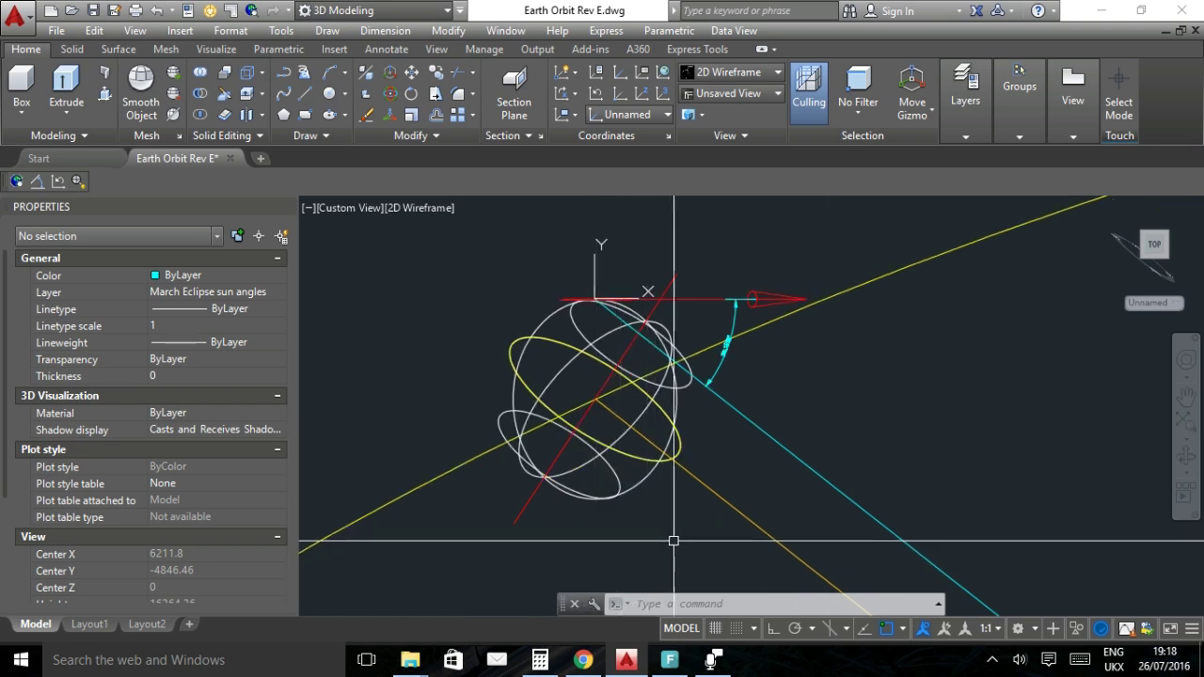
Check the cyan Sun line's length in its properties, and switch to the browser to compare it with the HORIZONS range.
left_click(768, 447)
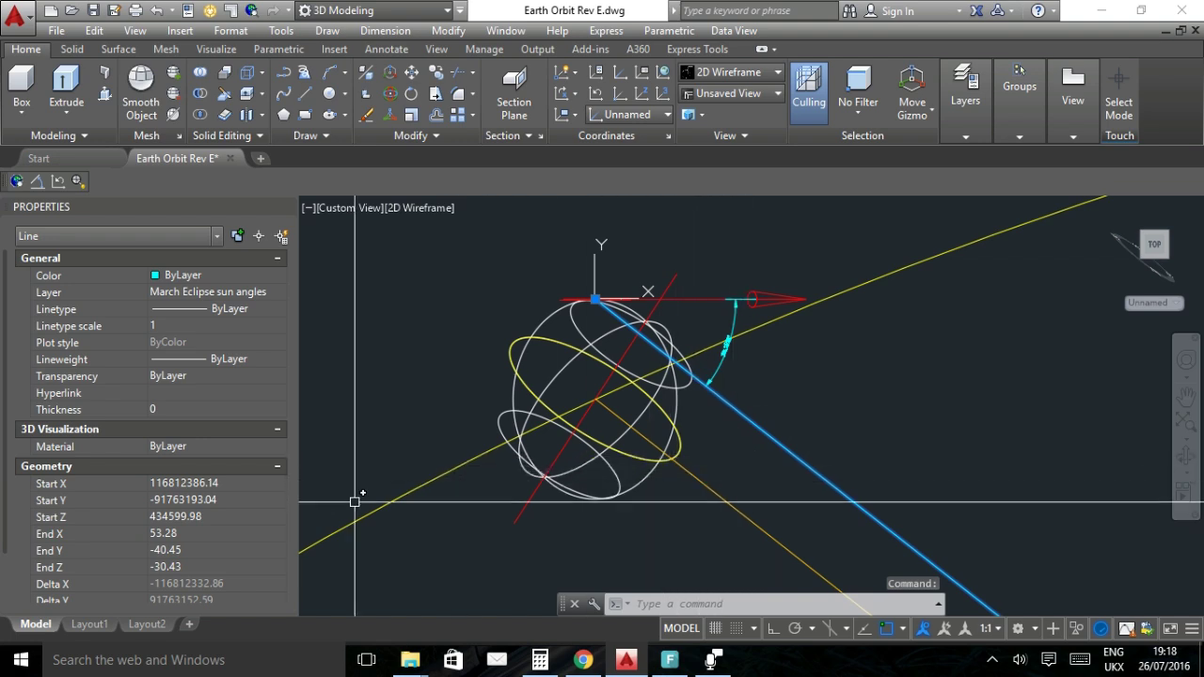
scroll(157, 519, "down", 2)
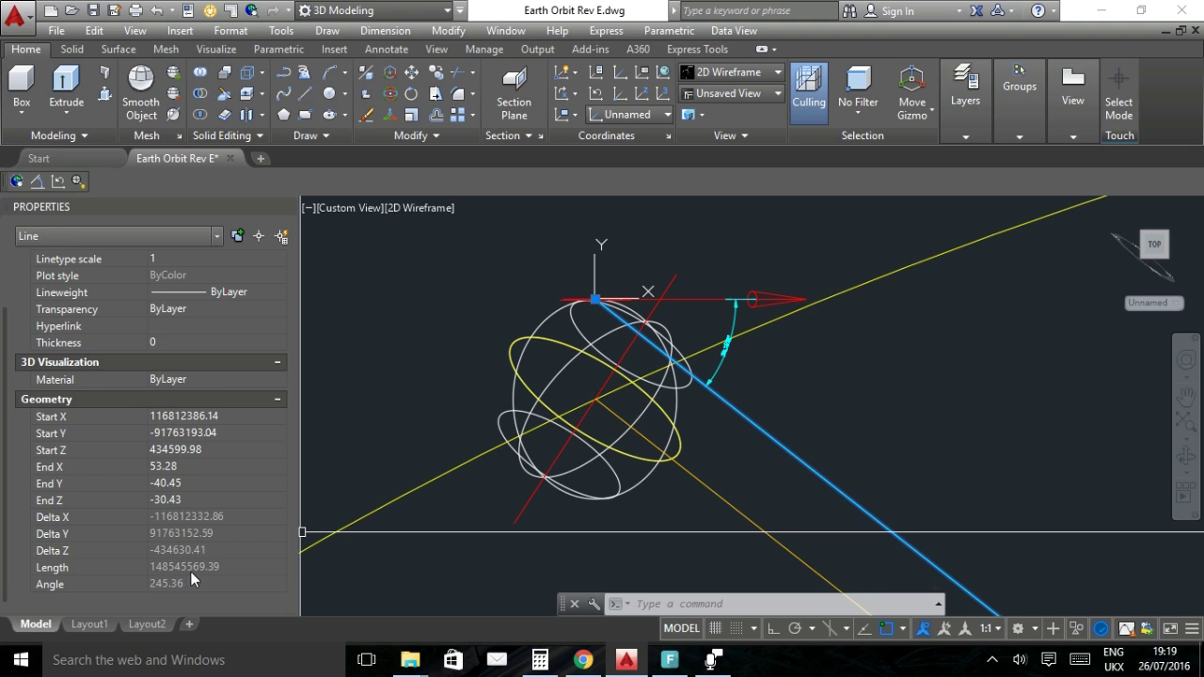
left_click(584, 662)
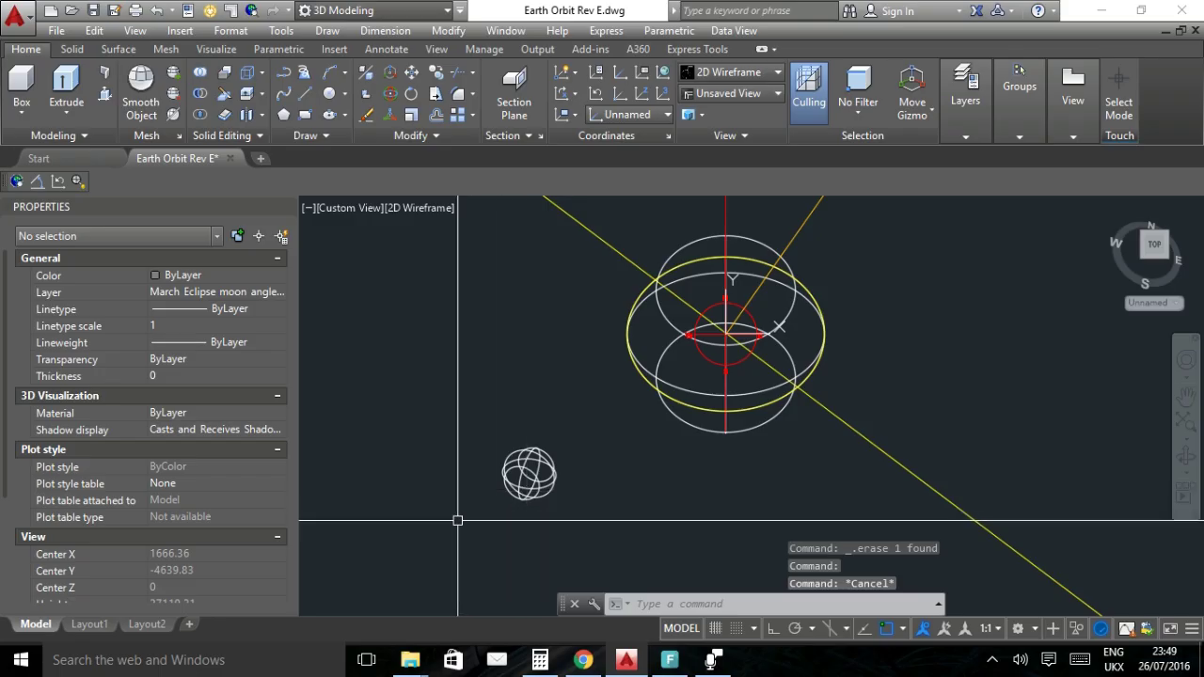
Inspect the radius of the Moon sphere beside the copied Earth in its properties, and clear the selection.
left_click(530, 473)
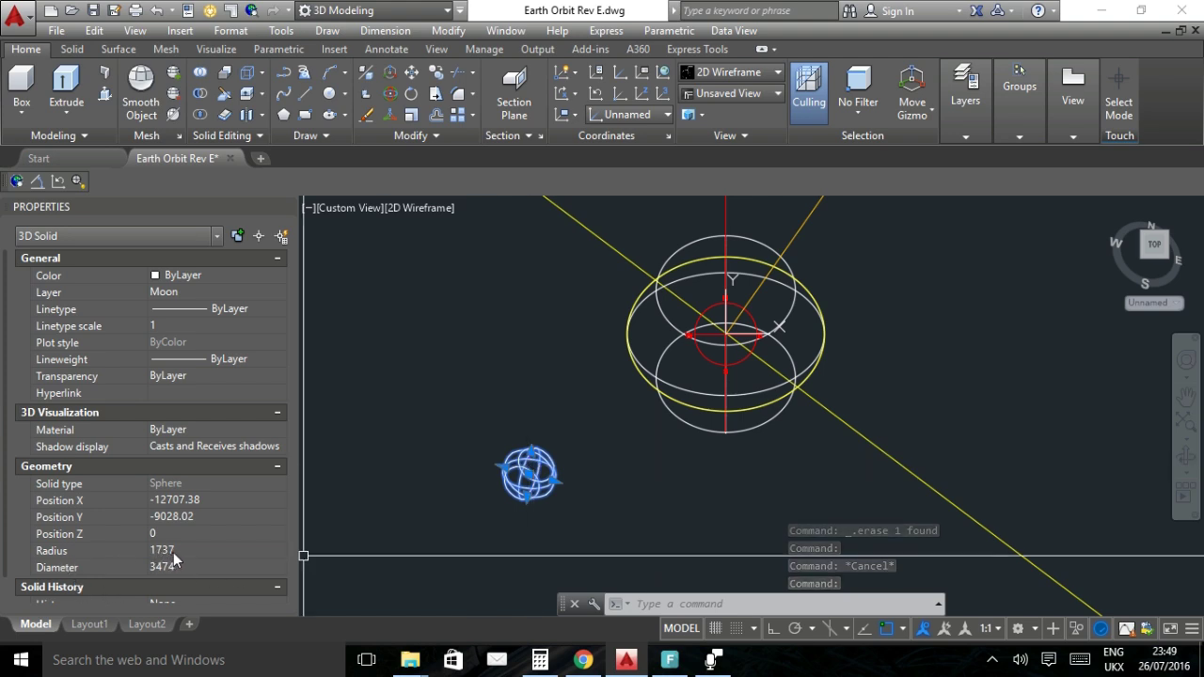
key("Escape")
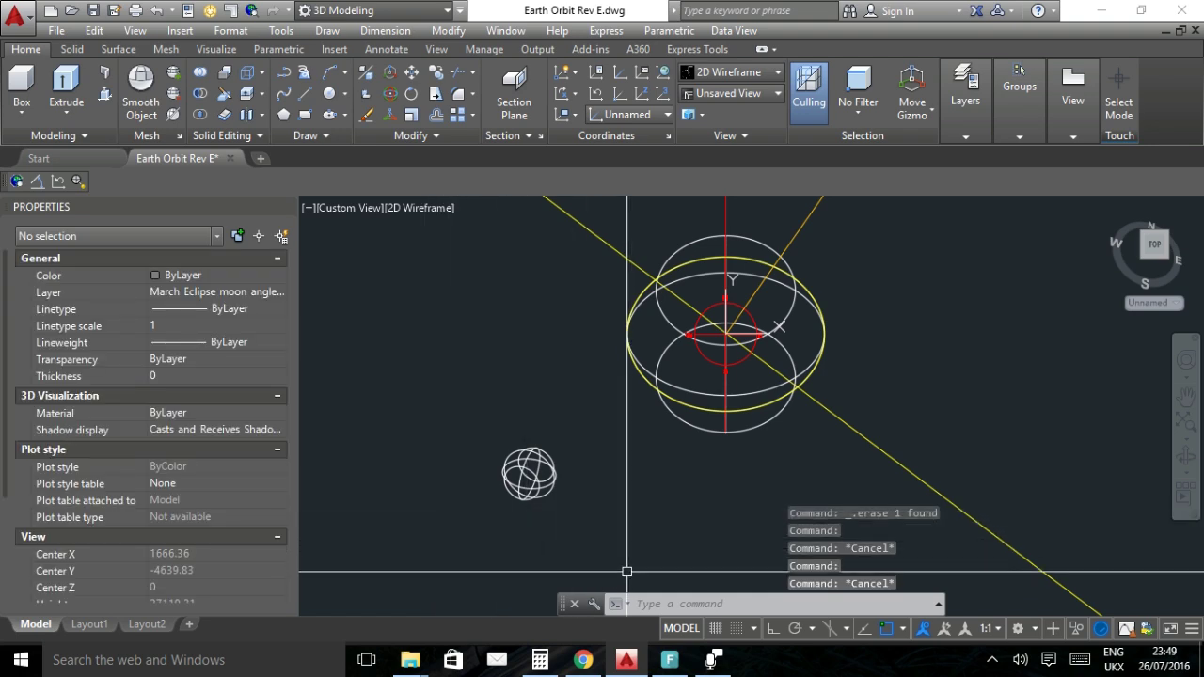
Copy the Moon's range for 2016-Mar-09 01:59 from the browser's HORIZONS results, and return to AutoCAD.
left_click(584, 661)
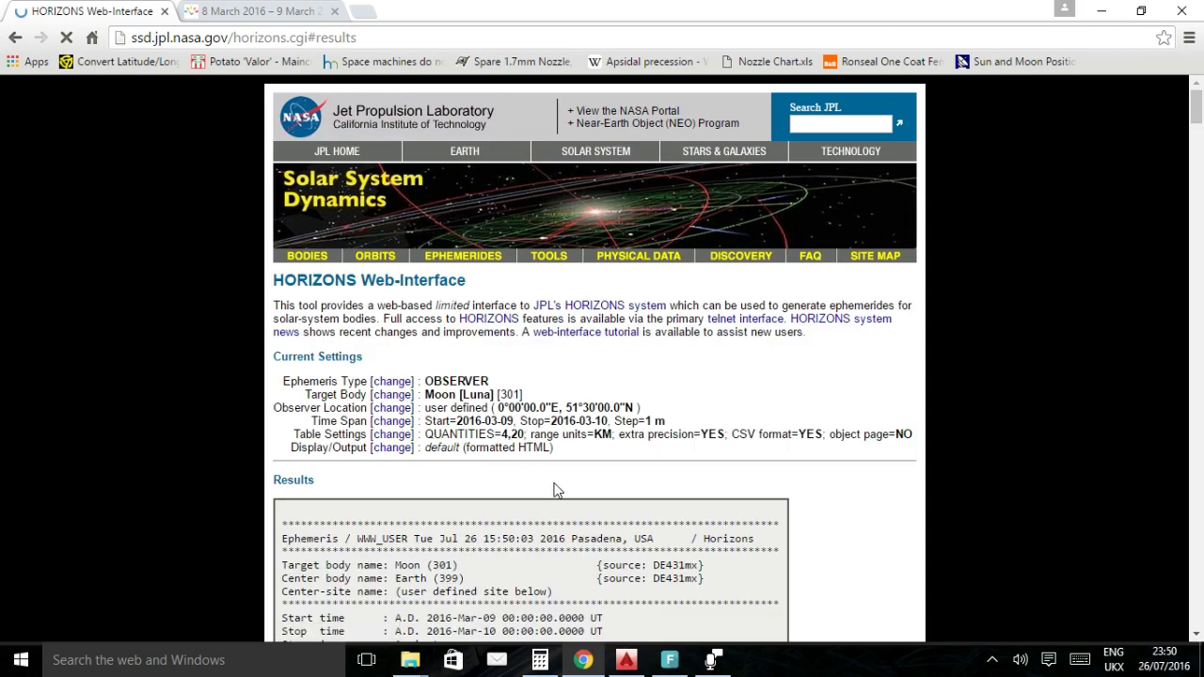
scroll(553, 488, "down", 12)
scroll(687, 463, "down", 11)
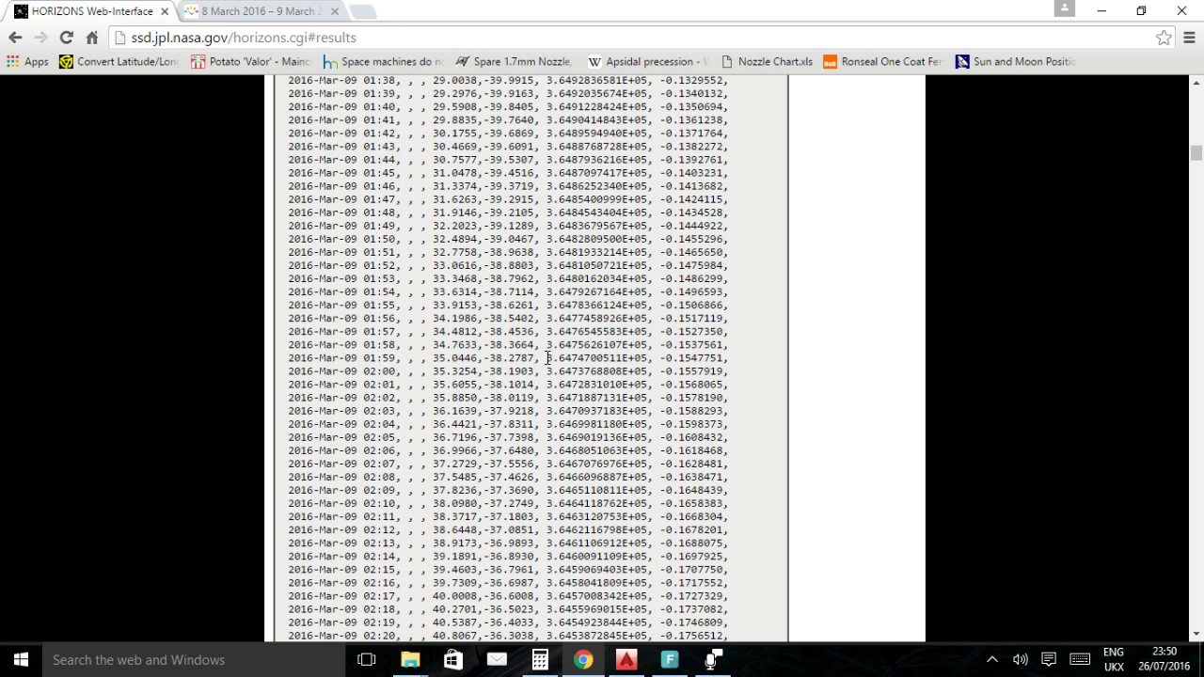
left_click_drag(565, 357, 649, 357)
right_click(630, 358)
left_click(647, 371)
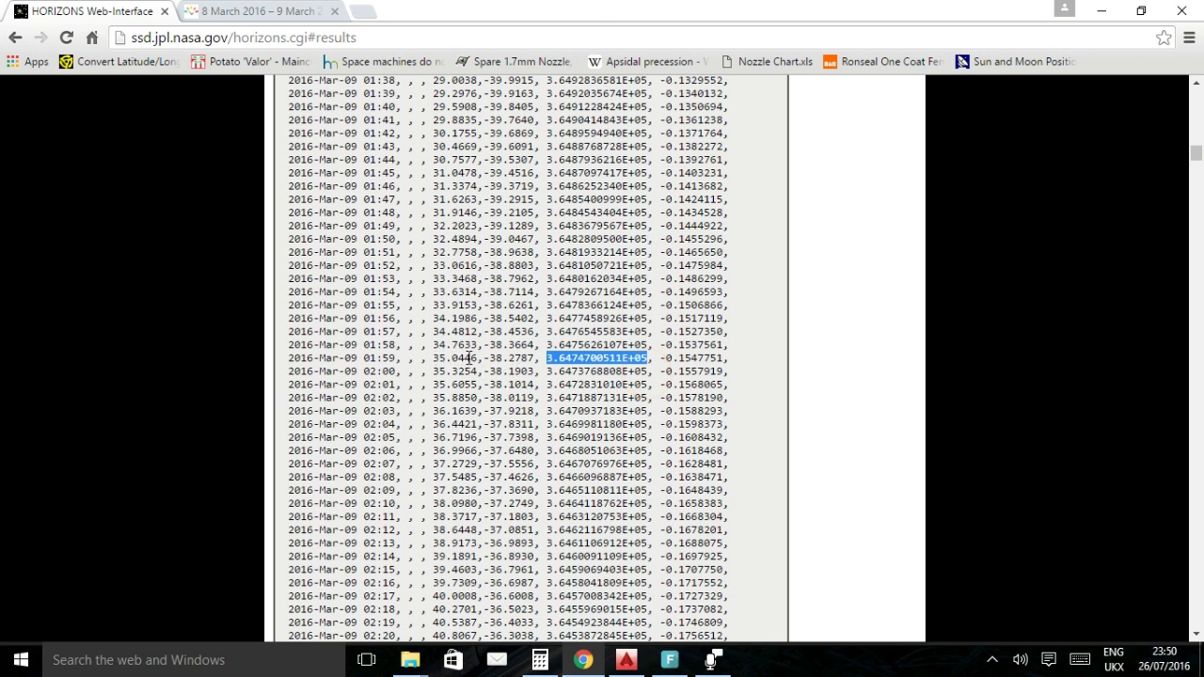
left_click(624, 662)
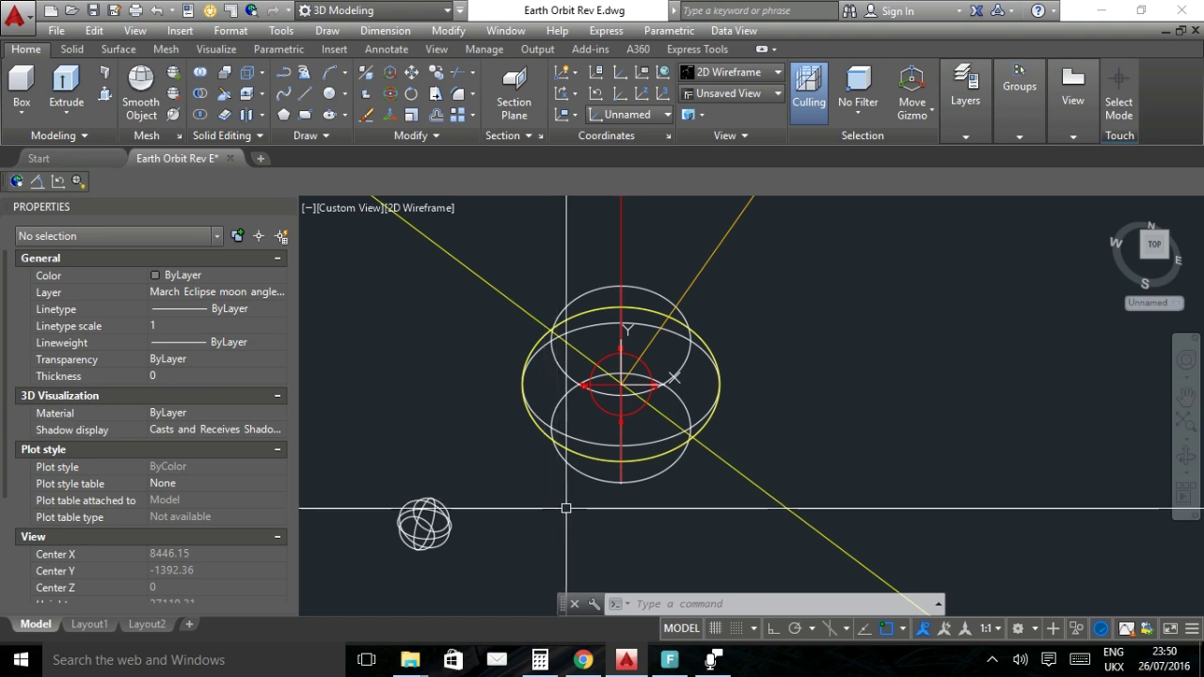
Start a line at the node in the compass centre and enter the copied Moon range 3.6474700511E+05 as its length.
scroll(623, 386, "up", 4)
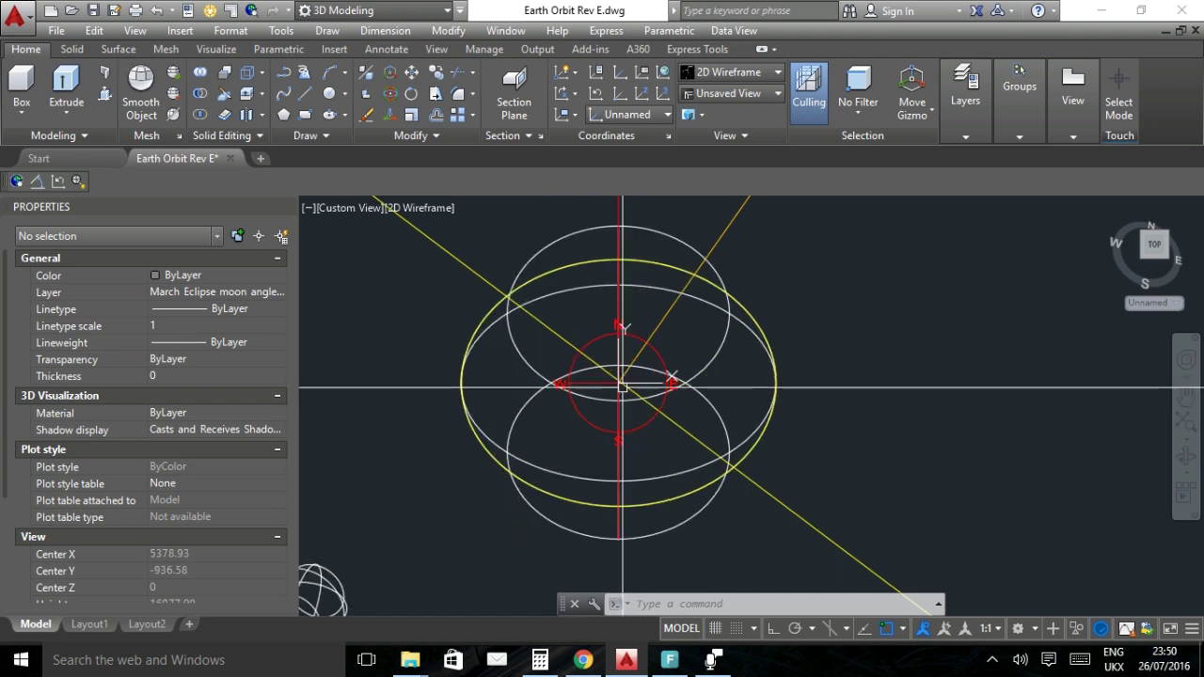
mouse_move(619, 383)
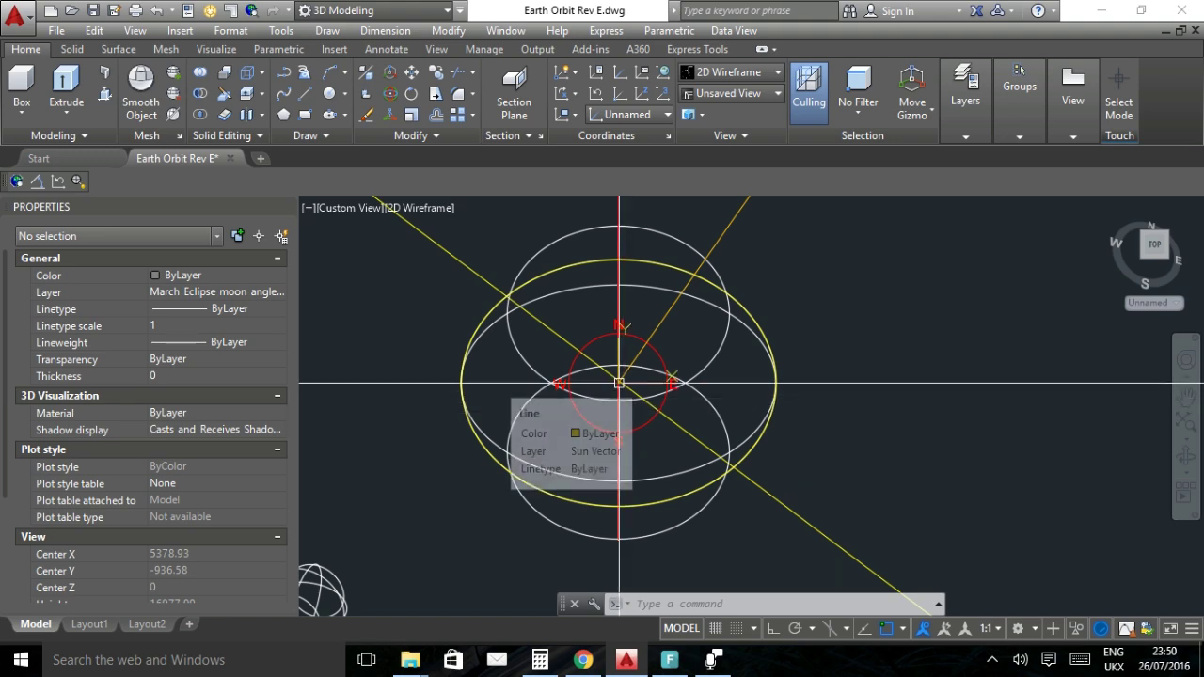
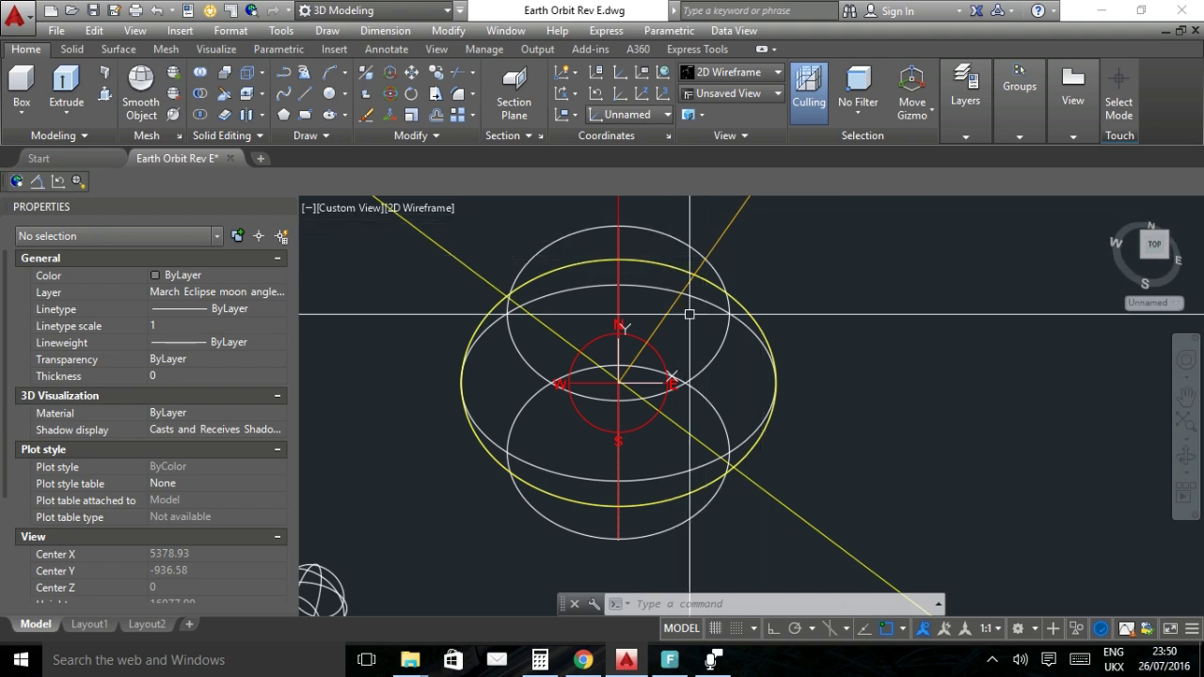
left_click_drag(693, 267, 683, 376)
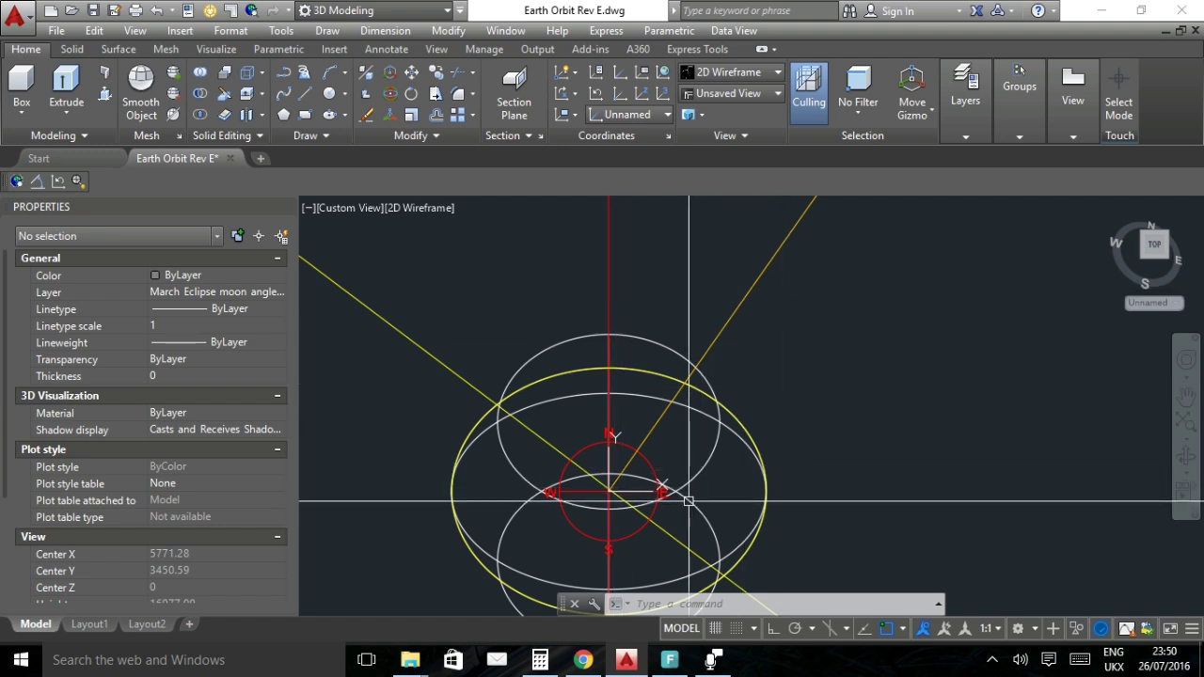
left_click_drag(664, 315, 670, 381)
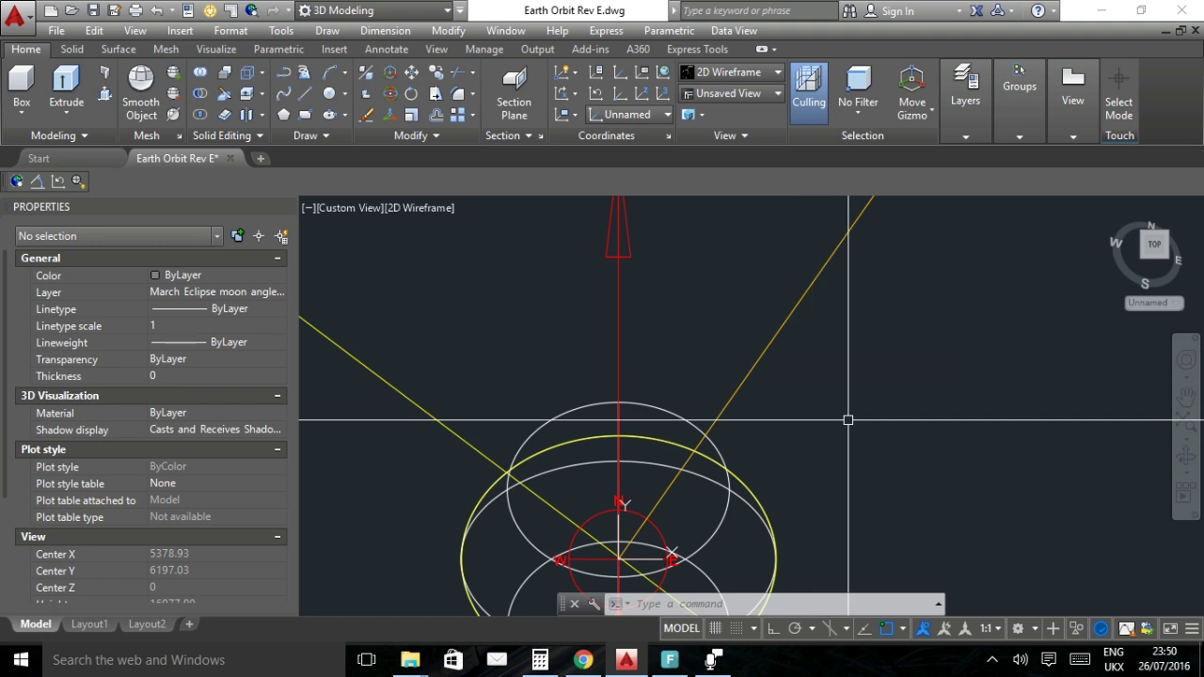
left_click_drag(822, 430, 817, 364)
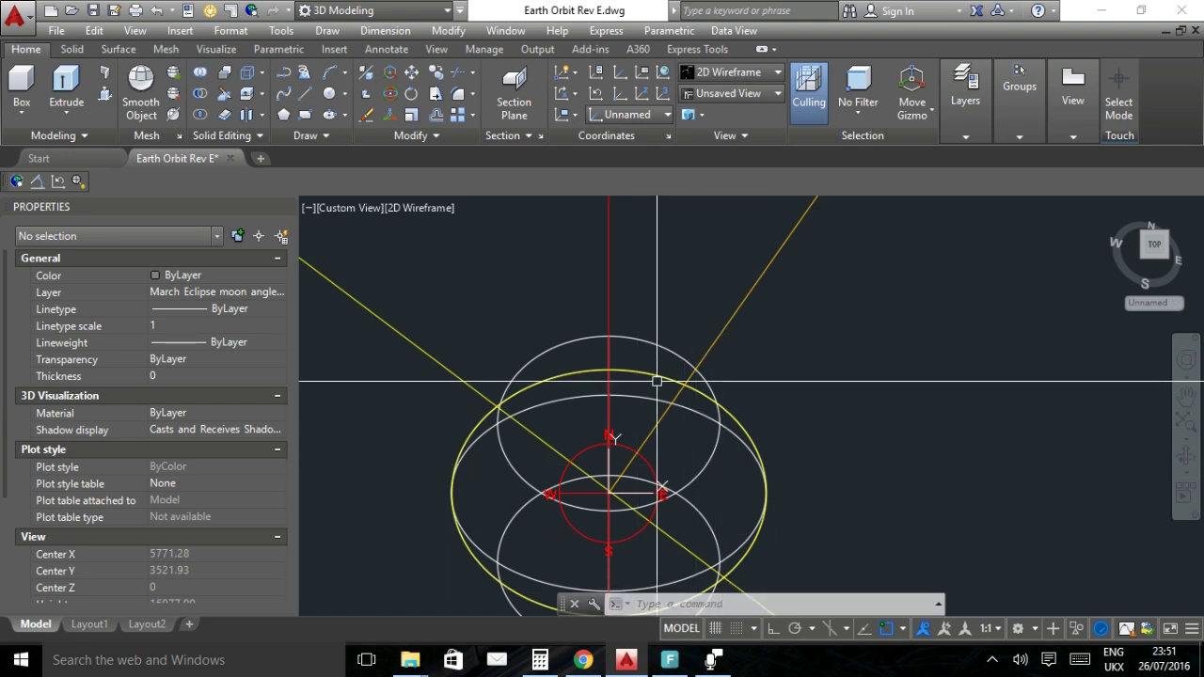
left_click(308, 96)
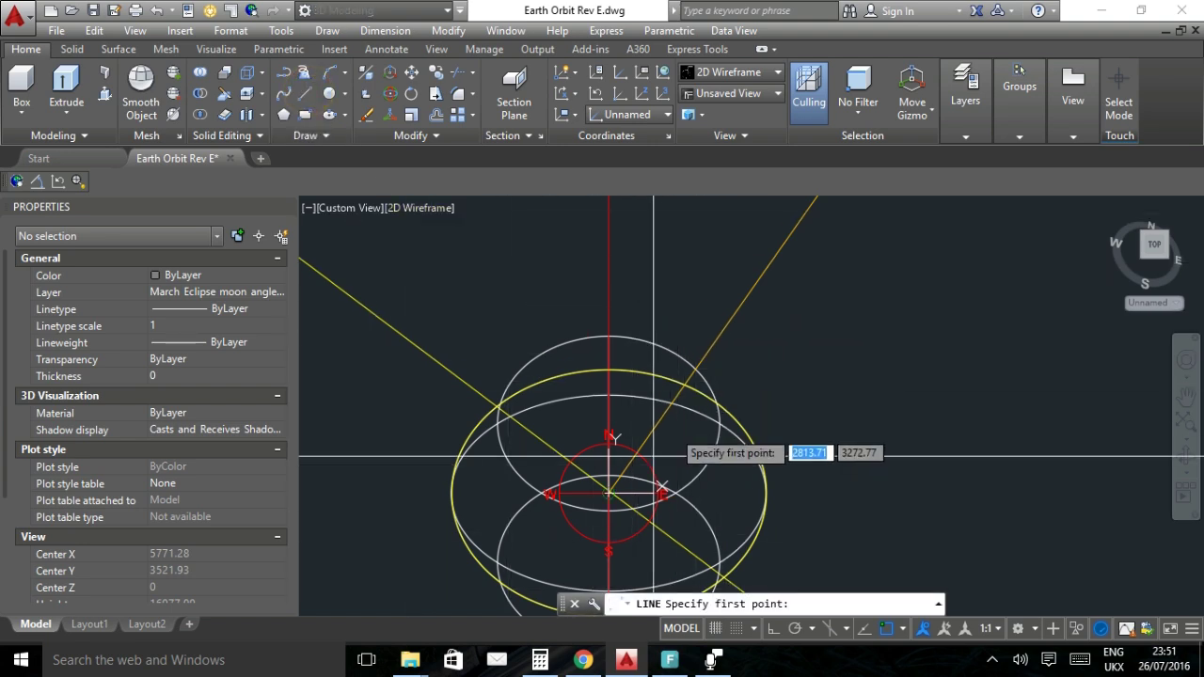
type("node")
key("Return")
left_click(609, 492)
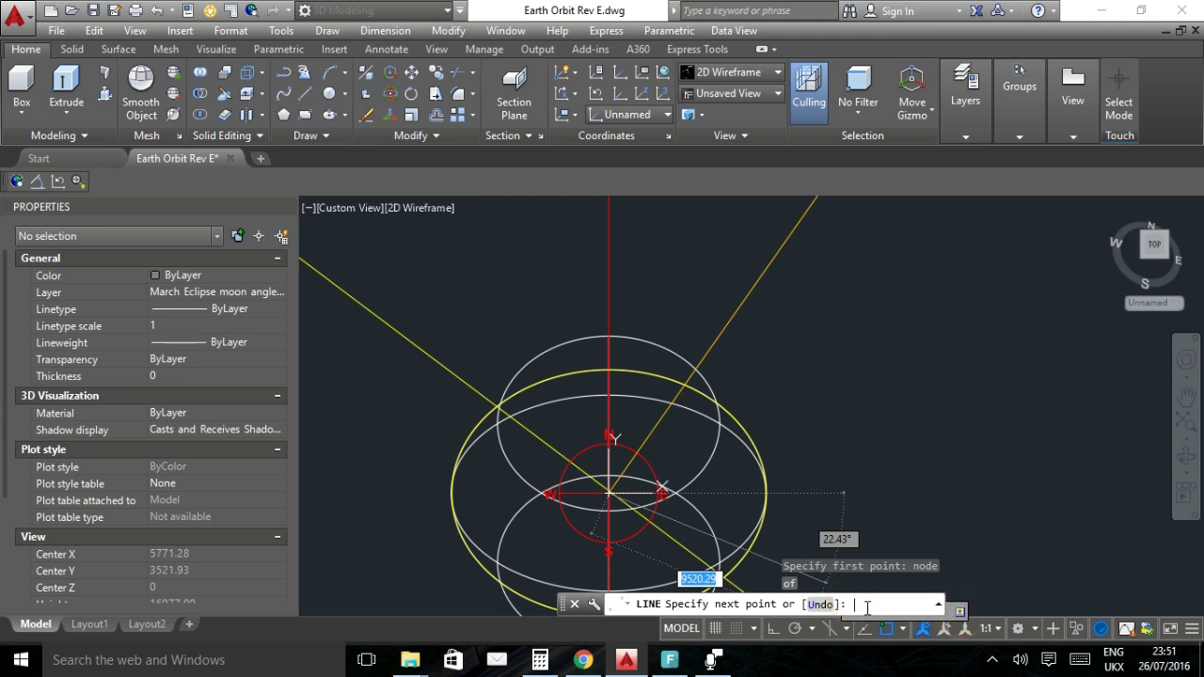
type("@")
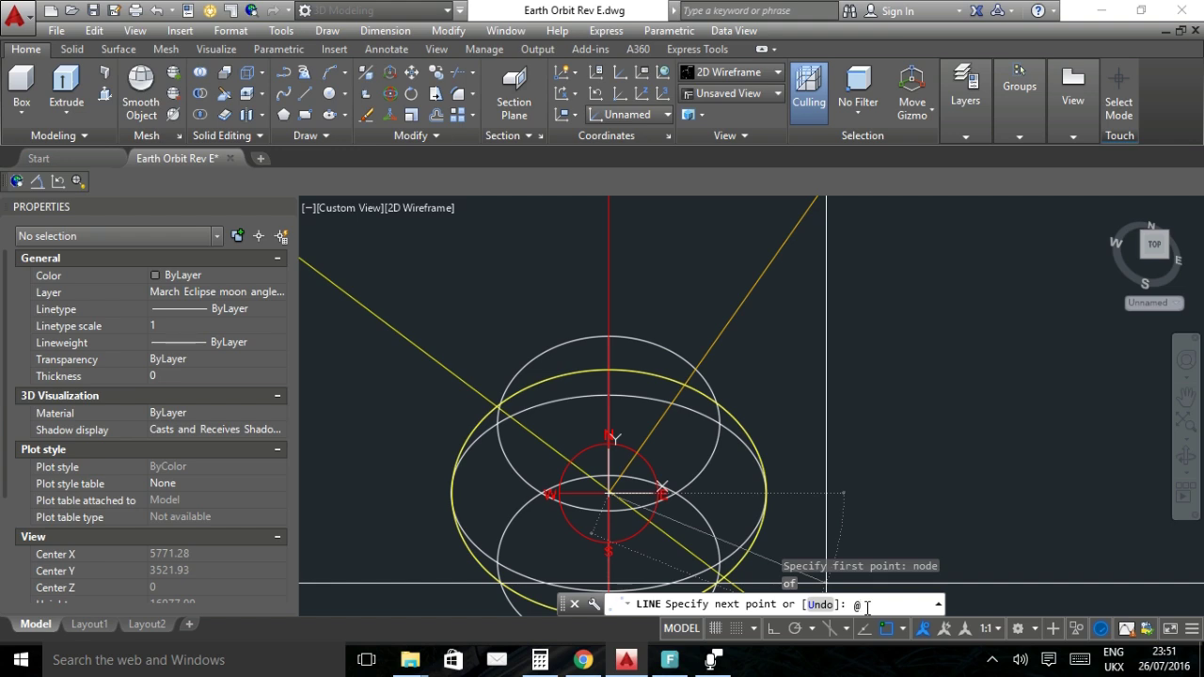
right_click(866, 611)
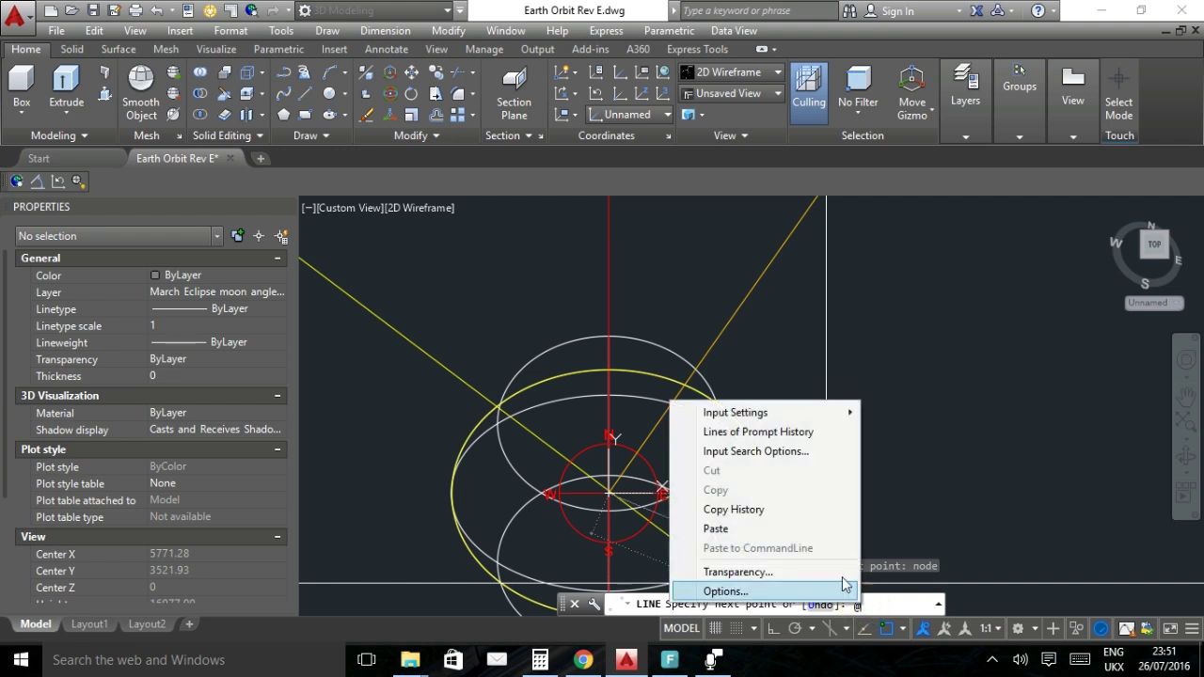
left_click(800, 529)
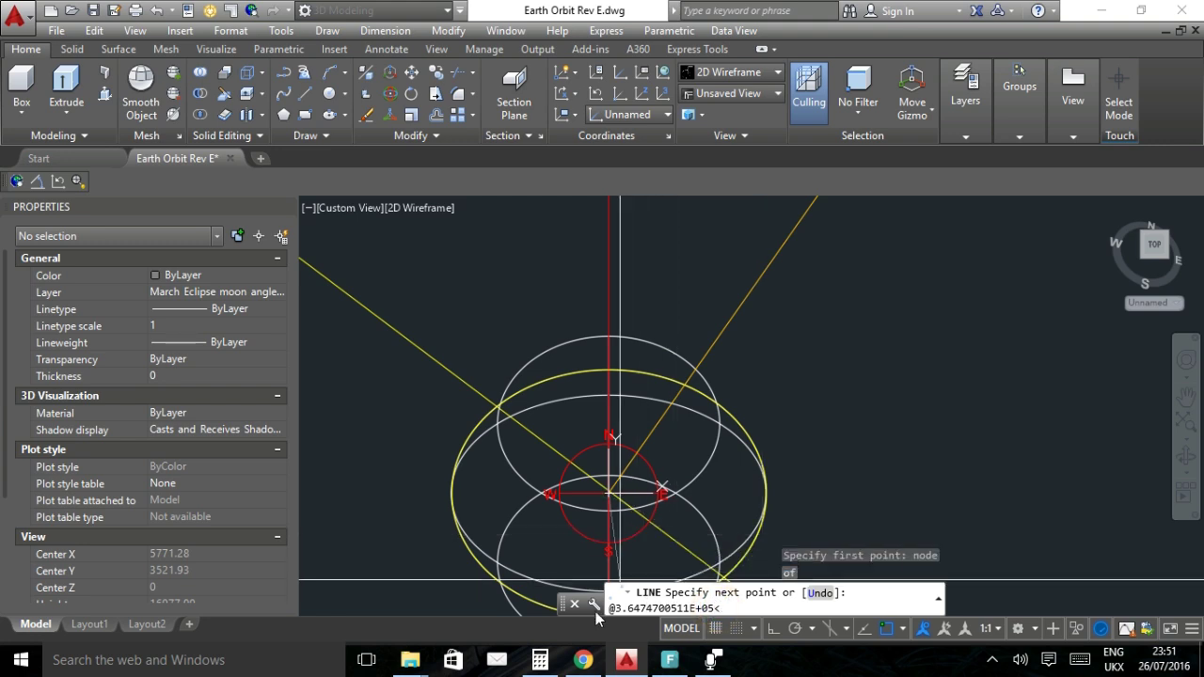
Copy the angle 54.9554 from the calculator and use it as the line's direction to complete the Moon azimuth line.
left_click(541, 661)
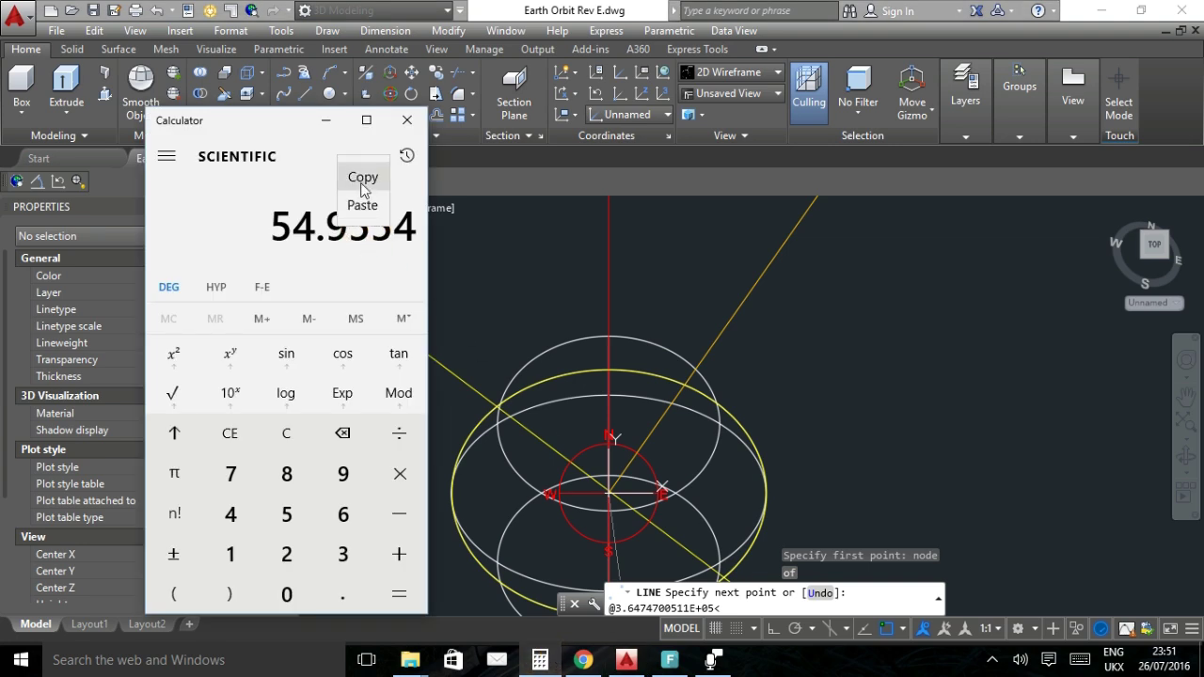
left_click(362, 178)
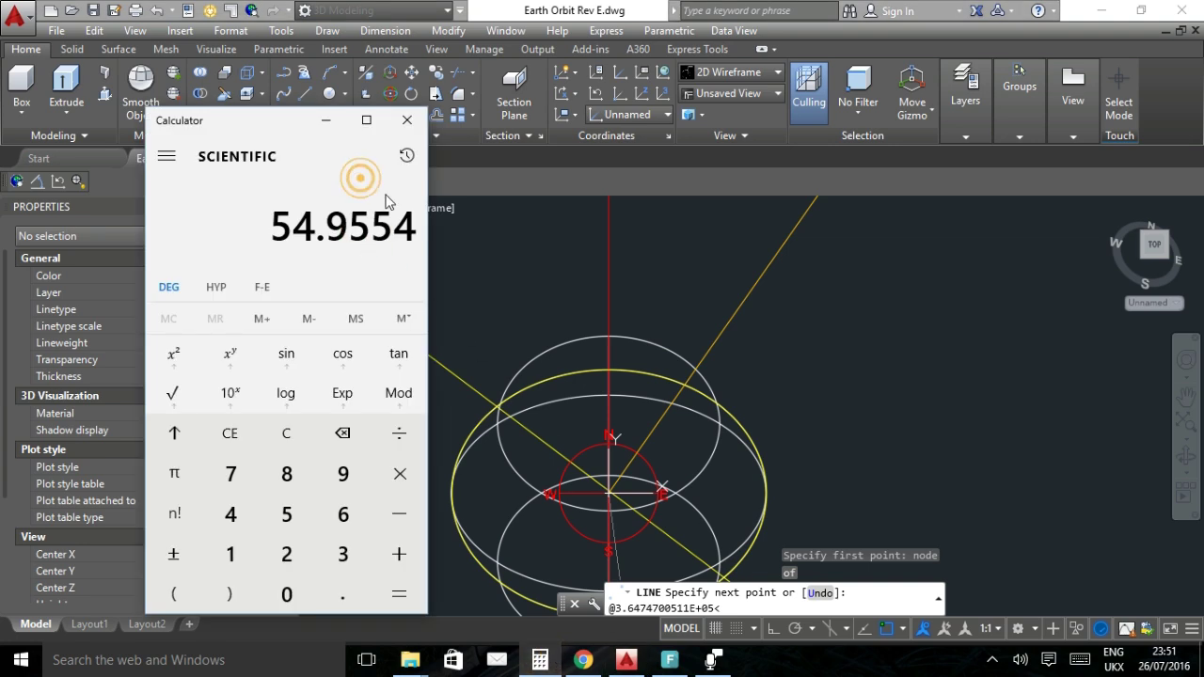
left_click(729, 608)
right_click(729, 608)
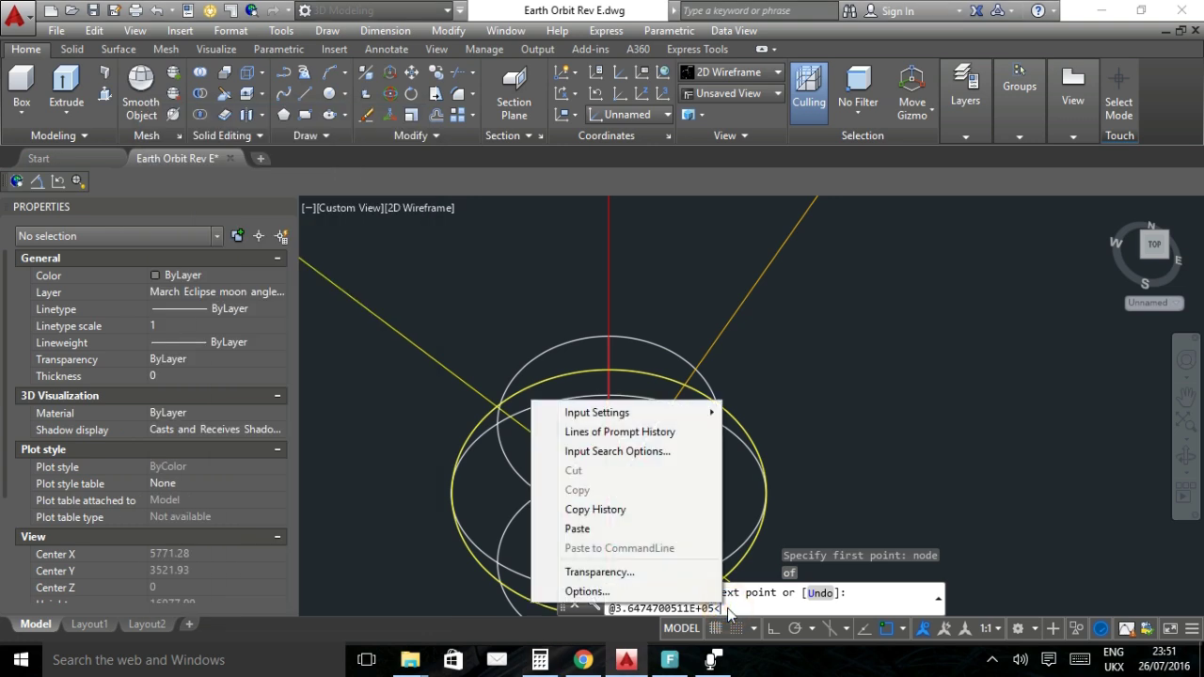
left_click(645, 533)
key("Return")
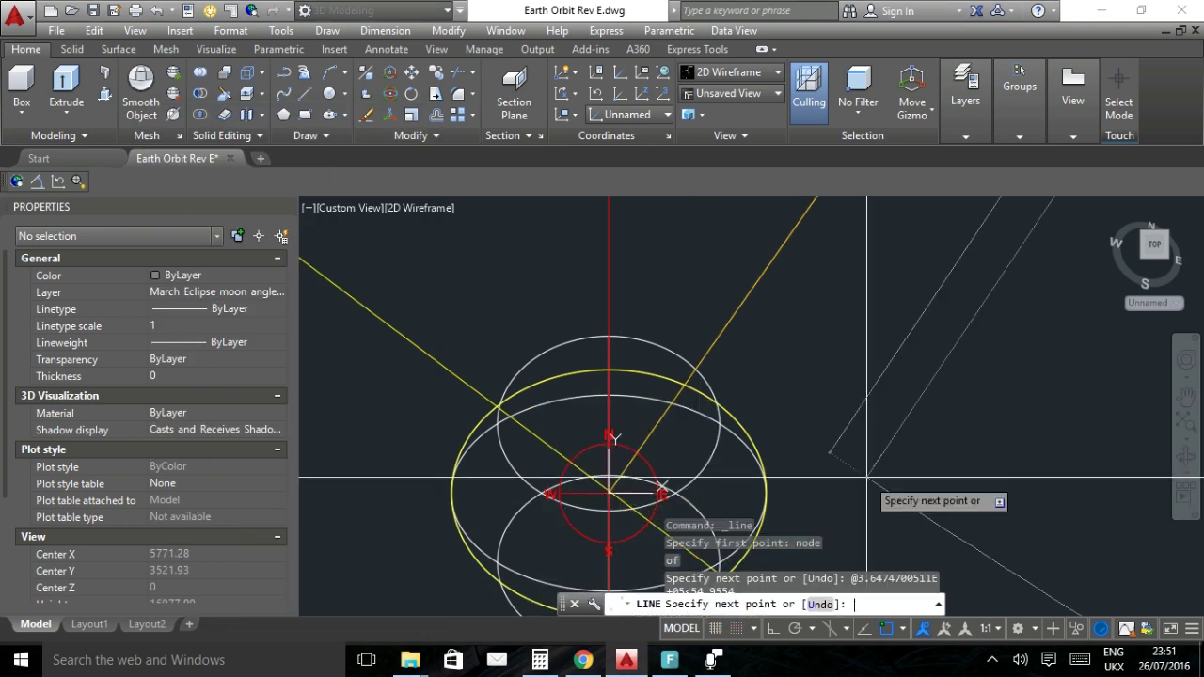
key("Return")
Examine the new Moon azimuth line's extent and compare its far end with the neighbouring orange line.
scroll(847, 395, "down", 10)
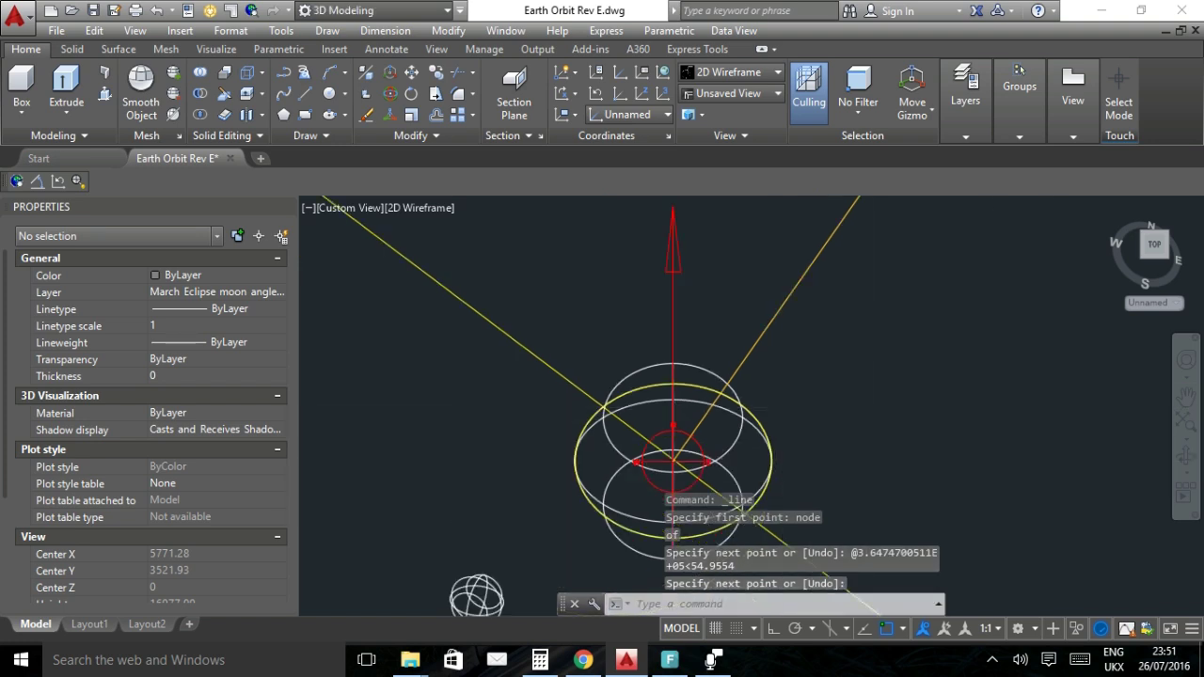
scroll(899, 315, "up", 3)
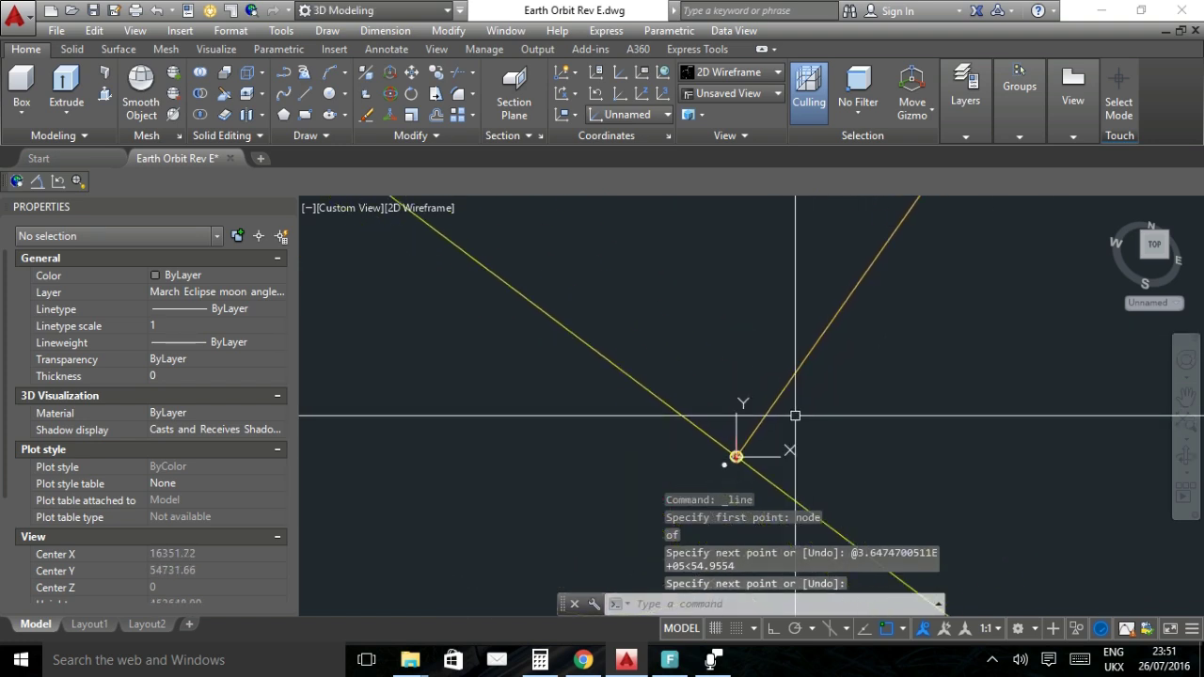
left_click(779, 398)
scroll(803, 412, "up", 2)
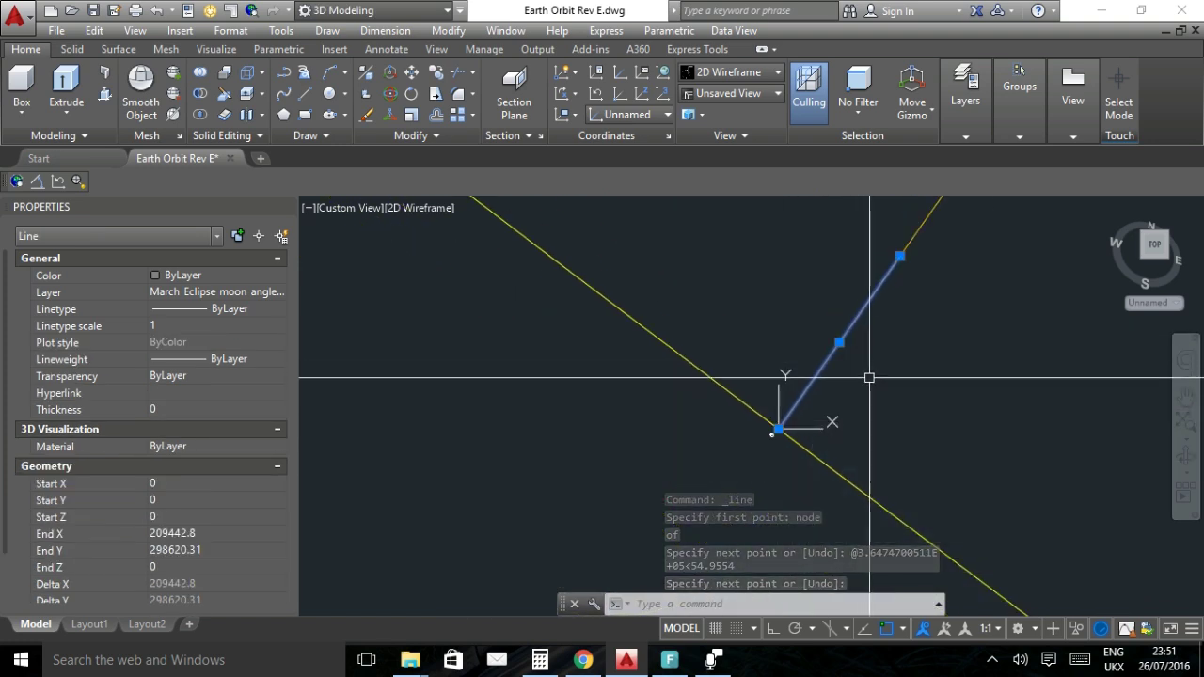
scroll(854, 398, "down", 4)
scroll(735, 408, "up", 2)
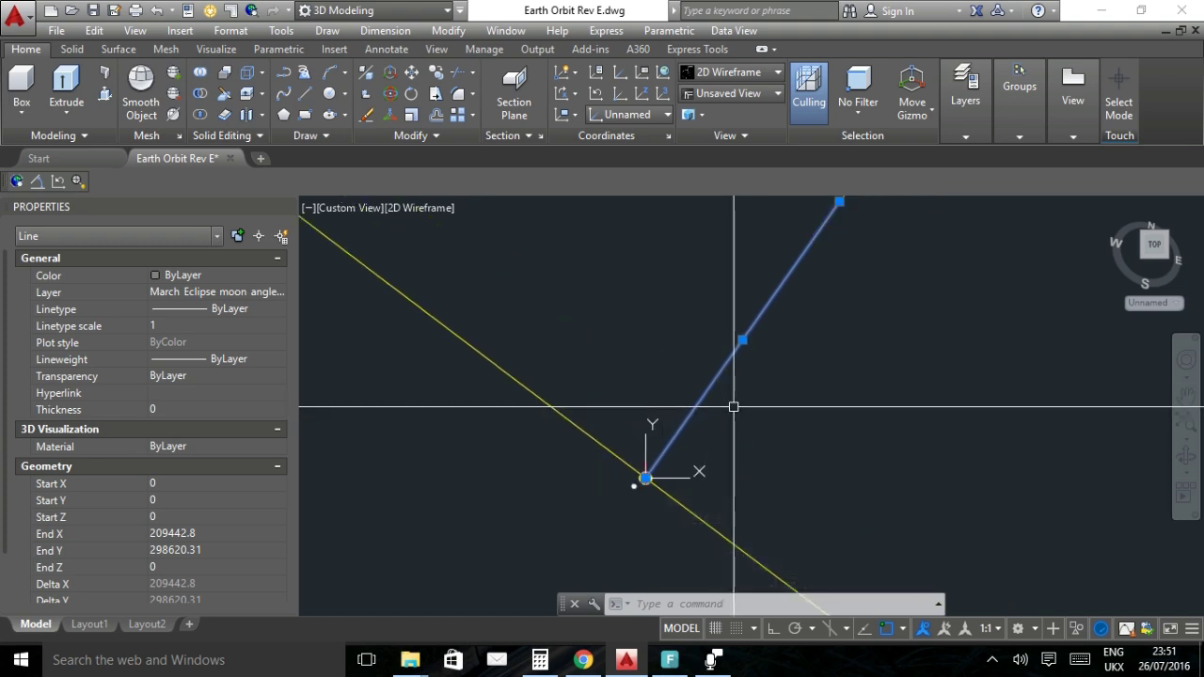
left_click_drag(748, 345, 701, 406)
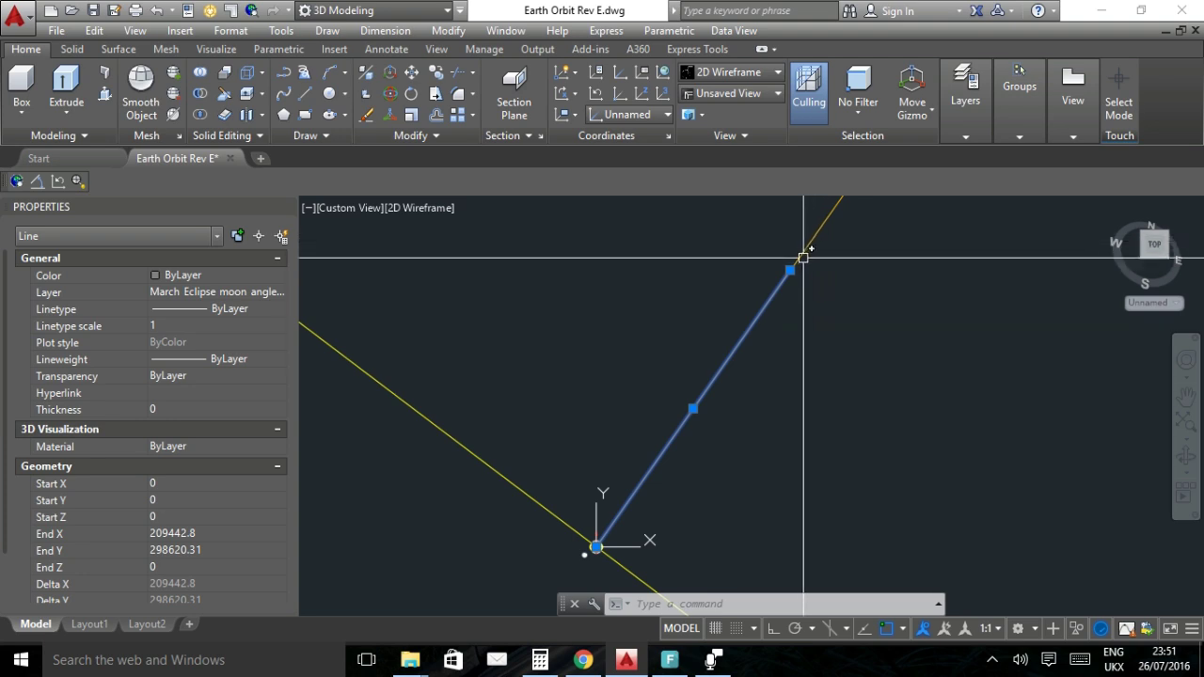
key("Escape")
scroll(796, 263, "up", 15)
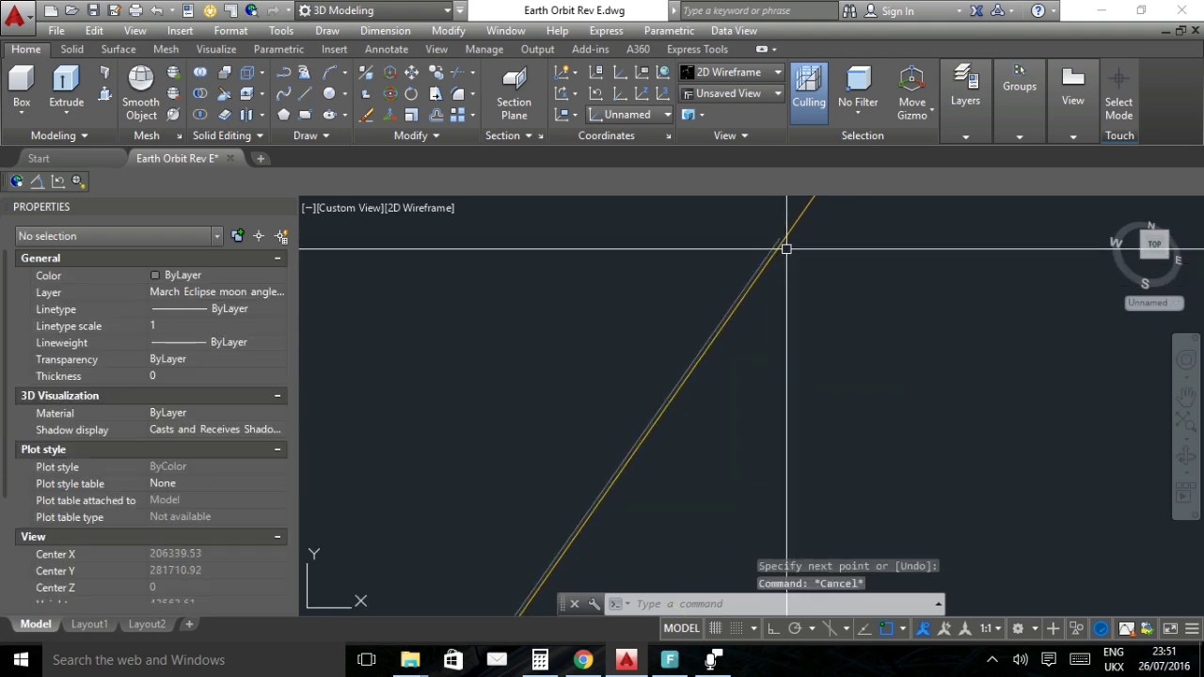
scroll(762, 248, "down", 6)
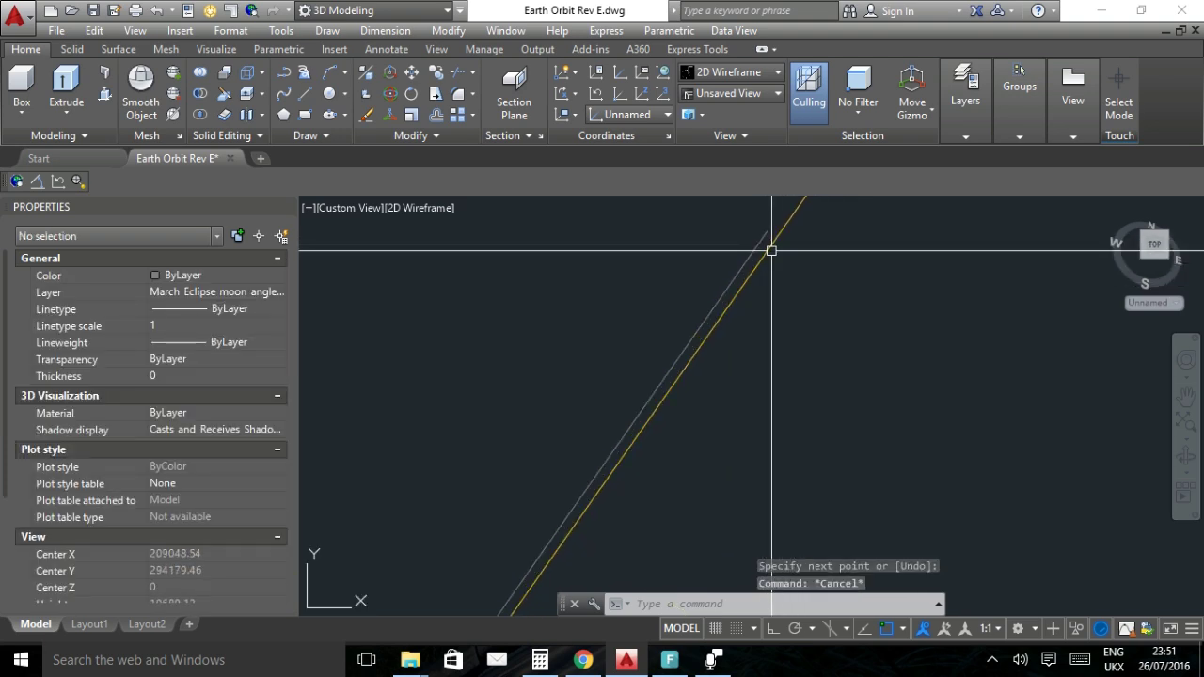
scroll(766, 323, "down", 5)
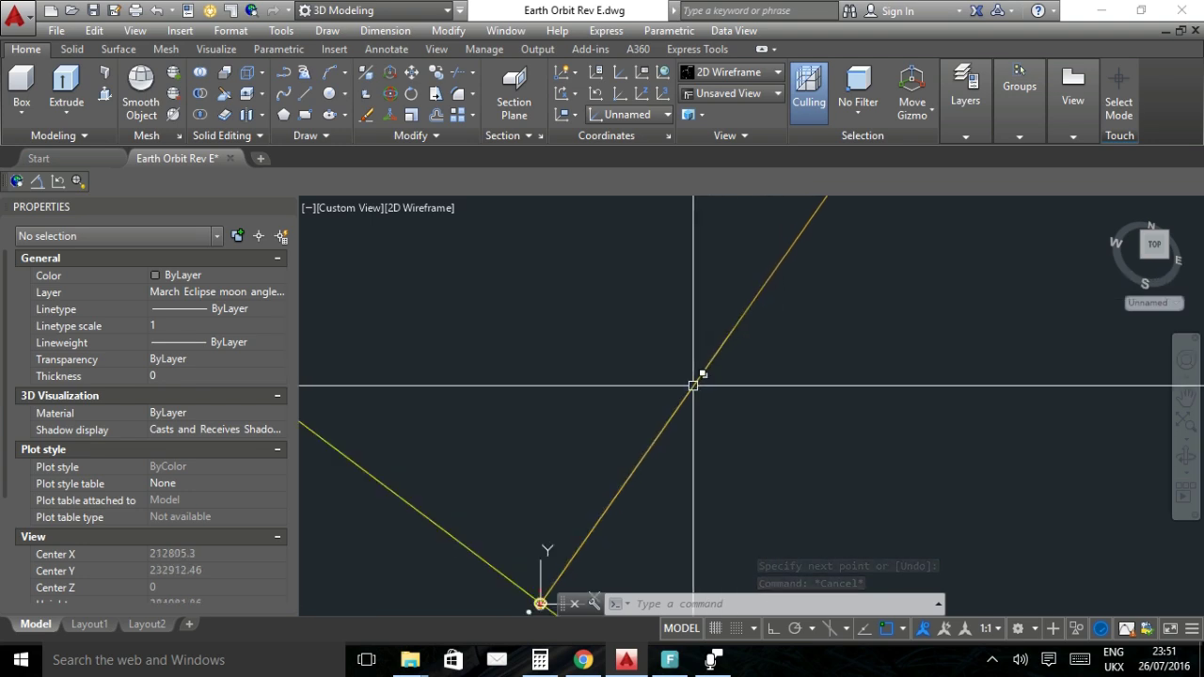
Measure the angle between the red north line and the new Moon azimuth line with a temporary angular dimension, and erase it.
scroll(591, 491, "up", 10)
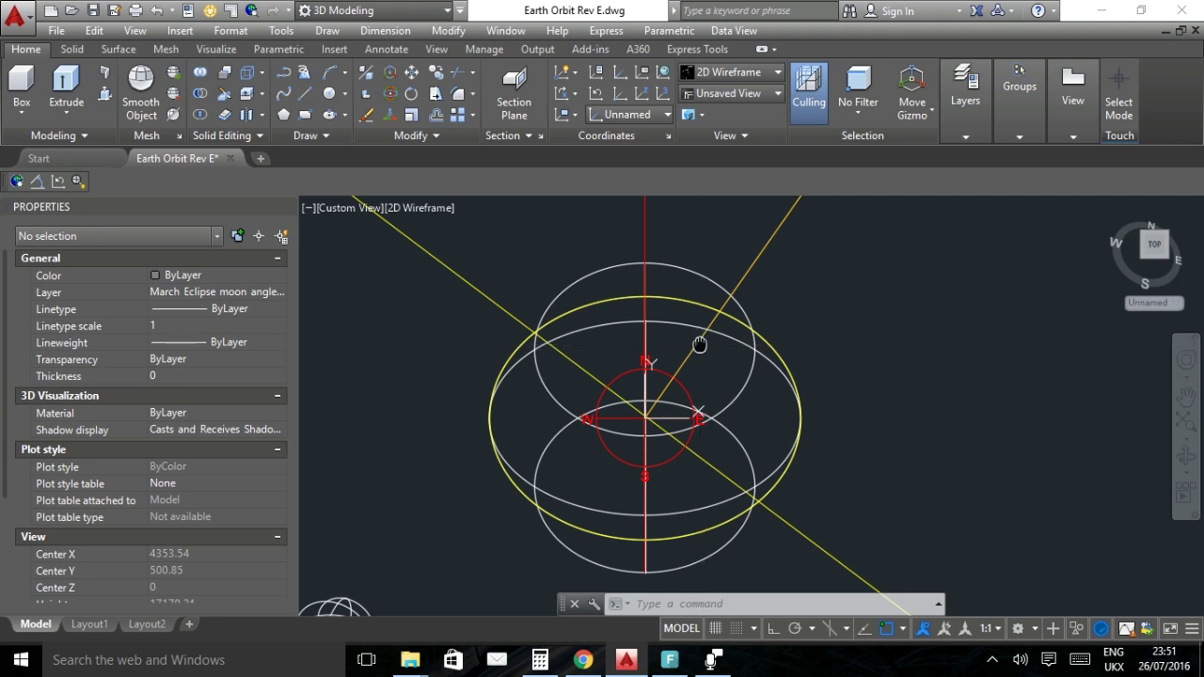
left_click_drag(699, 342, 699, 368)
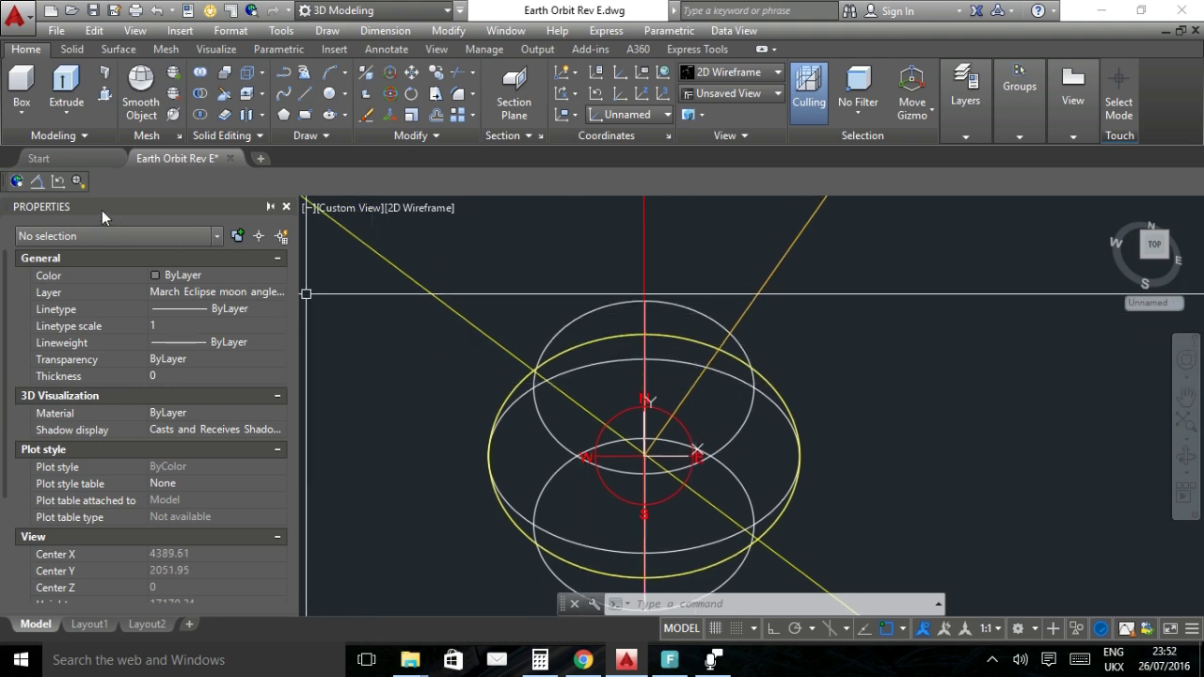
left_click(37, 184)
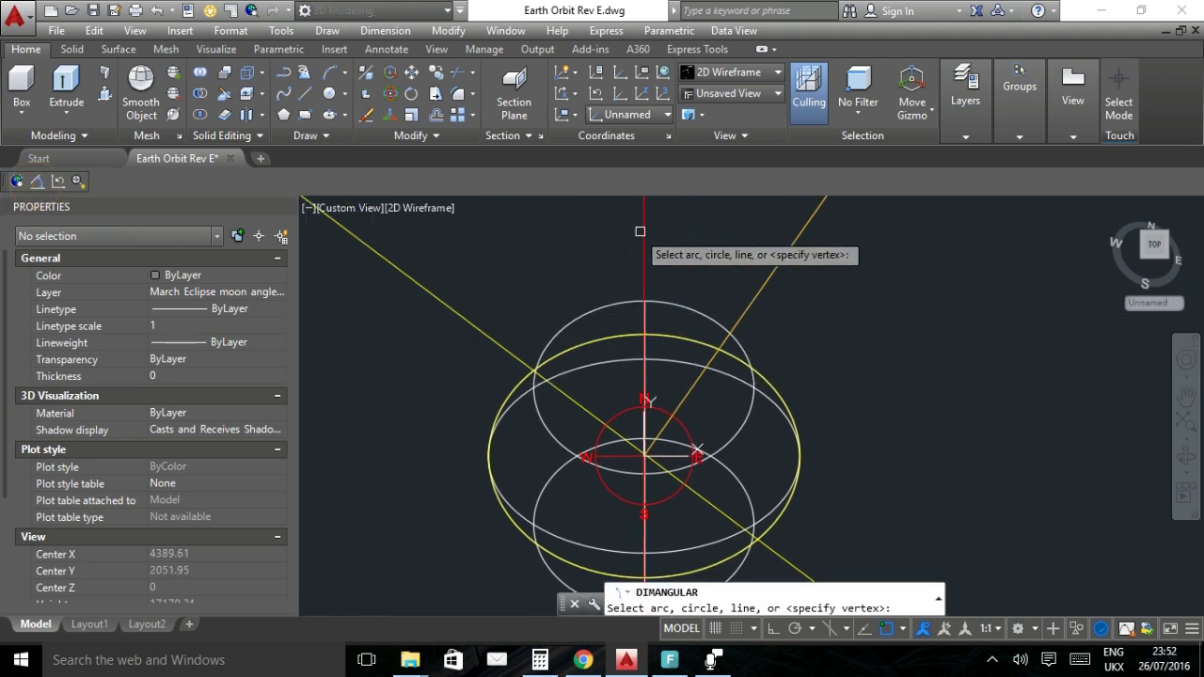
left_click(645, 224)
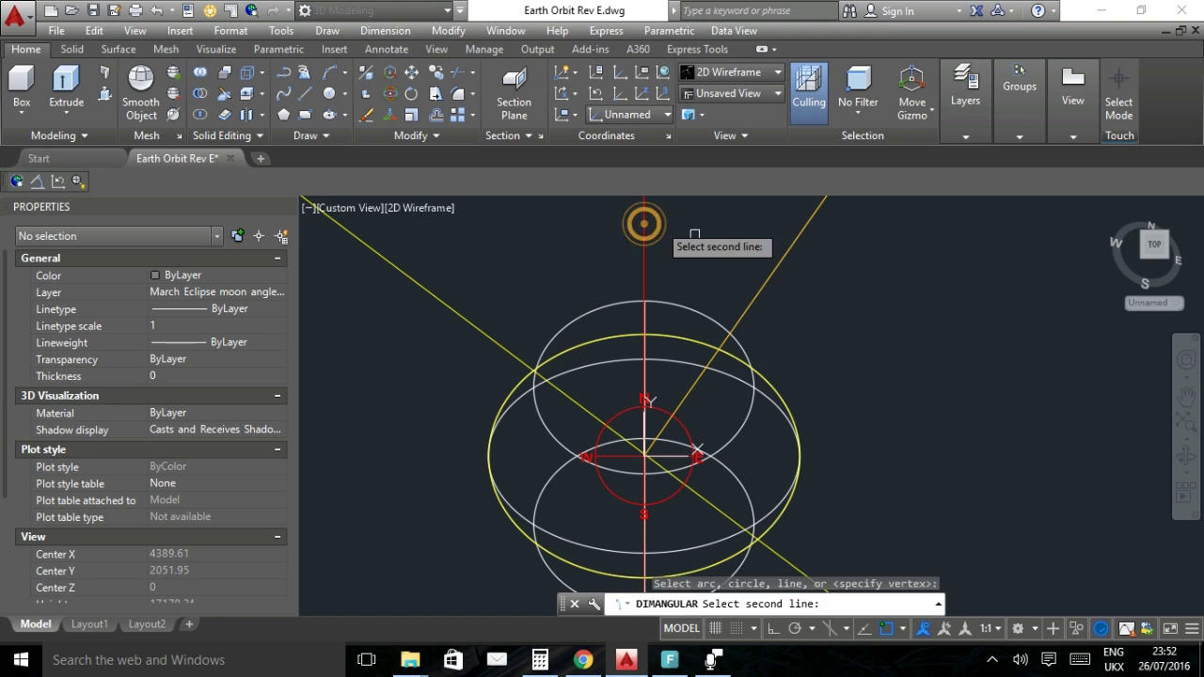
left_click(767, 279)
left_click(833, 348)
scroll(809, 301, "up", 6)
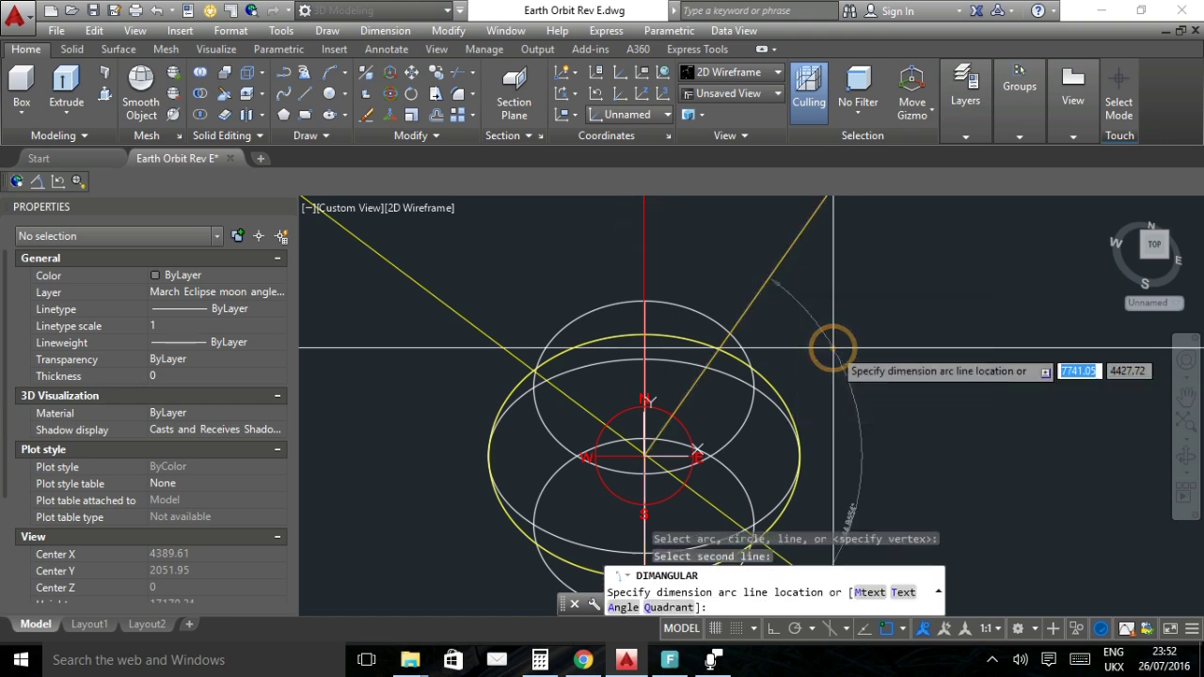
scroll(800, 304, "down", 1)
scroll(729, 366, "up", 2)
left_click(742, 350)
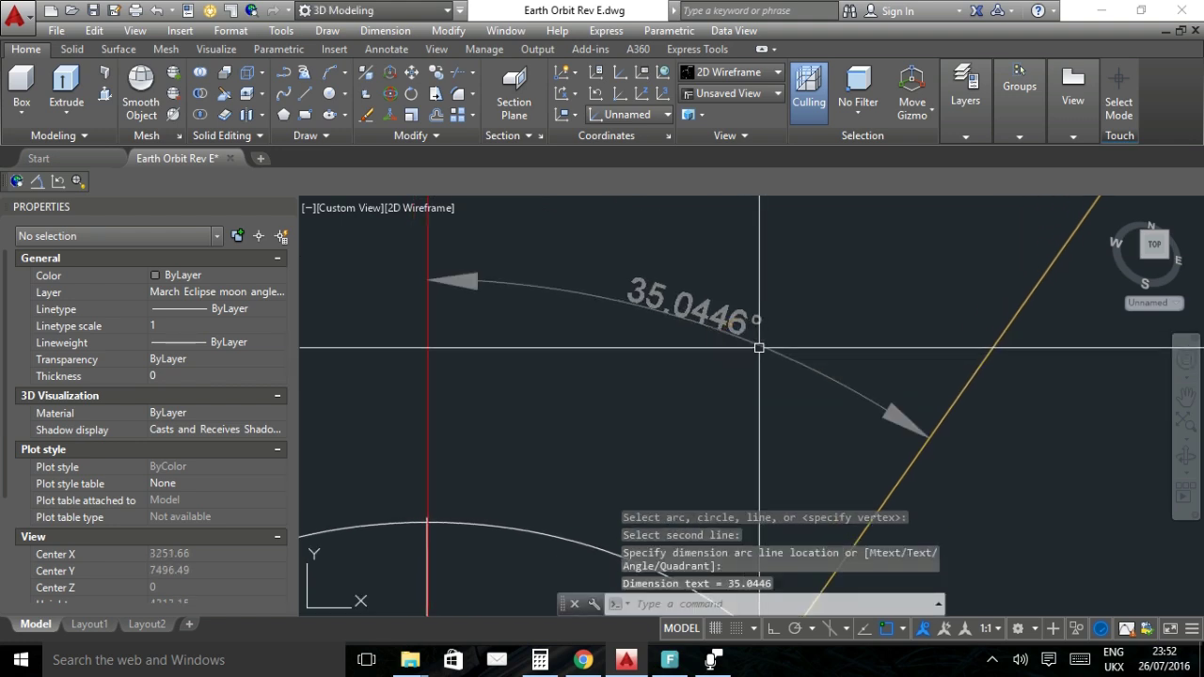
left_click(758, 347)
key("Delete")
scroll(664, 344, "down", 3)
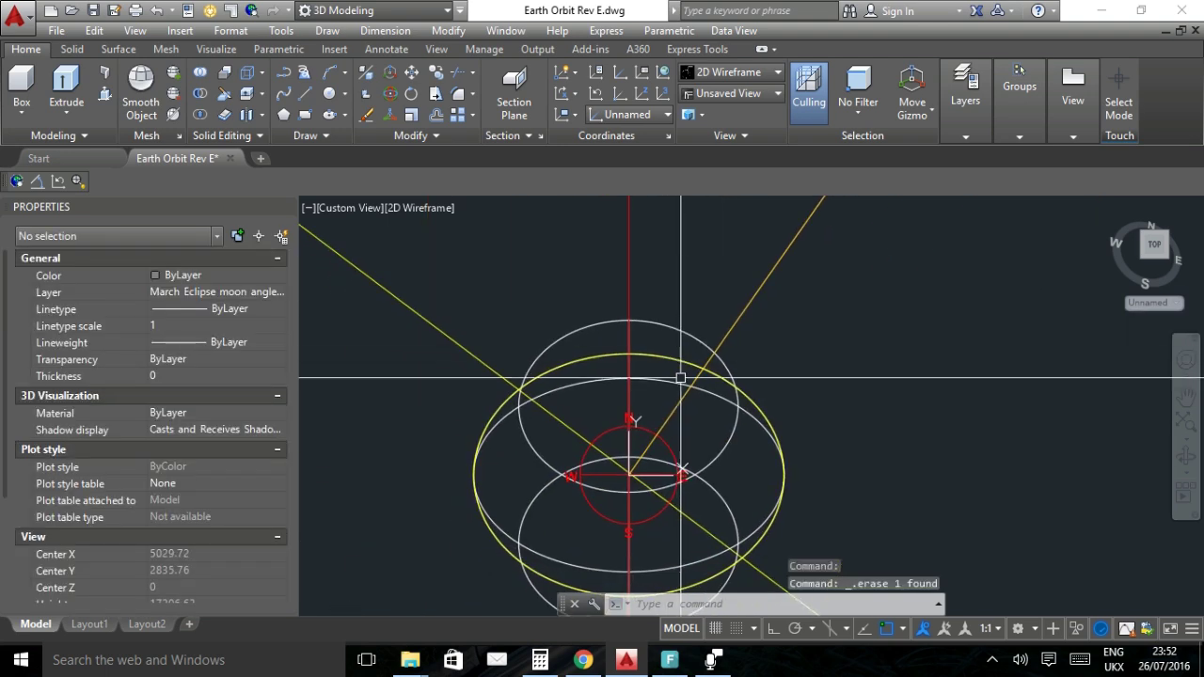
Rotate the UCS about its Z axis so the X axis runs through a nearest-snap point on the new Moon azimuth line.
scroll(671, 435, "up", 2)
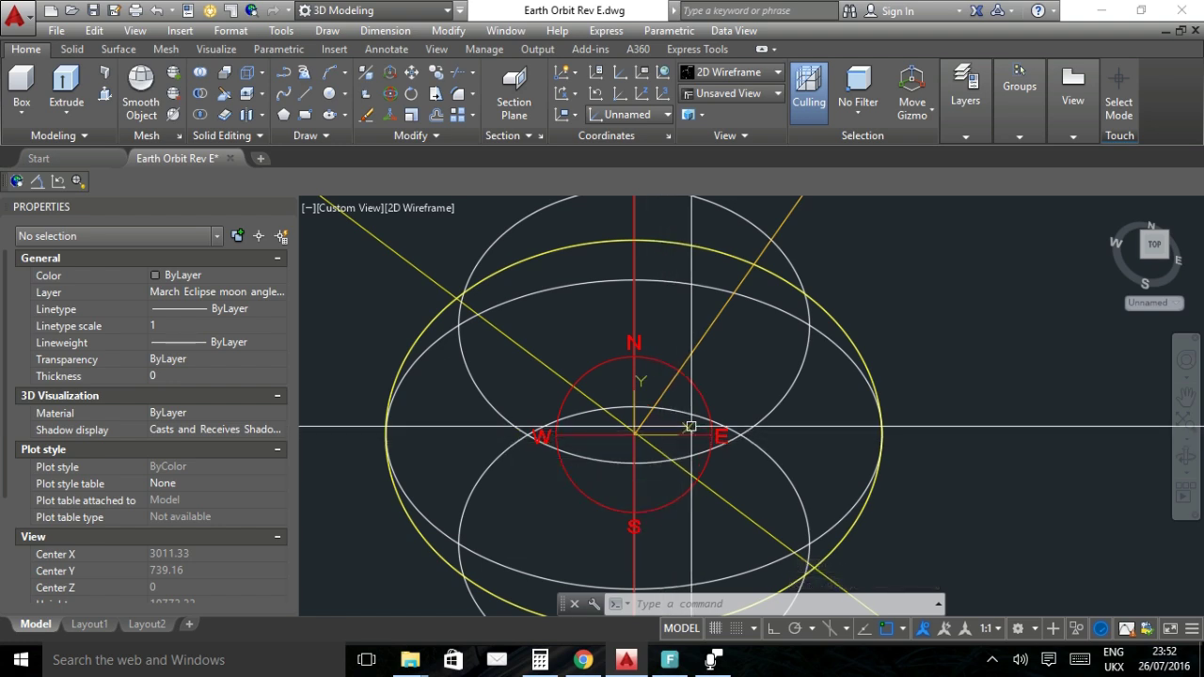
scroll(653, 416, "up", 2)
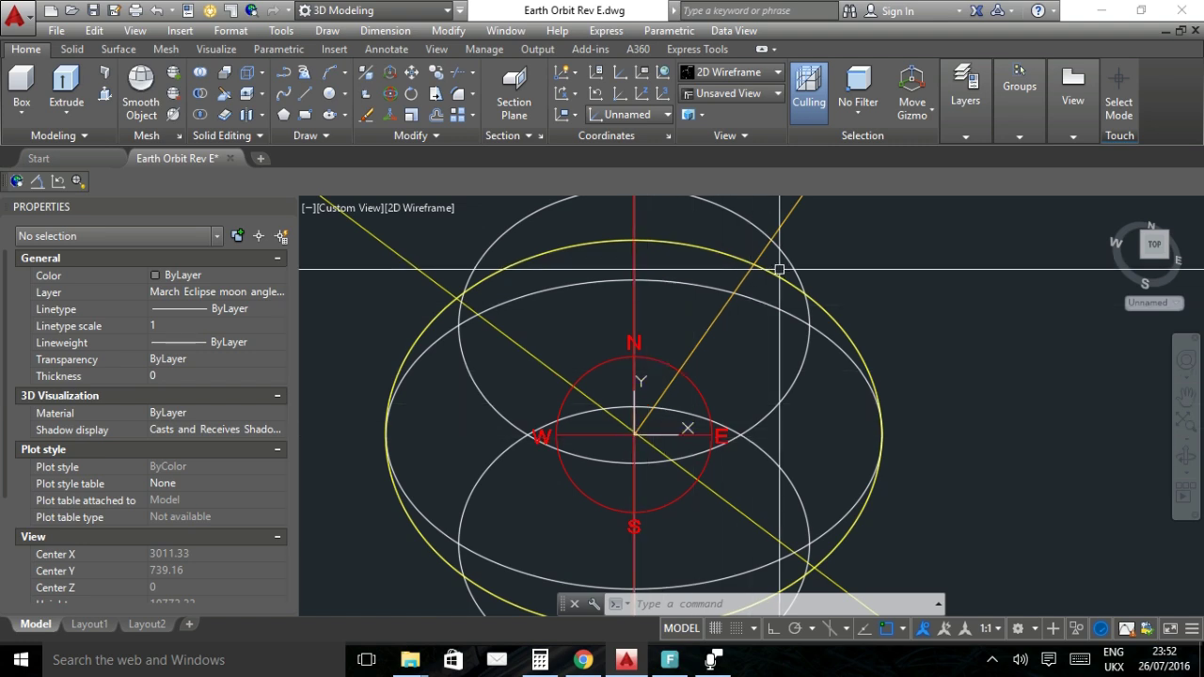
scroll(690, 394, "down", 2)
scroll(700, 381, "up", 1)
scroll(705, 386, "down", 1)
type("CS")
key("Return")
type("z")
key("Return")
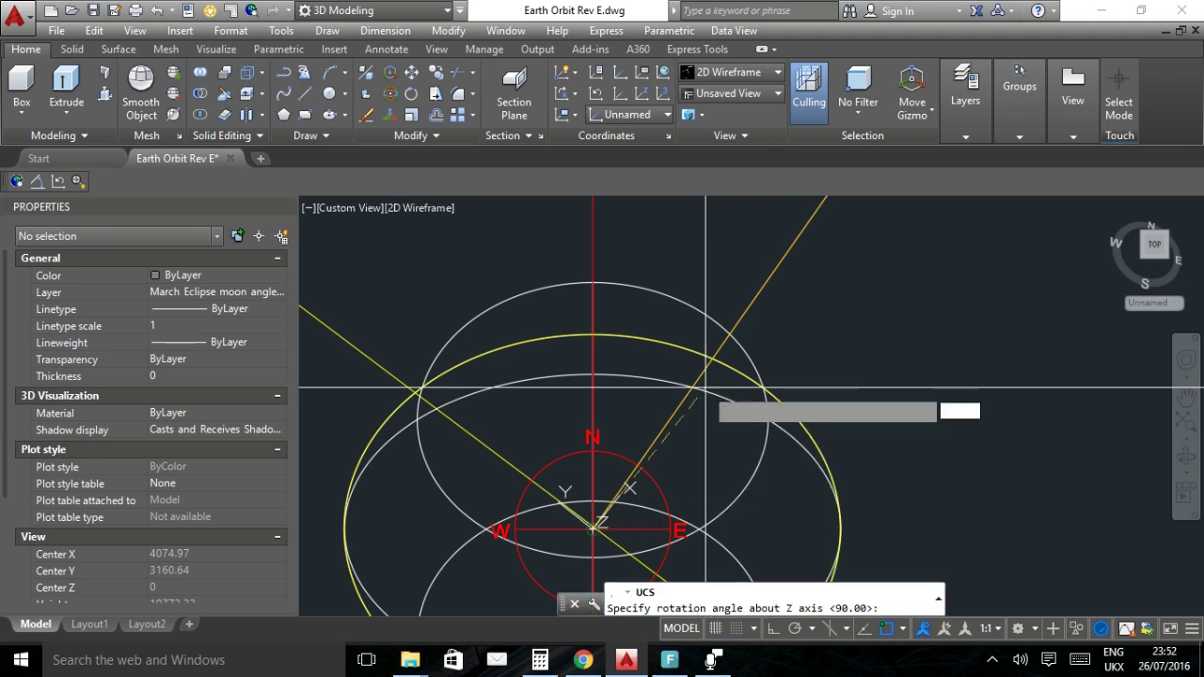
type("nea")
key("Return")
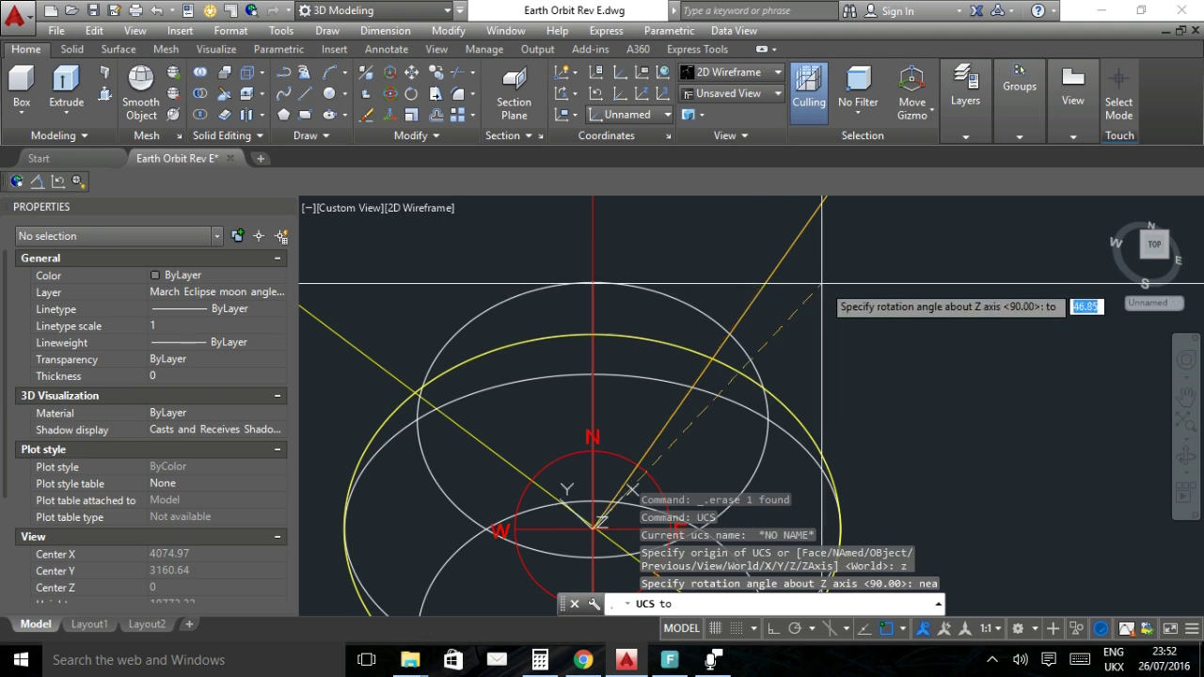
scroll(762, 292, "up", 4)
scroll(743, 278, "up", 3)
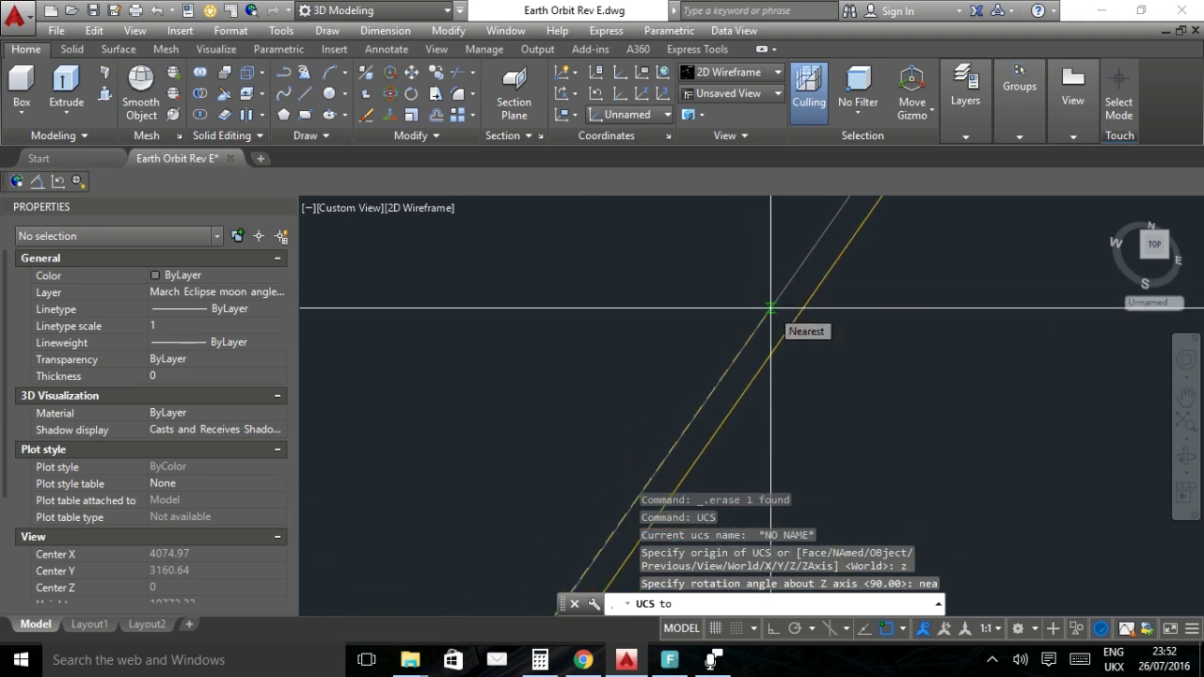
left_click(771, 308)
scroll(694, 328, "down", 6)
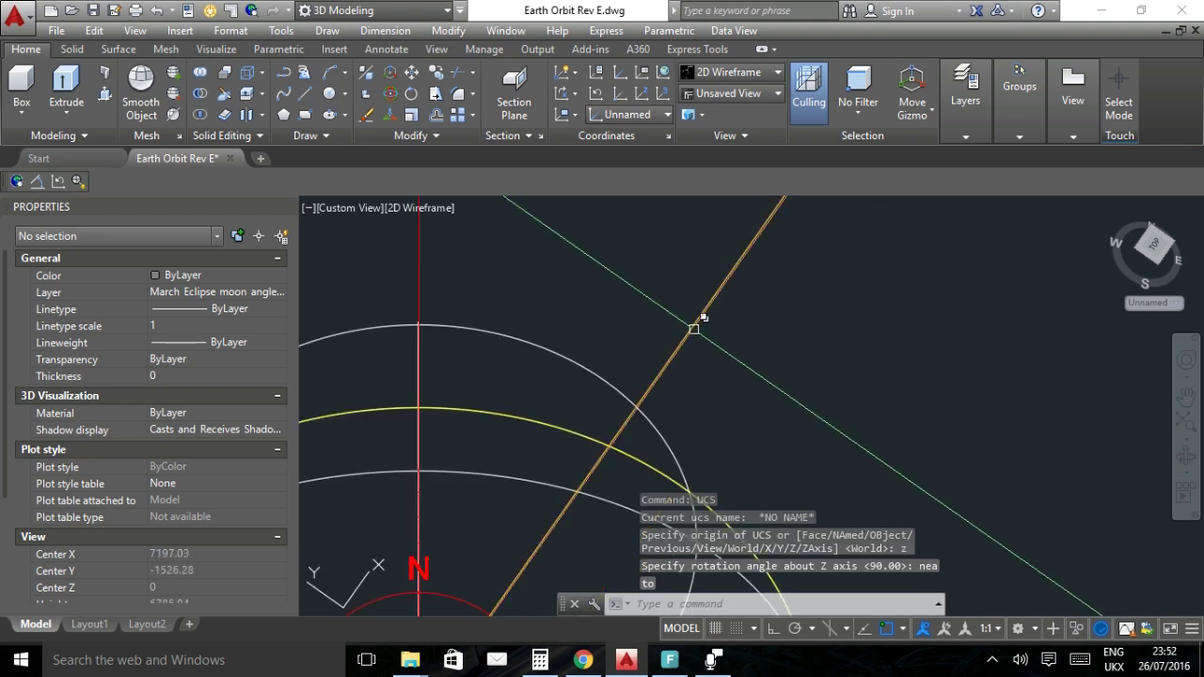
Show the model in the front view of the rotated UCS and align the UCS with that view.
scroll(655, 405, "up", 6)
scroll(658, 422, "down", 5)
scroll(675, 424, "up", 3)
scroll(692, 367, "down", 4)
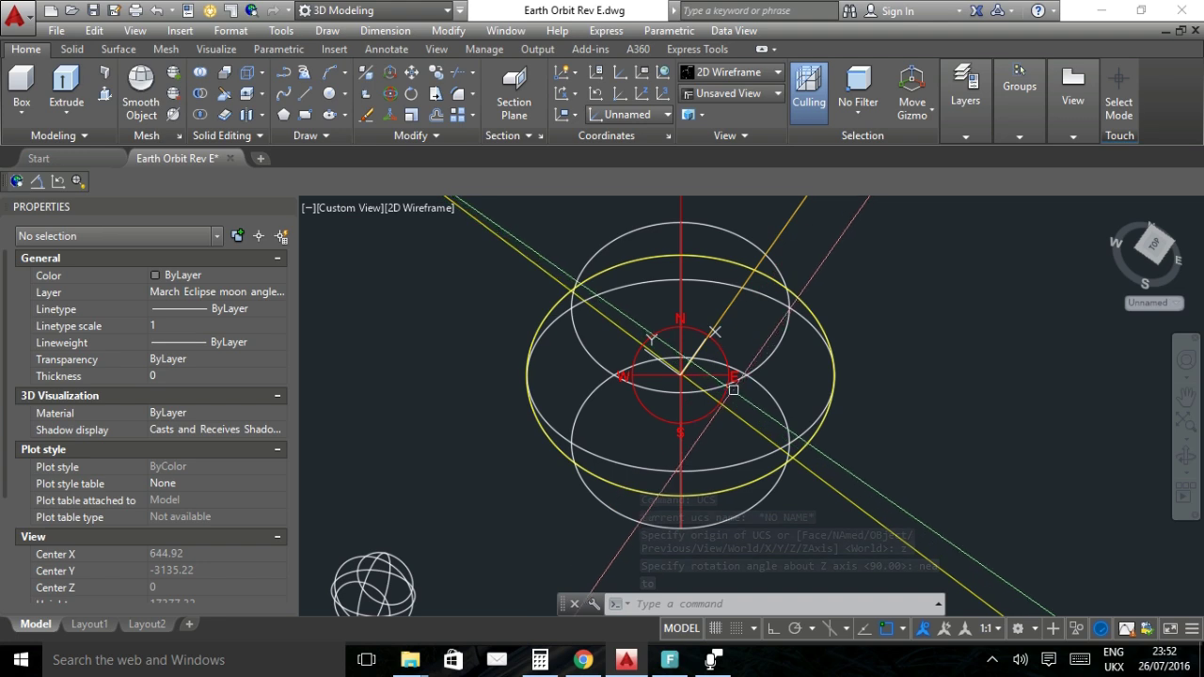
left_click(840, 380)
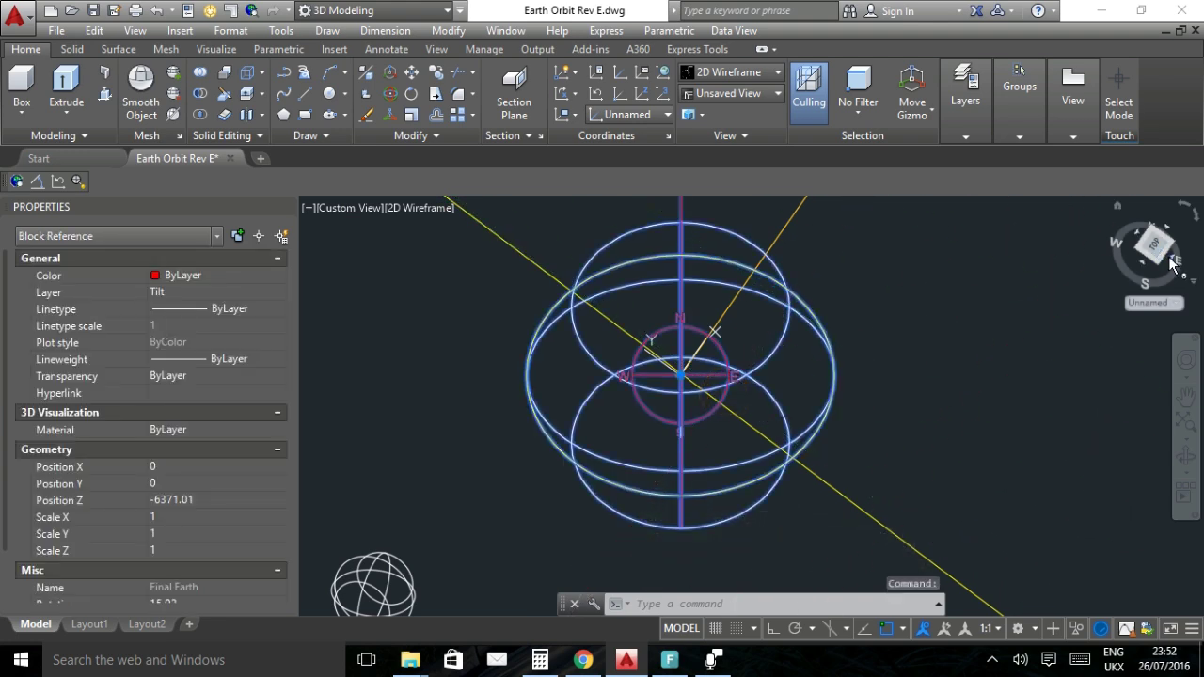
left_click(1173, 262)
key("Escape")
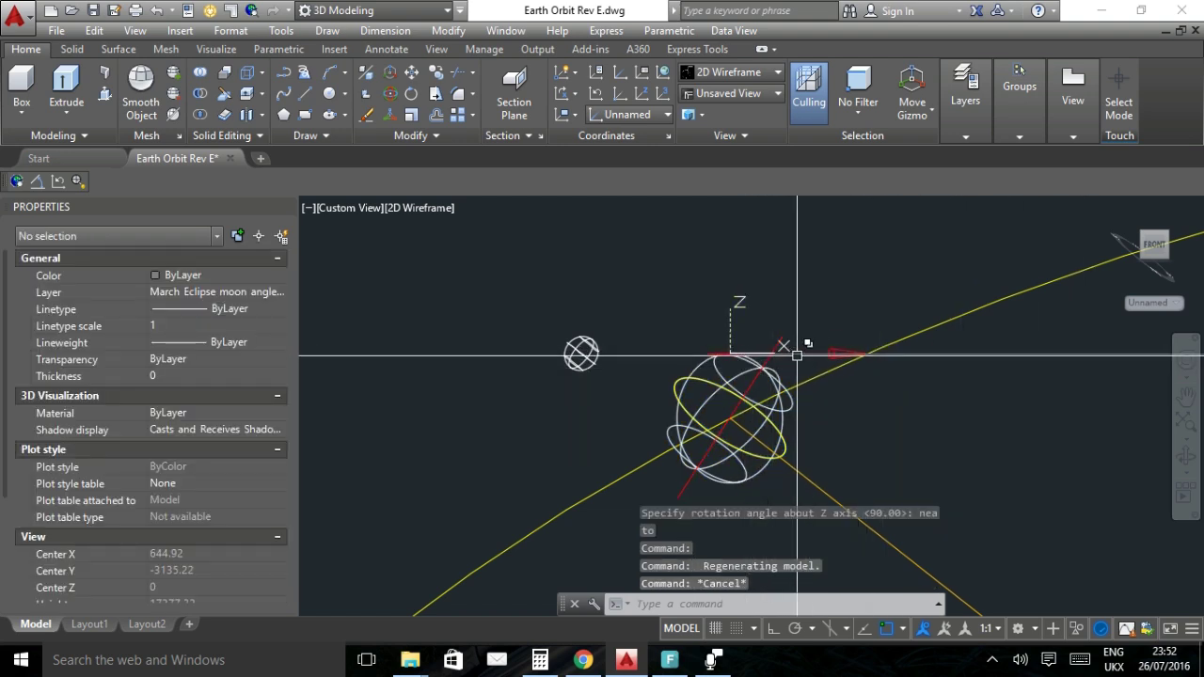
scroll(775, 345, "up", 4)
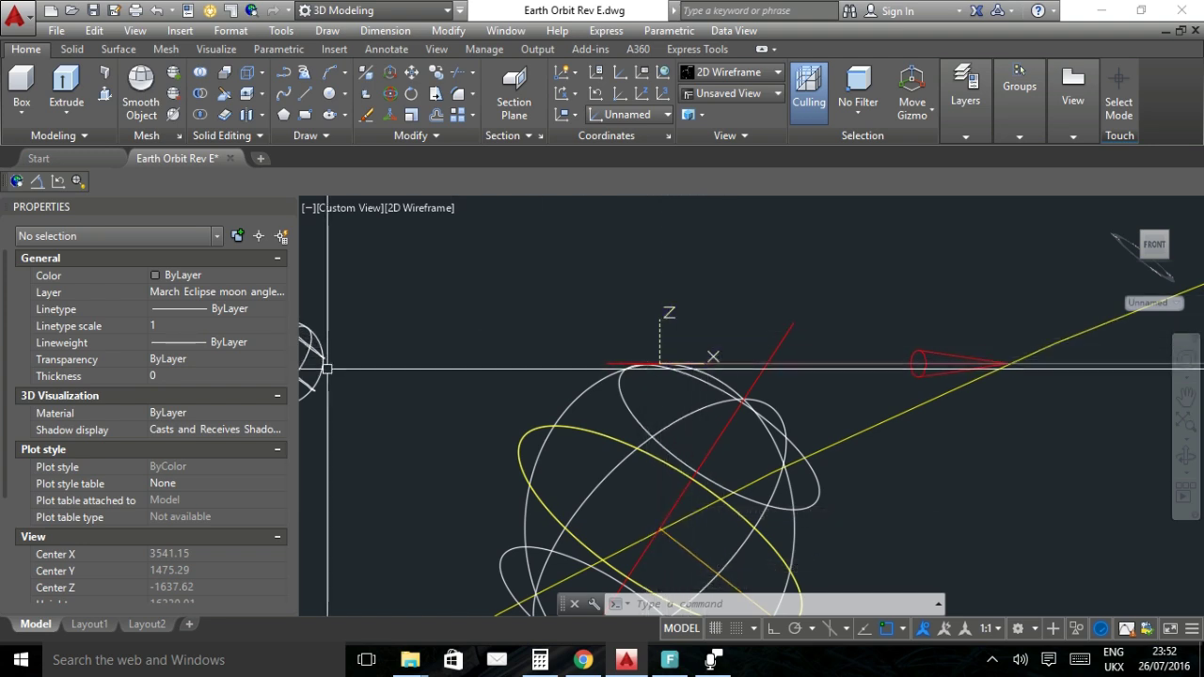
left_click(77, 181)
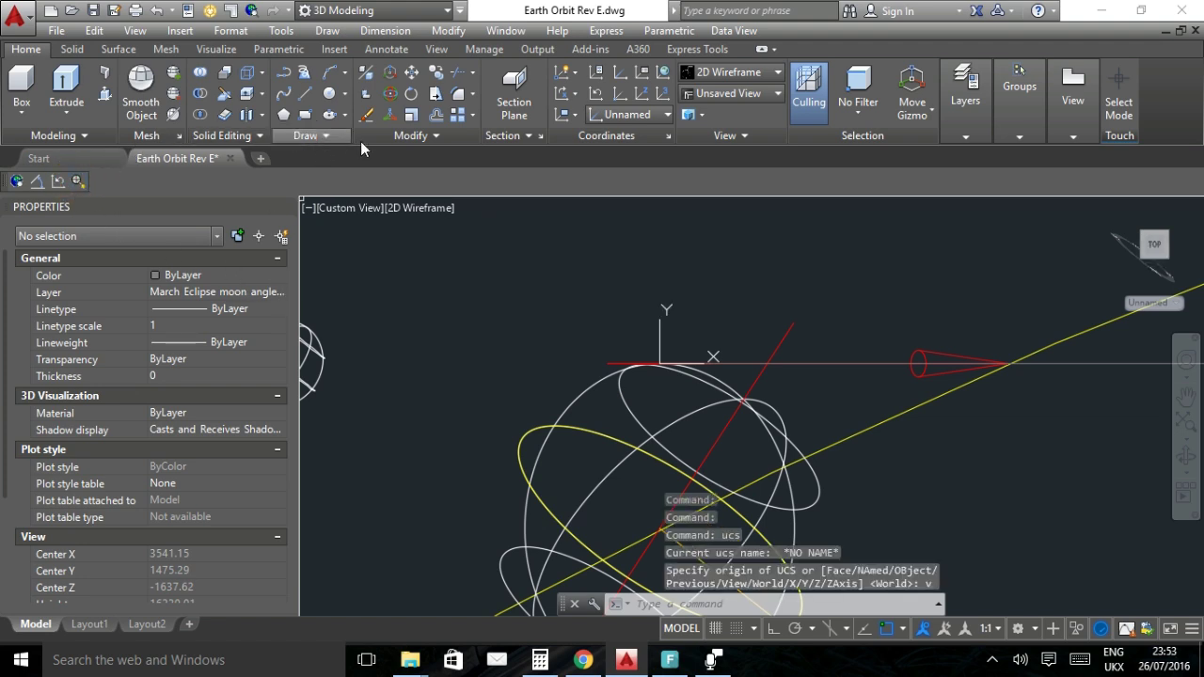
Begin rotating the Moon azimuth line with the node at the compass centre as the base point.
left_click(408, 95)
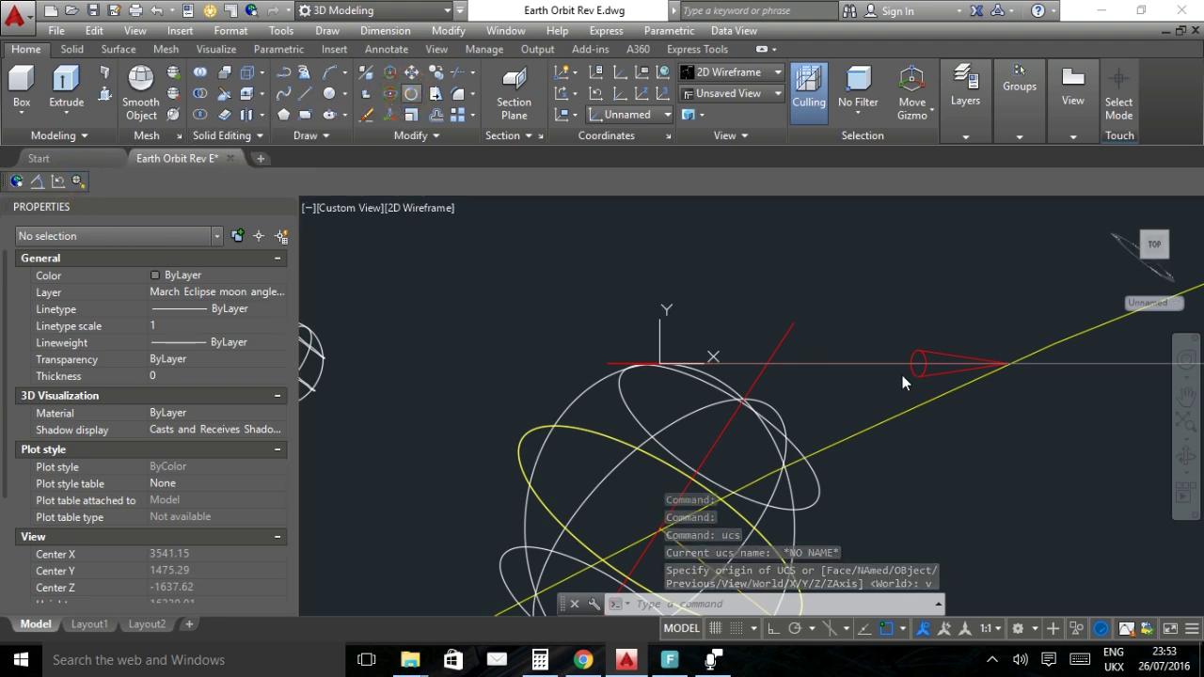
left_click(1047, 363)
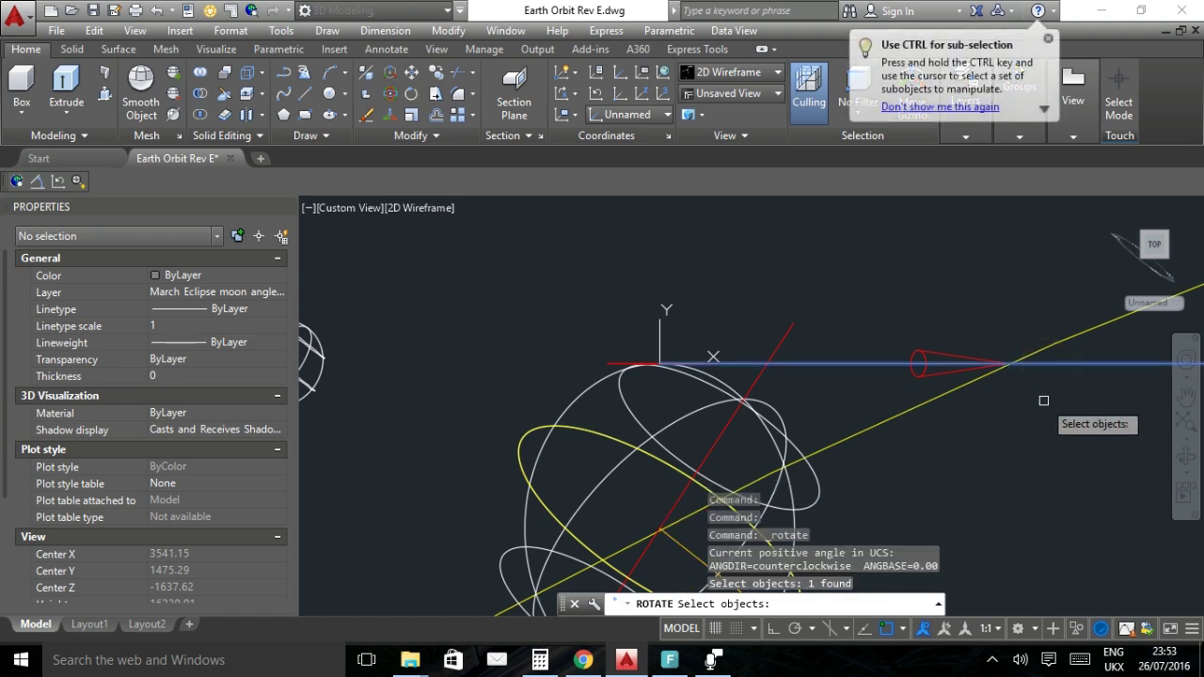
key("Return")
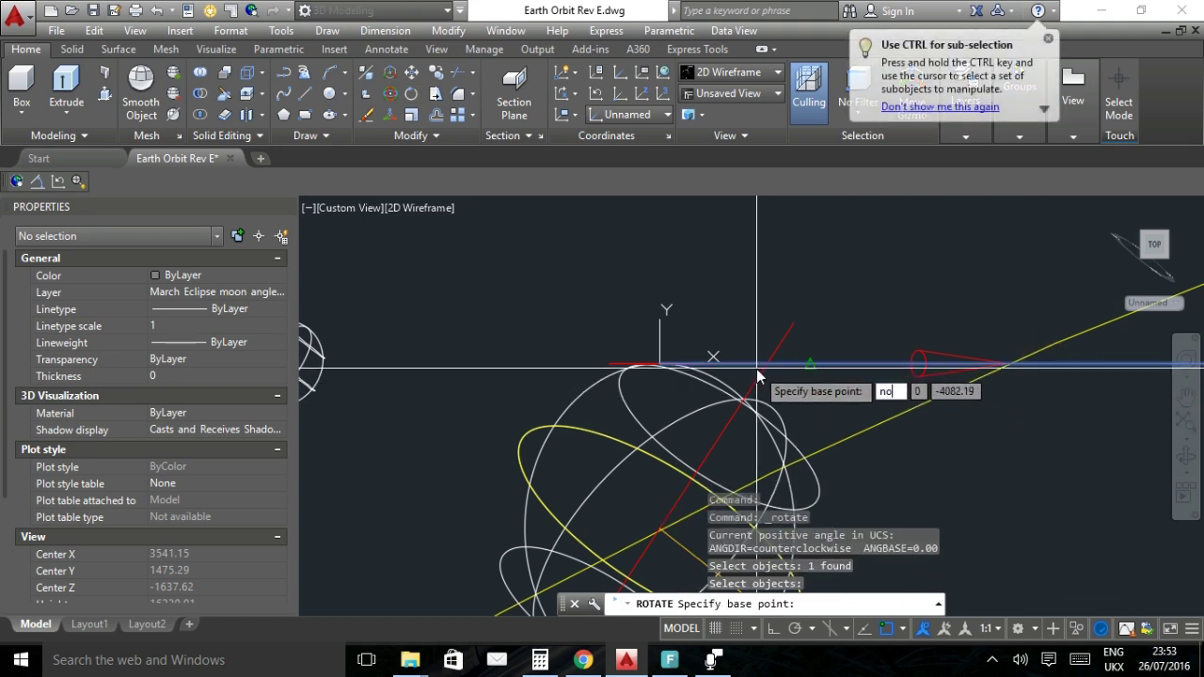
type("node")
key("Return")
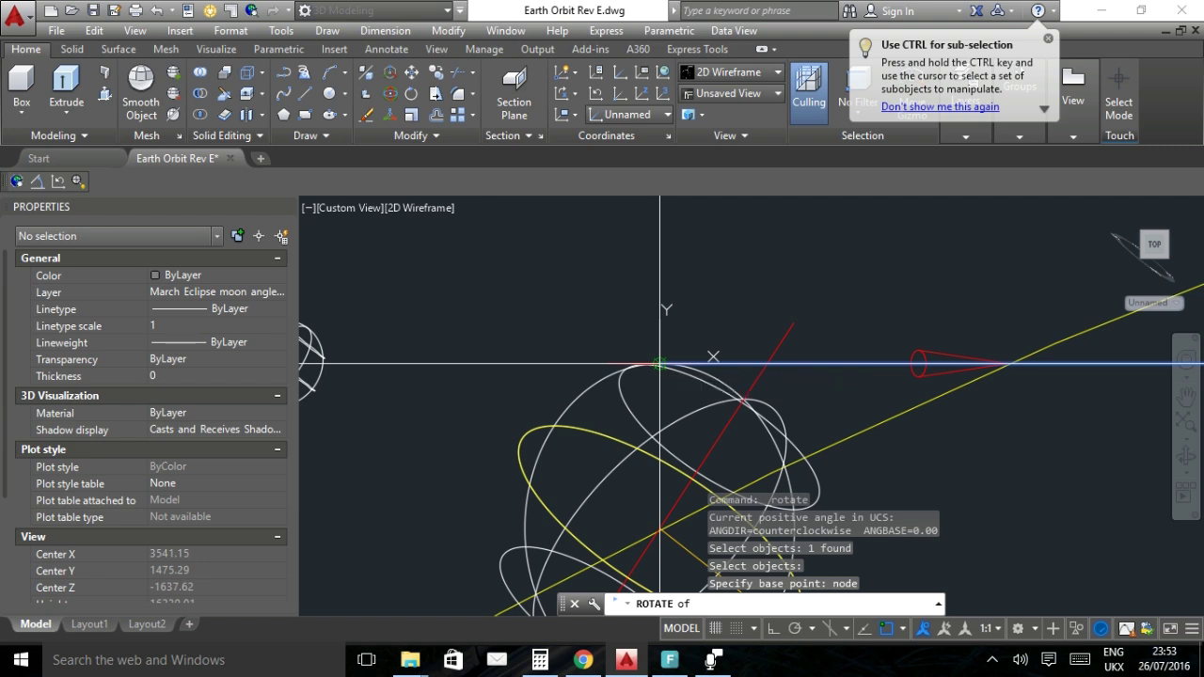
left_click(660, 363)
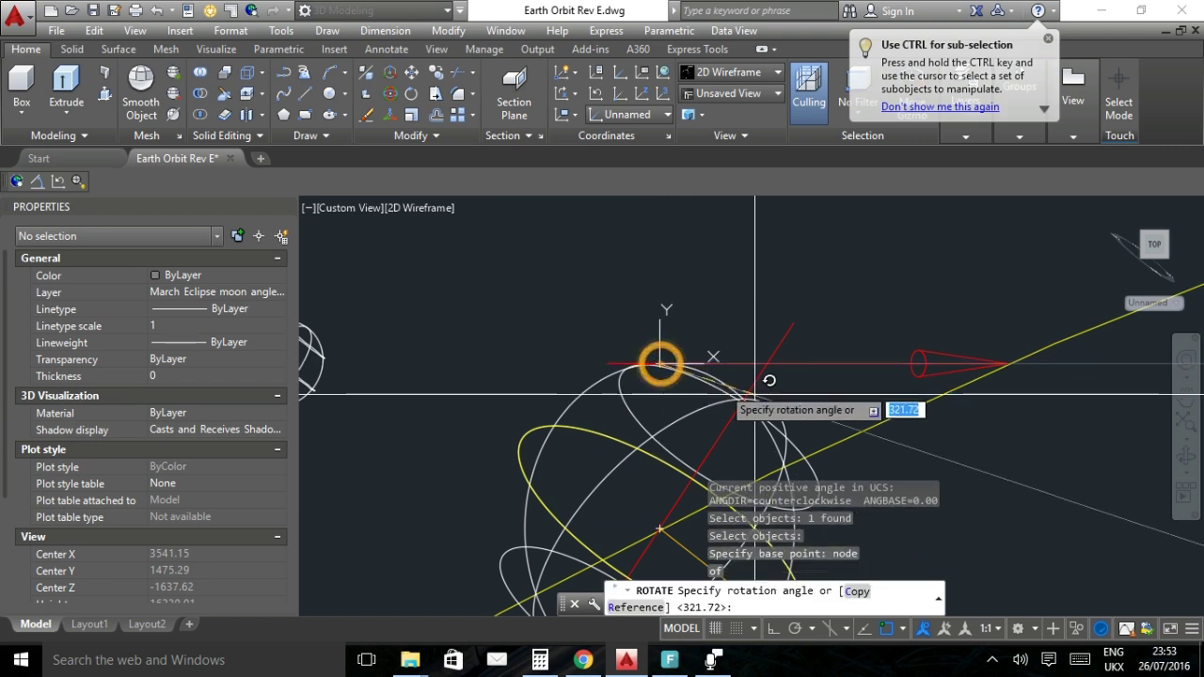
Copy the 01:59 Moon elevation -38.2787 from the HORIZONS table in Chrome and apply it in AutoCAD as the line's rotation angle.
left_click(583, 661)
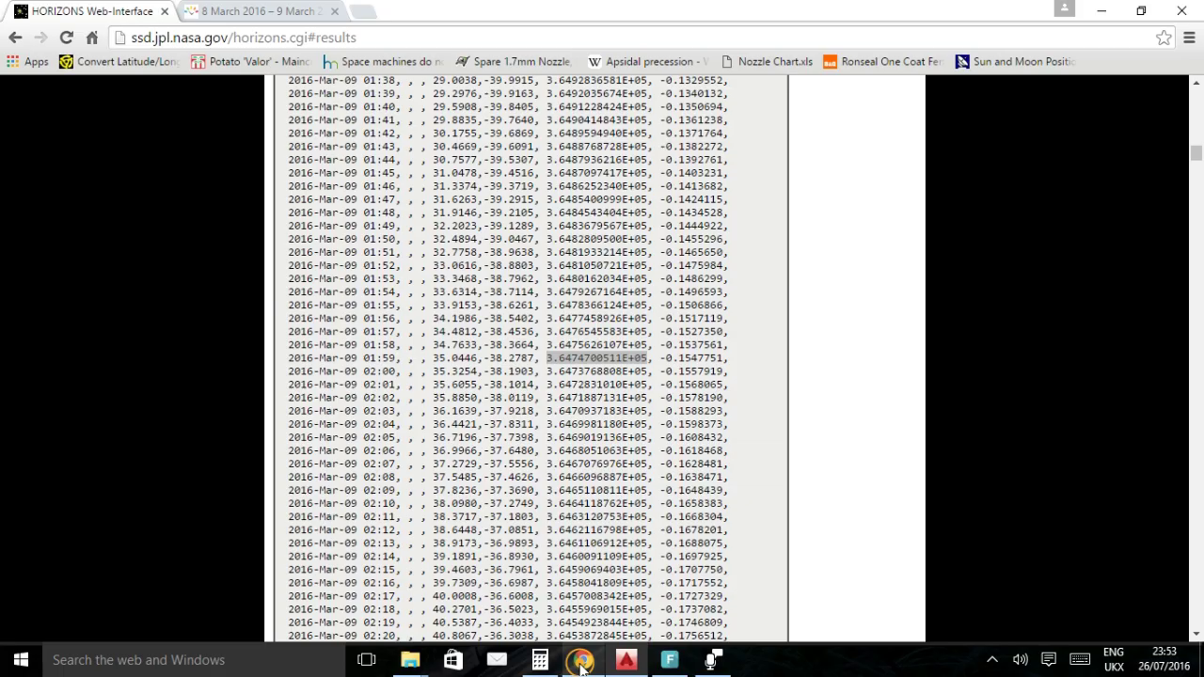
right_click(509, 360)
left_click(515, 373)
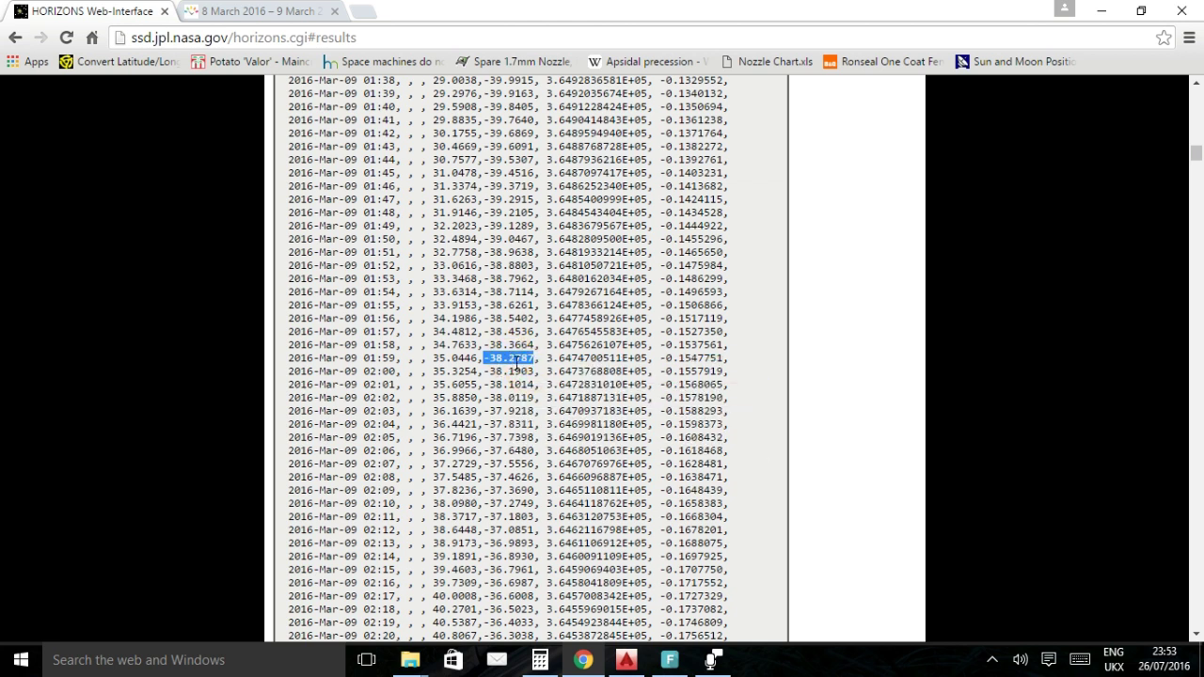
left_click(627, 662)
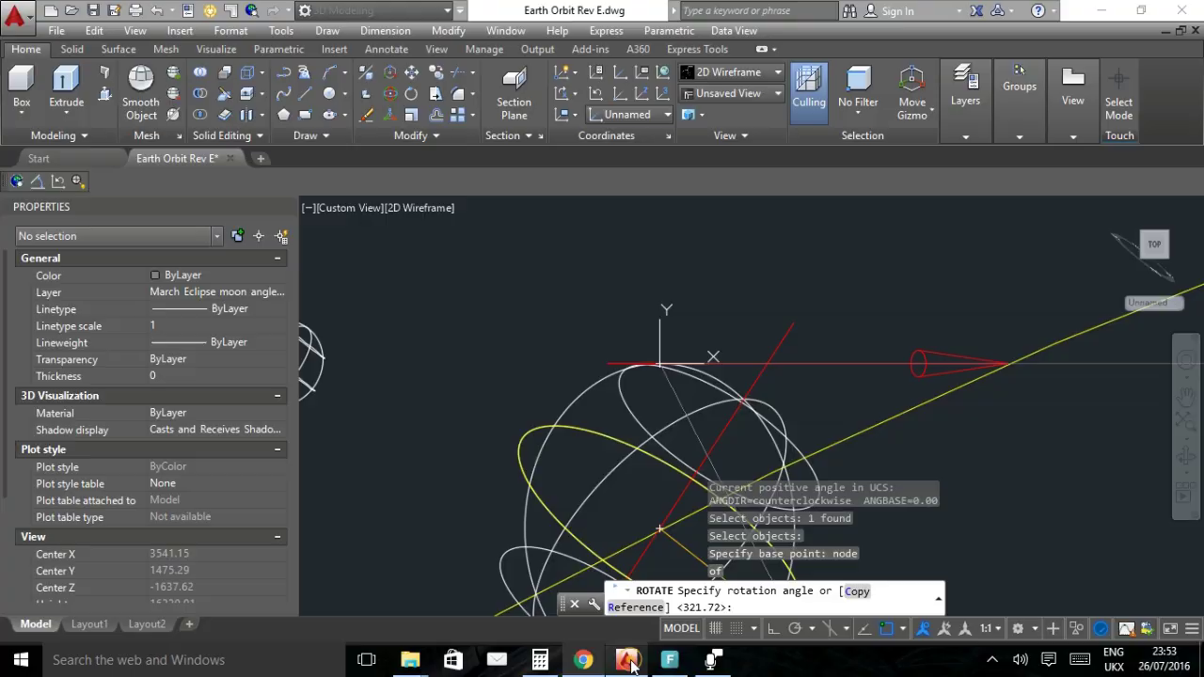
right_click(746, 608)
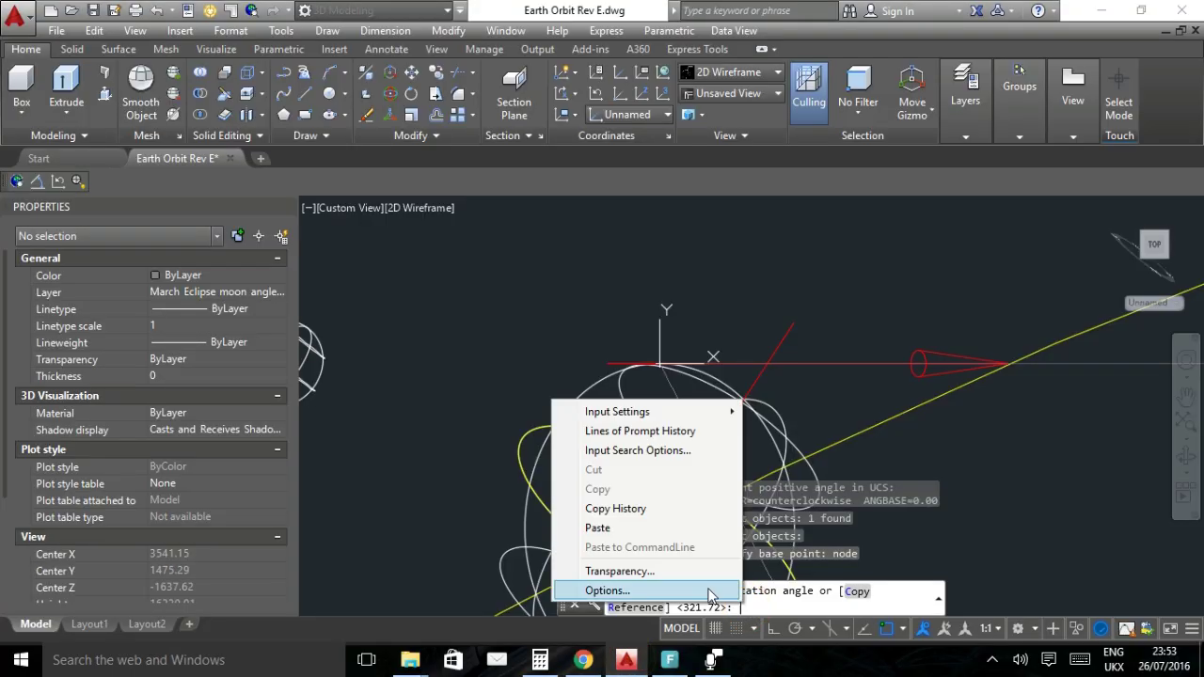
left_click(602, 528)
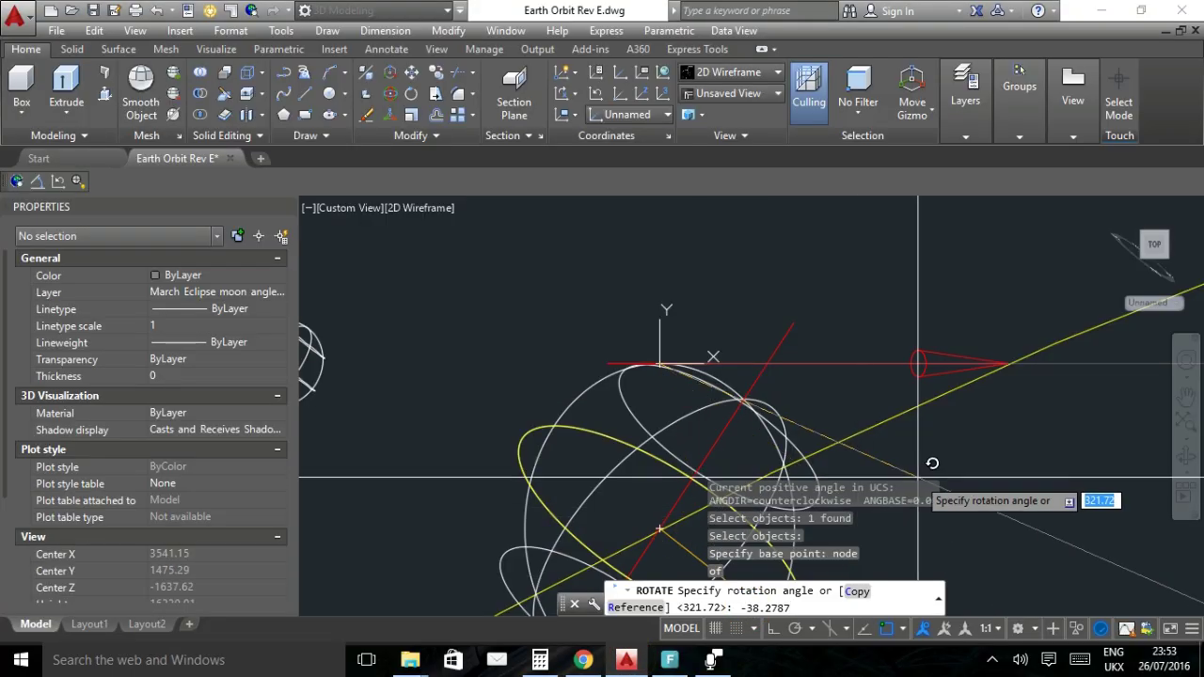
key("Return")
Examine the rotated Moon line from Earth to its far end and compare it with the neighbouring orange line.
scroll(807, 287, "down", 5)
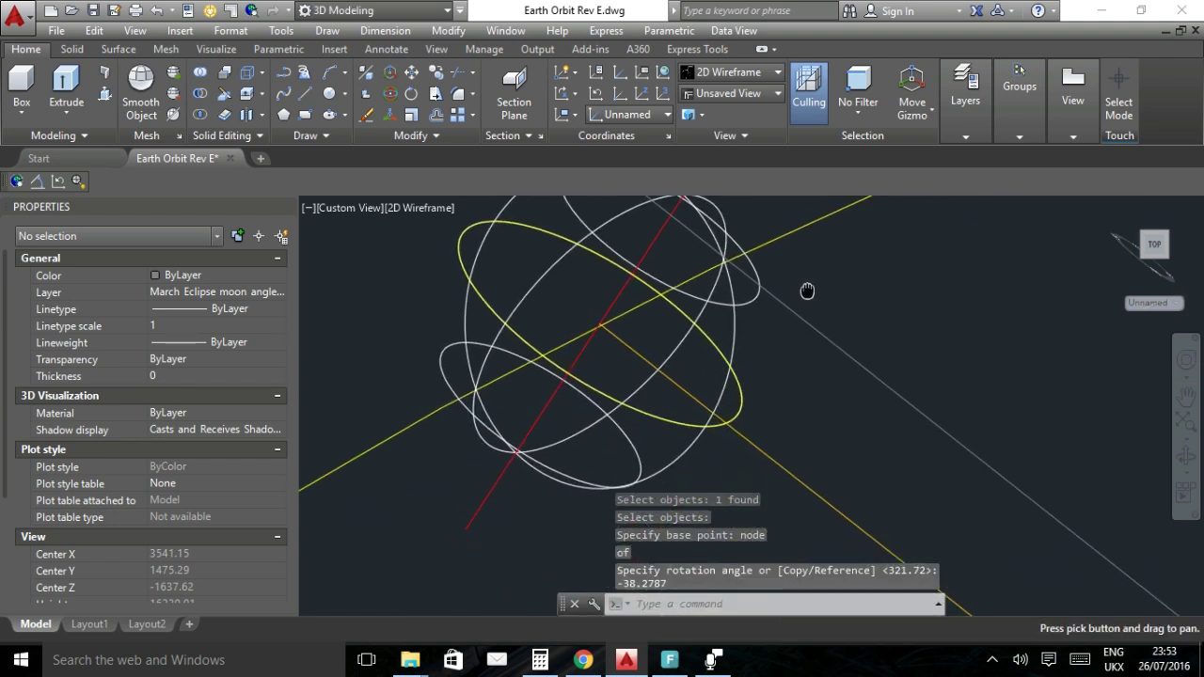
scroll(870, 340, "down", 8)
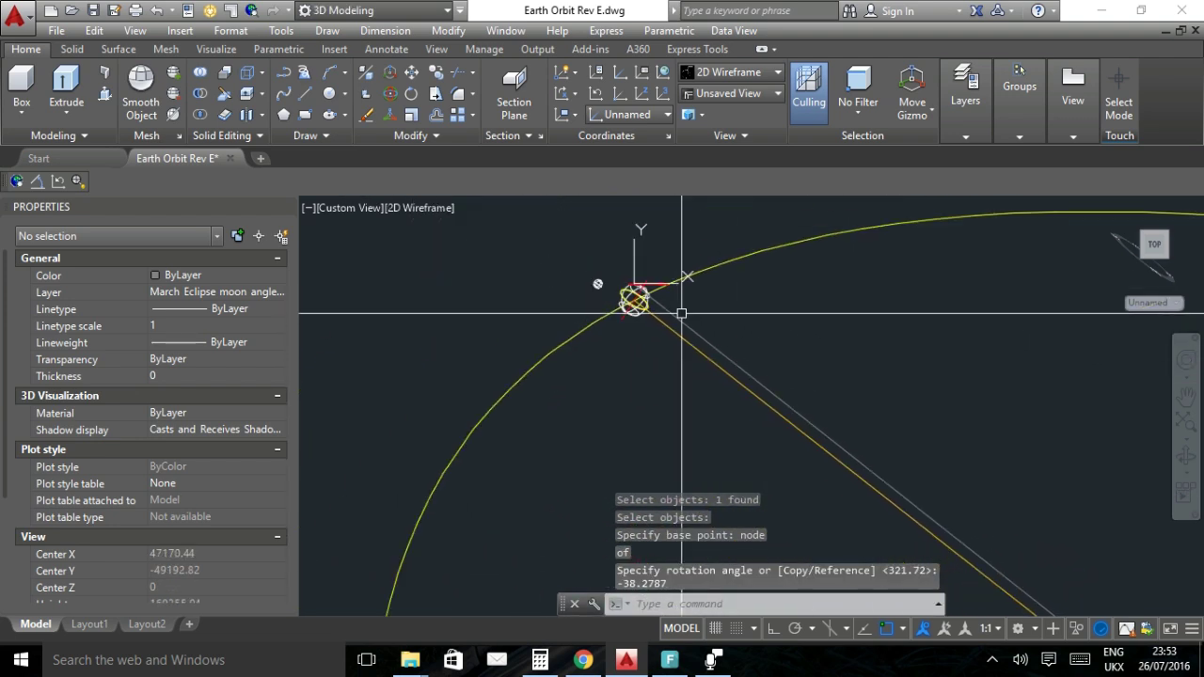
scroll(849, 419, "up", 6)
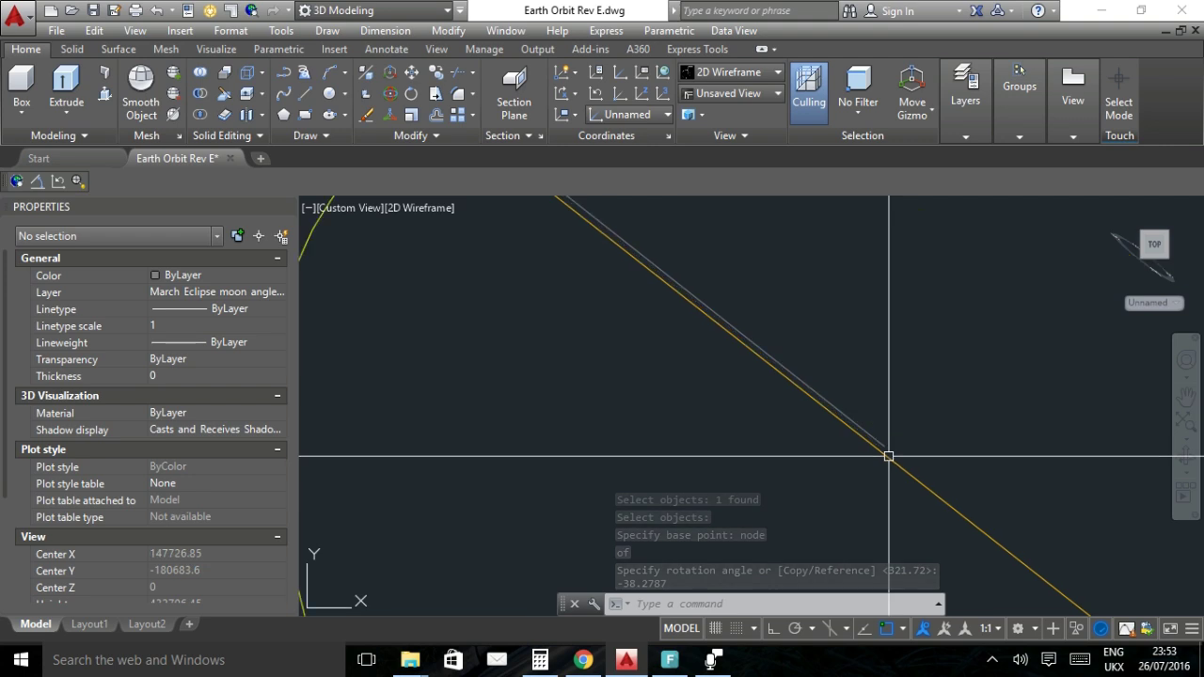
scroll(879, 437, "up", 5)
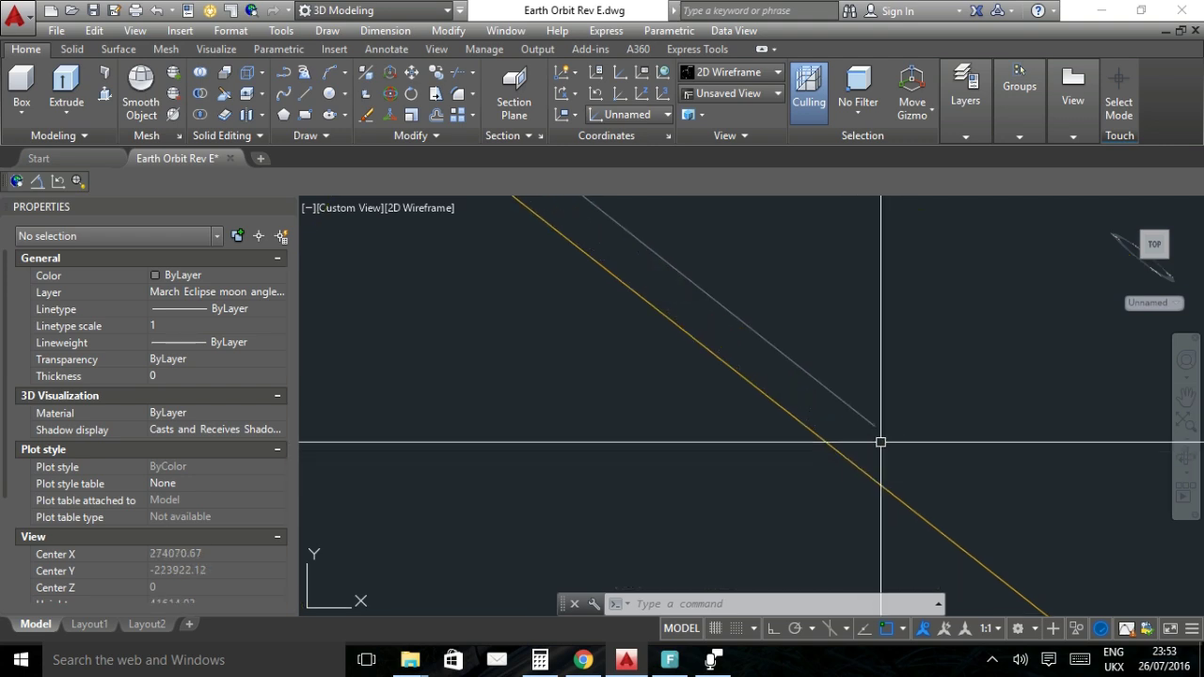
scroll(883, 435, "down", 2)
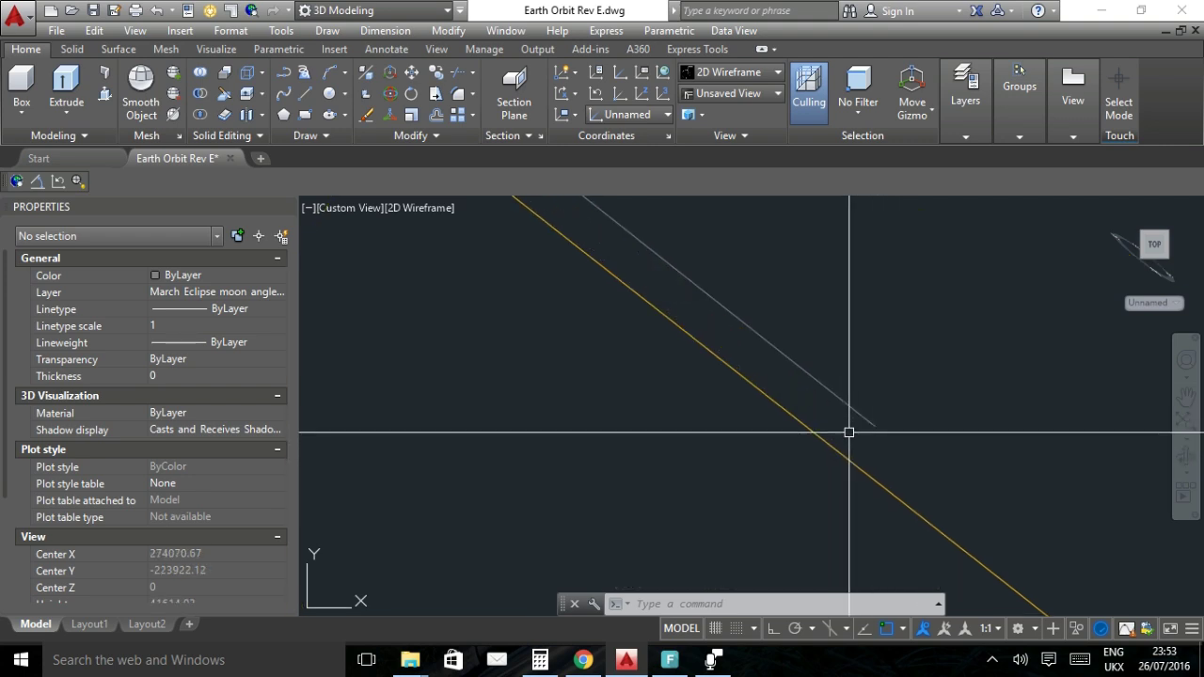
scroll(943, 484, "down", 4)
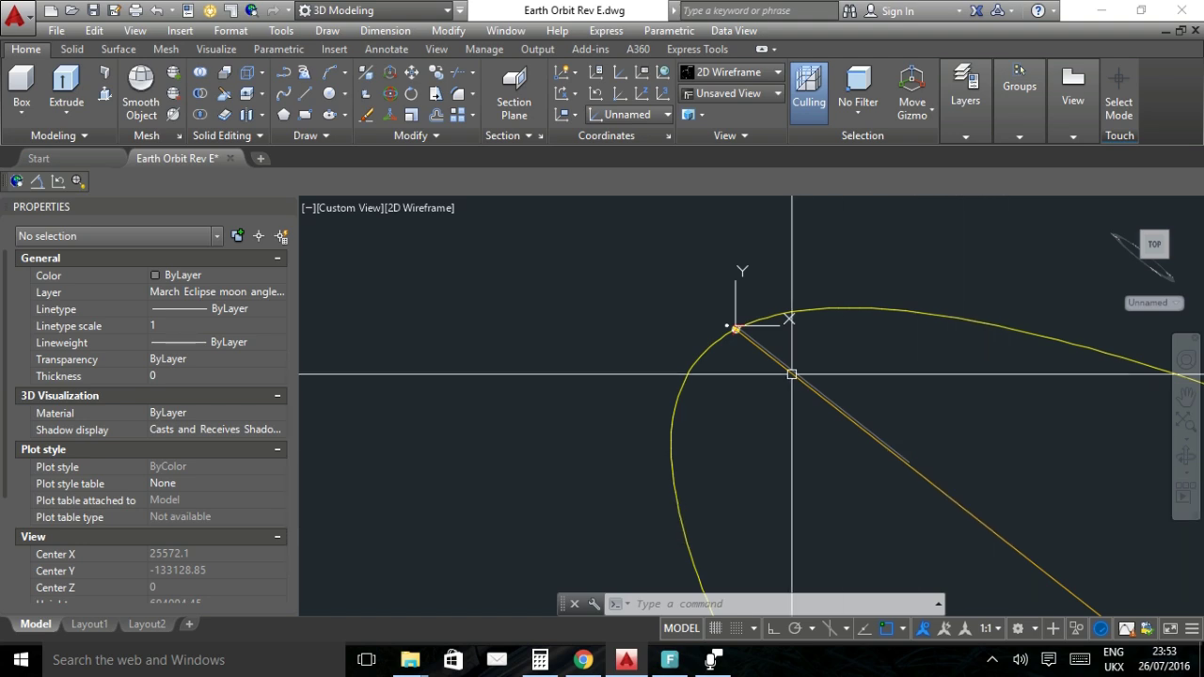
scroll(739, 329, "up", 5)
scroll(751, 336, "up", 5)
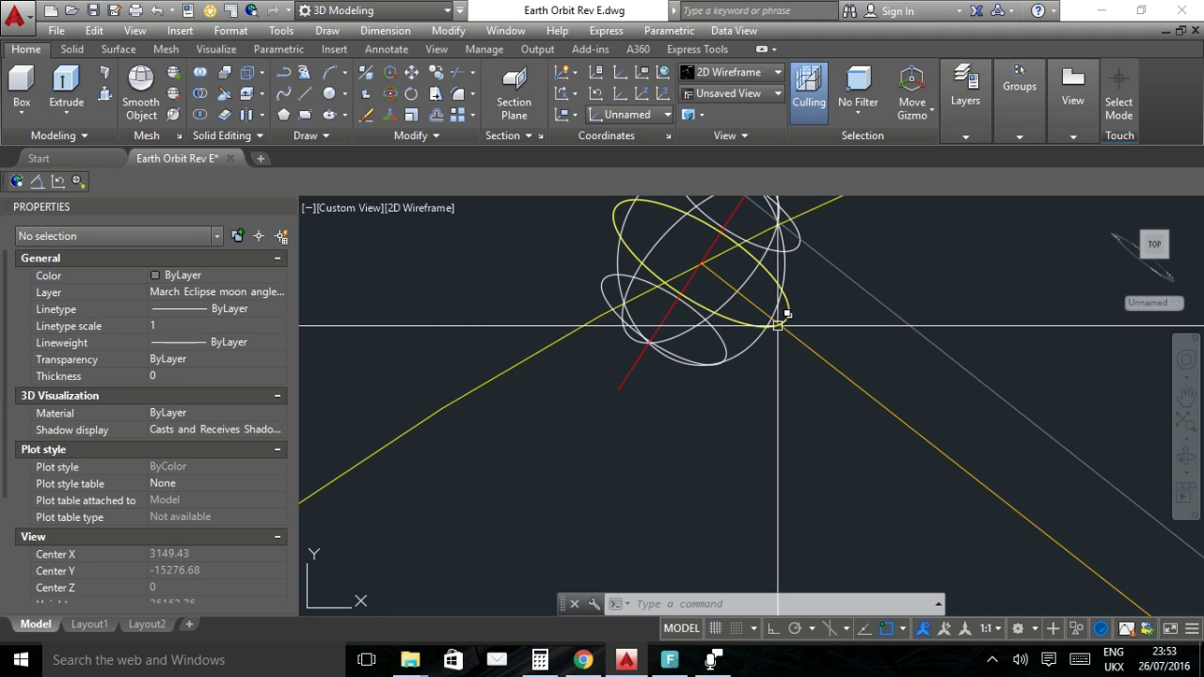
scroll(777, 326, "up", 5)
scroll(981, 475, "up", 5)
scroll(981, 487, "down", 5)
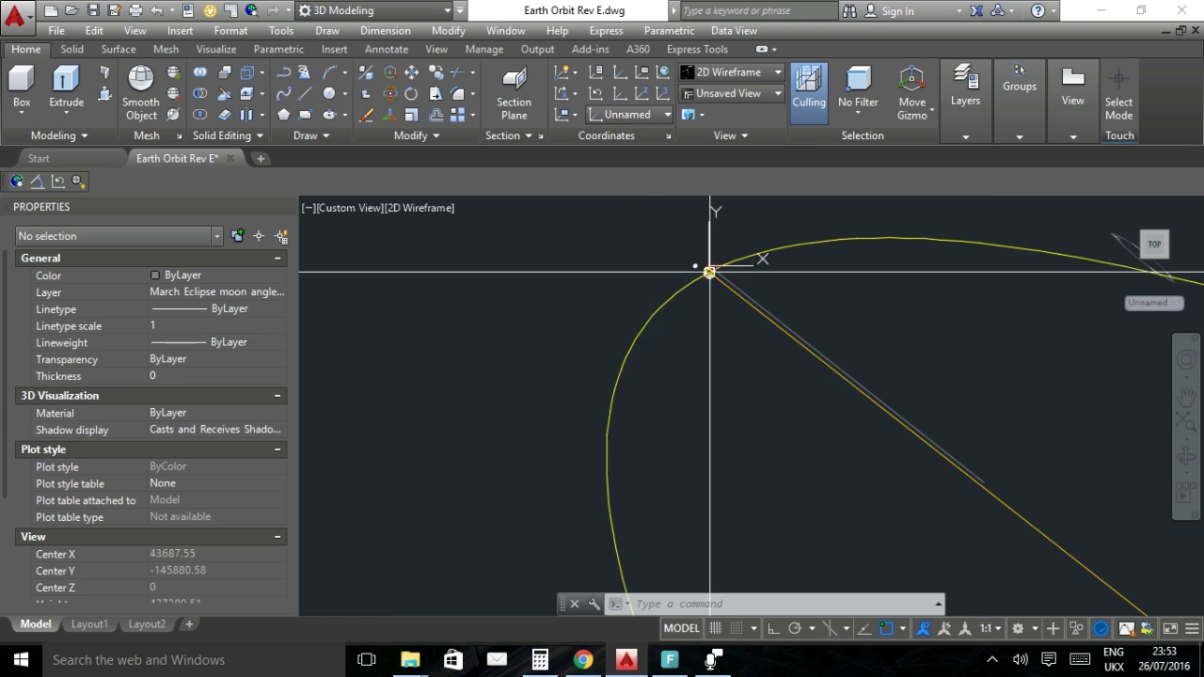
Move the small Moon sphere beside Earth to the far end of the rotated Moon line.
scroll(709, 271, "up", 3)
scroll(697, 262, "up", 3)
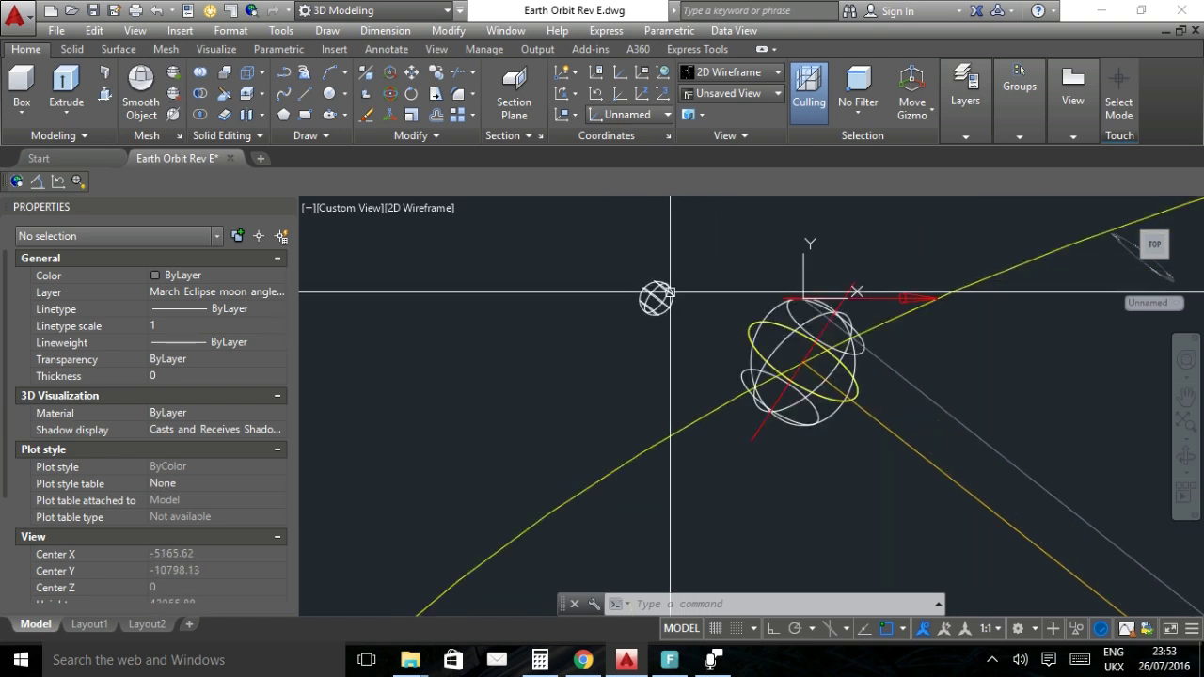
left_click(668, 294)
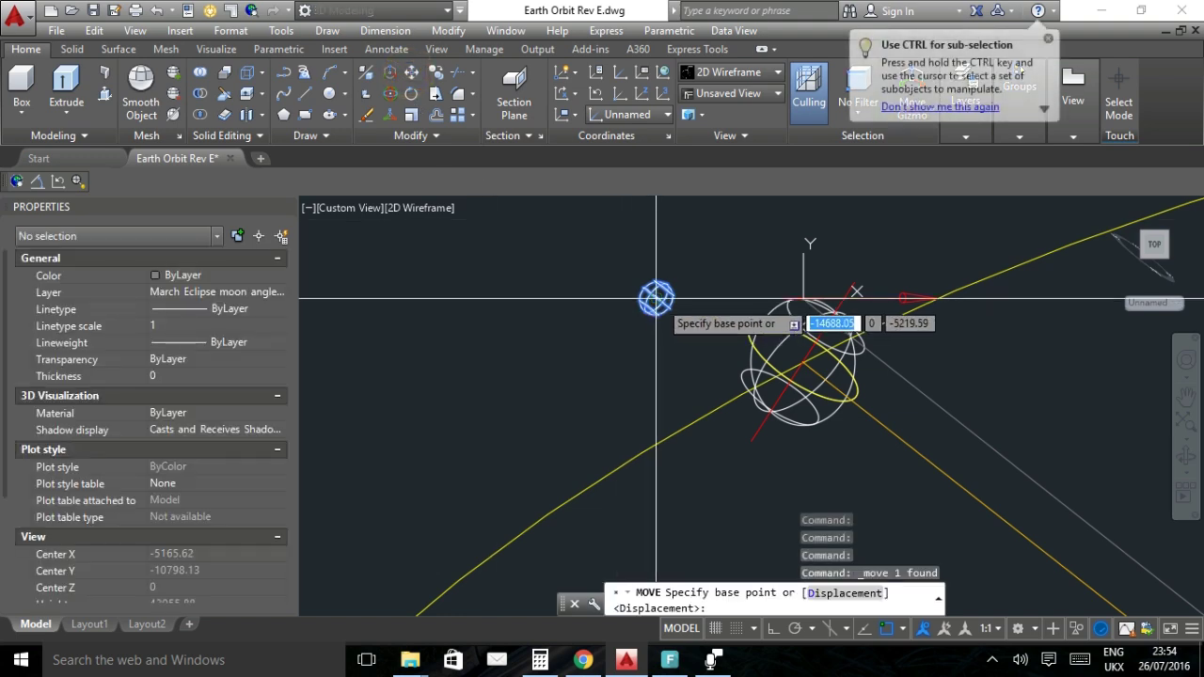
left_click(618, 296)
scroll(612, 306, "down", 2)
scroll(623, 291, "down", 5)
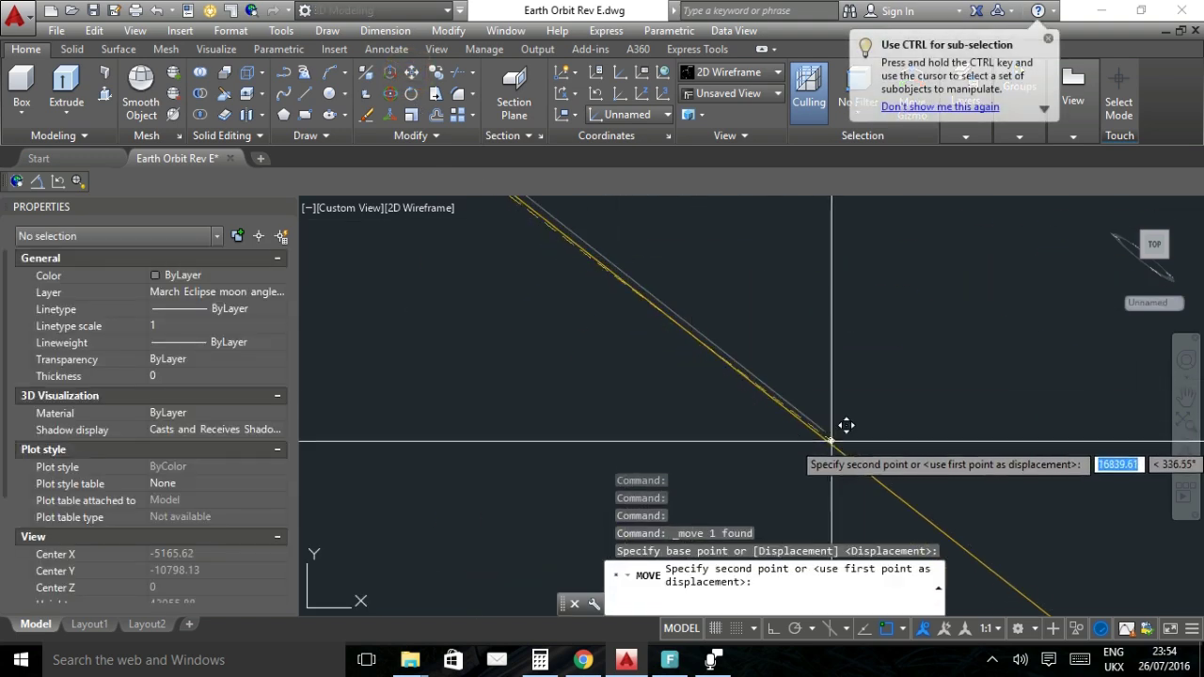
left_click(826, 429)
Add an angular dimension between the red compass arrow line and the grey Moon line beside Earth.
scroll(801, 438, "down", 3)
scroll(707, 355, "up", 6)
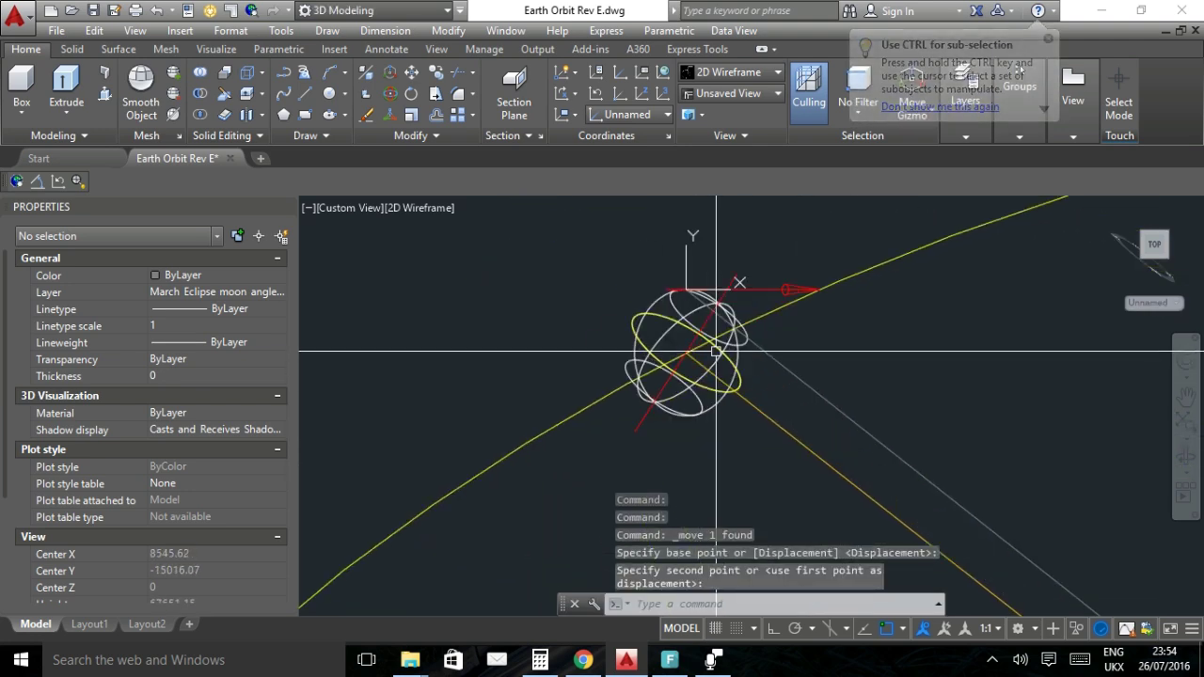
scroll(743, 327, "up", 4)
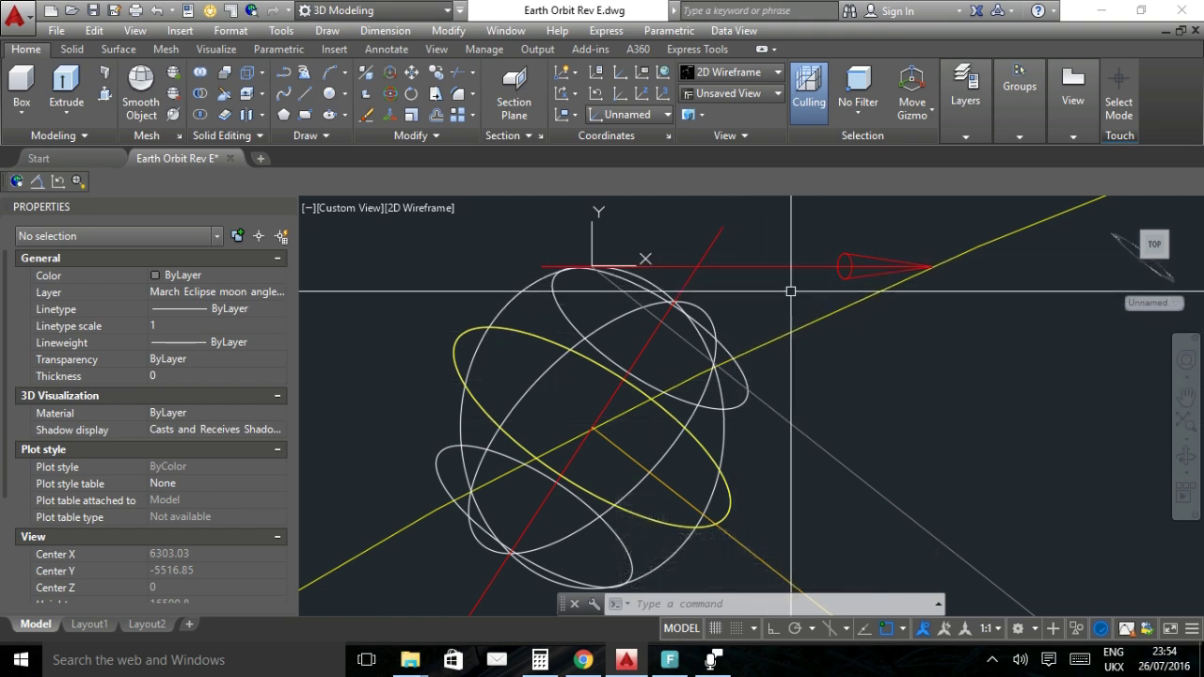
left_click(37, 184)
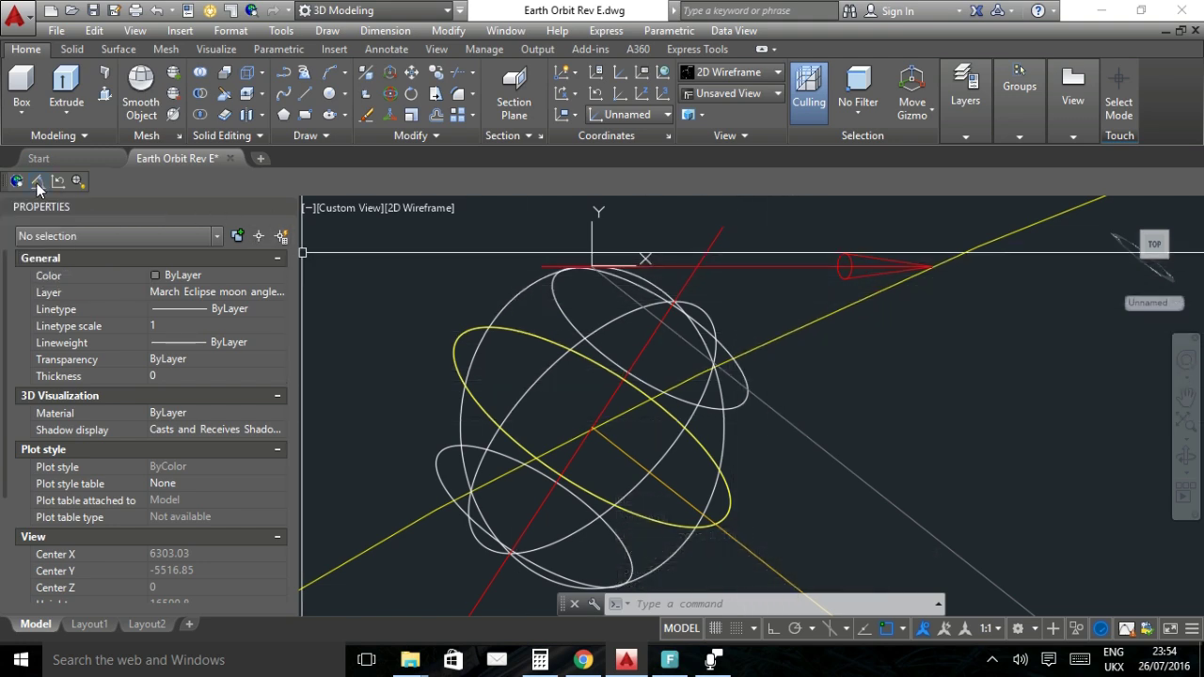
left_click(798, 270)
left_click(806, 435)
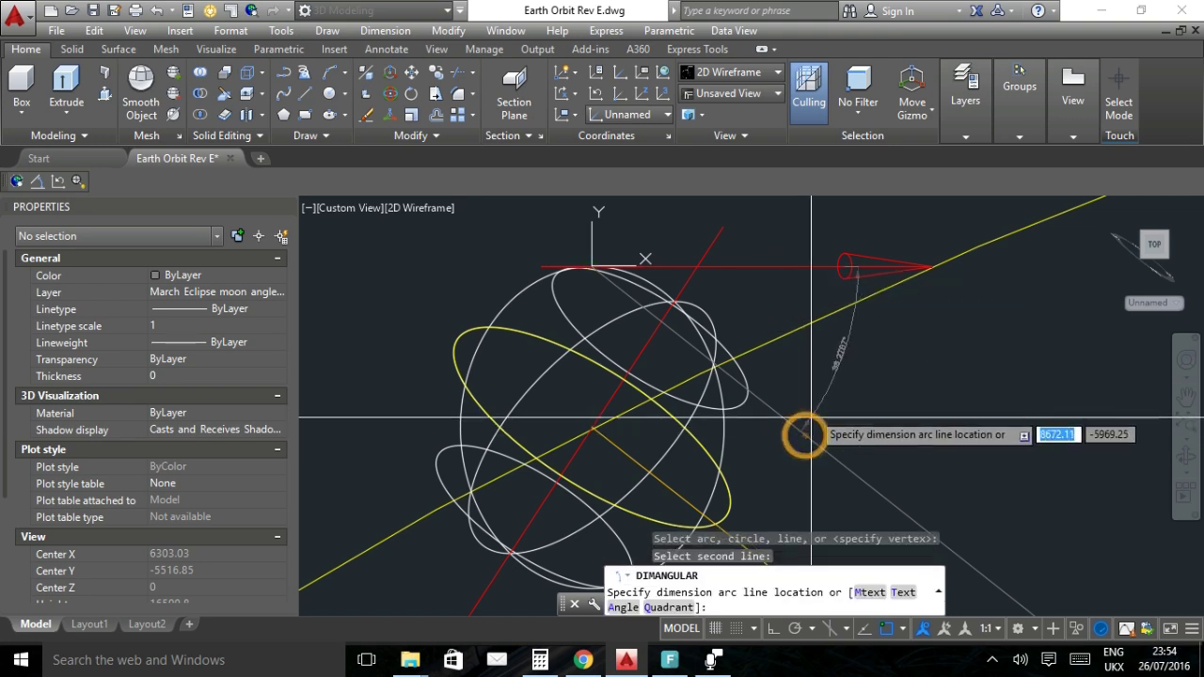
scroll(783, 337, "up", 3)
left_click(794, 327)
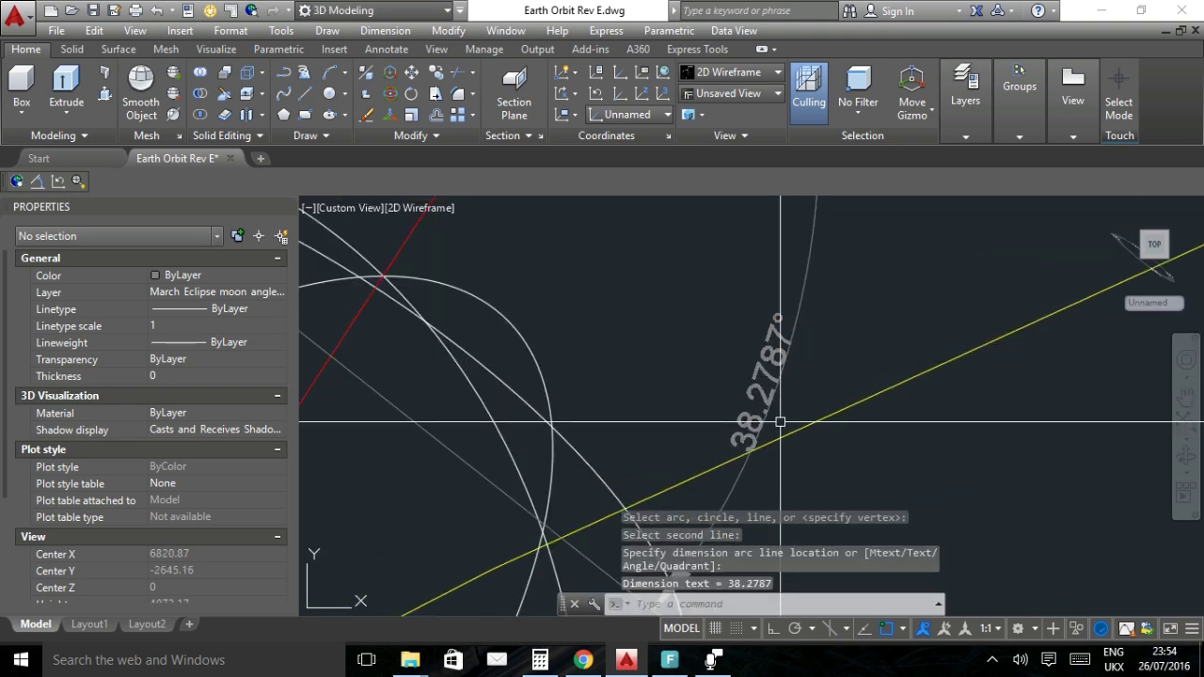
Check the Moon line's angular dimension against the 01:59 elevation in the HORIZONS table in Chrome, returning to AutoCAD.
left_click(583, 659)
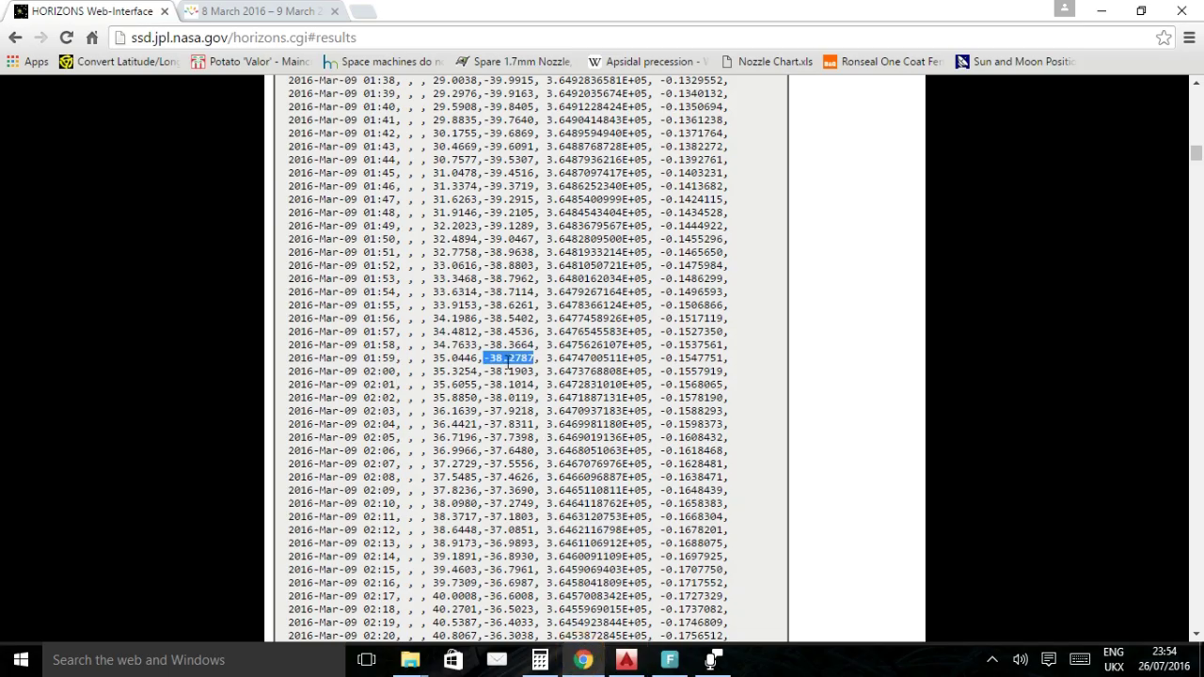
left_click(626, 661)
scroll(728, 416, "down", 5)
scroll(728, 416, "down", 3)
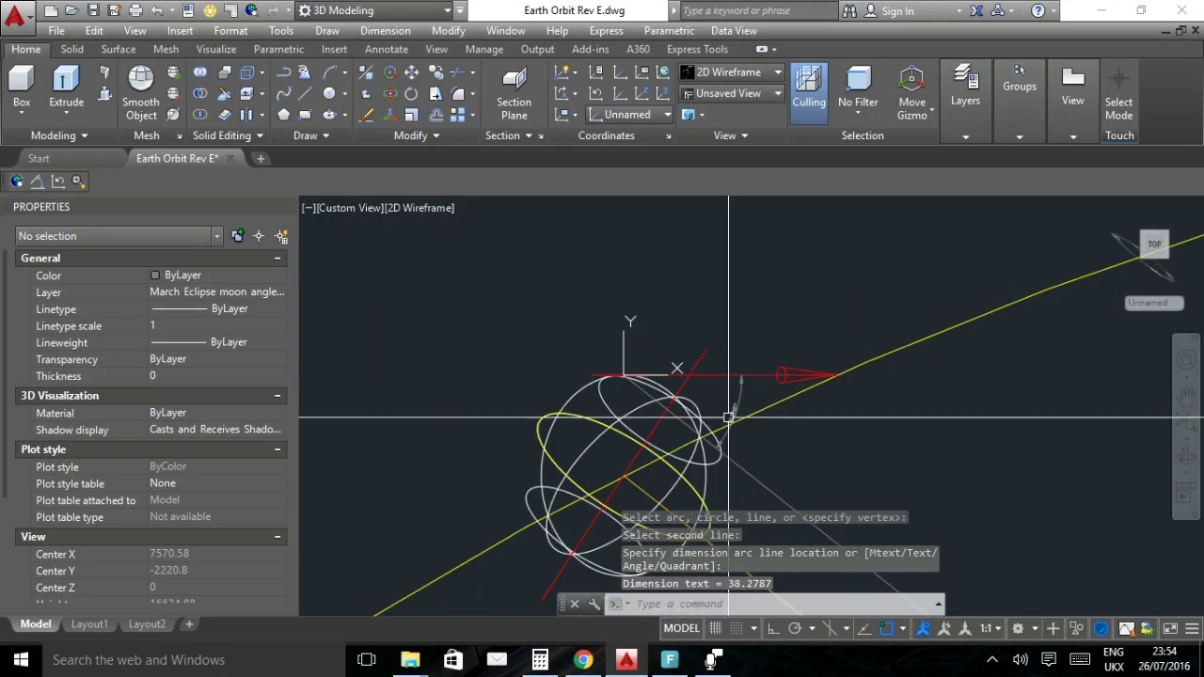
Examine where the orange Sun vector line crosses Earth's surface near the yellow equator circle.
left_click_drag(728, 416, 675, 337)
scroll(676, 337, "up", 2)
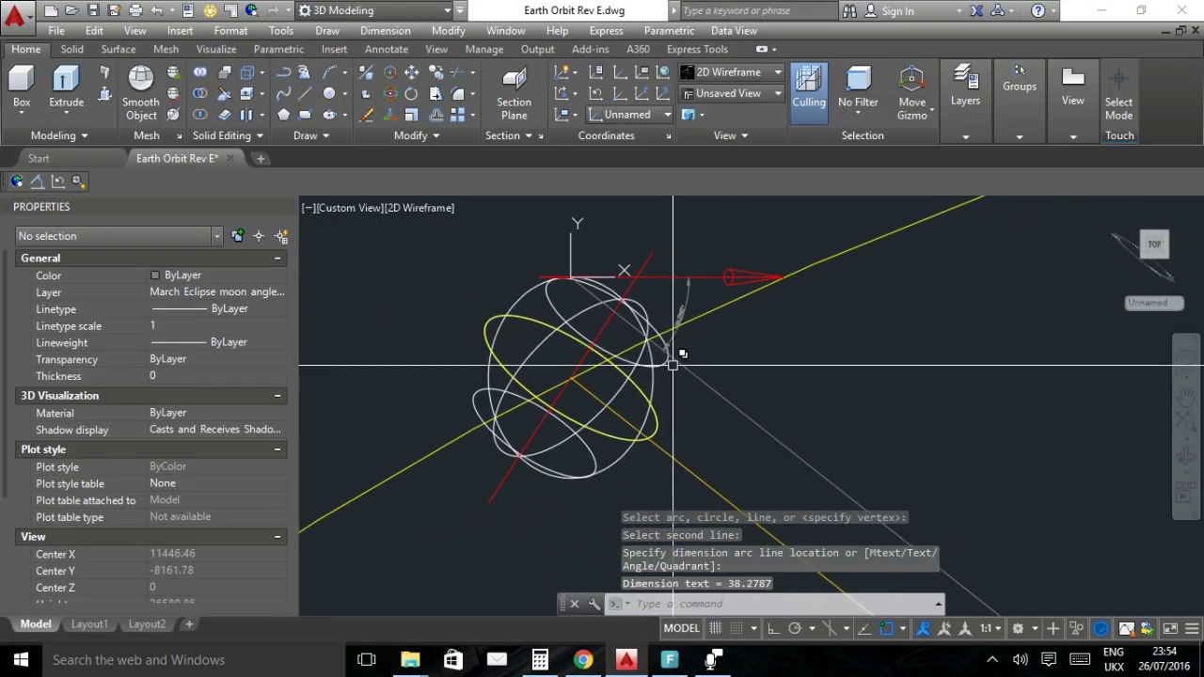
scroll(672, 438, "up", 3)
left_click_drag(672, 439, 664, 392)
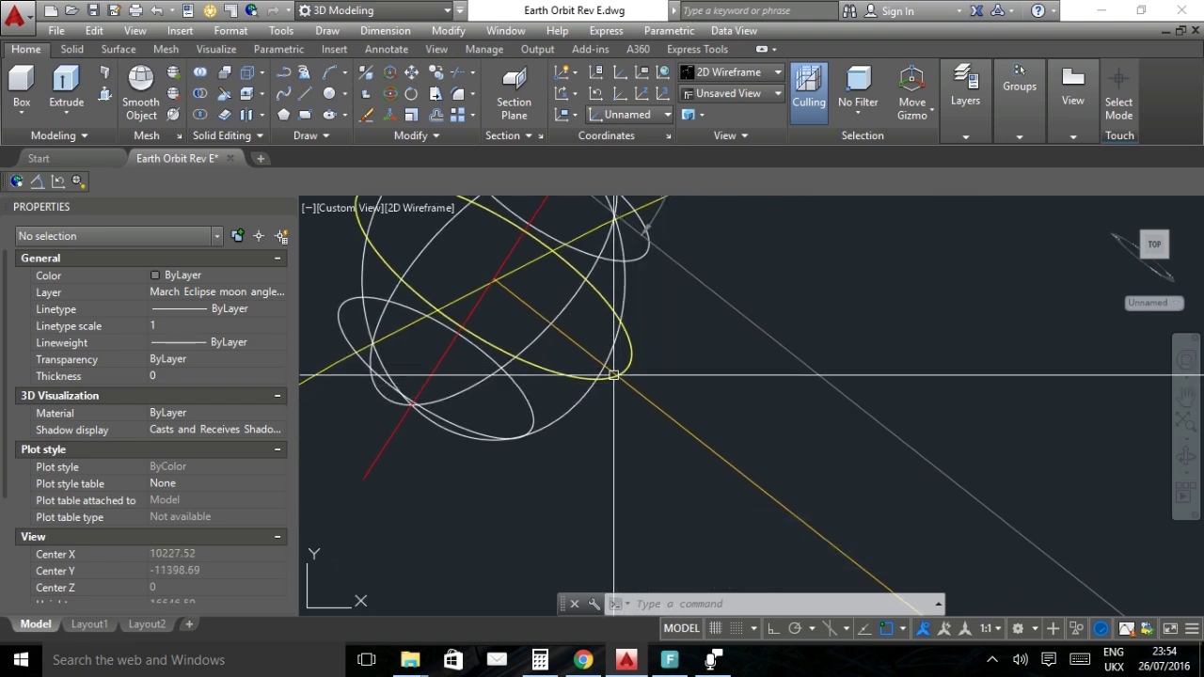
mouse_move(619, 375)
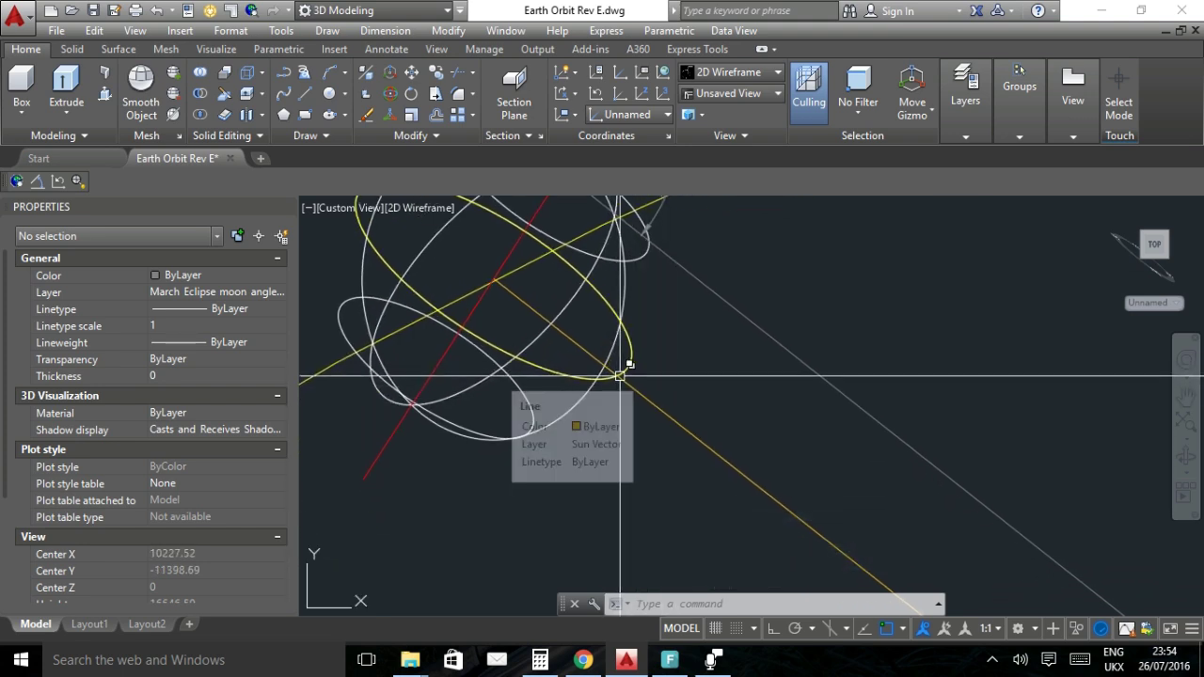
scroll(645, 329, "down", 3)
scroll(686, 349, "down", 5)
scroll(686, 353, "up", 4)
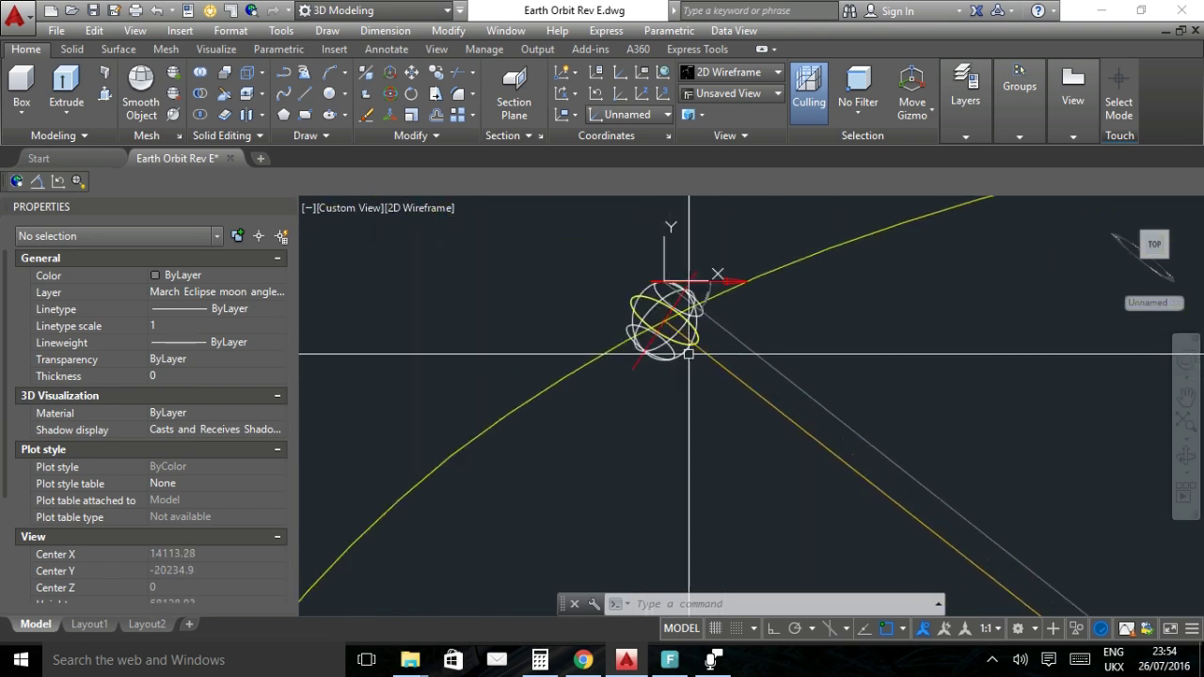
scroll(687, 354, "up", 3)
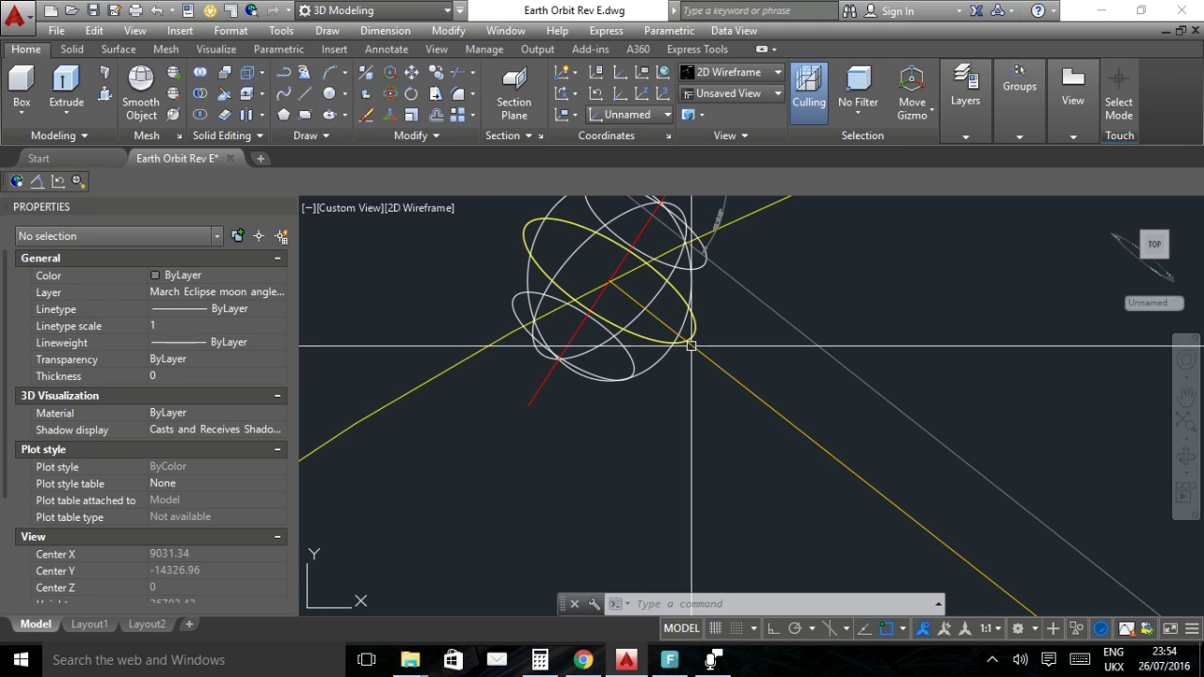
mouse_move(692, 341)
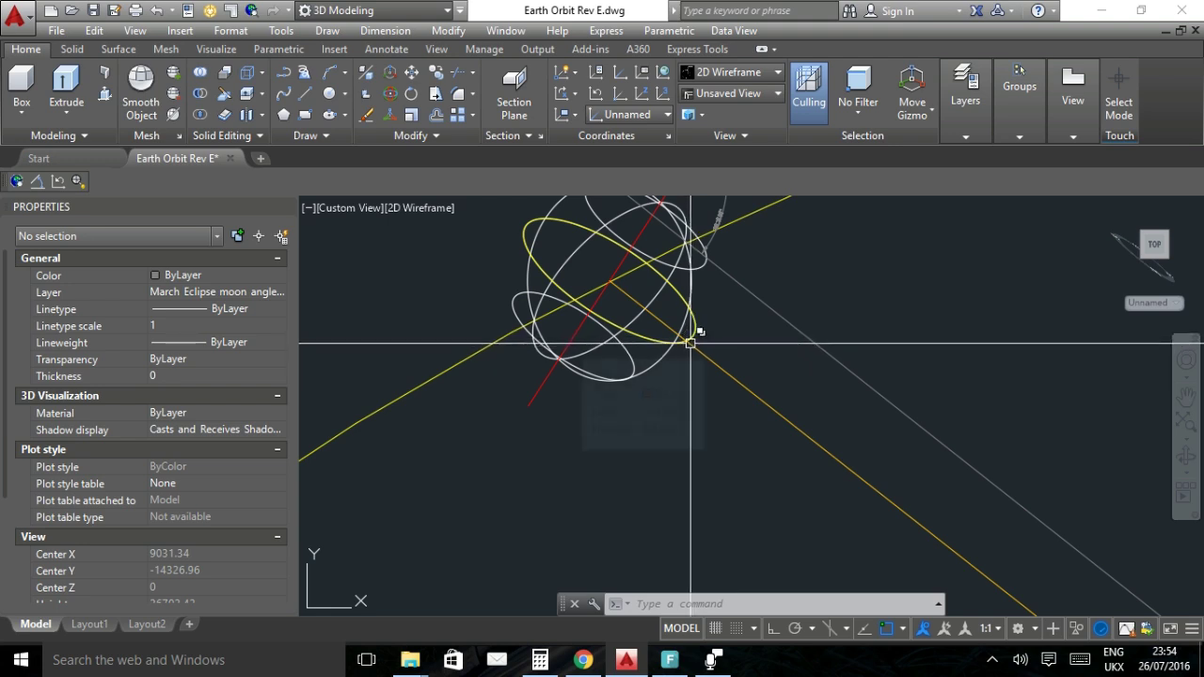
scroll(691, 342, "down", 3)
scroll(704, 444, "up", 3)
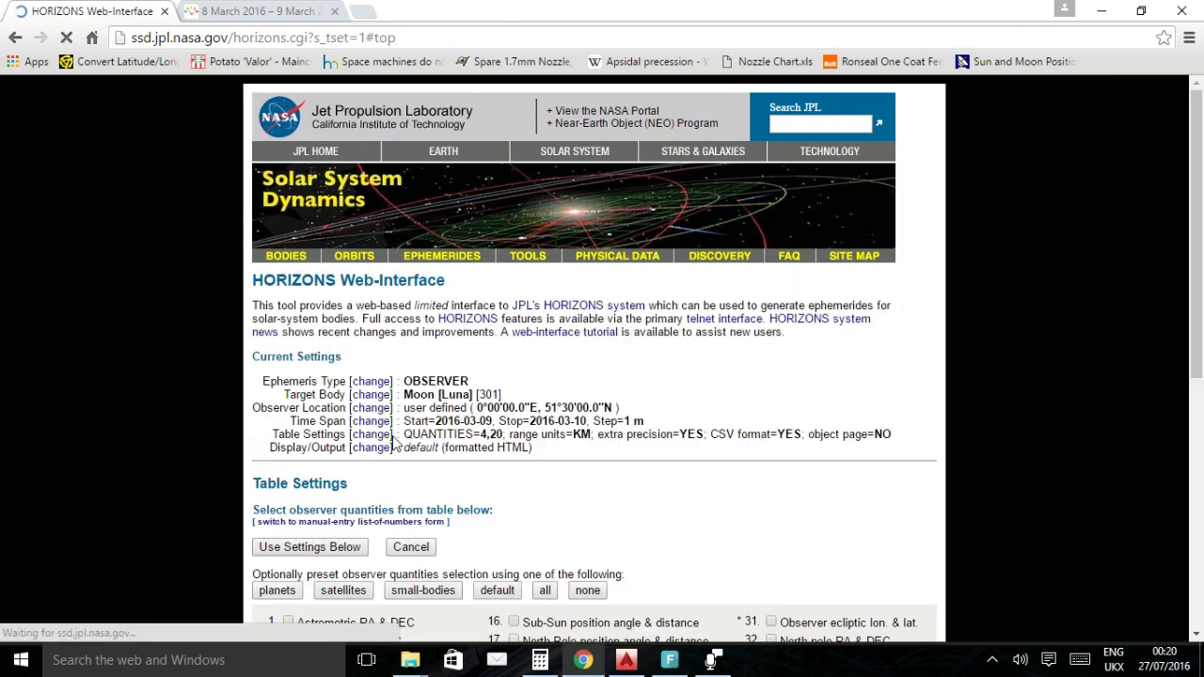
Set the HORIZONS table's refraction model to the standard atmosphere refraction model and apply the observer-table settings.
scroll(391, 466, "down", 10)
left_click(444, 326)
left_click(438, 357)
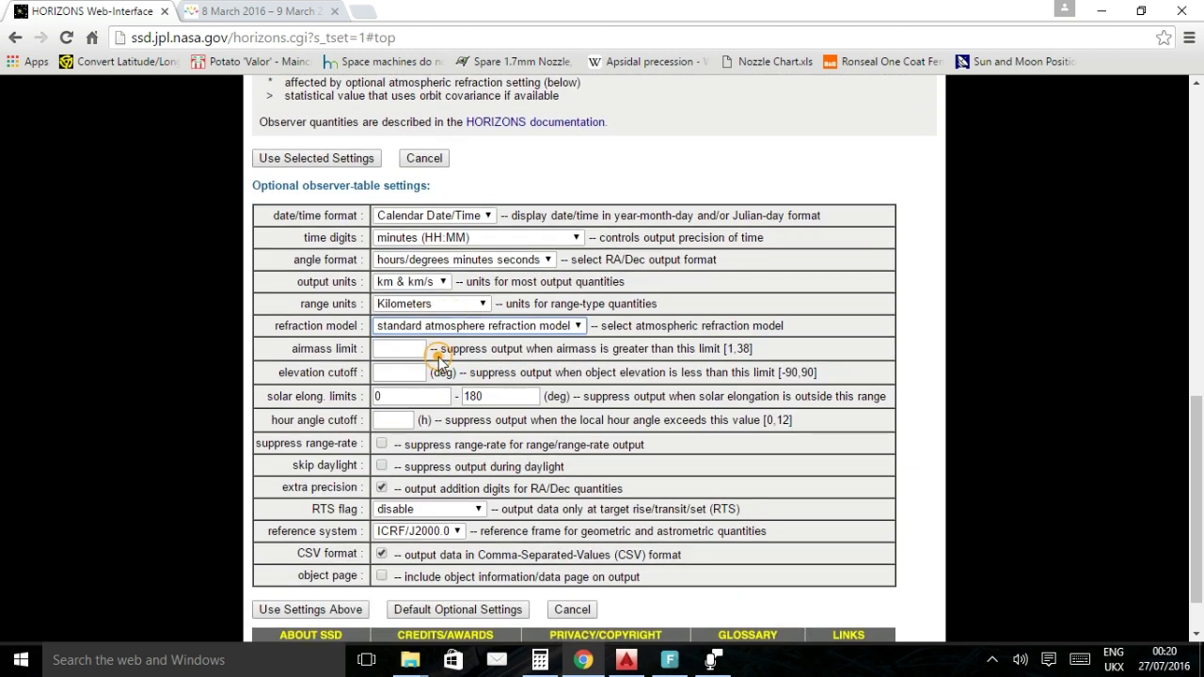
left_click(339, 609)
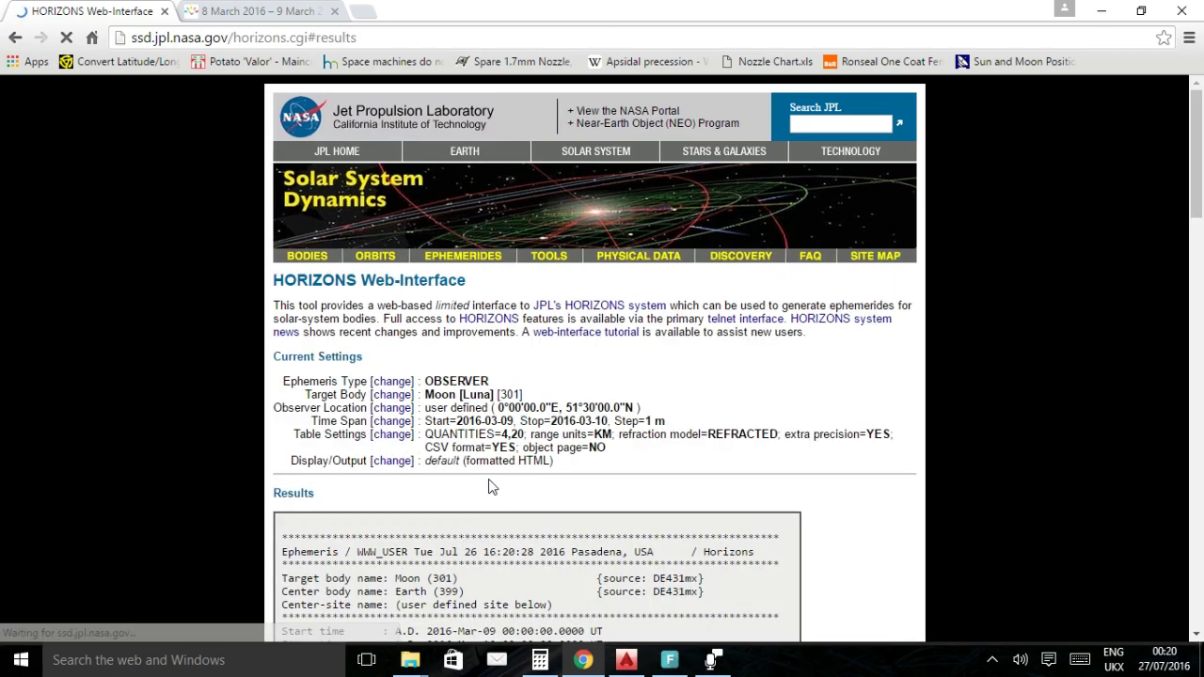
Find the refracted 01:59 Moon elevation in the regenerated table, and compare it with the angular dimension and the Moon's position in AutoCAD.
scroll(494, 480, "down", 13)
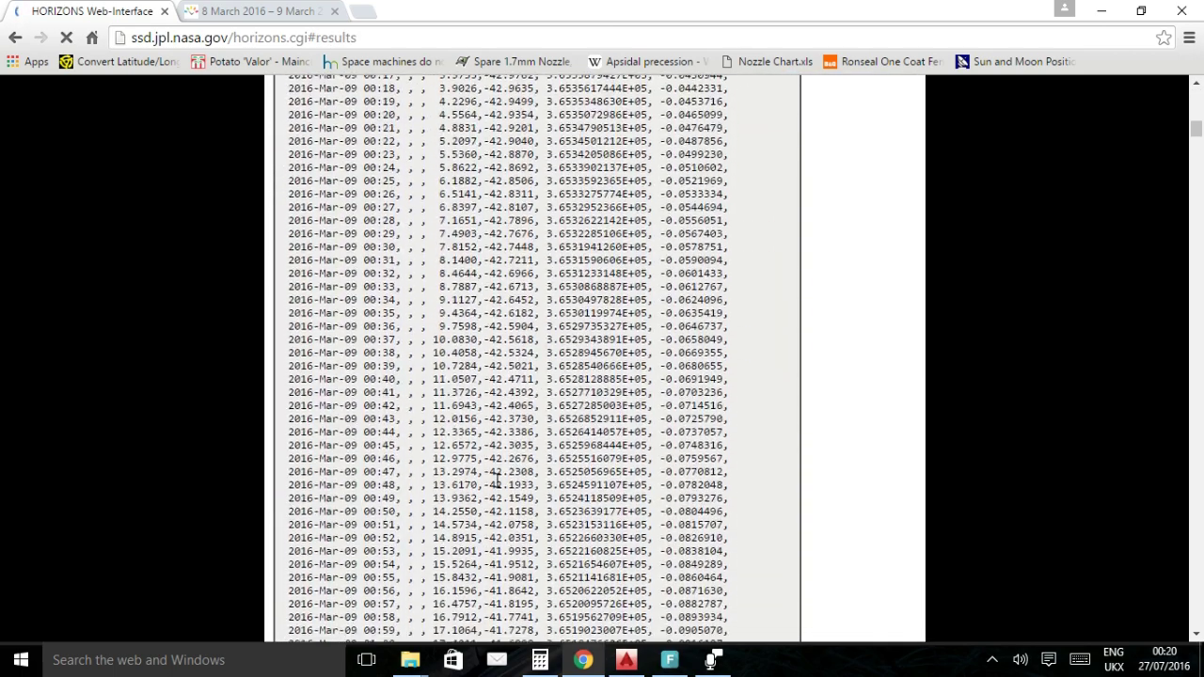
scroll(496, 480, "down", 5)
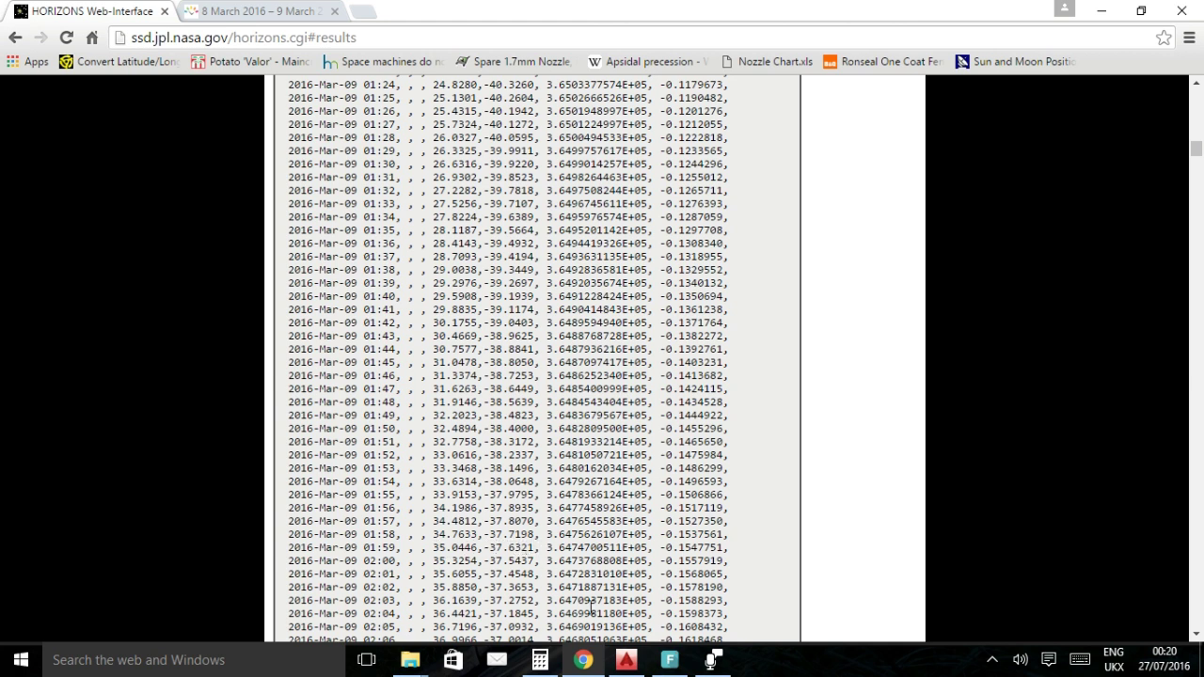
left_click(624, 662)
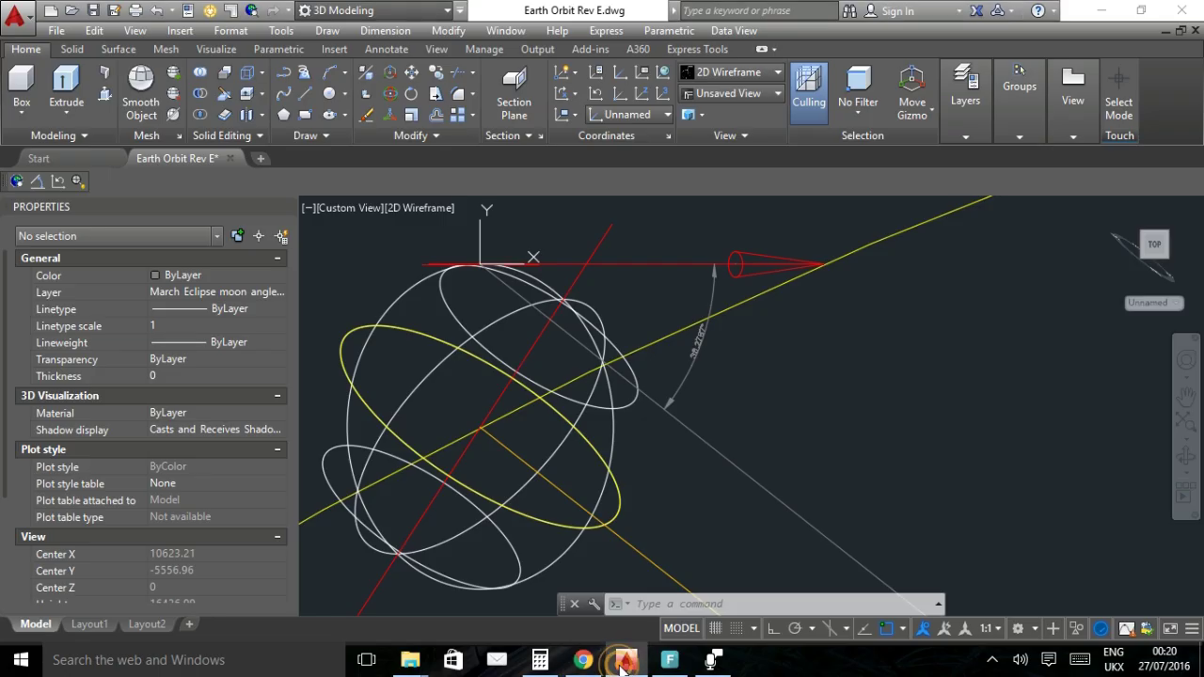
scroll(699, 344, "up", 3)
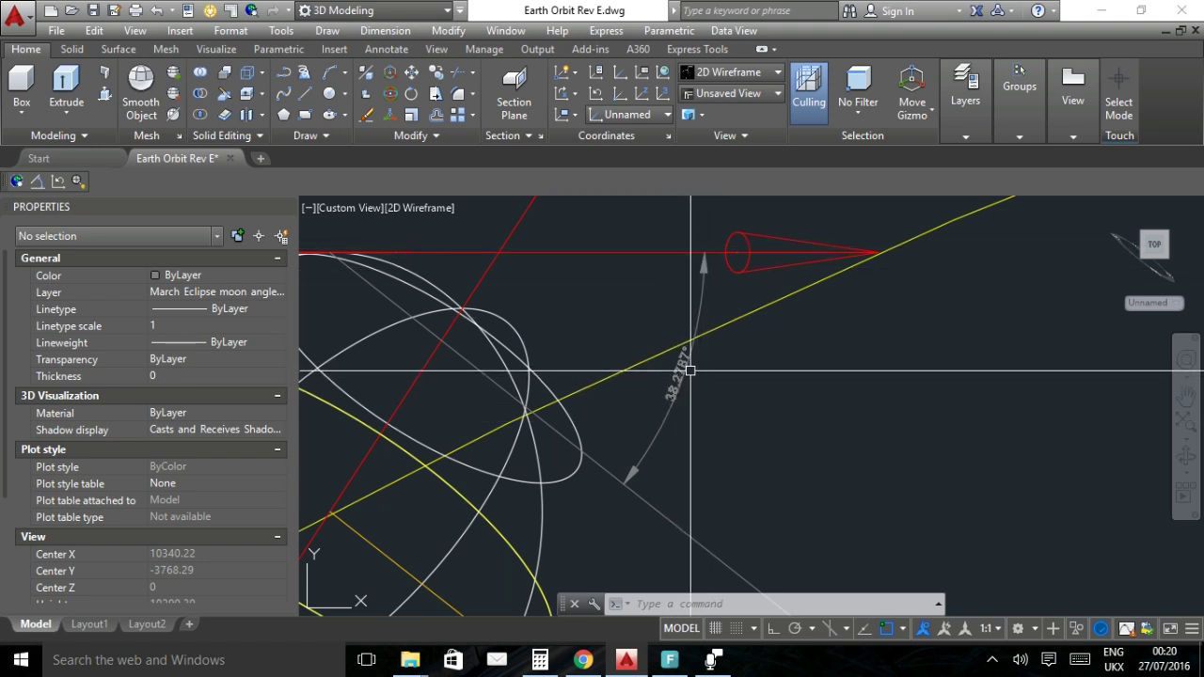
scroll(690, 370, "up", 2)
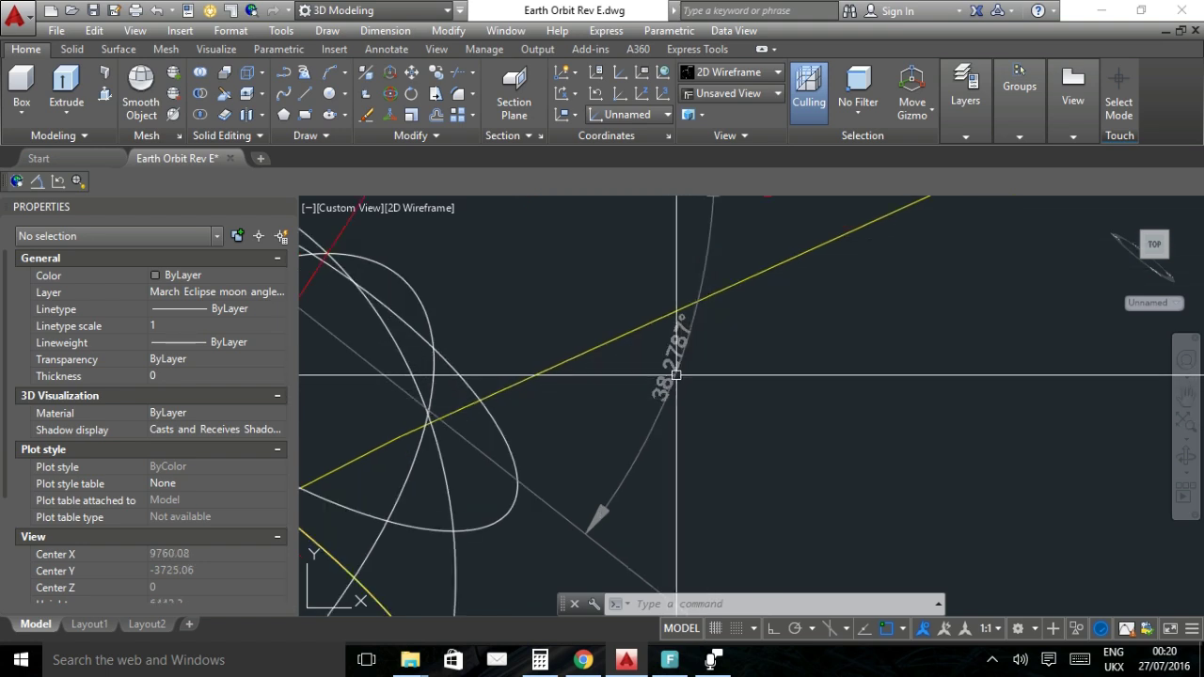
scroll(683, 353, "down", 3)
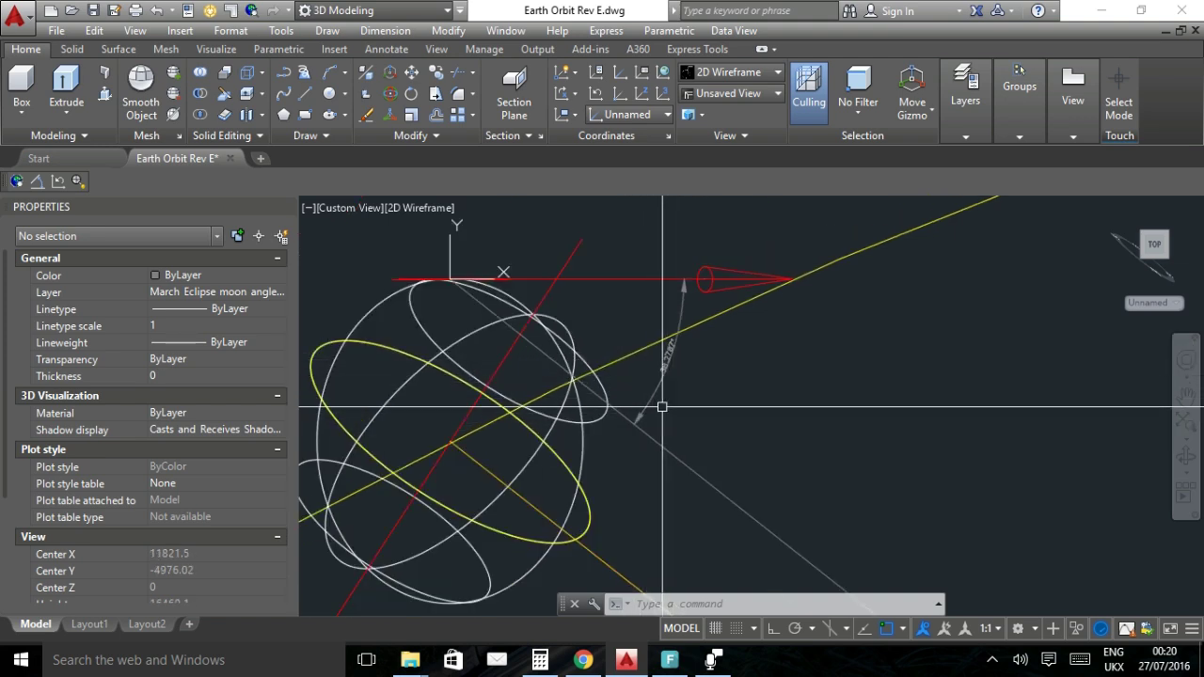
scroll(661, 404, "down", 5)
scroll(661, 404, "up", 8)
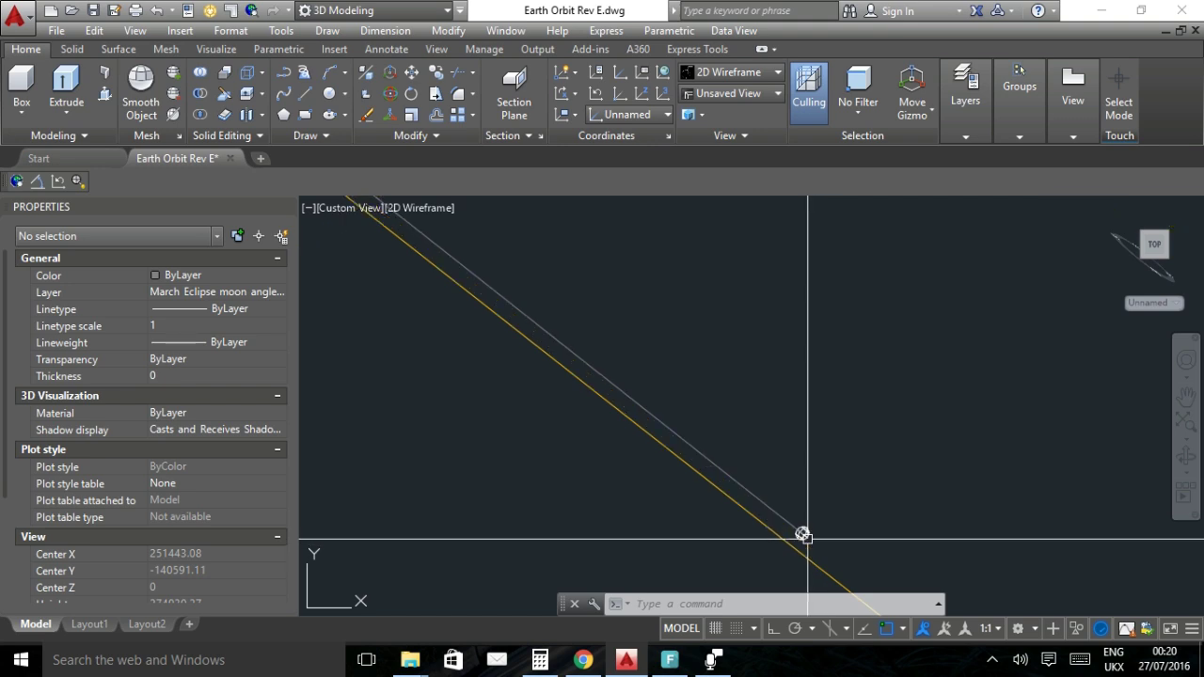
scroll(806, 536, "down", 4)
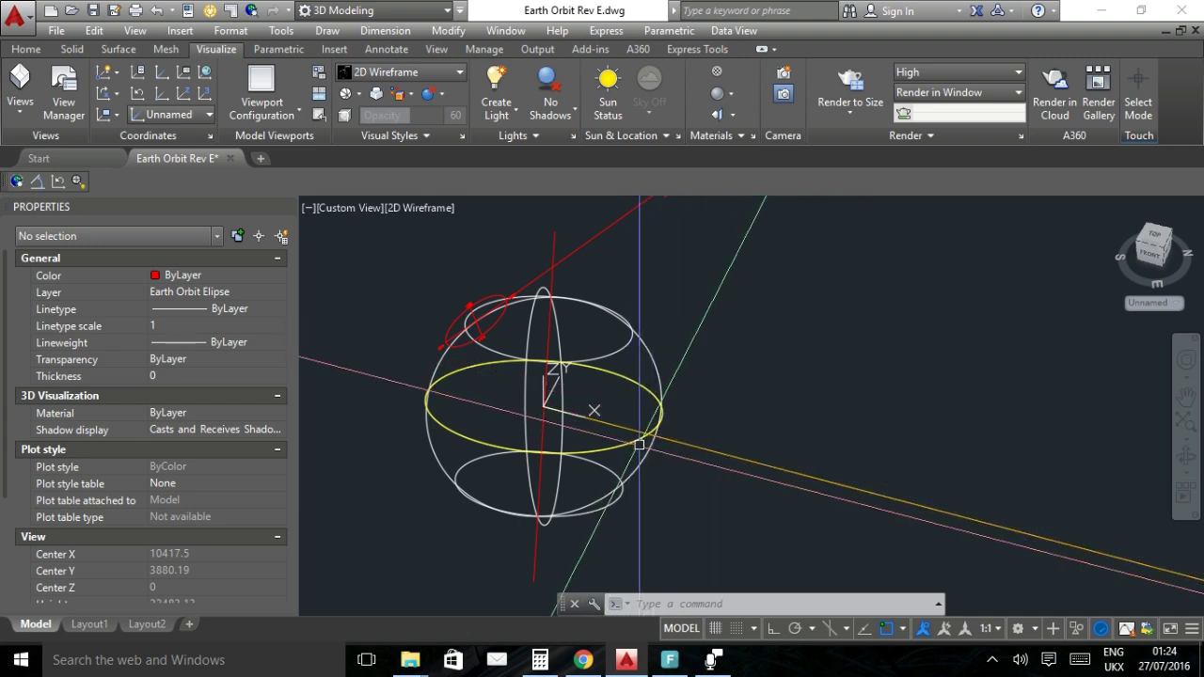
Create a camera located at the node where the orange Sun vector line meets Earth's surface.
left_click(783, 79)
type("node")
key("Return")
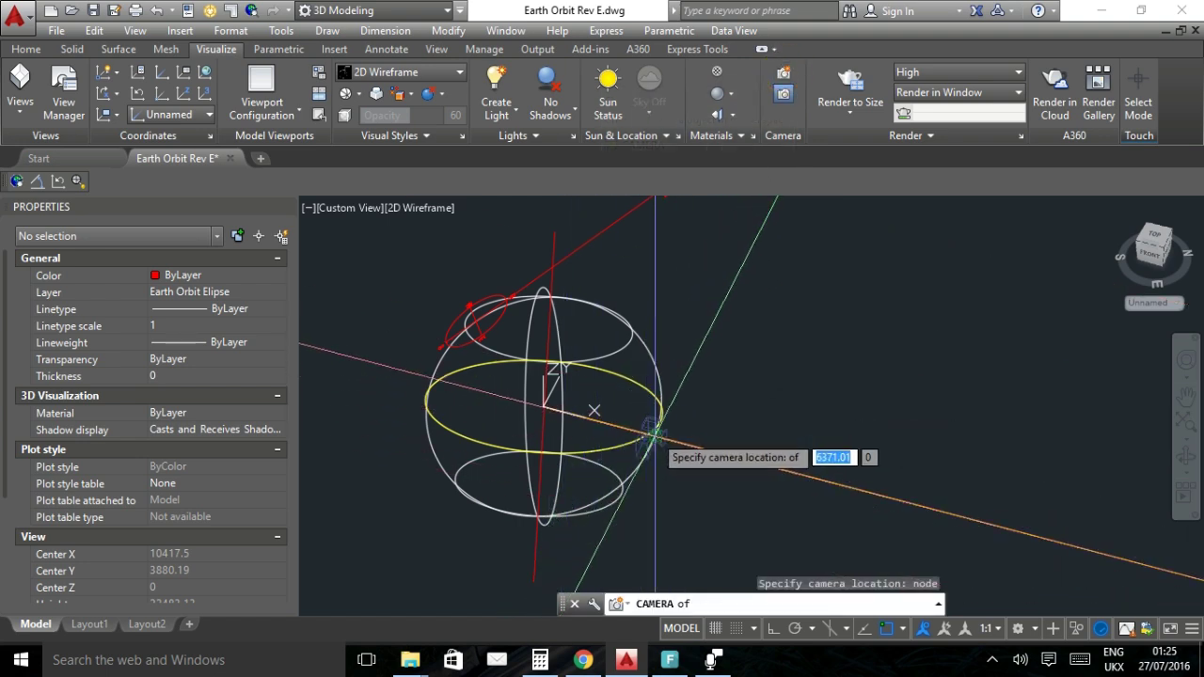
left_click(654, 434)
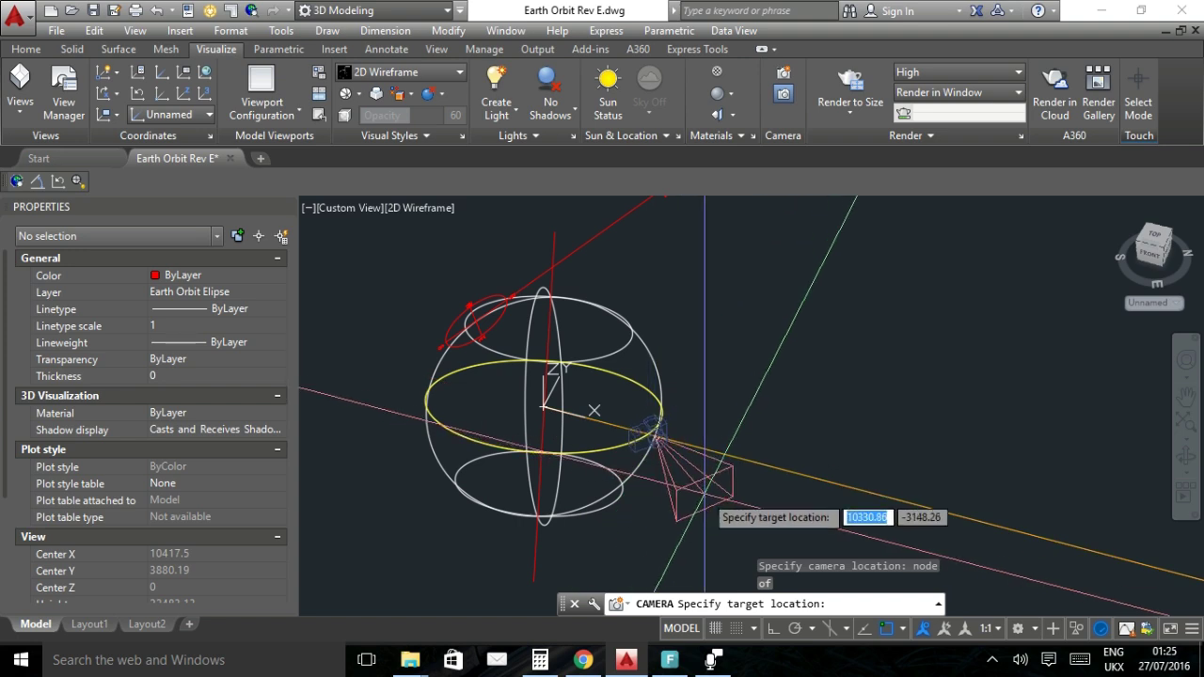
Target the camera at the centre of the Moon sphere and finish the camera without further options.
scroll(640, 465, "down", 5)
scroll(696, 464, "up", 4)
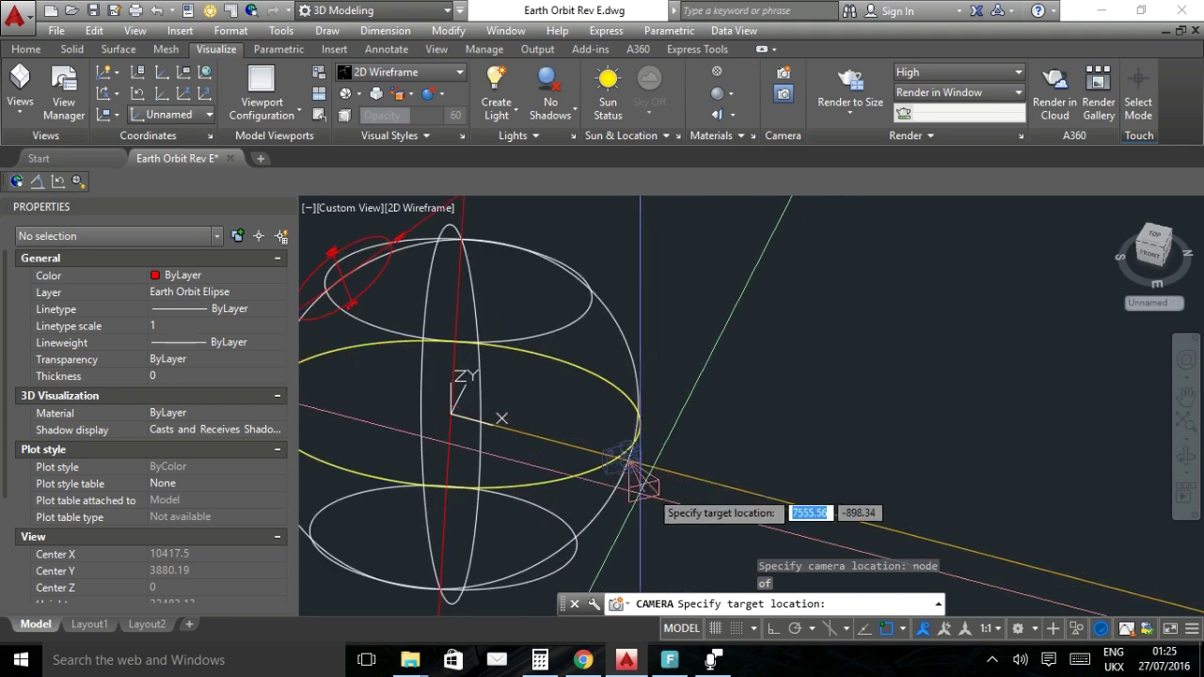
scroll(712, 475, "down", 3)
scroll(866, 485, "up", 5)
scroll(884, 471, "up", 4)
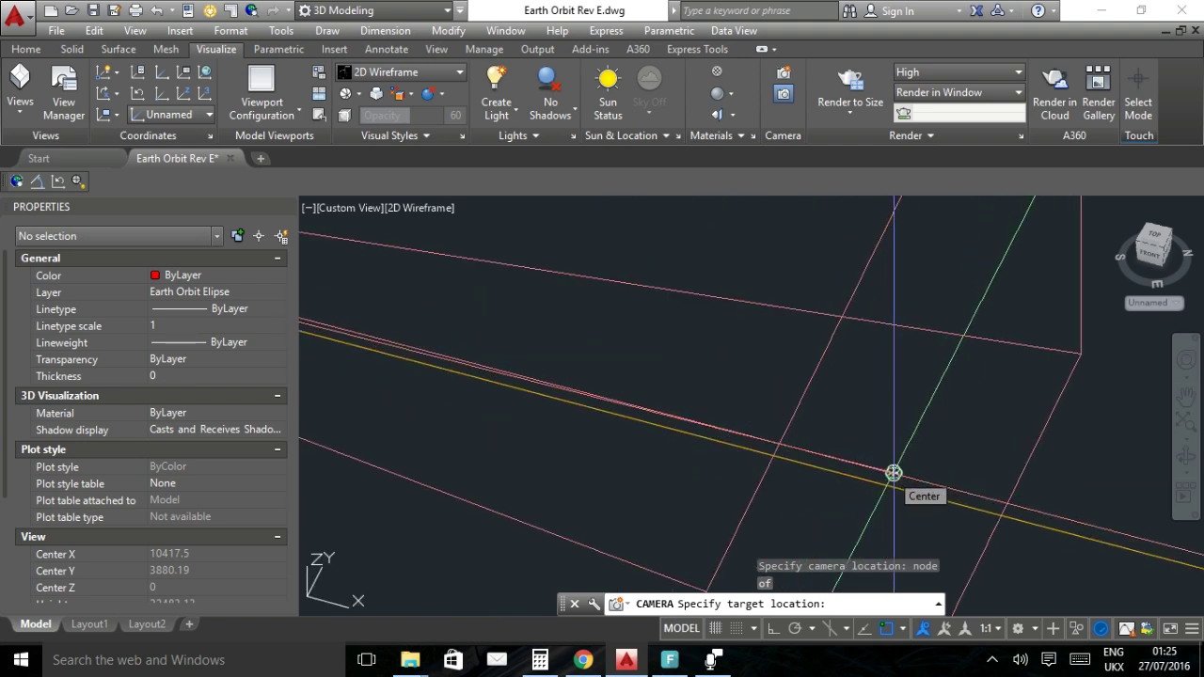
left_click(894, 473)
scroll(873, 433, "up", 2)
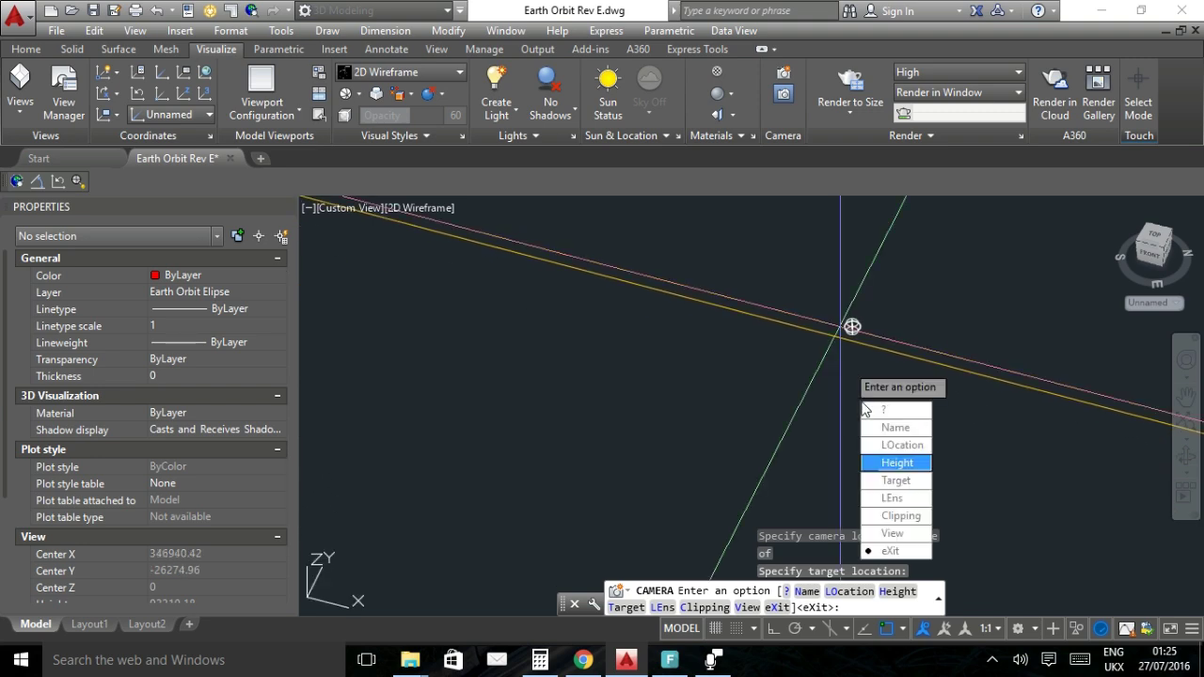
left_click(890, 551)
scroll(814, 282, "down", 3)
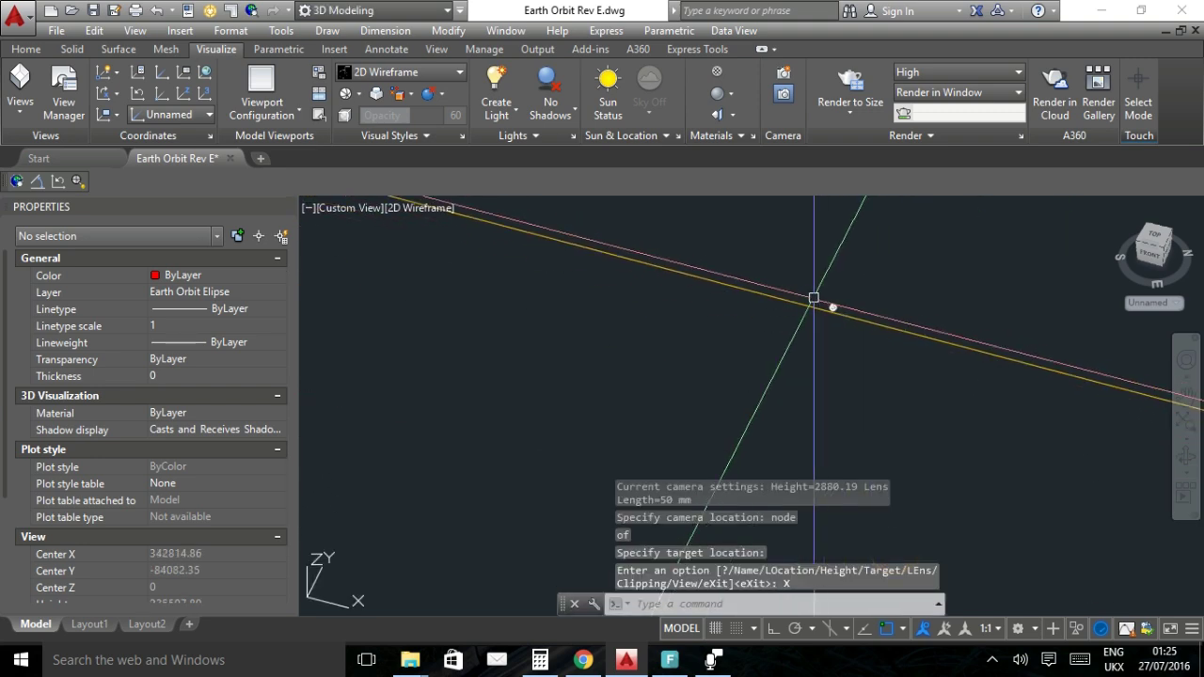
Select the new camera on Earth's surface and set its roll angle to -23.44.
scroll(527, 282, "up", 5)
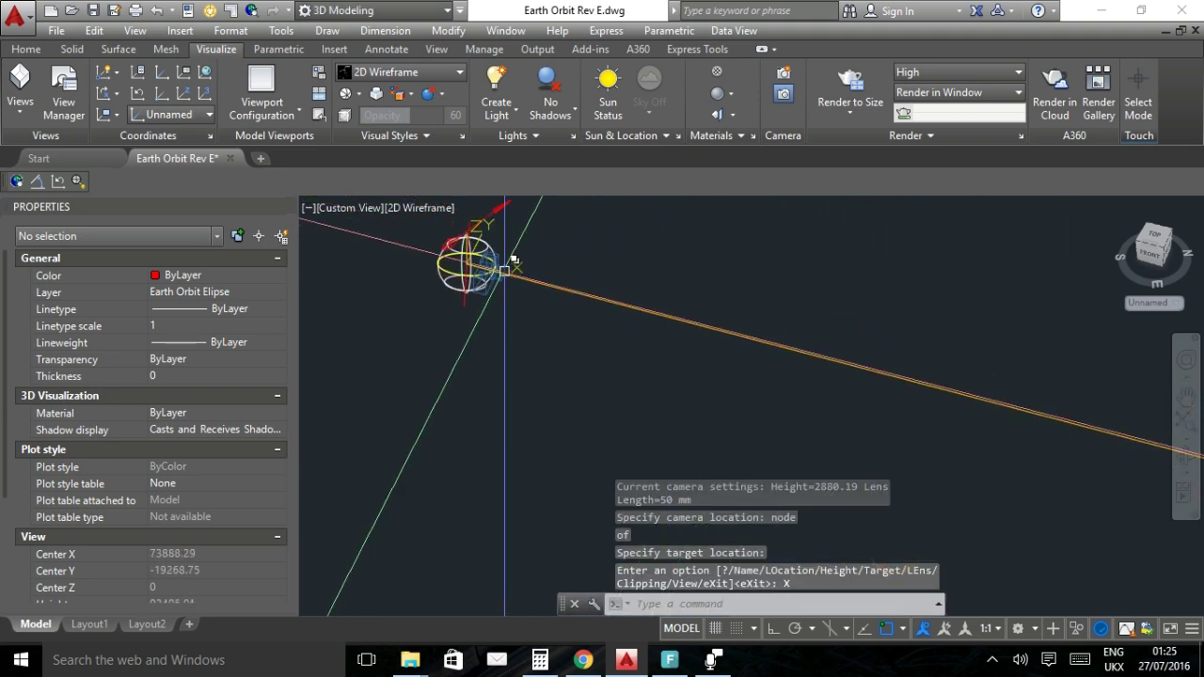
scroll(501, 269, "up", 4)
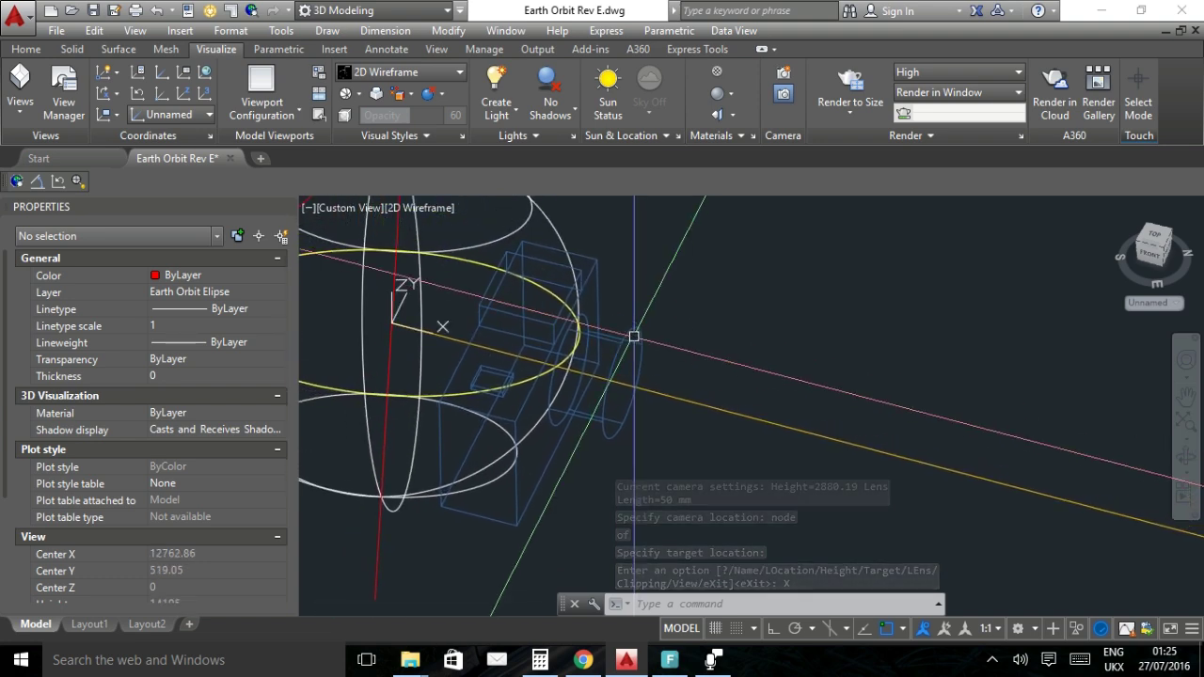
left_click(627, 335)
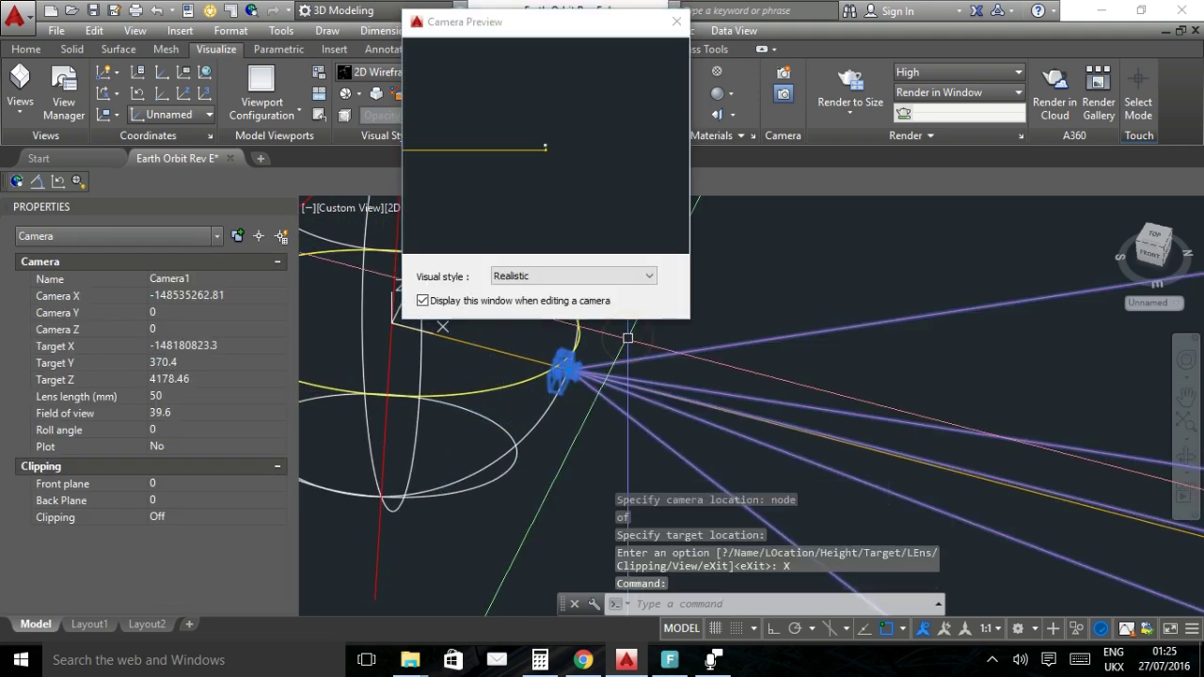
left_click(156, 429)
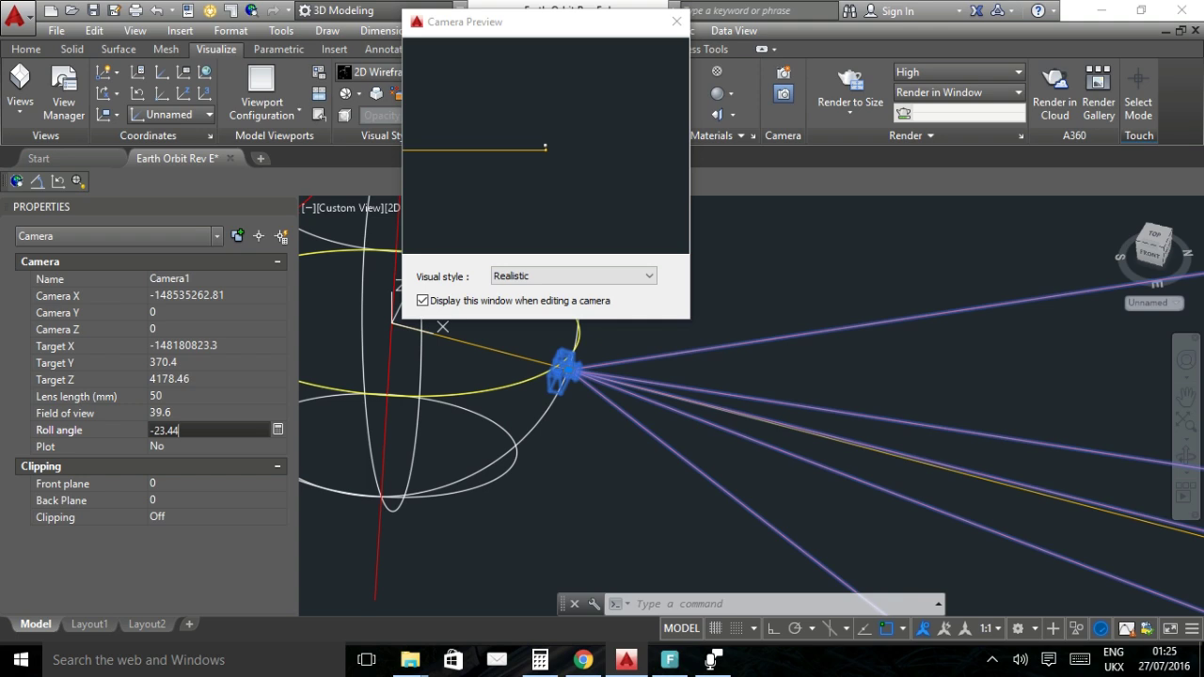
type("-23.44")
key("Return")
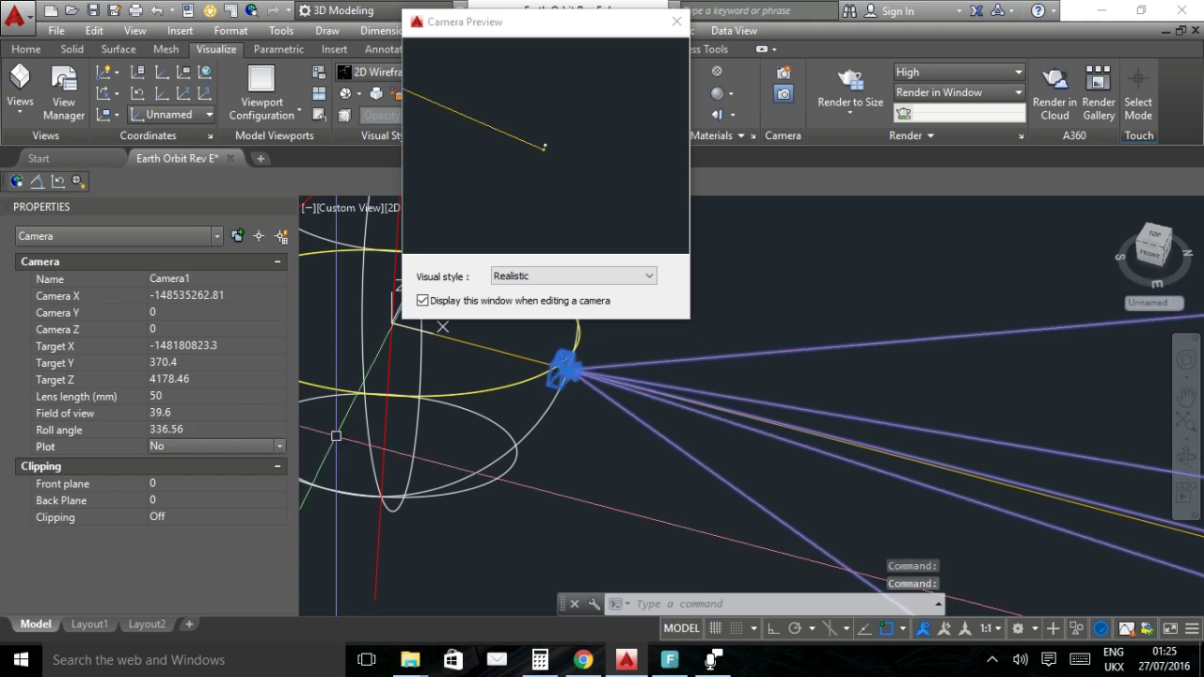
Narrow the surface camera's field of view to 2.87 by stretching its lens length grip, so the preview frames the Moon and Sun closely.
key("Escape")
middle_click(576, 404, "shift")
left_click_drag(576, 404, 554, 366)
key("Escape")
left_click(556, 367)
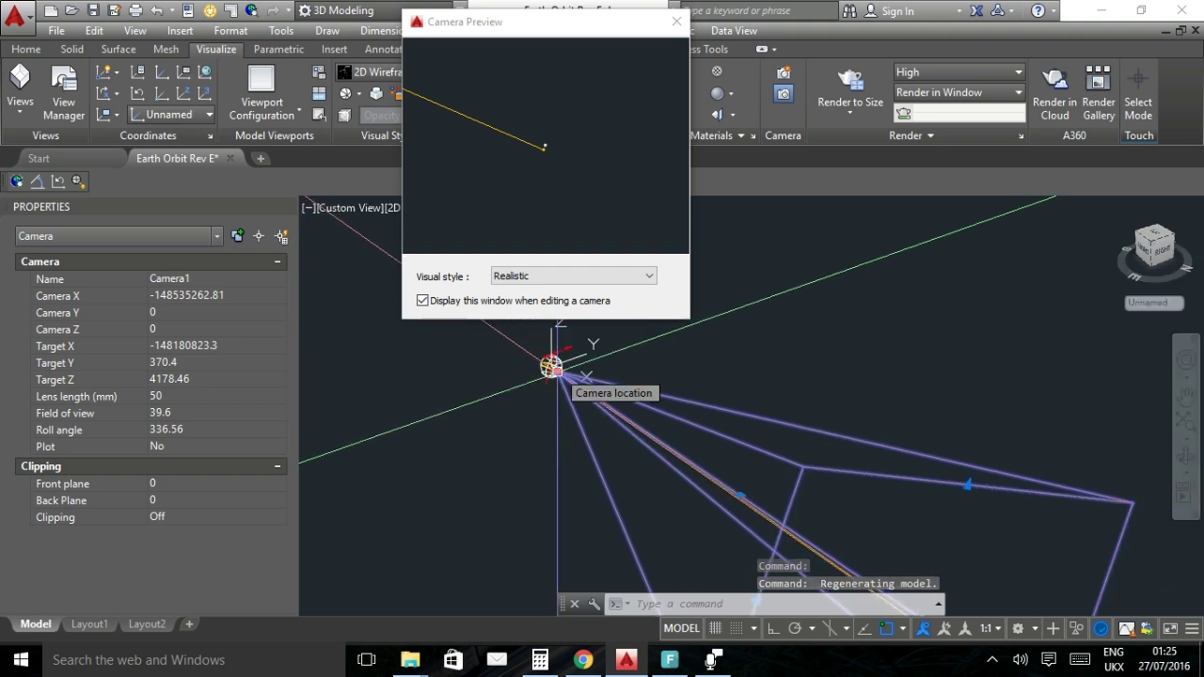
left_click(556, 370)
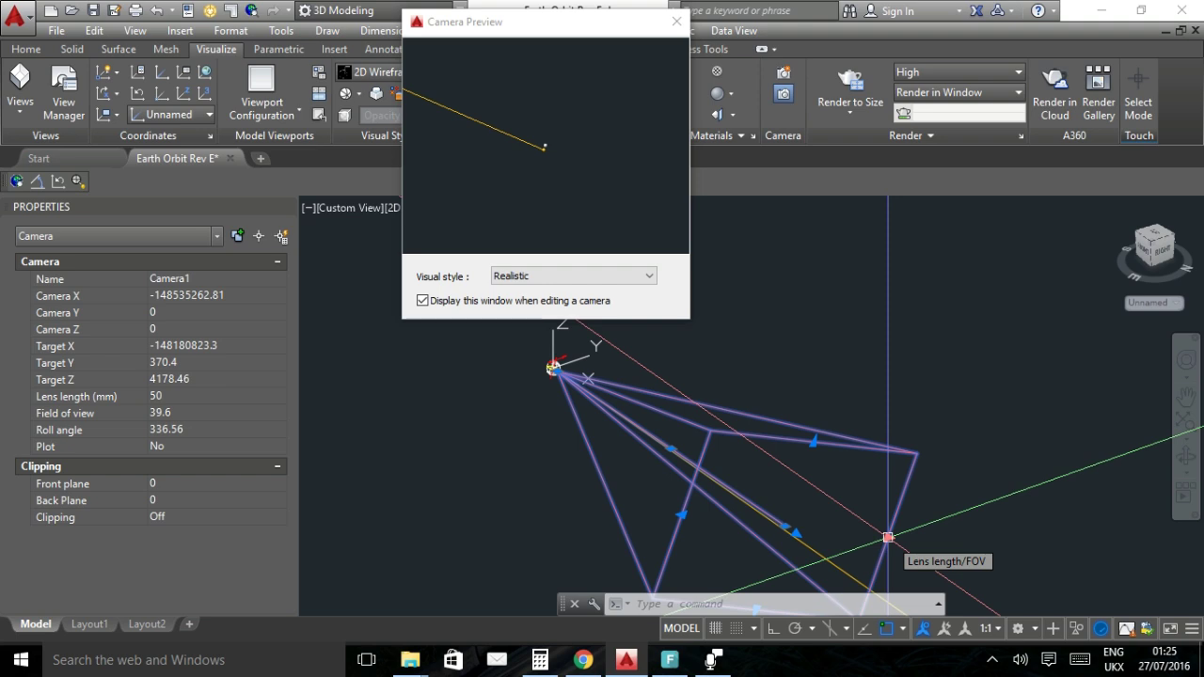
left_click(888, 538)
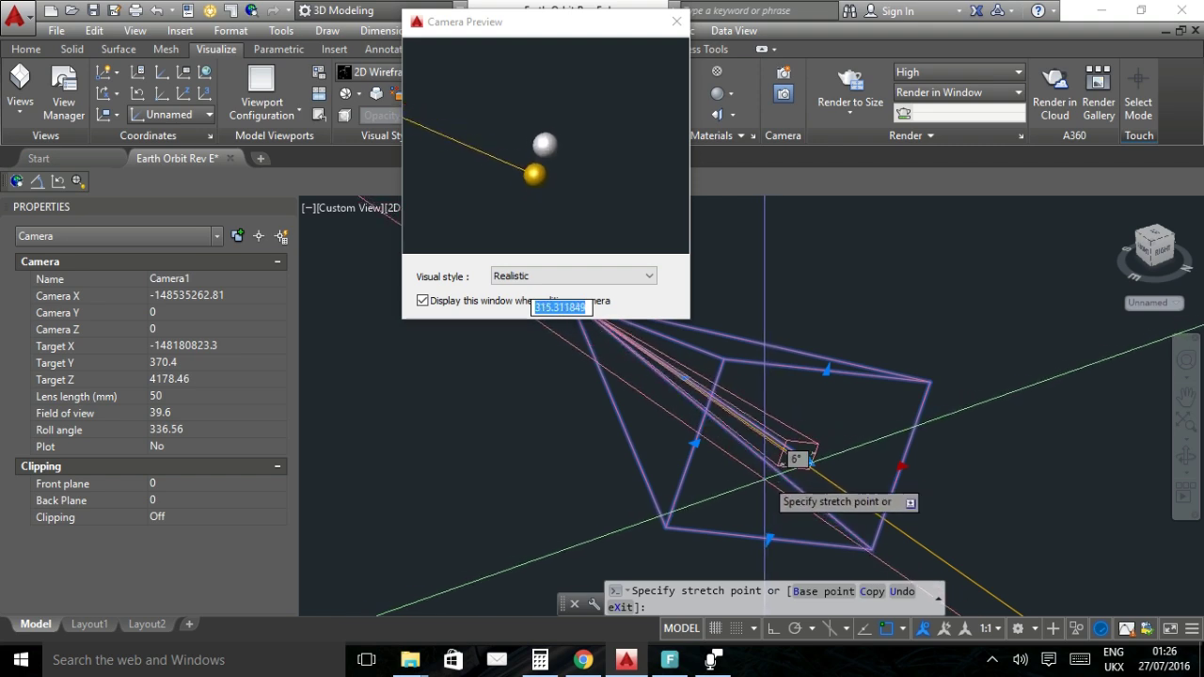
left_click(757, 485)
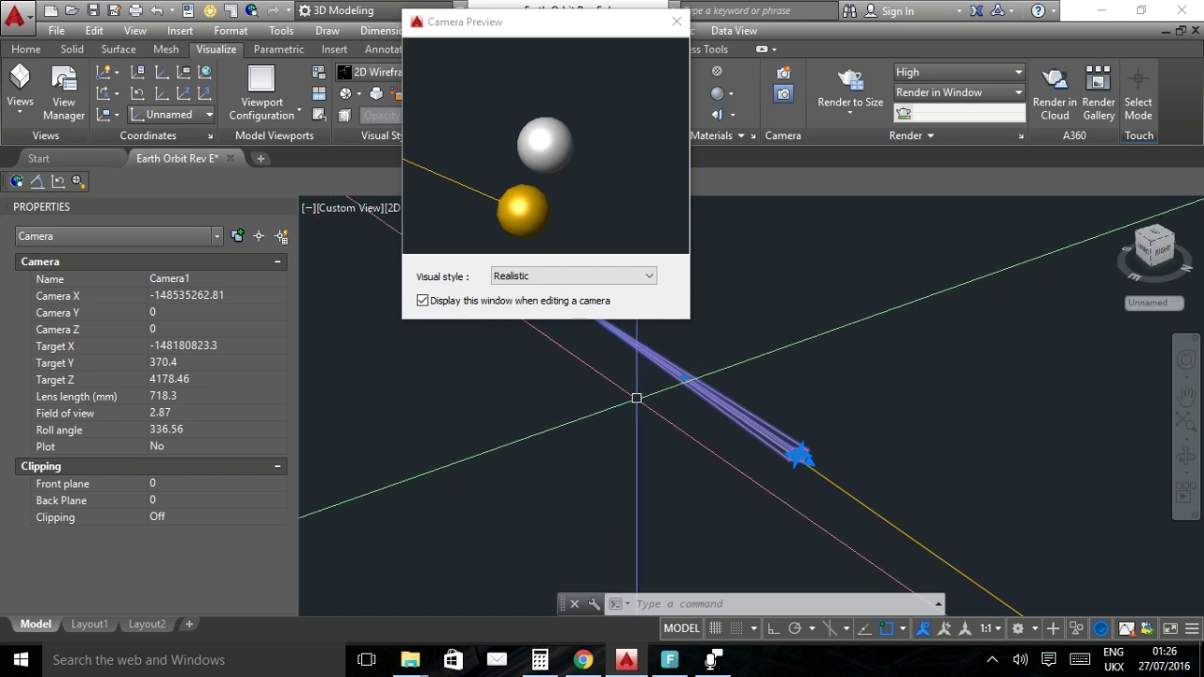
Delete the camera on Earth's surface and show the model in the Realistic visual style.
left_click_drag(617, 390, 715, 473)
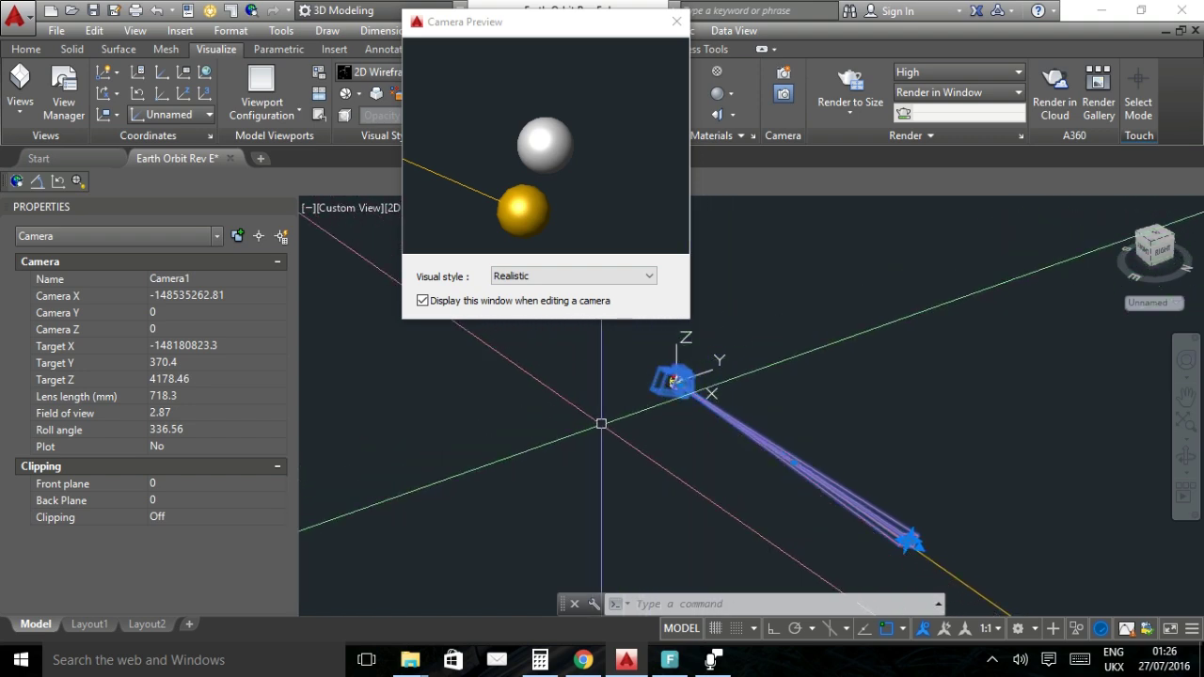
key("Delete")
scroll(672, 388, "up", 6)
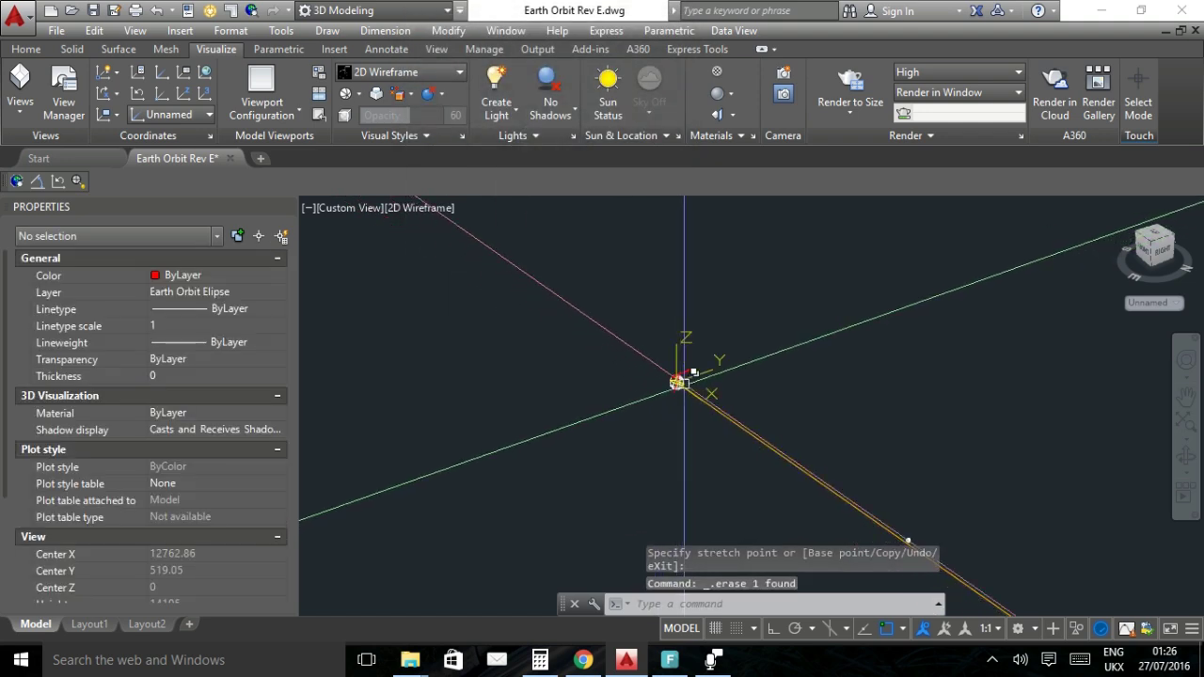
left_click_drag(669, 389, 564, 200)
left_click(442, 73)
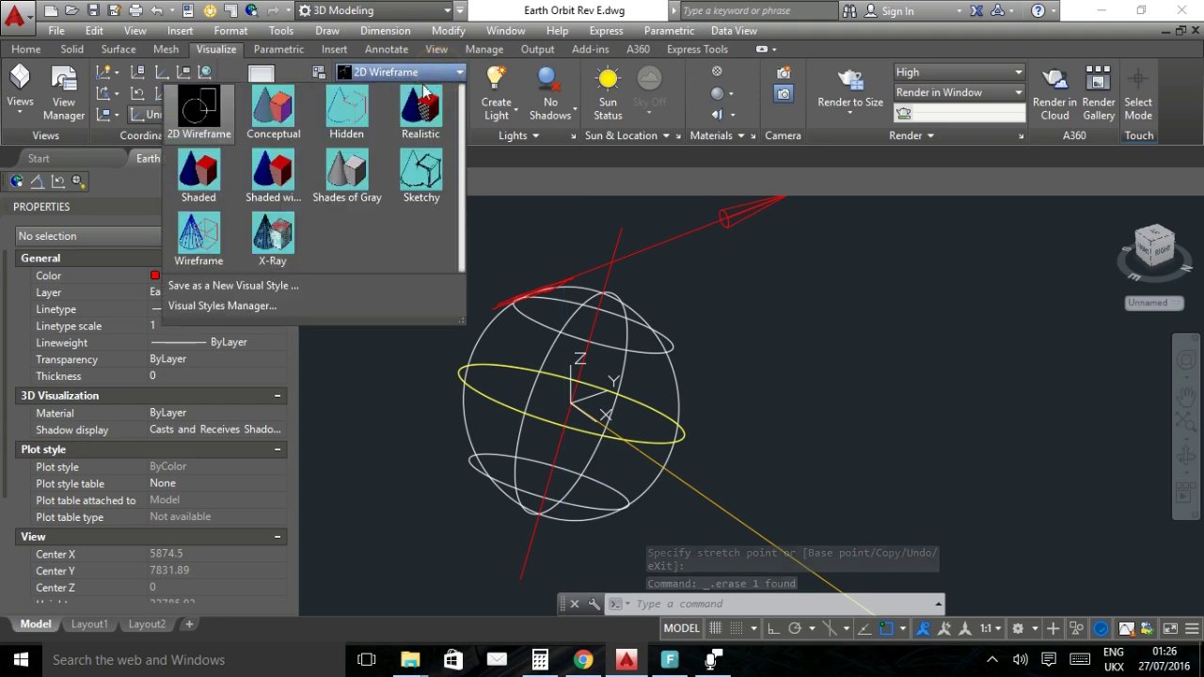
left_click(430, 111)
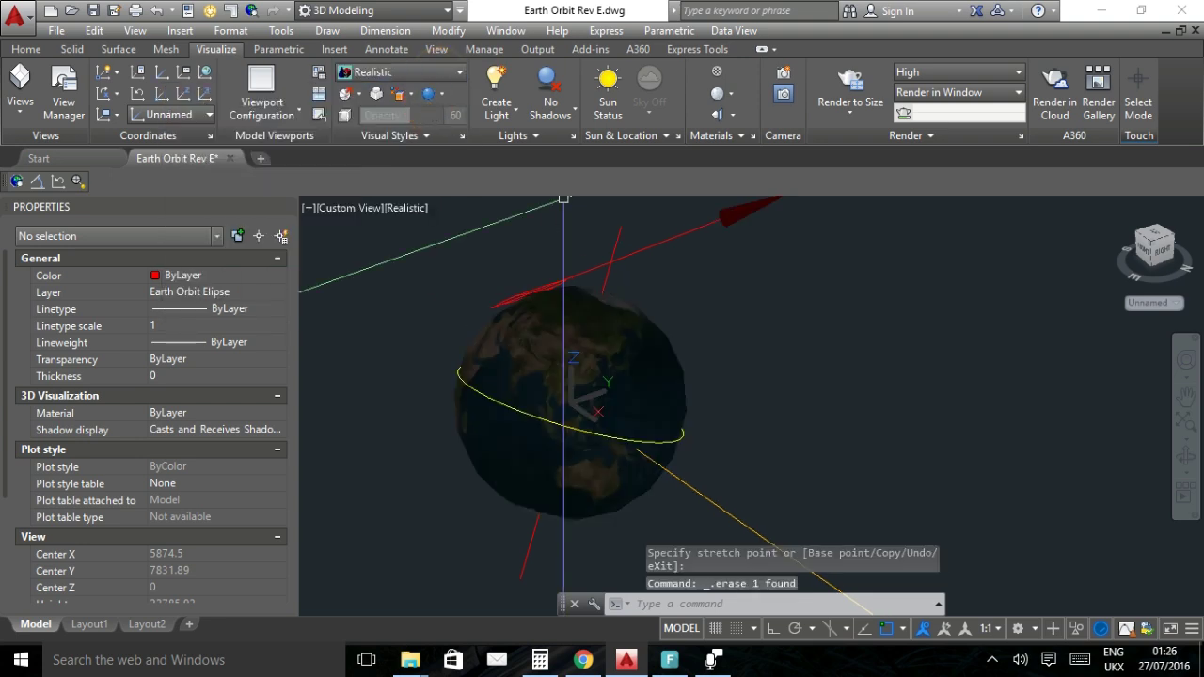
Examine where the orange Sun vector line meets Earth's surface and compare it with the timeanddate.com eclipse map in Chrome.
scroll(640, 451, "up", 5)
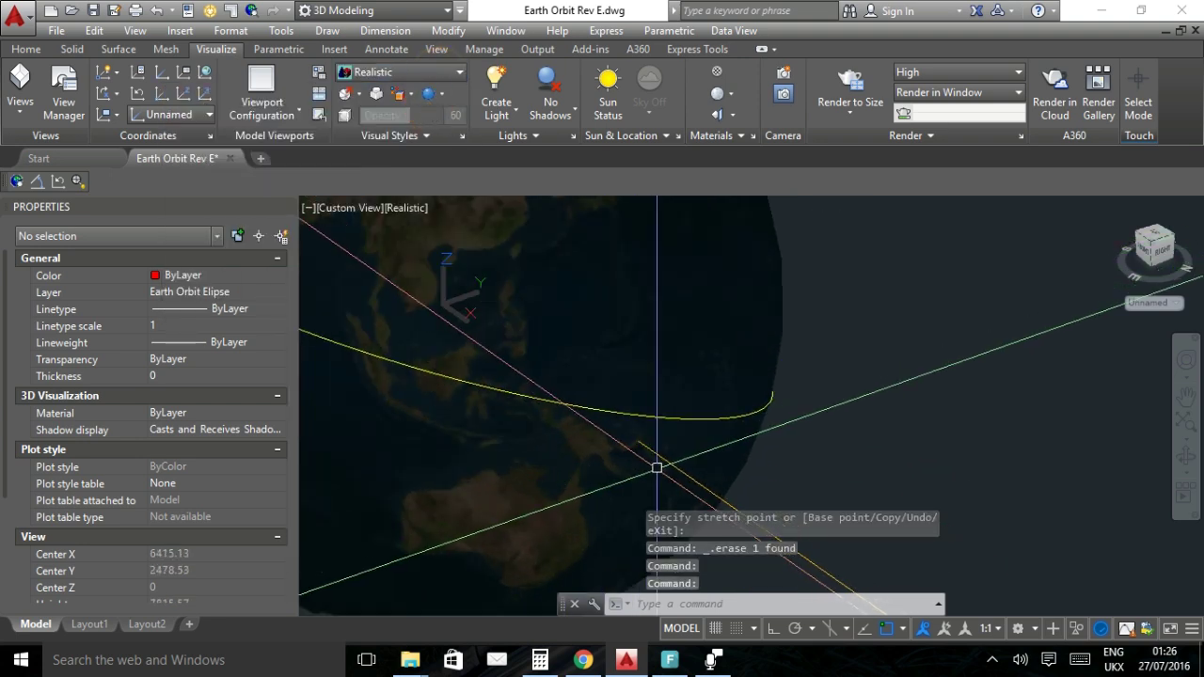
scroll(656, 468, "up", 3)
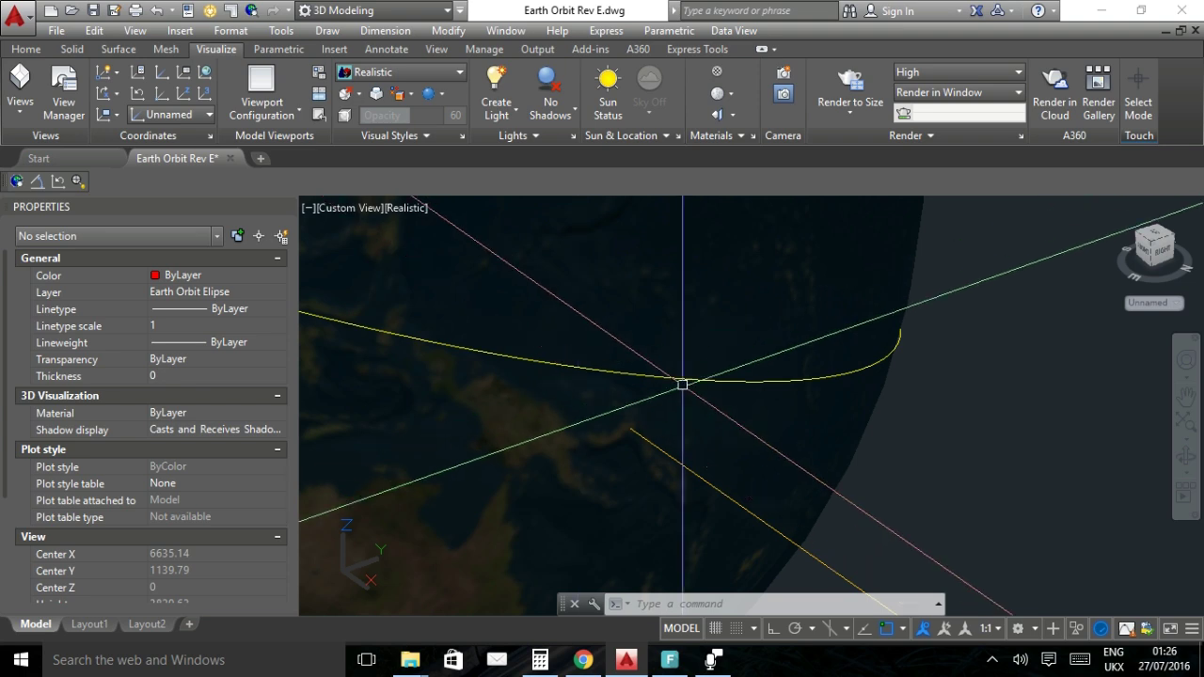
scroll(653, 381, "down", 3)
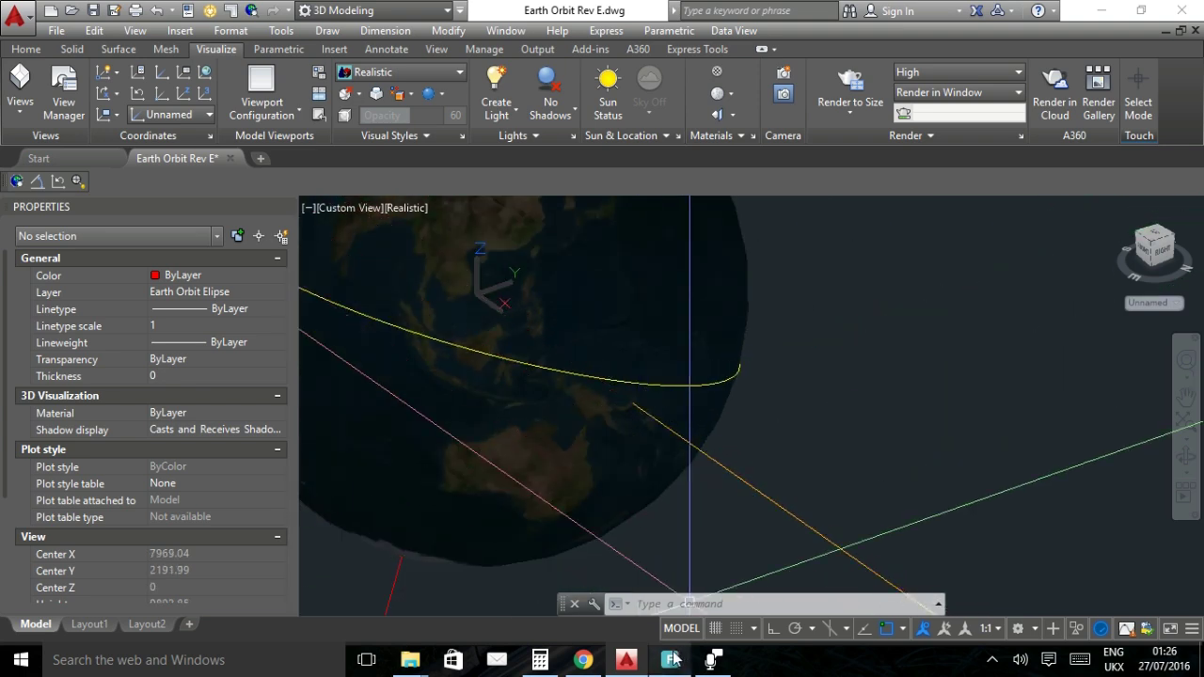
left_click(584, 661)
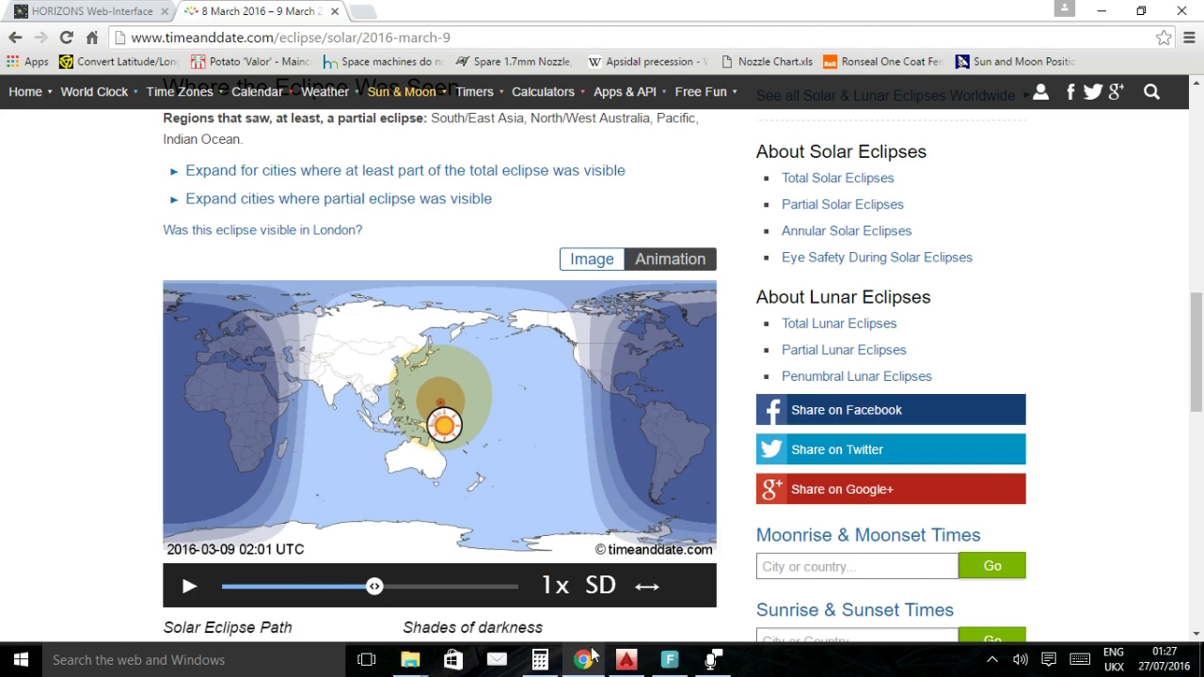
left_click(621, 664)
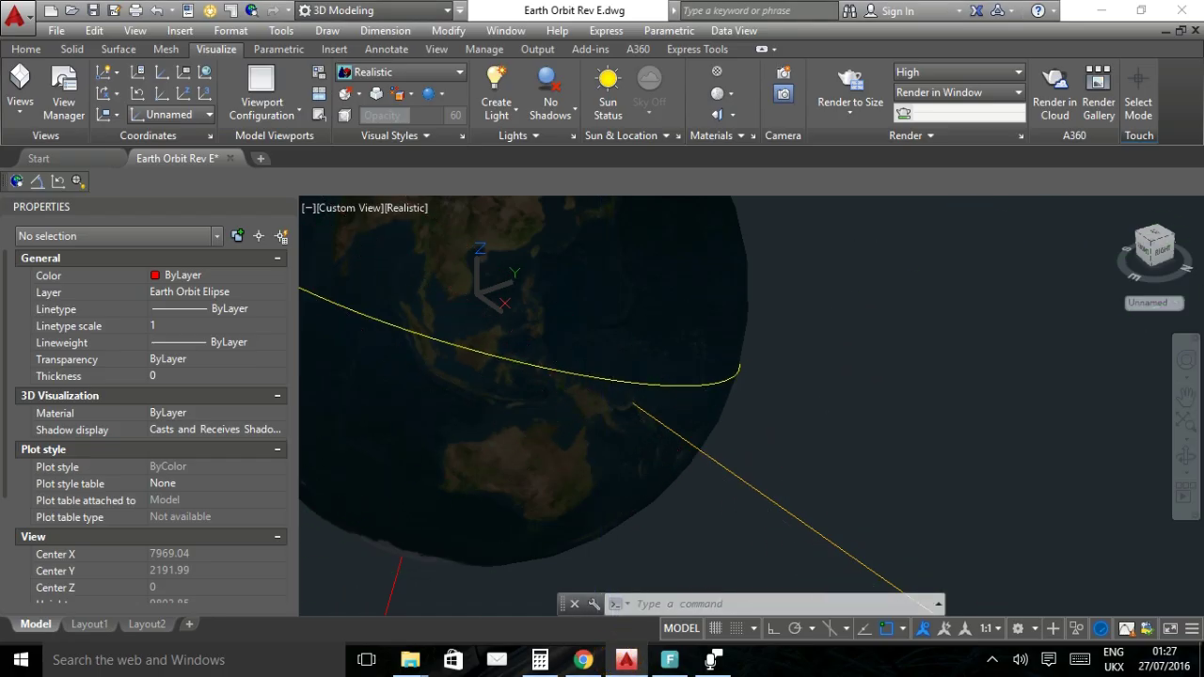
key("Escape")
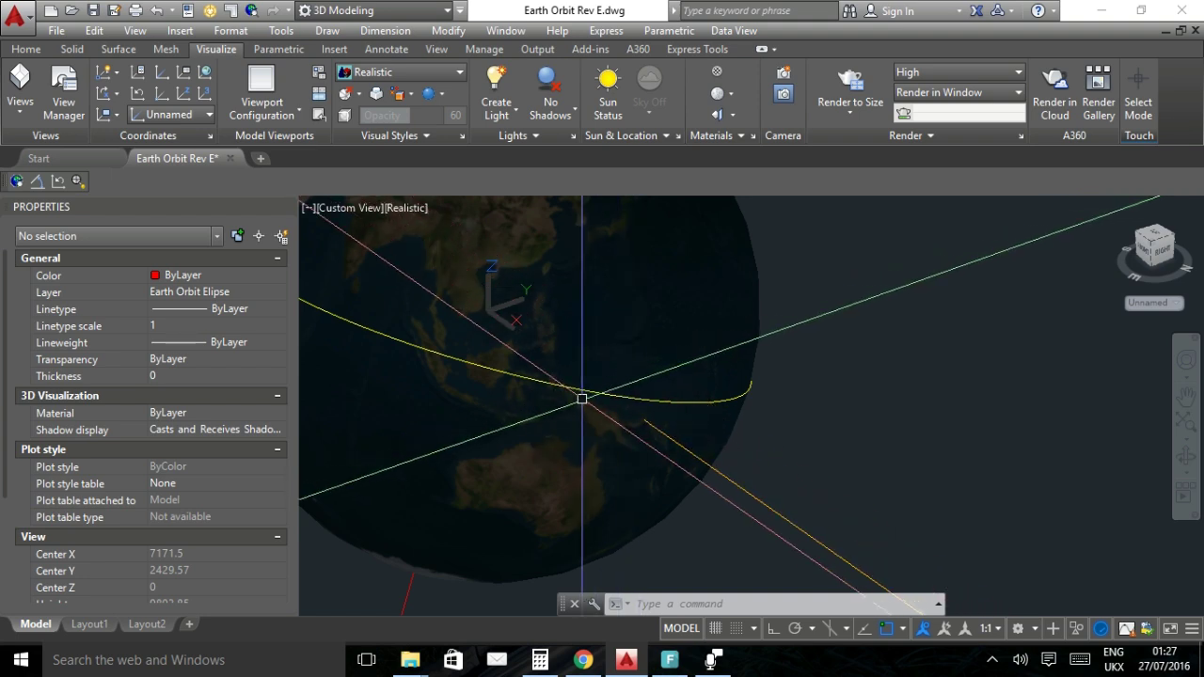
scroll(579, 402, "down", 3)
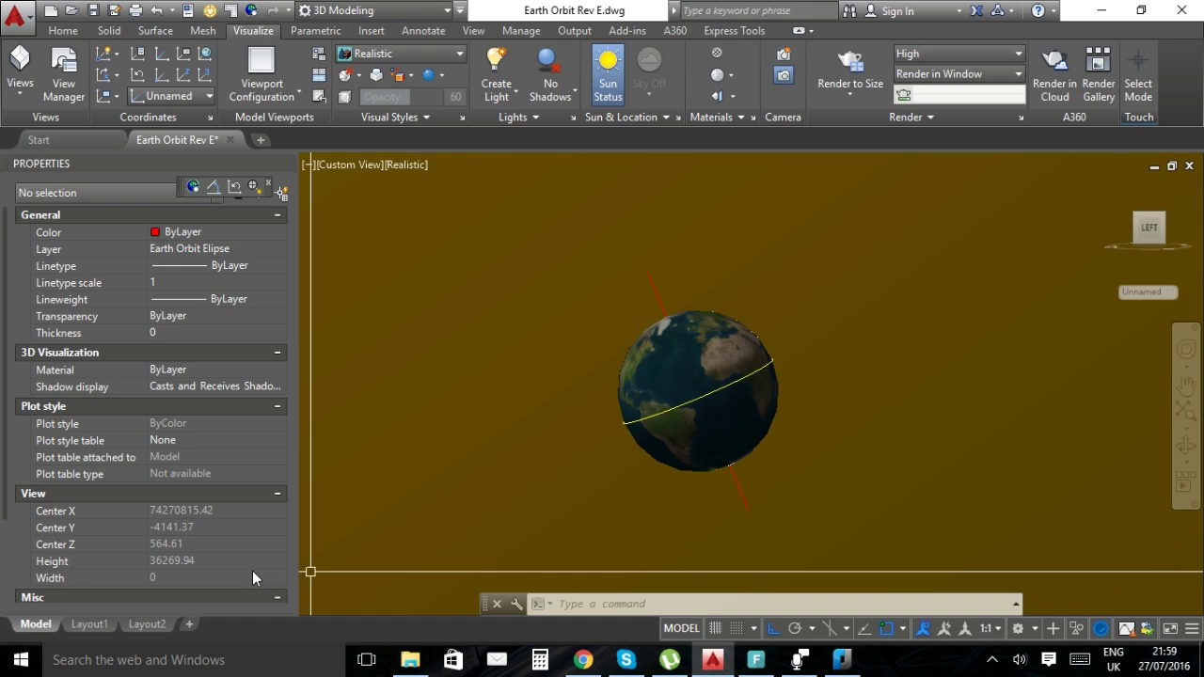
Turn off the display of camera glyphs in the model, where Earth is seen in front of the Sun.
scroll(705, 386, "down", 10)
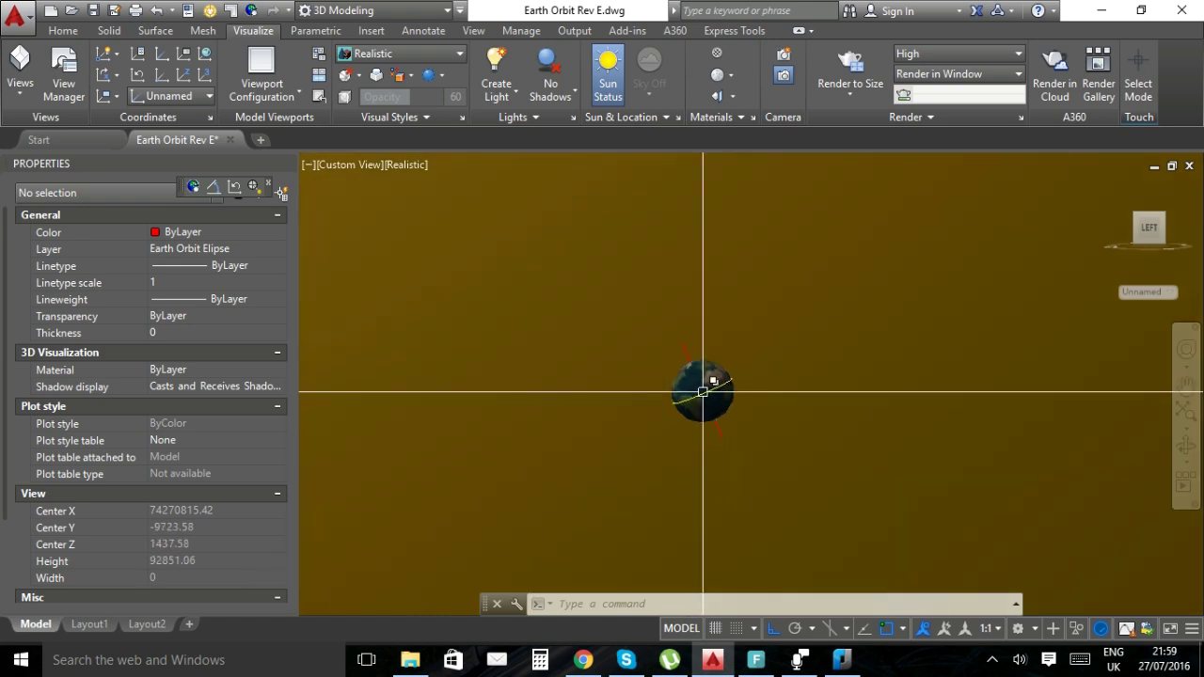
scroll(704, 392, "down", 4)
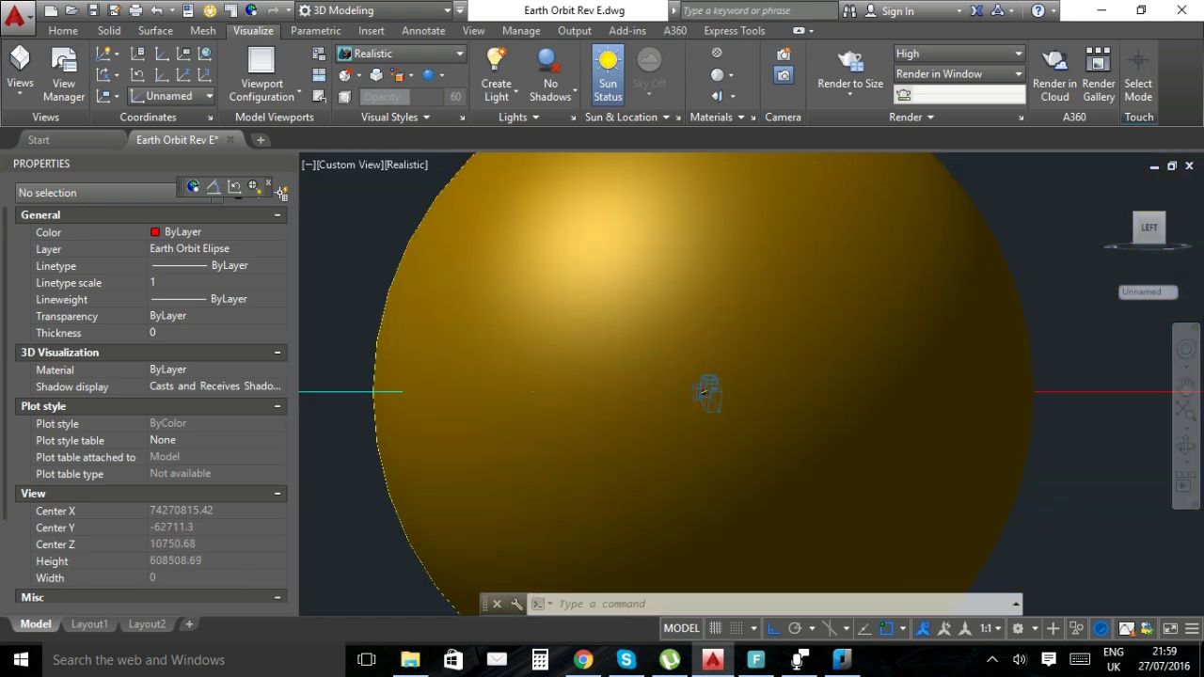
left_click(787, 78)
Examine the Moon and Earth against the Sun, viewing each sphere close up and their separation from a distance.
scroll(701, 386, "up", 6)
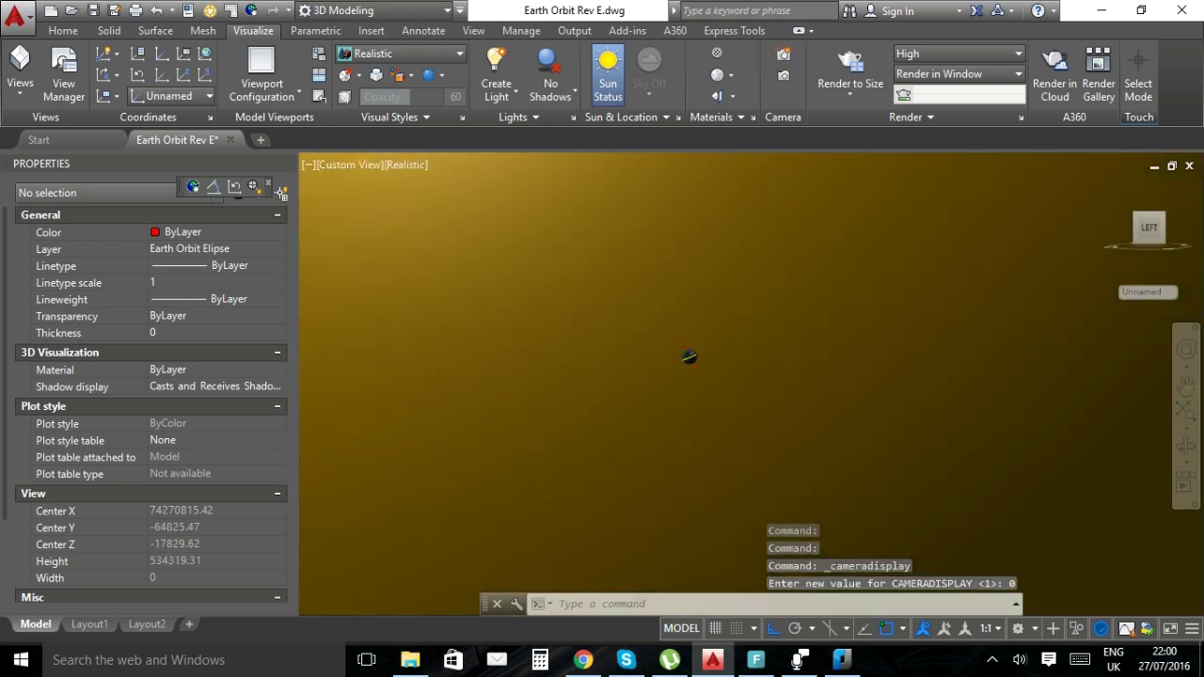
scroll(690, 358, "down", 3)
scroll(685, 350, "up", 7)
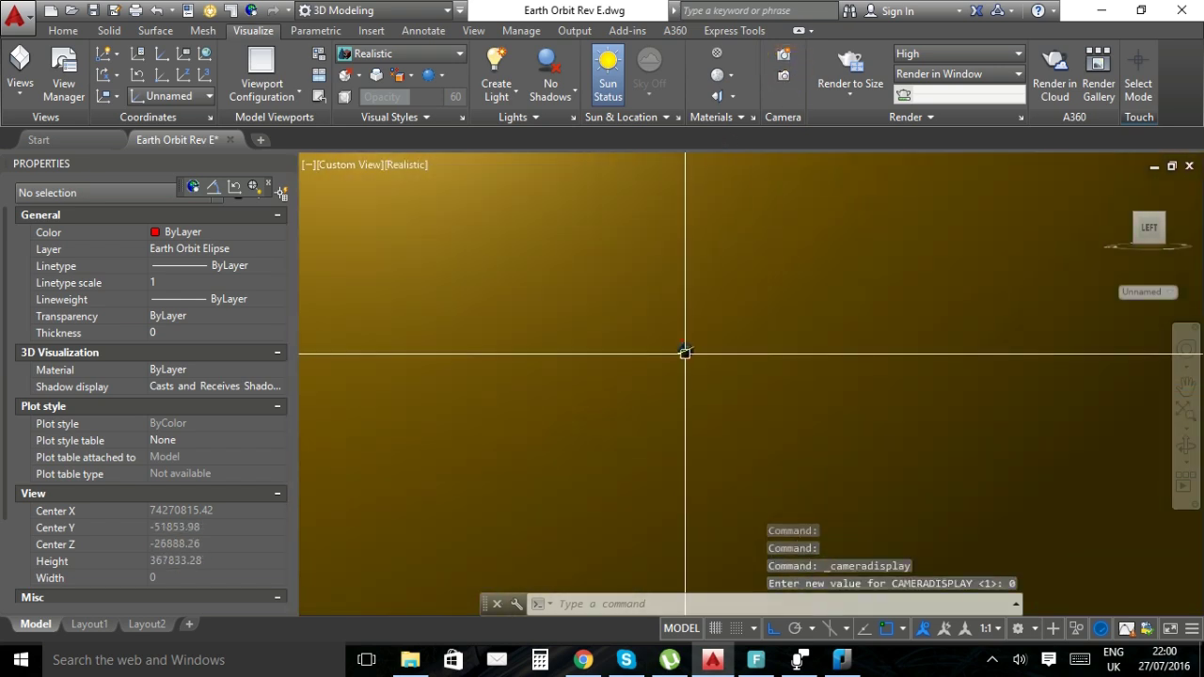
scroll(683, 350, "up", 2)
scroll(673, 350, "down", 6)
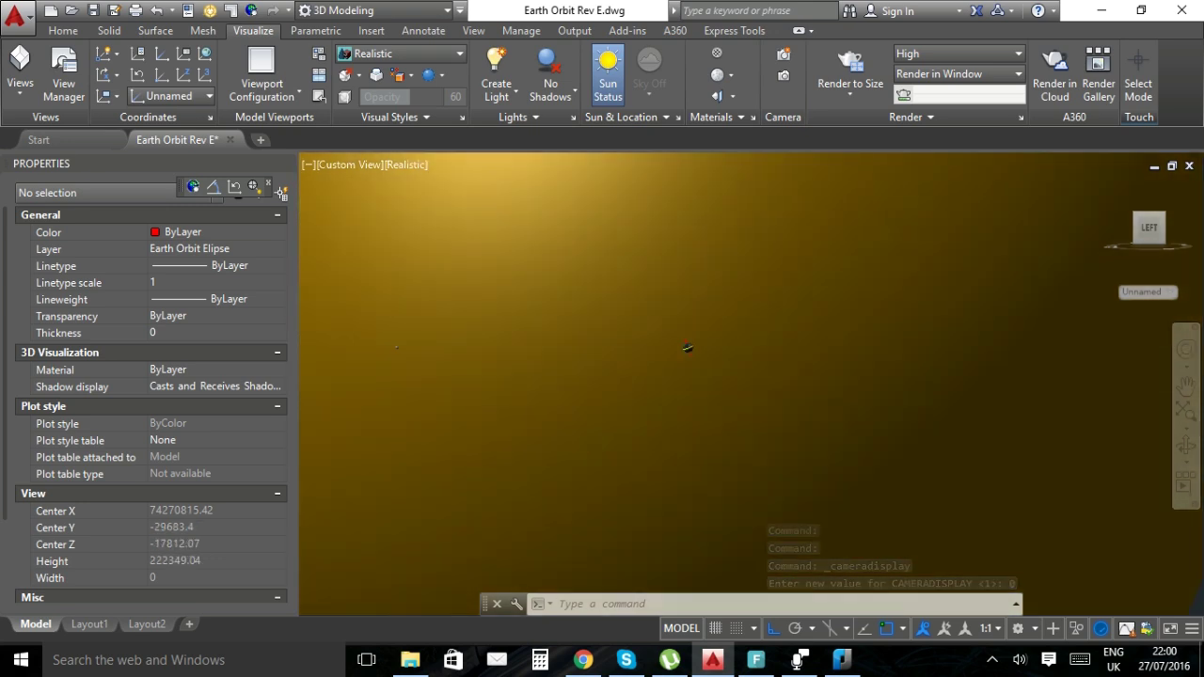
scroll(603, 350, "up", 2)
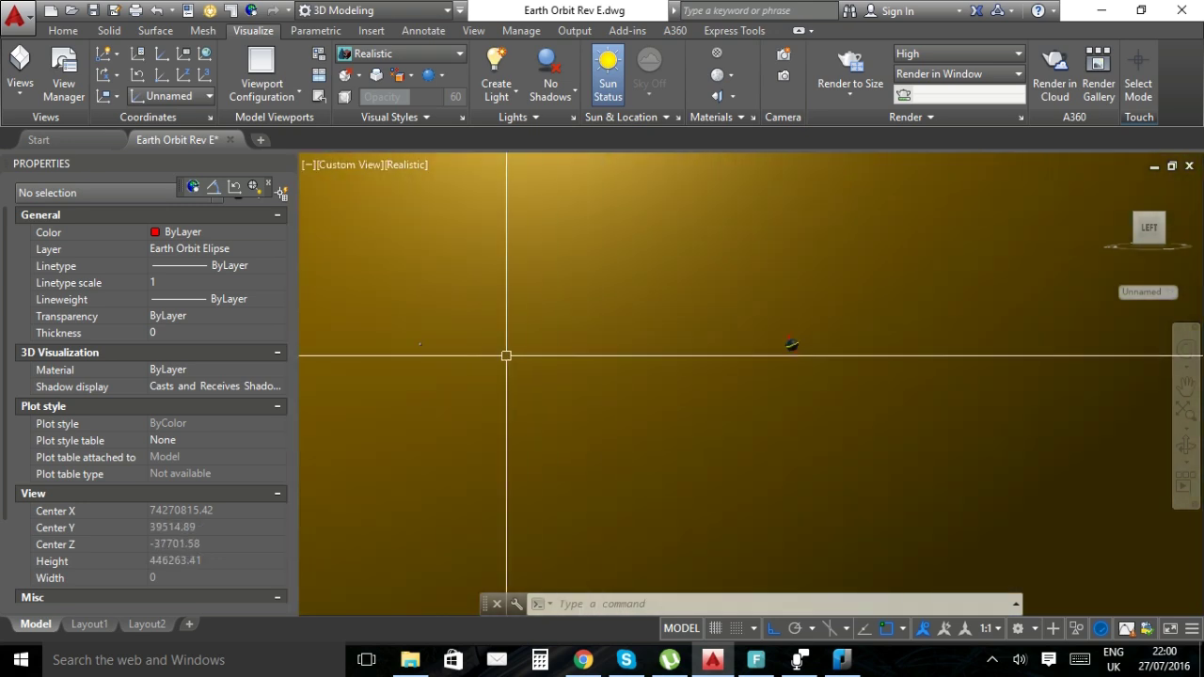
scroll(420, 358, "up", 4)
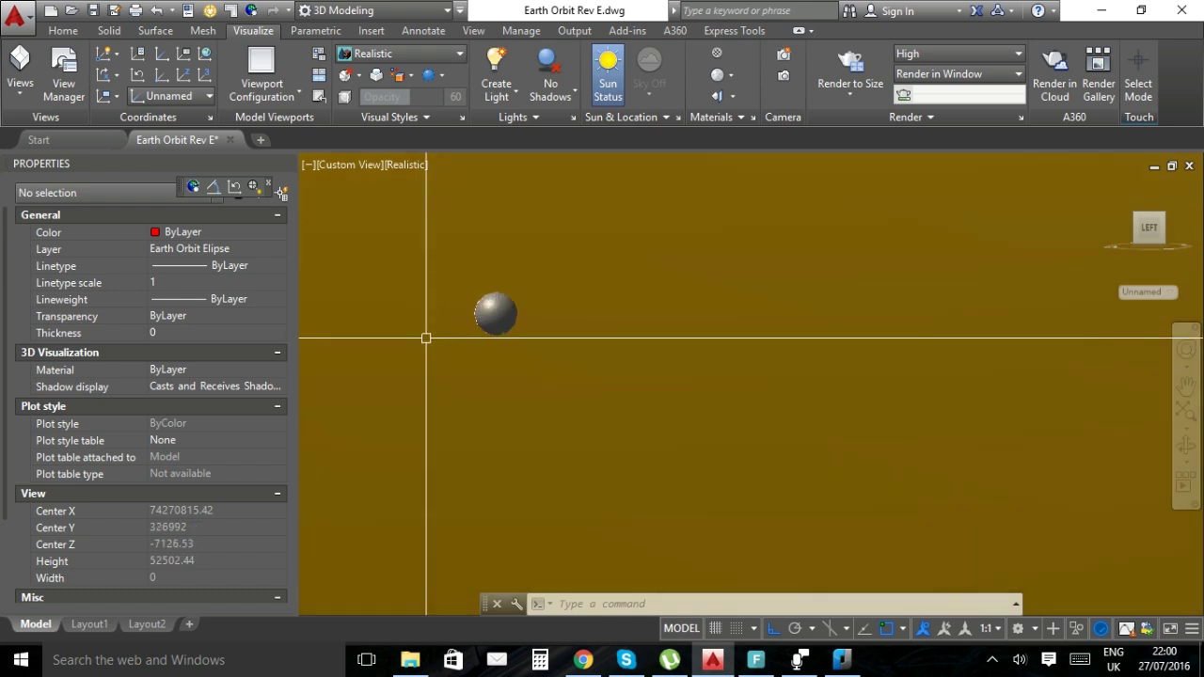
scroll(427, 336, "down", 1)
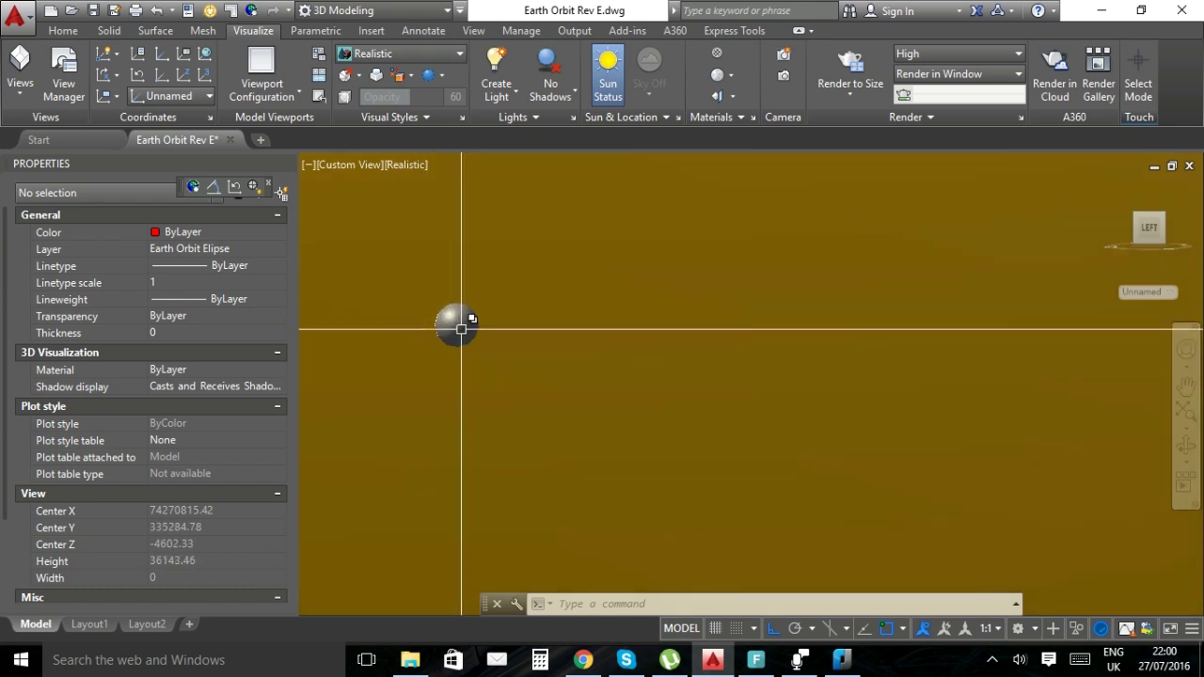
scroll(461, 330, "down", 5)
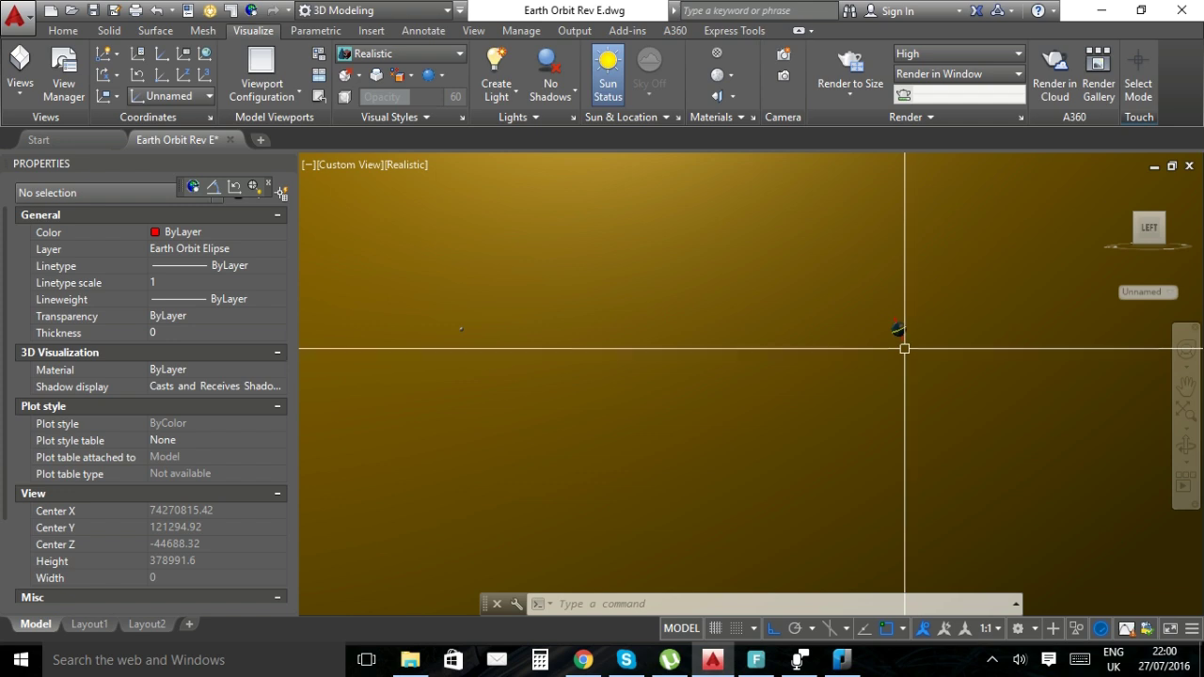
scroll(904, 349, "up", 5)
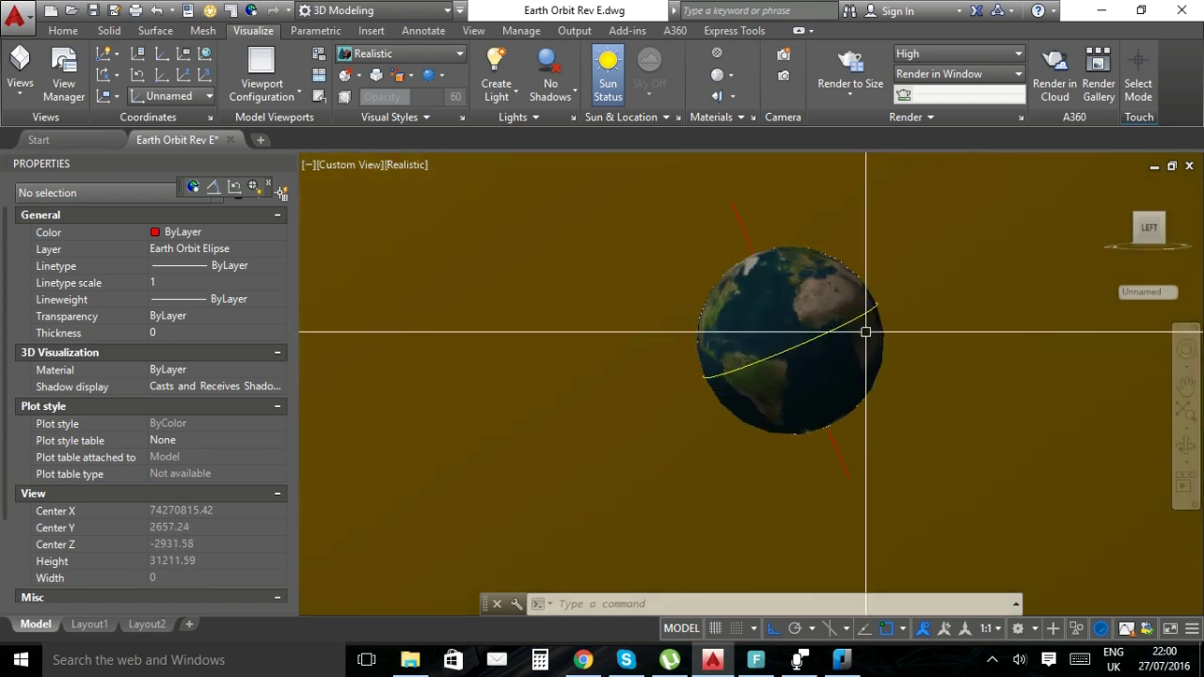
Turn the camera glyphs back on and select the camera at Earth to open its preview.
left_click(782, 83)
scroll(780, 348, "down", 6)
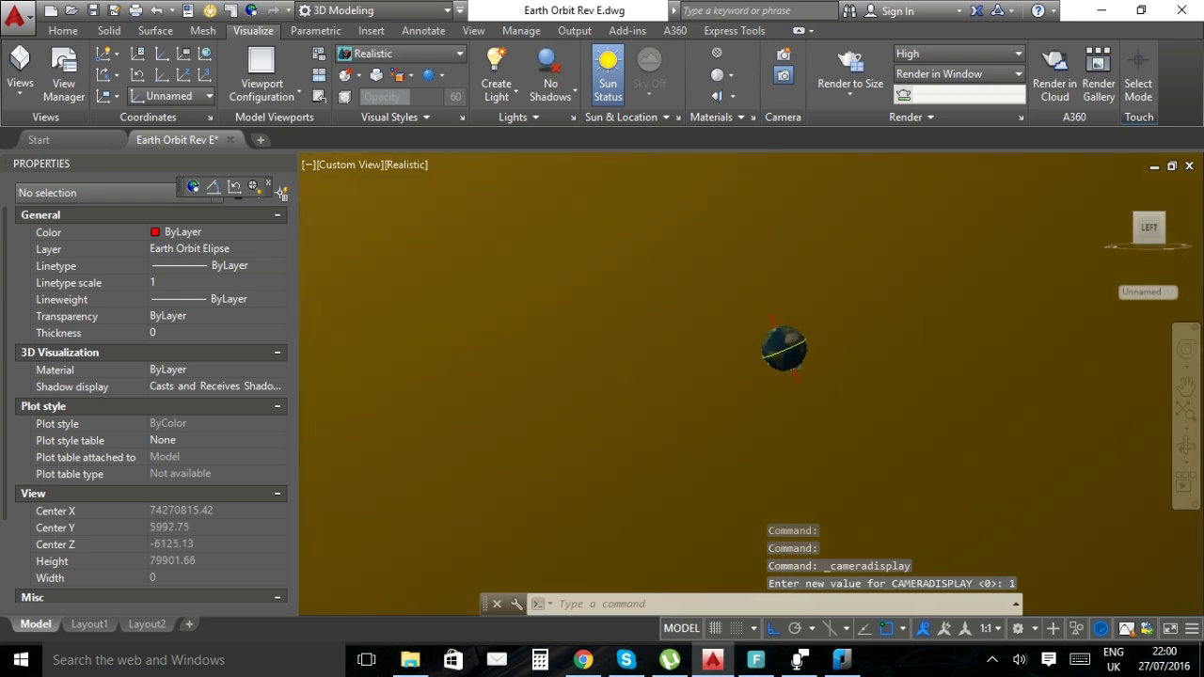
scroll(781, 348, "up", 3)
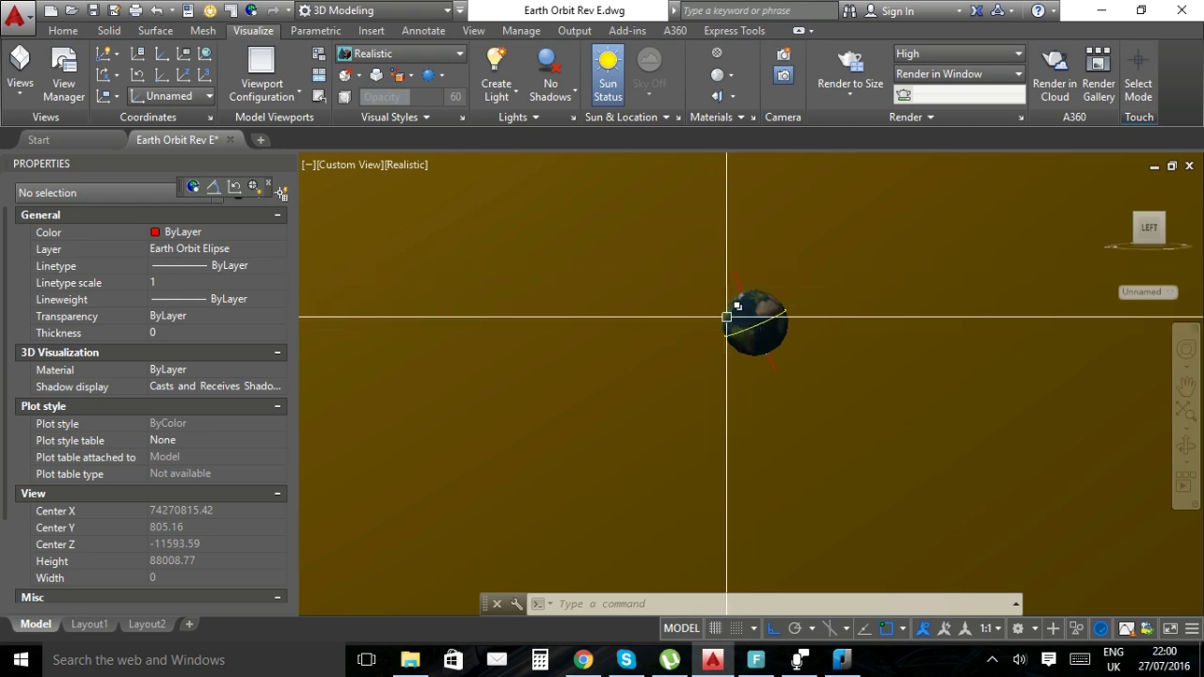
scroll(740, 320, "up", 5)
scroll(739, 312, "down", 8)
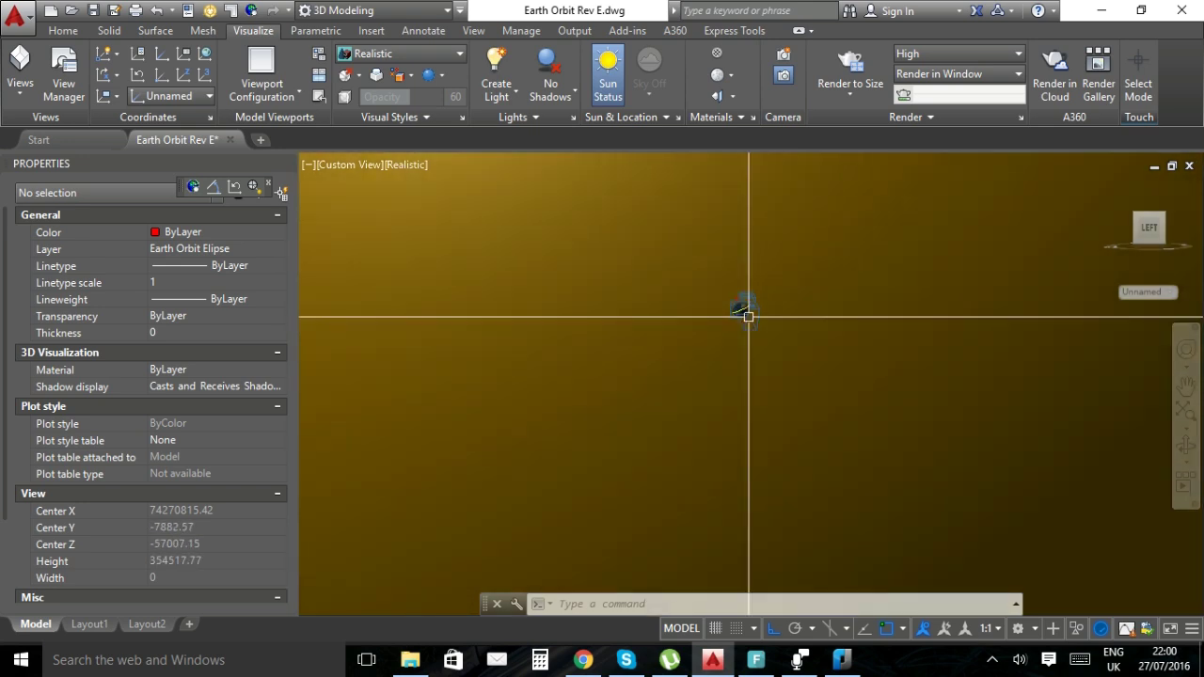
left_click(753, 325)
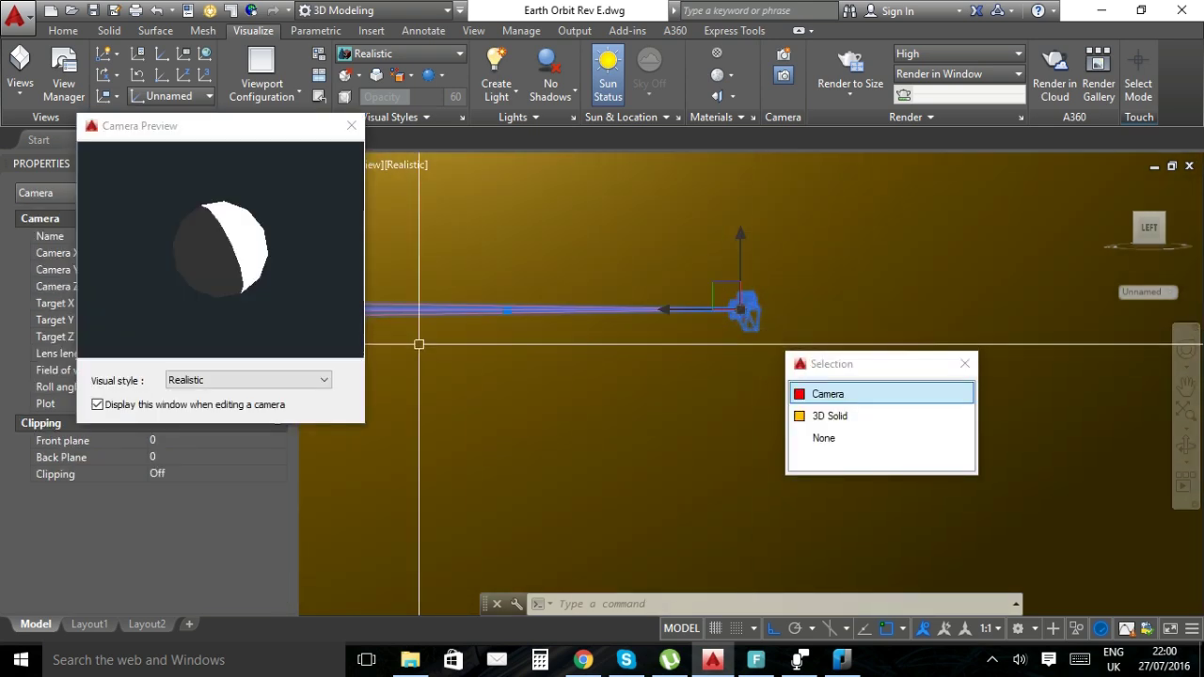